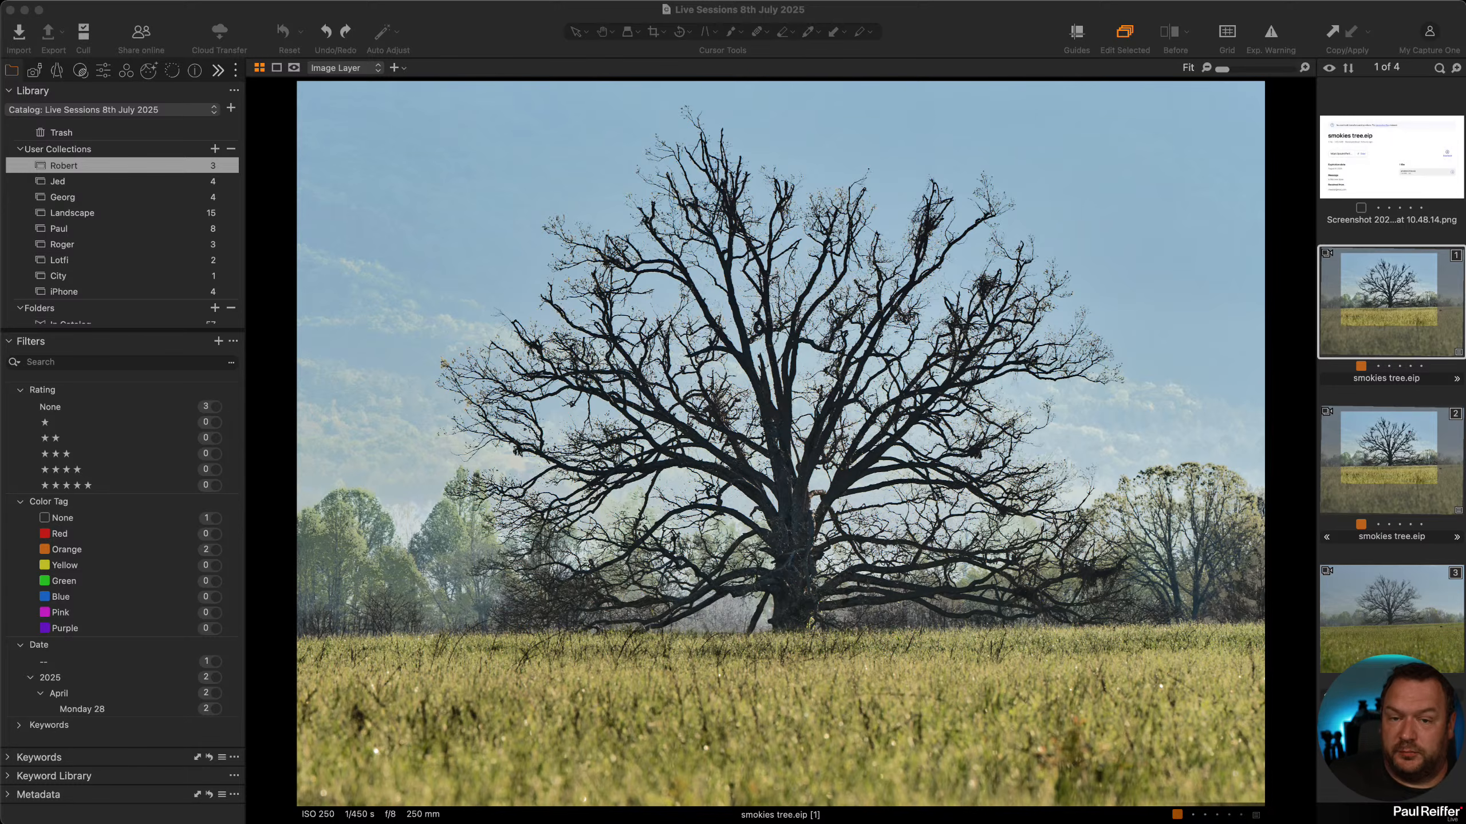
Display the guides over the tree photo and include the Guides tool in the toolbar customization.
click(1077, 37)
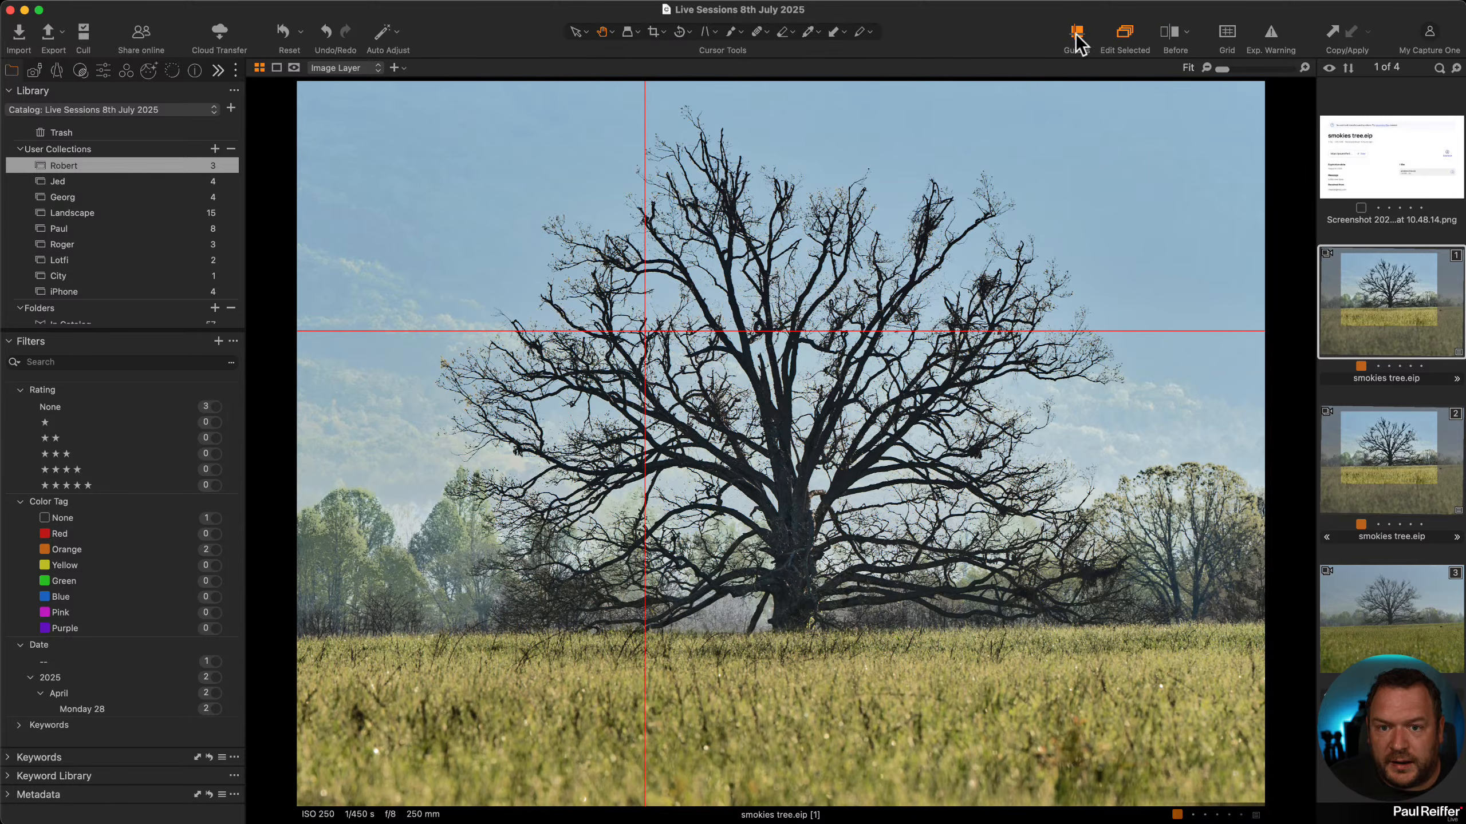
right_click(995, 39)
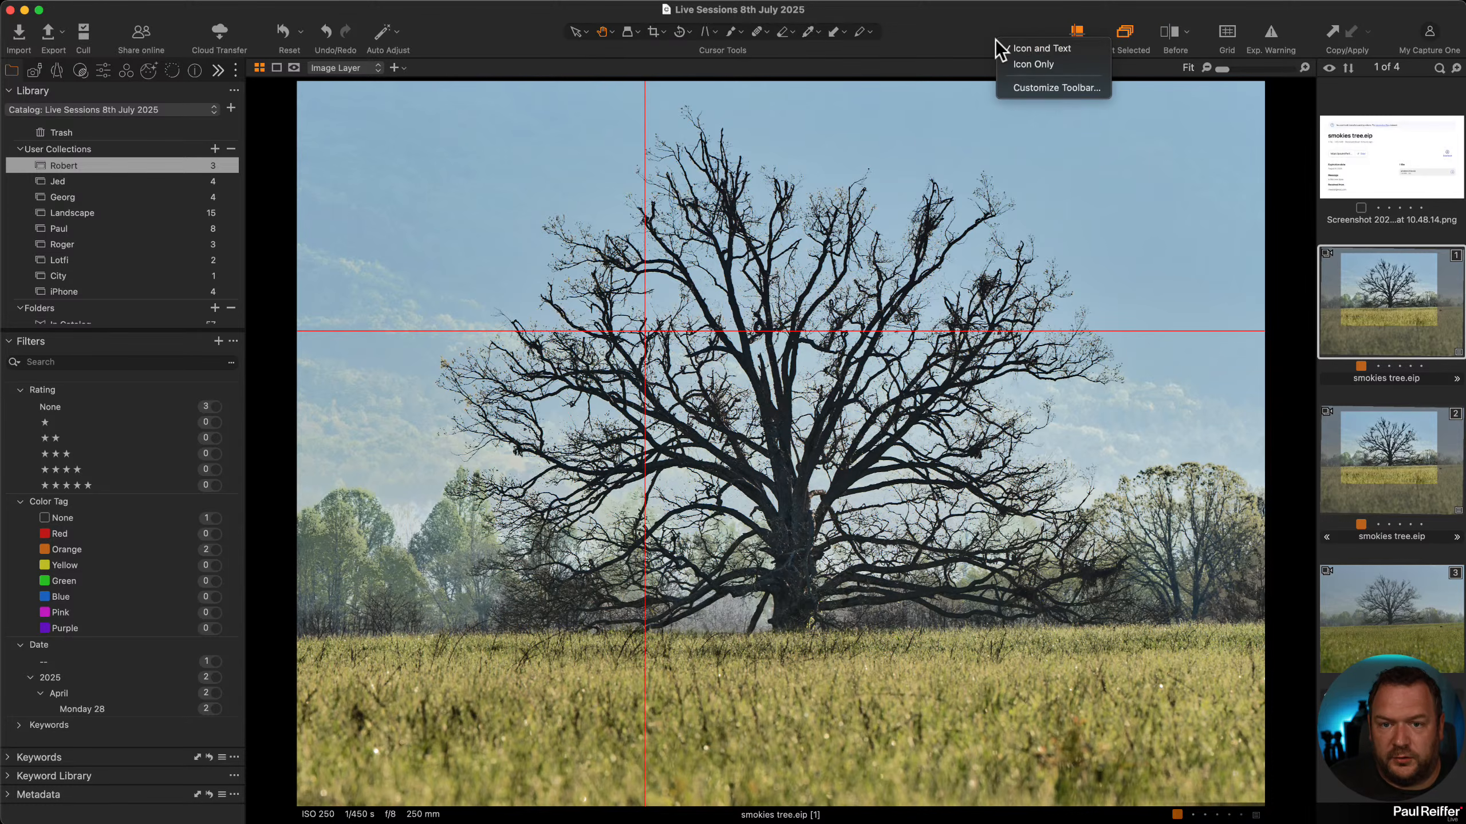
click(1063, 89)
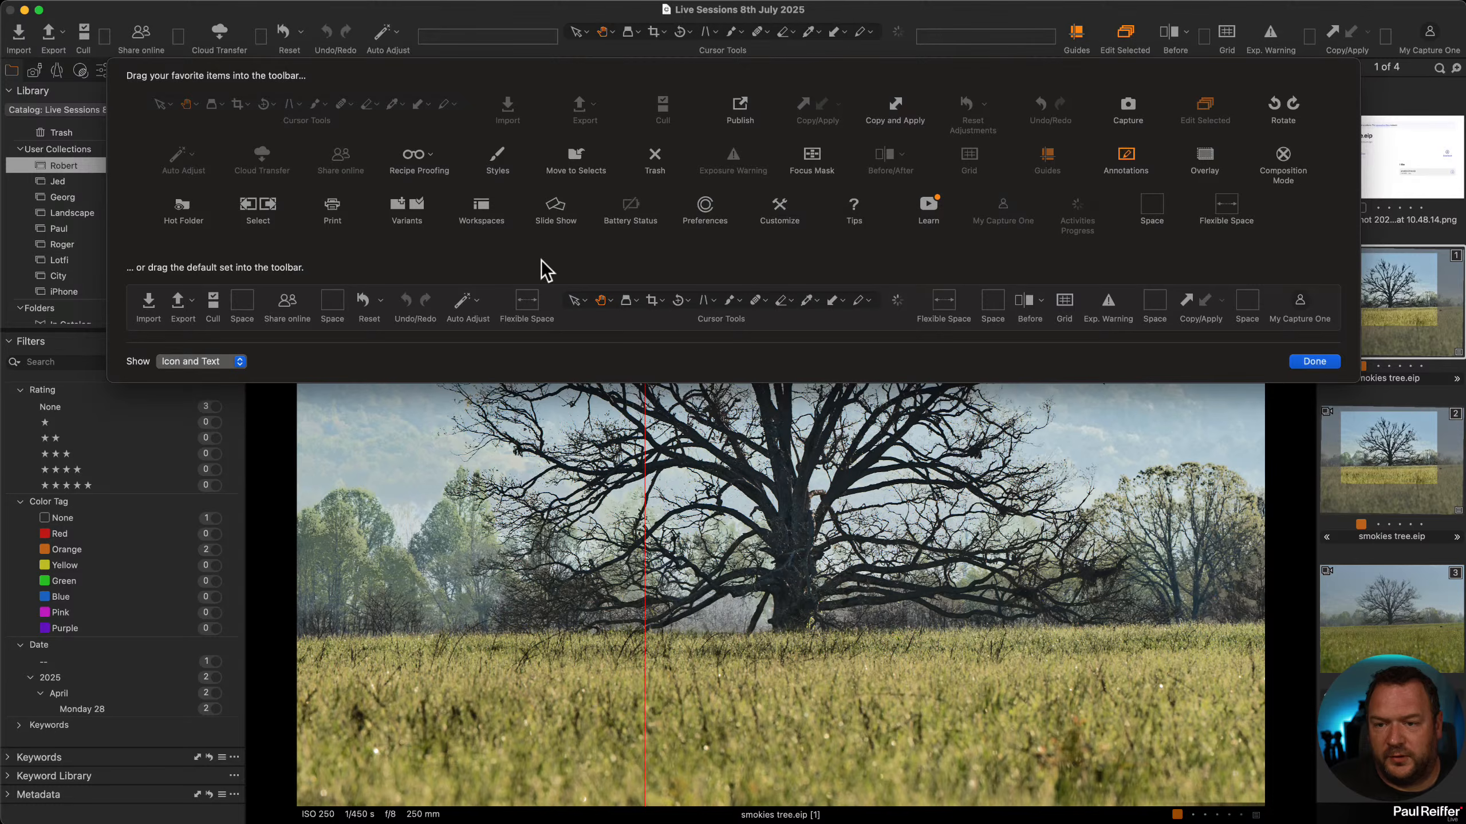
drag(1047, 157, 1078, 46)
click(1307, 361)
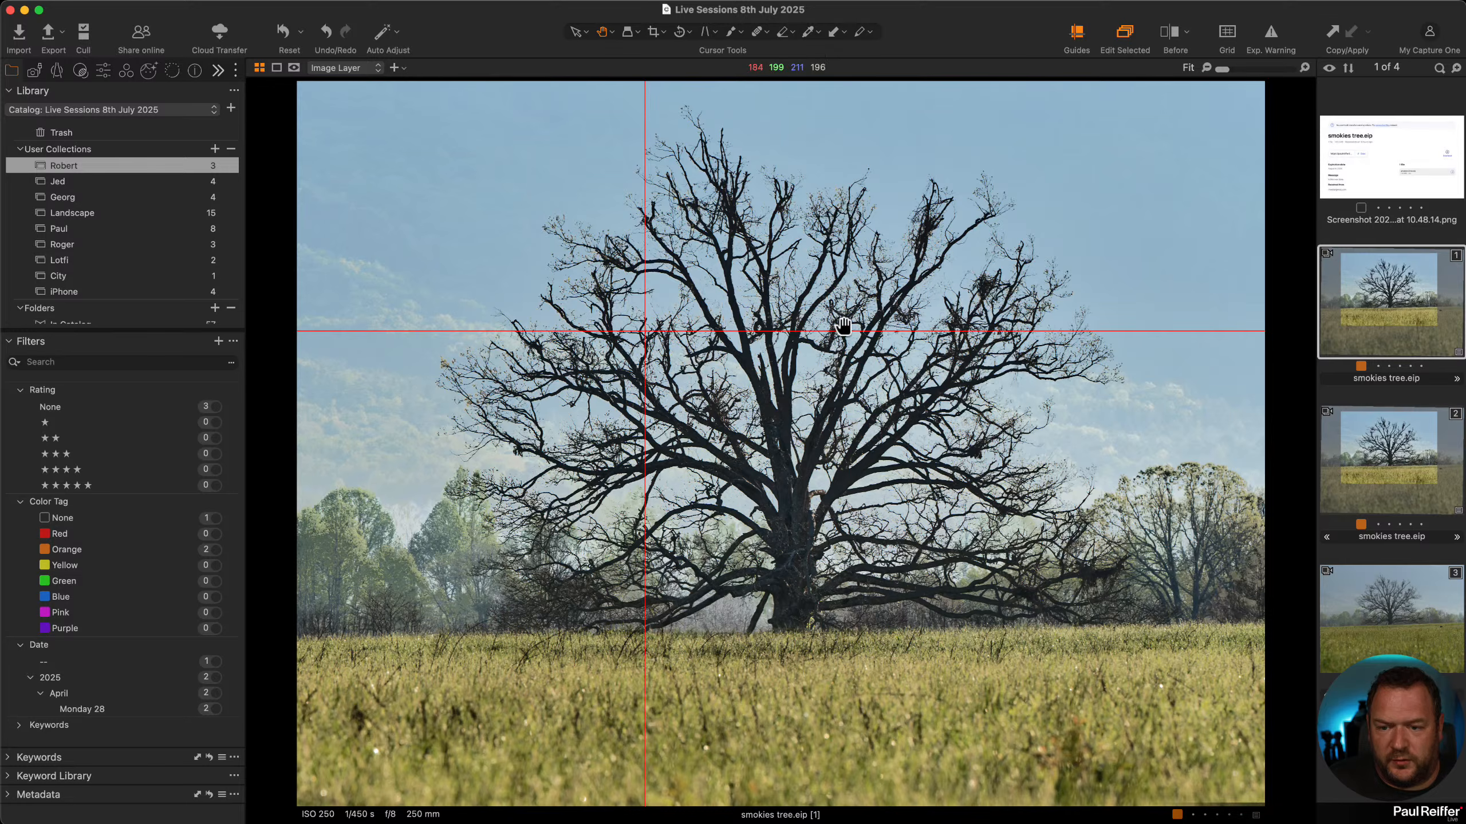
Lower the horizontal guide slightly and move the vertical guide just past the outermost branches on the tree's right side.
click(576, 32)
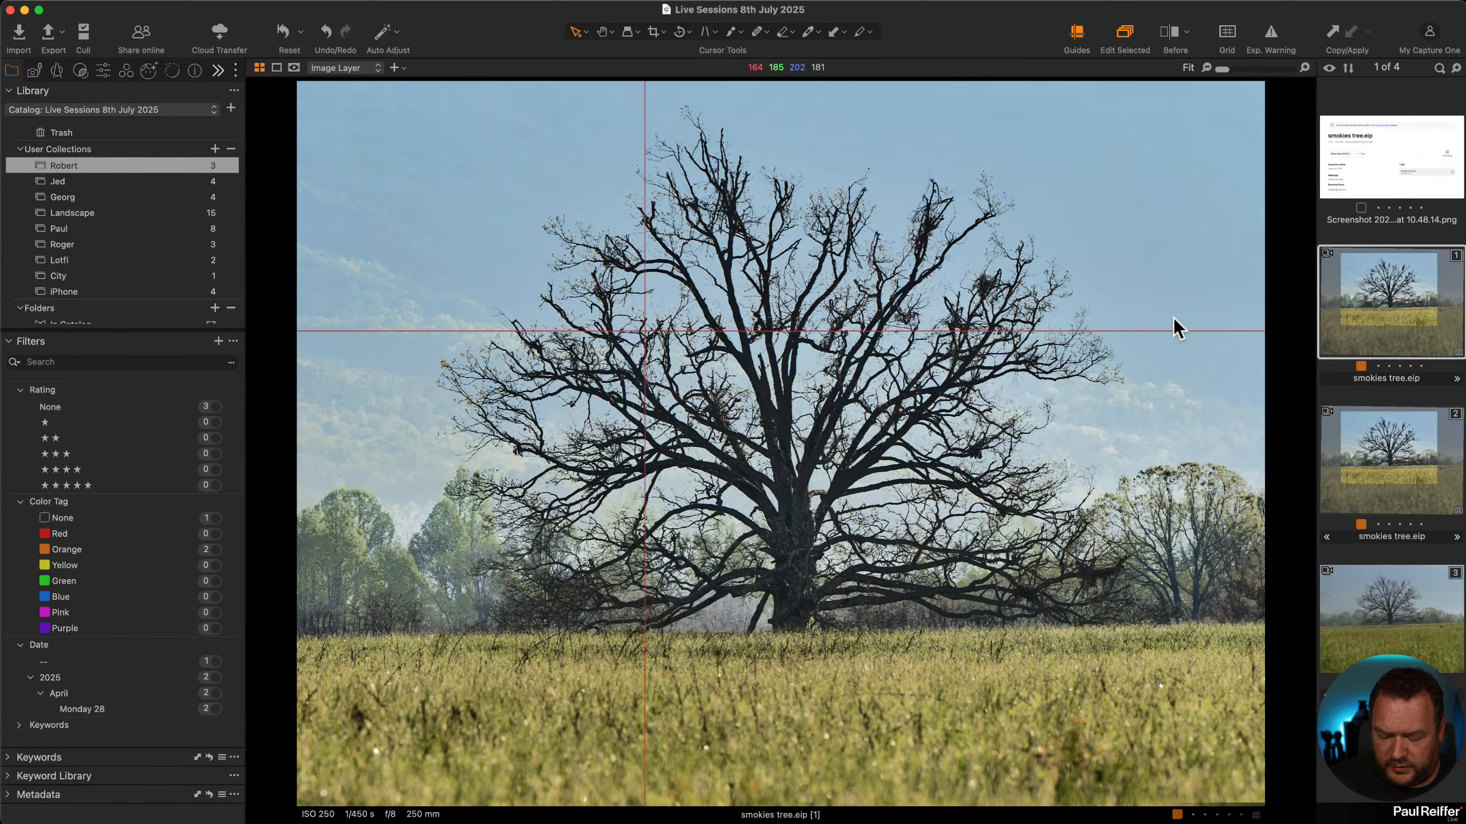
drag(1181, 330, 1194, 366)
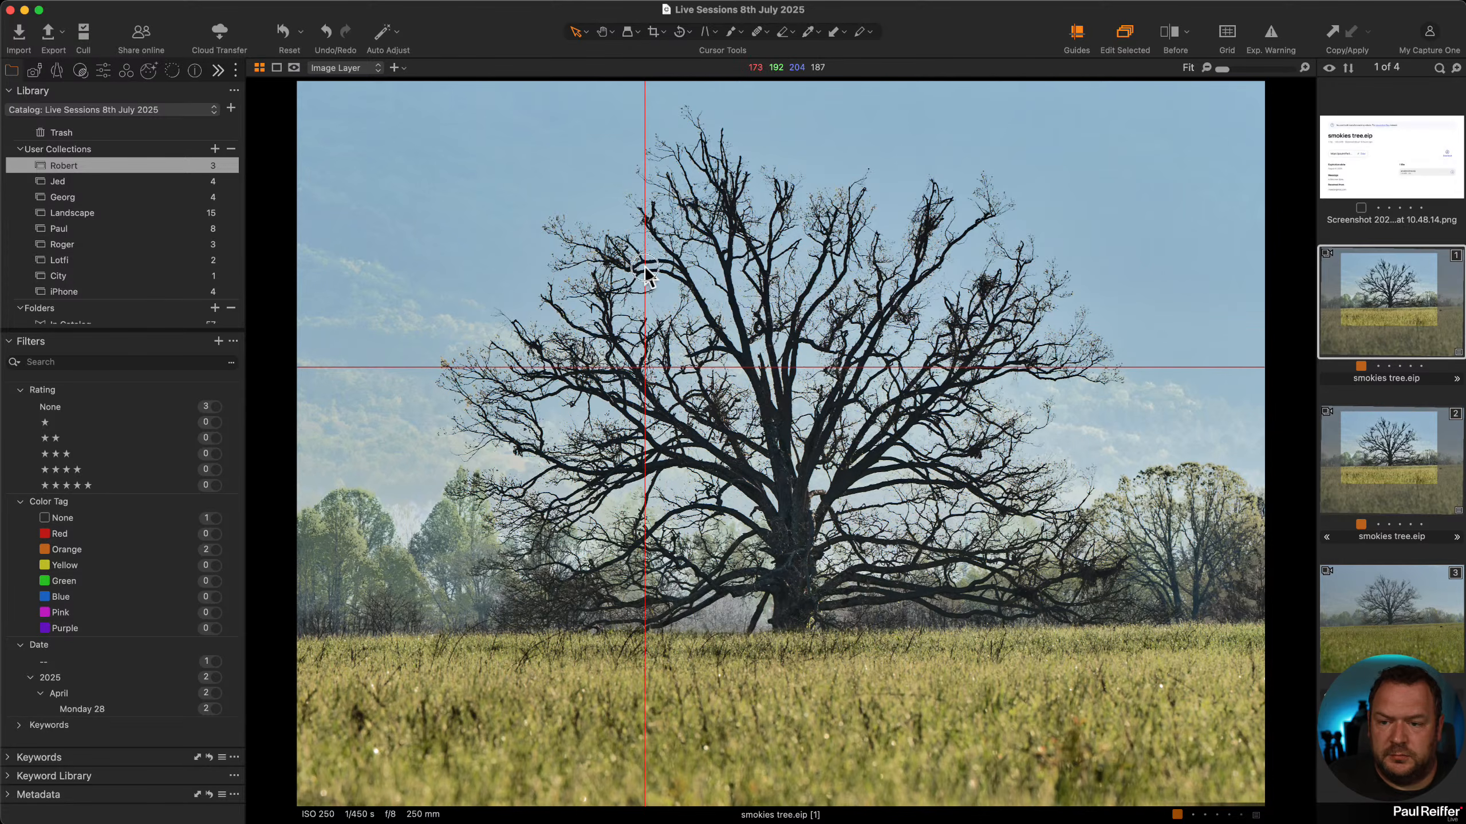
drag(645, 274, 1143, 286)
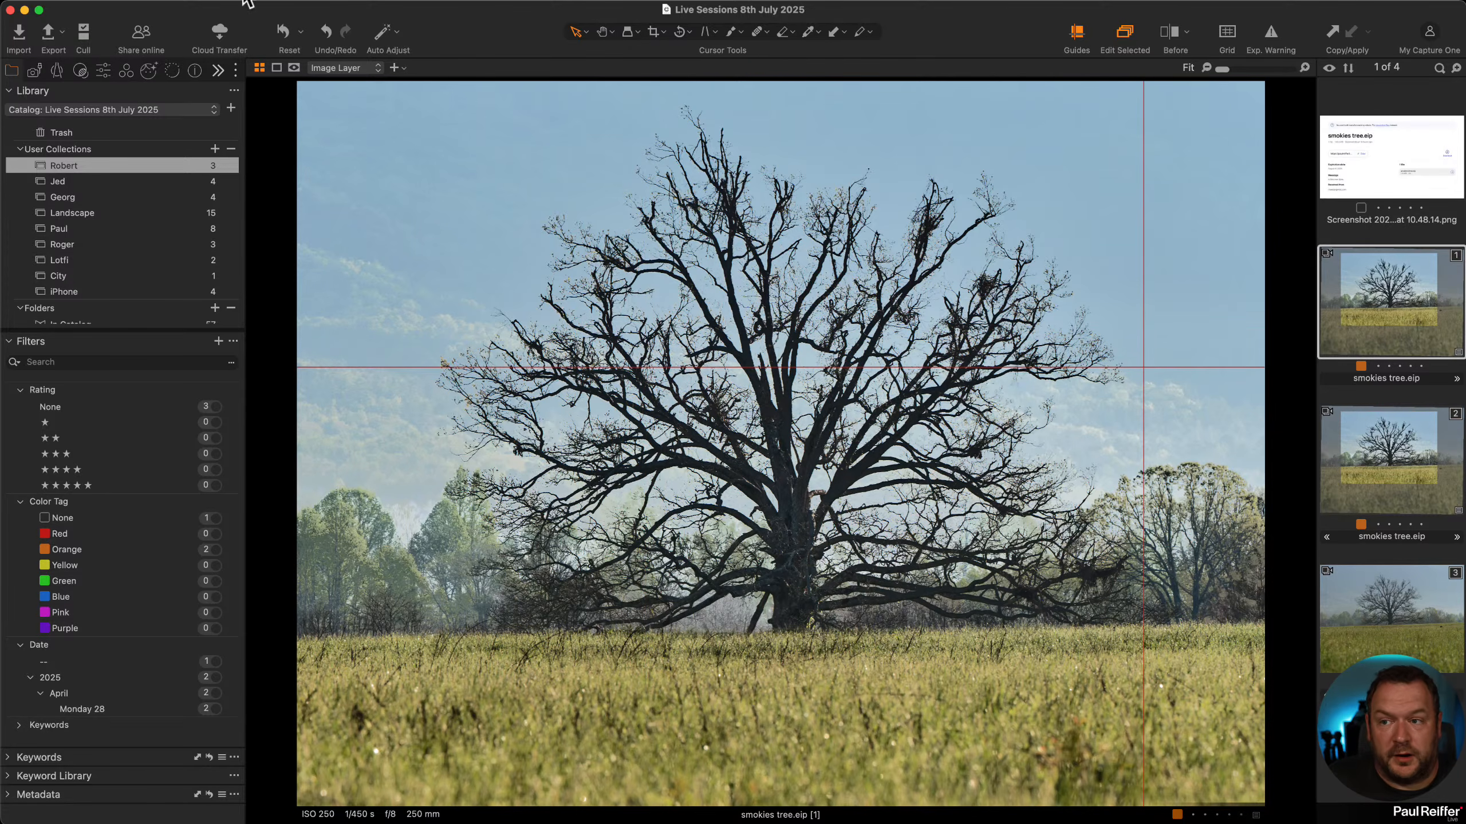
Add a second vertical guide near the photo's right edge and lower the horizontal guide to the base of the tree.
click(323, 1)
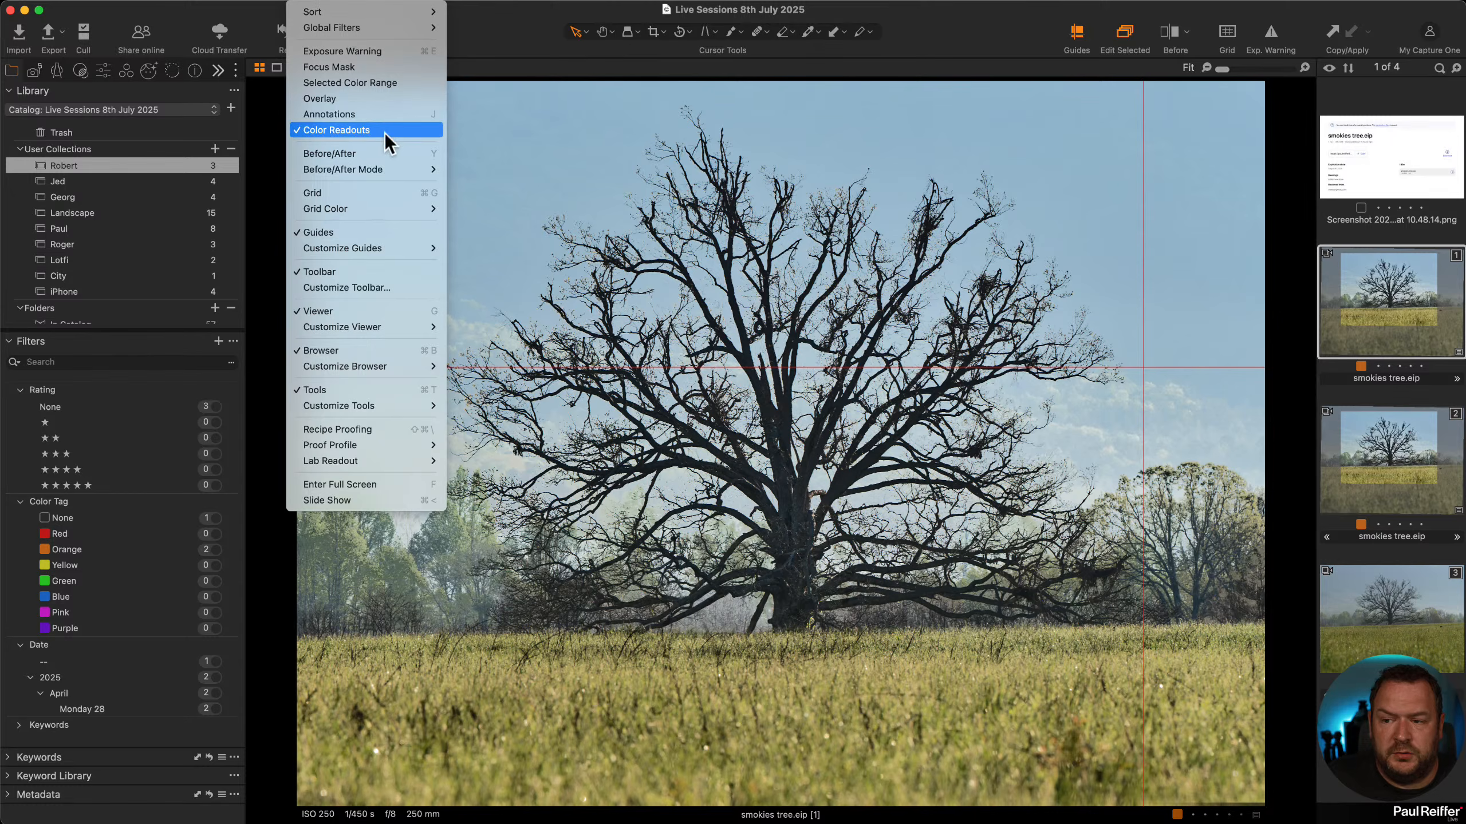
mouse_move(364, 253)
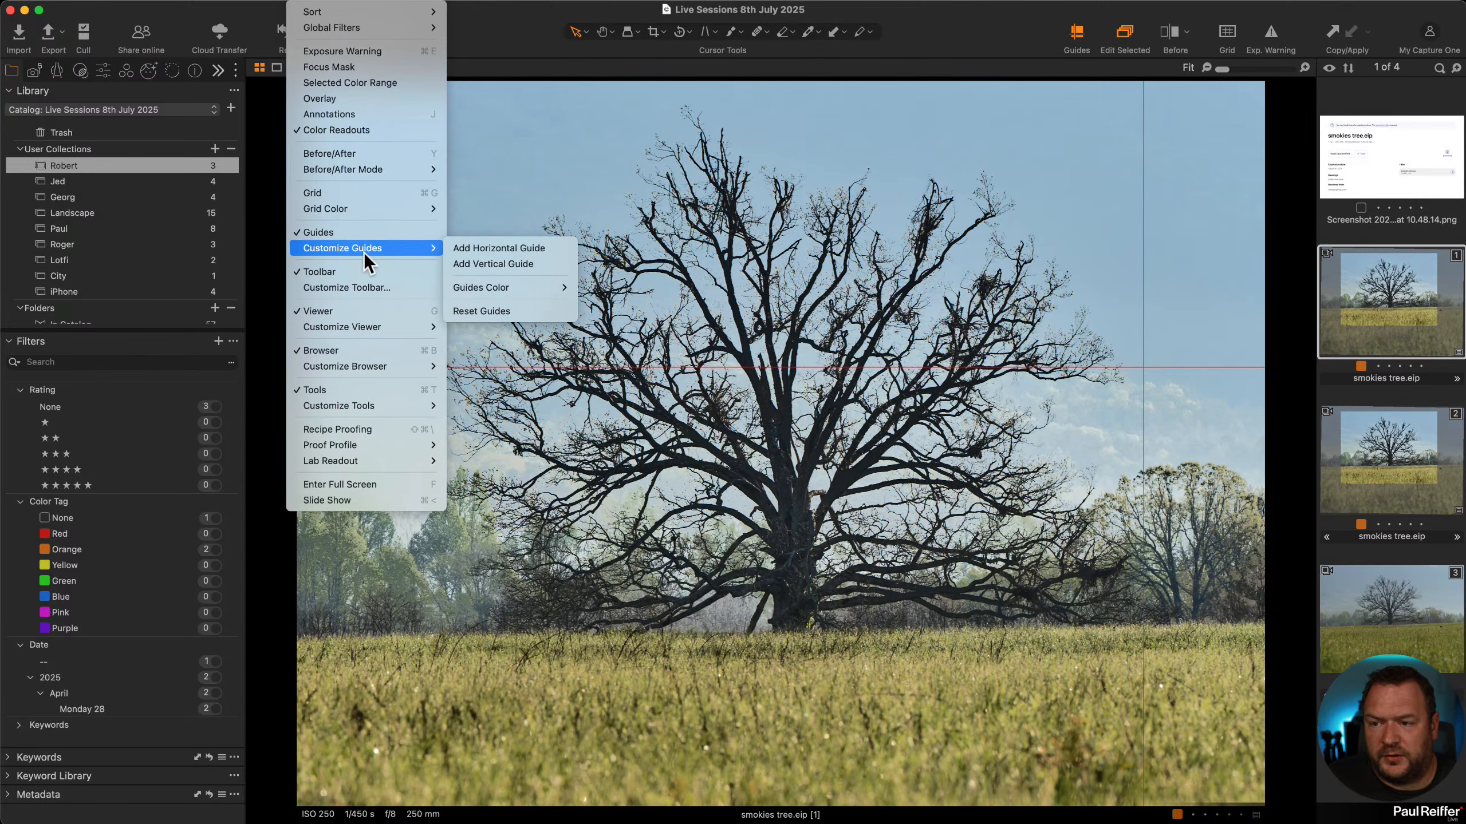
click(520, 263)
drag(781, 263, 1202, 261)
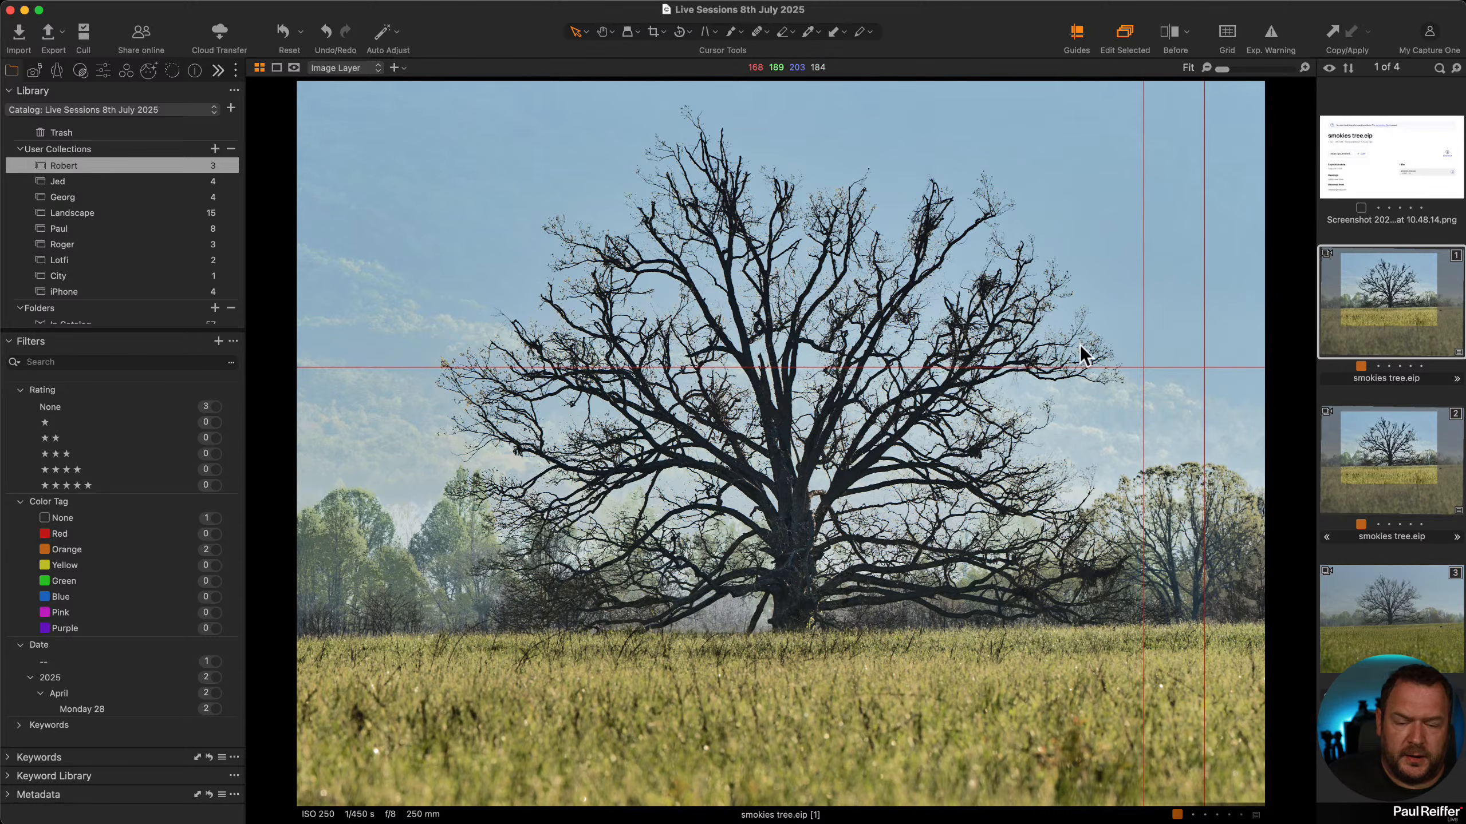
drag(1068, 369, 1097, 623)
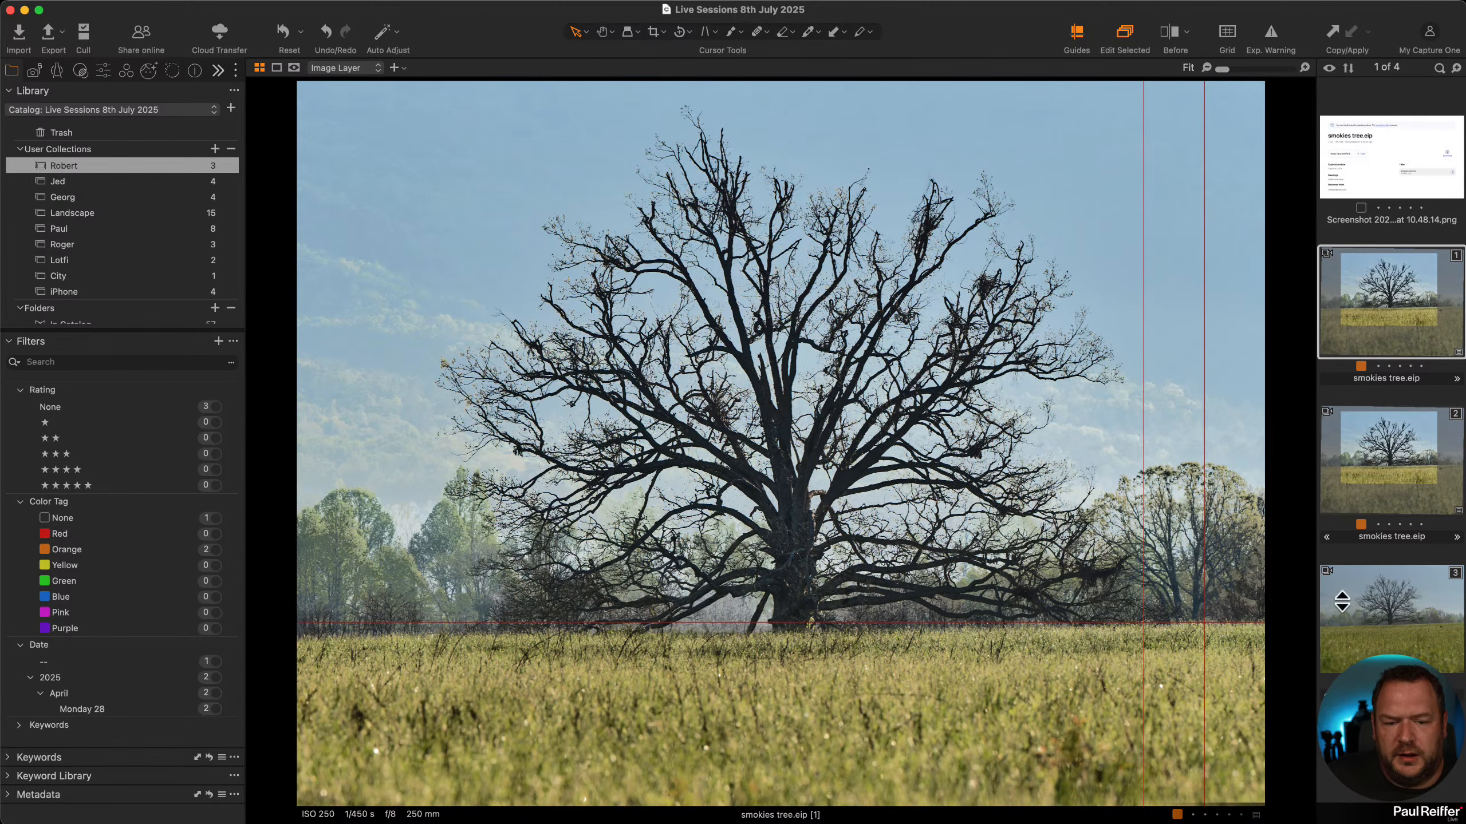
Turn on the split before/after comparison and sweep its divider across the photo, leaving it near the middle.
click(1173, 41)
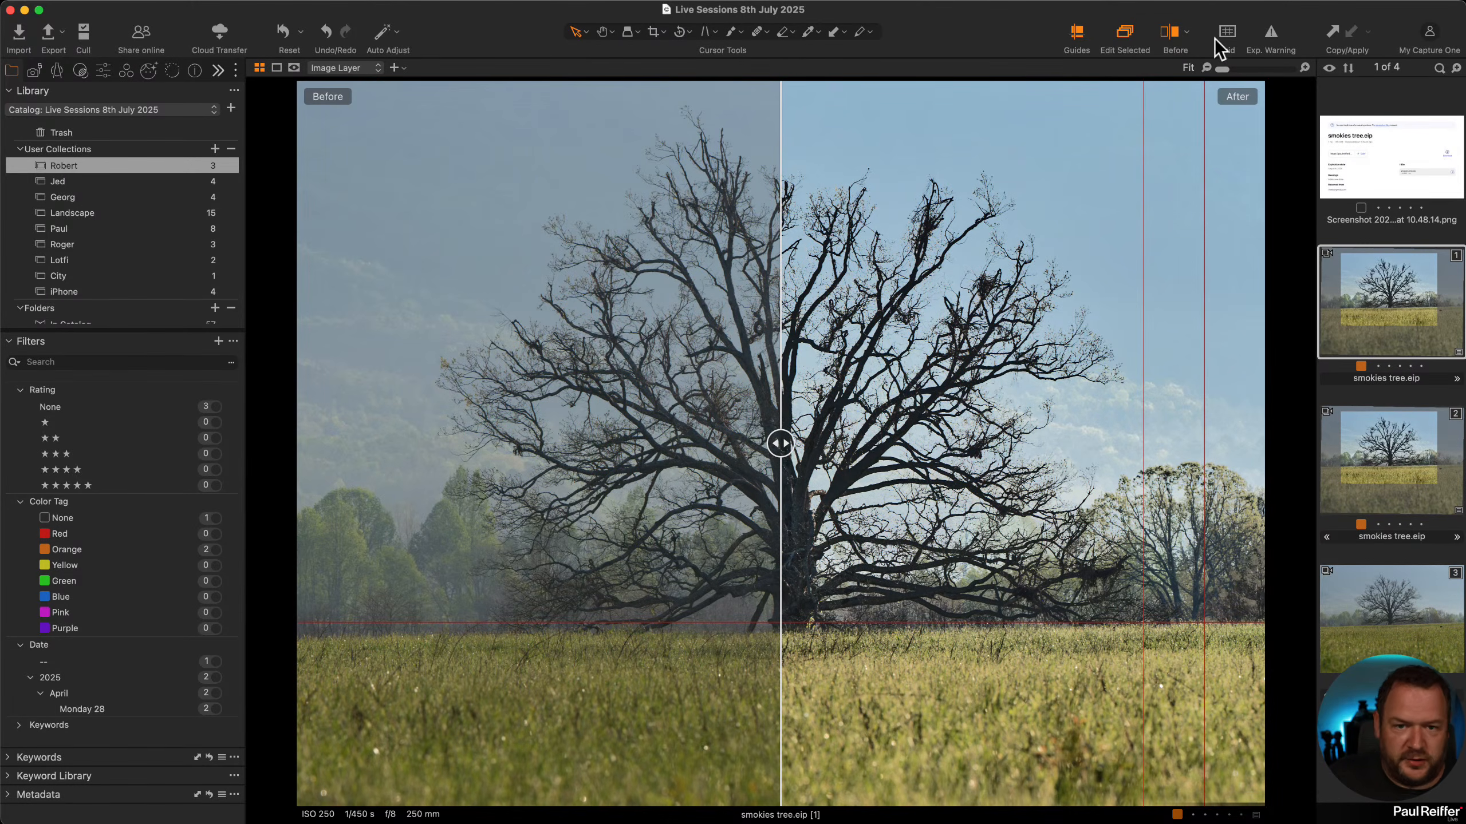
drag(782, 428, 1257, 549)
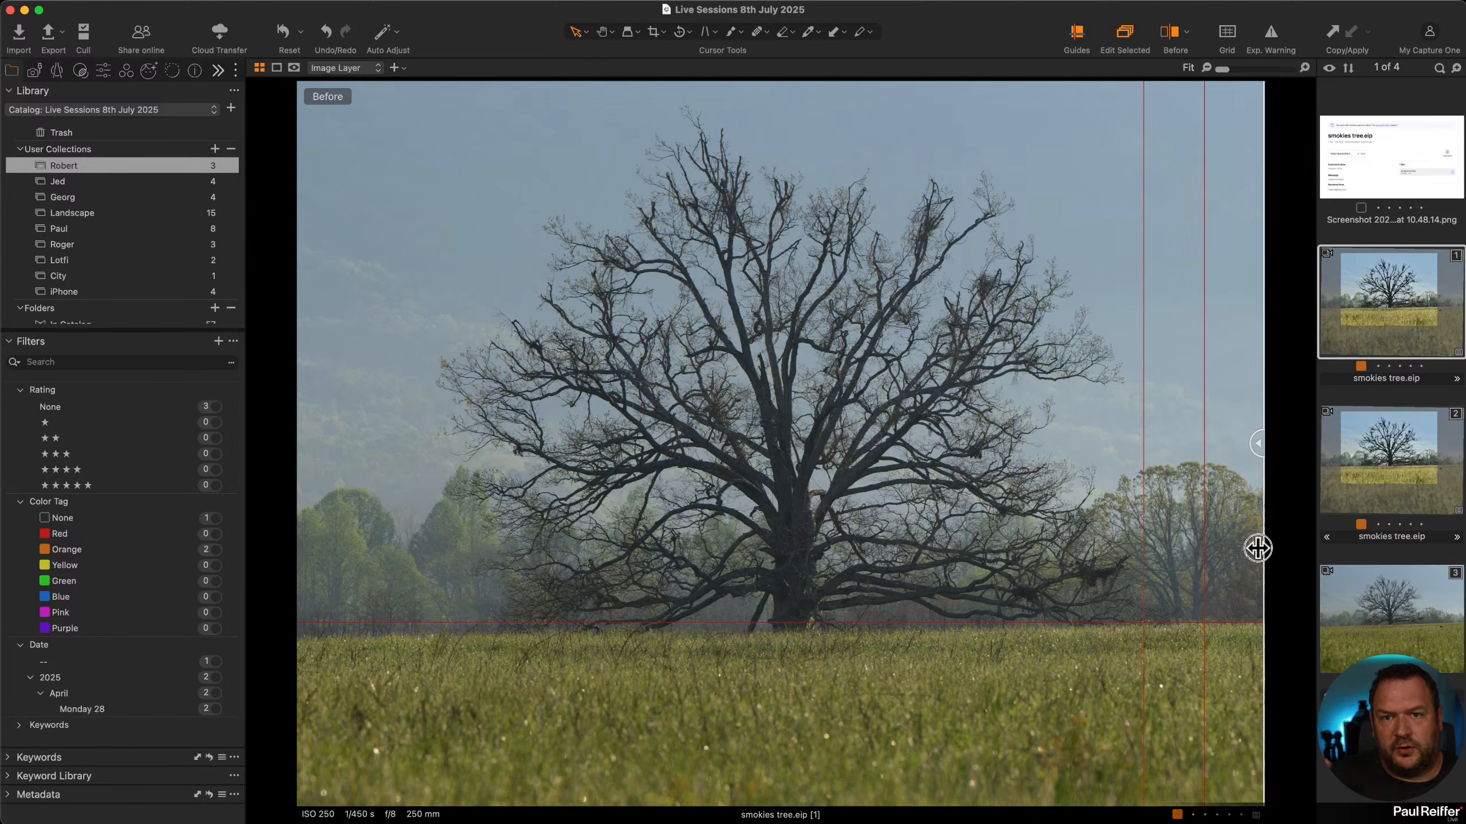
drag(1258, 549, 1257, 547)
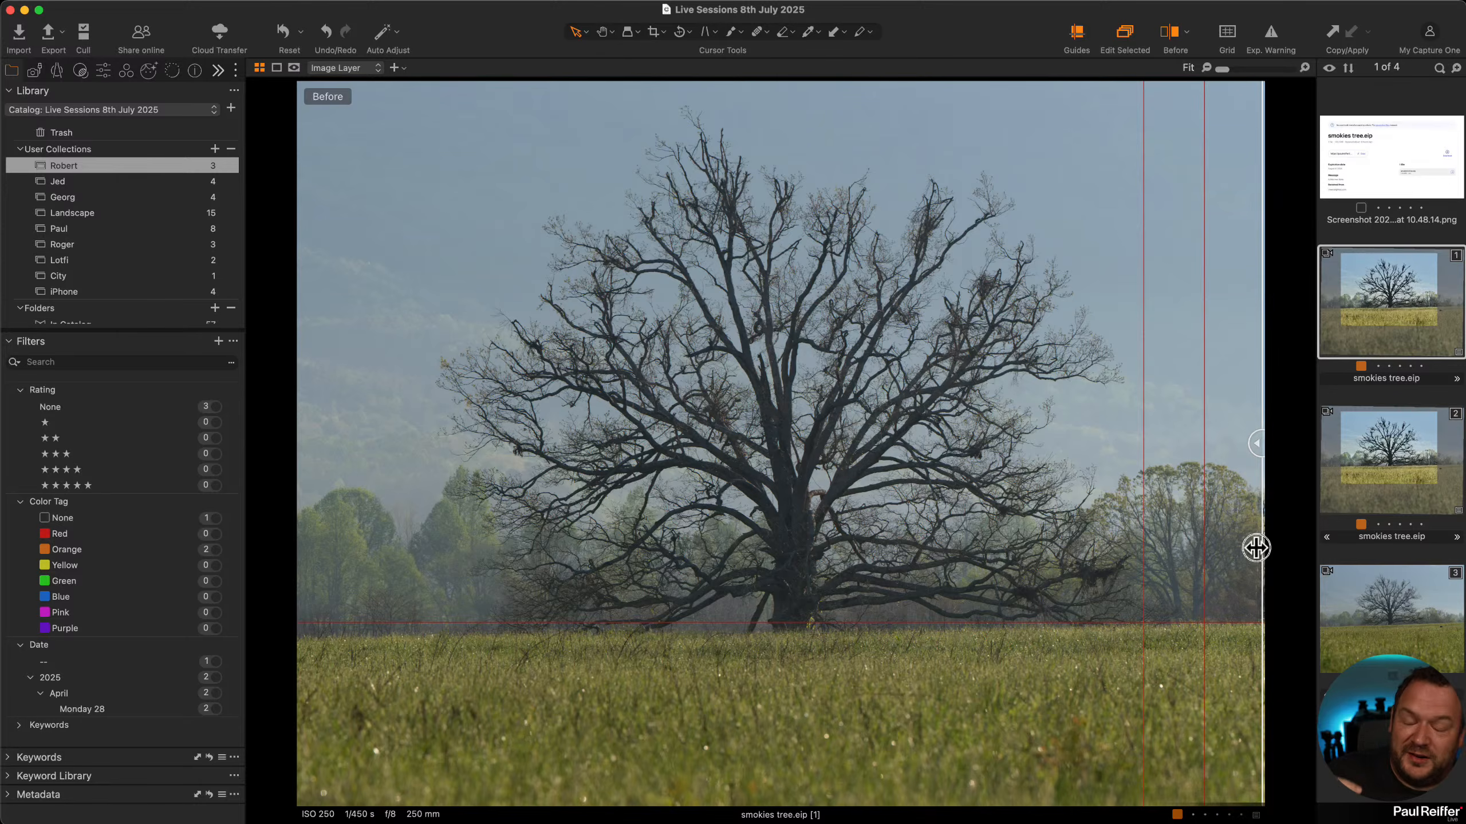
drag(1257, 548, 1346, 594)
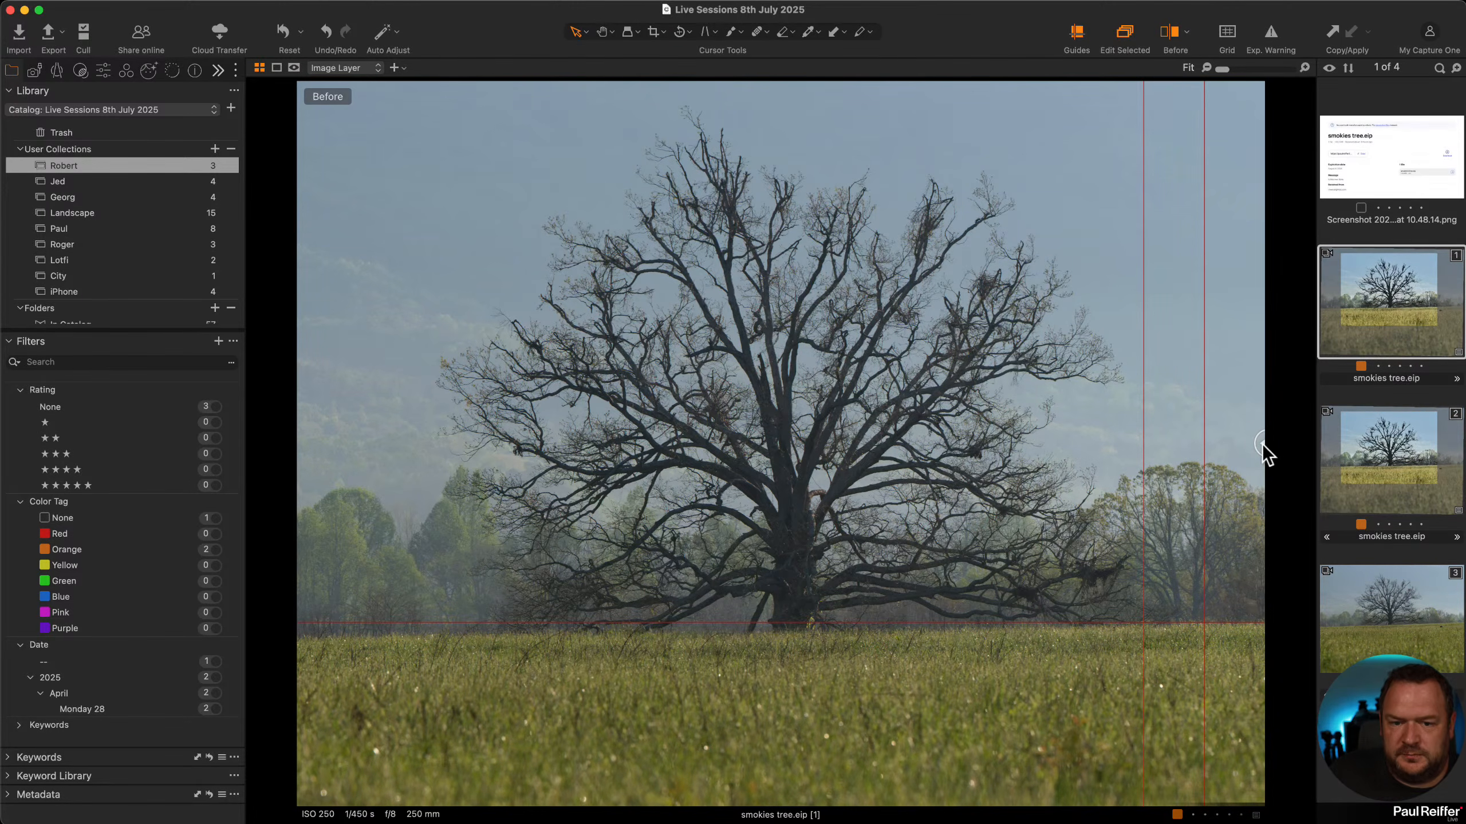
drag(1263, 454, 804, 443)
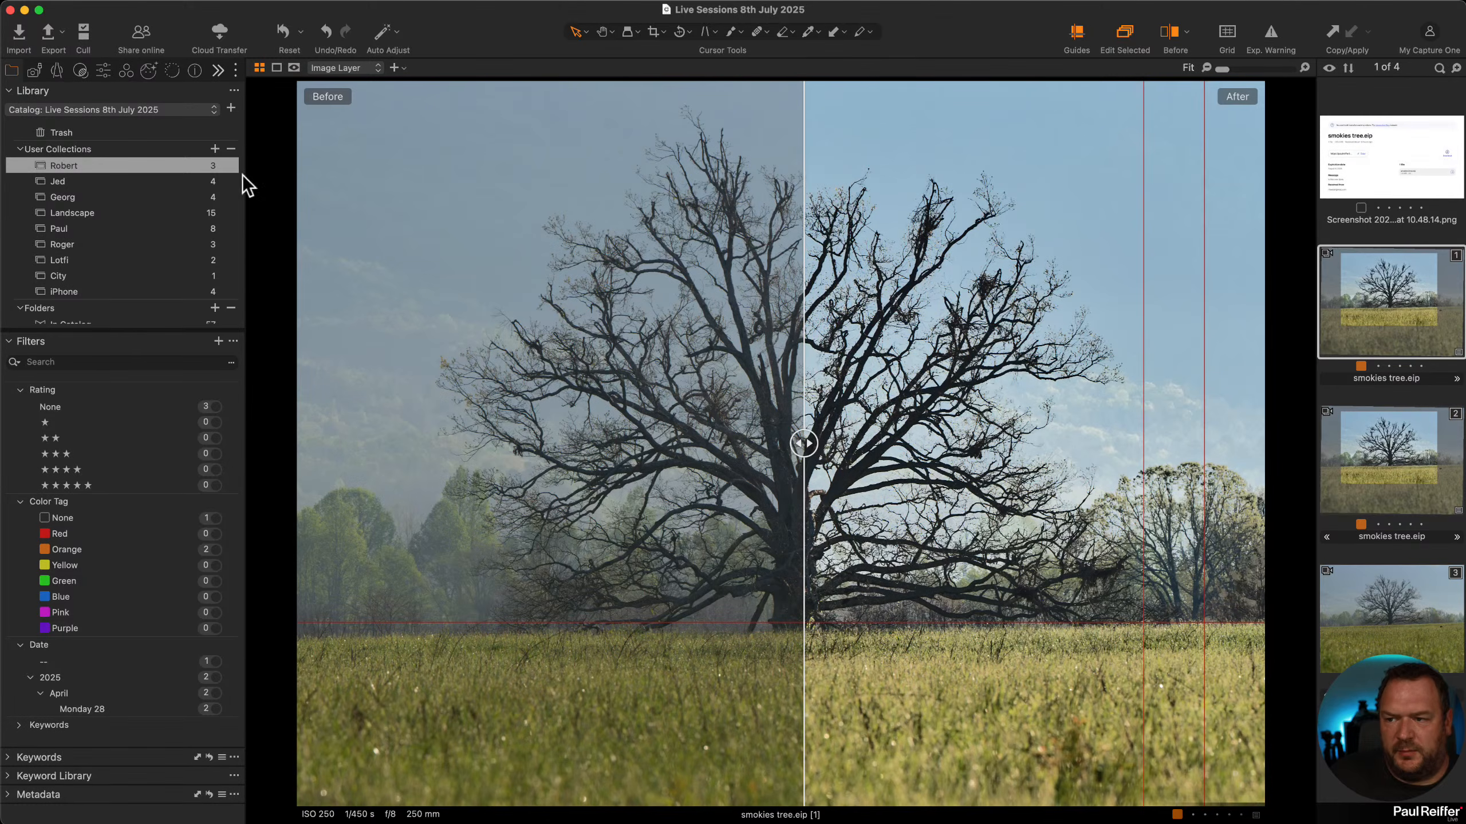
Review the film curves in Base Characteristics, keep the curve on Auto, and reveal the After version across the whole photo.
click(125, 71)
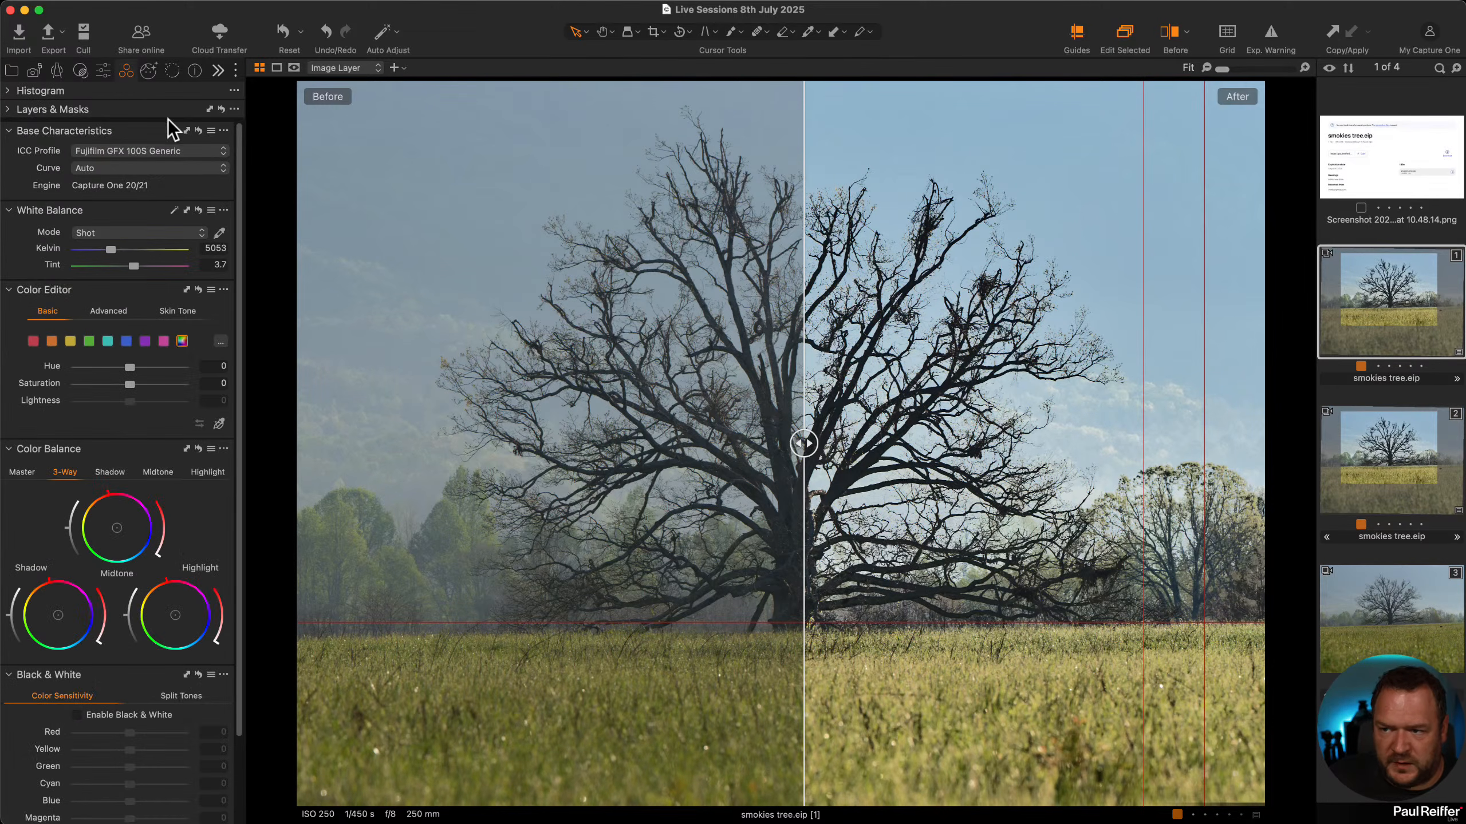
click(98, 167)
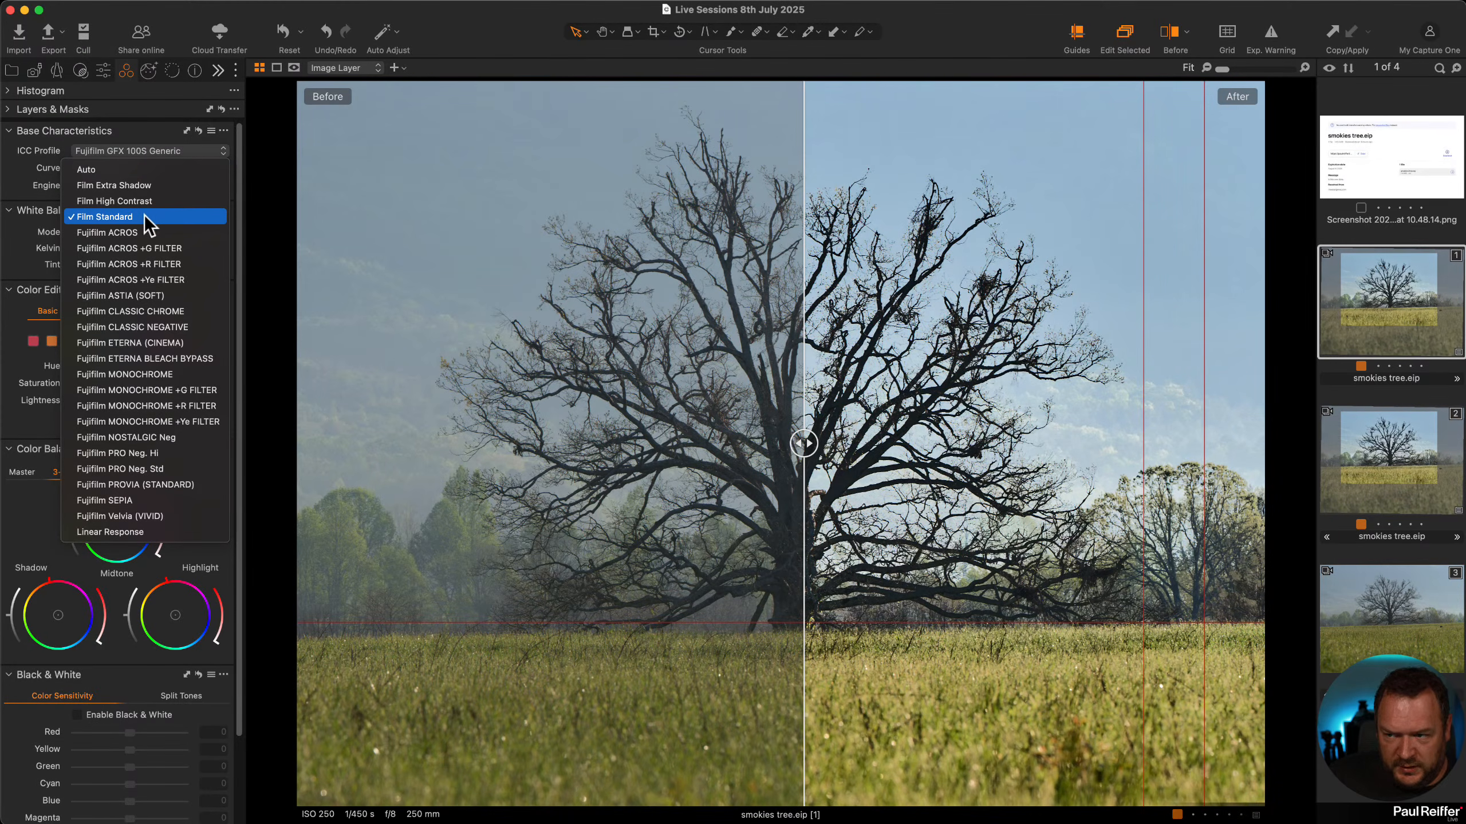
click(92, 170)
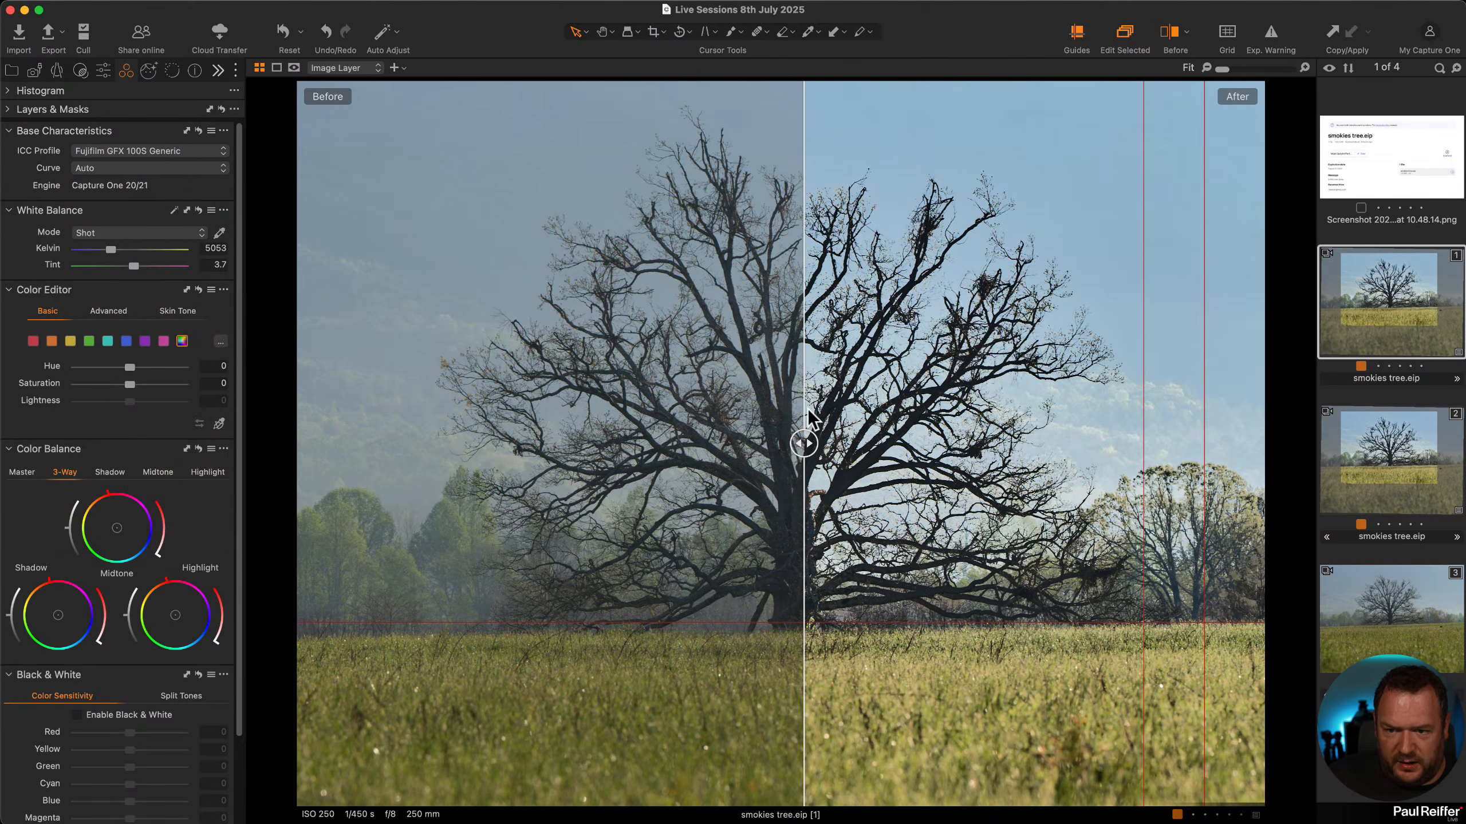
drag(802, 444, 275, 394)
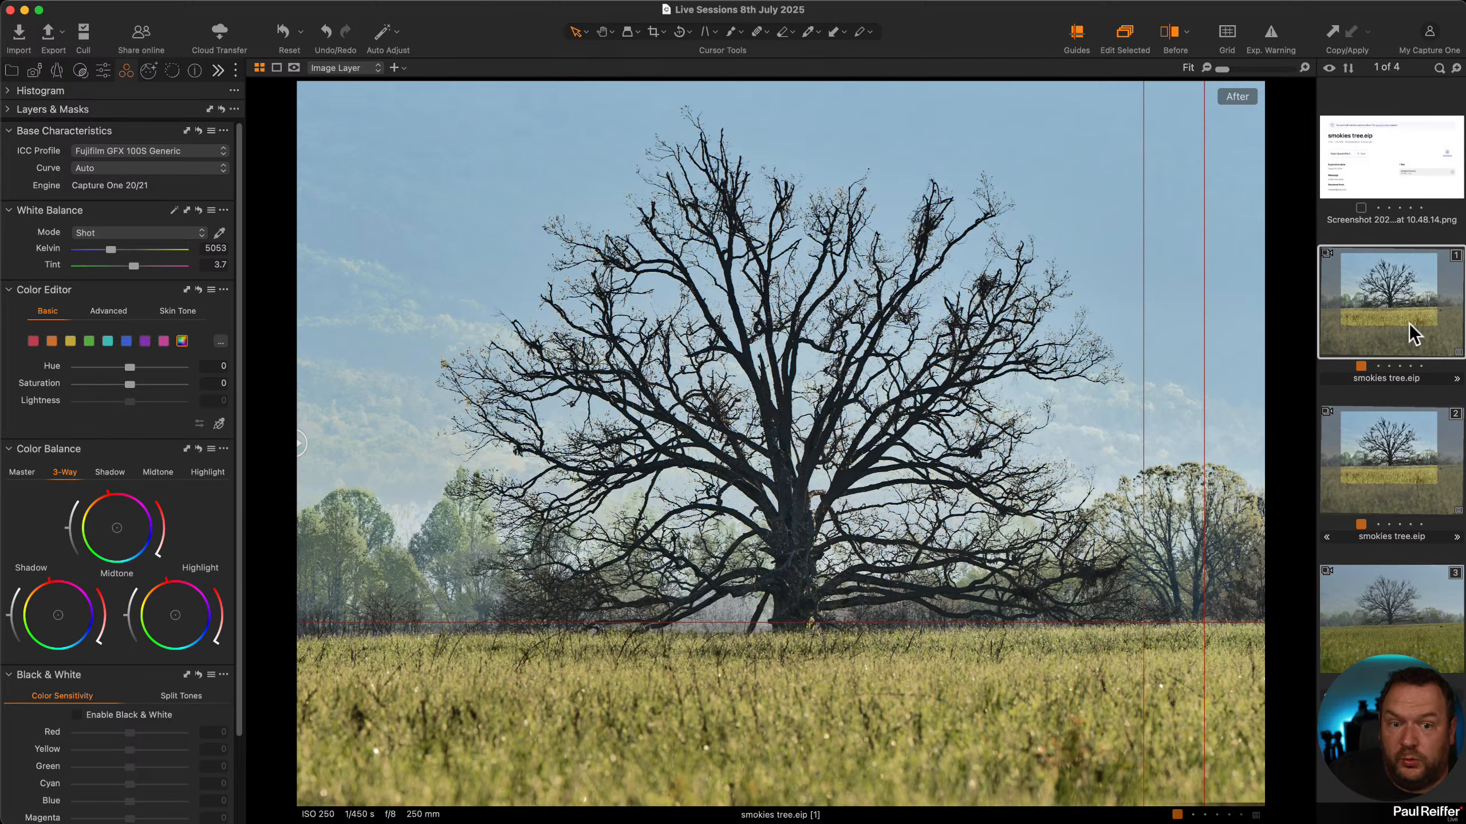
Create a new variant of the tree photo from variant 1 and select variant 3 for viewing.
right_click(1376, 303)
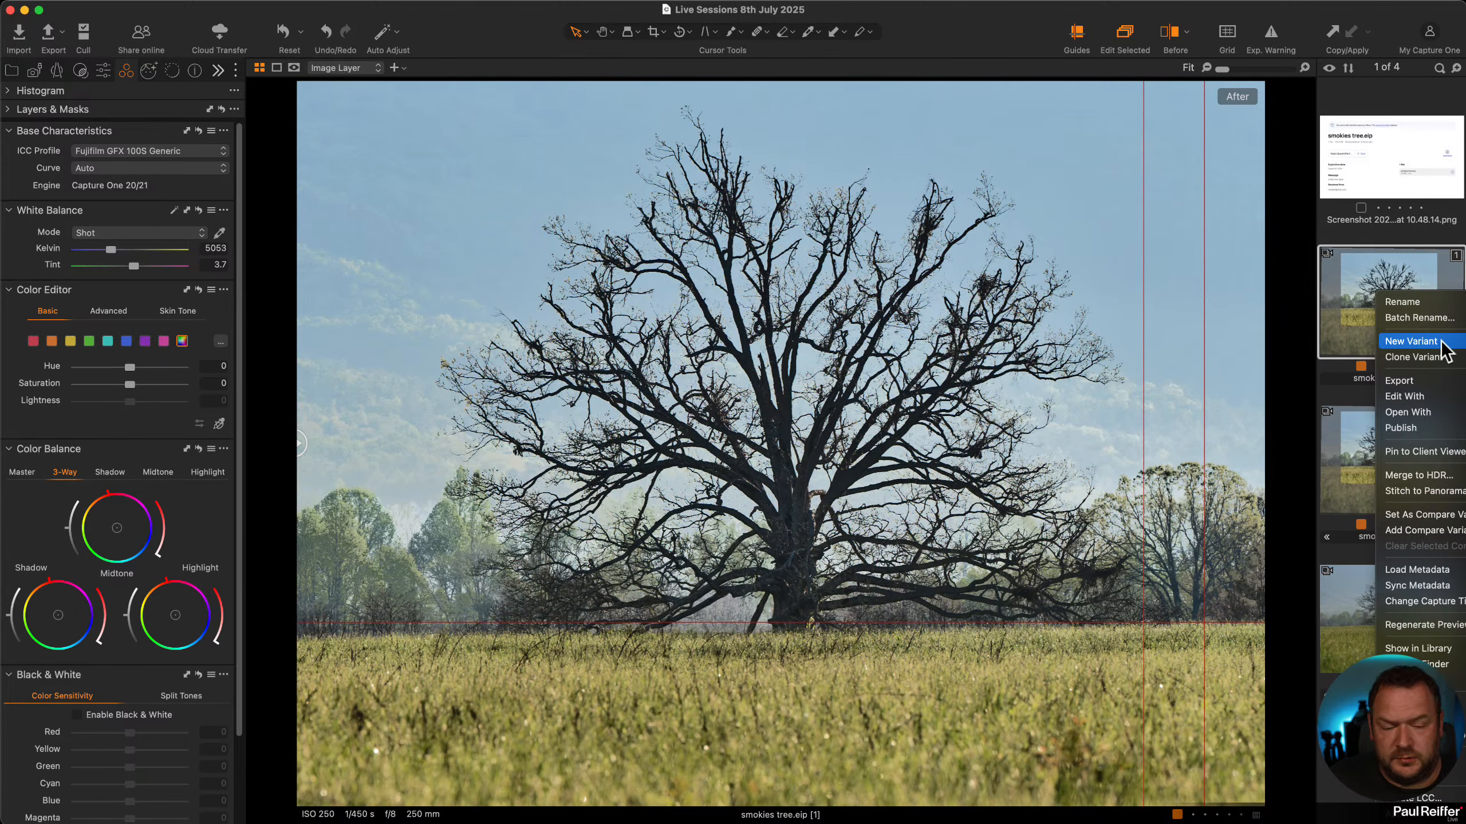
click(1423, 344)
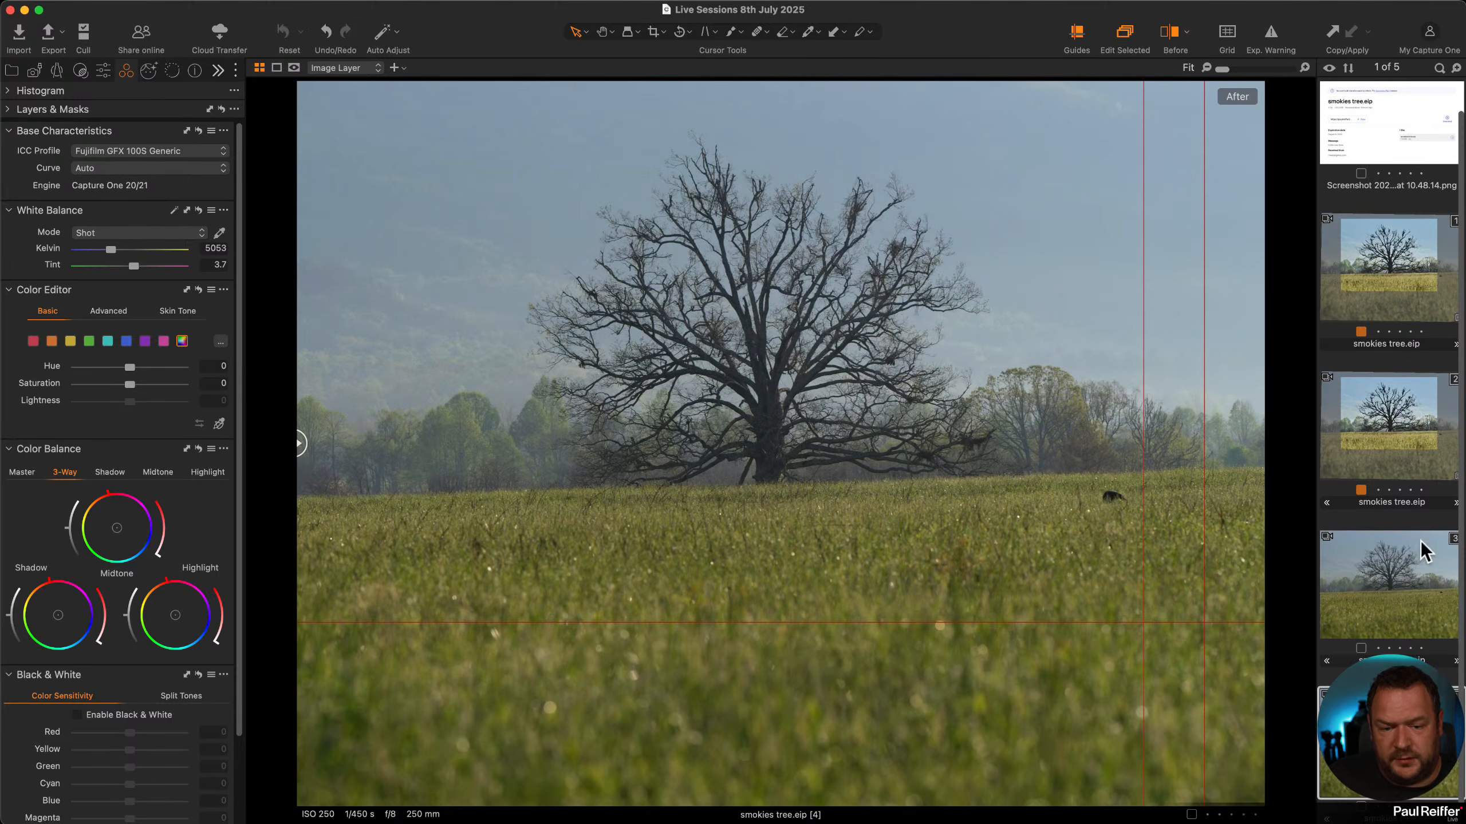
click(1379, 577)
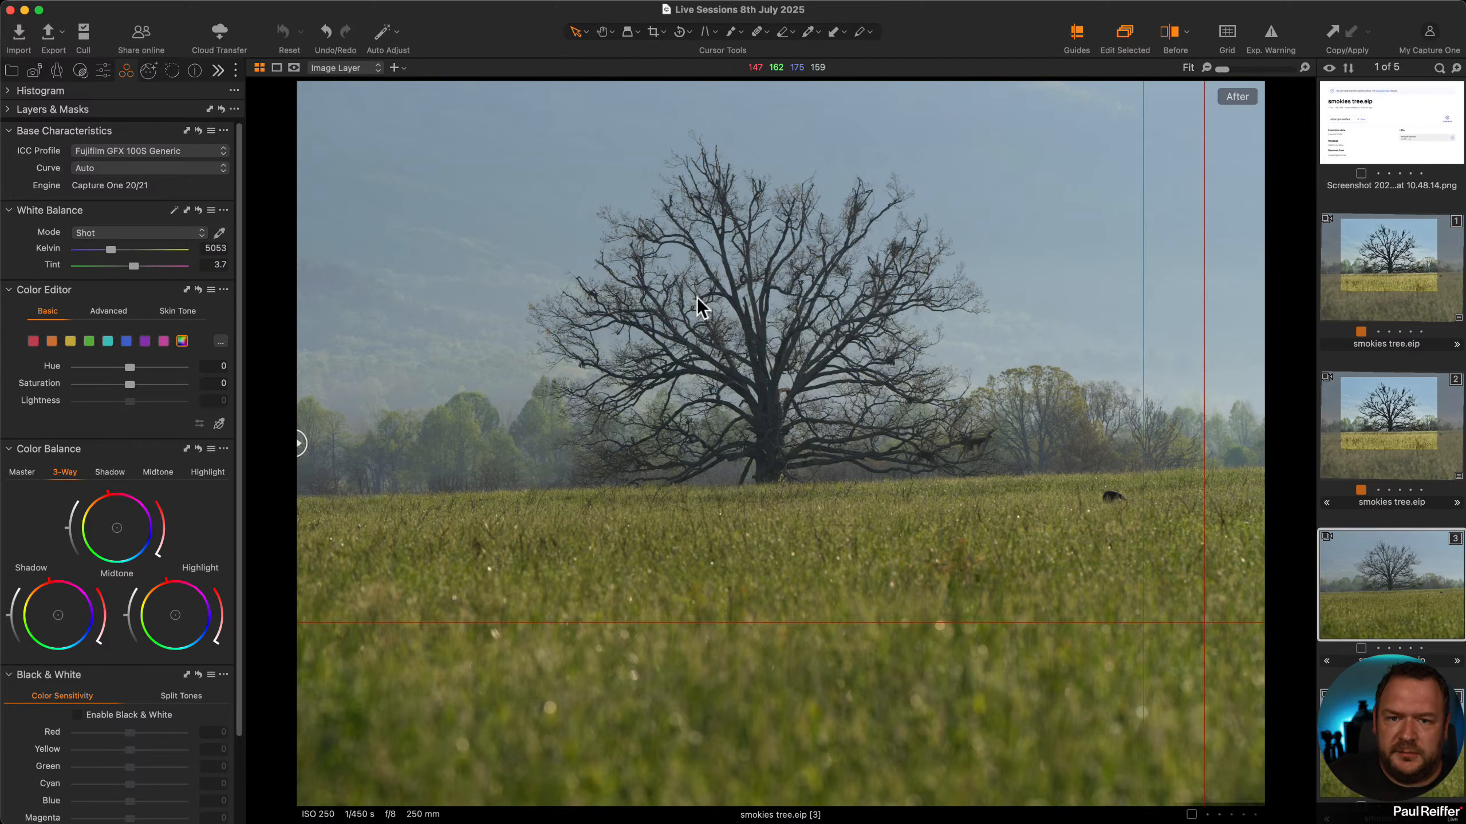
Bring the comparison divider to the middle of variant 3, then turn off the guides and the before/after view.
drag(298, 449, 801, 435)
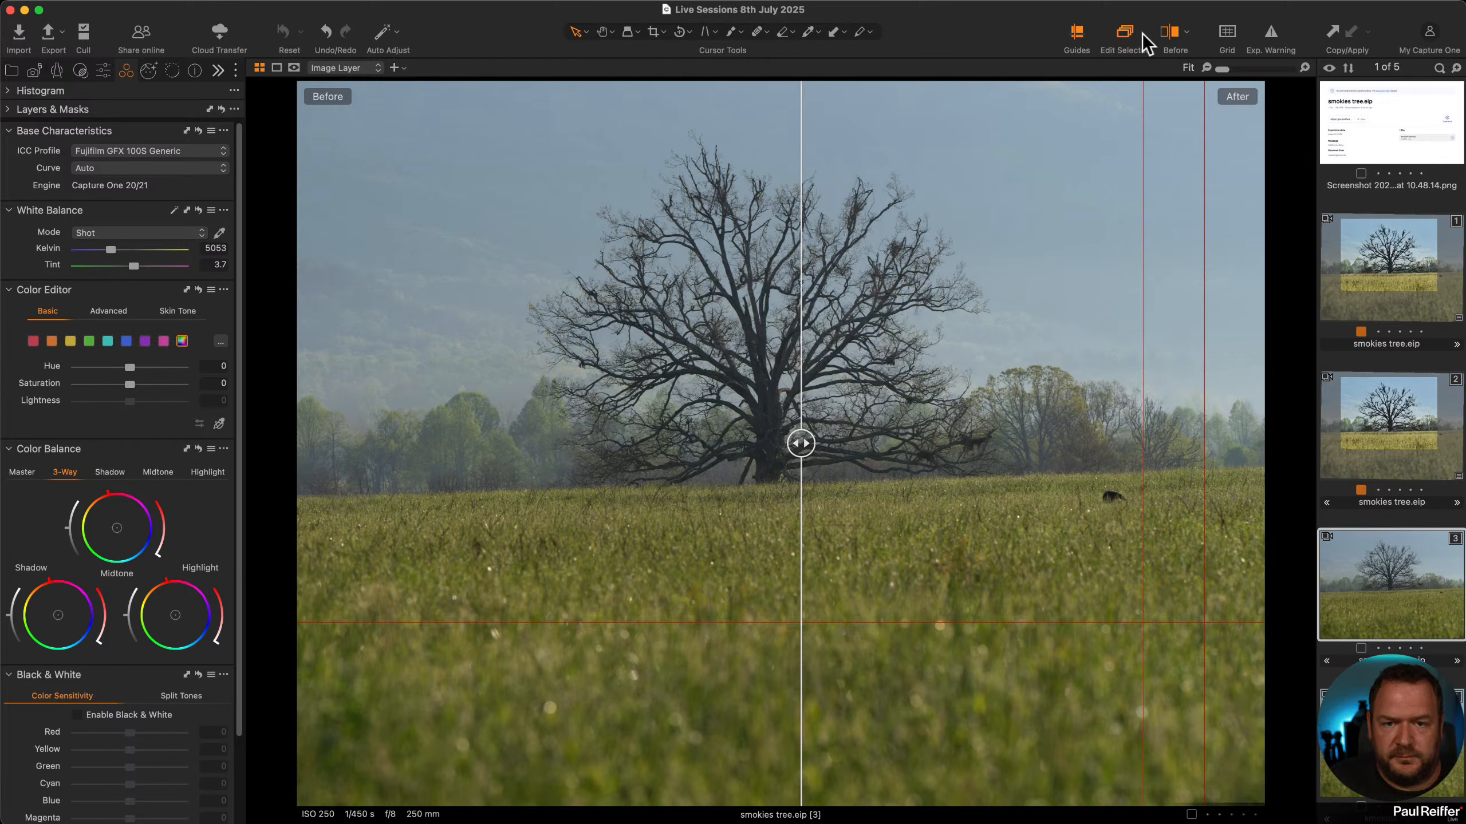
click(1077, 33)
click(1170, 38)
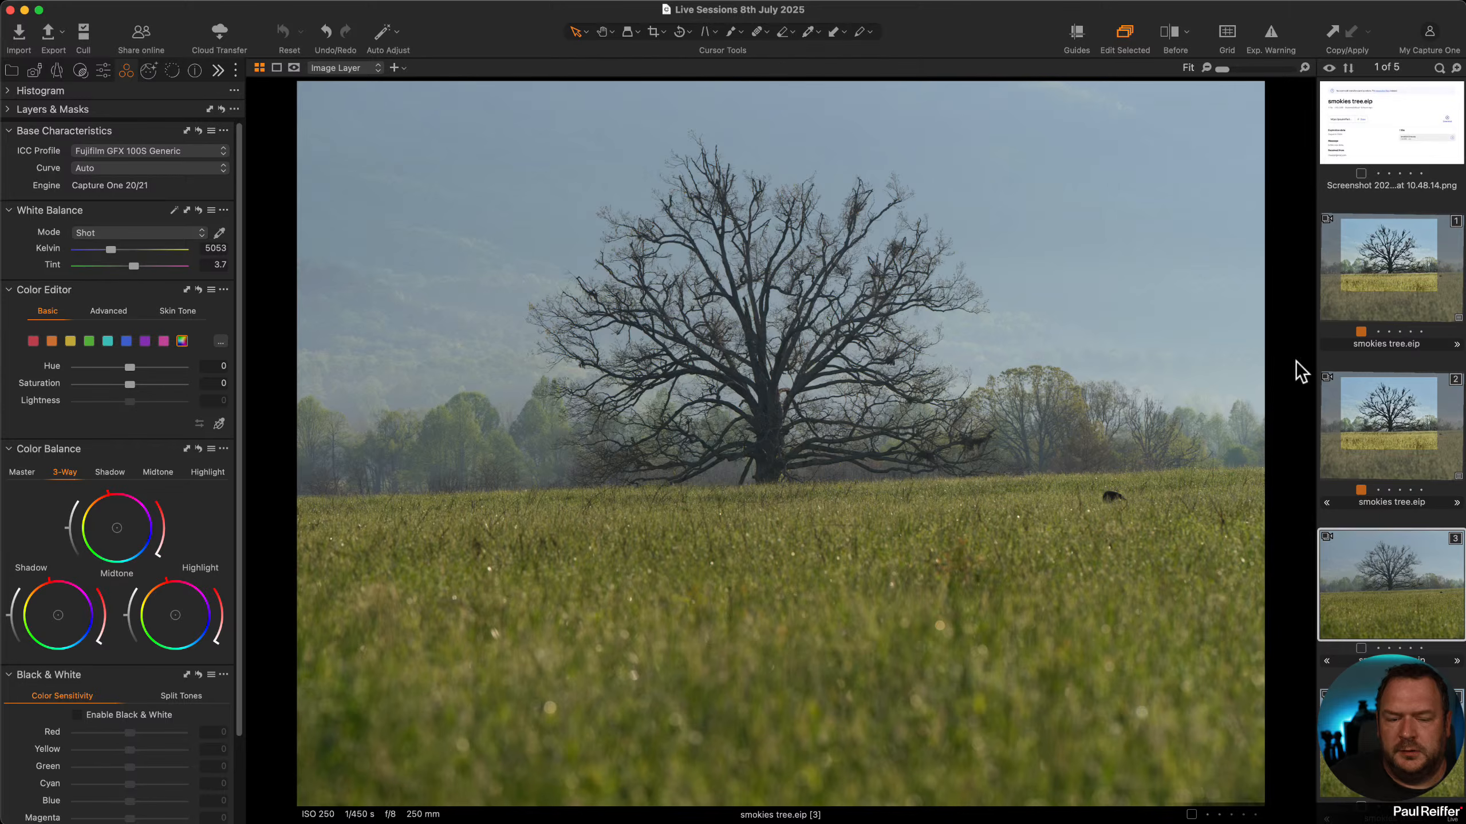
Compare variants 1 and 3 of the tree photo side by side, then return to variant 1 alone.
click(1419, 286)
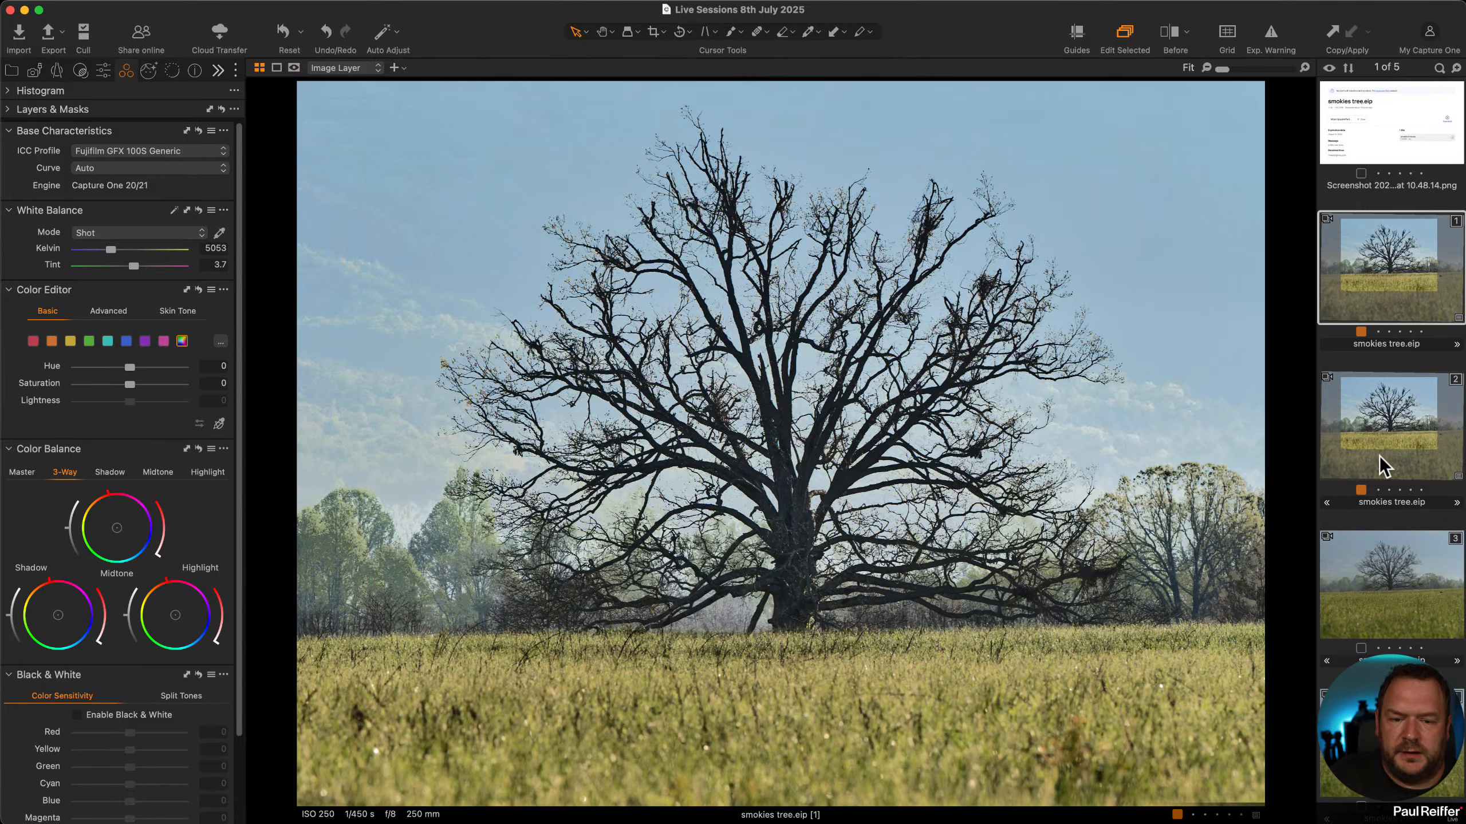
super+click(1397, 569)
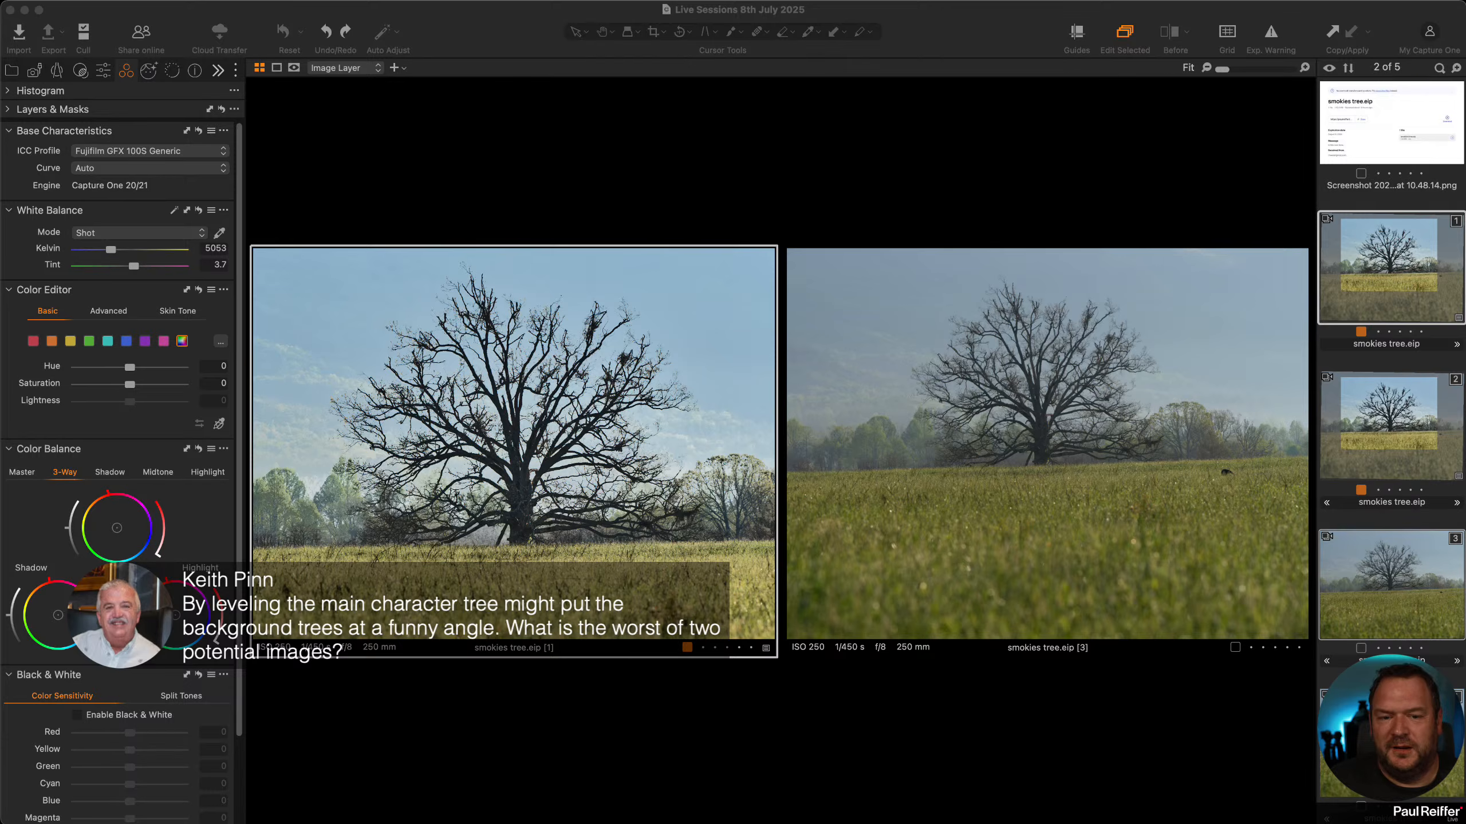
click(1381, 292)
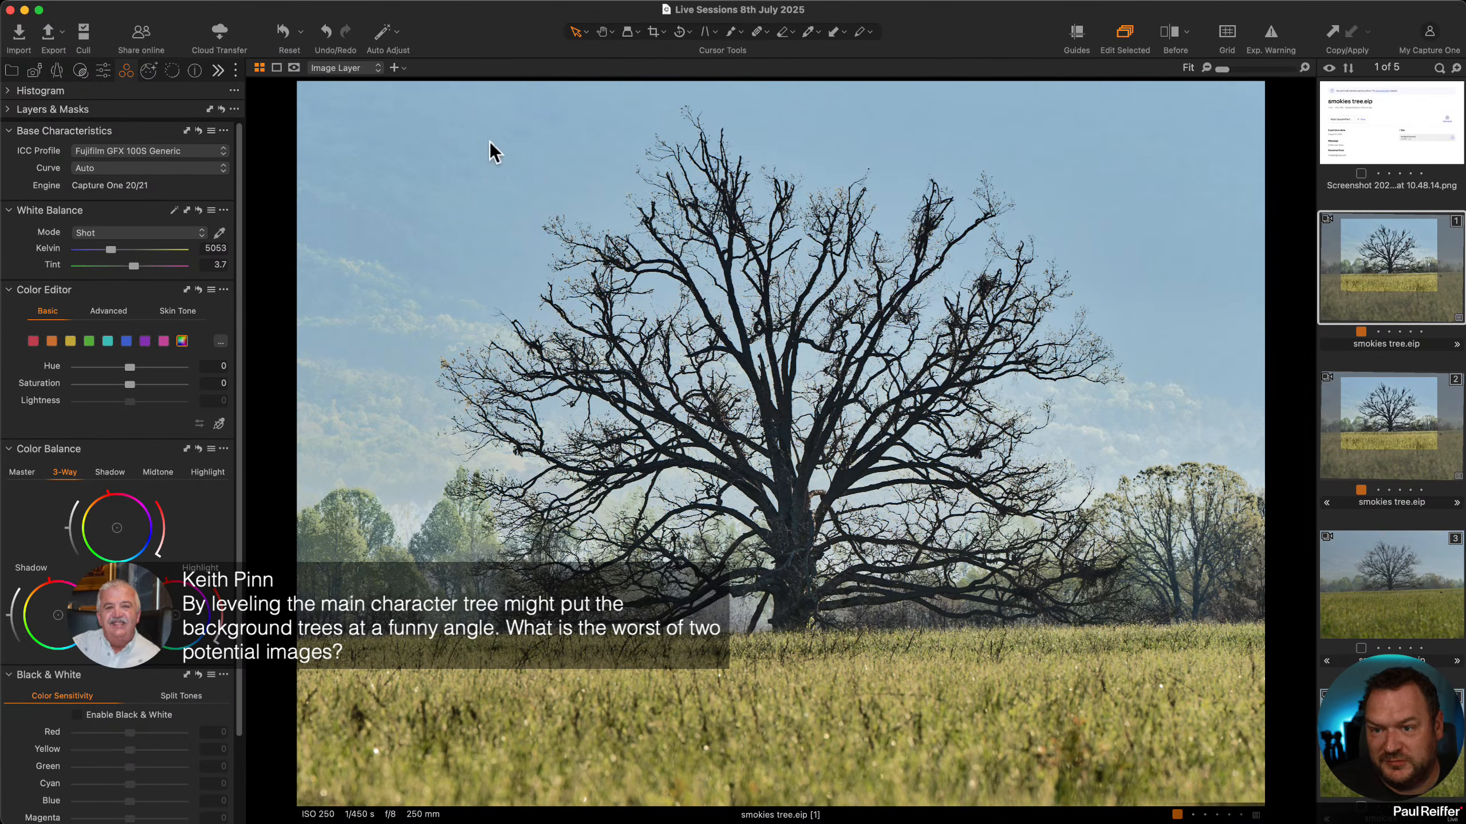
Rotate variant 1 slightly clockwise with Rotate Freehand to level the field line, and return to the Select cursor.
click(680, 34)
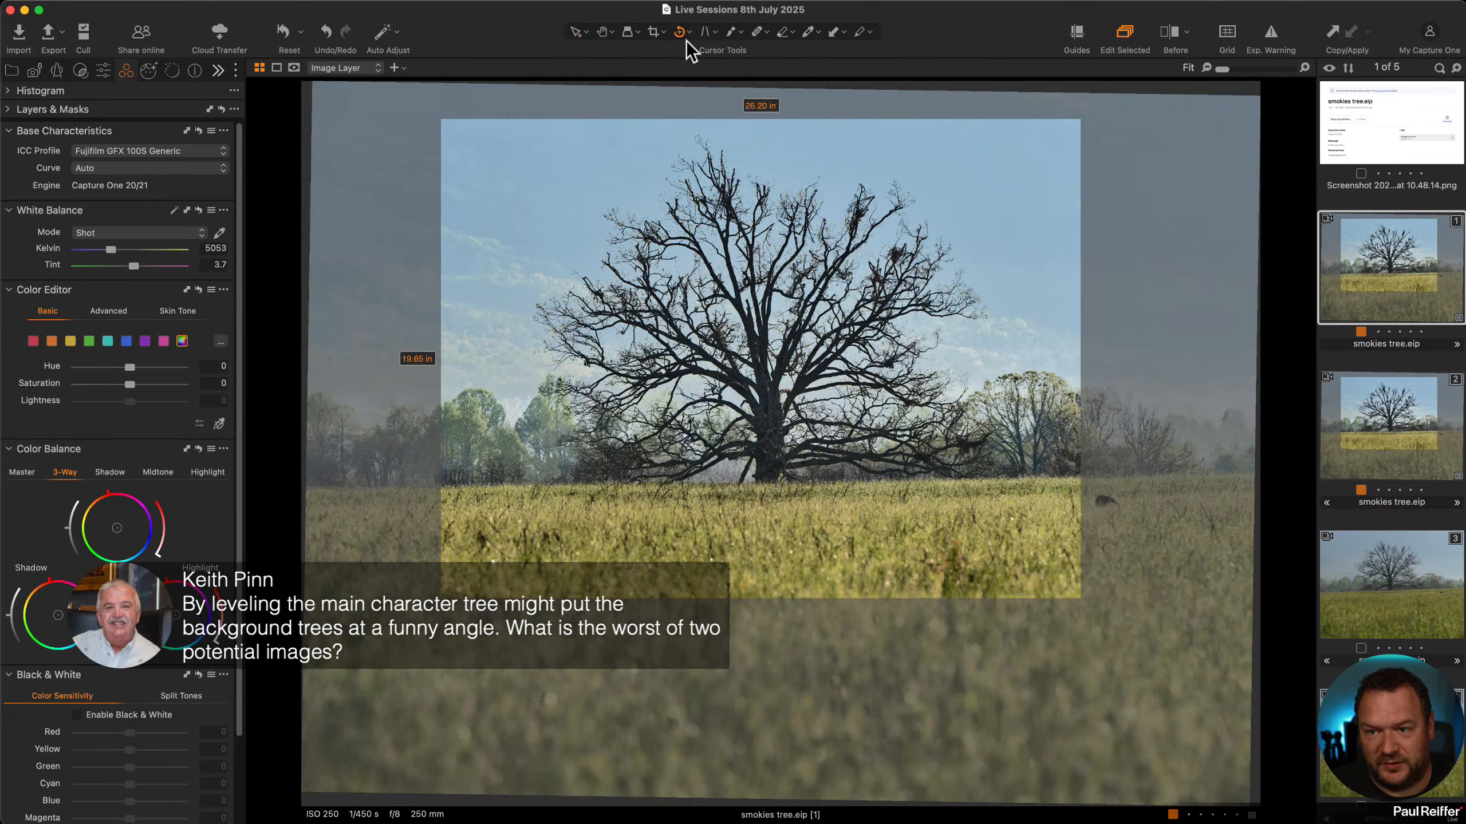
click(688, 34)
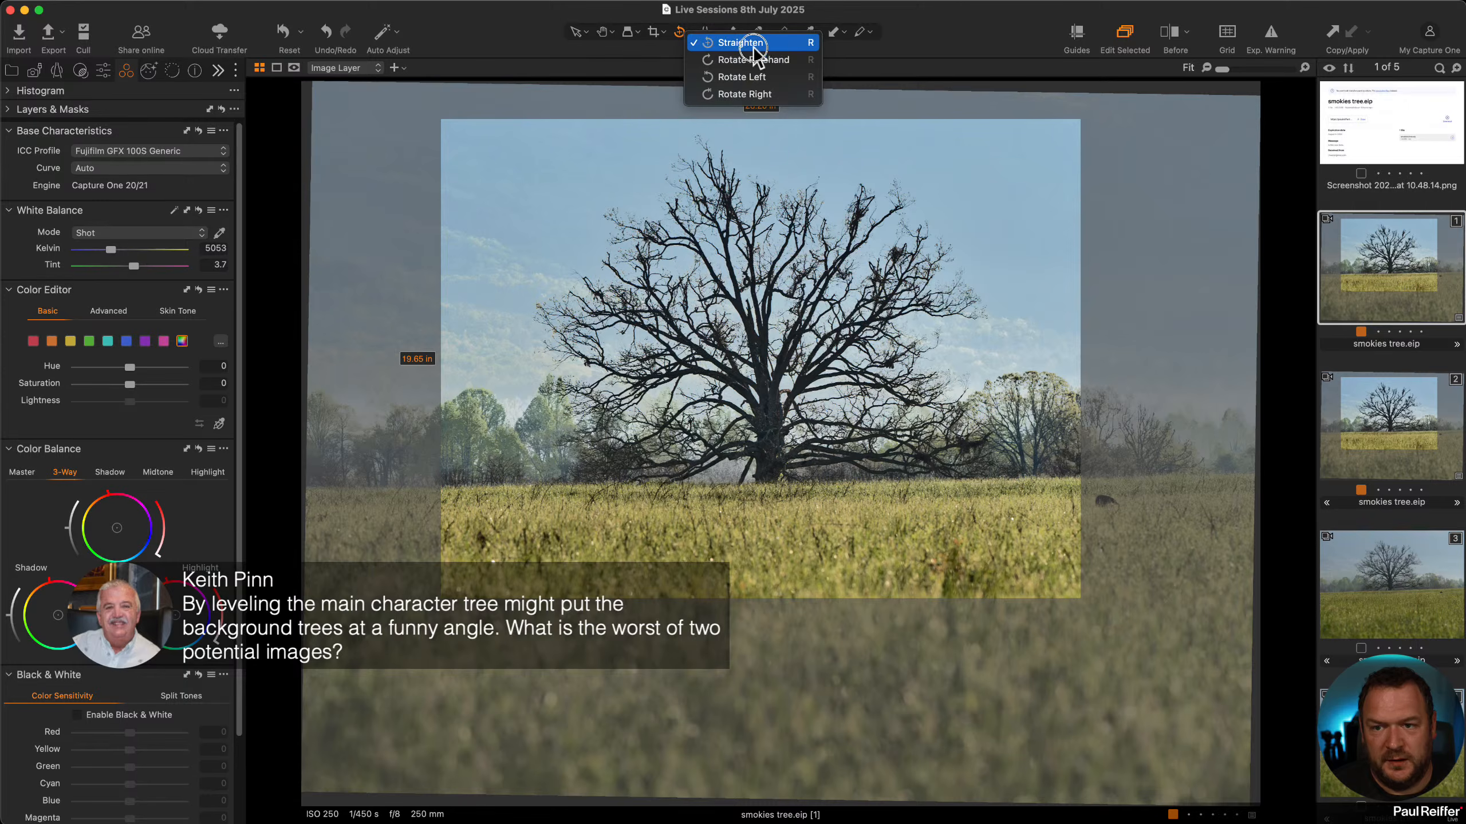
click(773, 58)
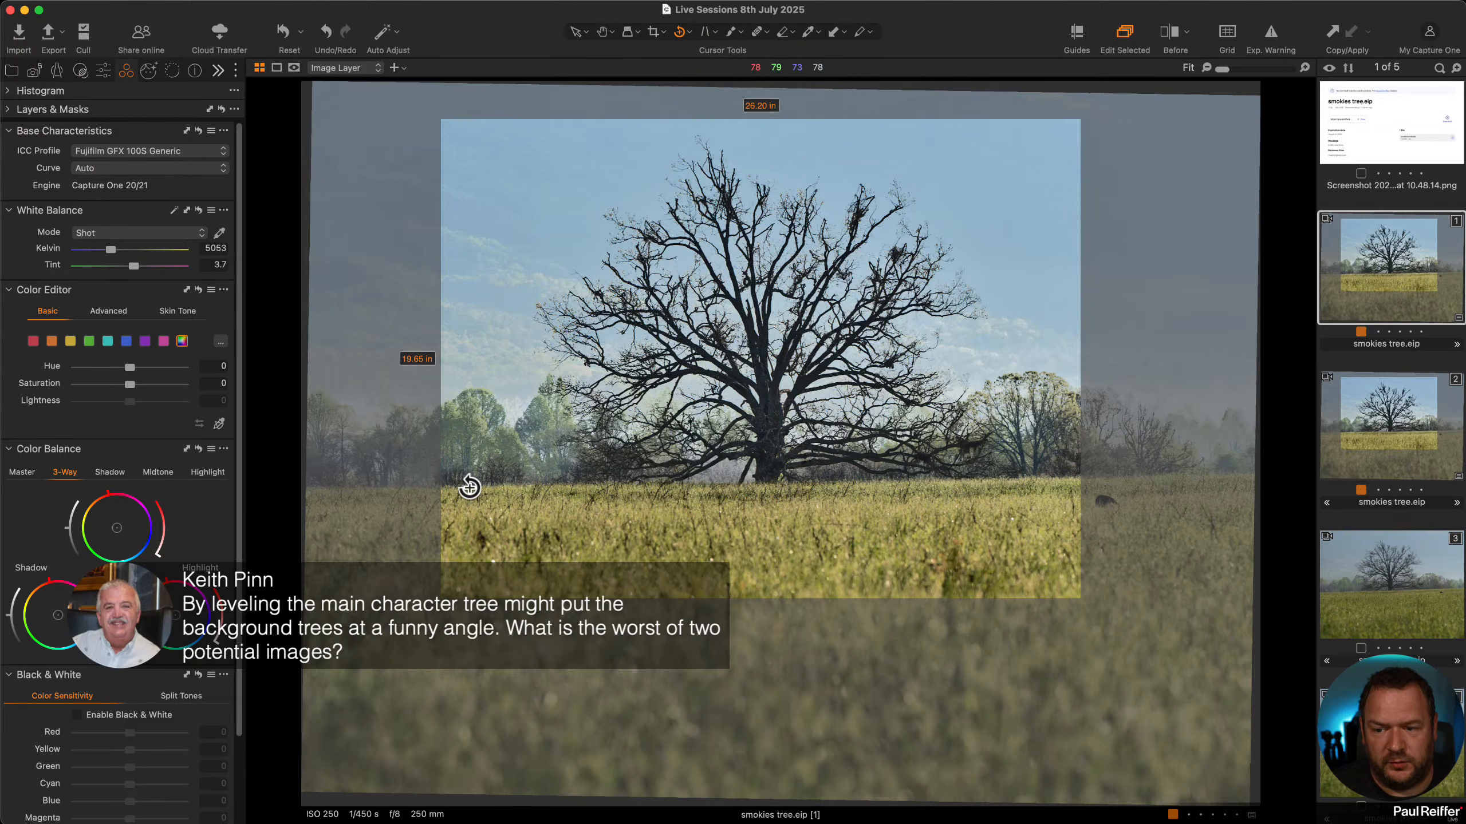
drag(444, 486, 1074, 464)
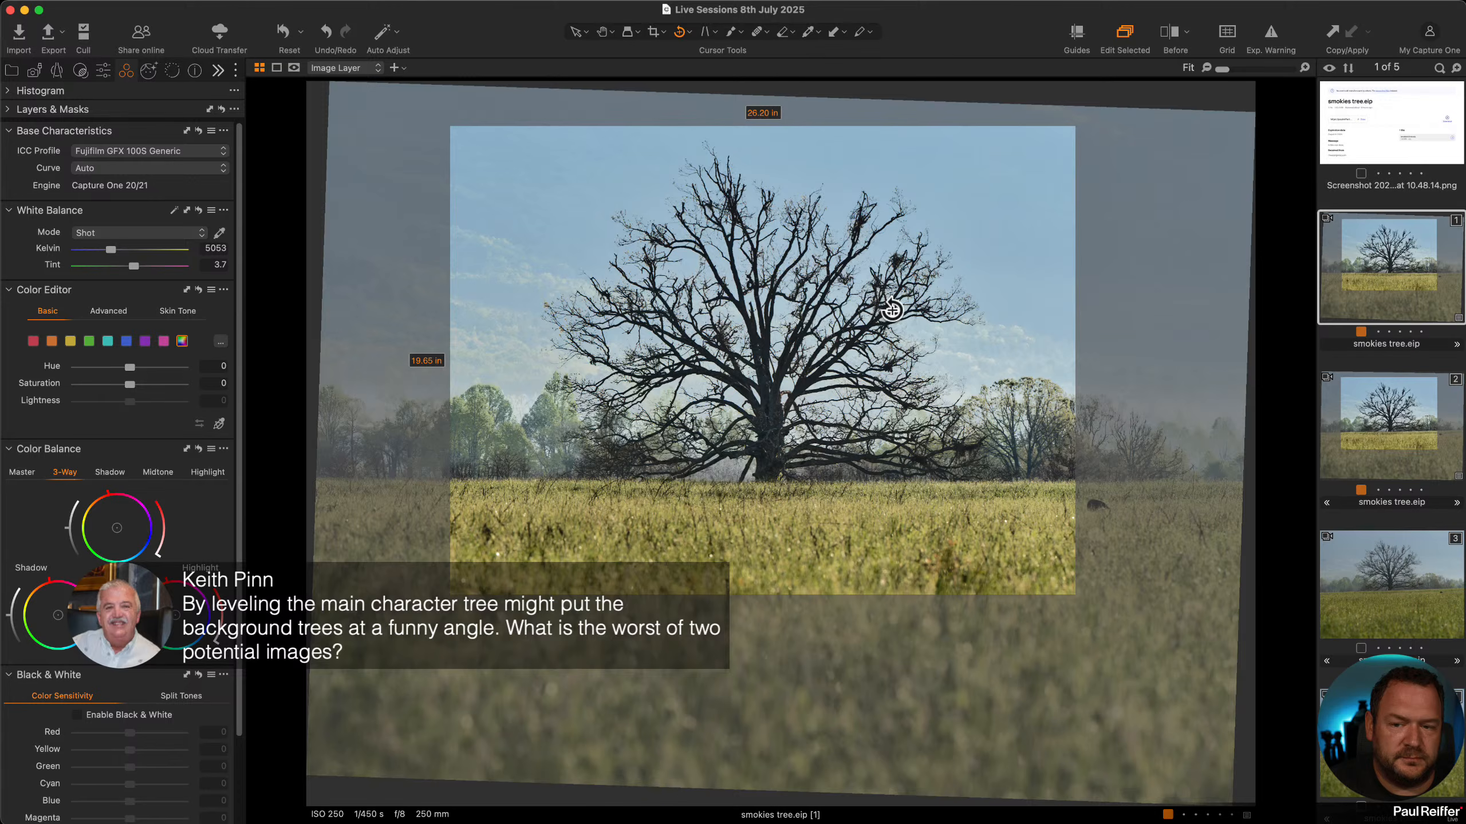
click(576, 32)
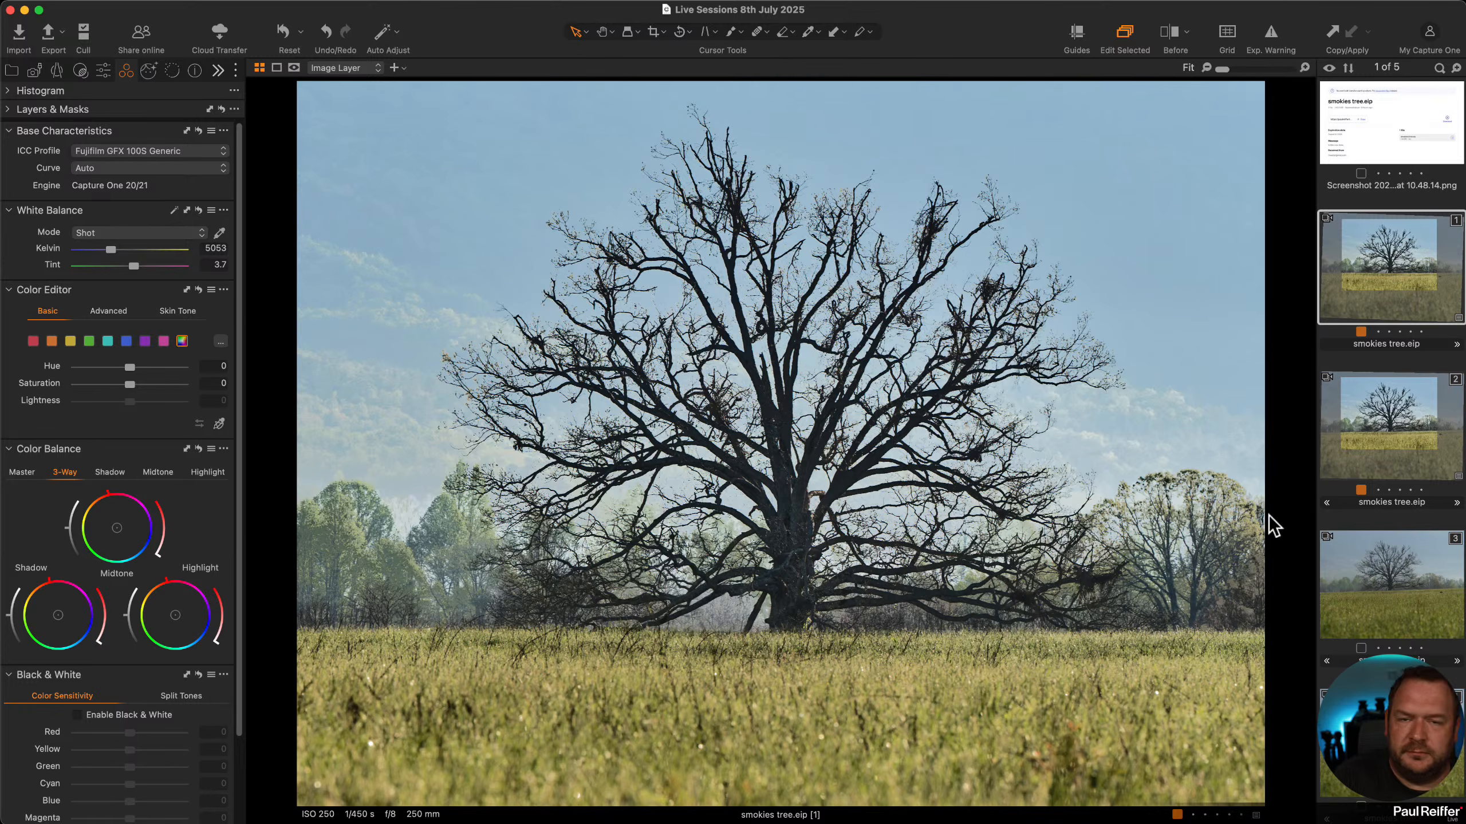
View variant 2 and then the rotated variant 1 to compare how level the trees and field look.
click(1388, 430)
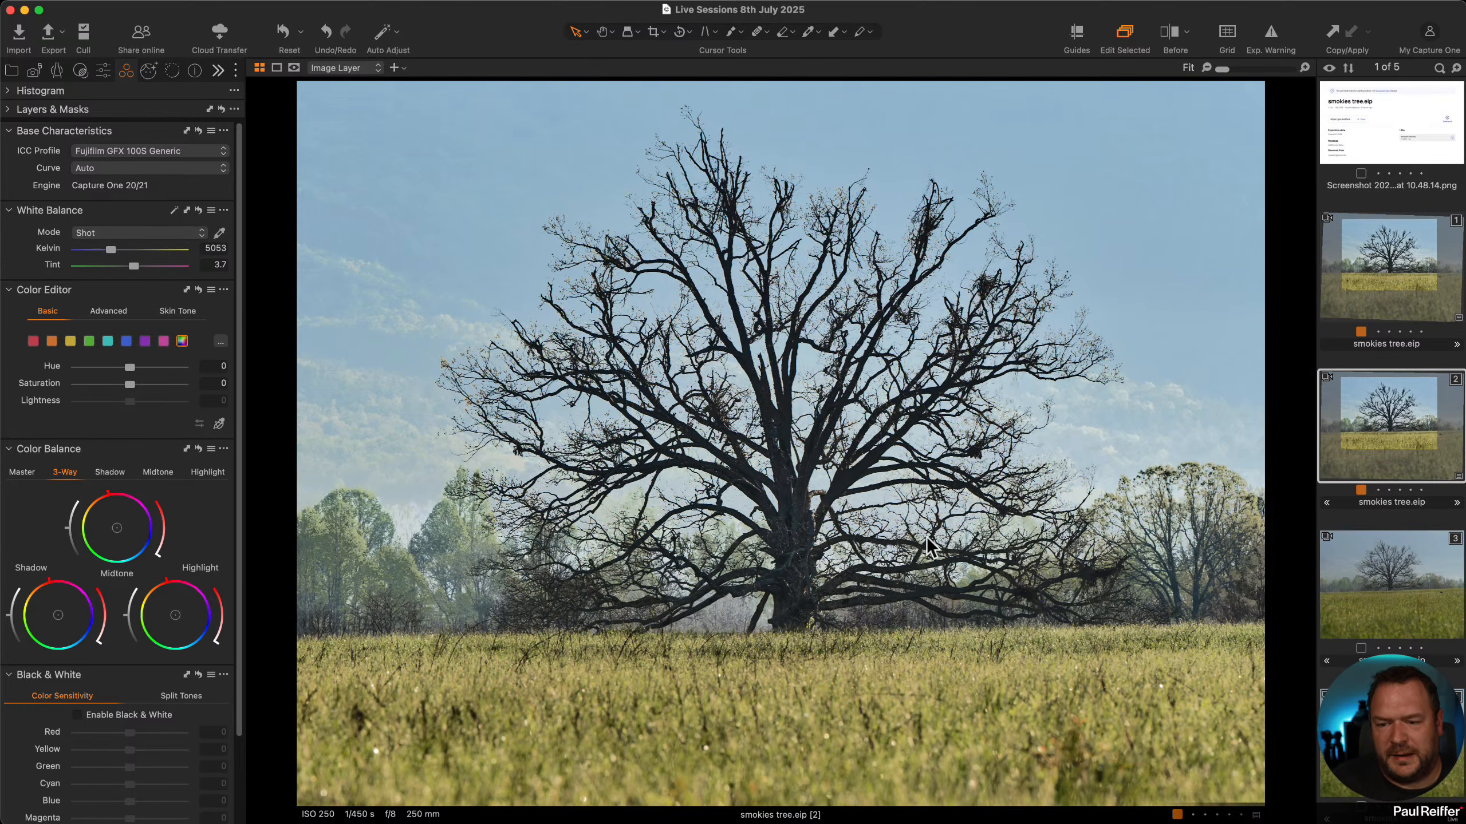
click(1378, 295)
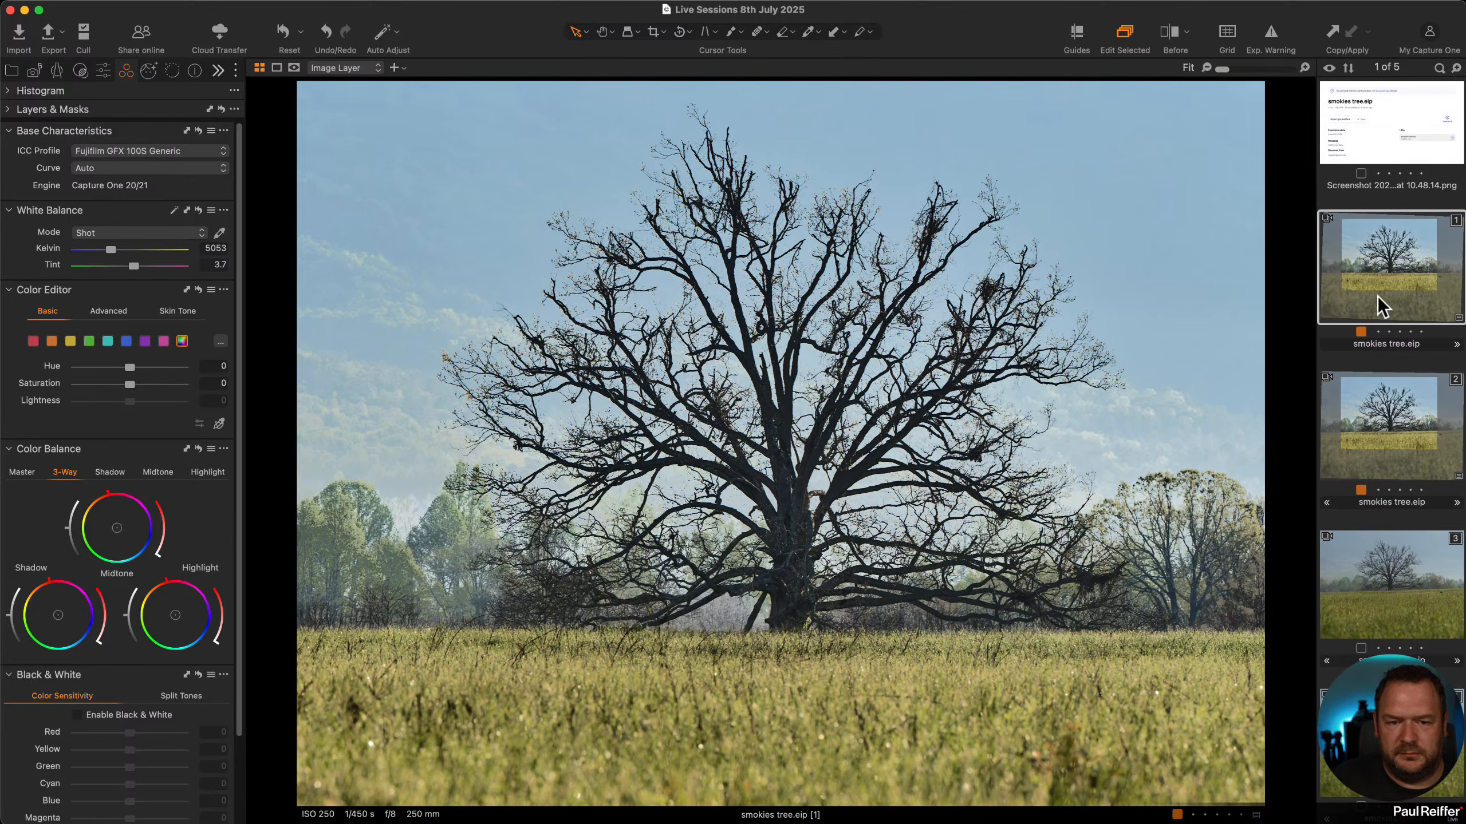
Alternate between variants 1 and 2 of the tree photo to compare their horizons, ending on variant 2.
click(1387, 421)
key(Up)
key(Down)
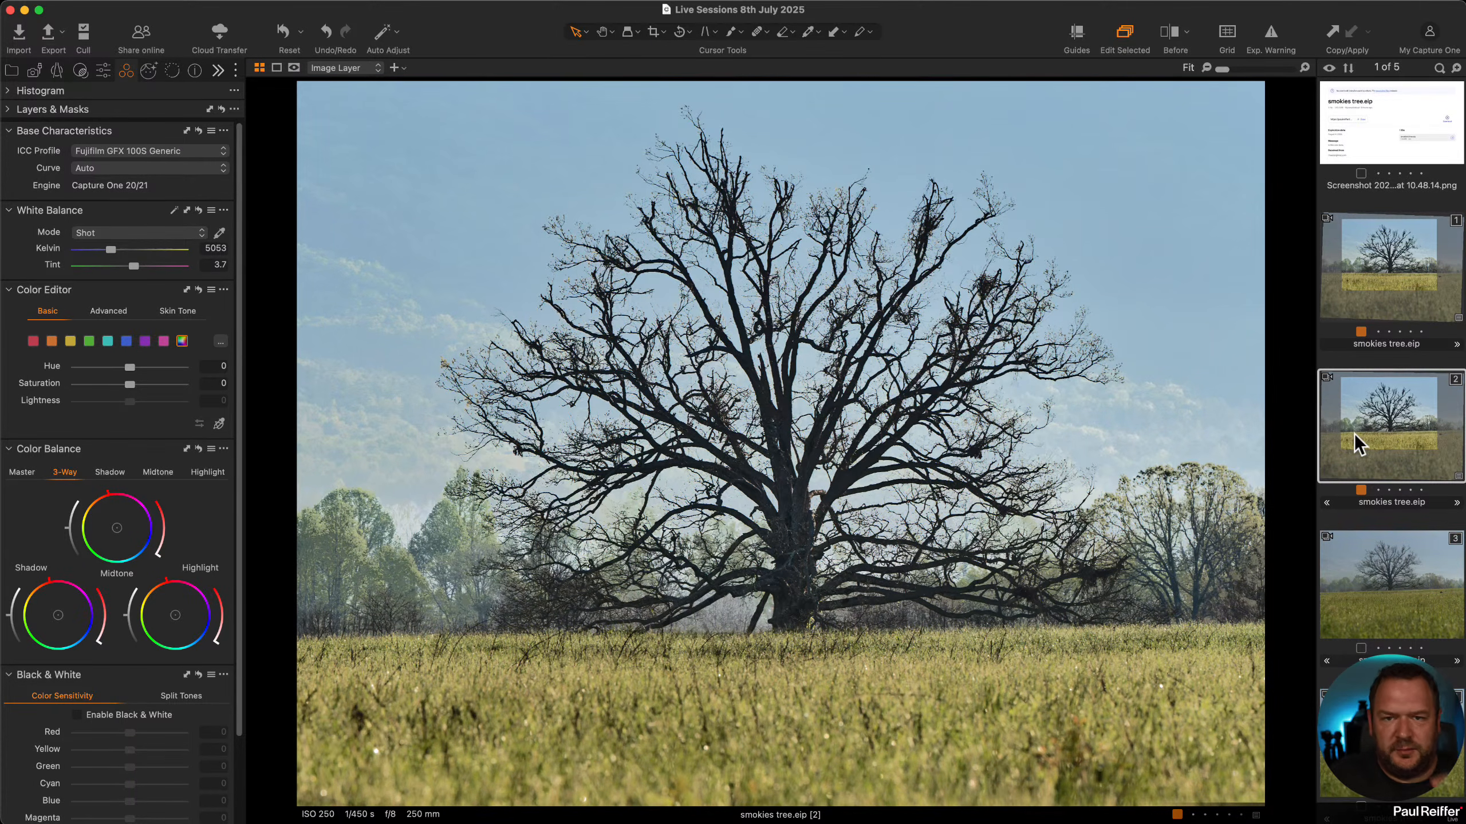
key(Up)
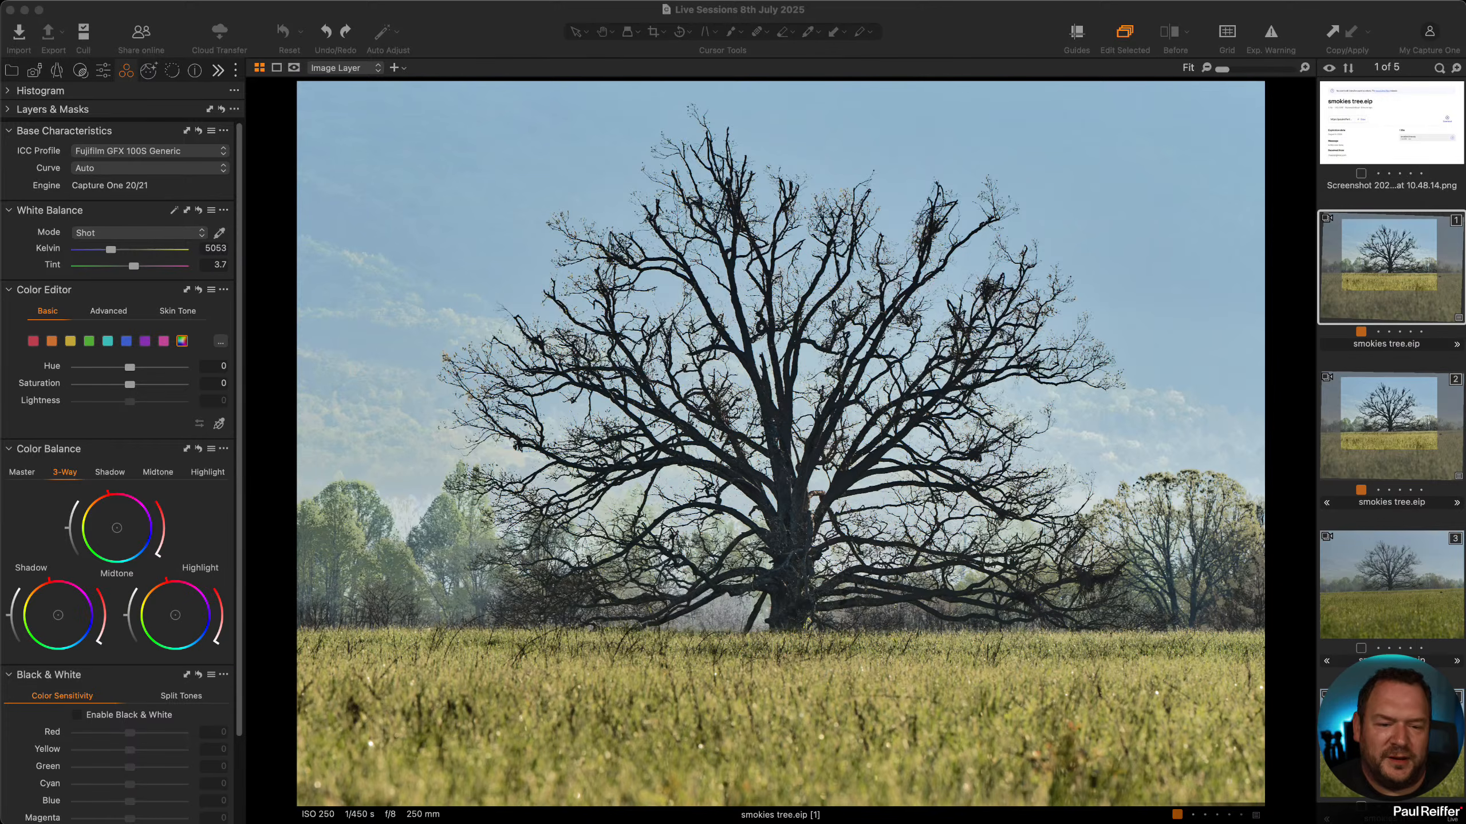
click(1402, 426)
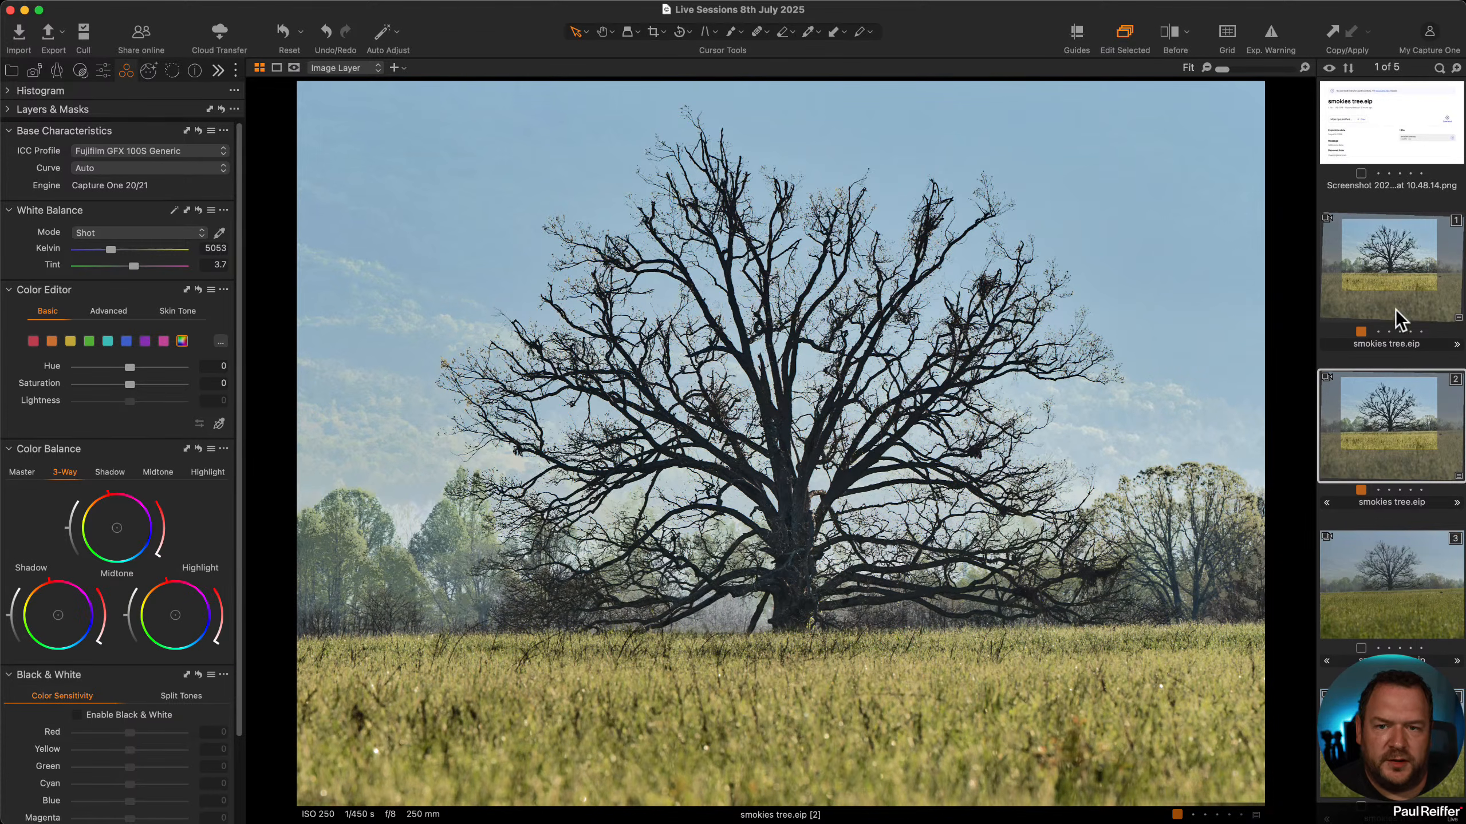
Clone variant 2 of the tree photo and move the copy up beside the original, just after variant 1.
right_click(1378, 399)
click(1426, 448)
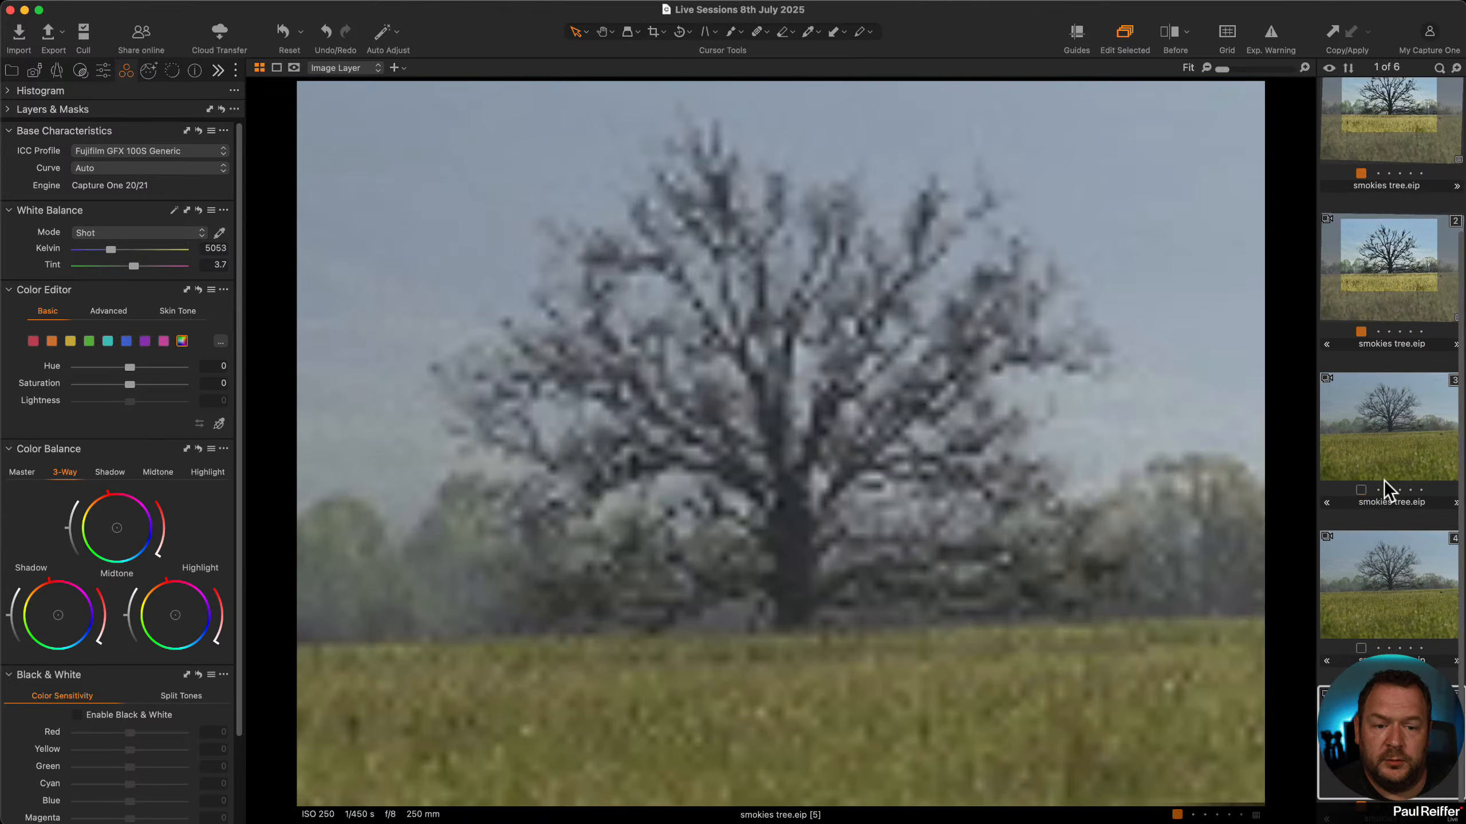
drag(1391, 742, 1381, 253)
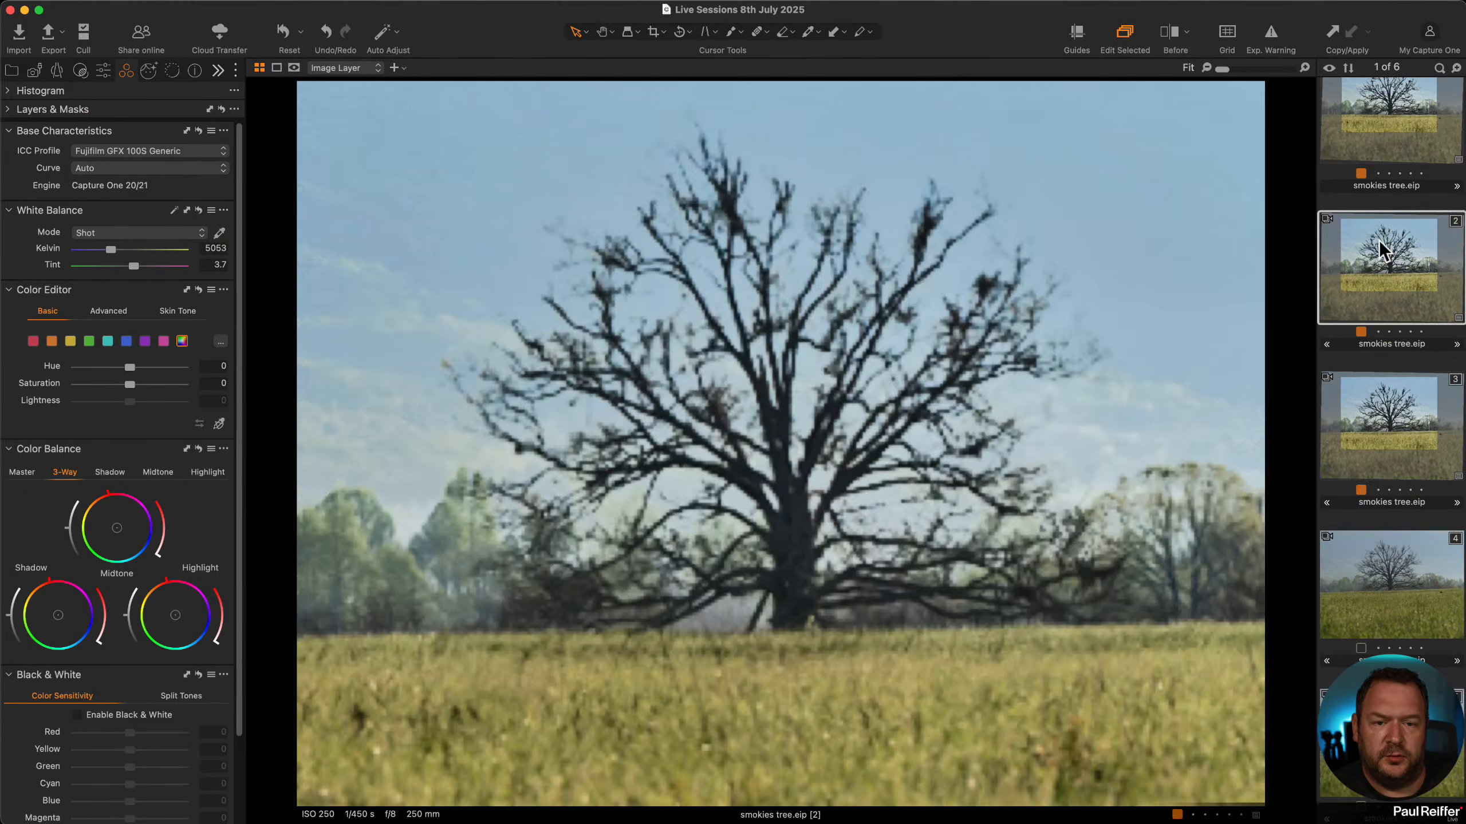
Assign red color tags to variants 1 and 2 of the tree photo and a green tag to variant 3.
click(1404, 414)
key(minus)
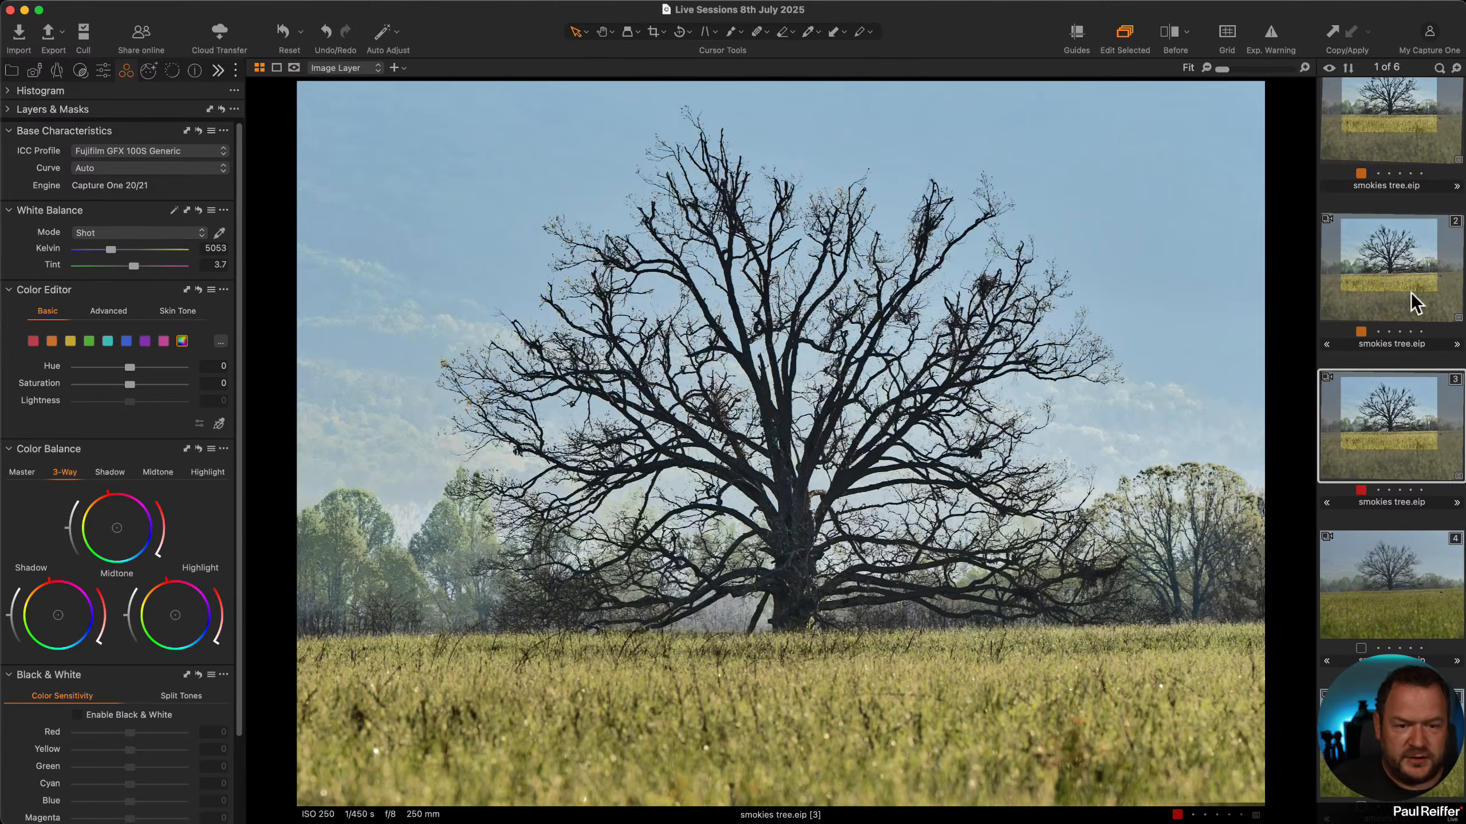
click(1408, 248)
key(minus)
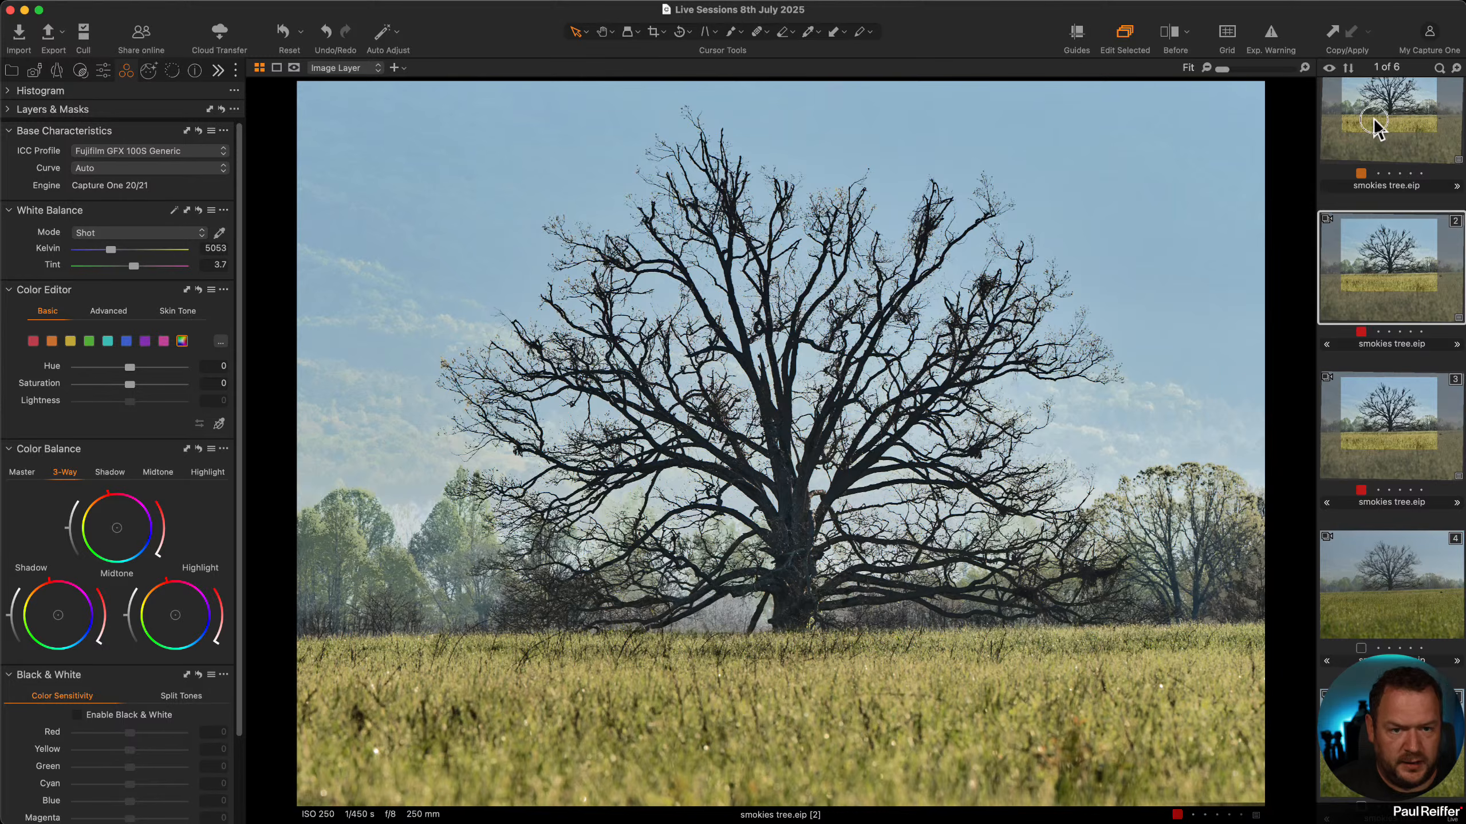
click(1379, 115)
key(minus)
click(1392, 444)
key(plus)
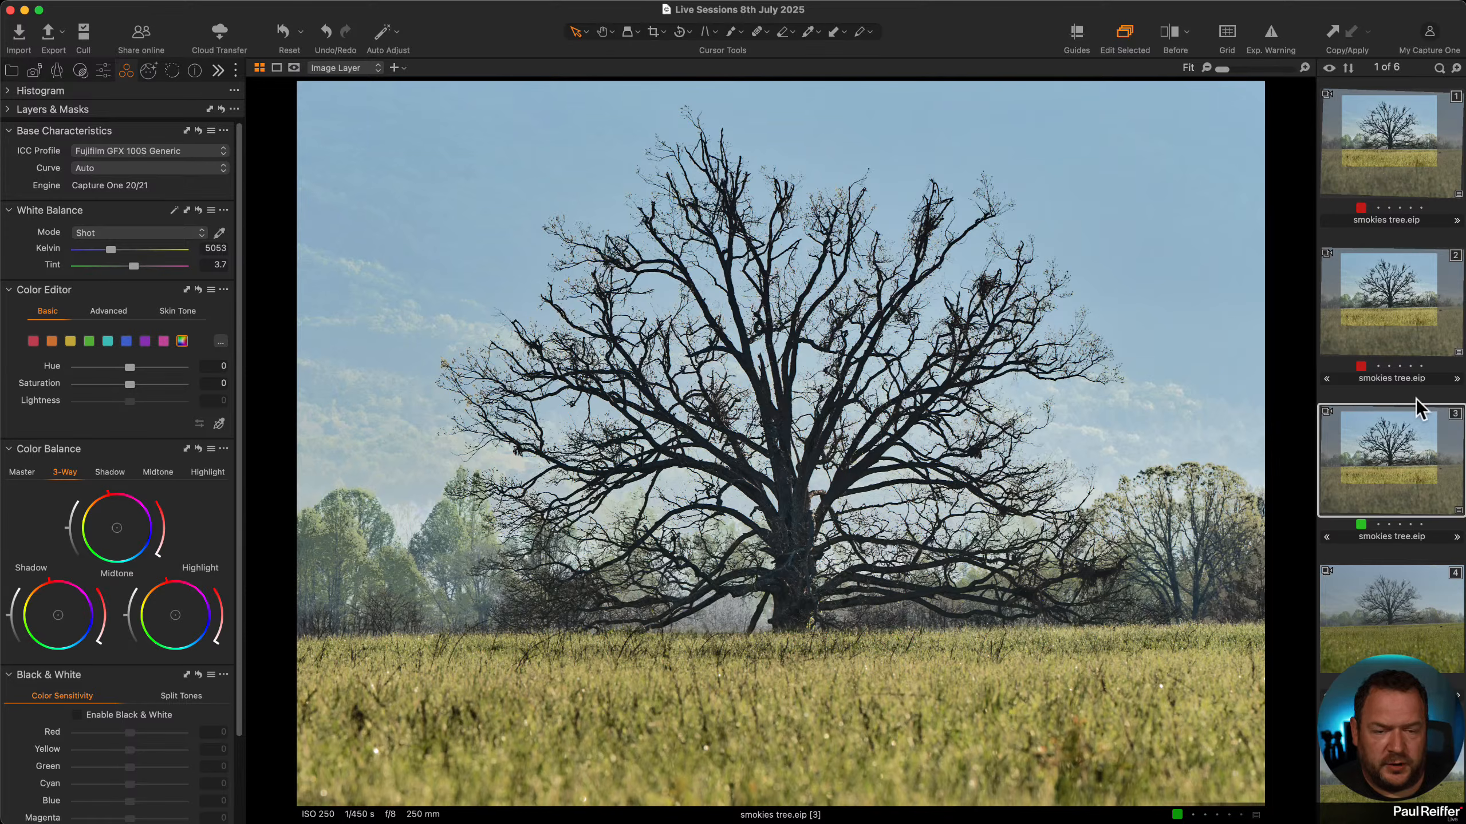
Compare variants 1, 2 and 3 of the tree photo by viewing them in turn, ending on variant 2.
click(1372, 169)
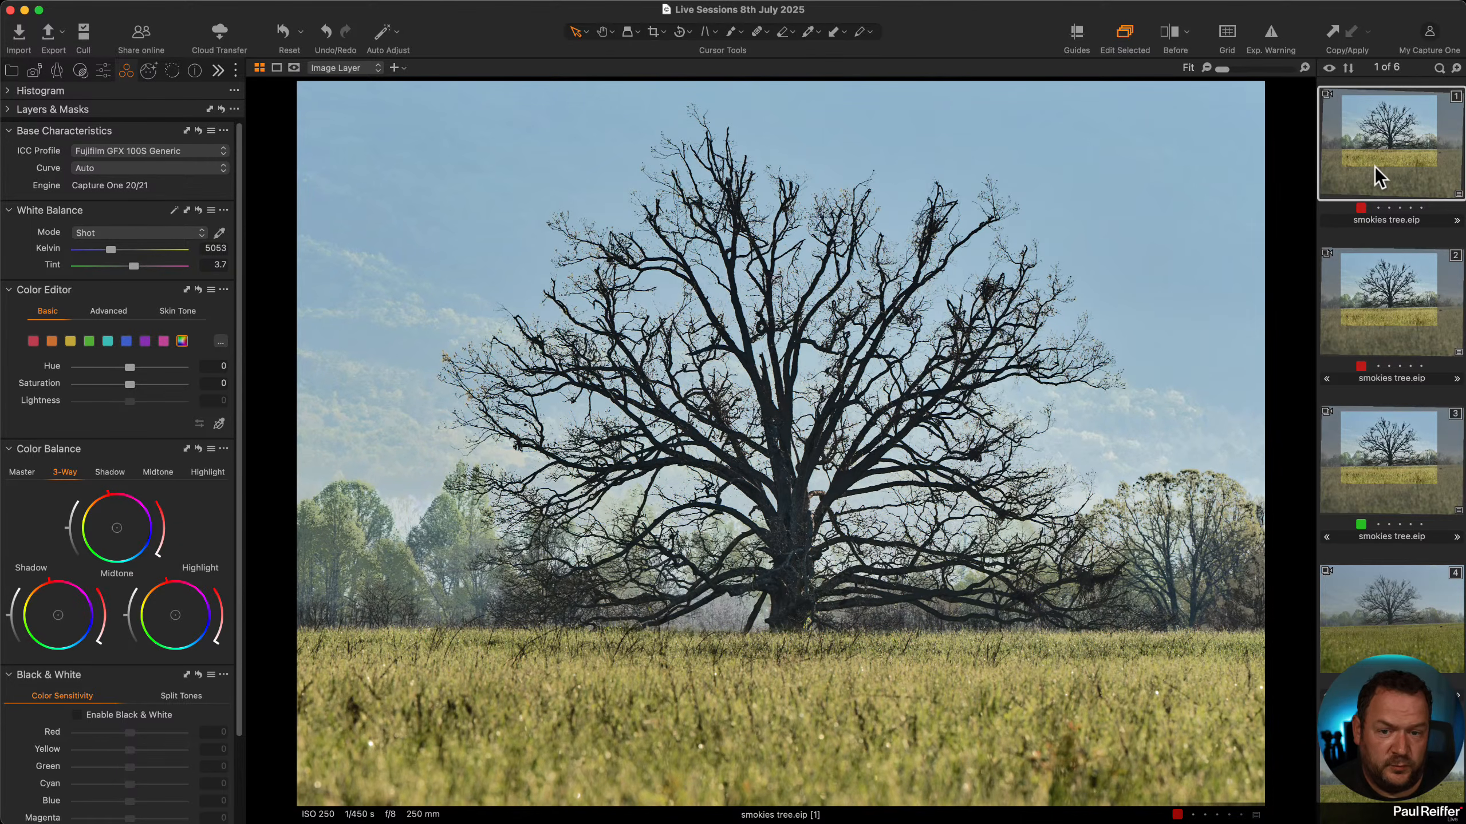
click(1395, 316)
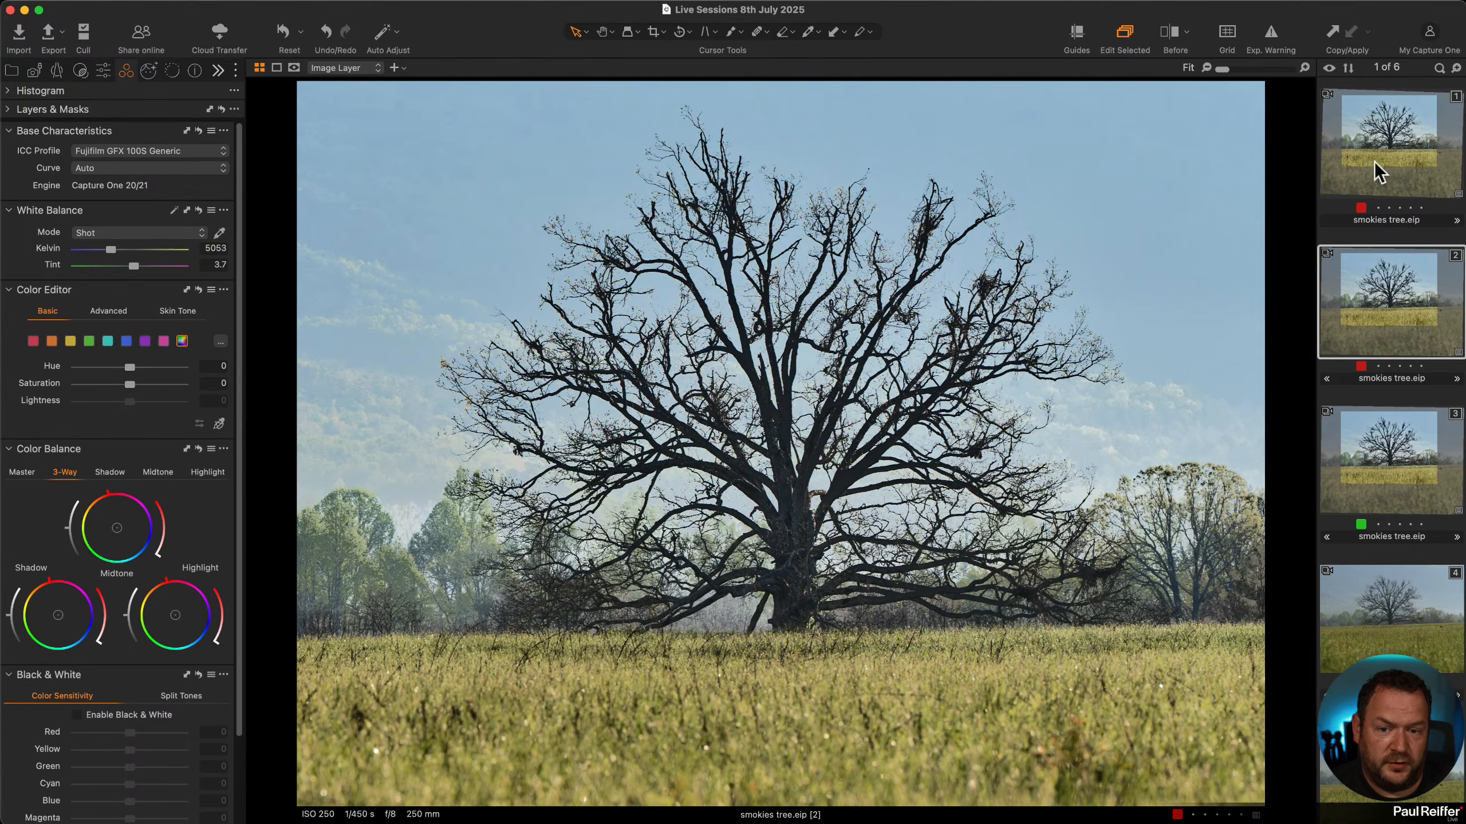
click(1390, 471)
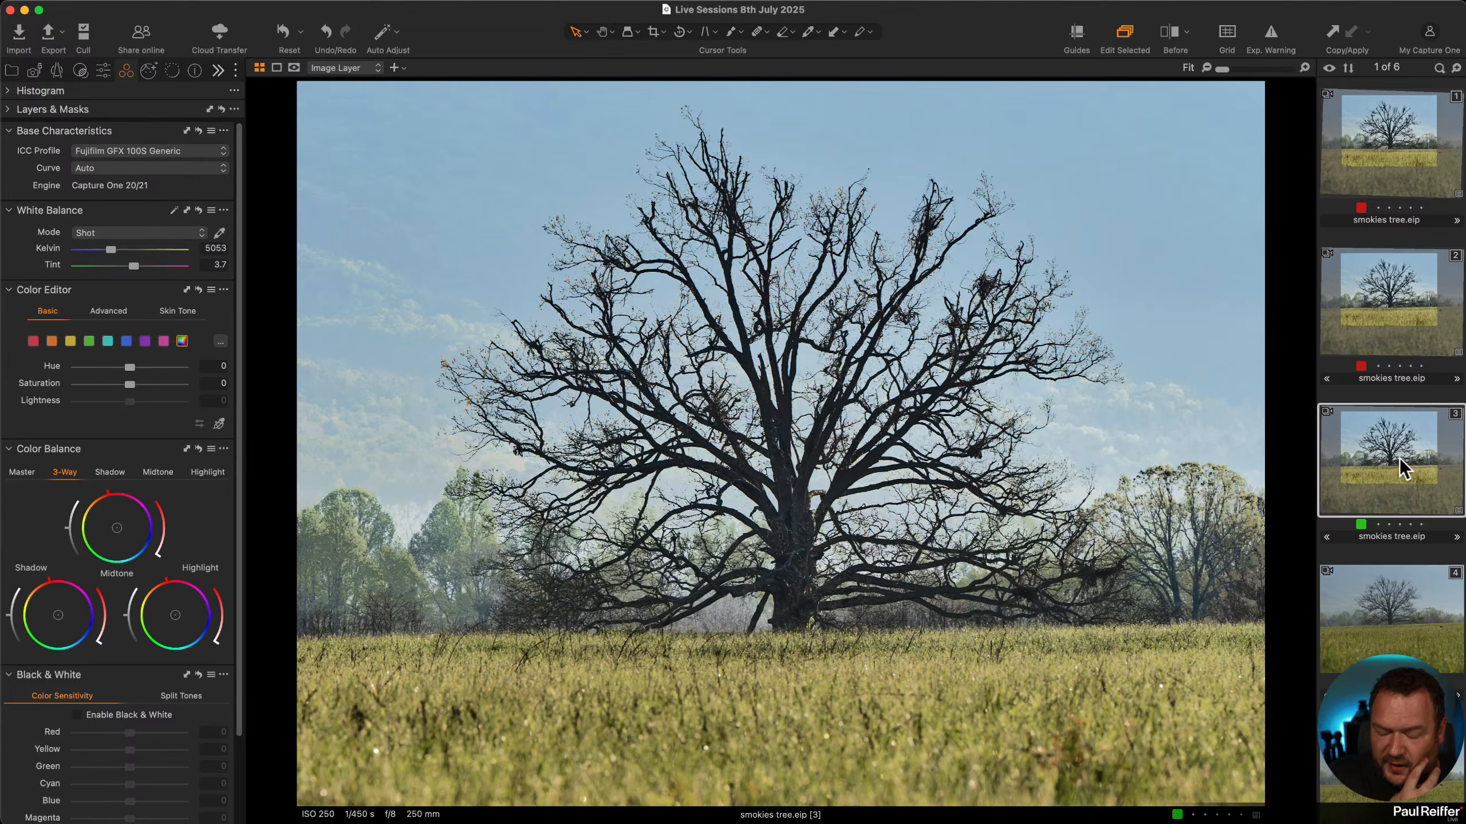
click(1385, 301)
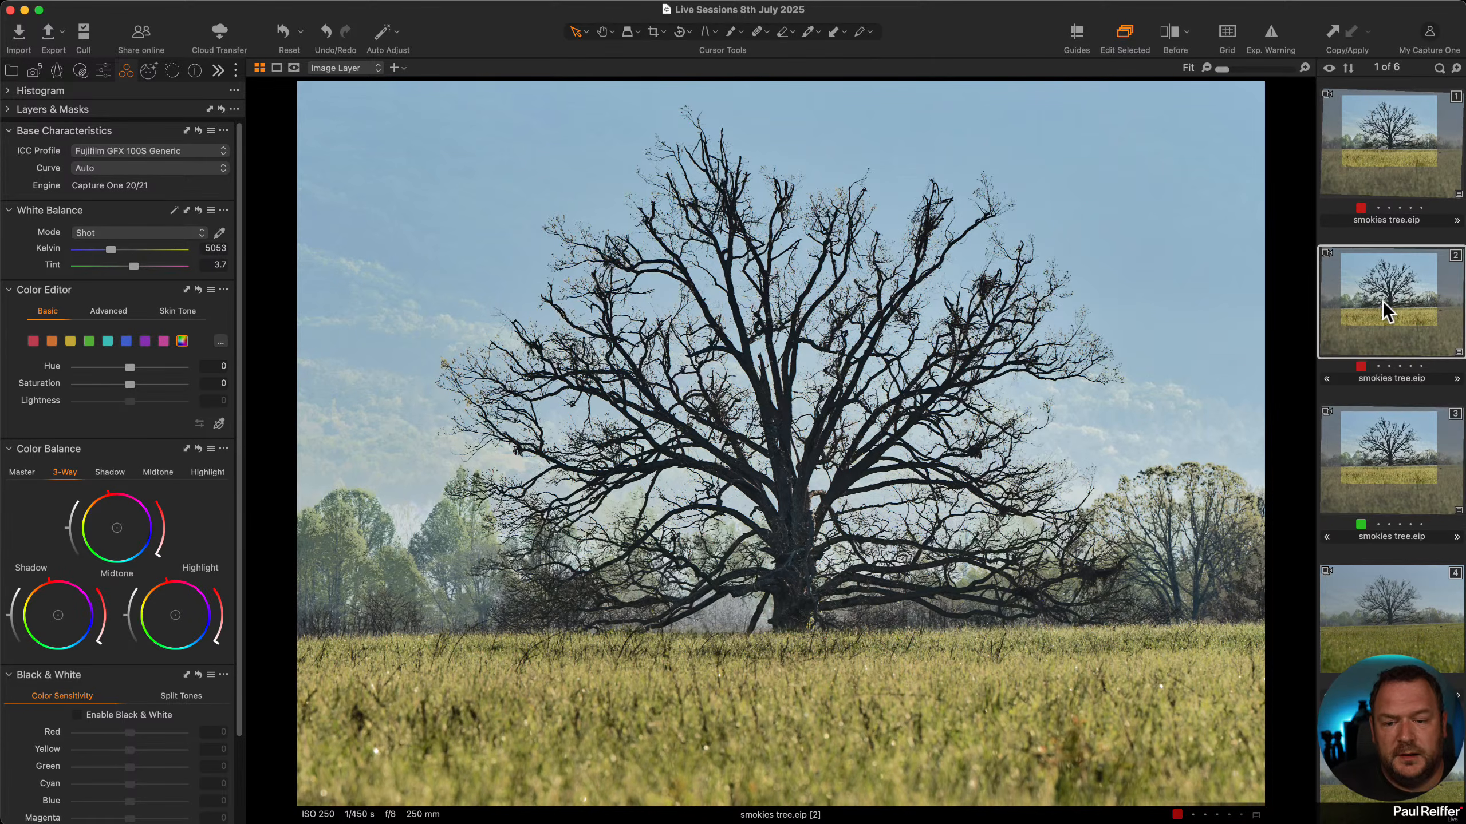
click(1406, 467)
click(1405, 341)
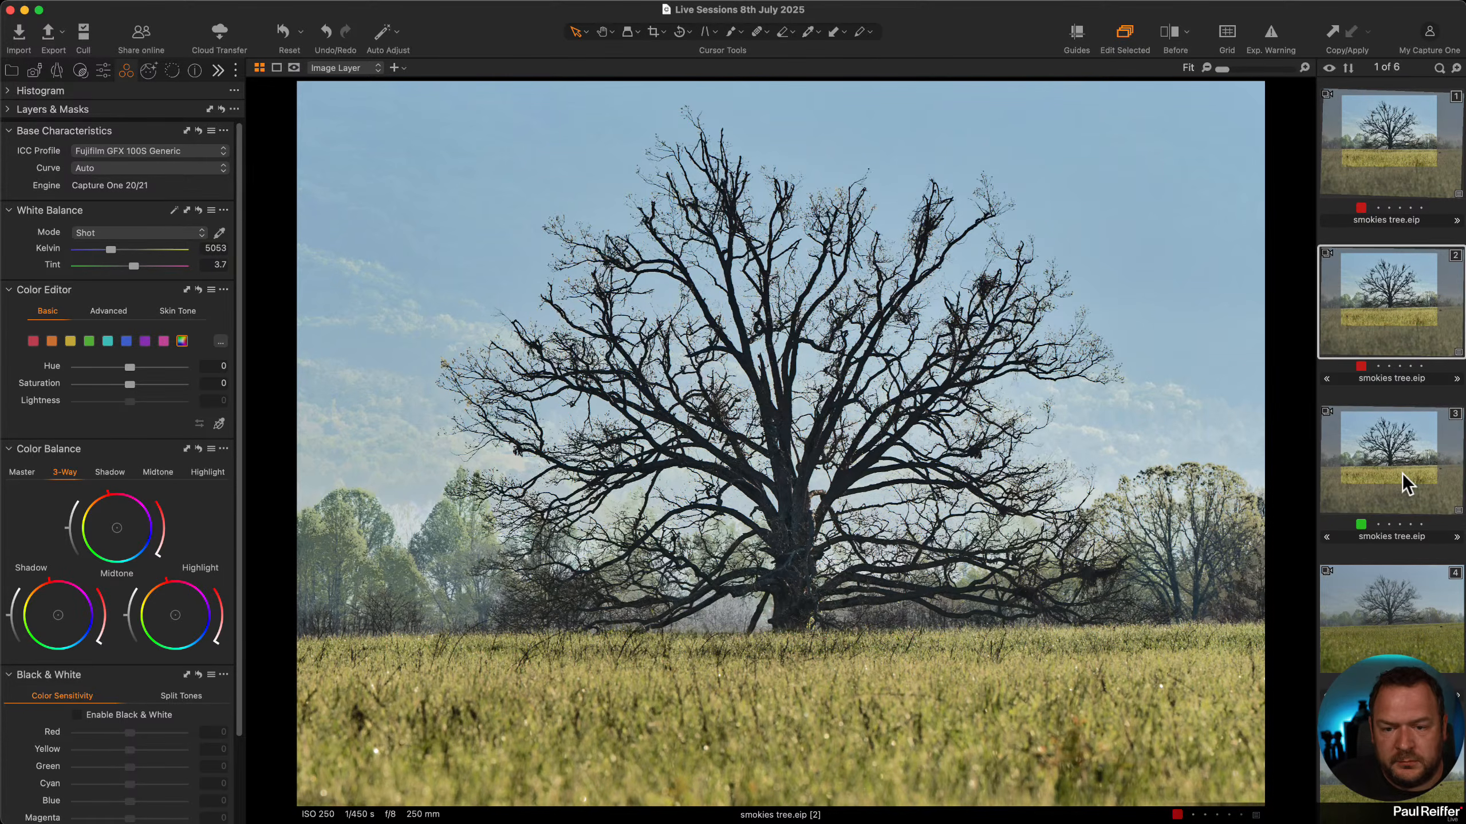
click(1405, 476)
click(1405, 341)
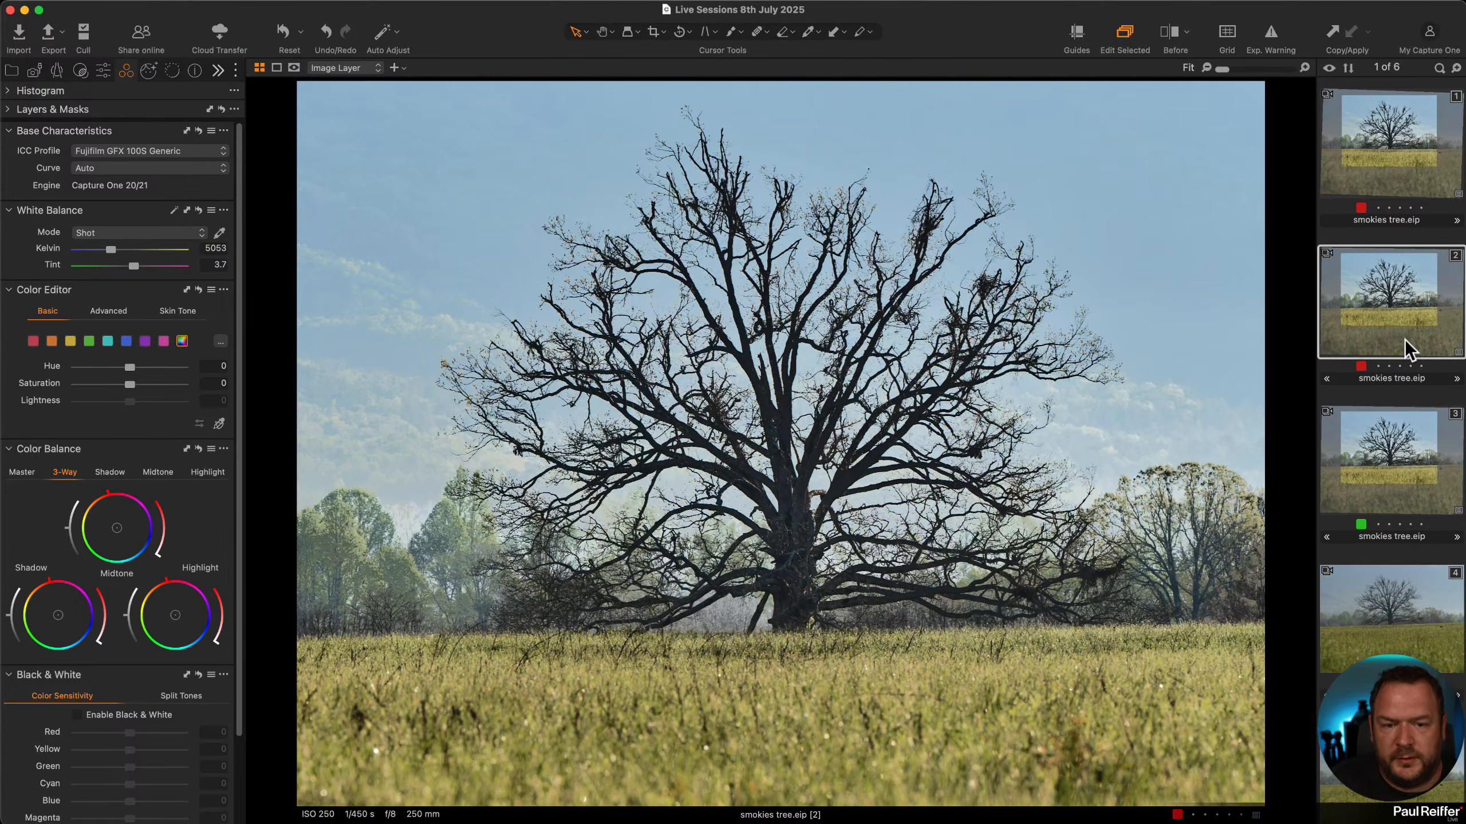
Apply a Keystone Horizontal correction to variant 2 with the lower line's right end raised slightly, and return to the Select cursor.
click(709, 35)
click(714, 32)
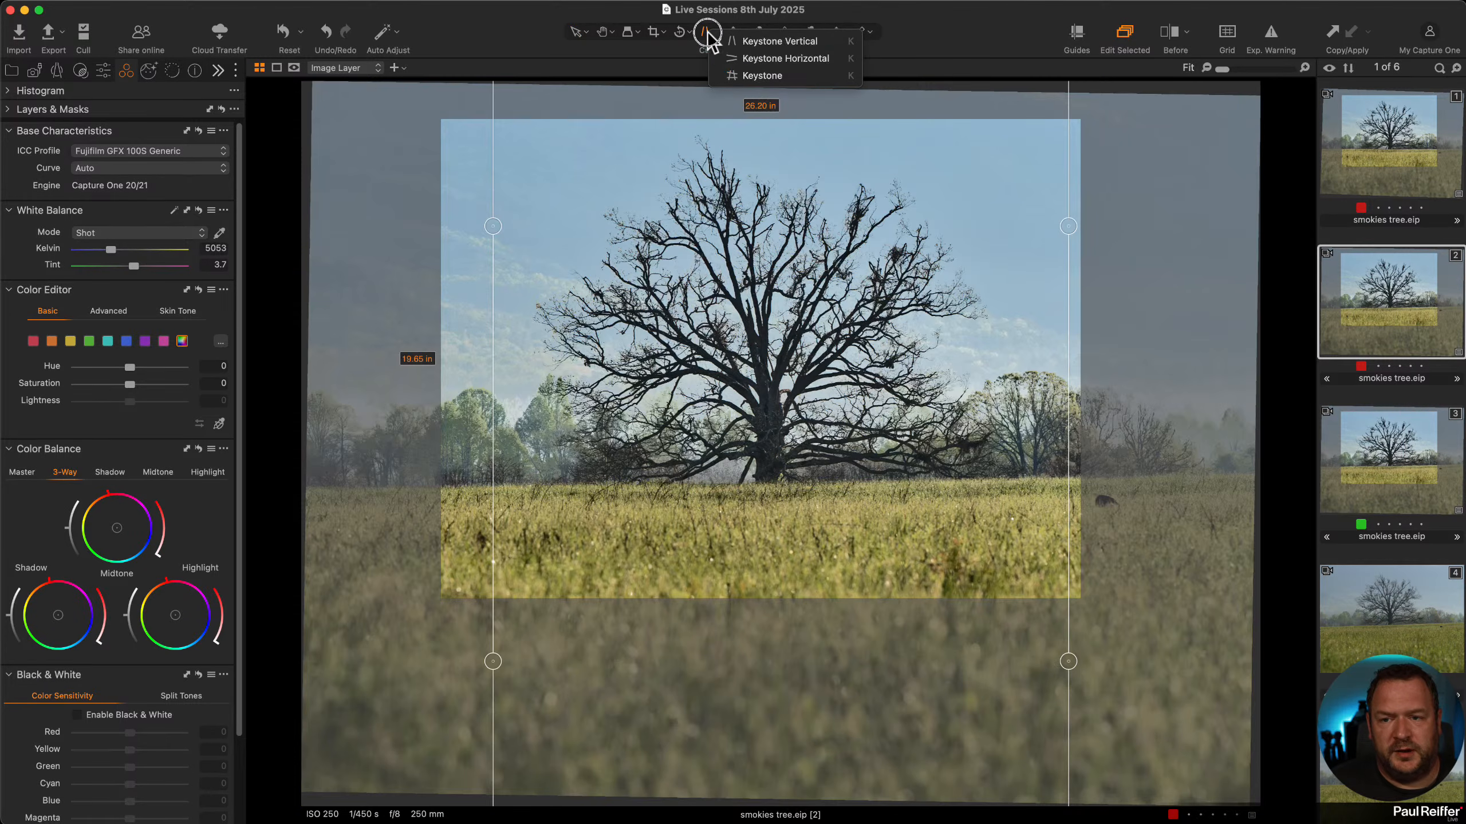
click(802, 58)
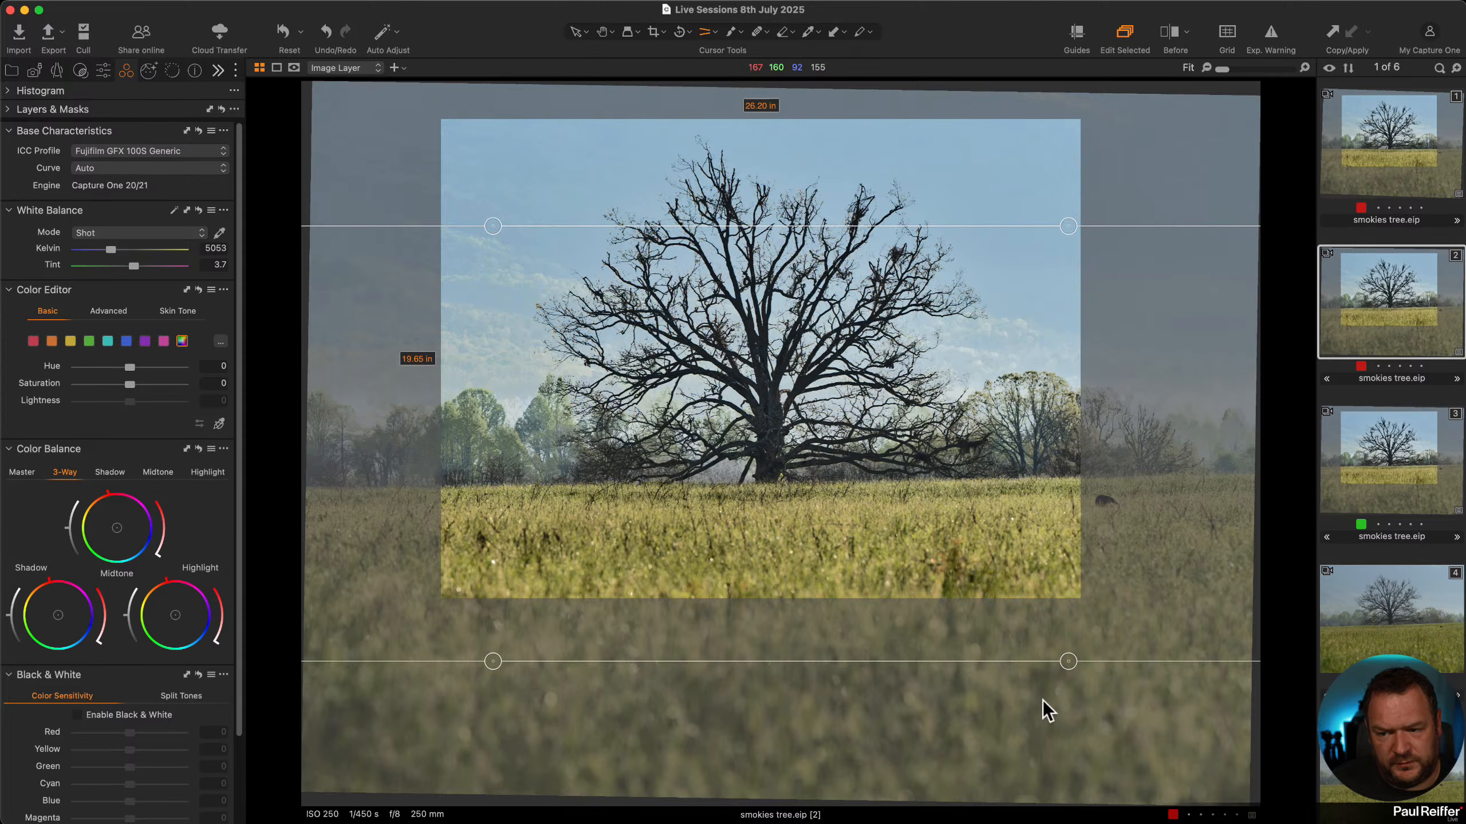
drag(1071, 662, 1069, 643)
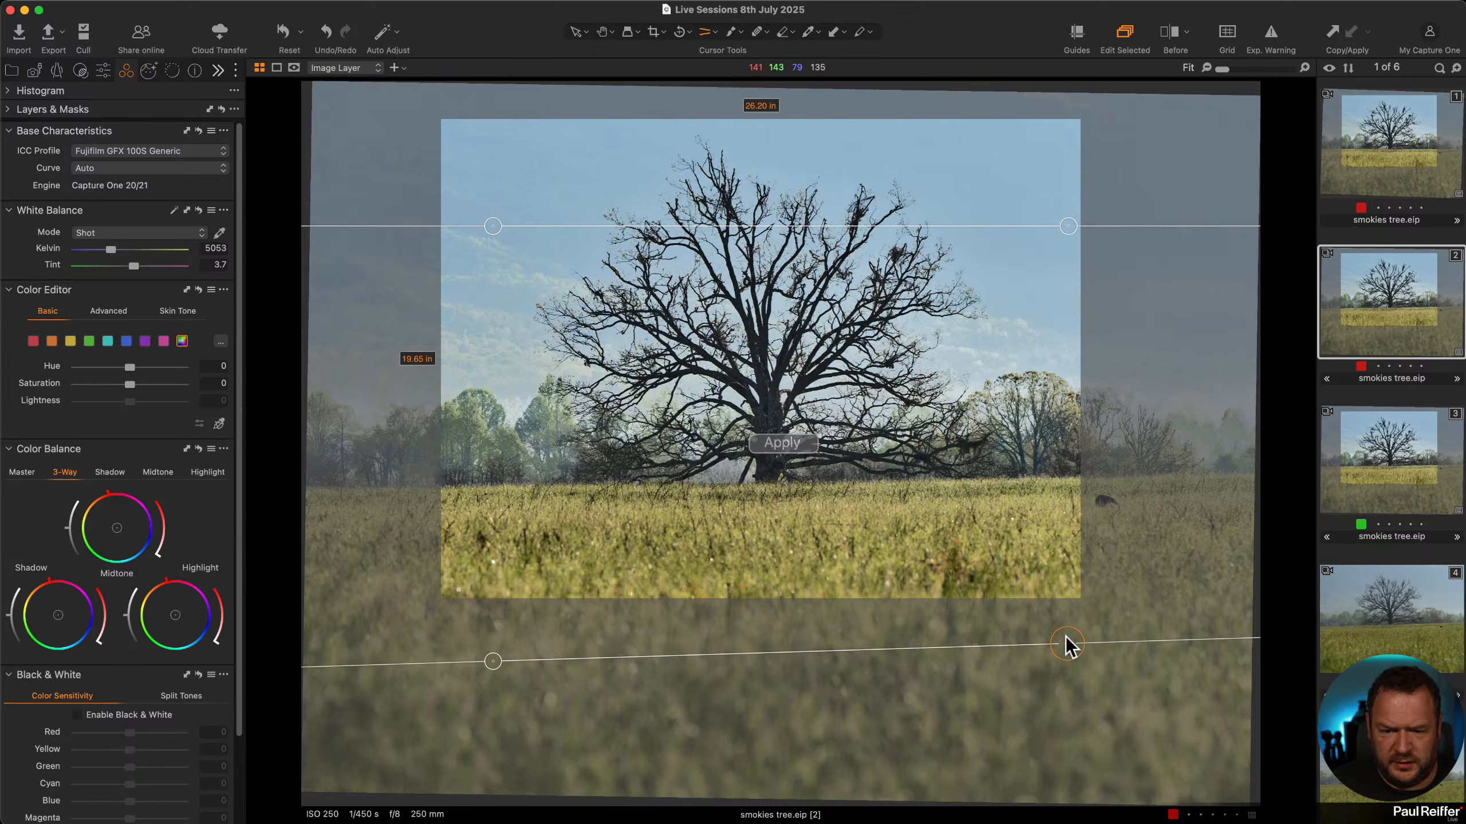
drag(1066, 641, 1067, 645)
click(806, 445)
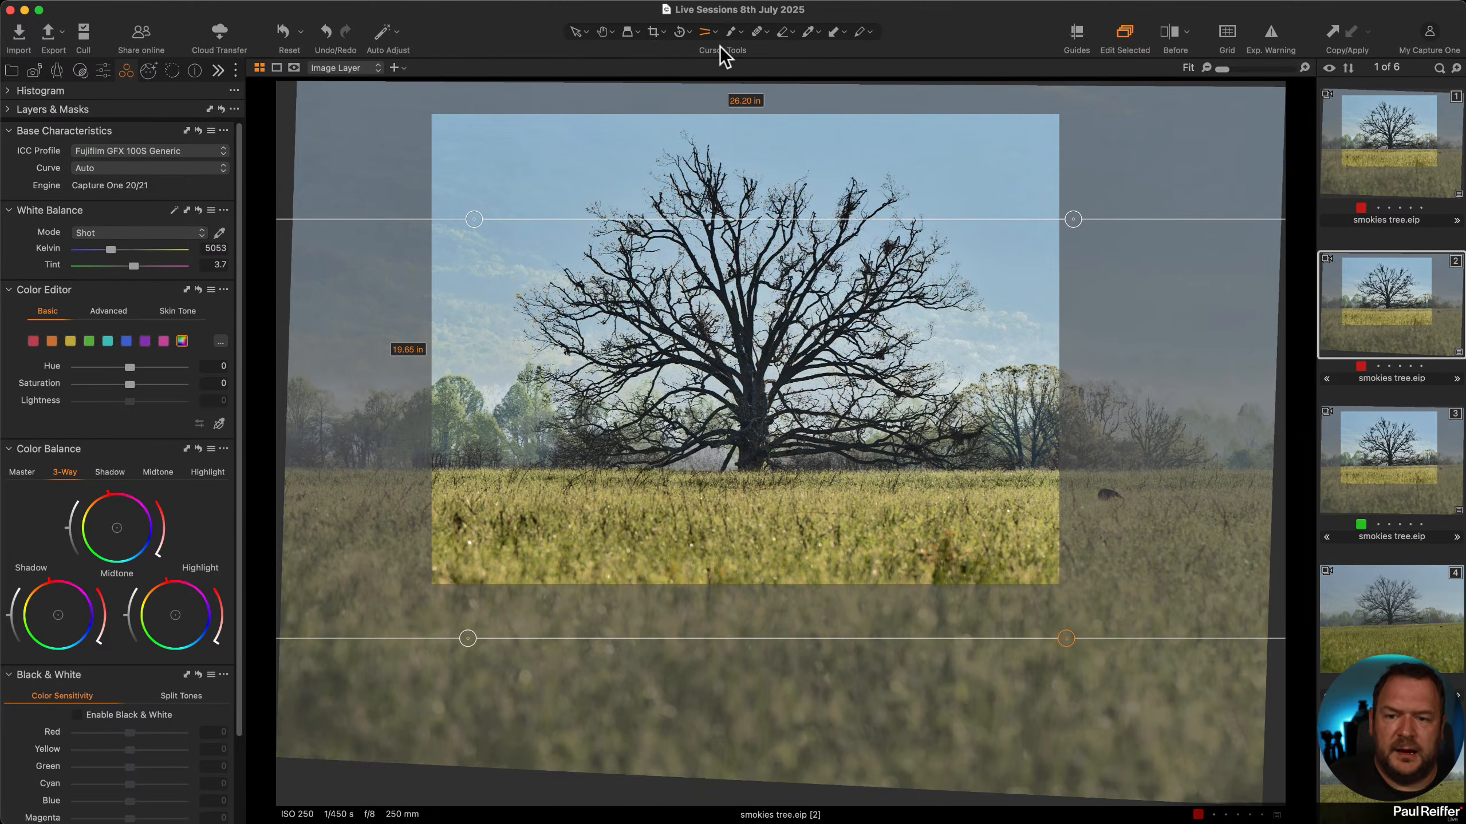
click(574, 31)
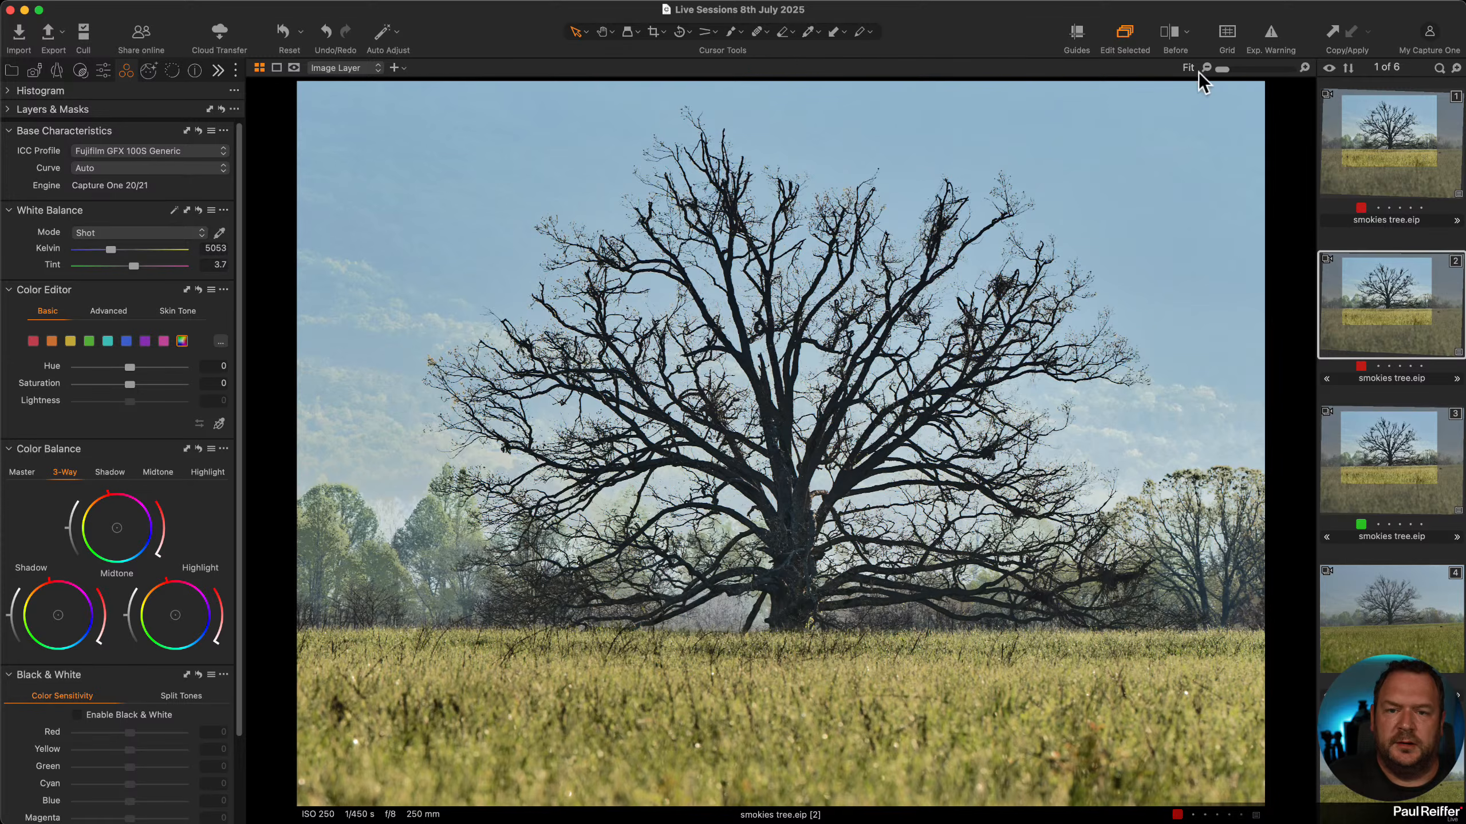
Show the guides, align the horizontal guide with variant 2's field line, and move it up across the tree's lower branches.
click(1077, 31)
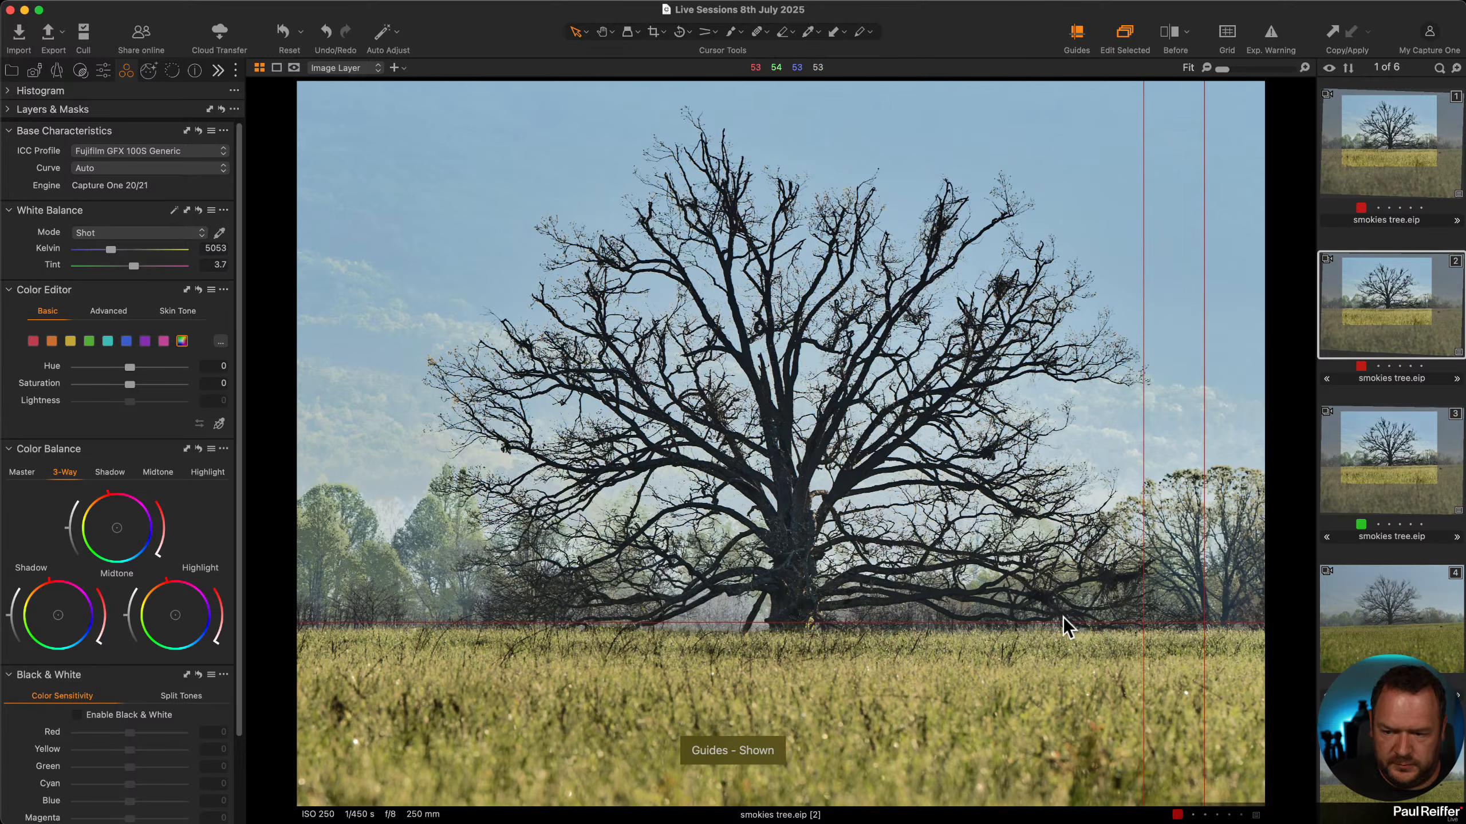
drag(1062, 623, 1066, 632)
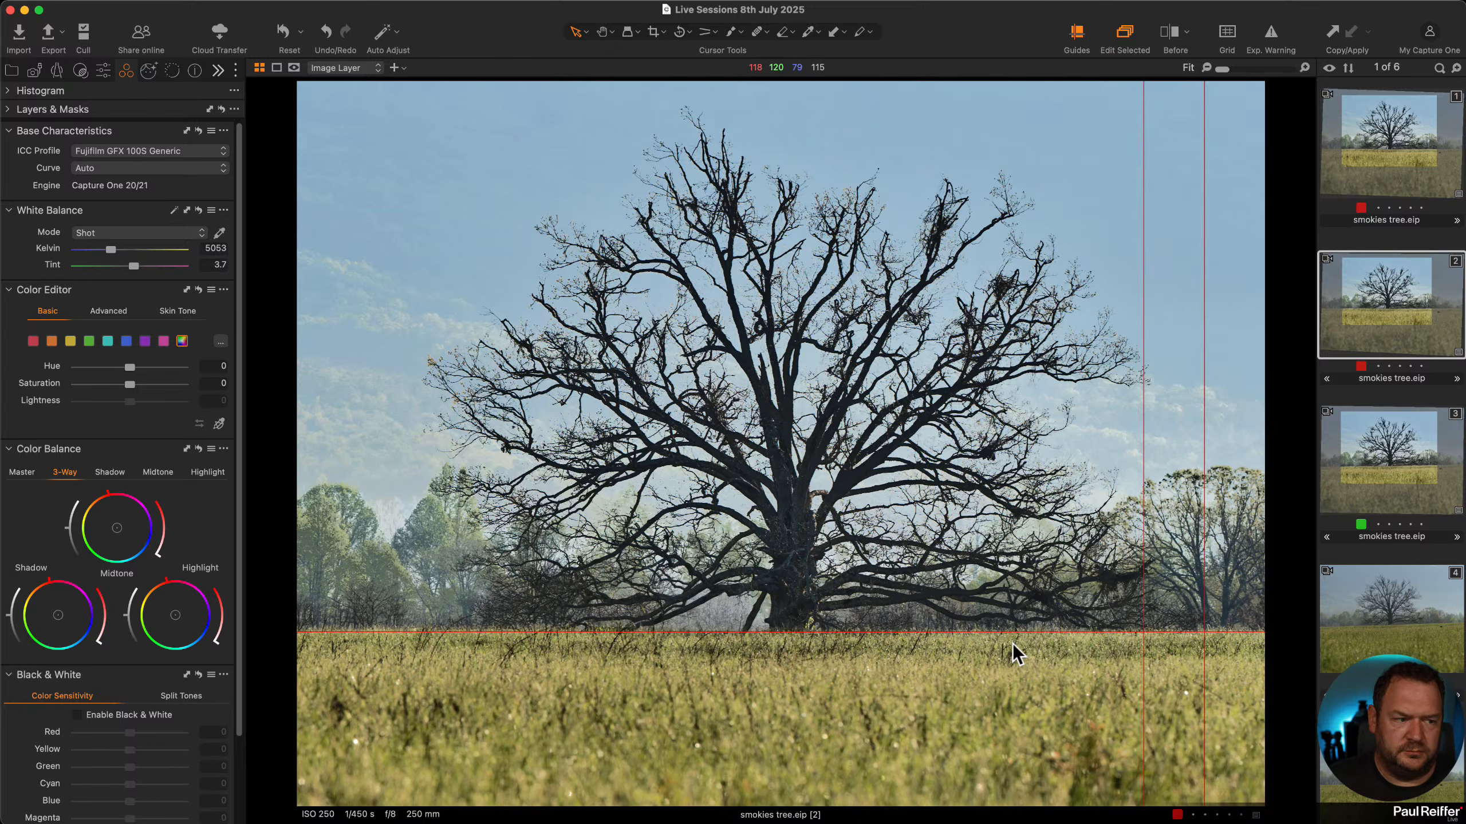
drag(1044, 630, 1050, 571)
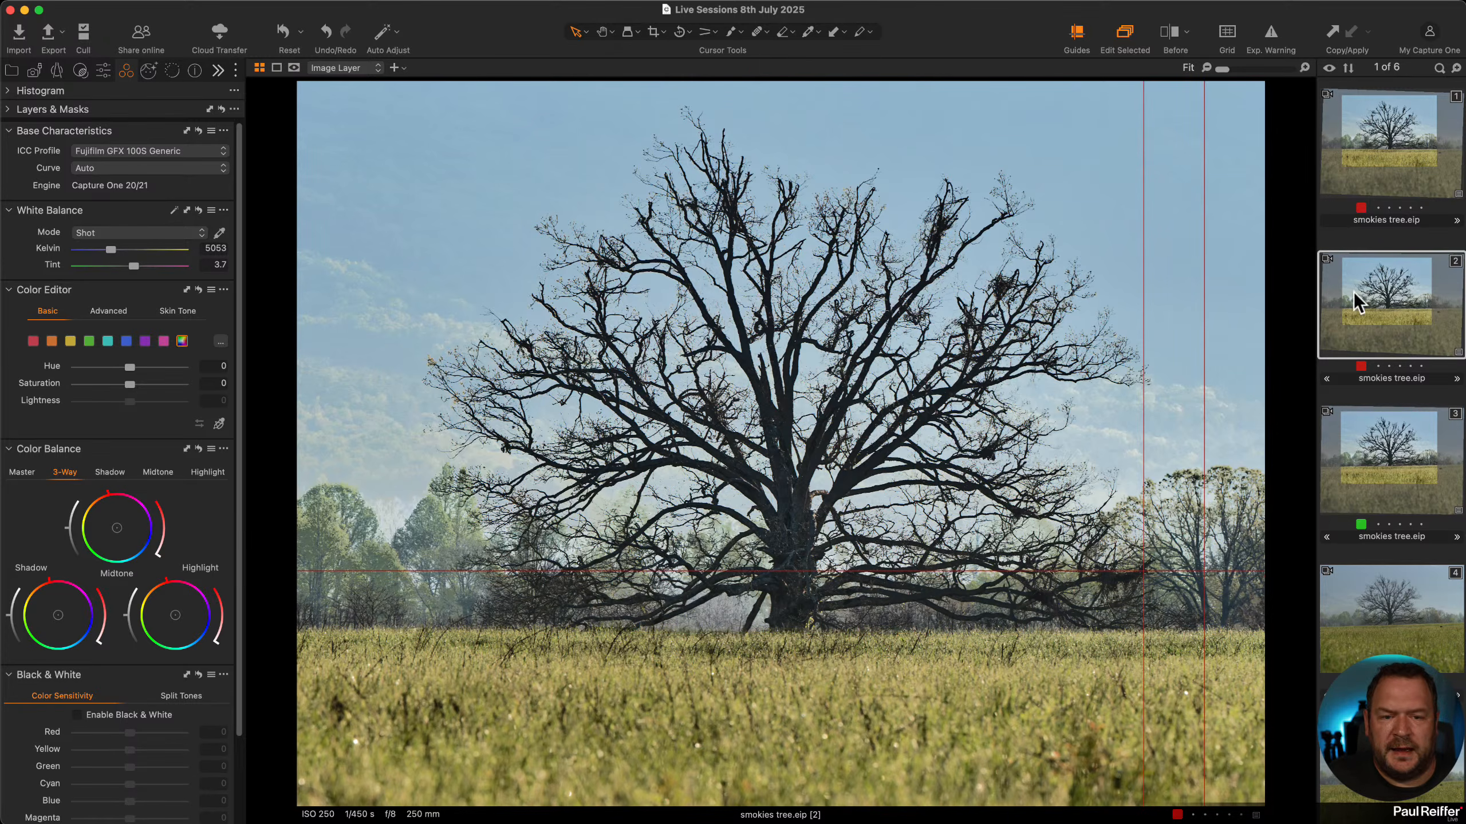
Compare variants 1 and 2 against the guides, including the full uncropped frame with the Crop tool active.
scroll(1404, 313, up, 2)
click(1388, 201)
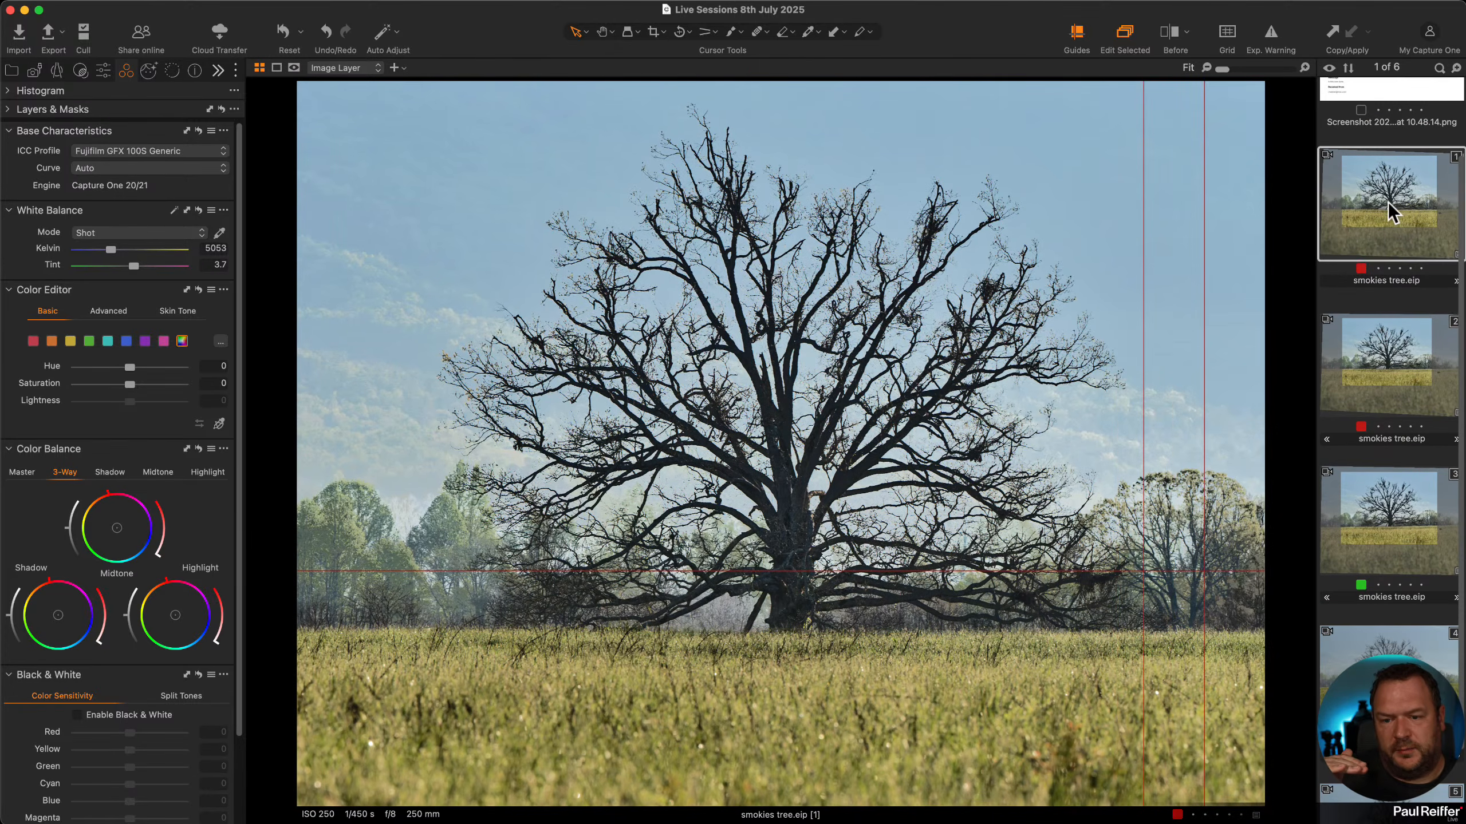
click(1394, 359)
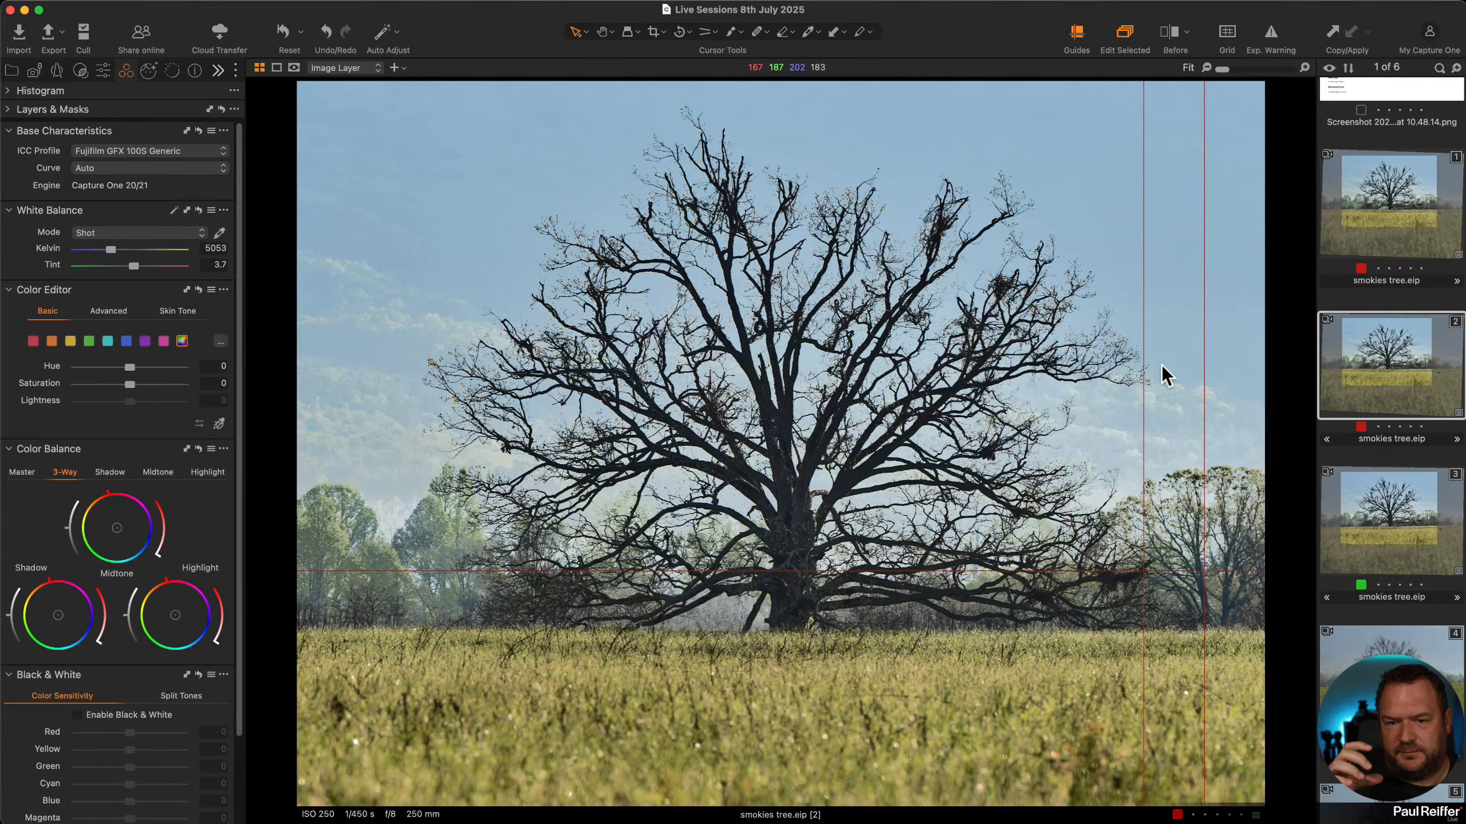
click(656, 32)
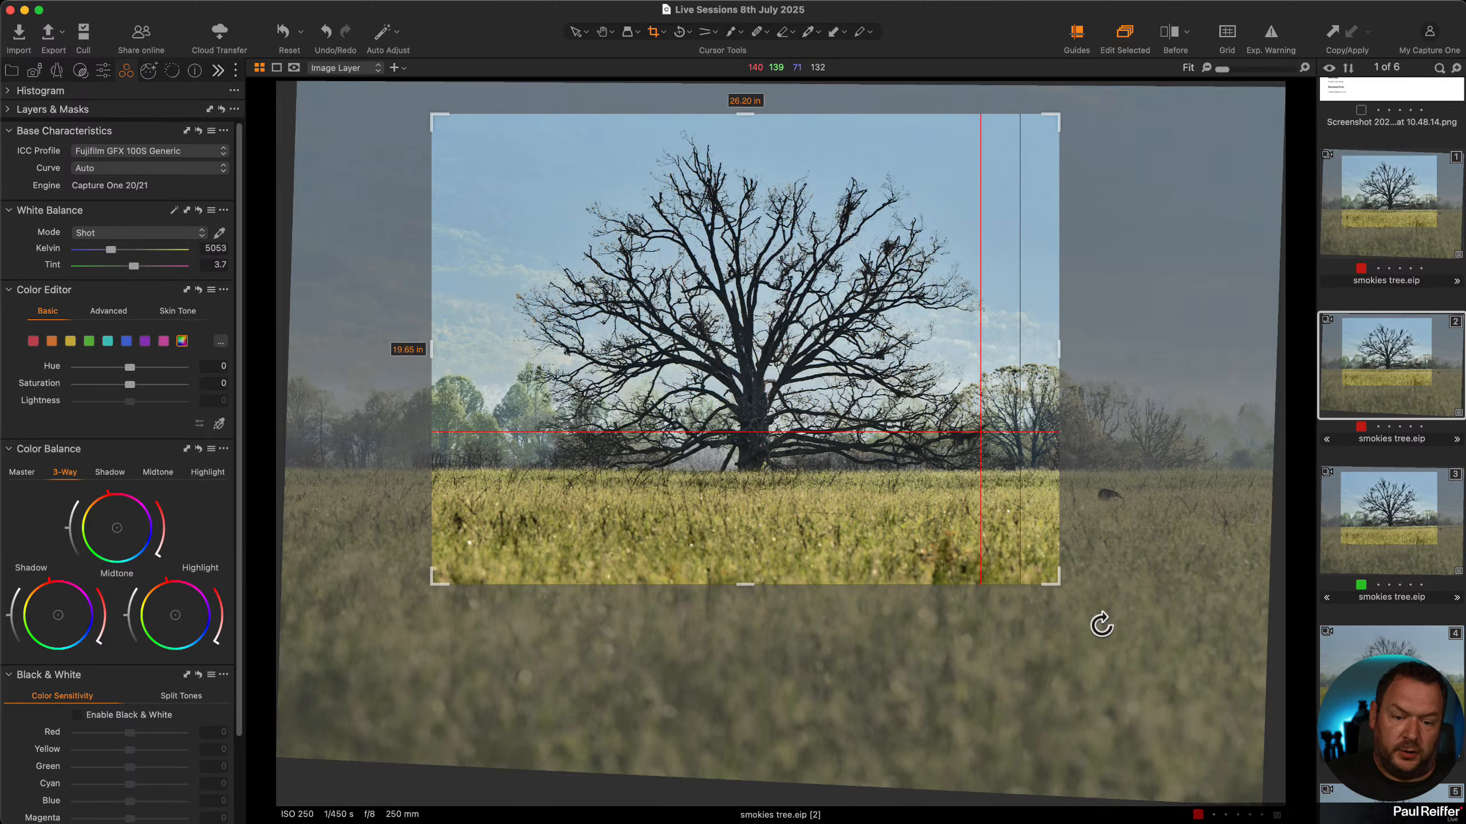
click(1395, 185)
click(1388, 370)
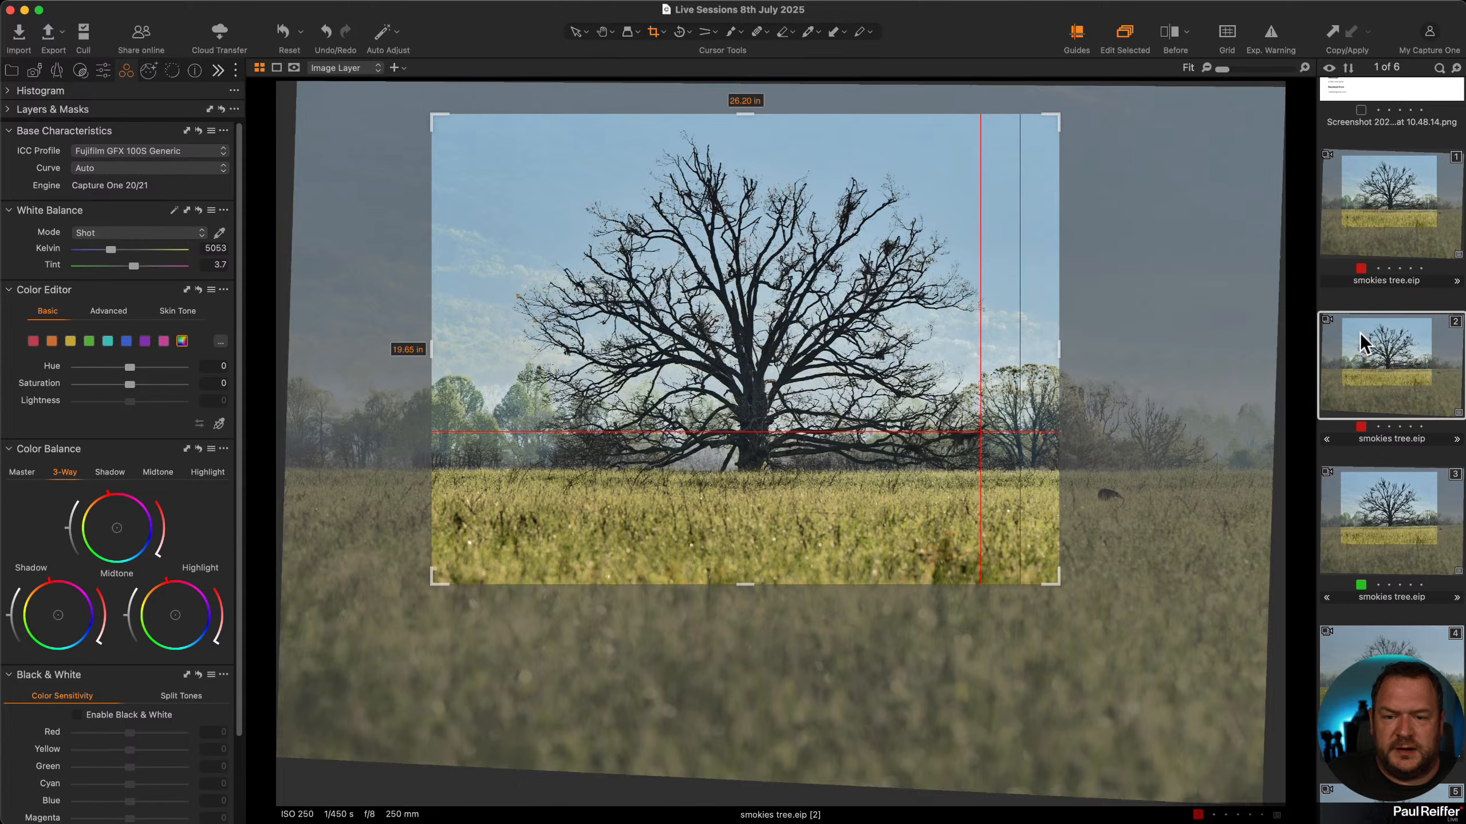
Set variant 2's keystone Aspect to -9.2 after trying -50, and return to the Select cursor.
click(56, 70)
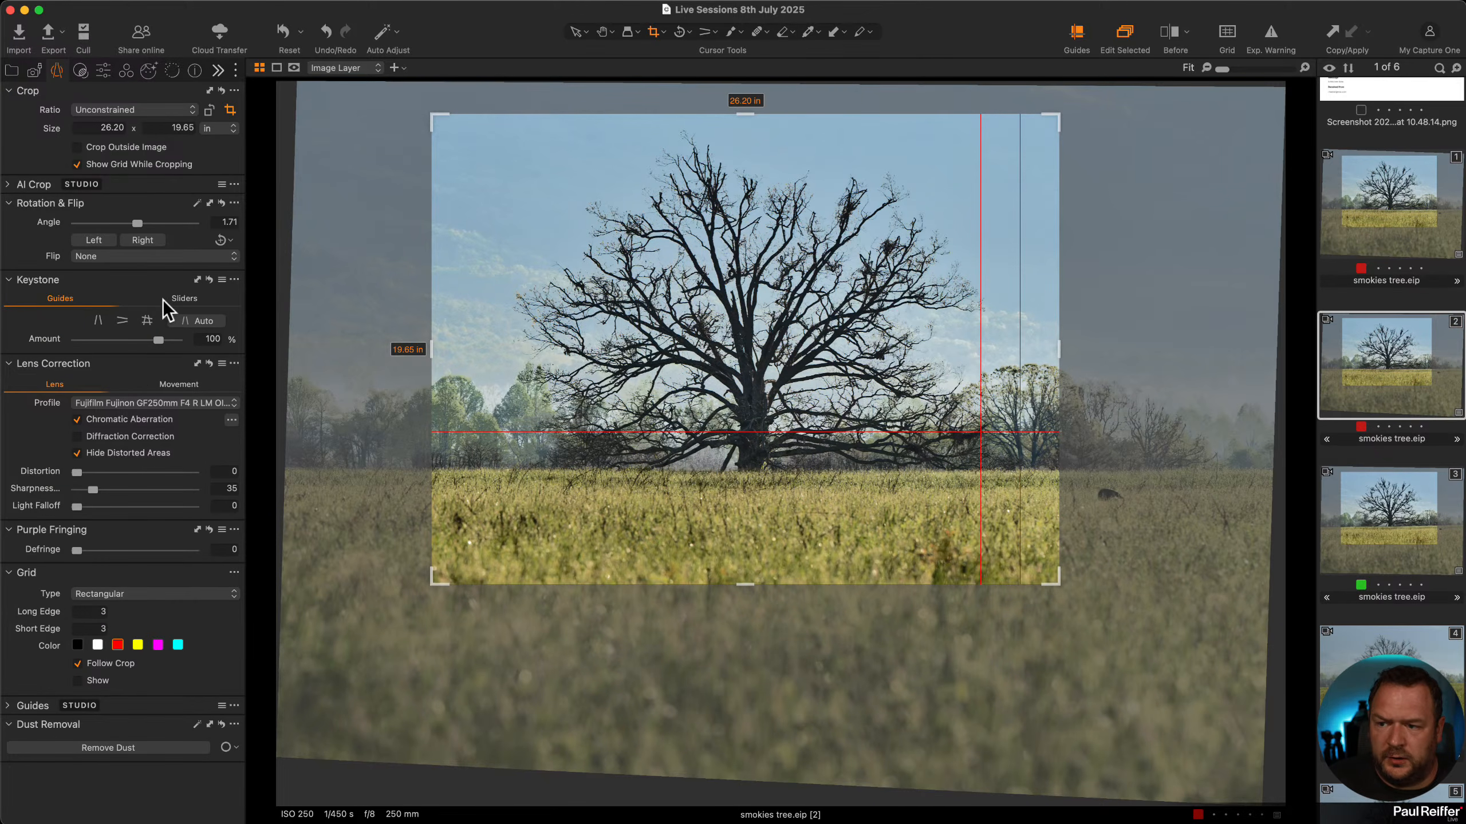
click(186, 300)
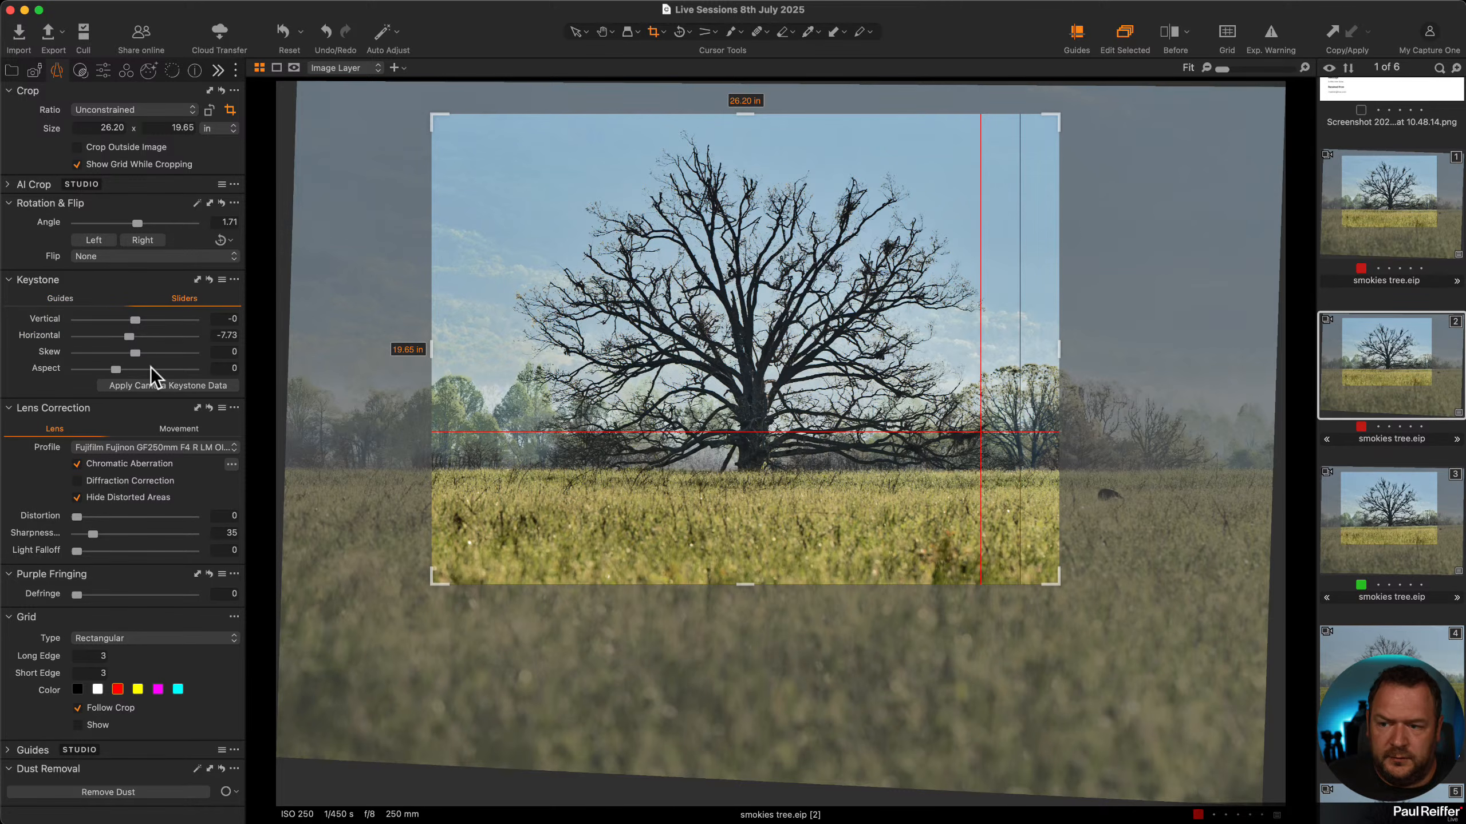
drag(133, 369, 41, 381)
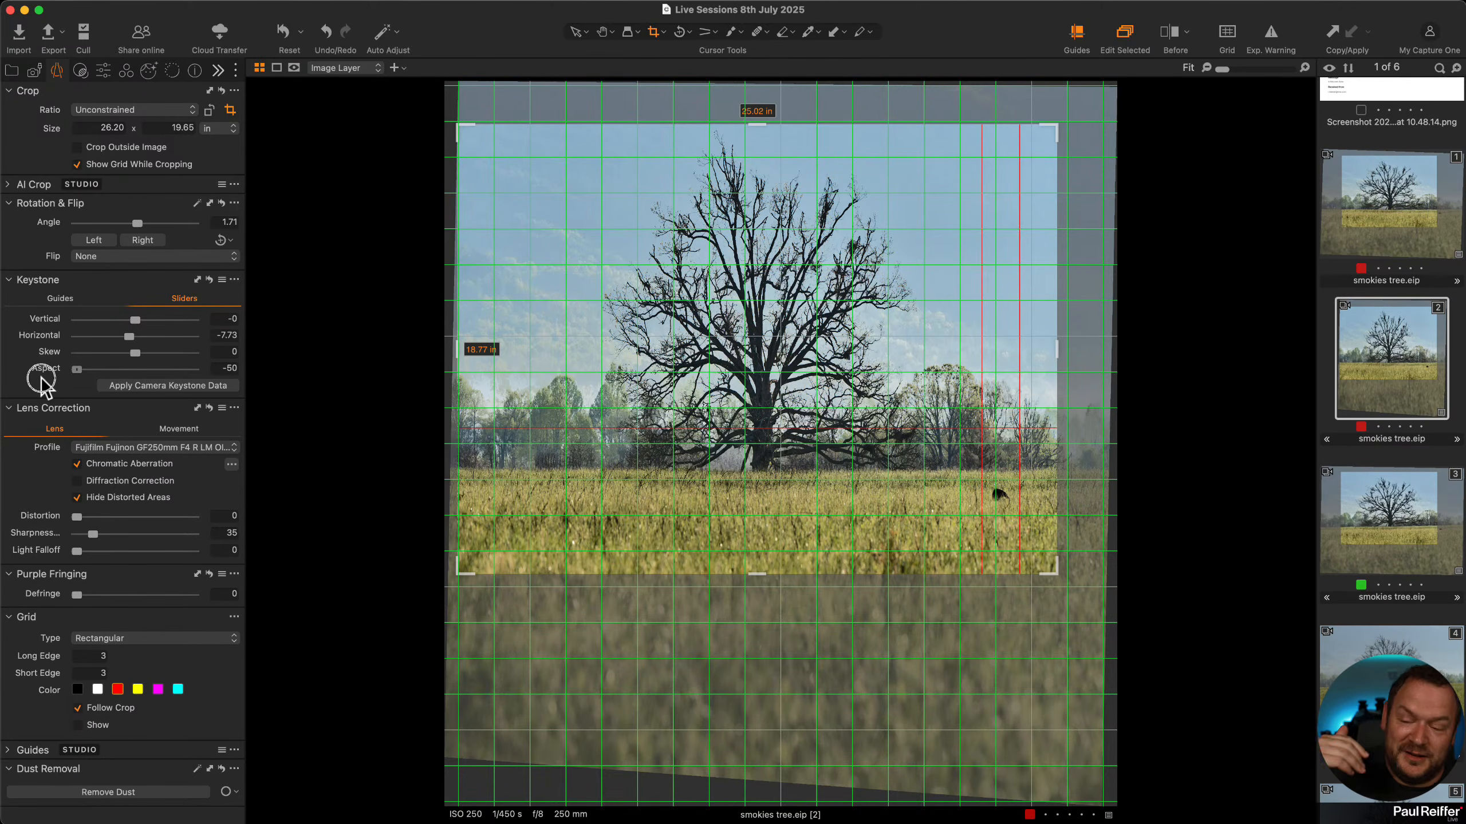
drag(42, 382, 112, 377)
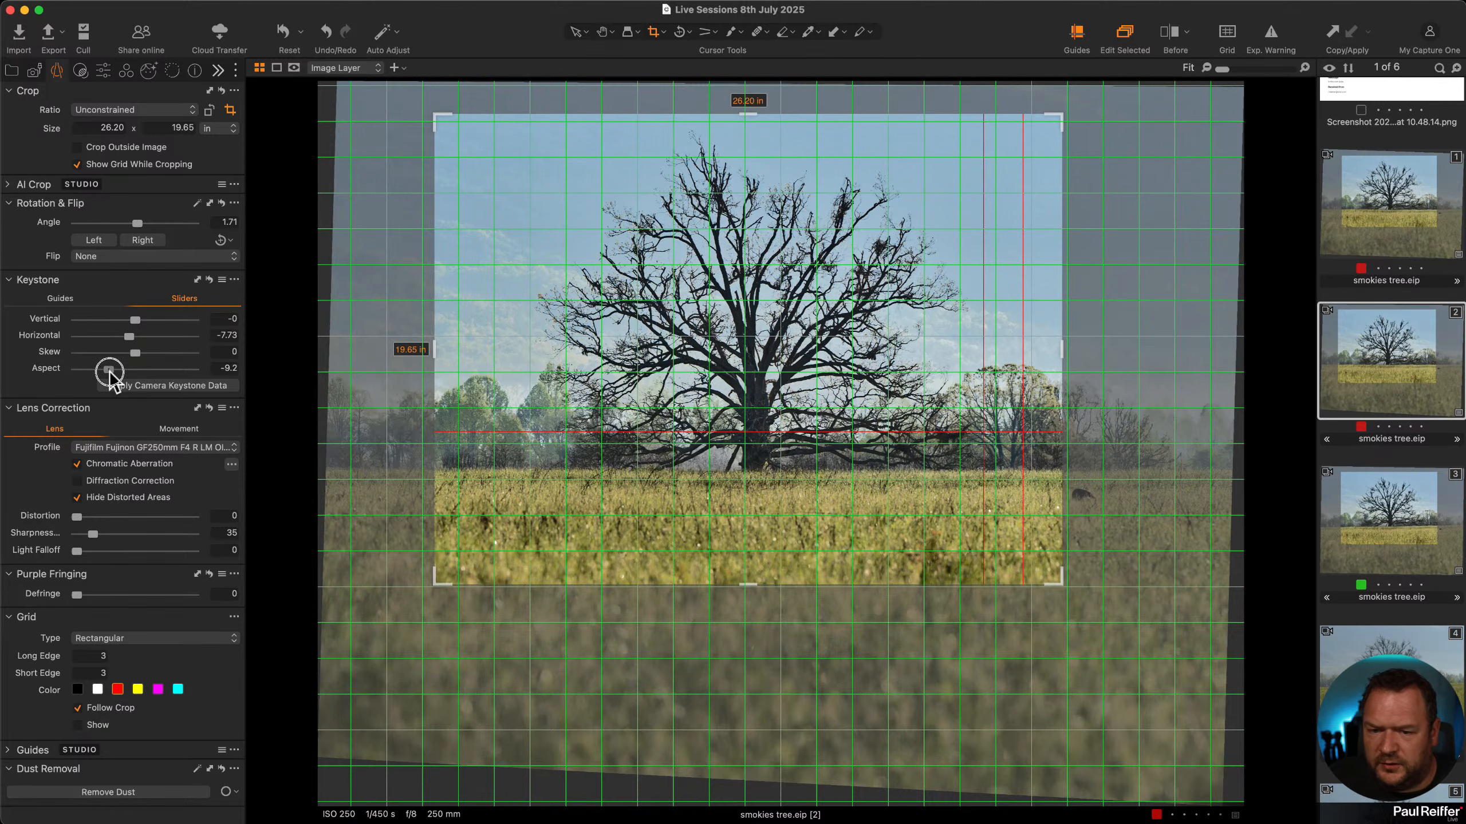
drag(110, 375, 109, 375)
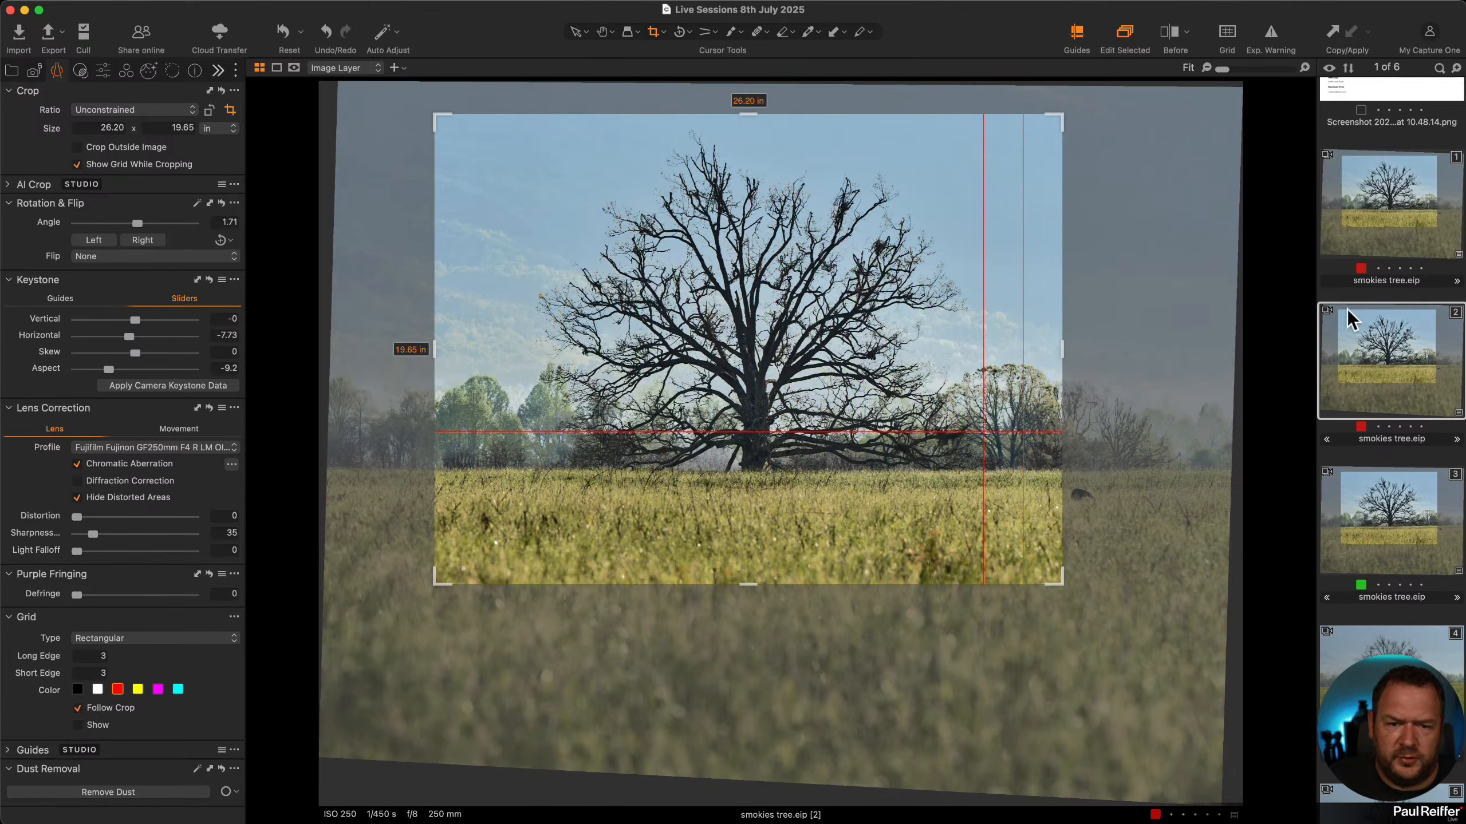
click(575, 31)
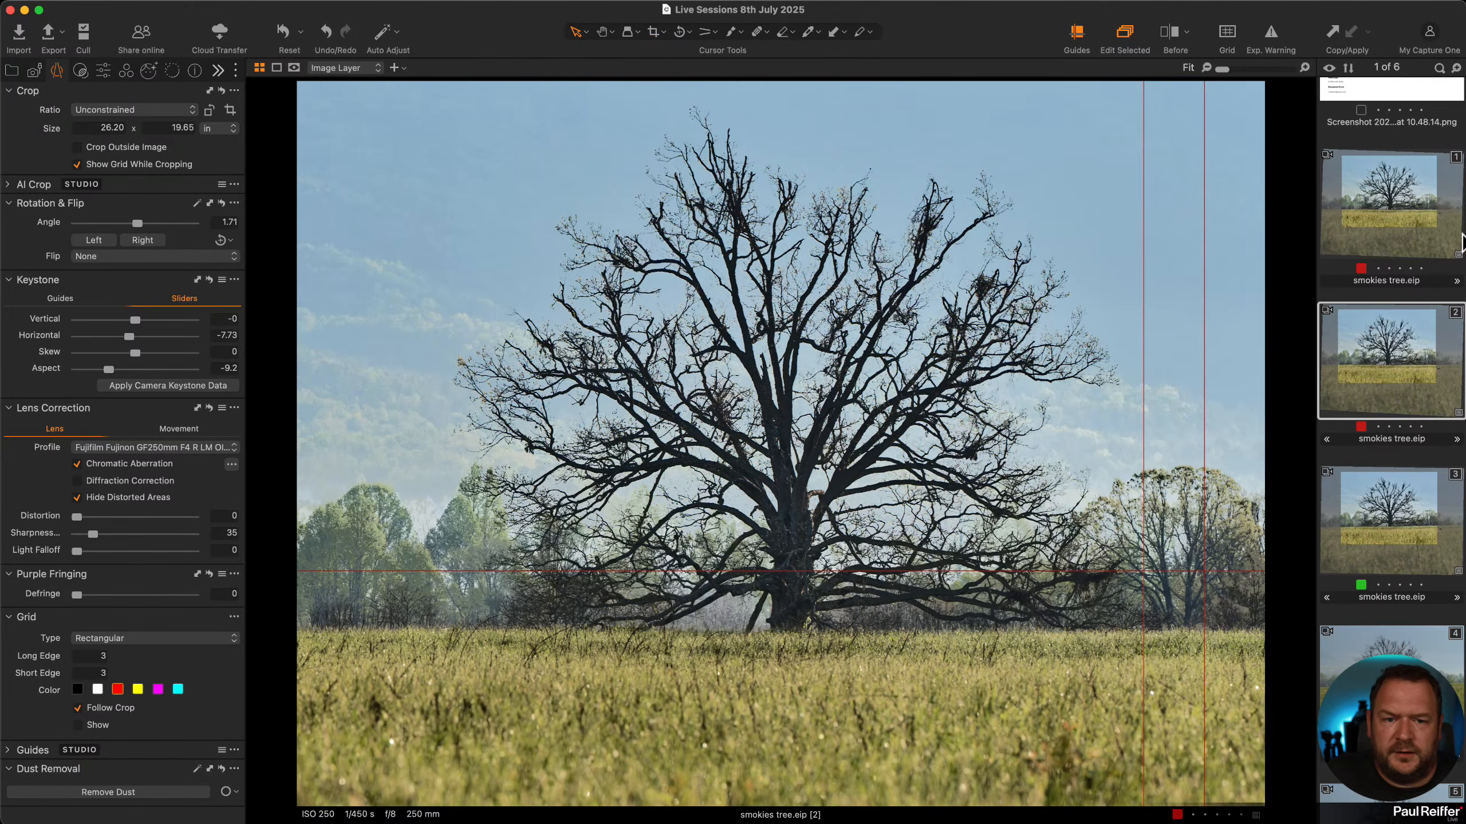
Bring variant 2's keystone Aspect slightly closer to zero and compare its tree proportions with variant 1.
click(1427, 220)
click(1391, 352)
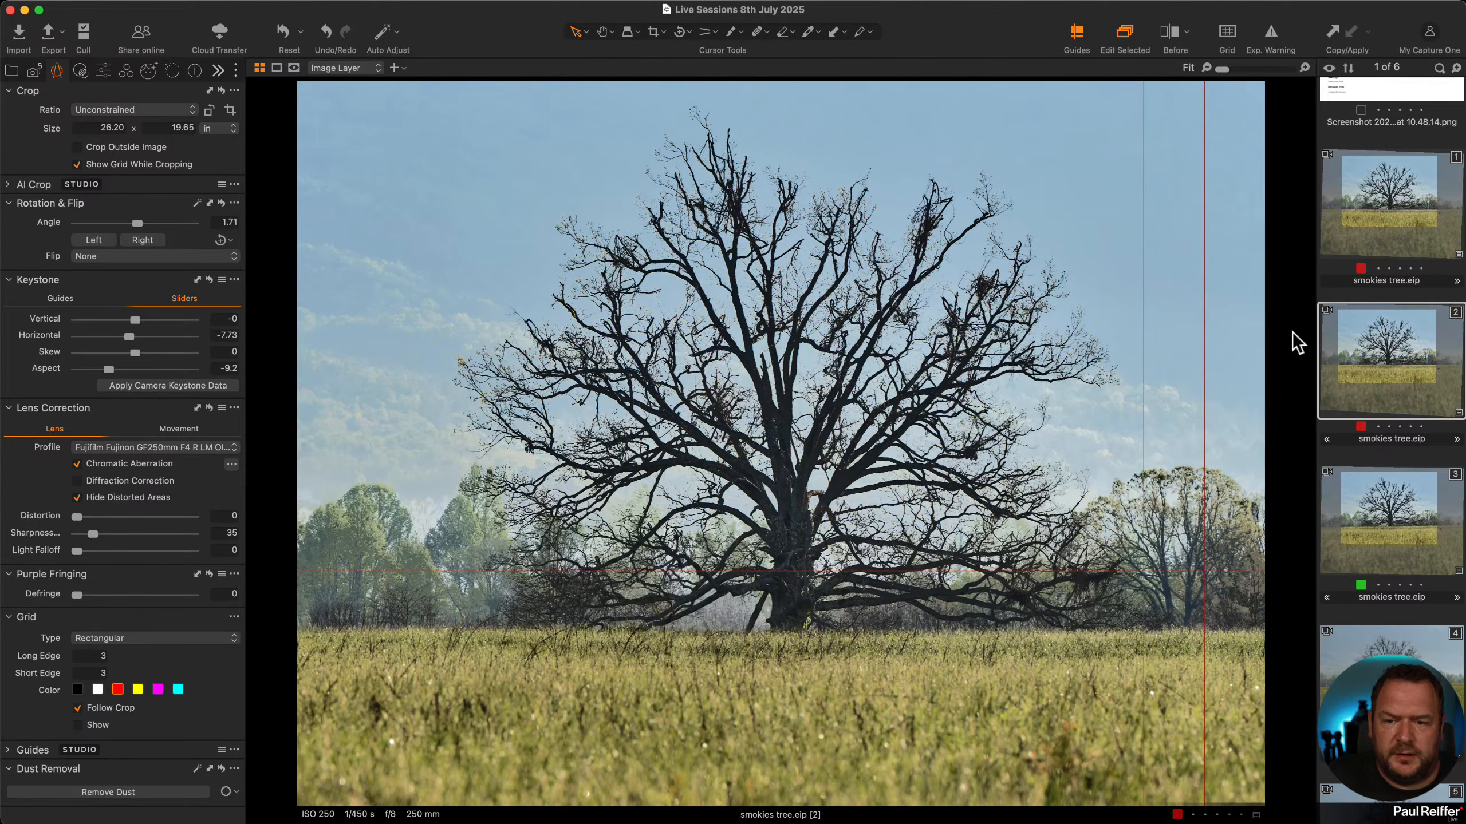
drag(108, 369, 110, 370)
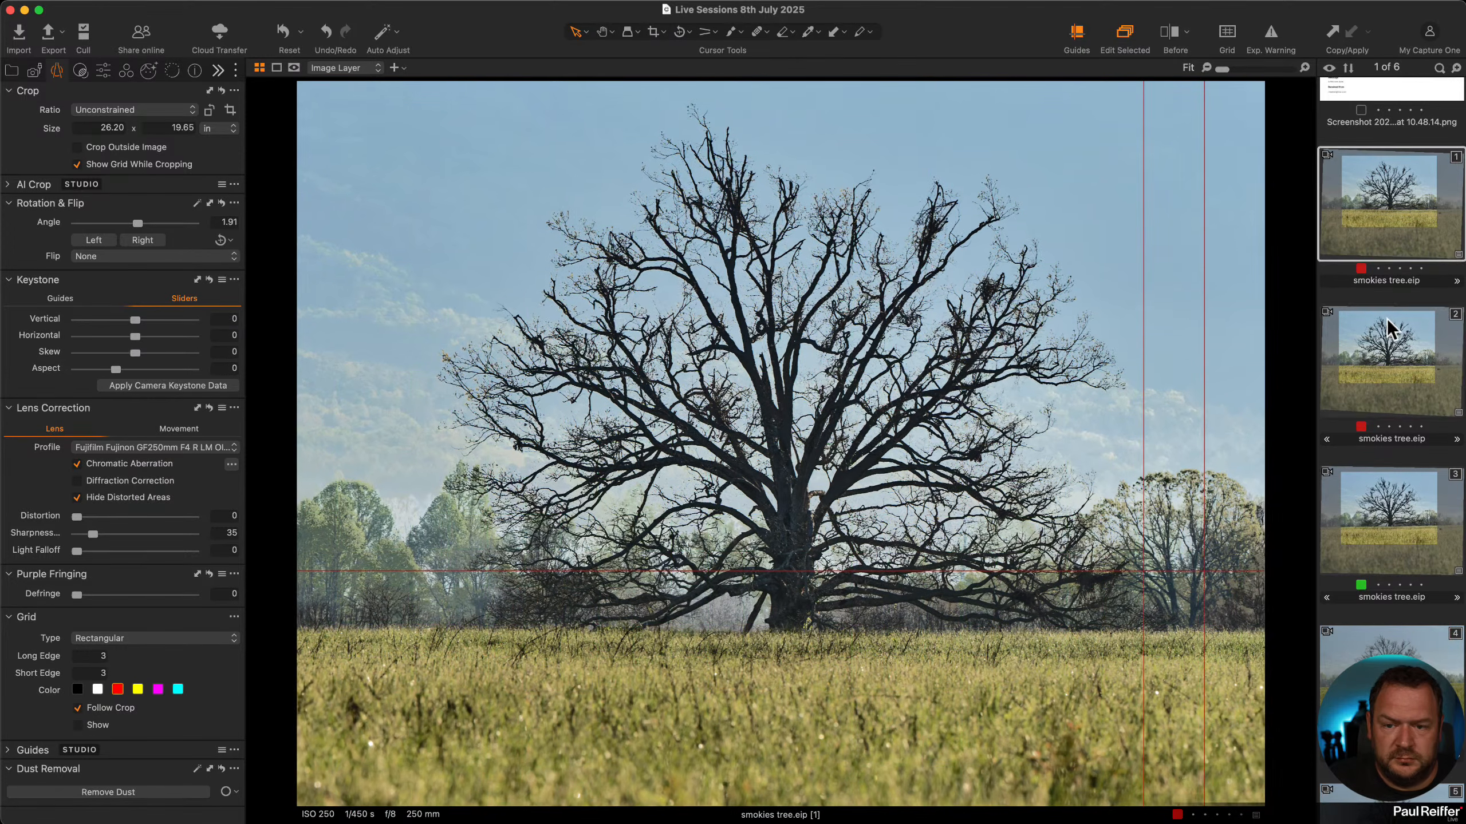
click(1414, 197)
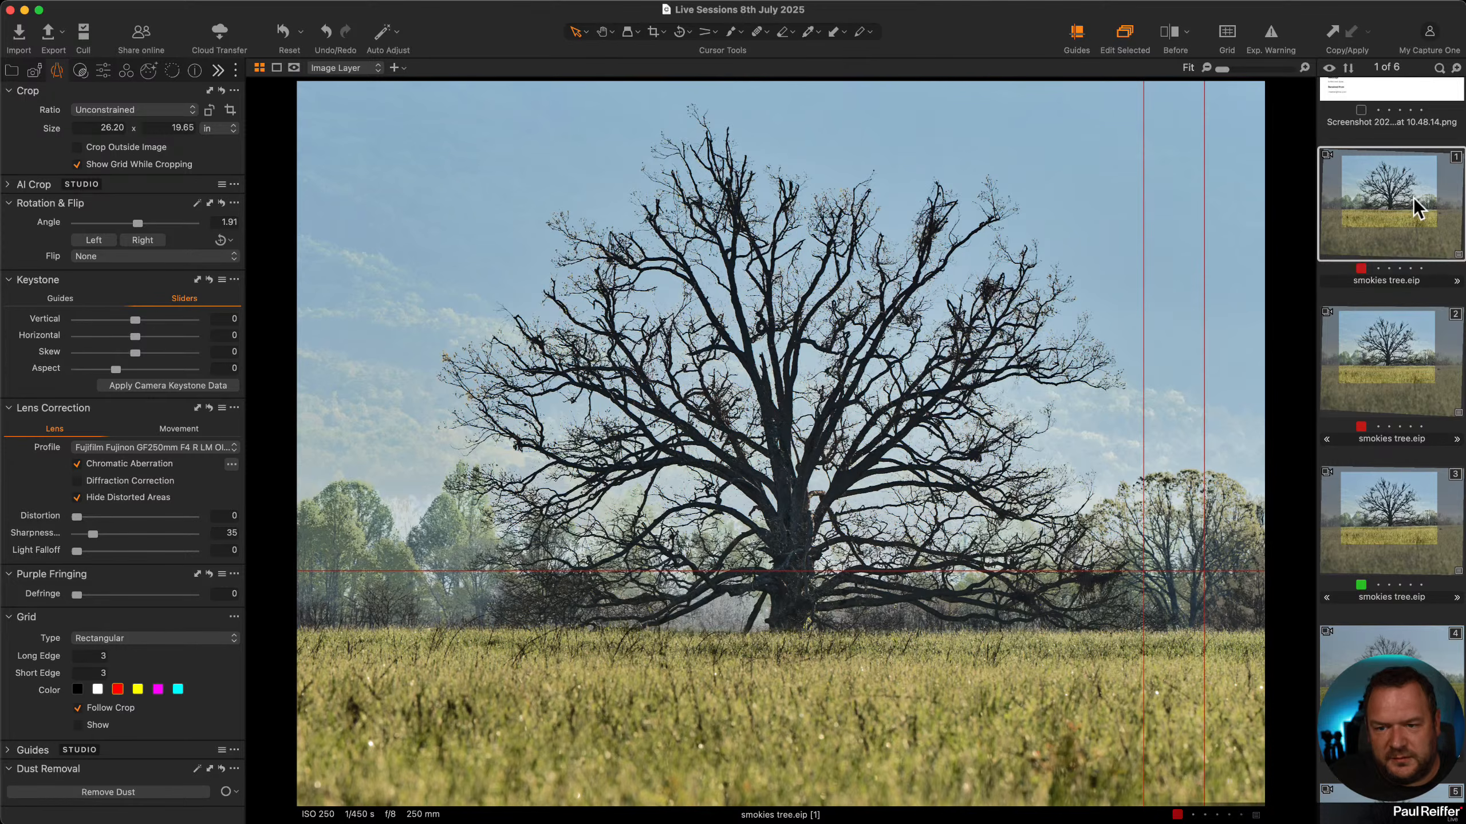
Compare variants 1 and 2 as cropped and as full frames with the Crop tool, and return to the Select cursor.
click(1388, 345)
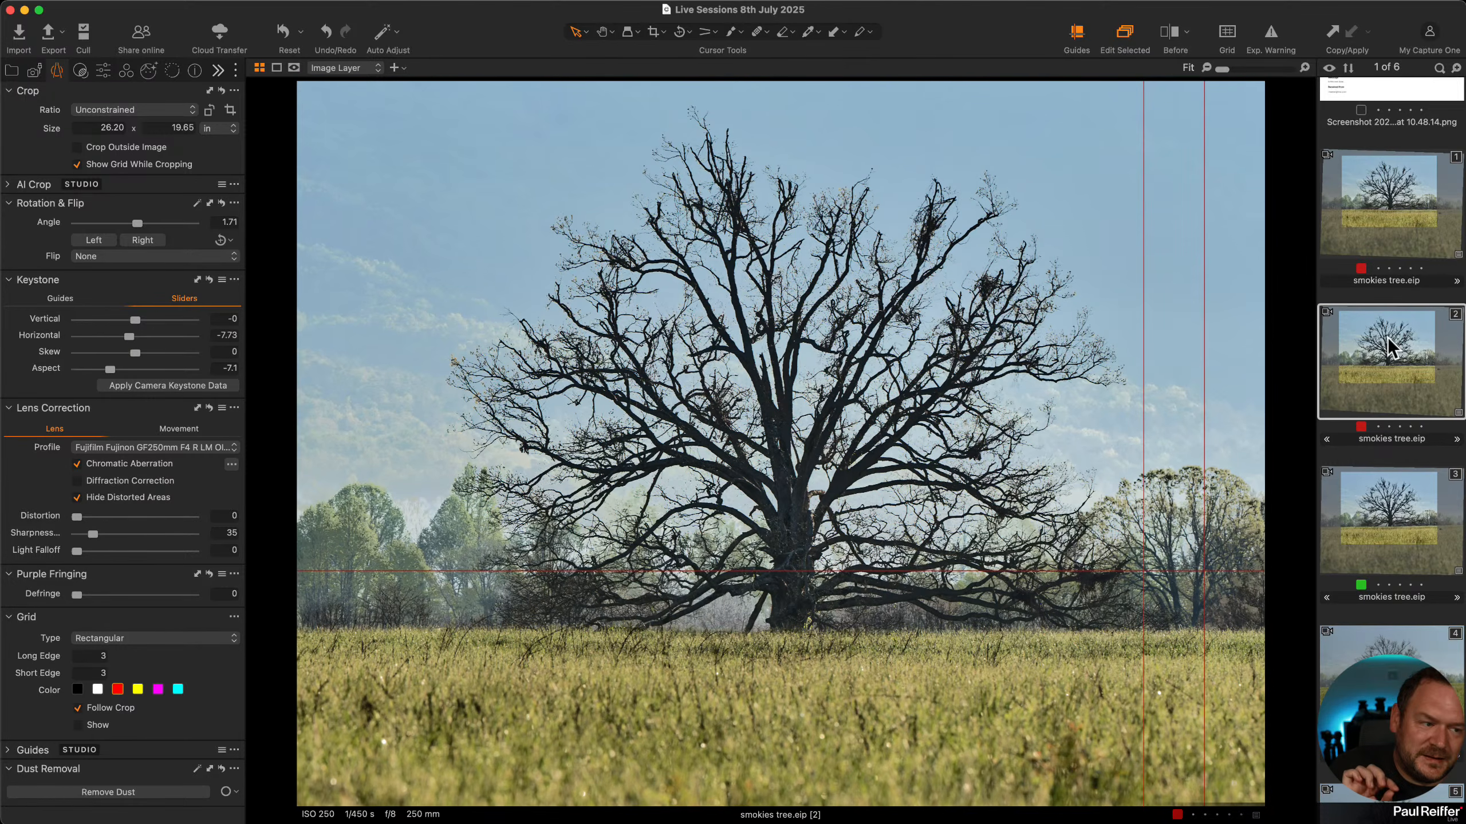
click(1367, 195)
click(1377, 357)
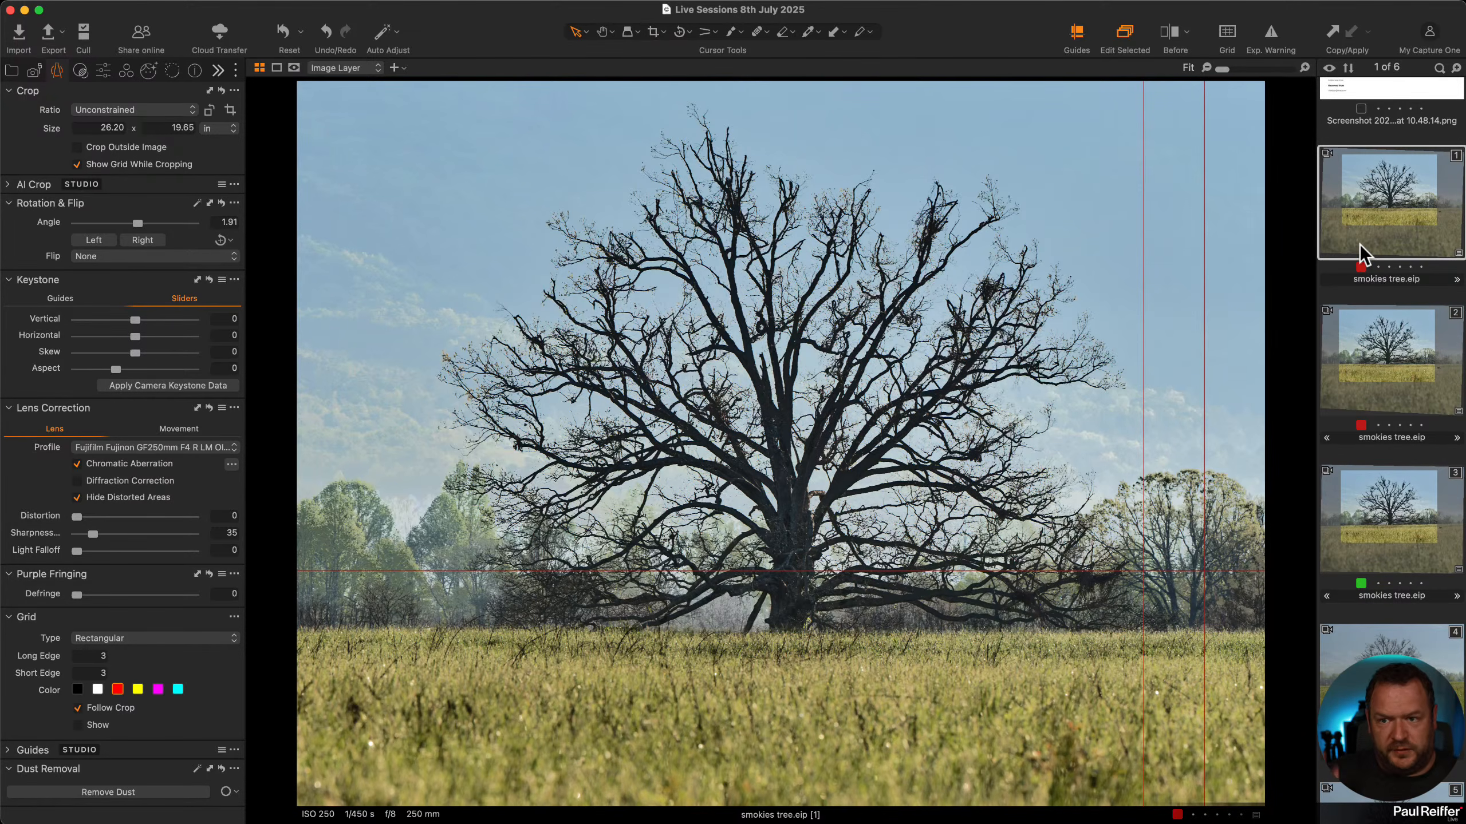
click(653, 31)
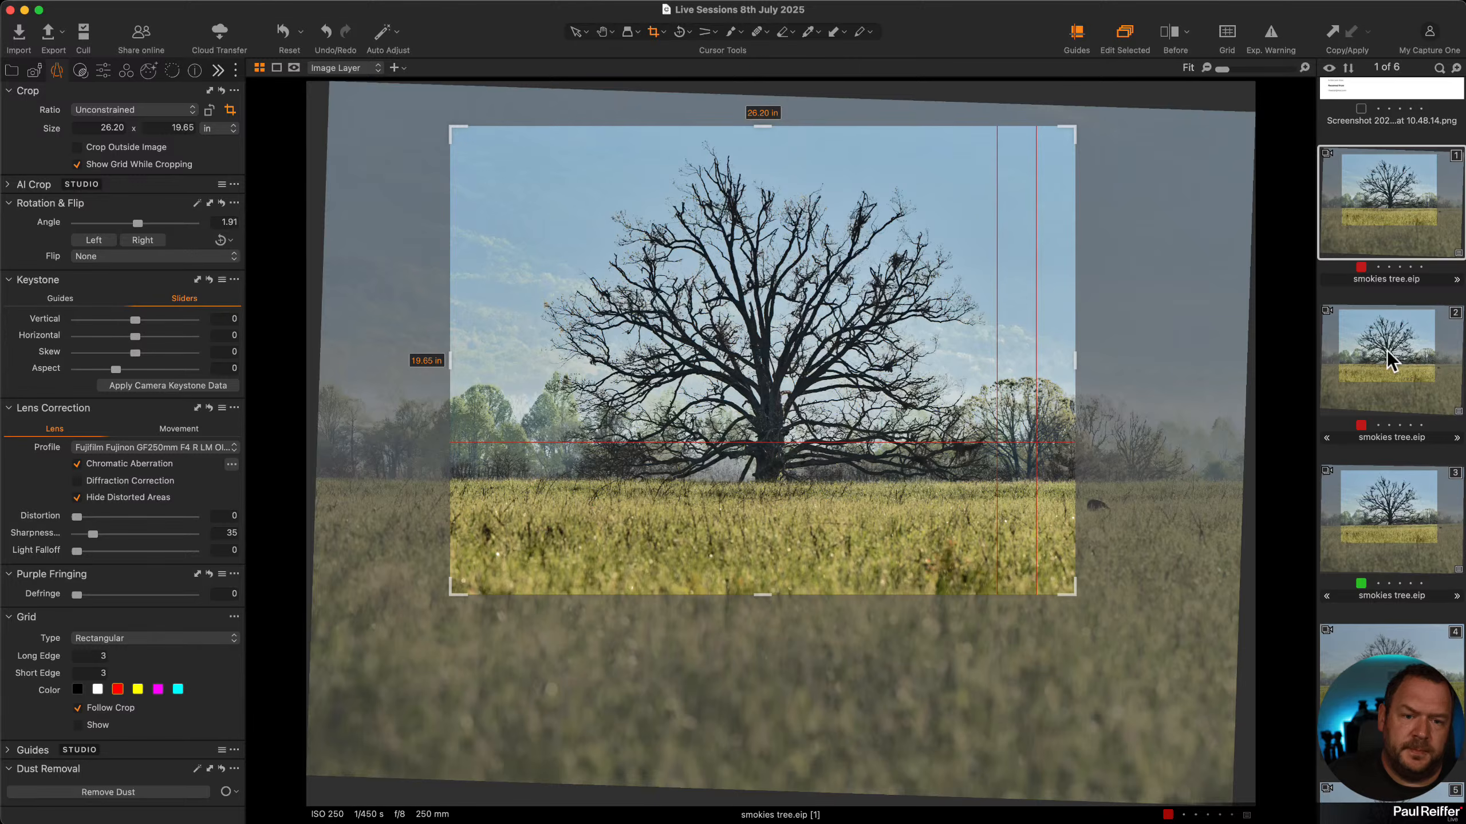
key(Down)
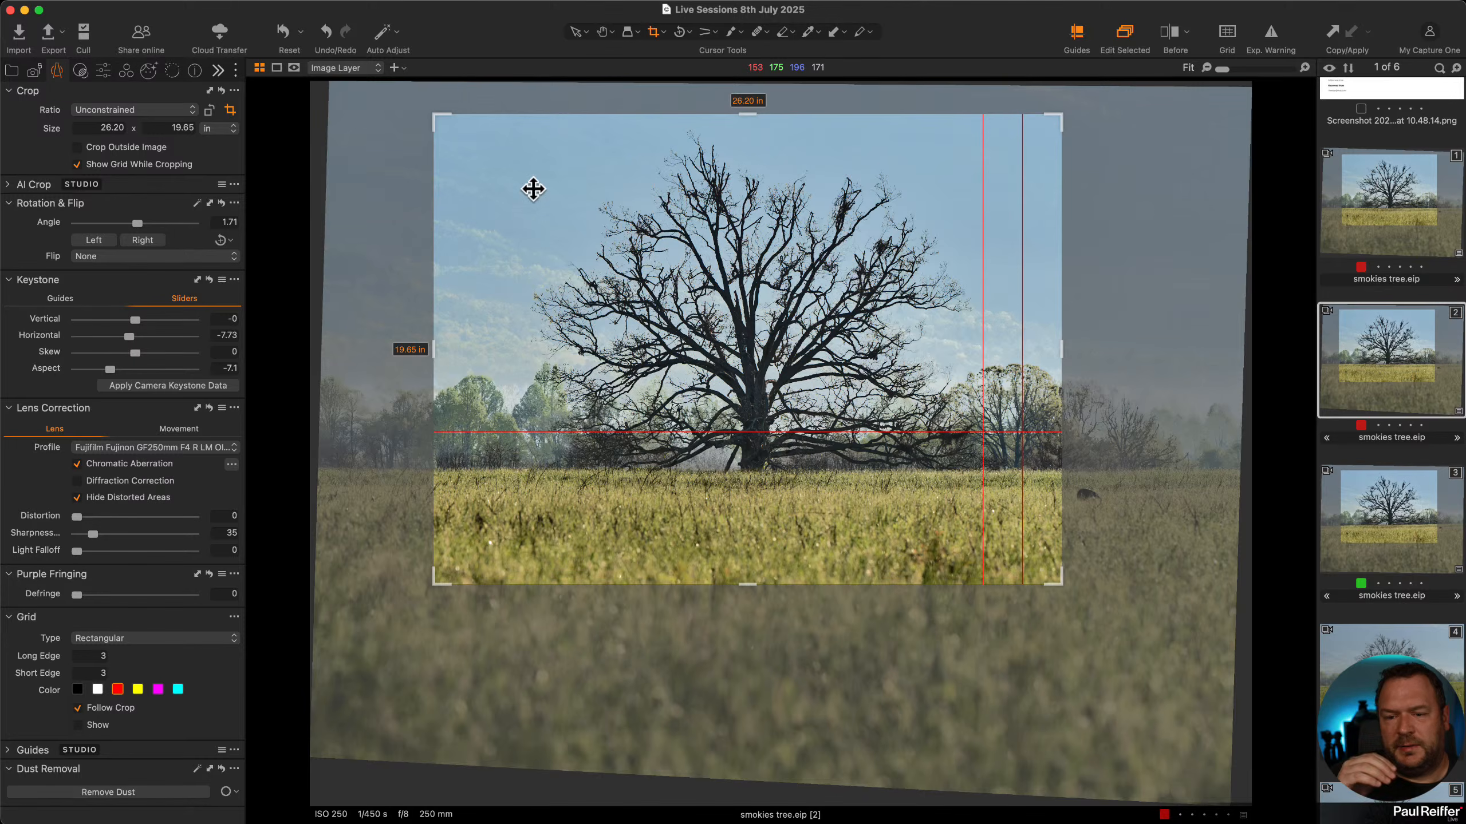
click(575, 31)
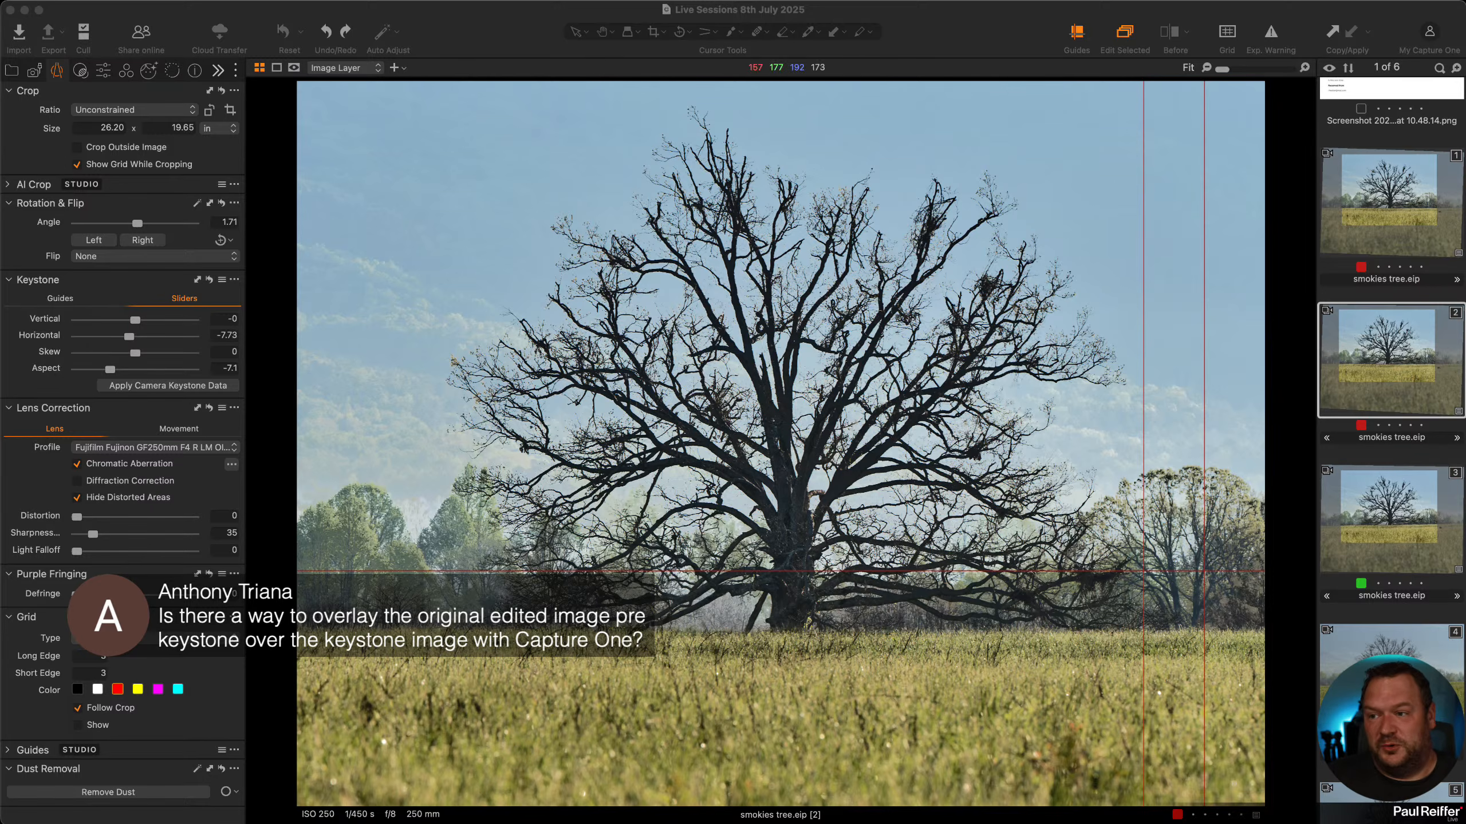
Inspect the Overlay tool's image and opacity options, and return to the crop, rotation and keystone adjustments.
click(31, 70)
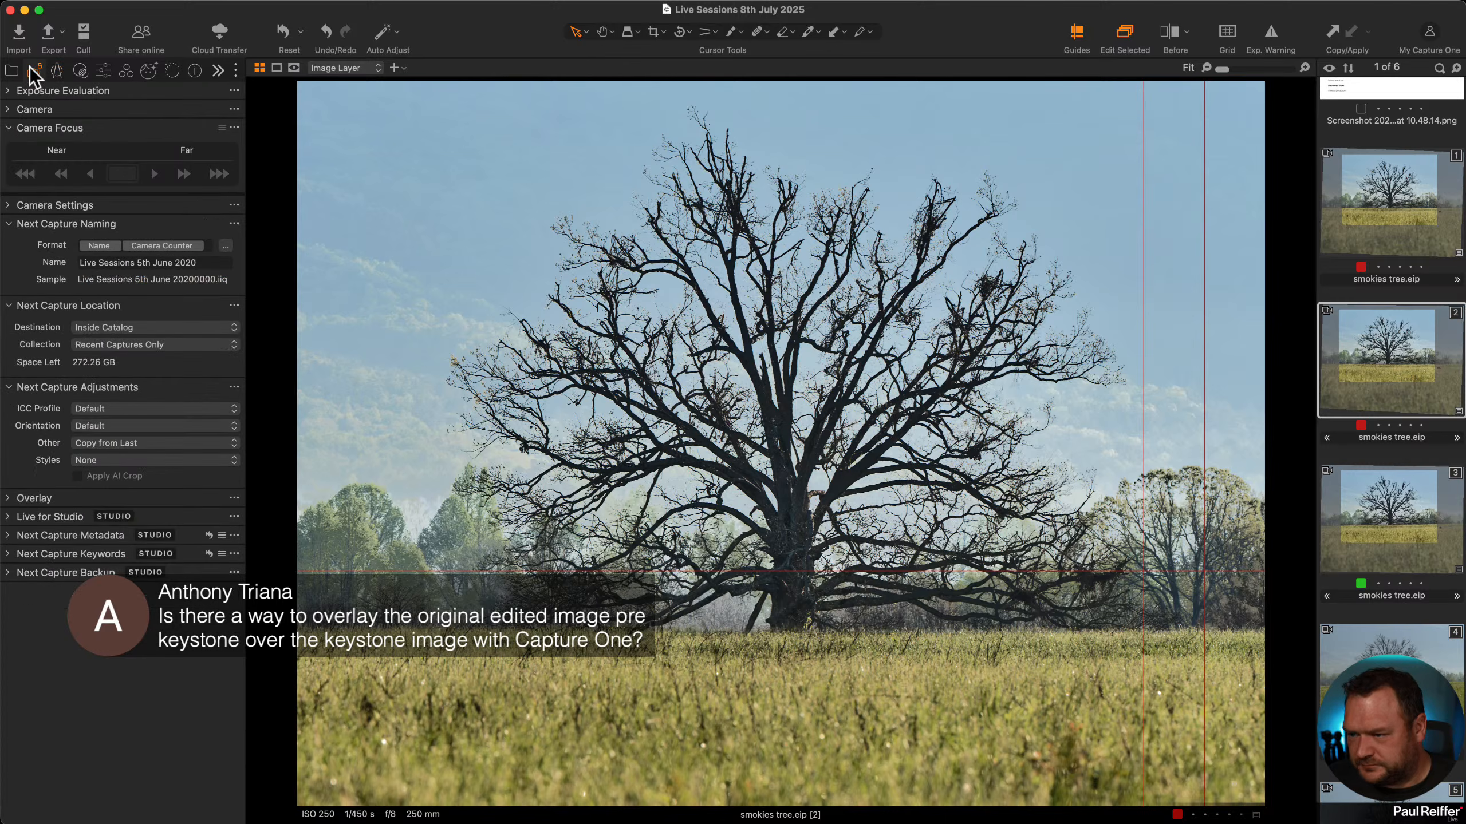
click(46, 496)
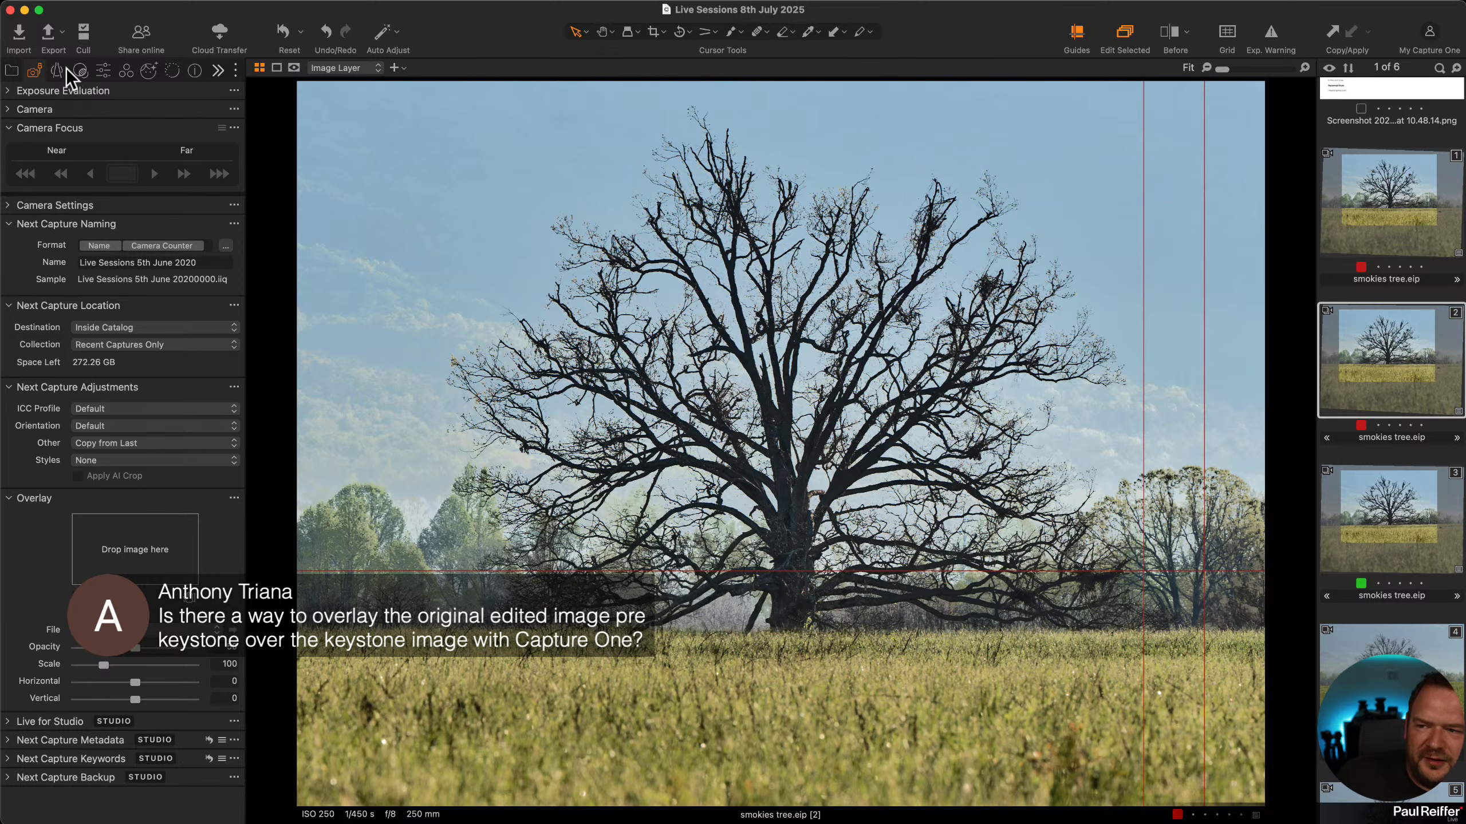
click(101, 69)
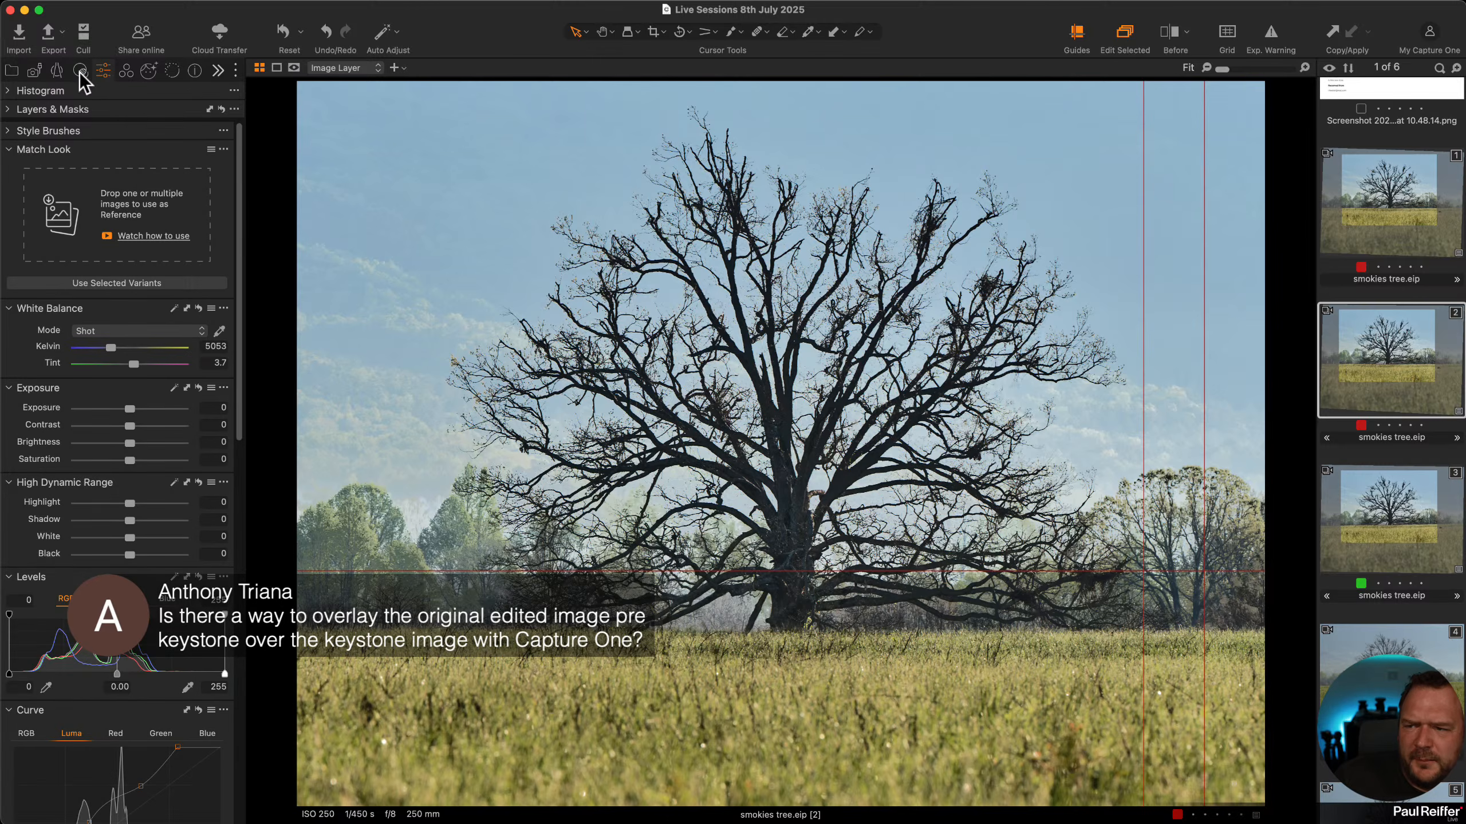
click(57, 71)
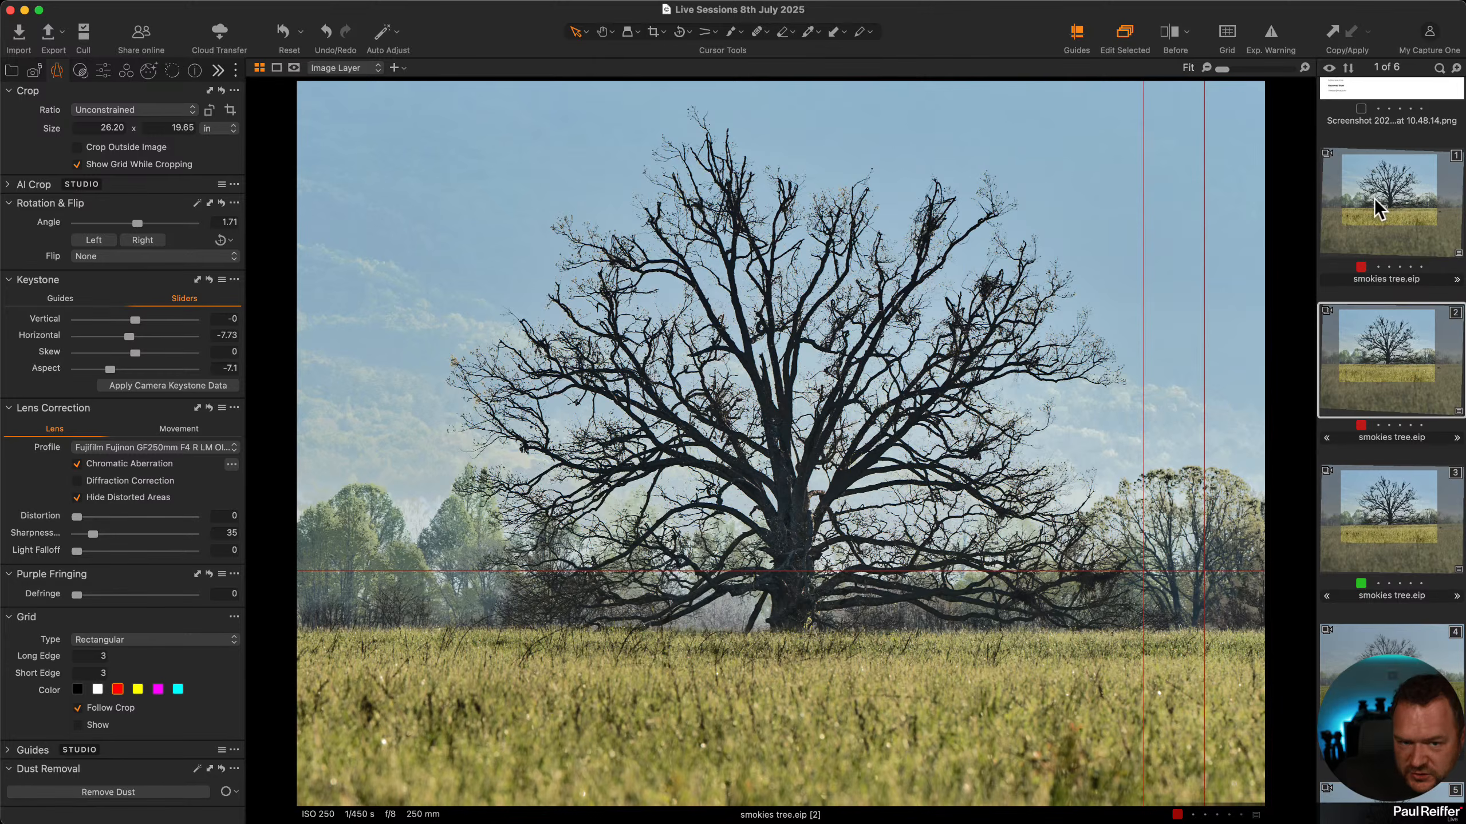
Alternate between variants 1 and 2 to compare the tree against the guides, ending on the green-tagged variant 3.
click(1405, 272)
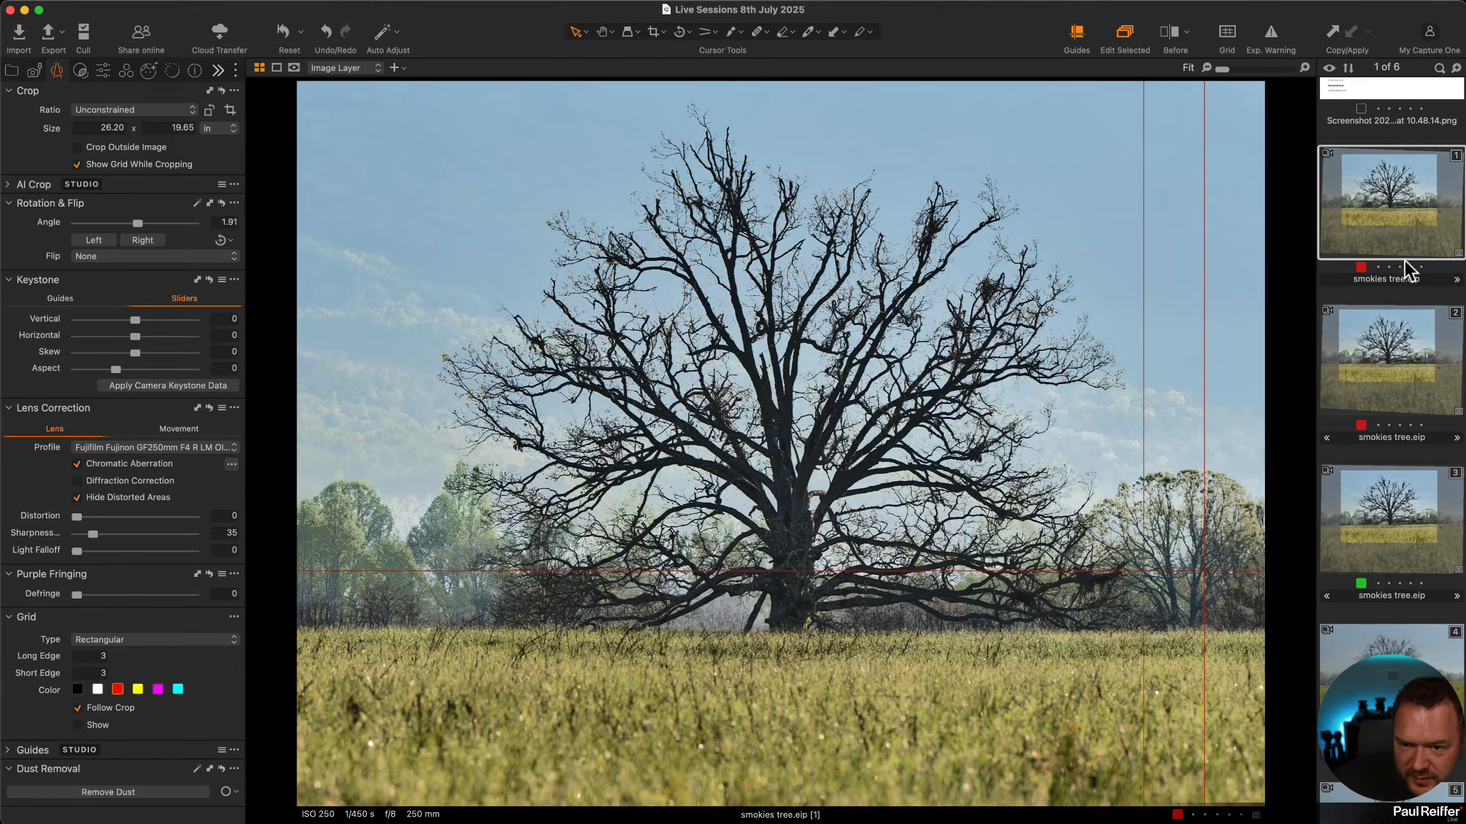
click(1403, 348)
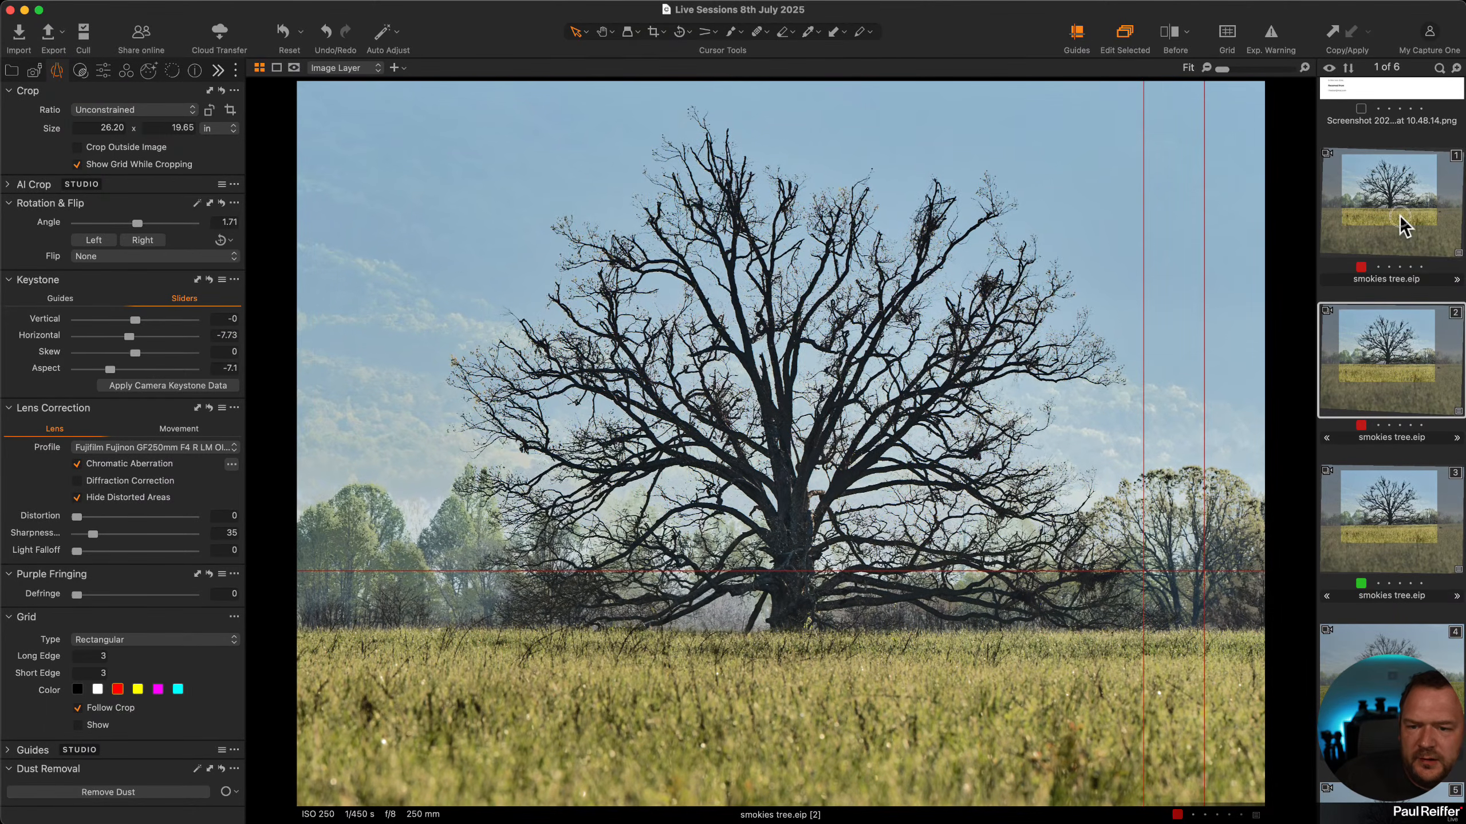
click(1403, 225)
click(1415, 338)
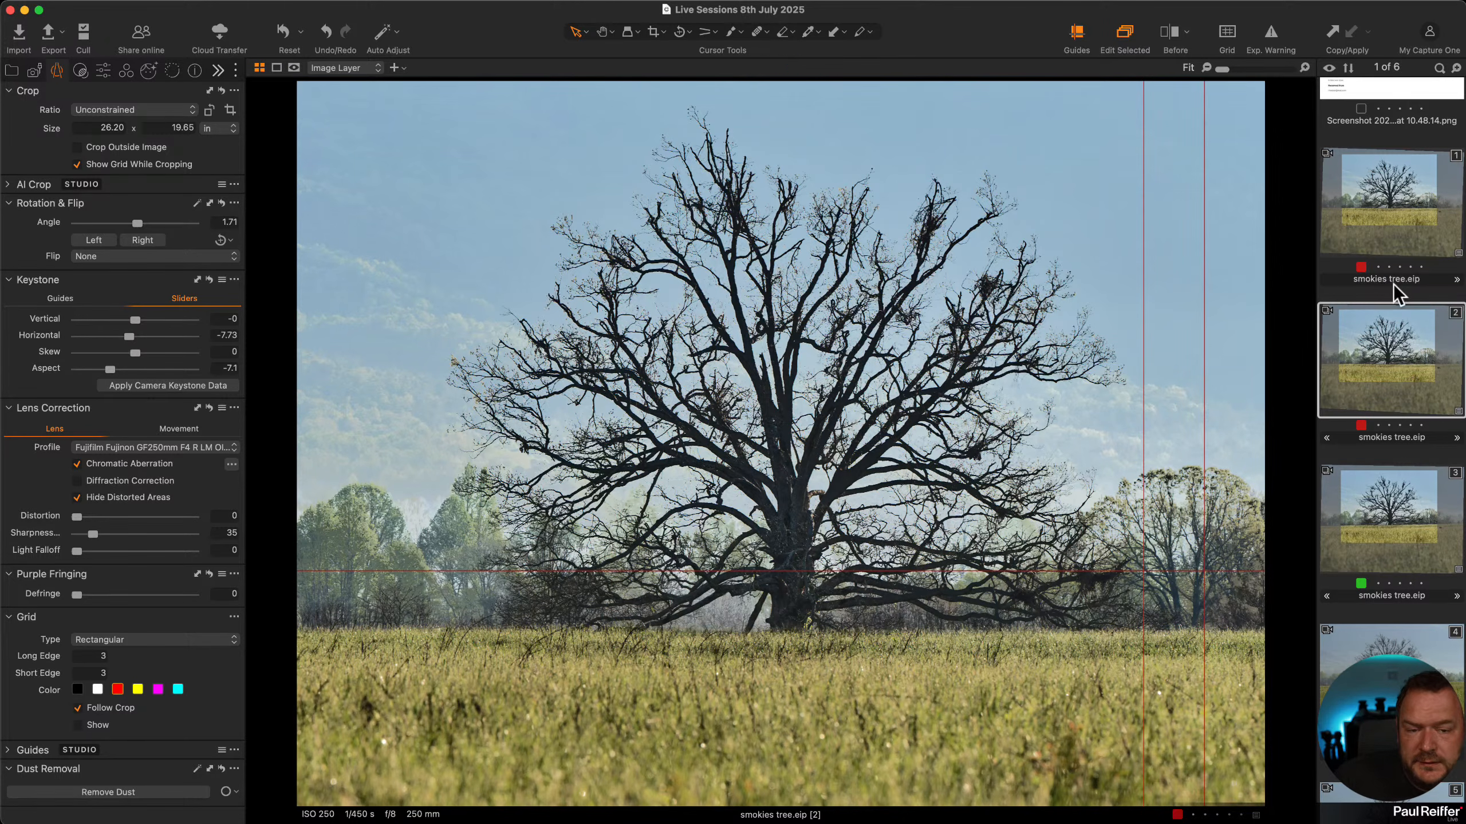
click(1354, 215)
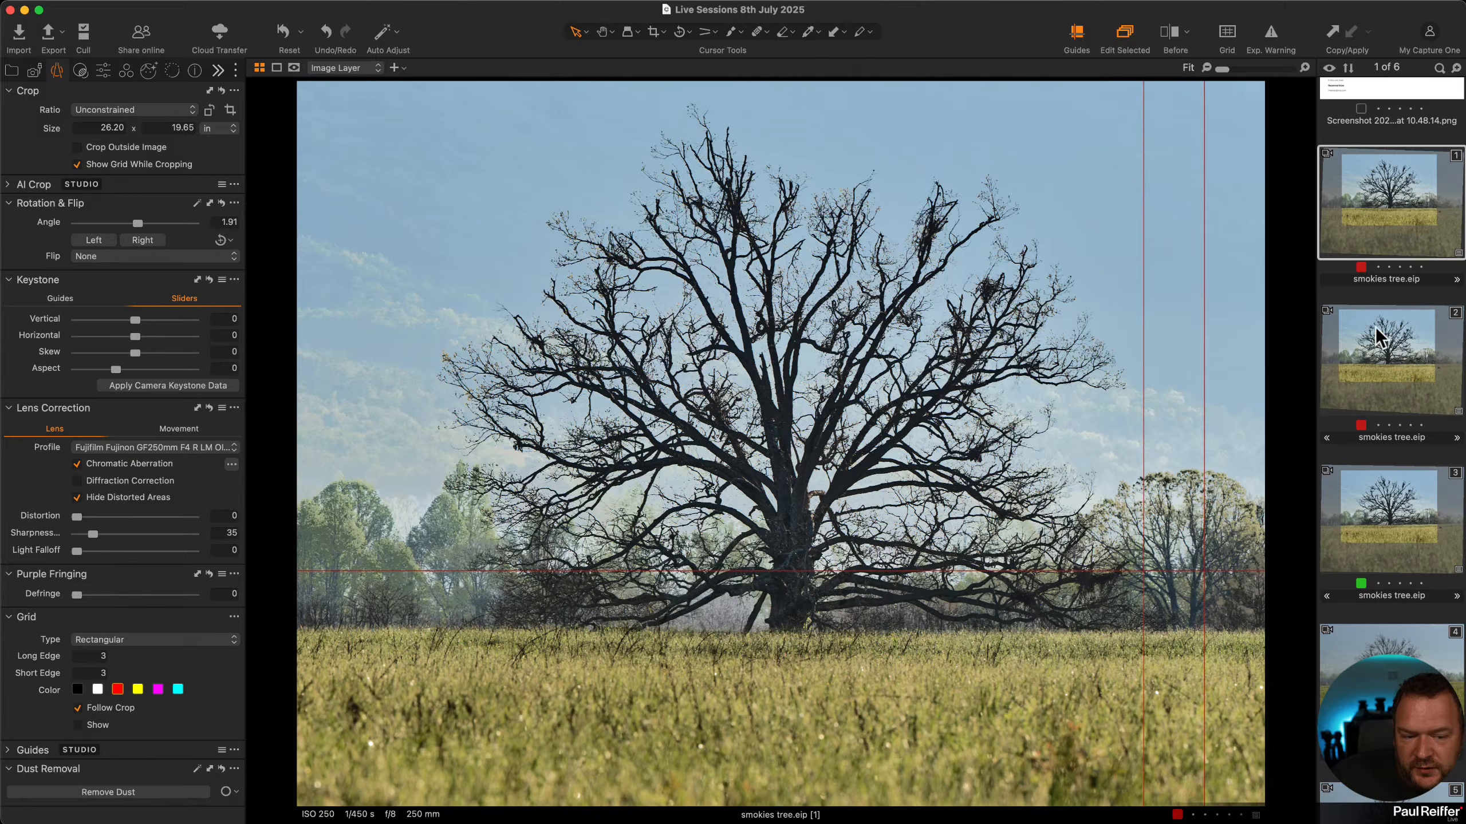
click(1381, 386)
click(1390, 203)
click(1398, 337)
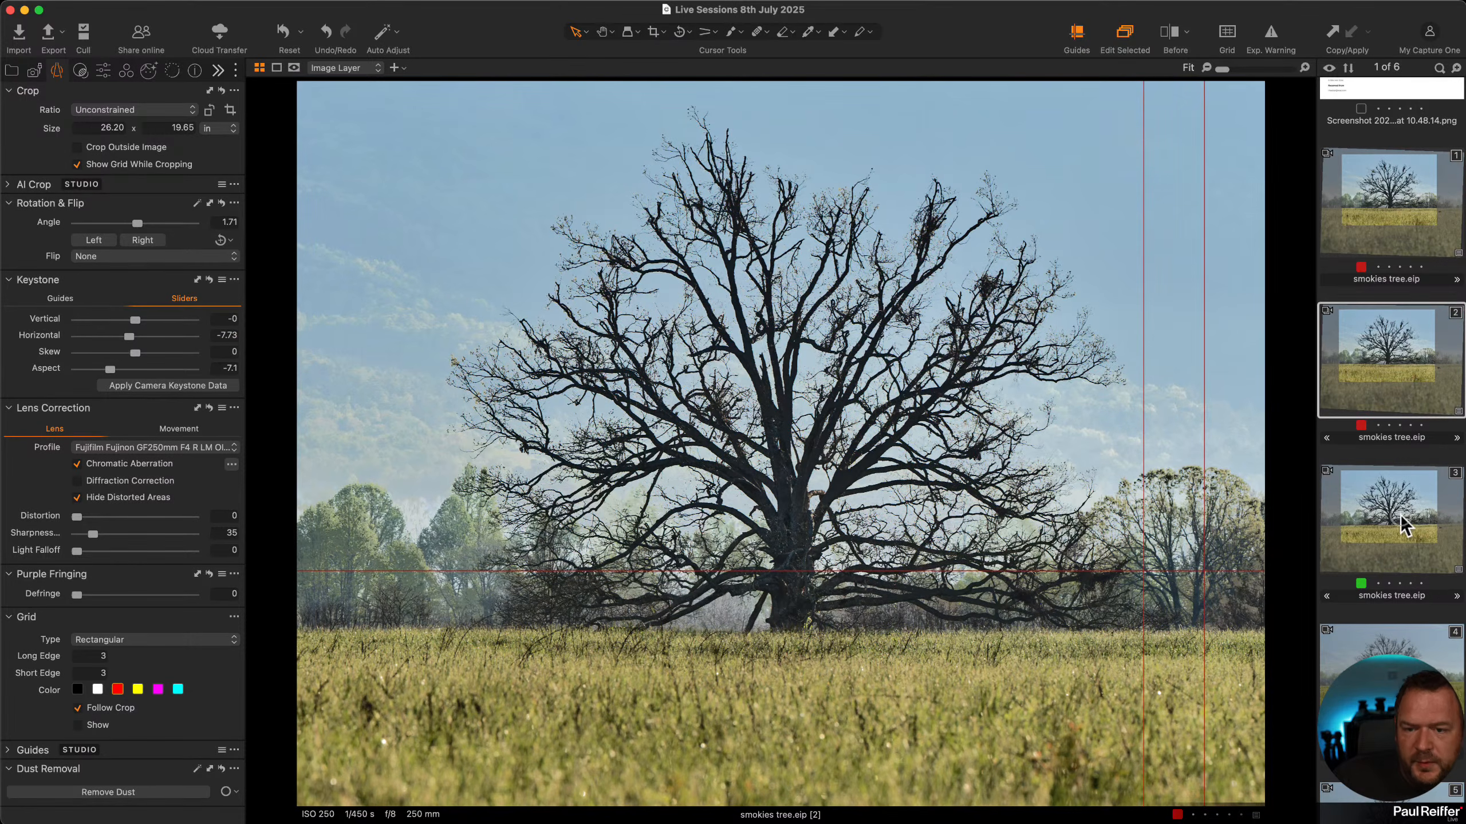
click(1402, 526)
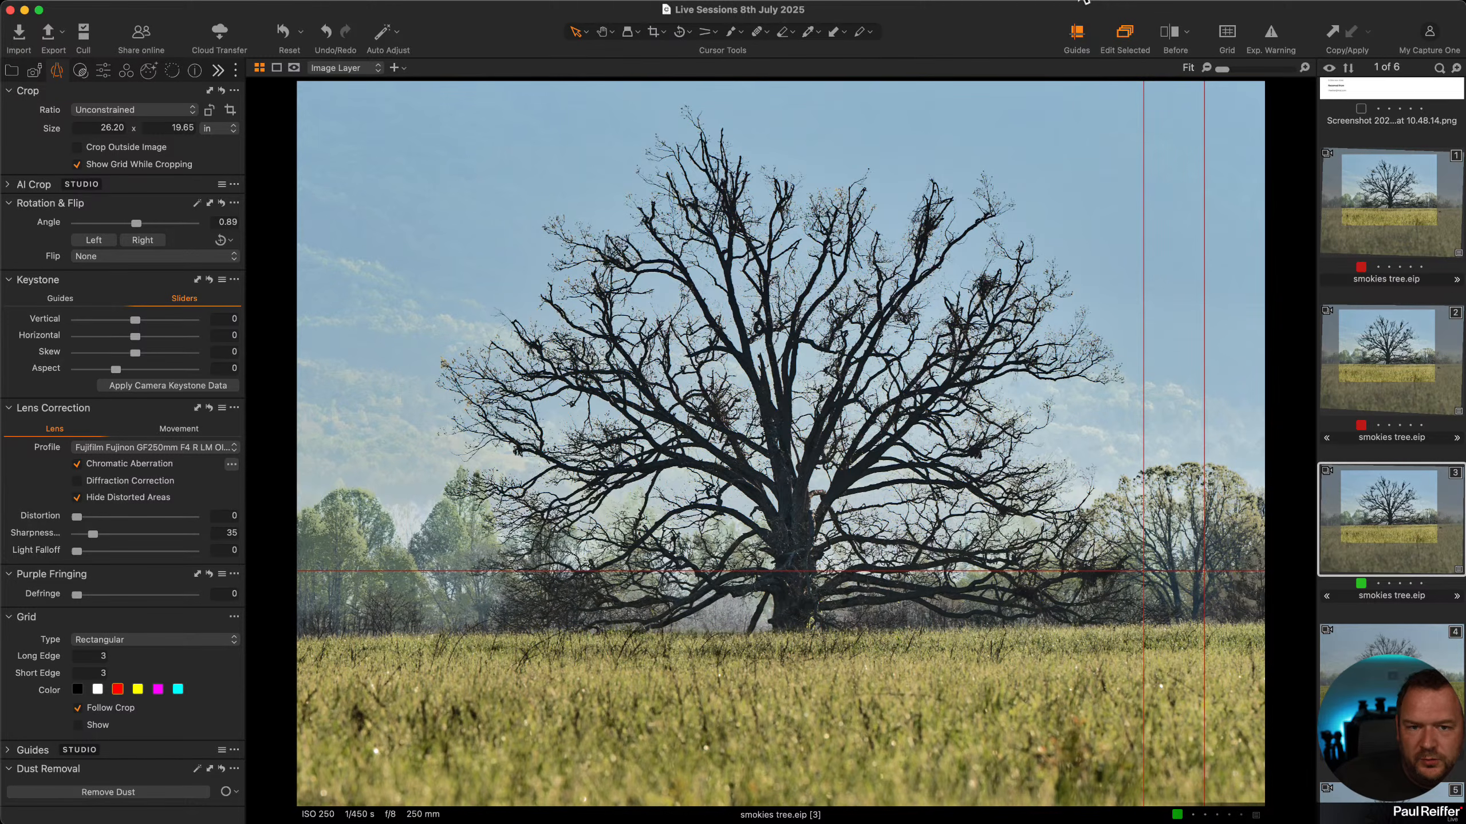
Hide the guides and compare the red-tagged variants 1 and 2 without them, ending on variant 2.
click(1077, 36)
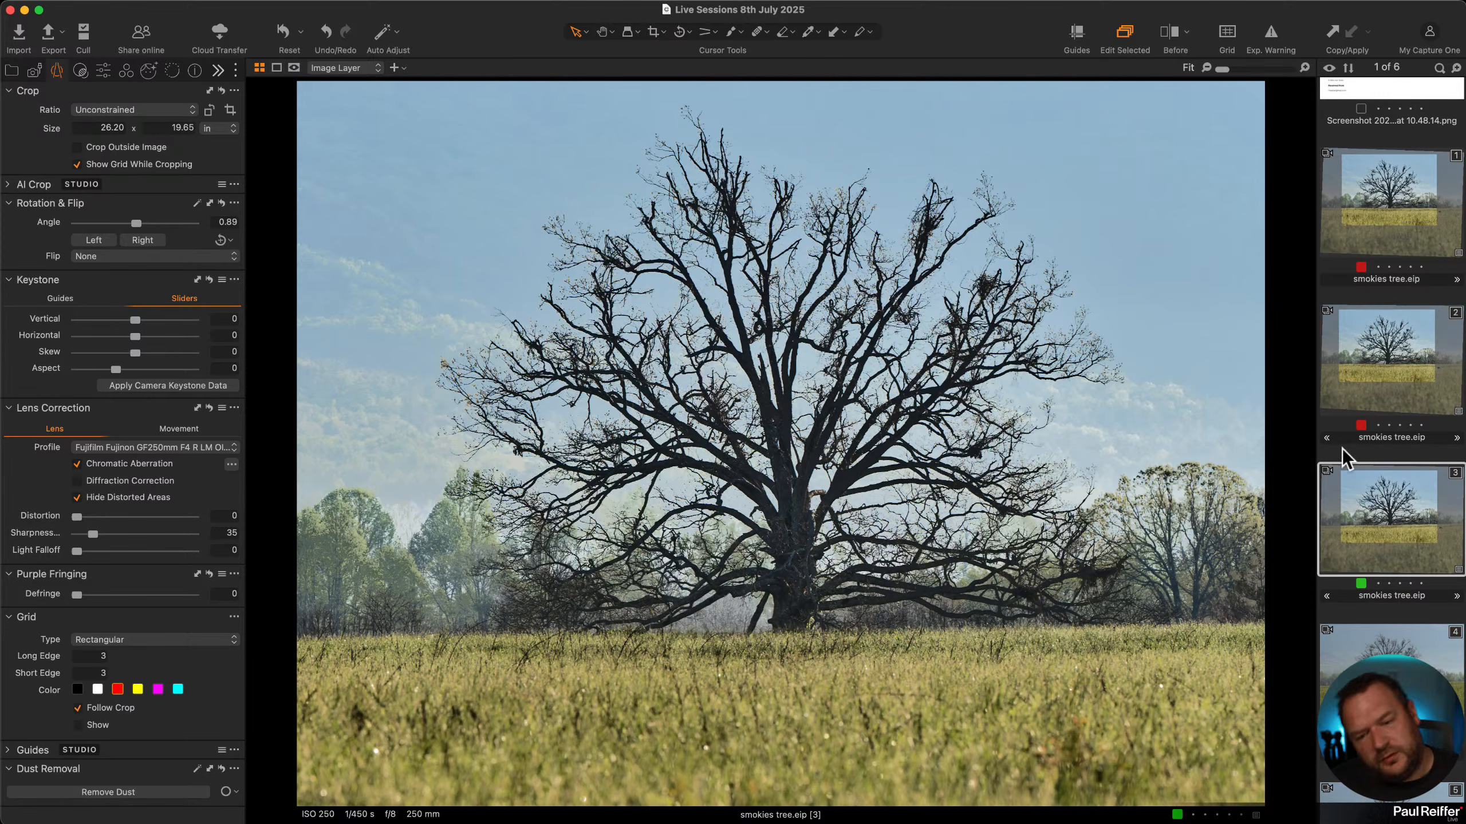
click(1398, 355)
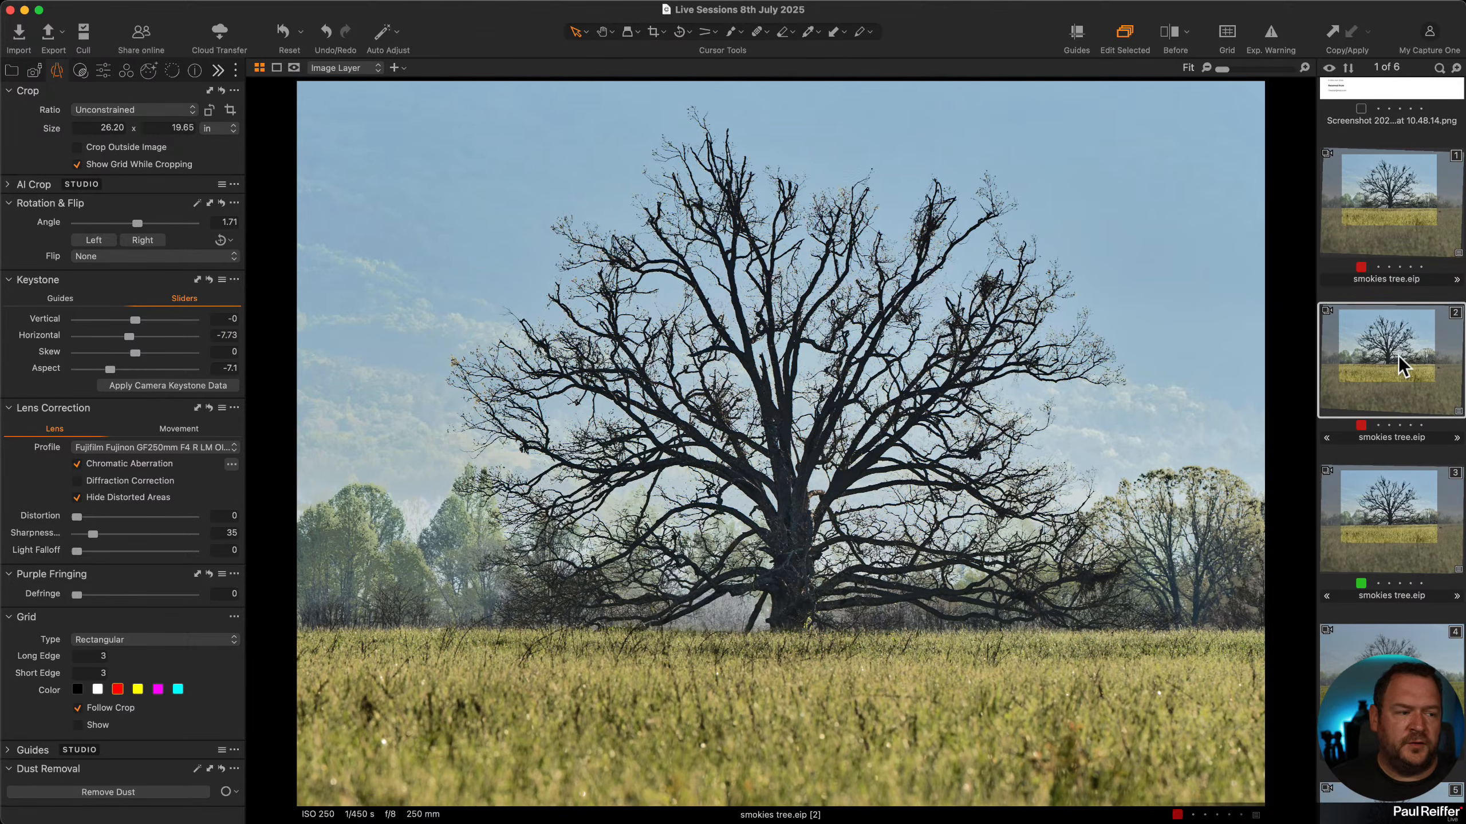
click(1390, 208)
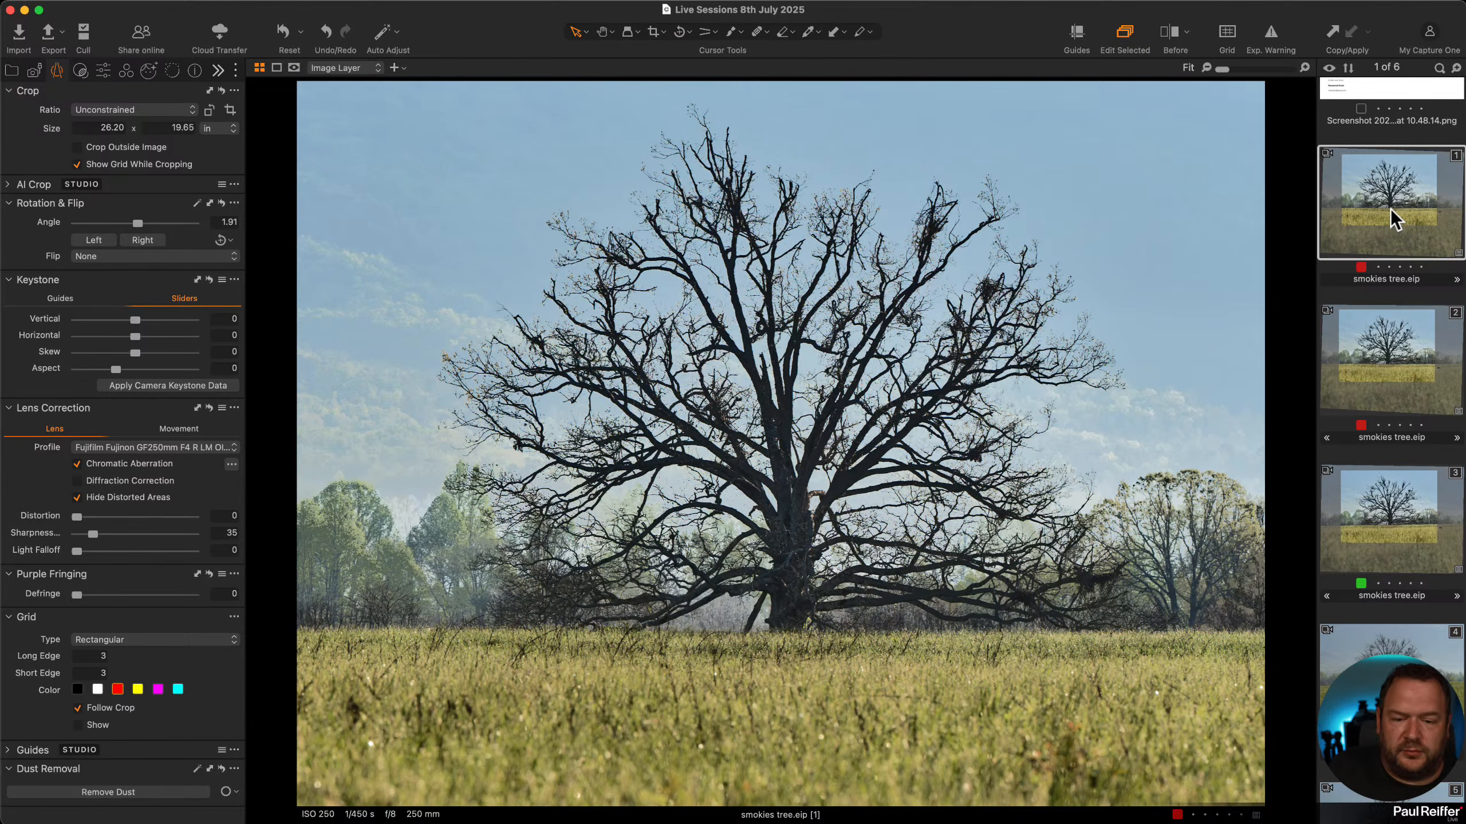
click(1381, 362)
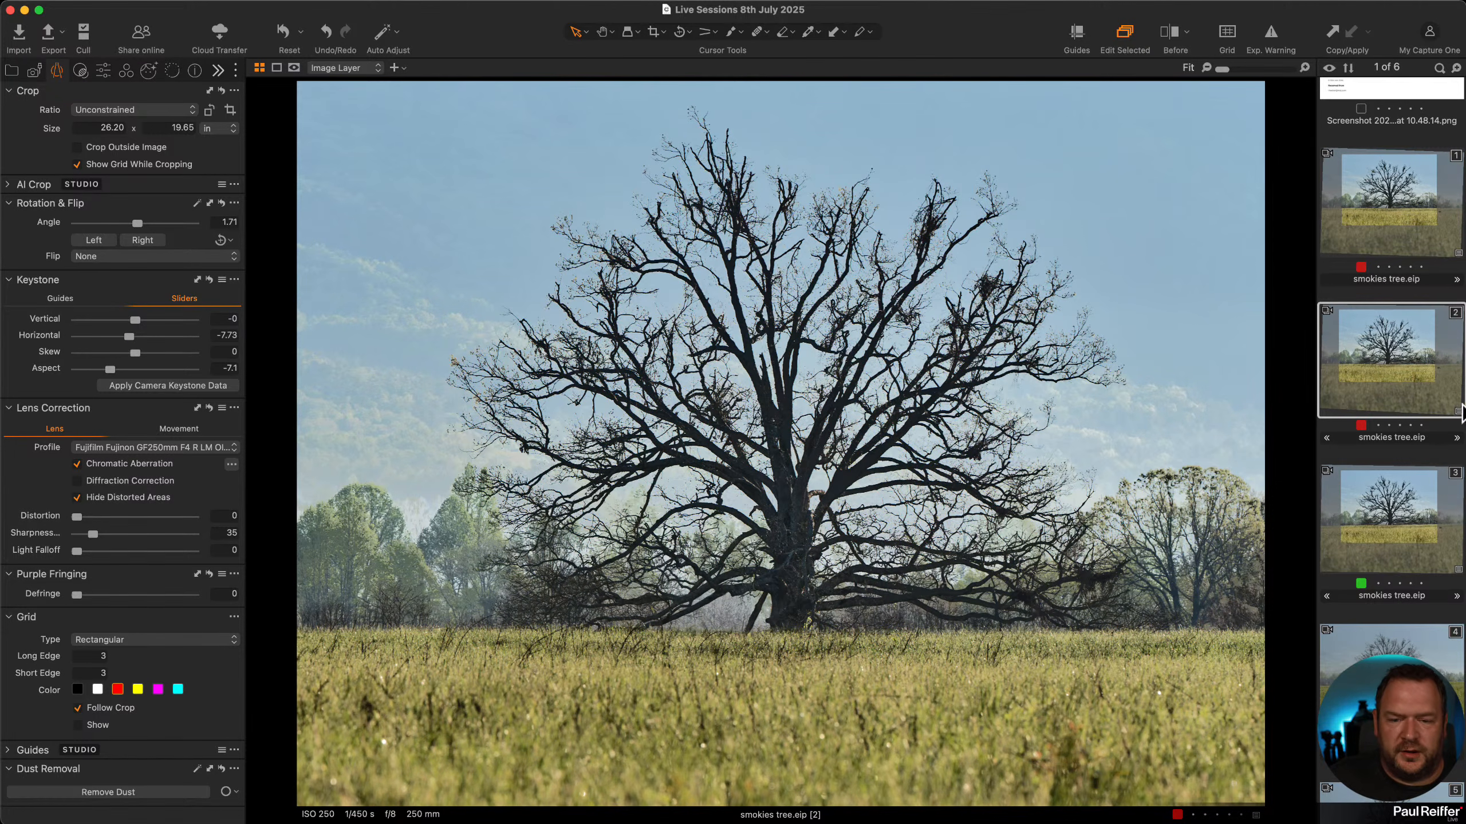
Enlarge variant 2's crop slightly to 26.79 x 19.93 in and return to the Select cursor.
click(660, 32)
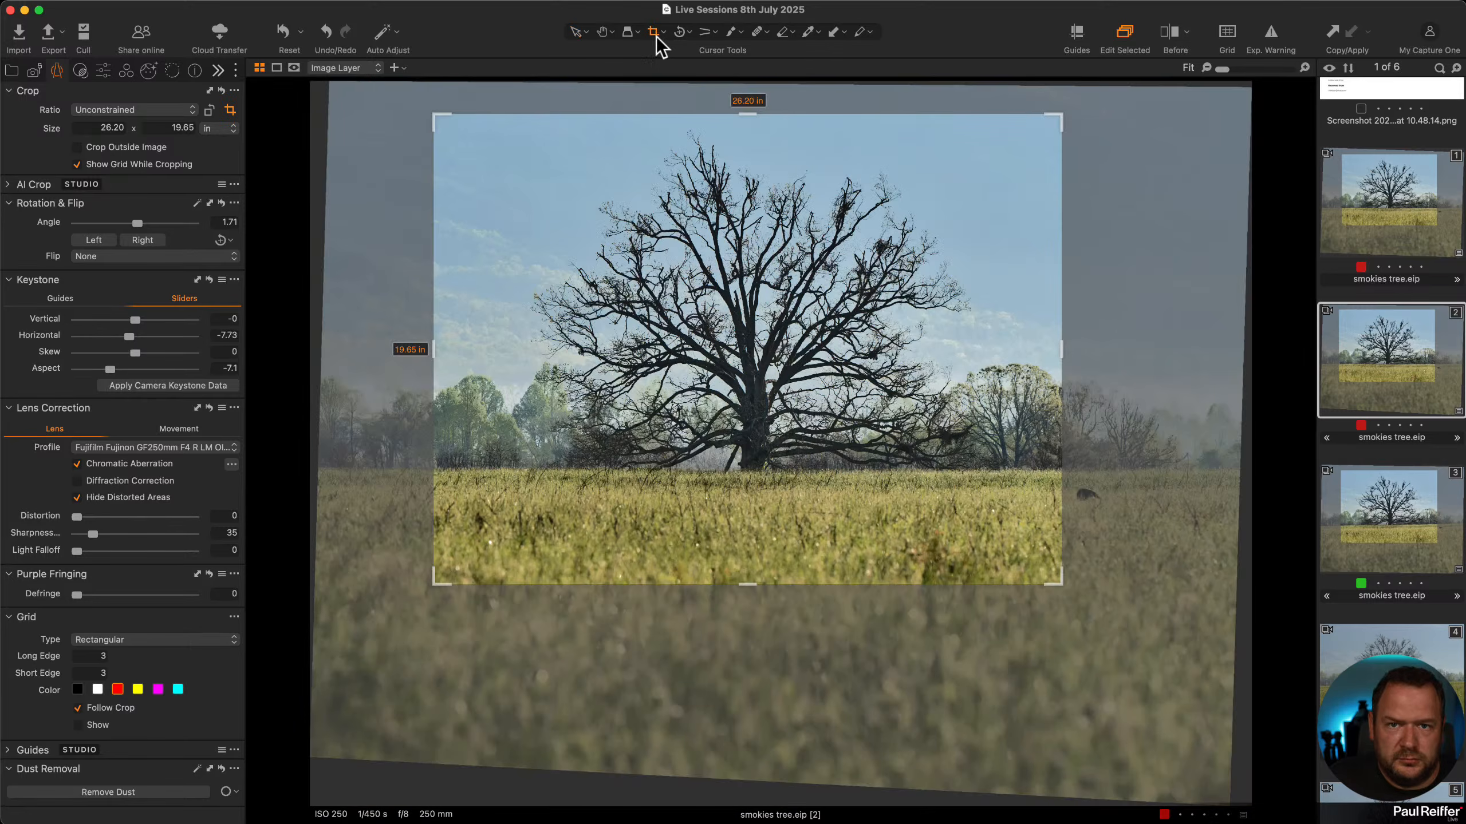
drag(1061, 583, 1071, 589)
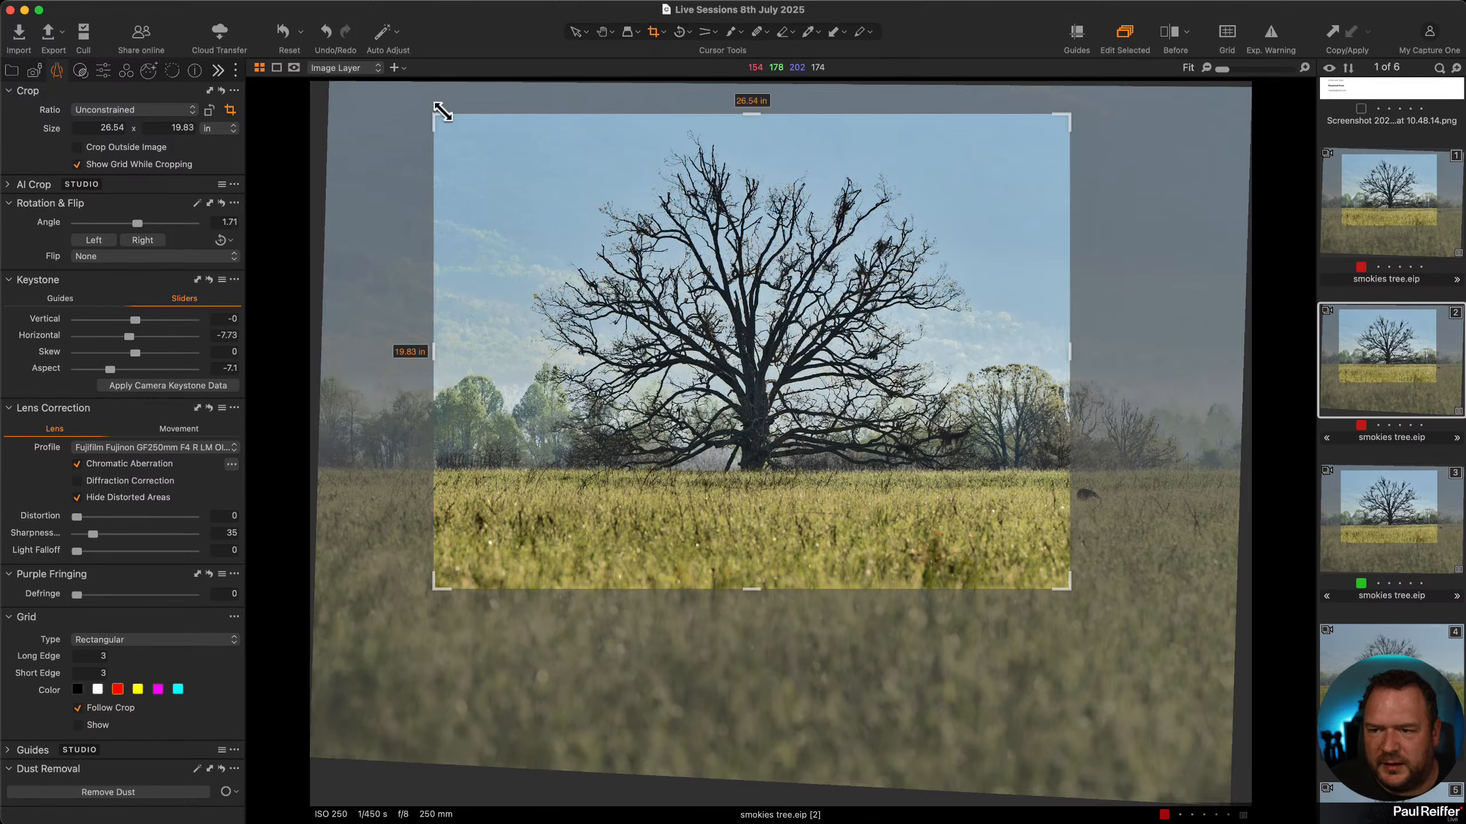
drag(435, 112, 428, 111)
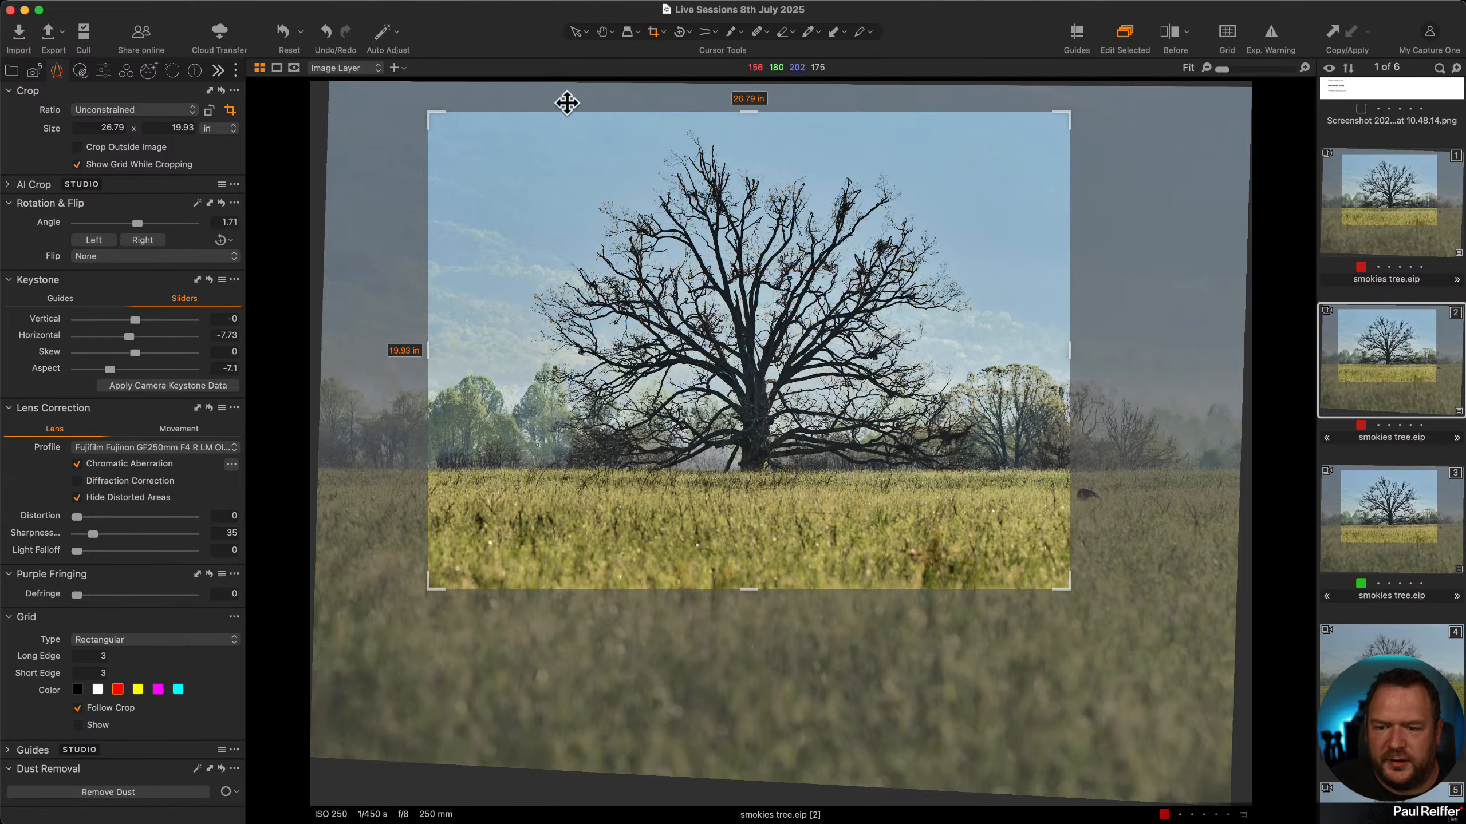
click(577, 32)
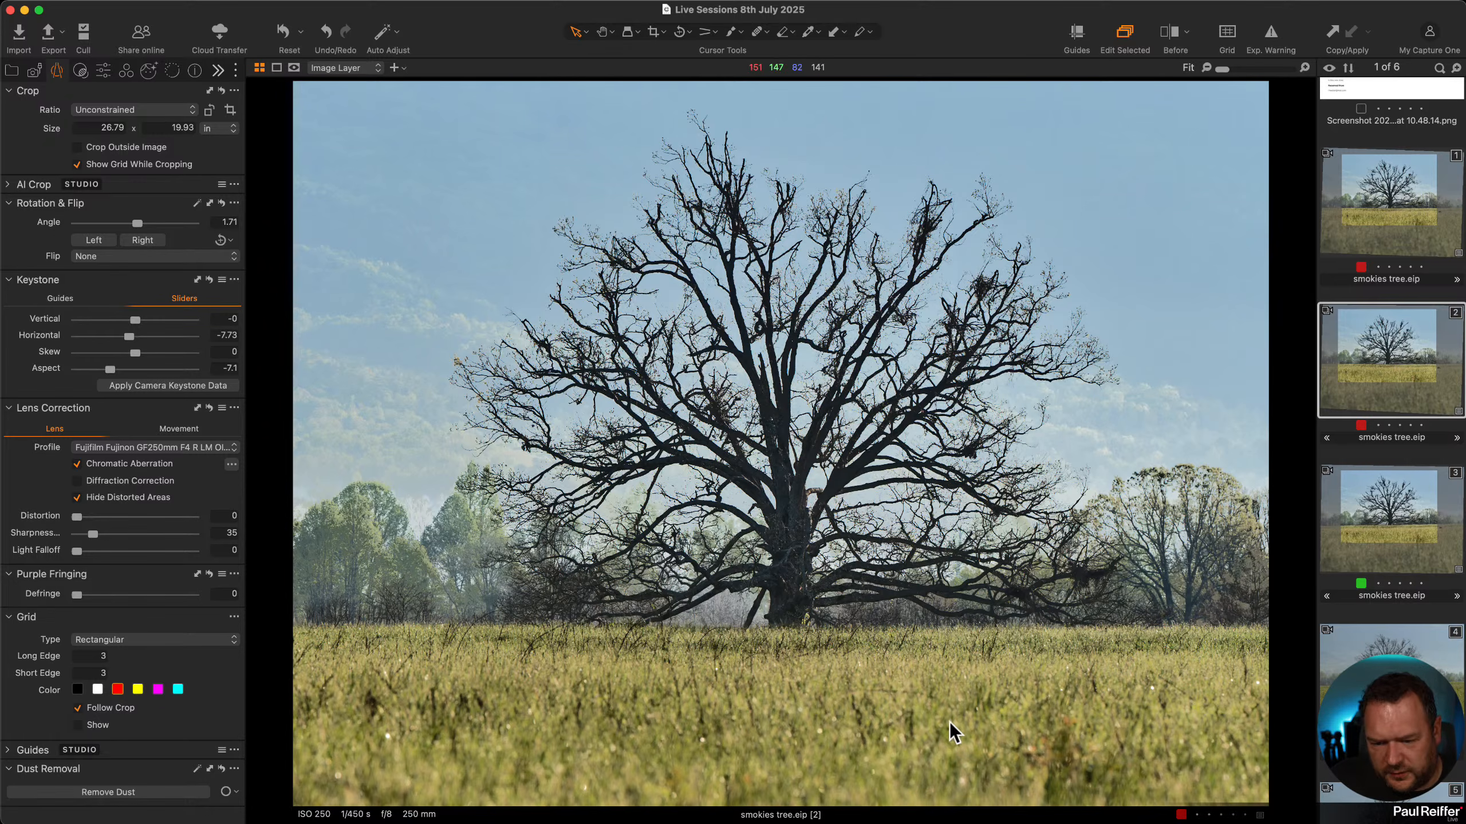
Examine variant 2's grass at 100% in the Before/After split, giving most of the view to the edited side.
key(h)
click(923, 738)
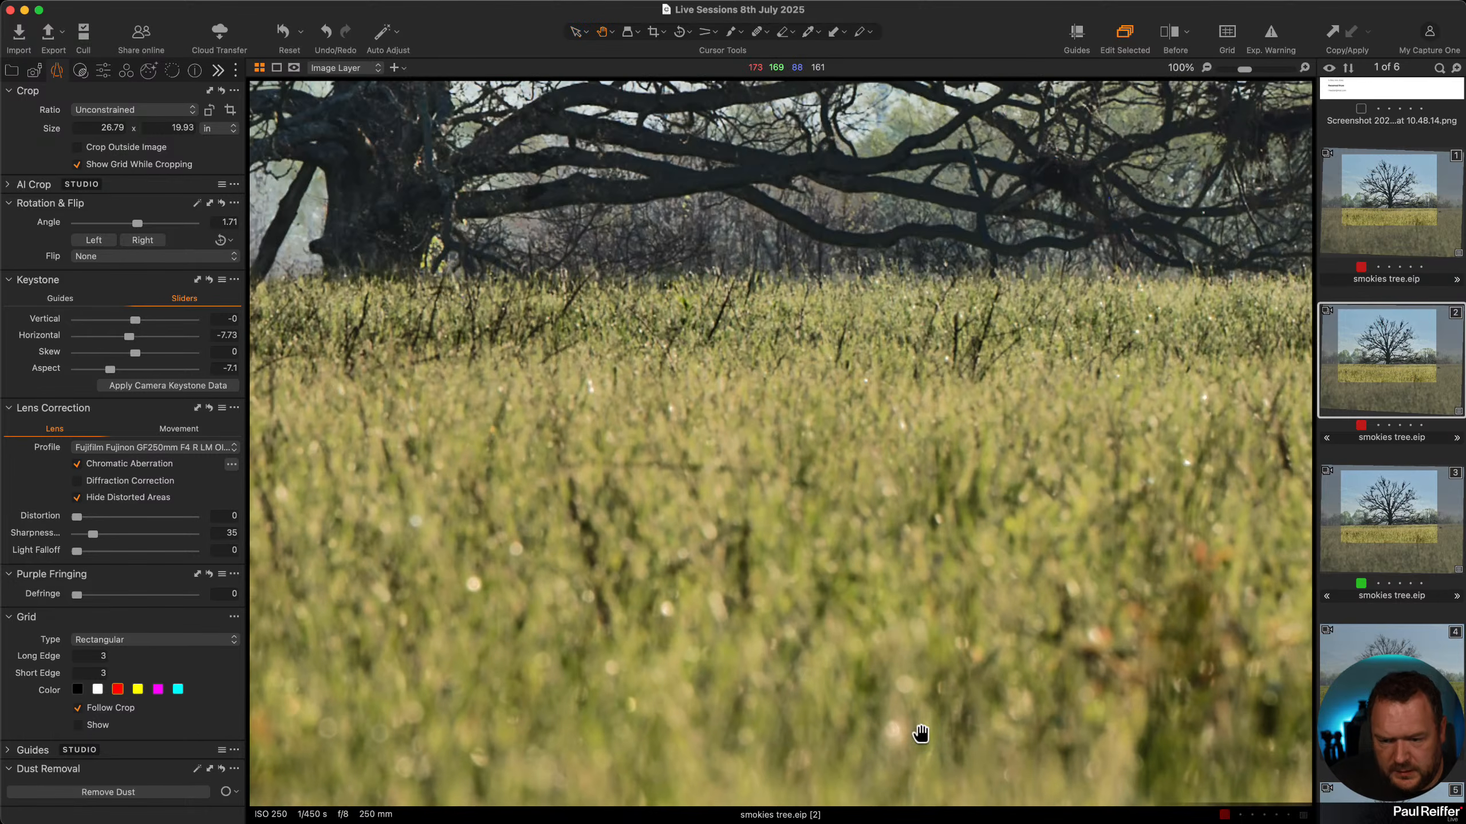
key(y)
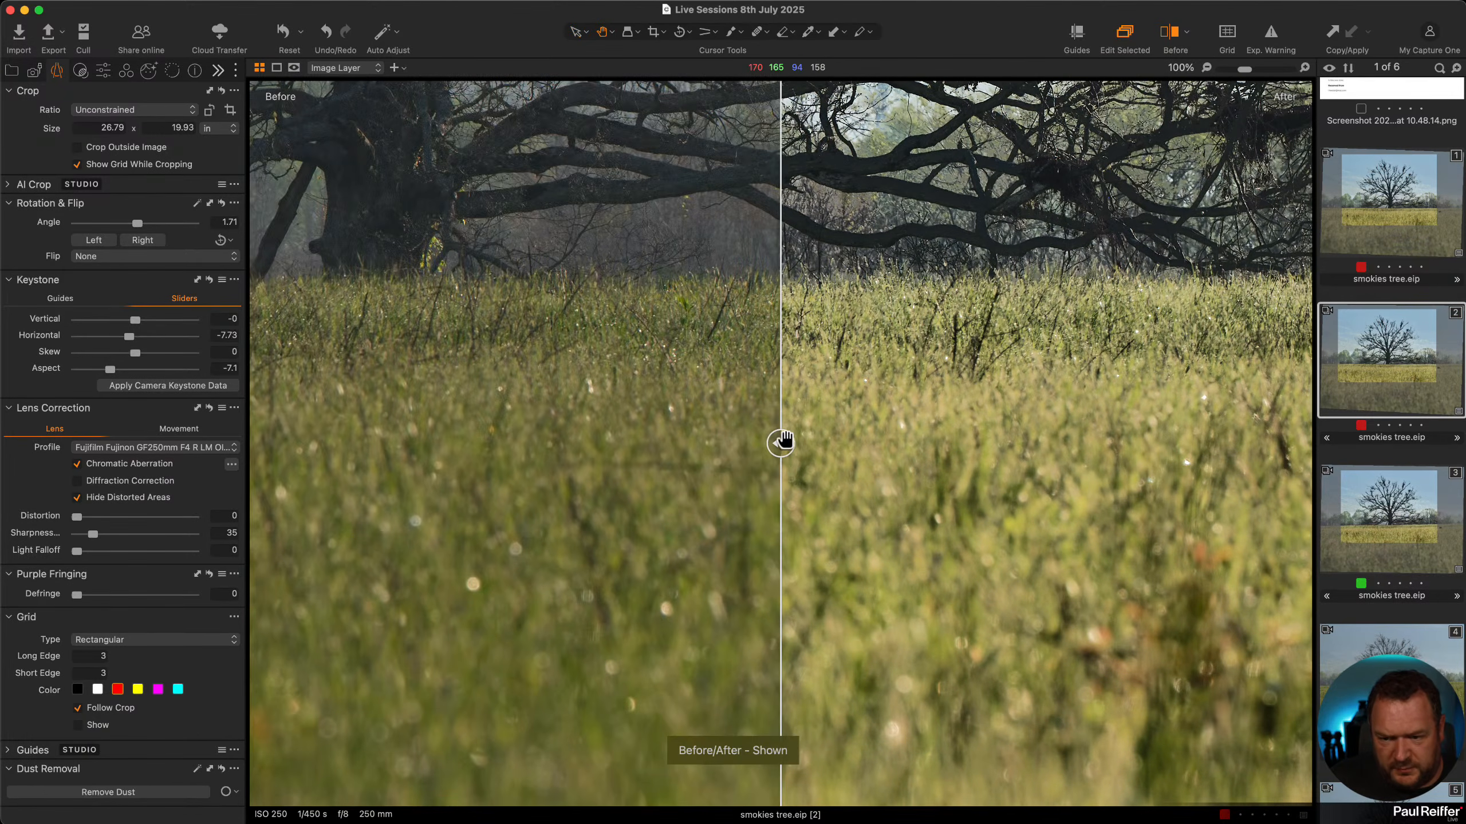
drag(785, 442, 446, 481)
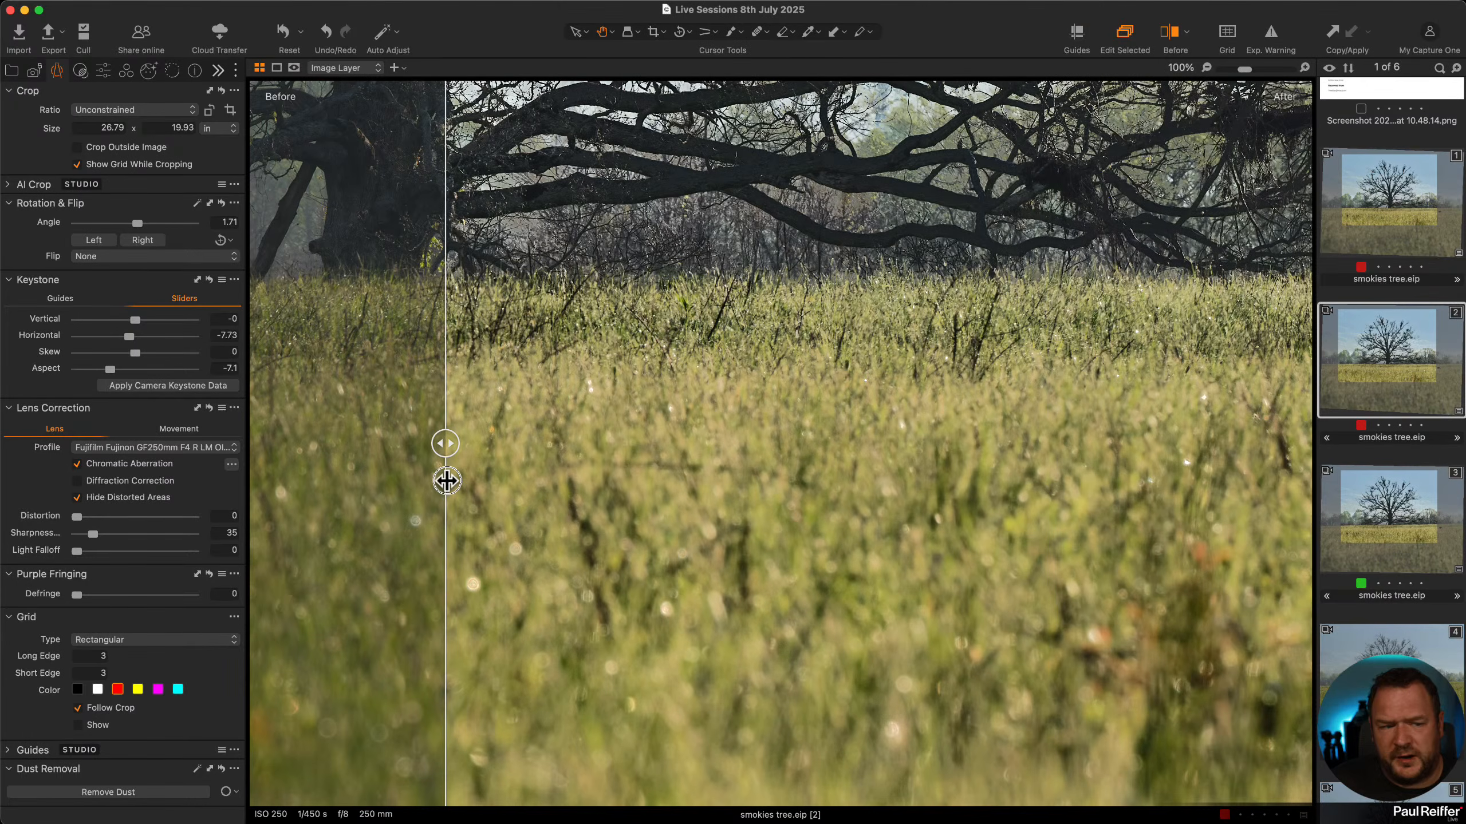
Expand the Histogram and Layers & Masks tools, and switch the grass layer off and on to judge its effect on the whole photo.
click(102, 70)
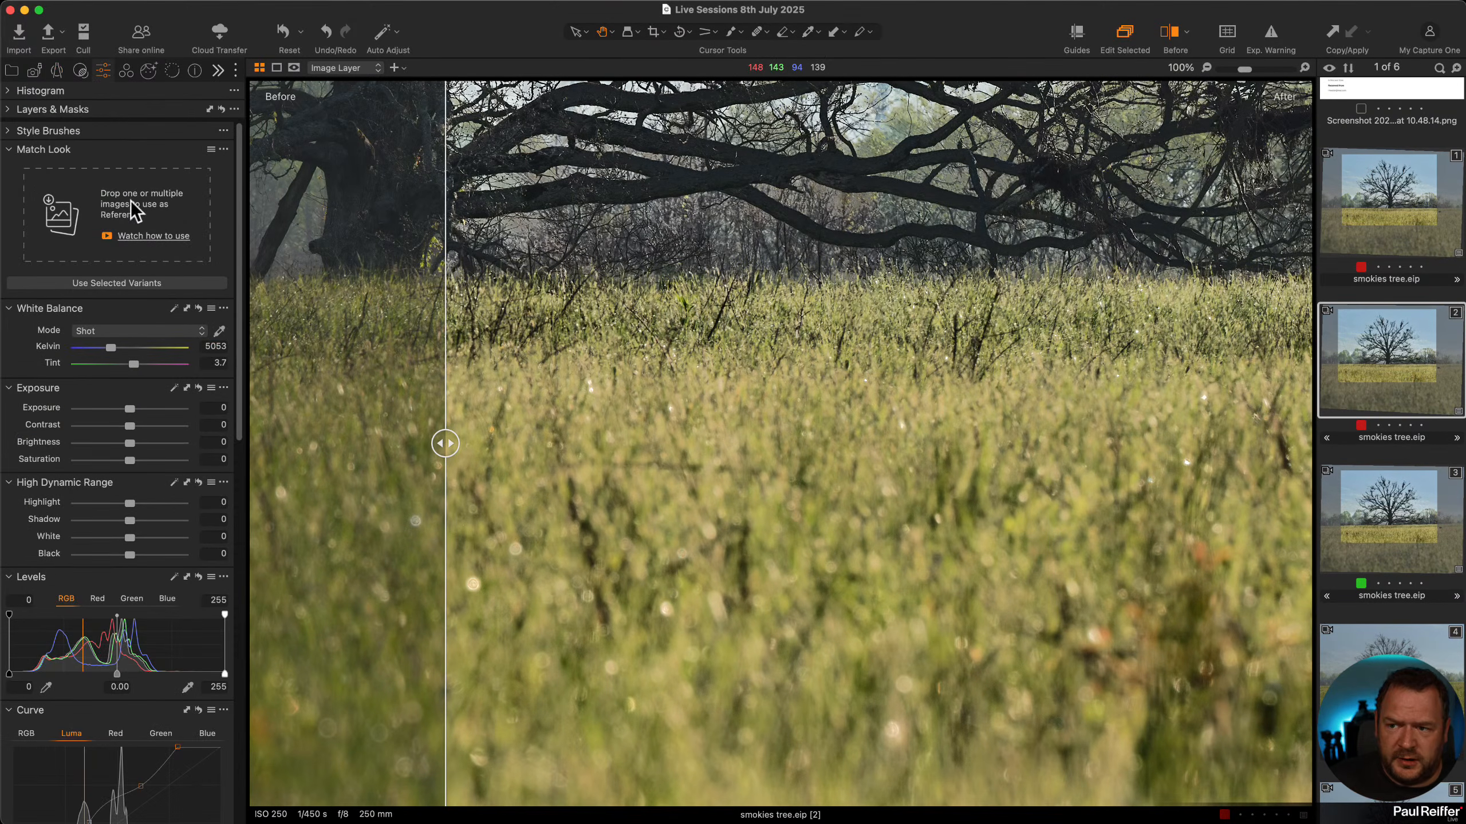
click(14, 110)
click(14, 92)
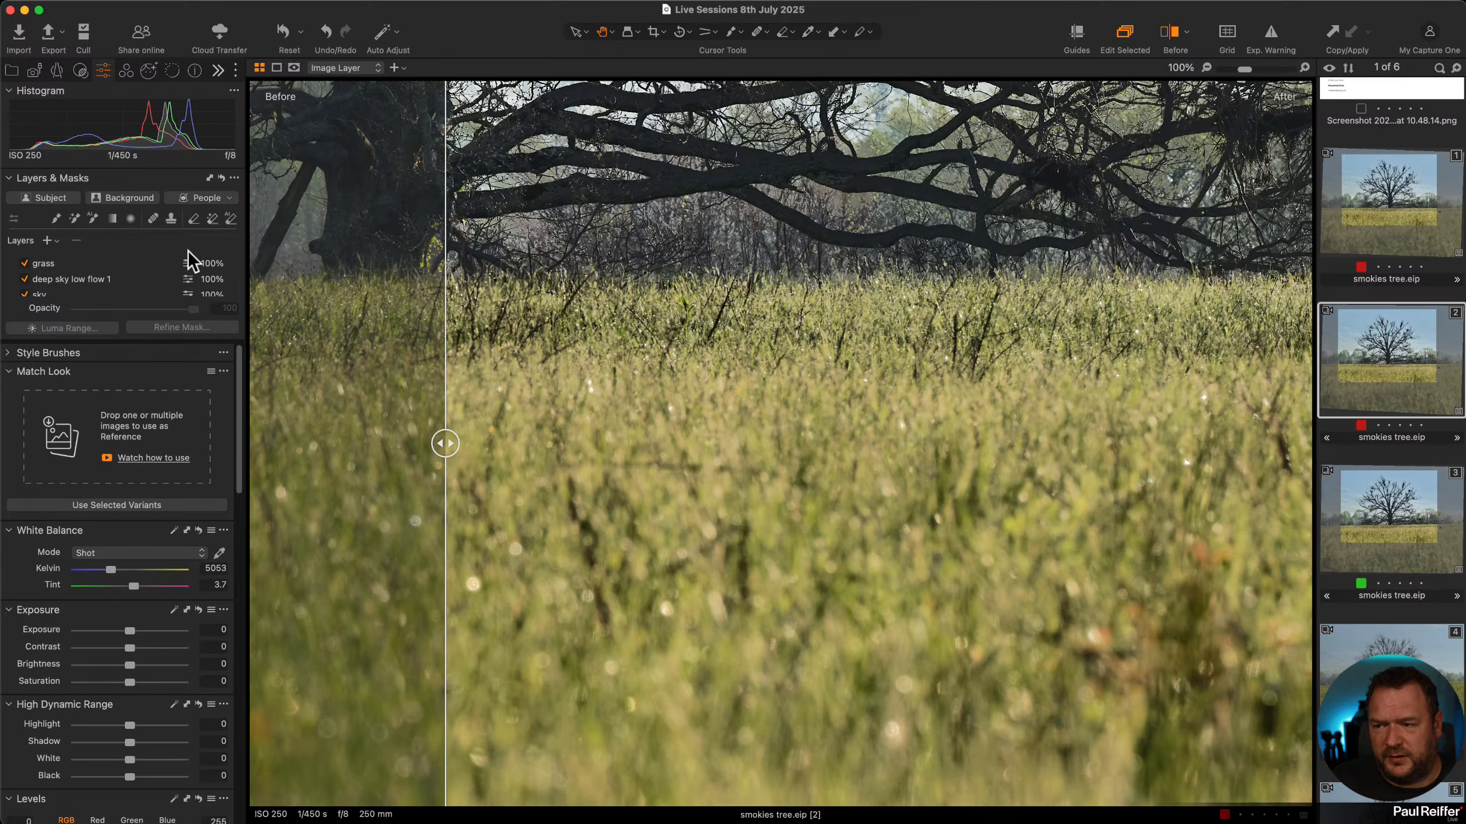
click(34, 268)
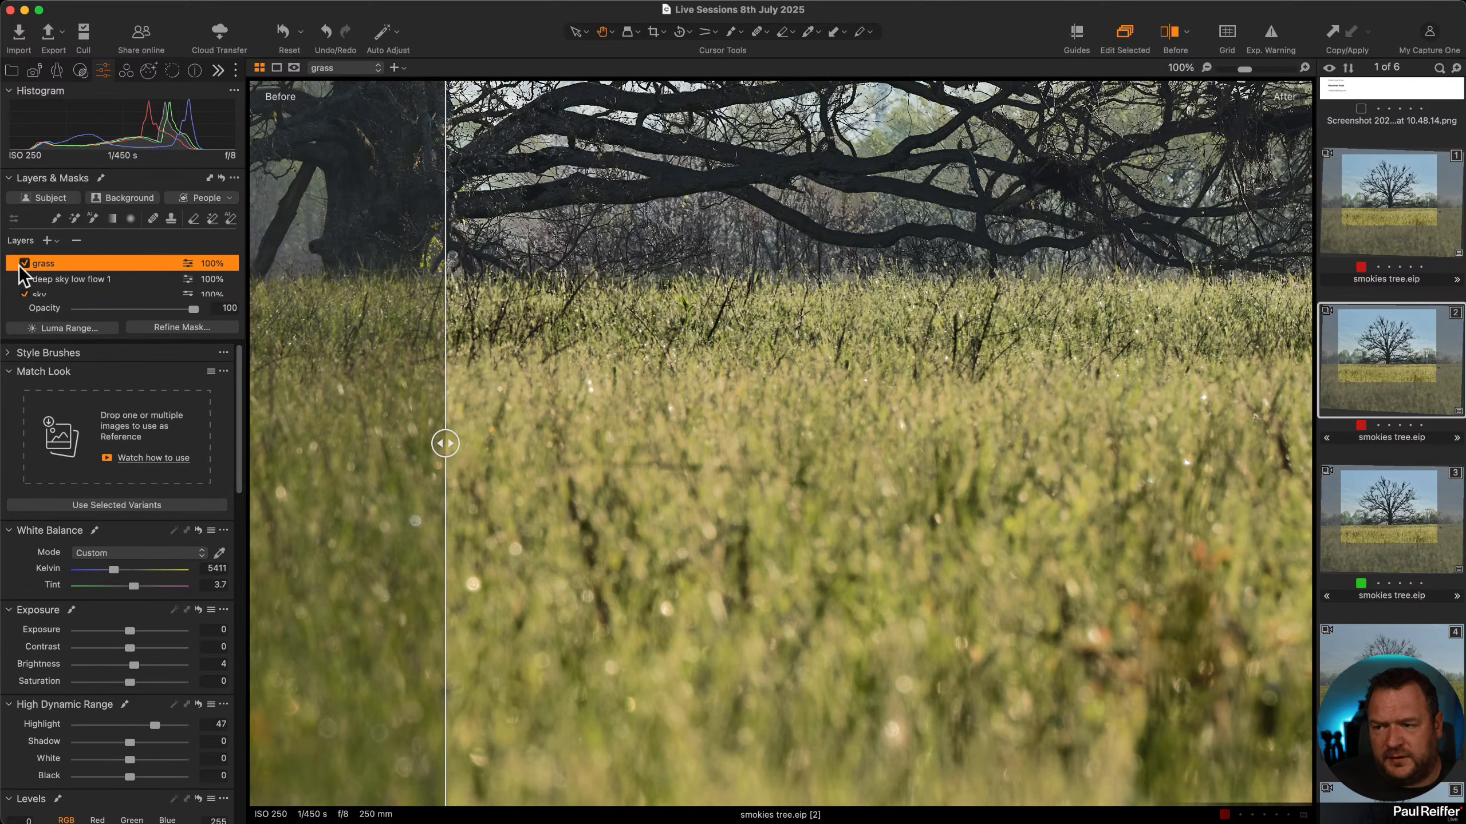
double_click(836, 410)
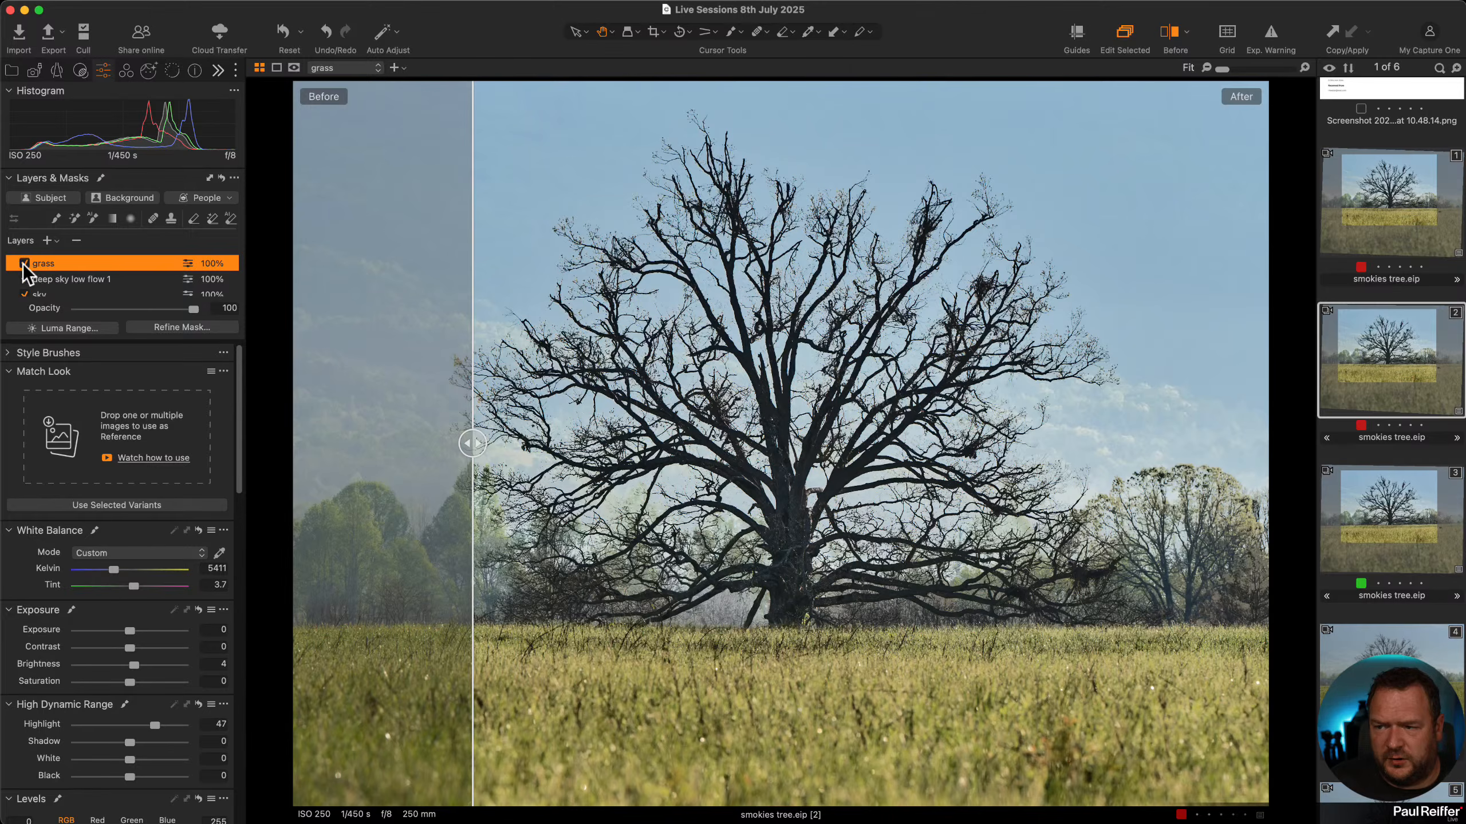
click(24, 264)
click(24, 264)
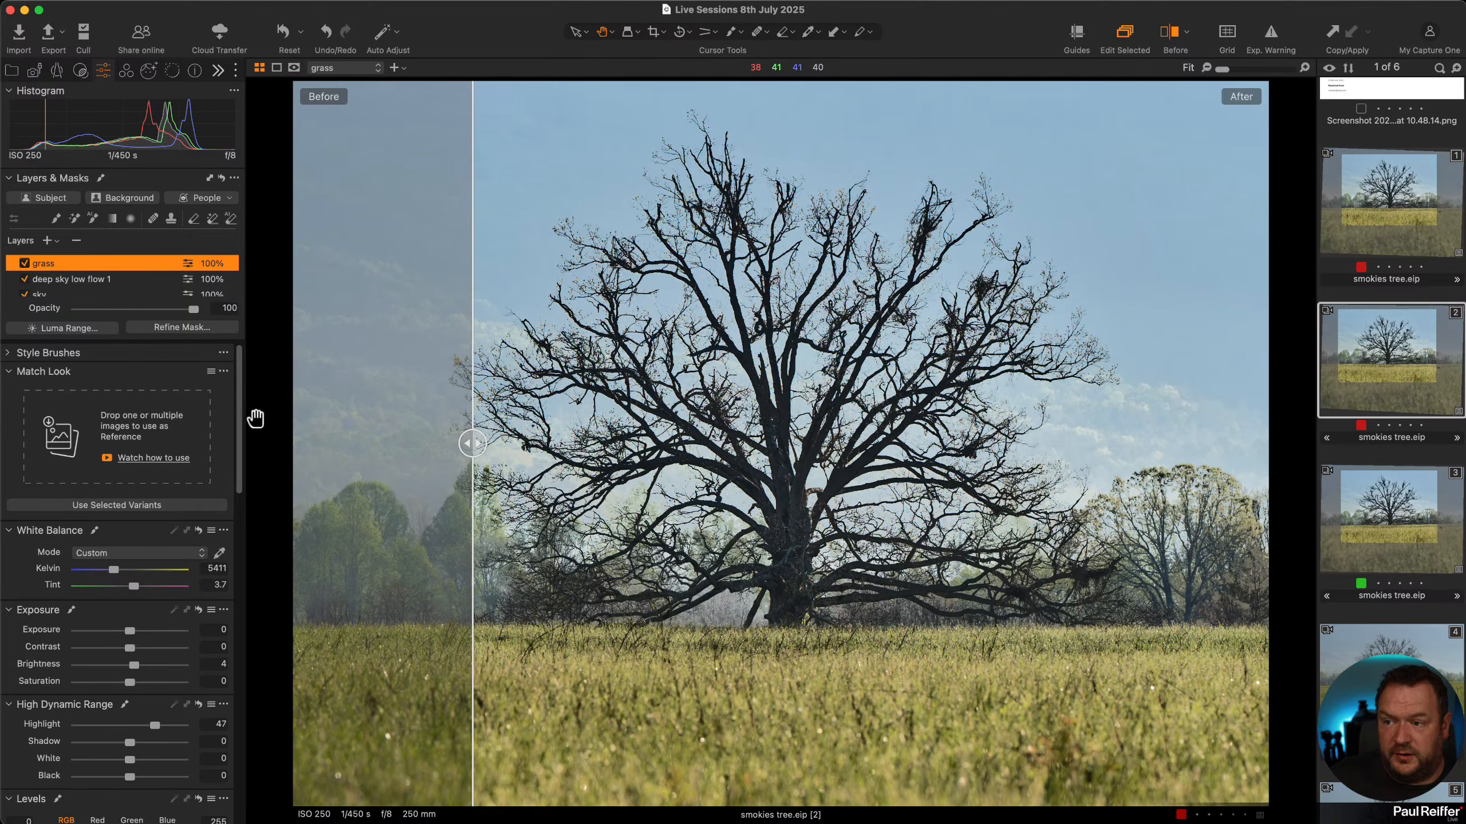
Switch the deep sky low flow 1 layer off and on, and view its mask as a colour overlay and in grayscale.
click(22, 278)
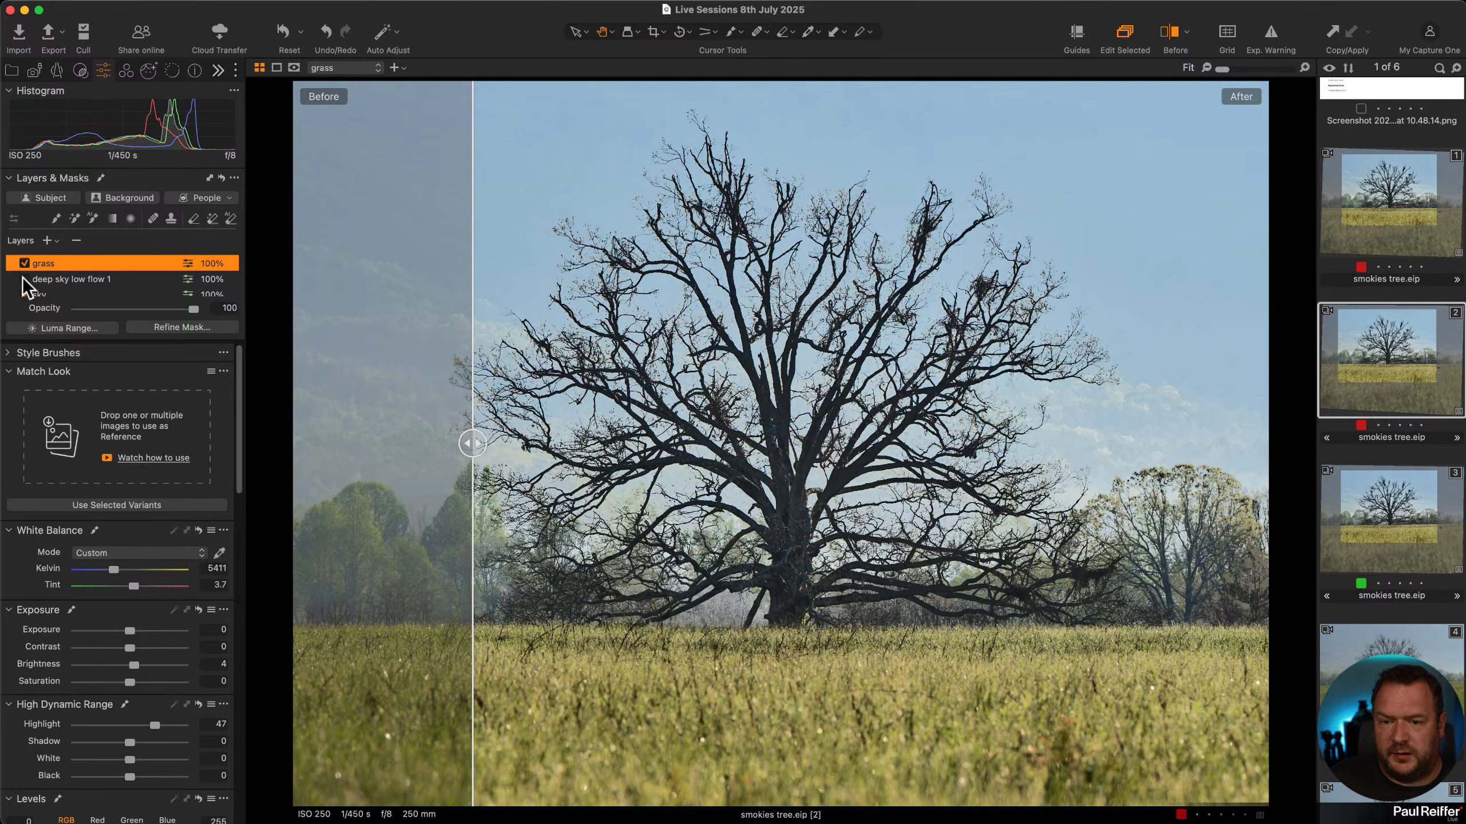
click(23, 278)
click(58, 280)
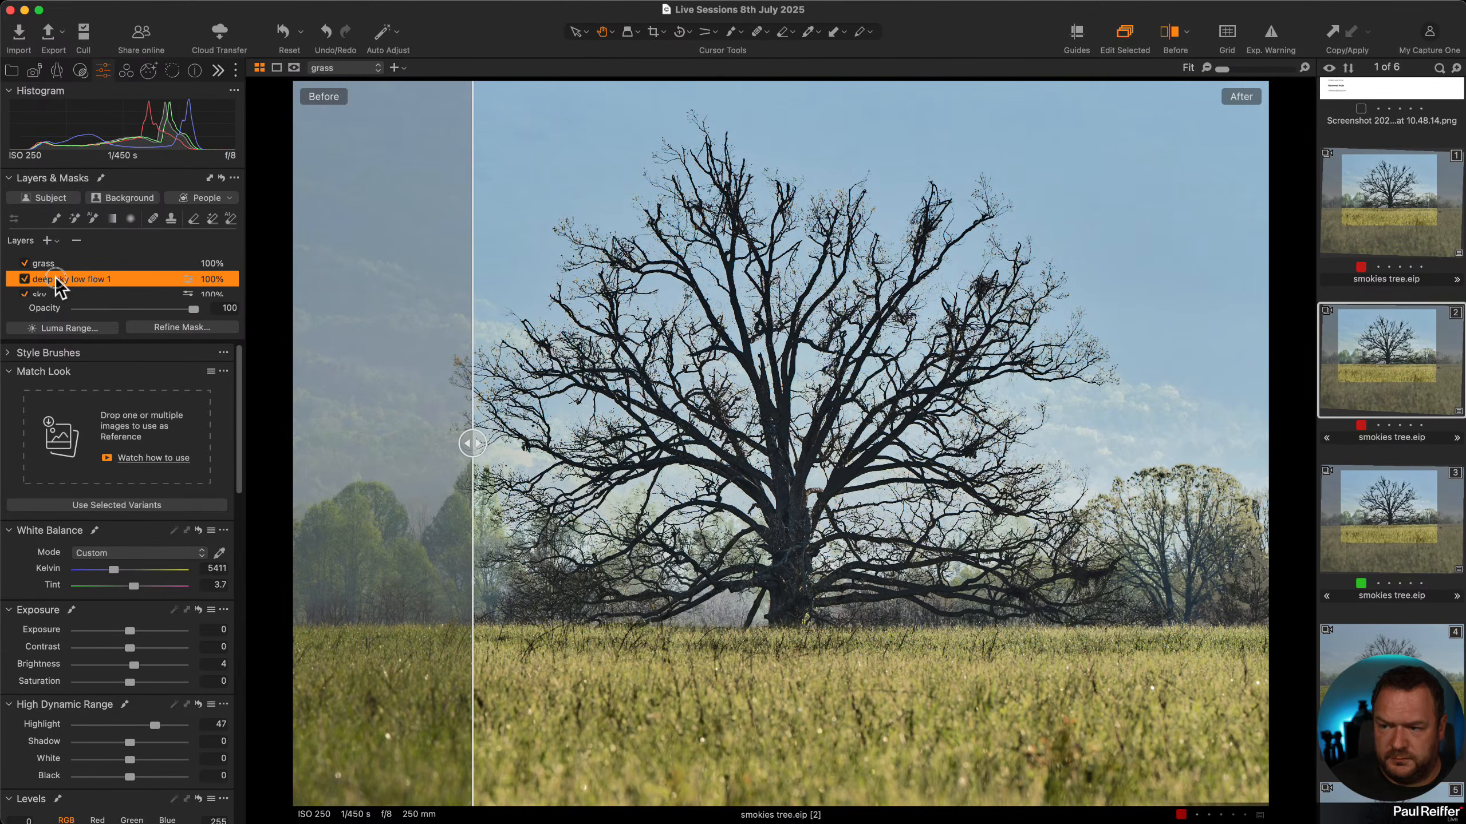
key(m)
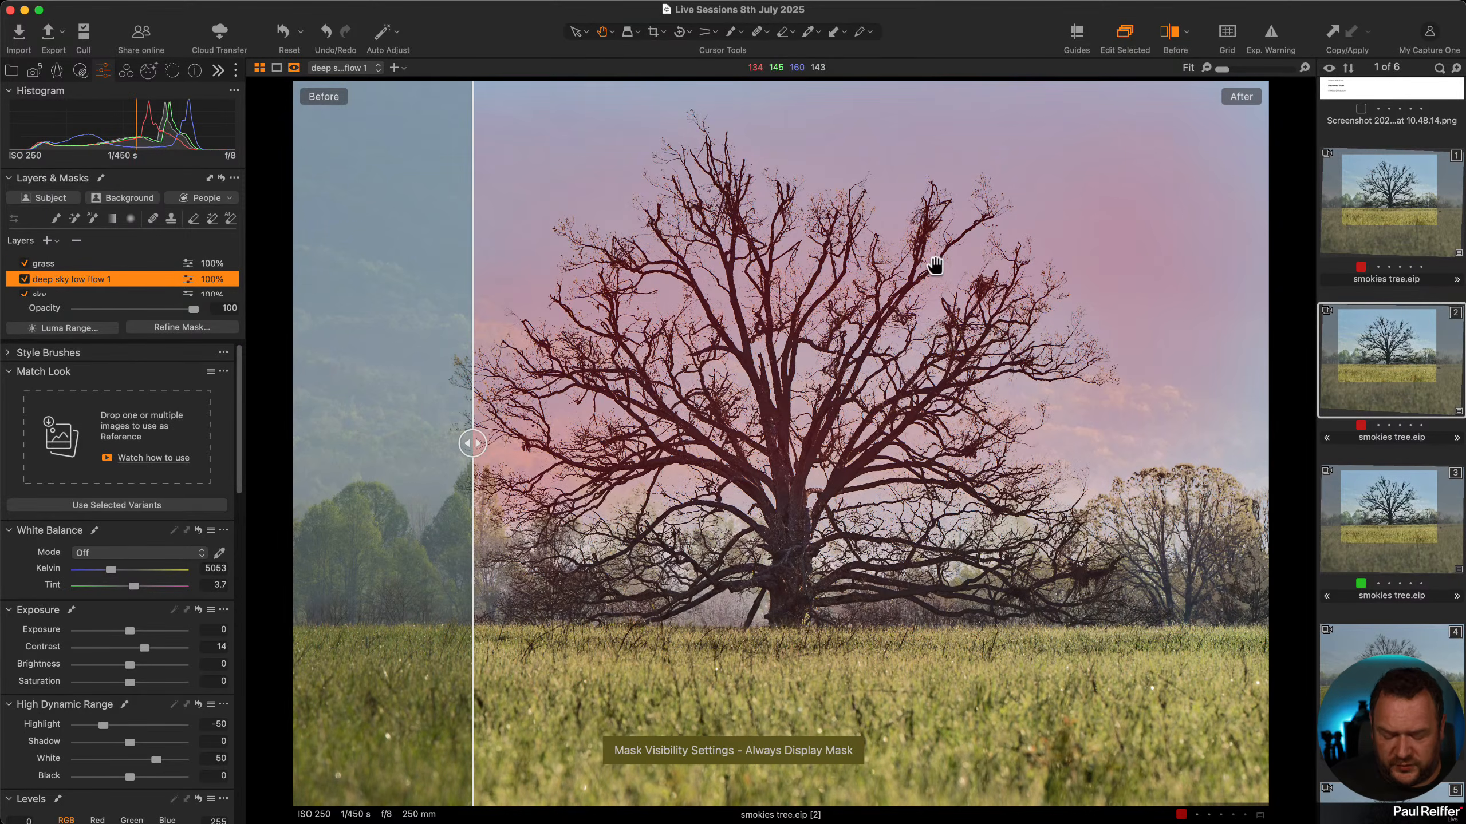
key(alt+m)
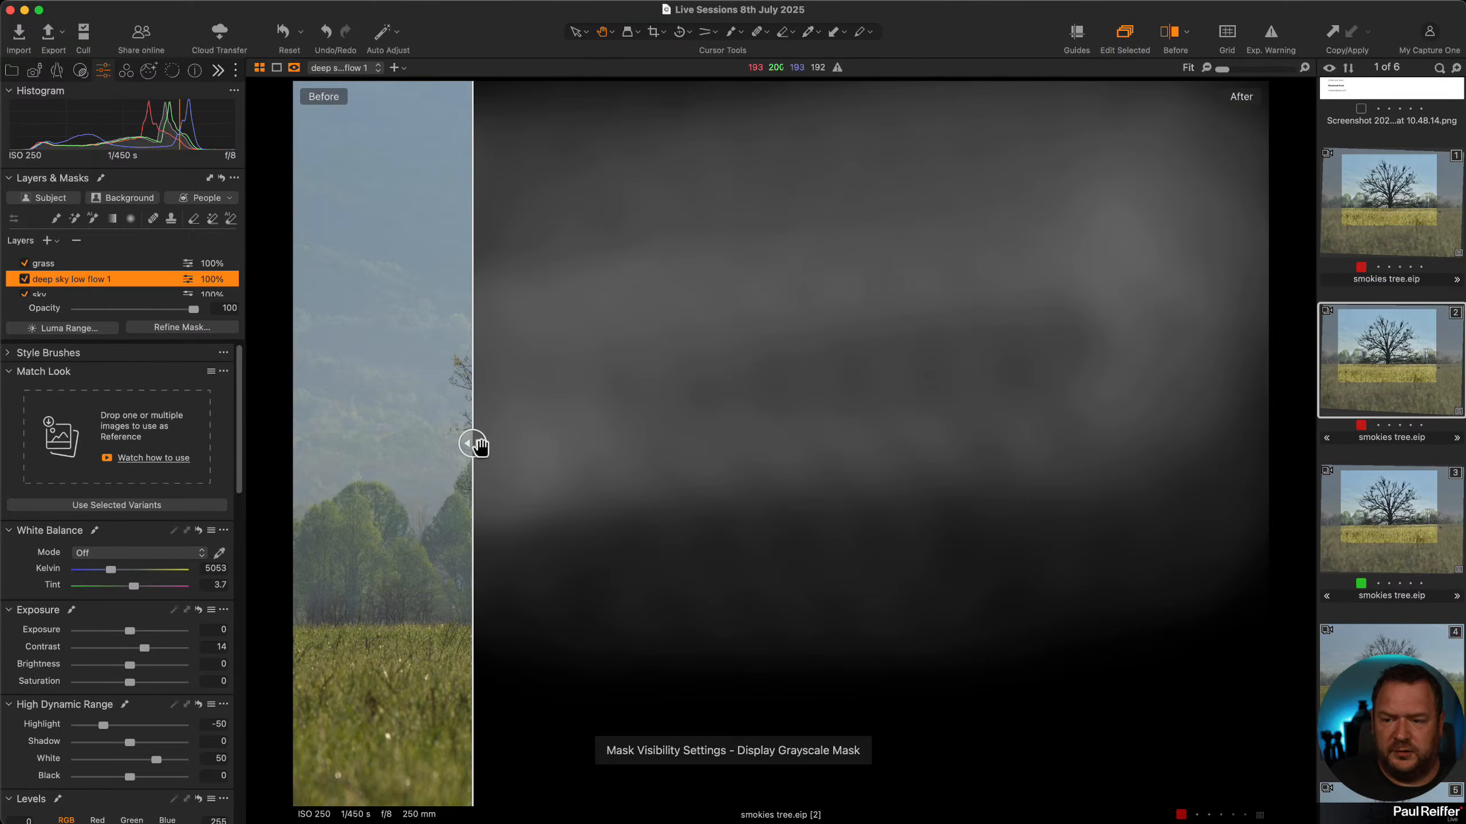
Show only the edited side of variant 2, and view the sky layer's mask in grayscale before hiding it again.
drag(473, 443, 69, 456)
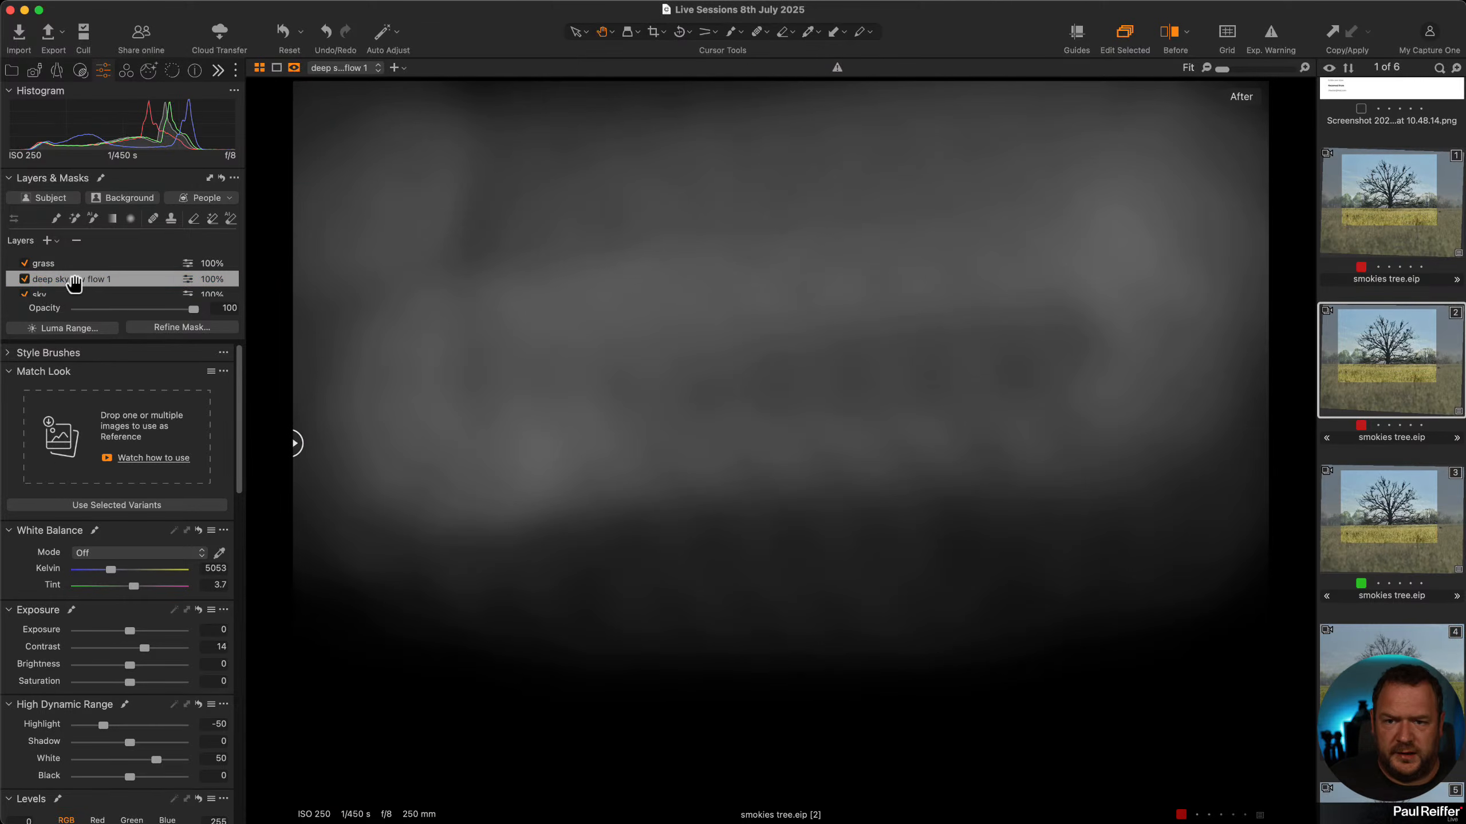
click(46, 291)
key(m)
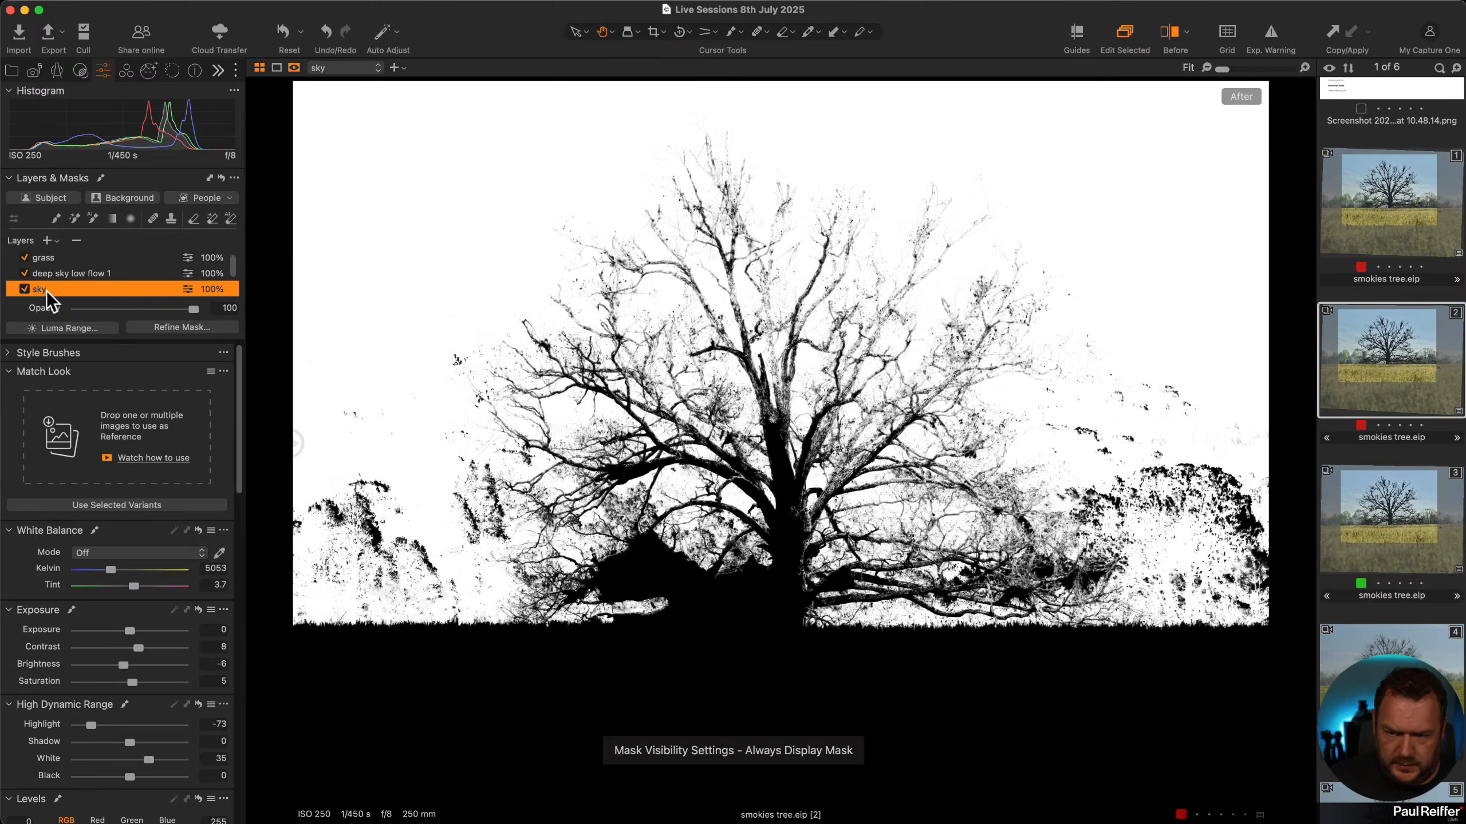
key(m)
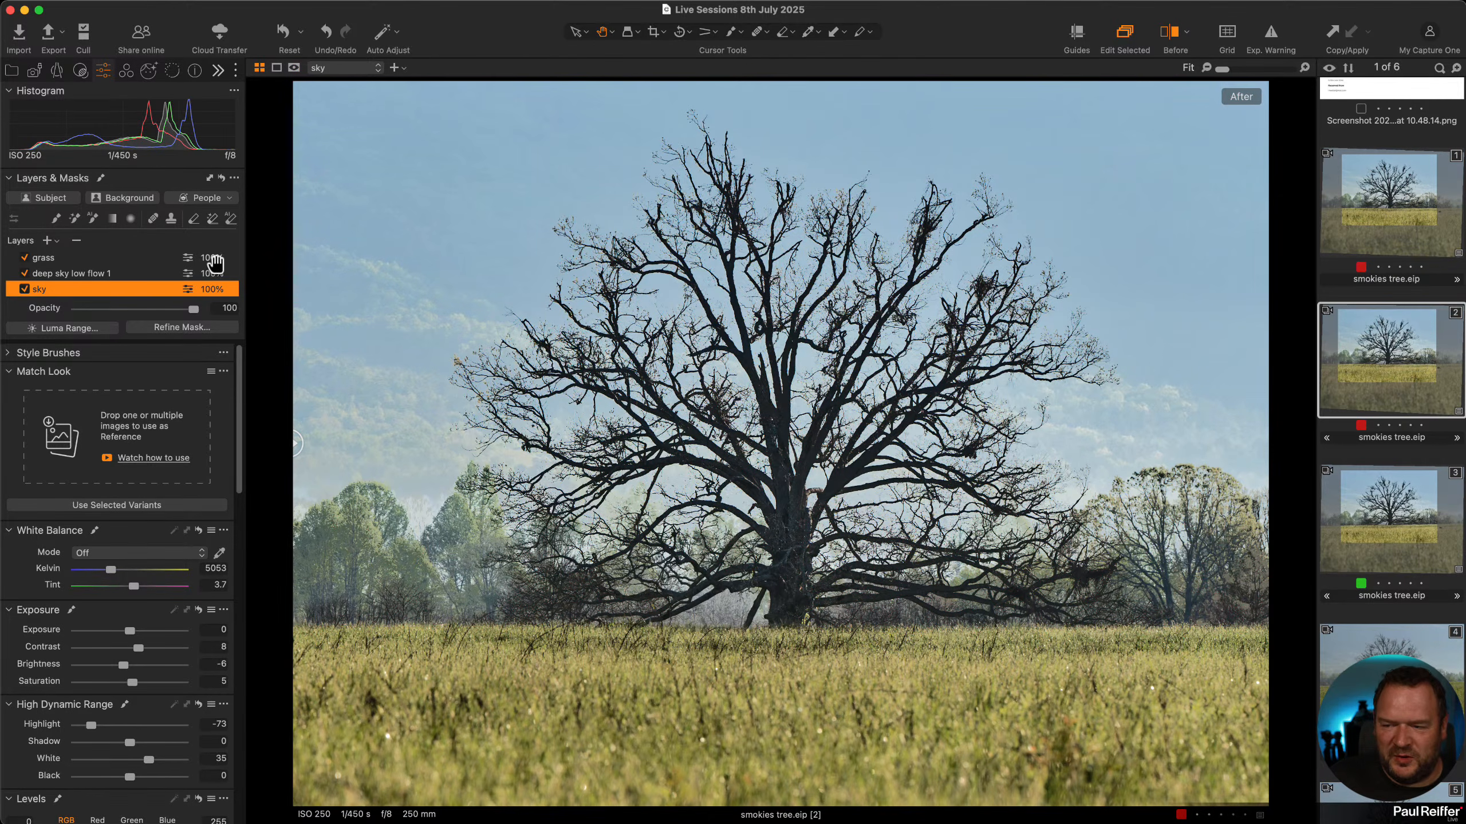
Select the tree layer, view its mask as a colour overlay, and review its Exposure and High Dynamic Range settings with the mask hidden.
scroll(157, 287, down, 1)
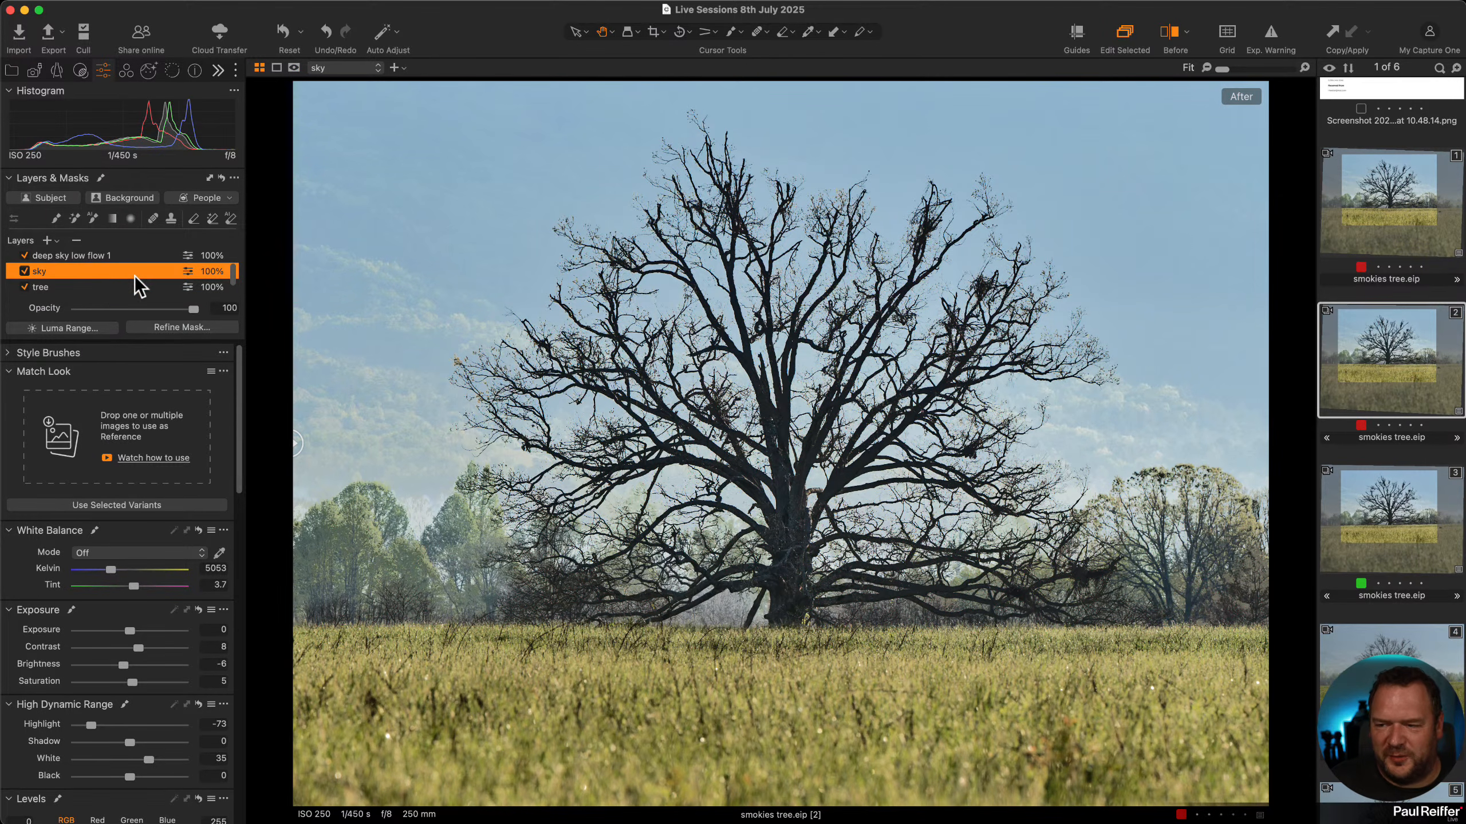
click(101, 287)
key(m)
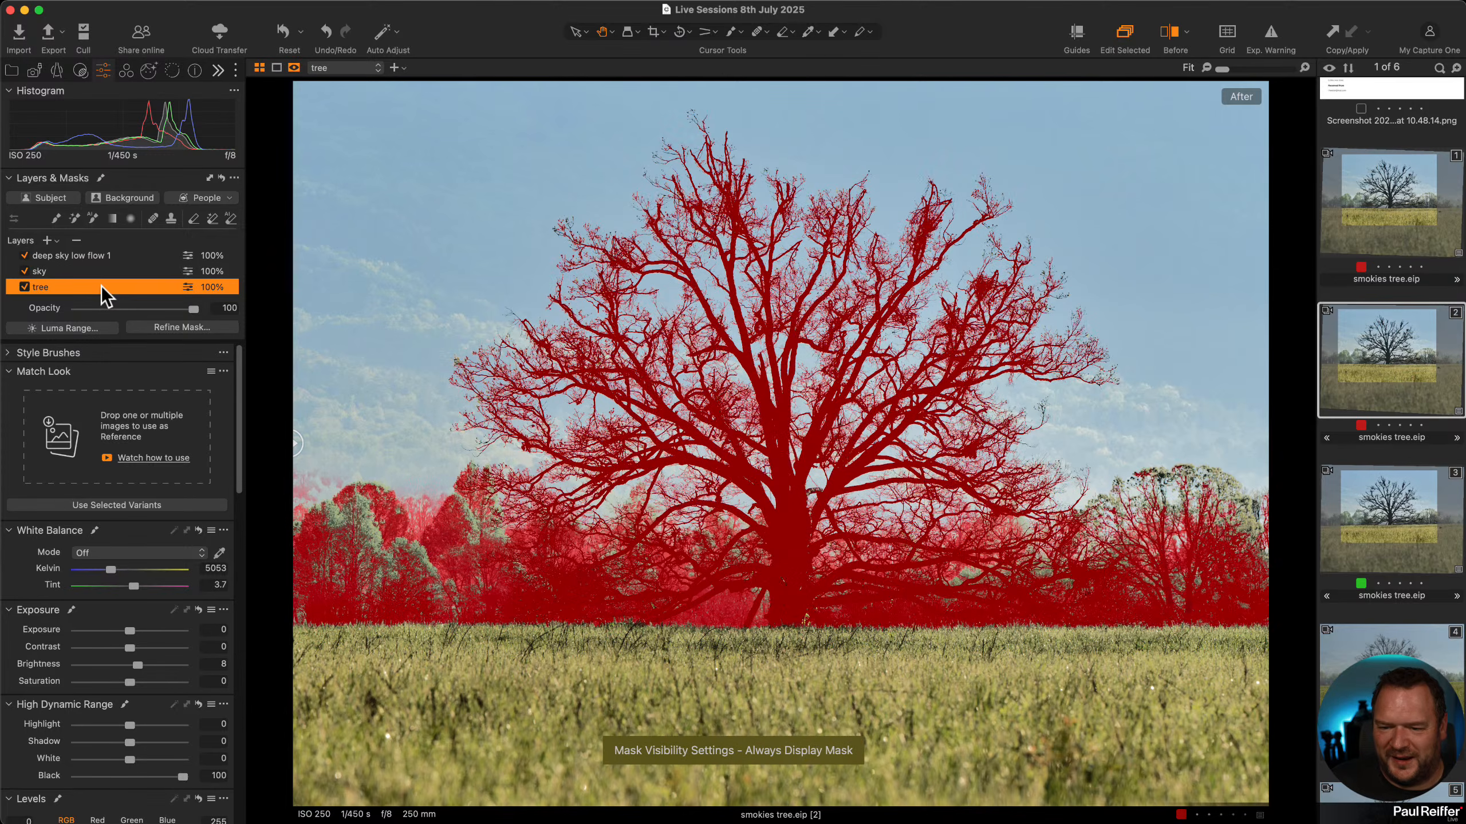
key(m)
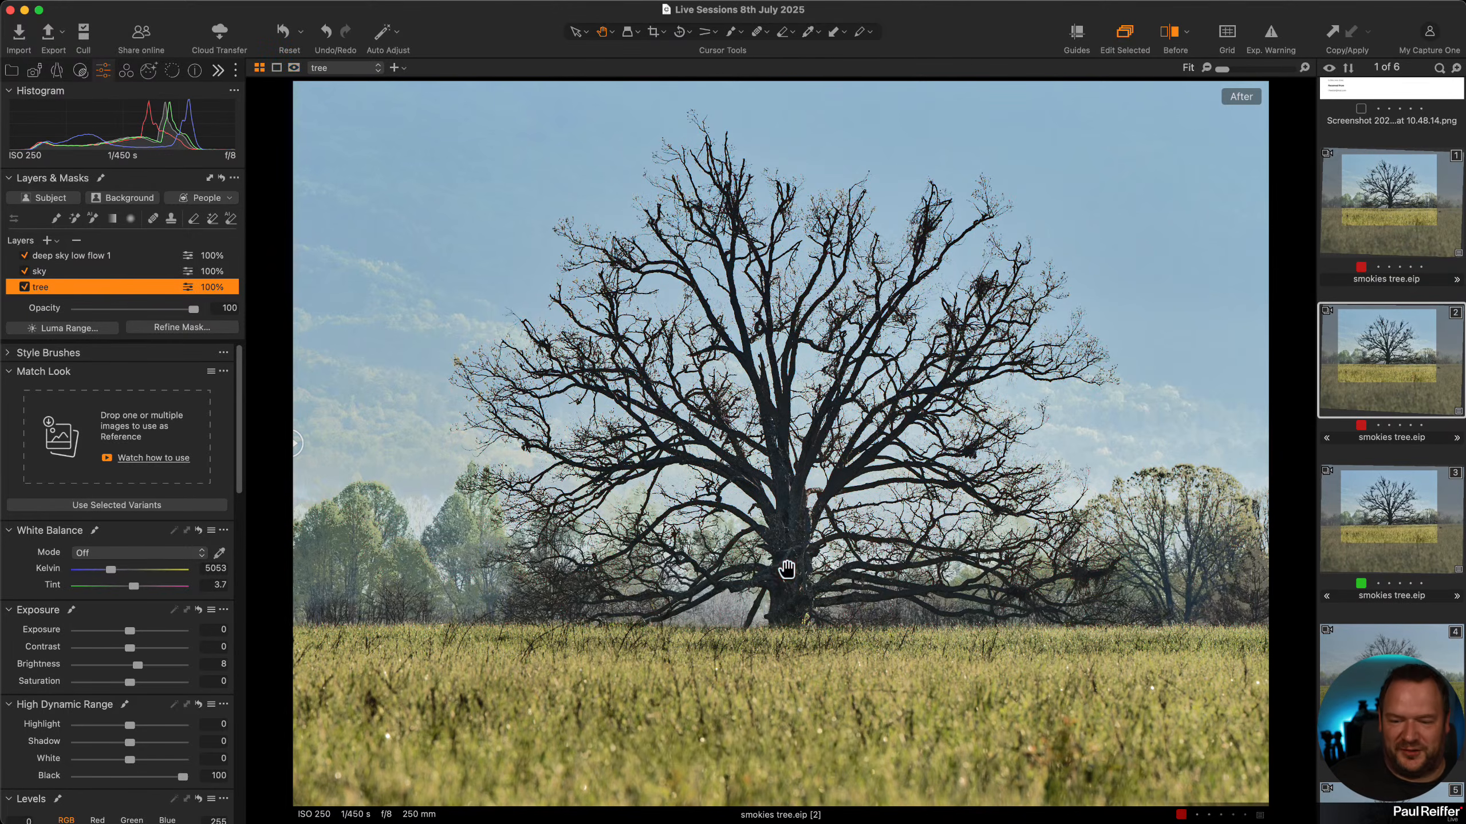
key(m)
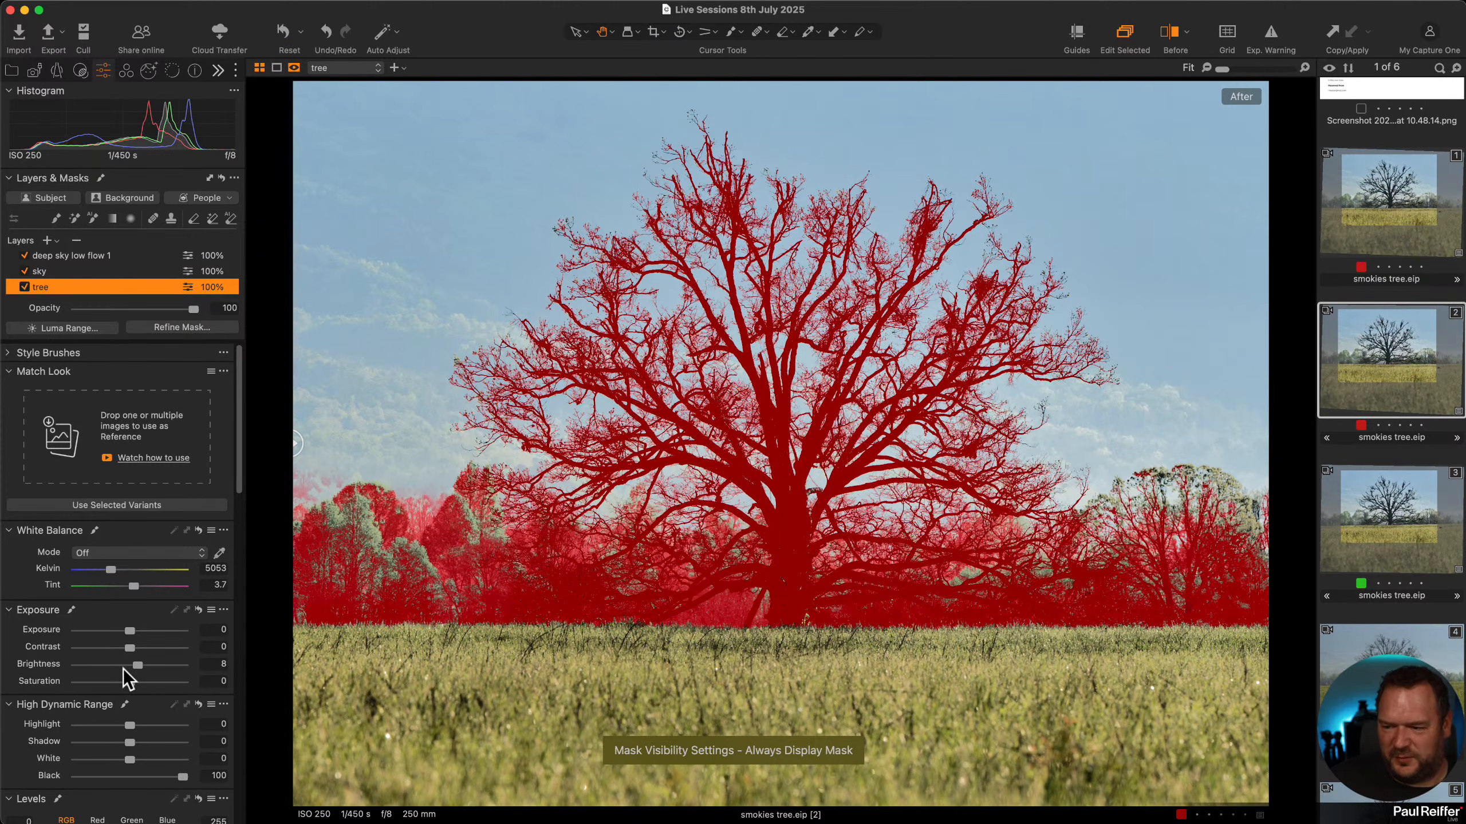
scroll(165, 659, down, 5)
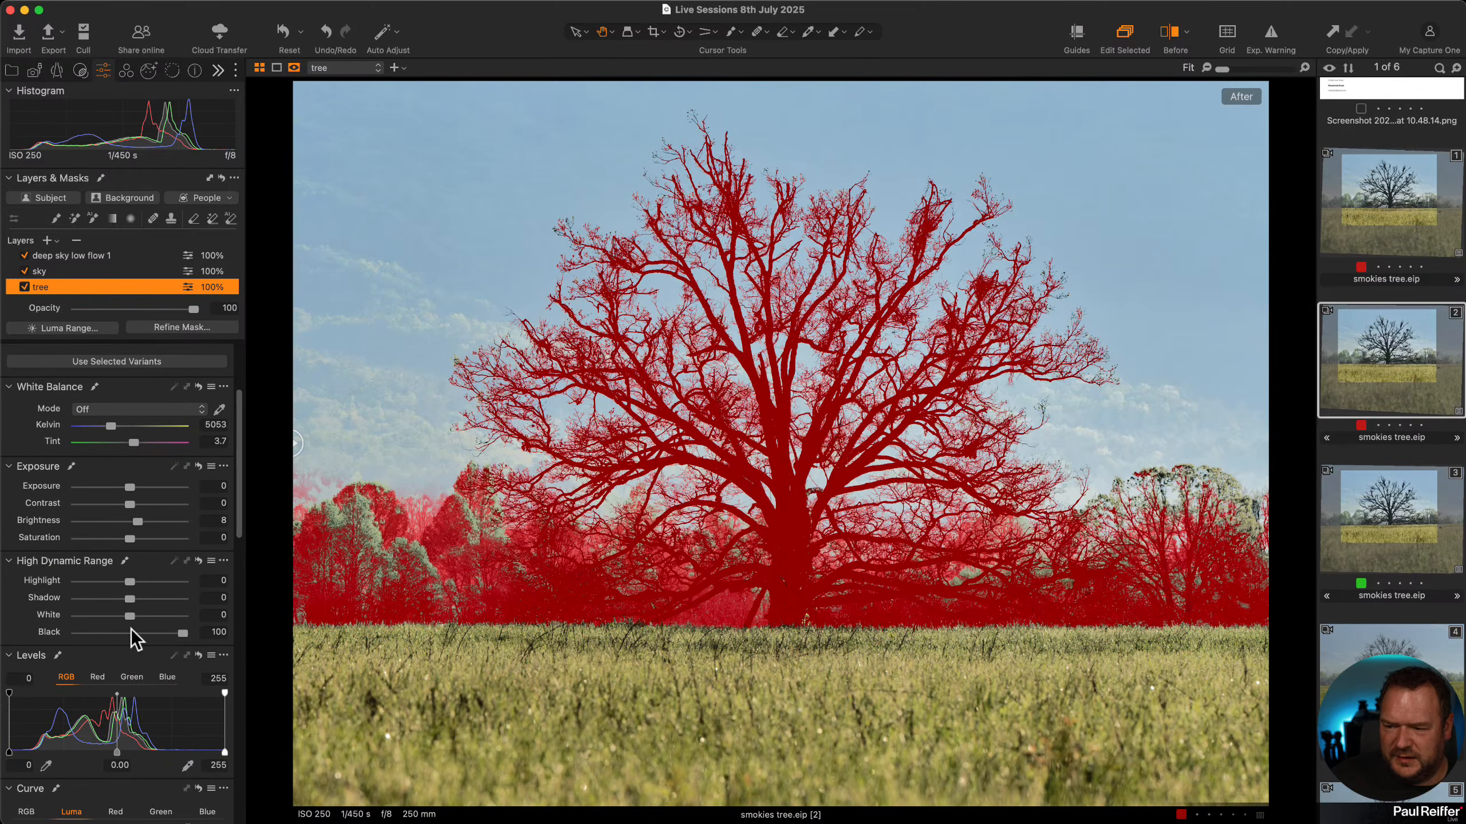
key(m)
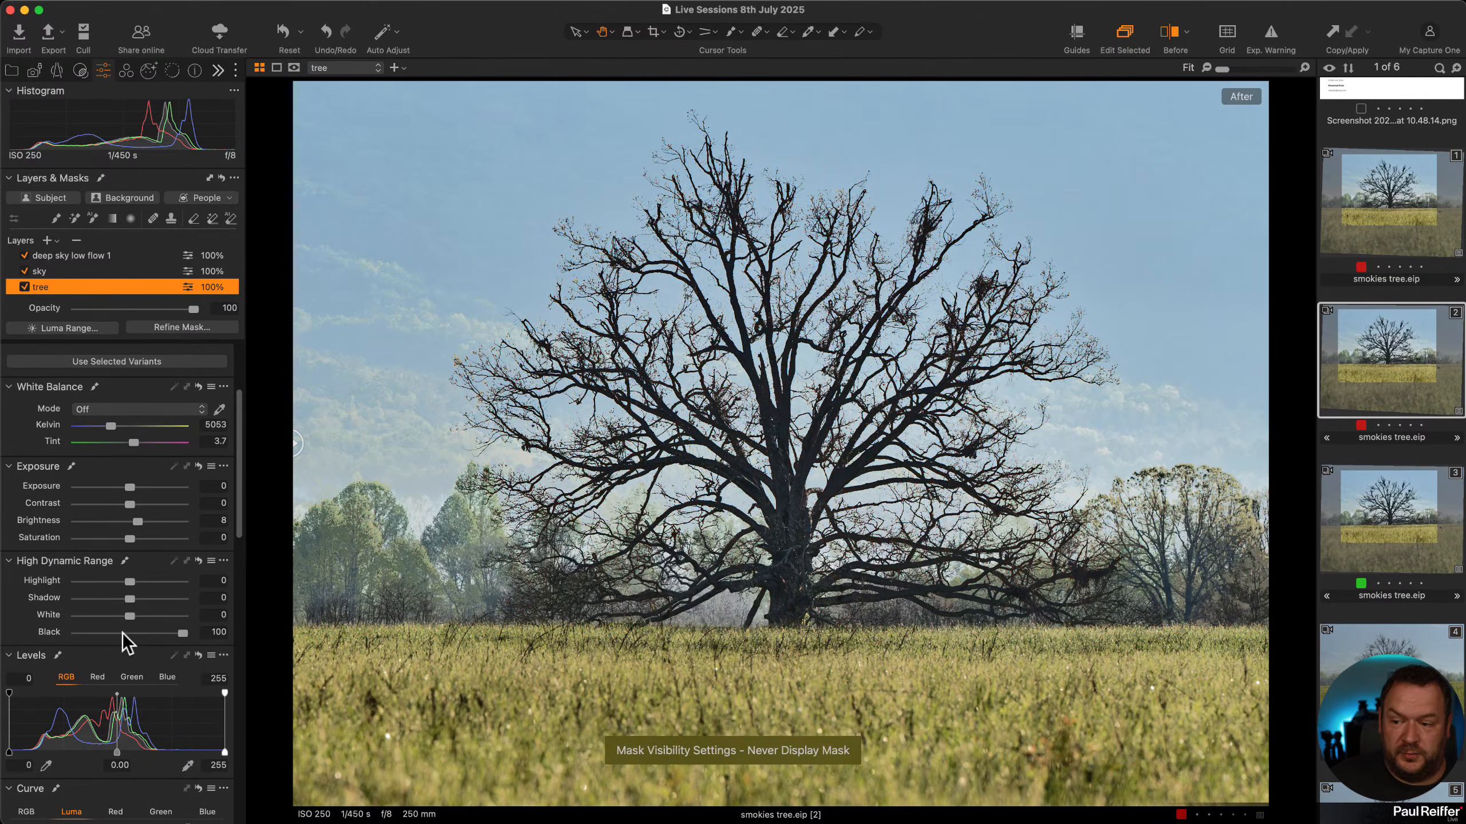
click(55, 632)
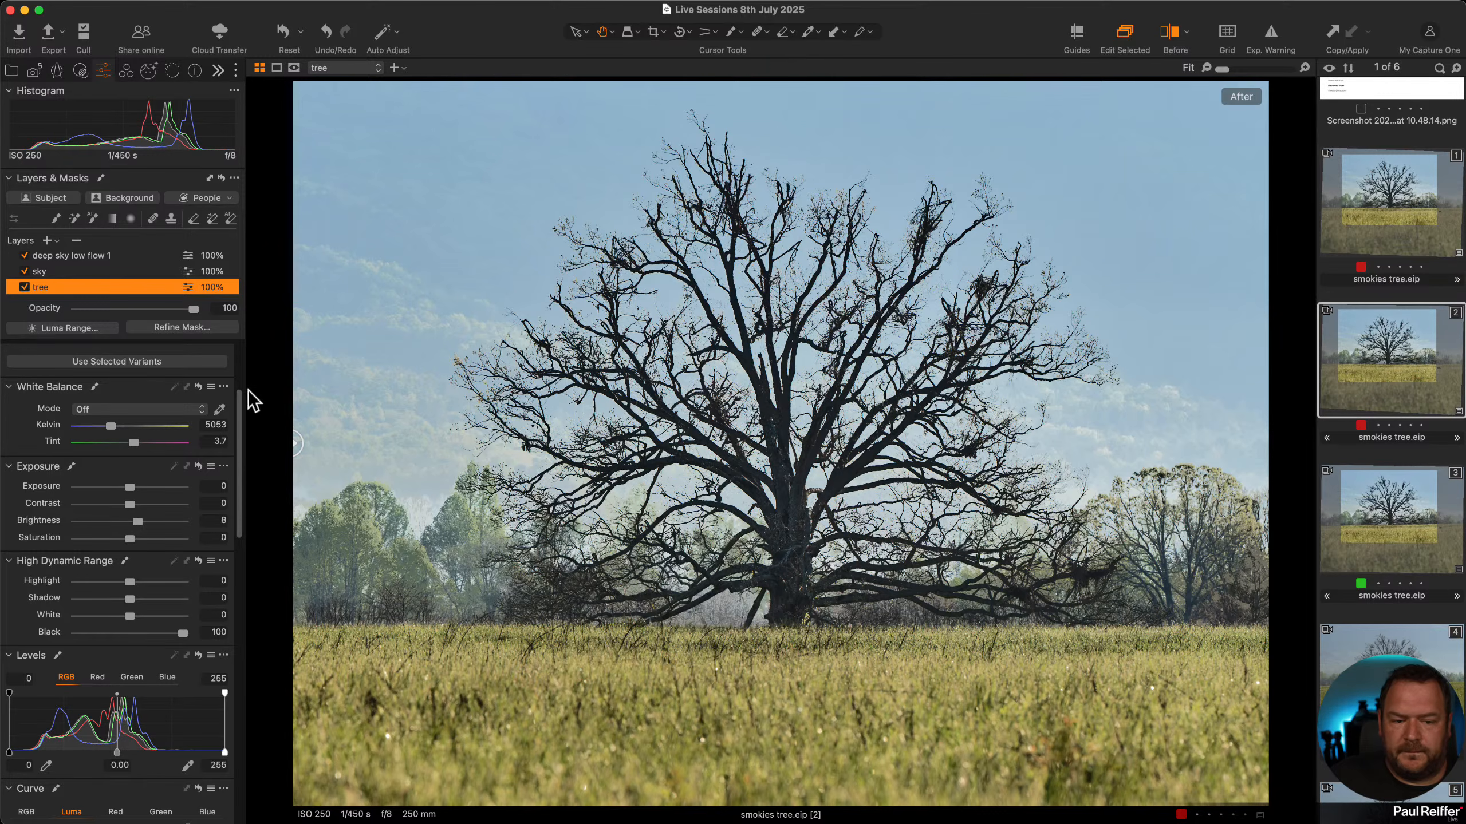
Examine the Image Layer's Luma curve points, and compare the photo with the curve reset and restored.
scroll(180, 386, down, 1)
scroll(121, 288, down, 2)
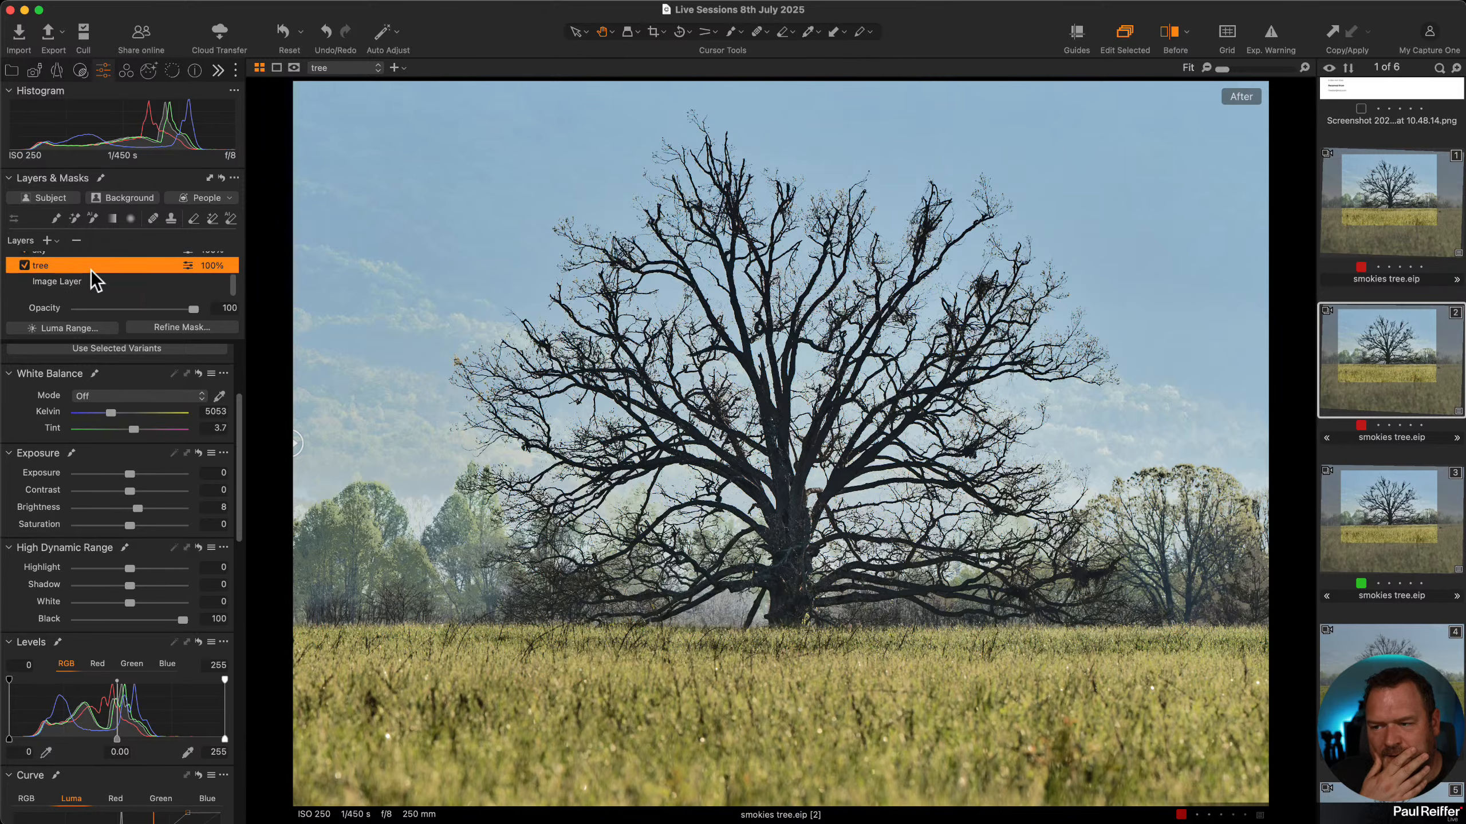
click(93, 281)
scroll(151, 497, down, 5)
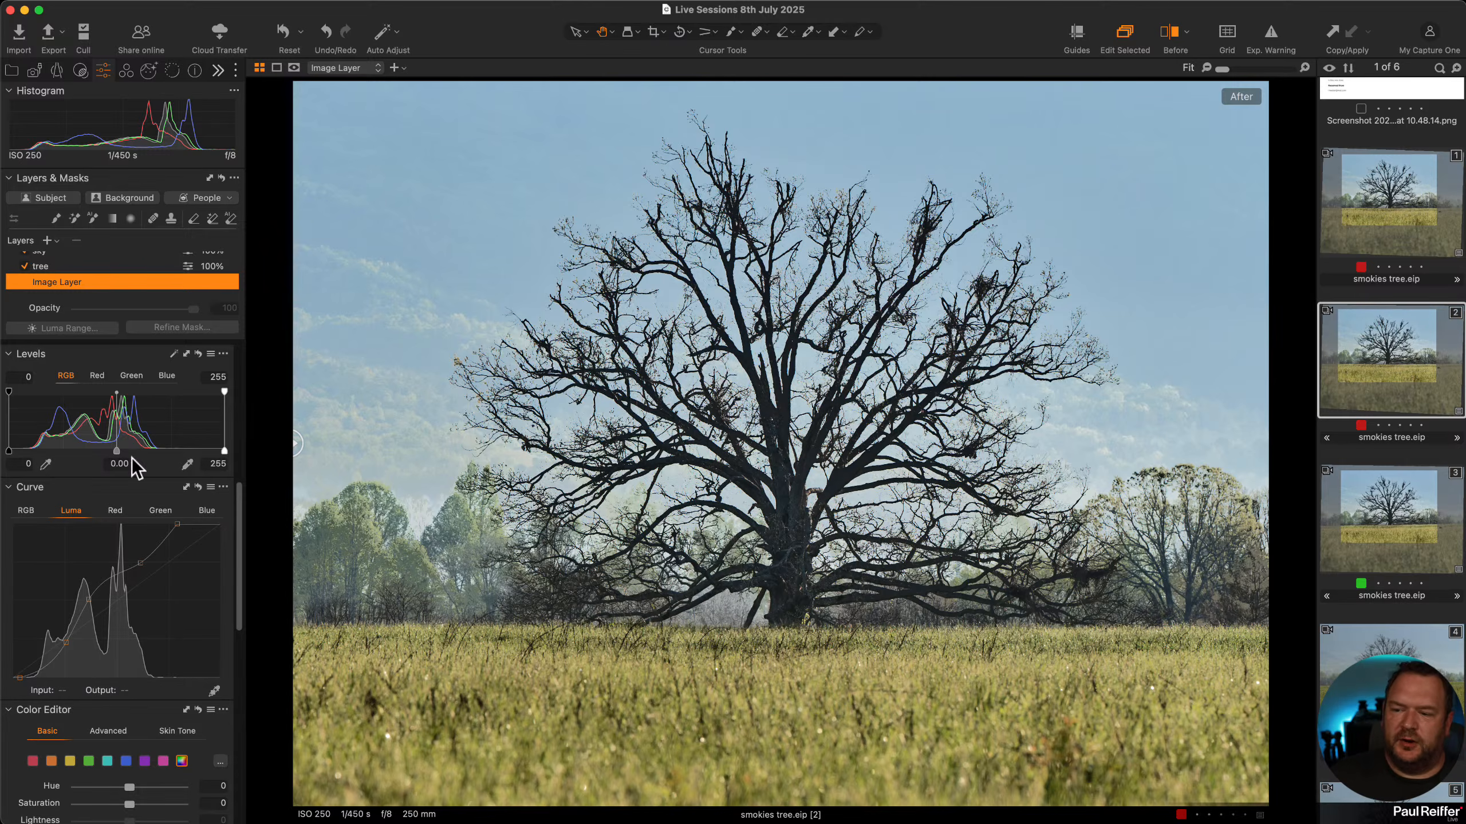
click(198, 487)
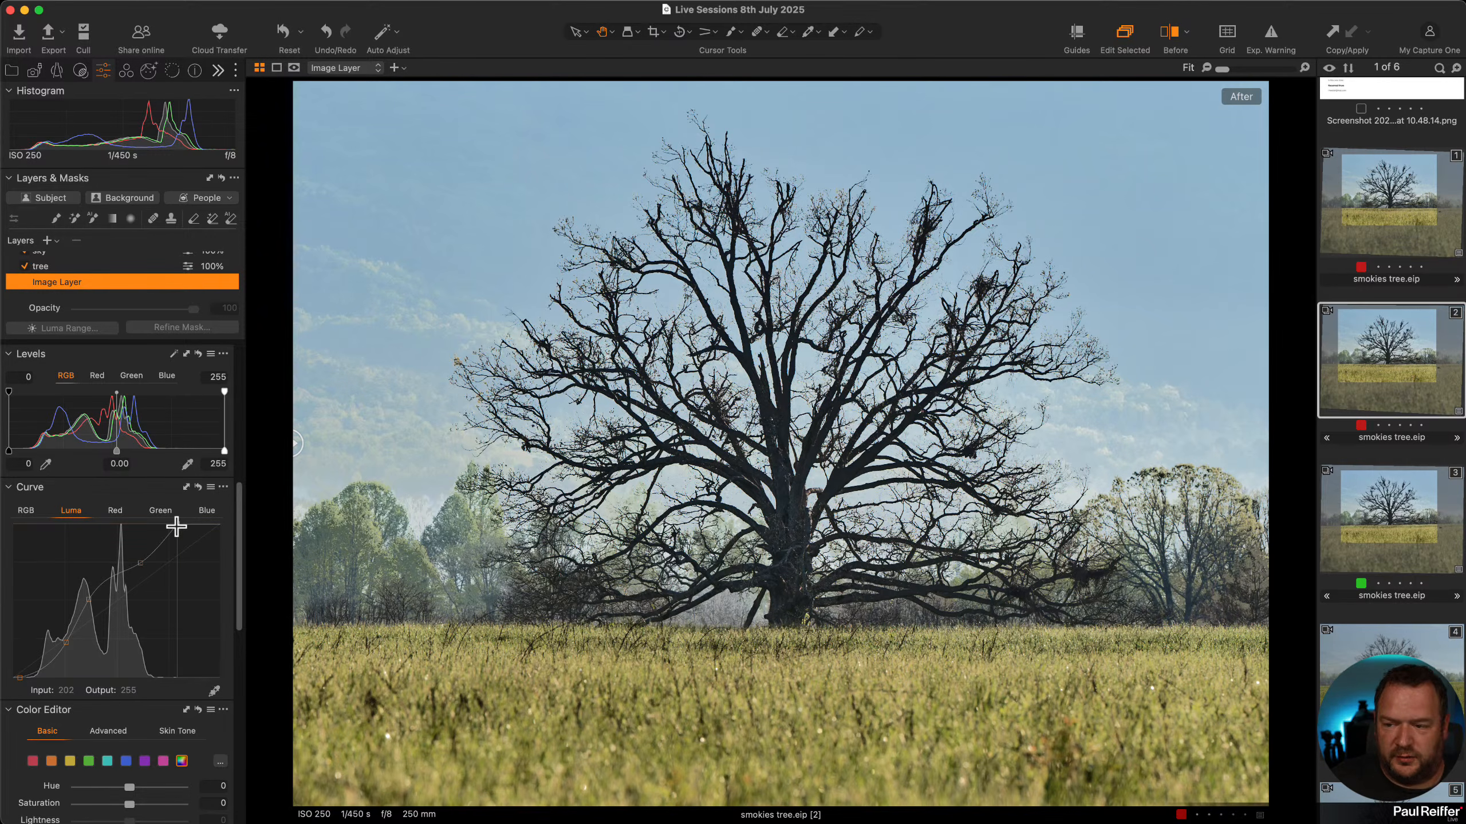
click(141, 563)
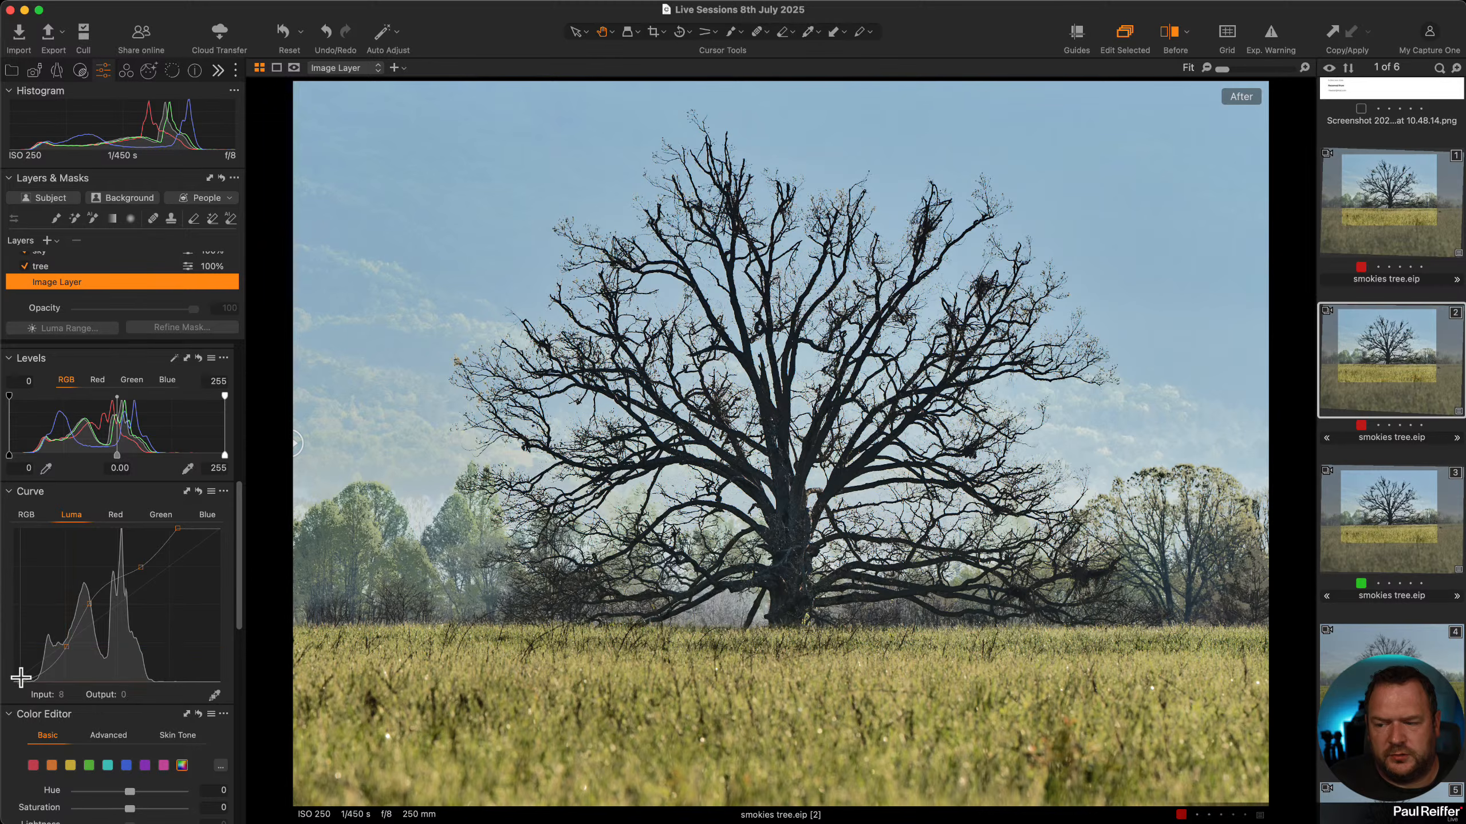
click(198, 490)
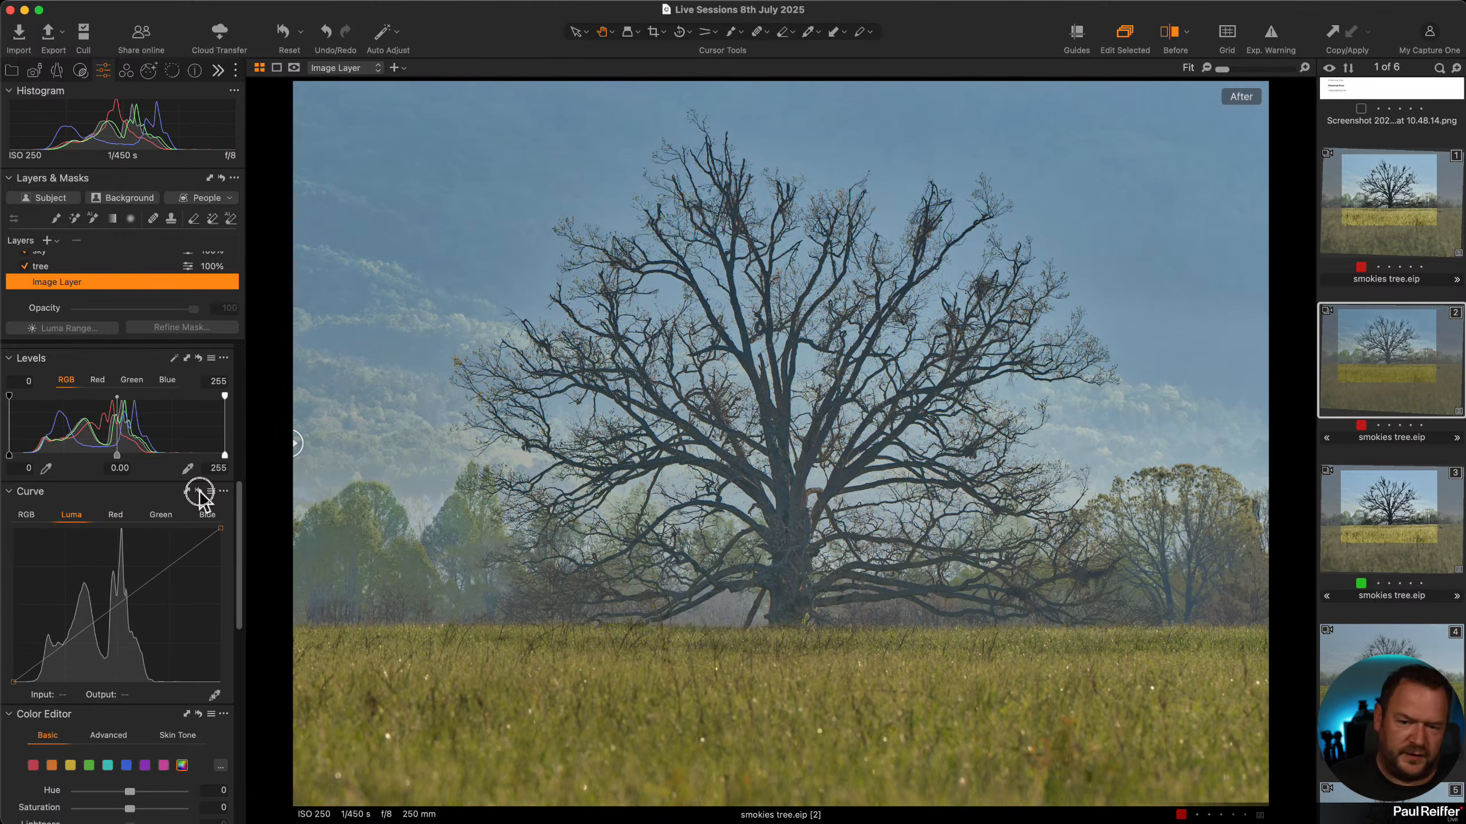
key(super+z)
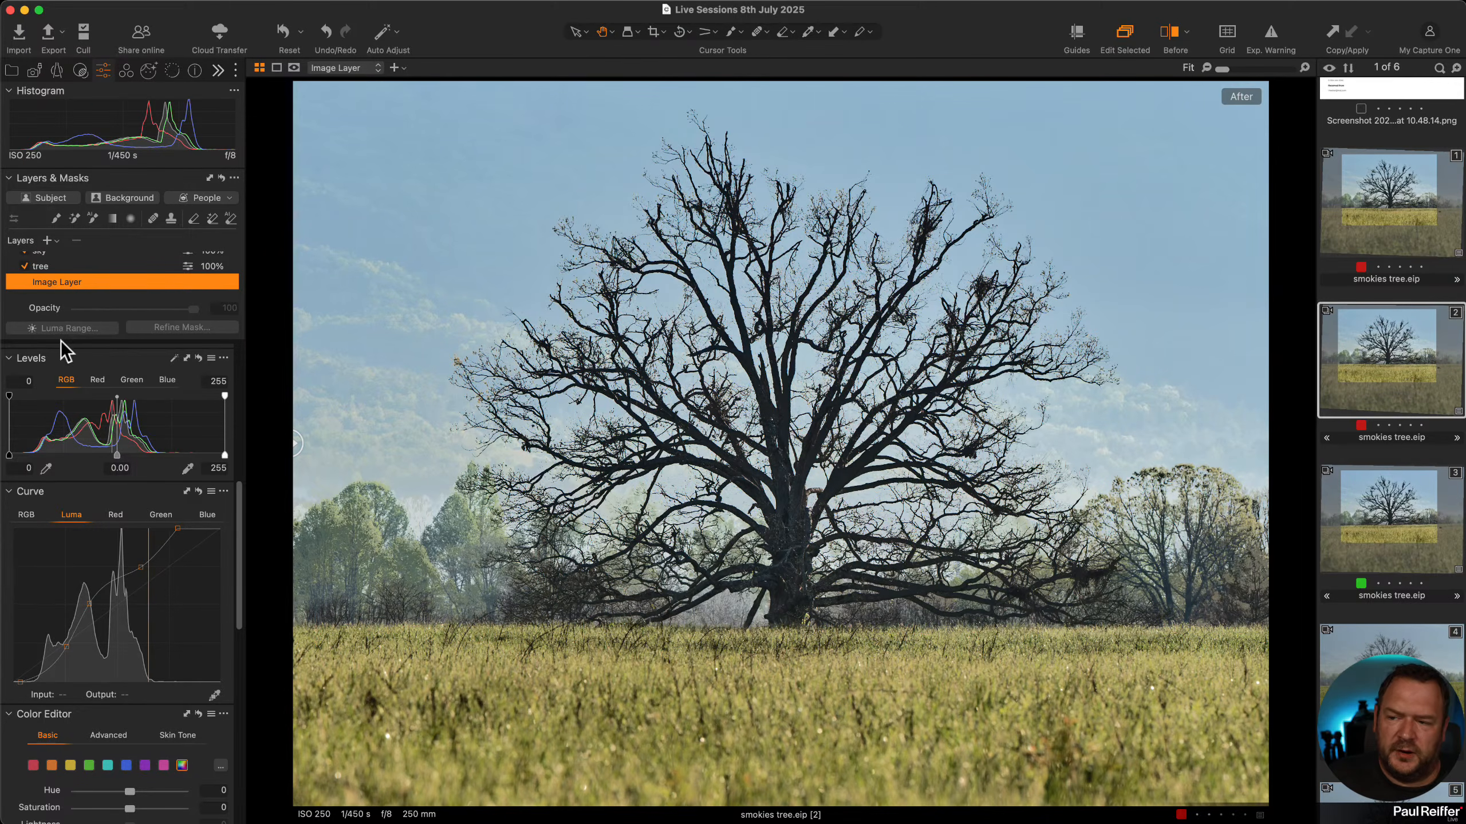
Switch off the tree, sky, deep sky low flow 1 and grass layers so only the Image Layer's edits apply.
click(25, 267)
scroll(40, 271, up, 1)
click(24, 265)
scroll(46, 272, up, 2)
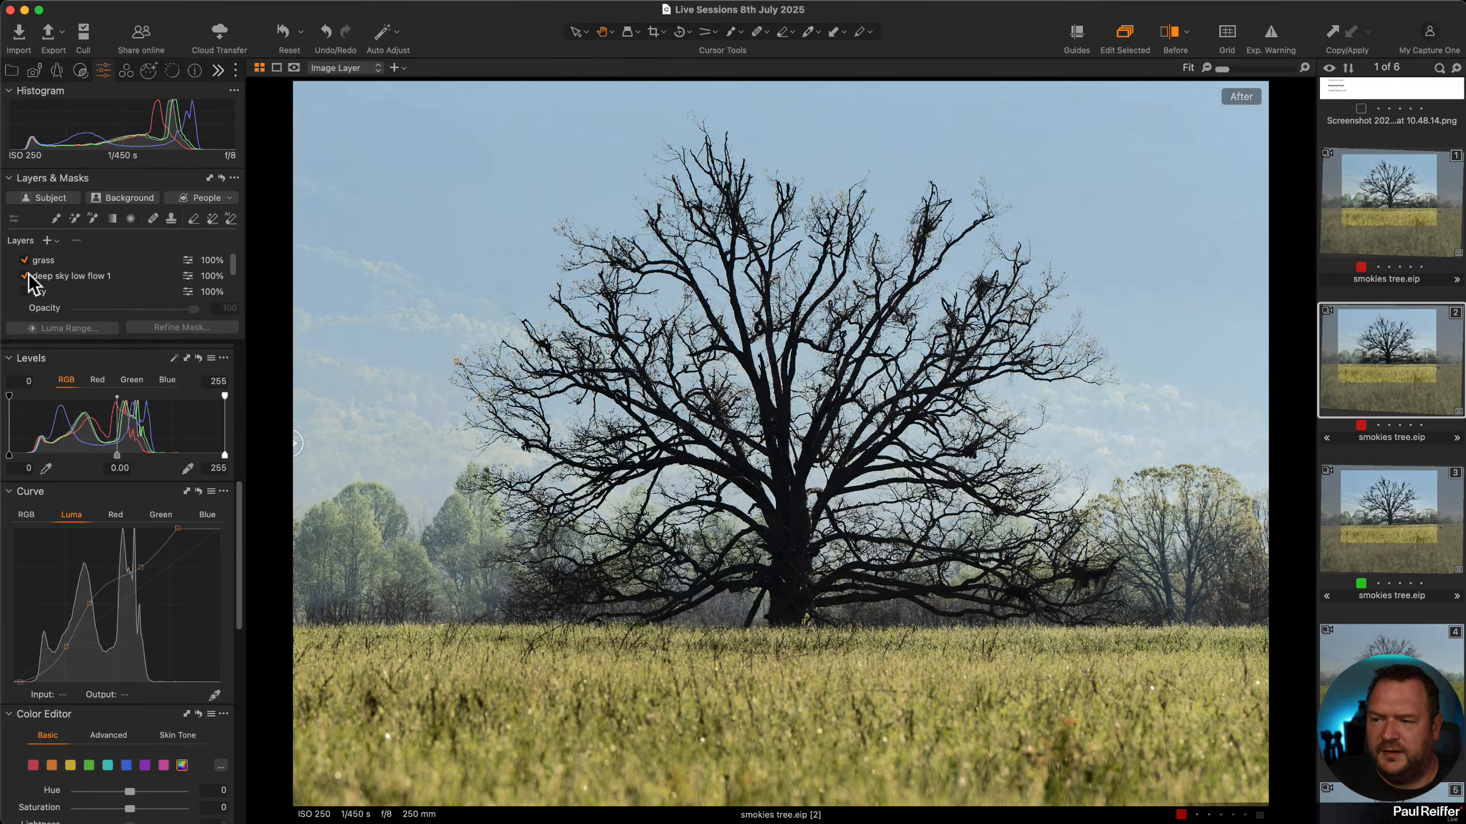
click(25, 278)
click(24, 264)
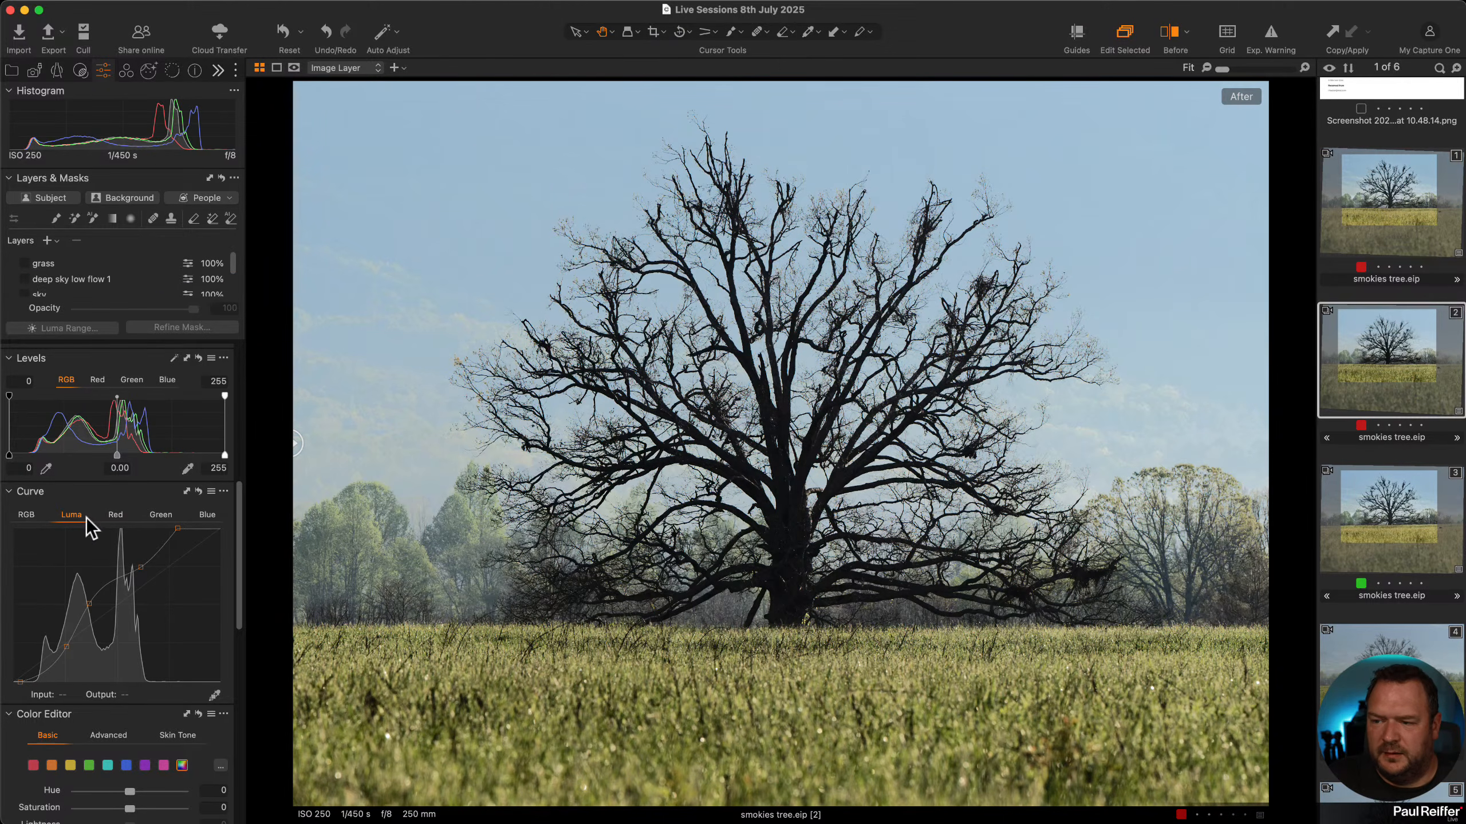
Preview the photo without the Luma curve while the mask layers are off, and bring the curve back.
click(199, 492)
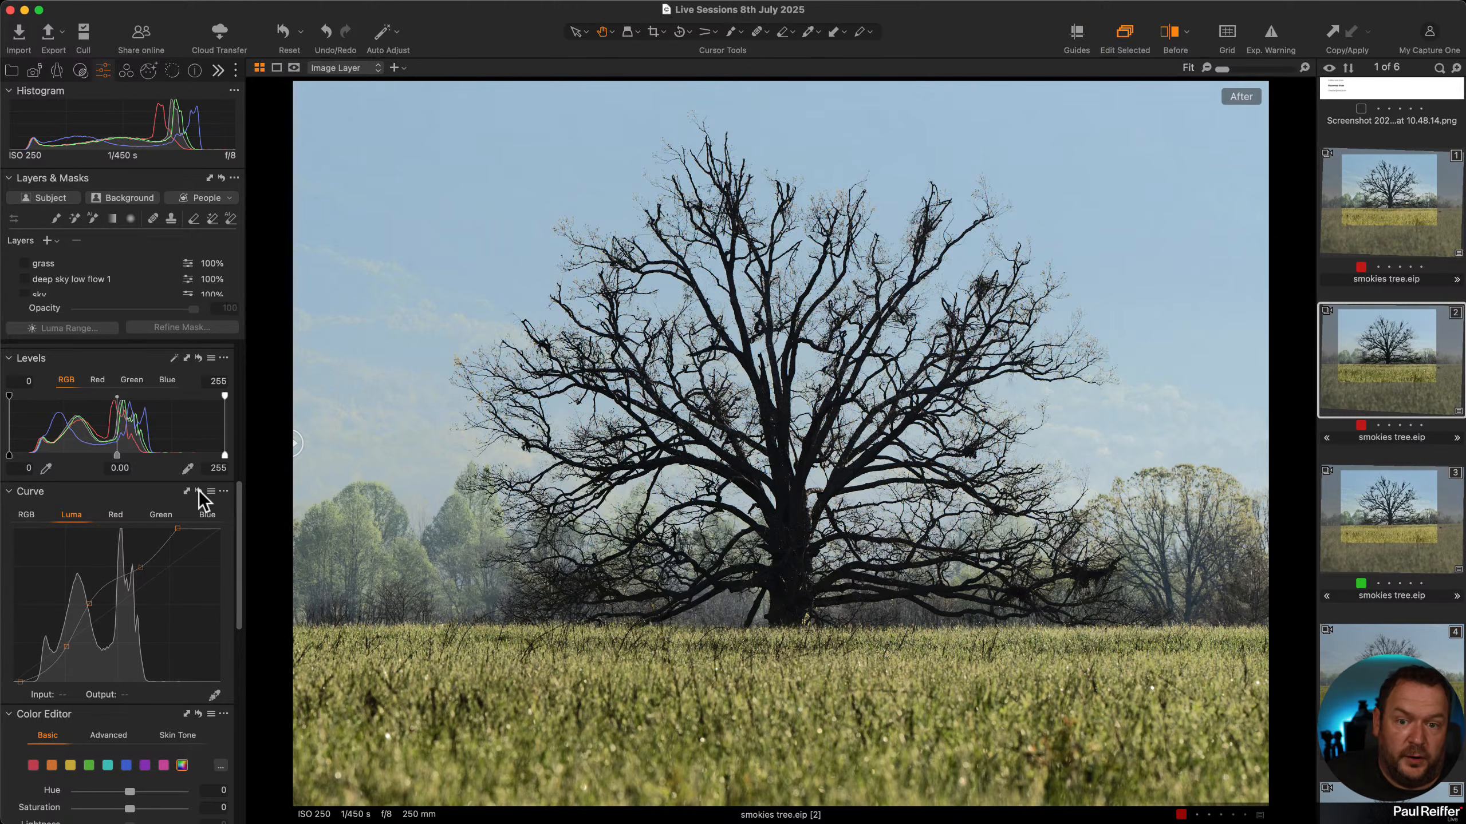
click(199, 492)
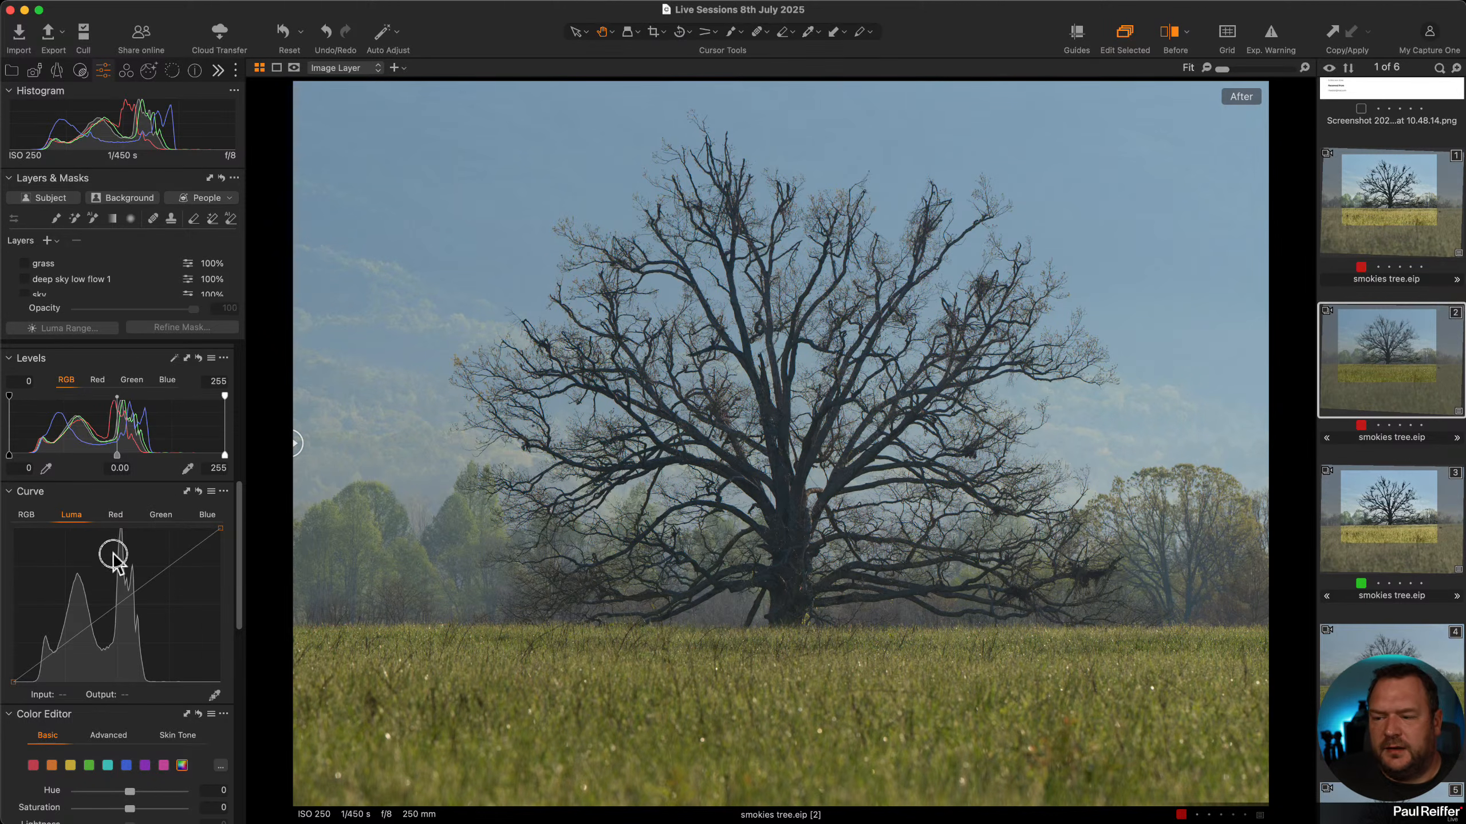
drag(208, 492, 200, 500)
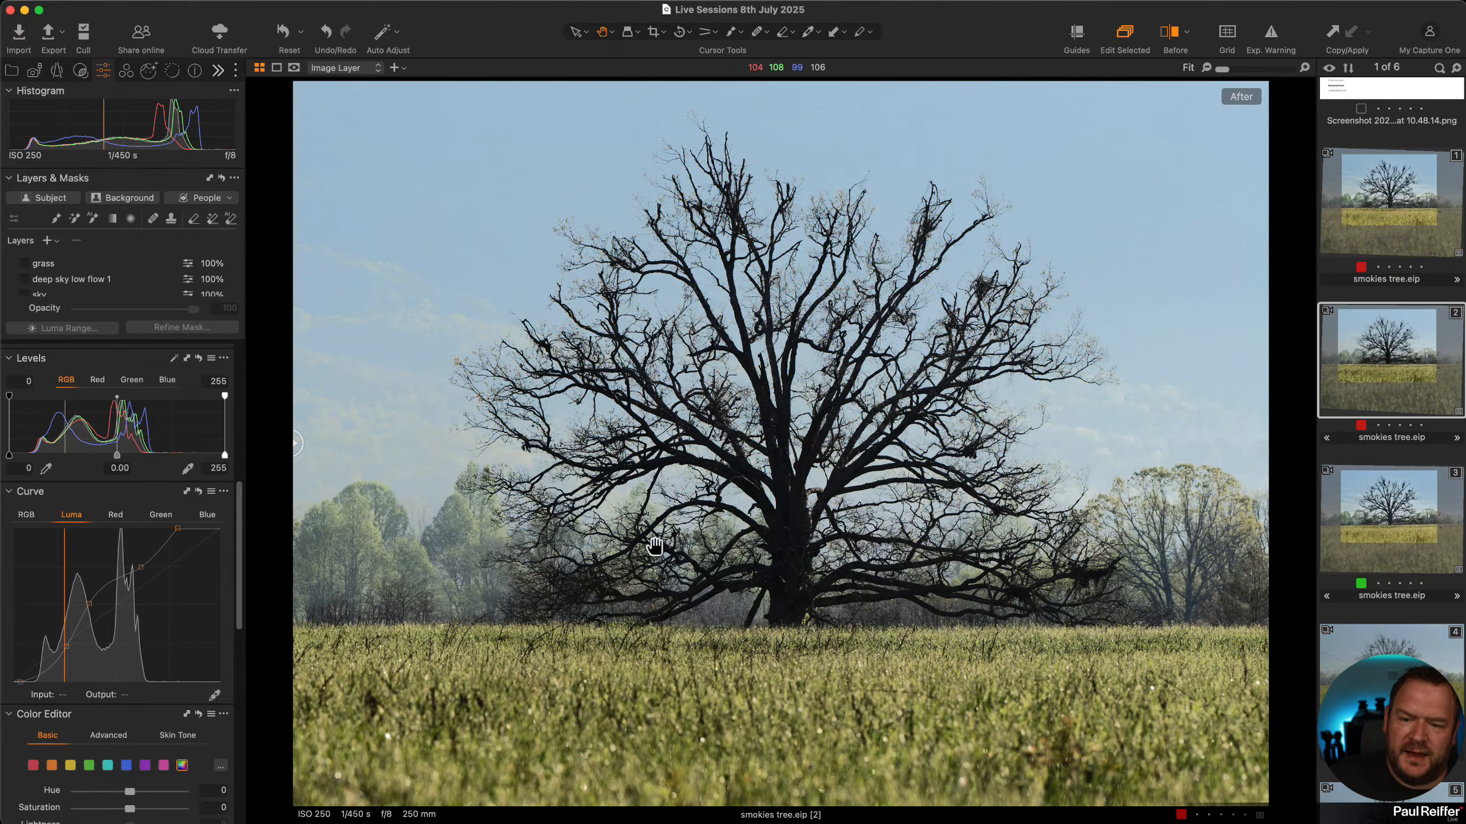
Switch the tree layer back on, select it and check the highlight end of its Luma curve.
scroll(76, 281, down, 3)
click(23, 276)
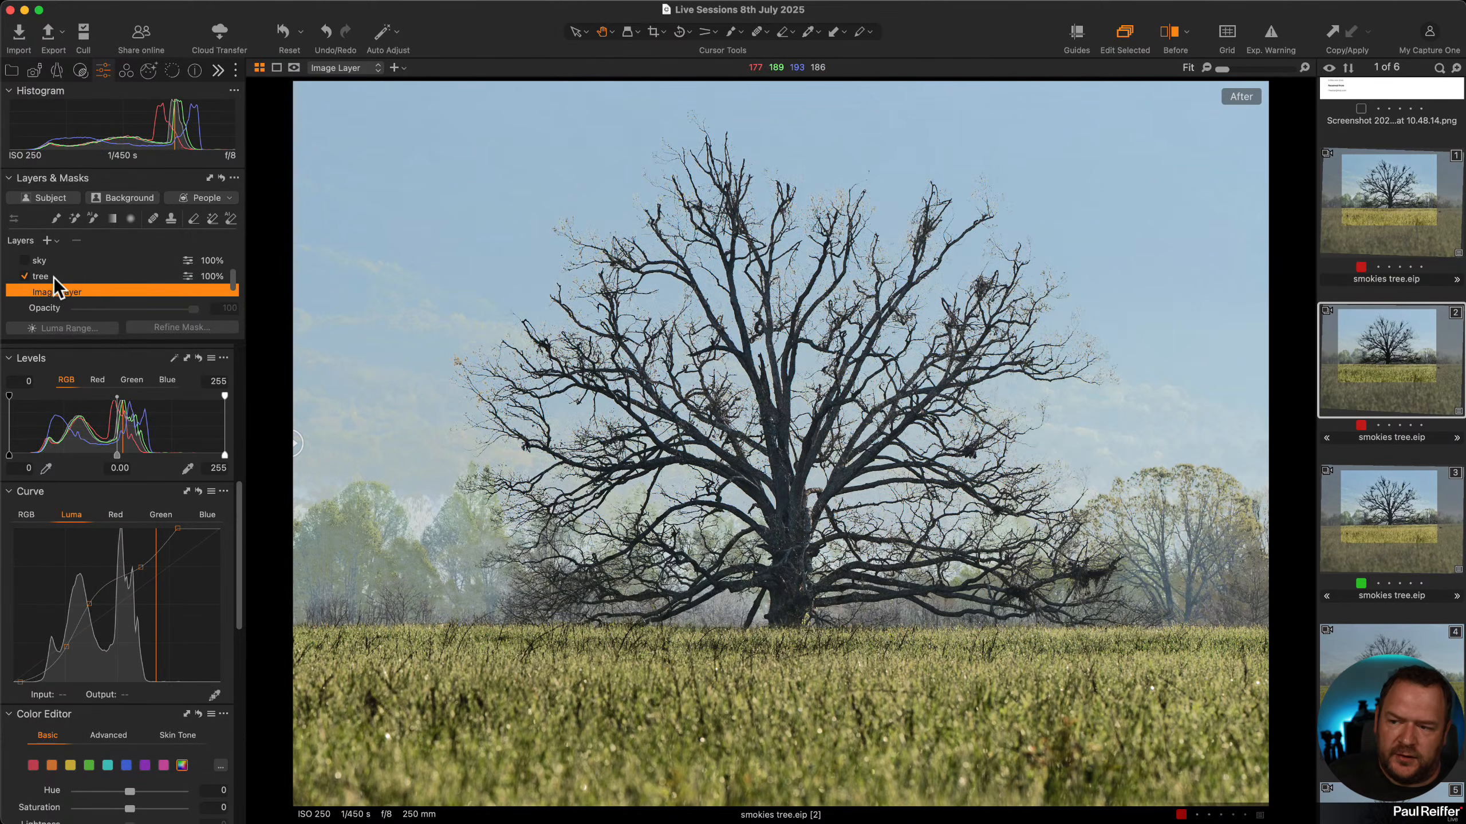
click(52, 277)
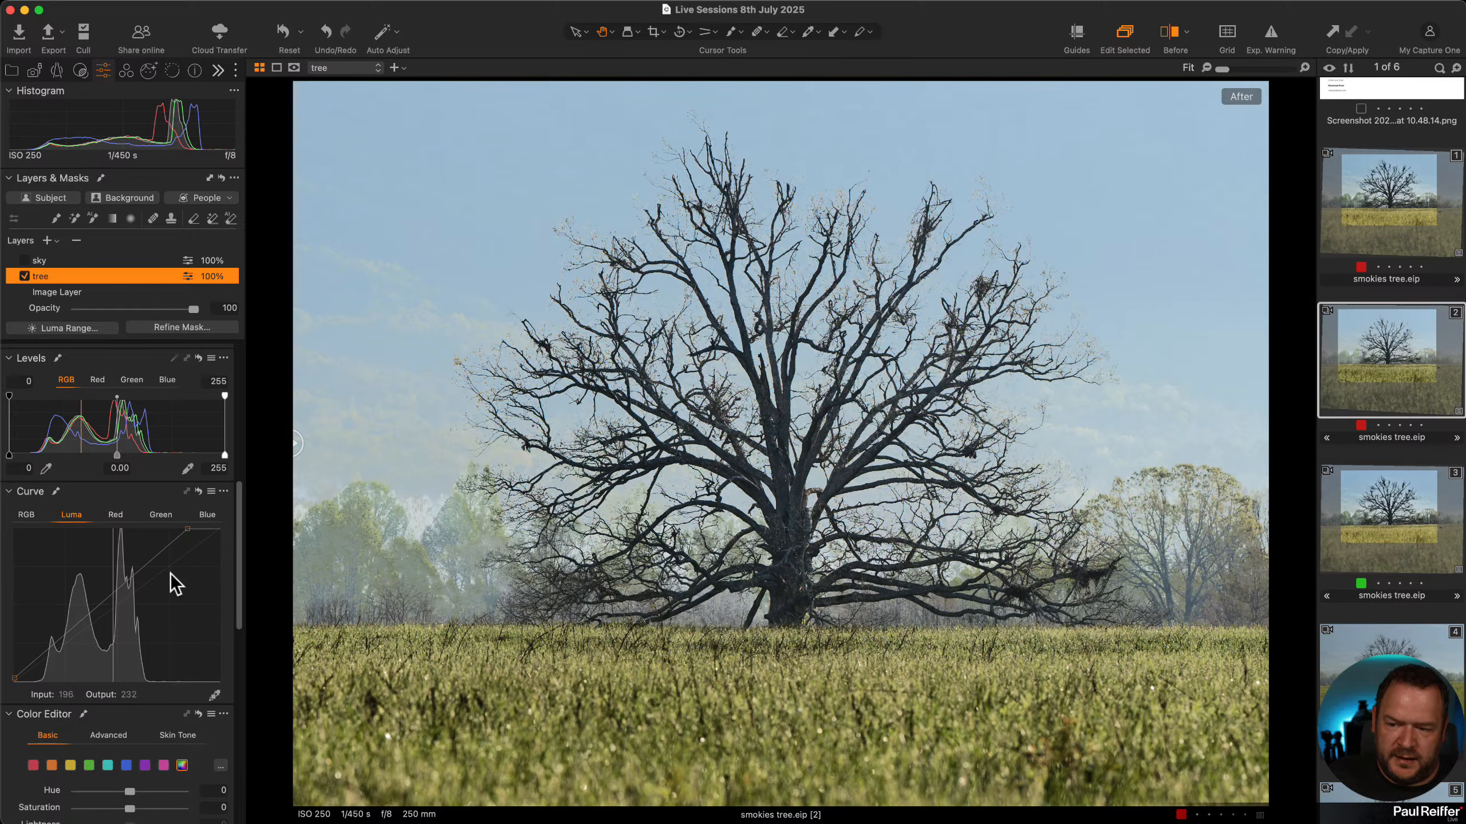
click(185, 527)
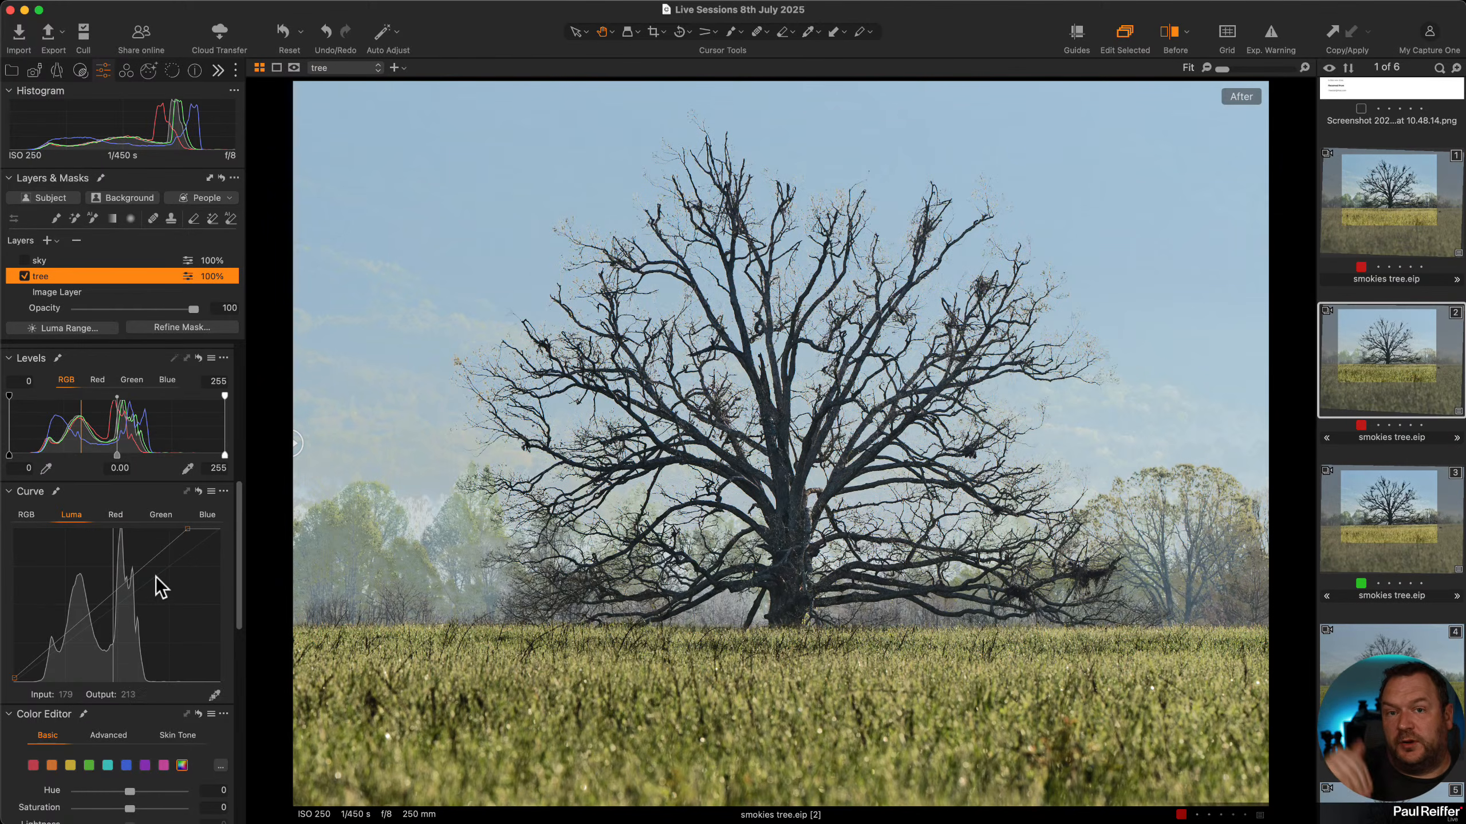
Examine the tree's trunk and branches at 100%, and compare the Image Layer's tonal settings with the tree layer's.
scroll(162, 453, up, 10)
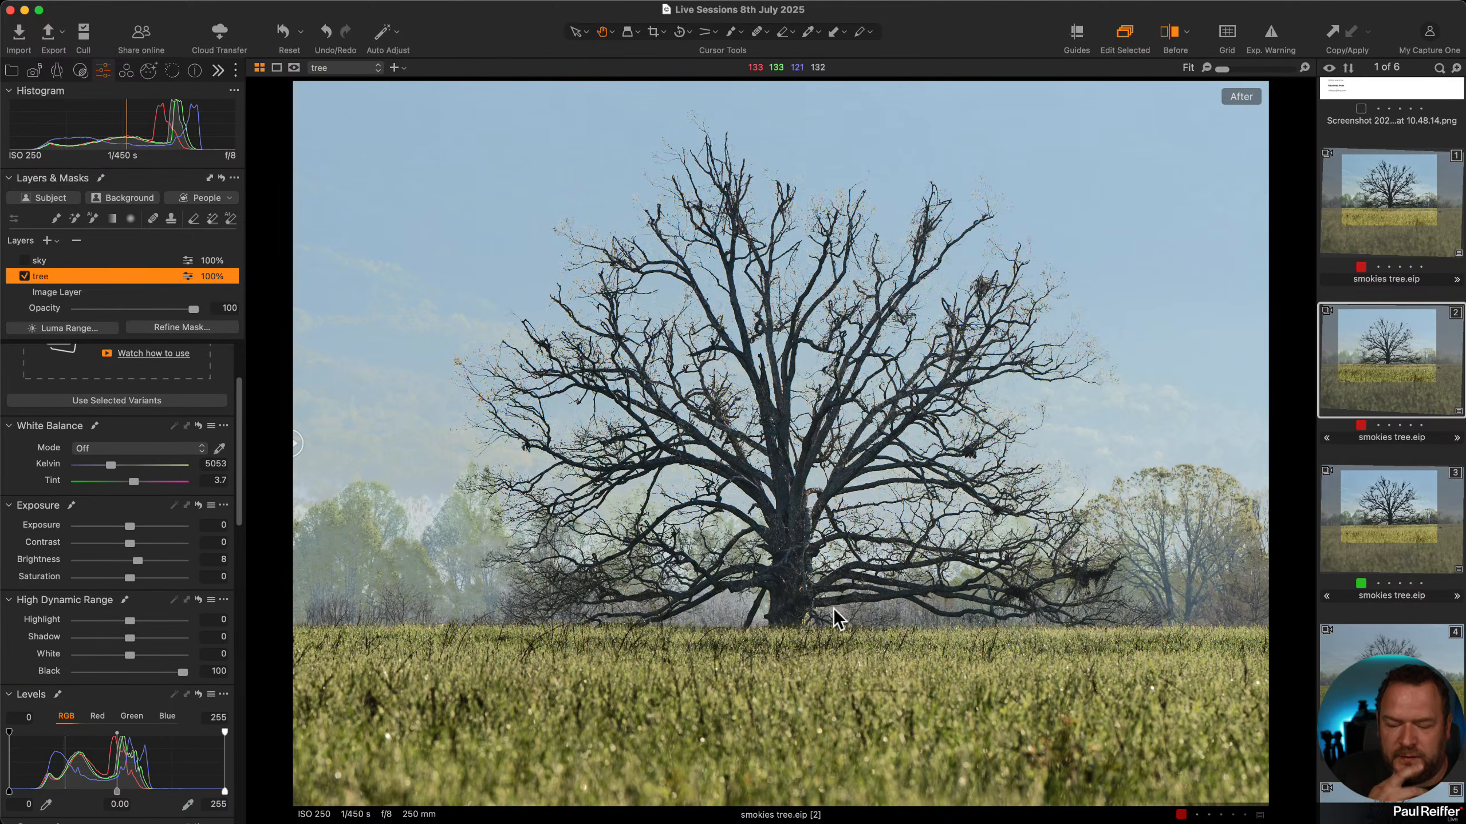
click(811, 575)
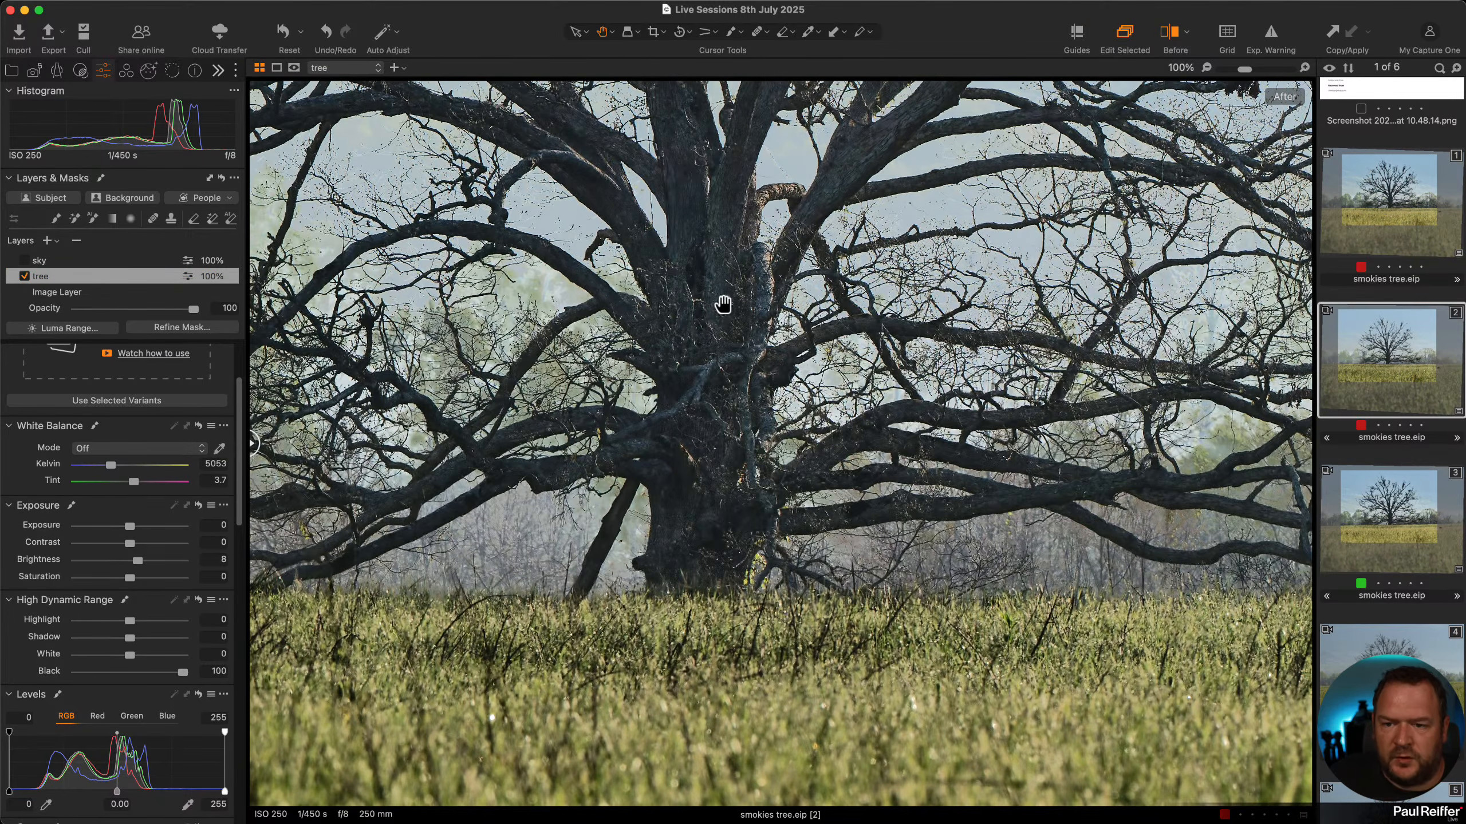
drag(726, 301, 746, 527)
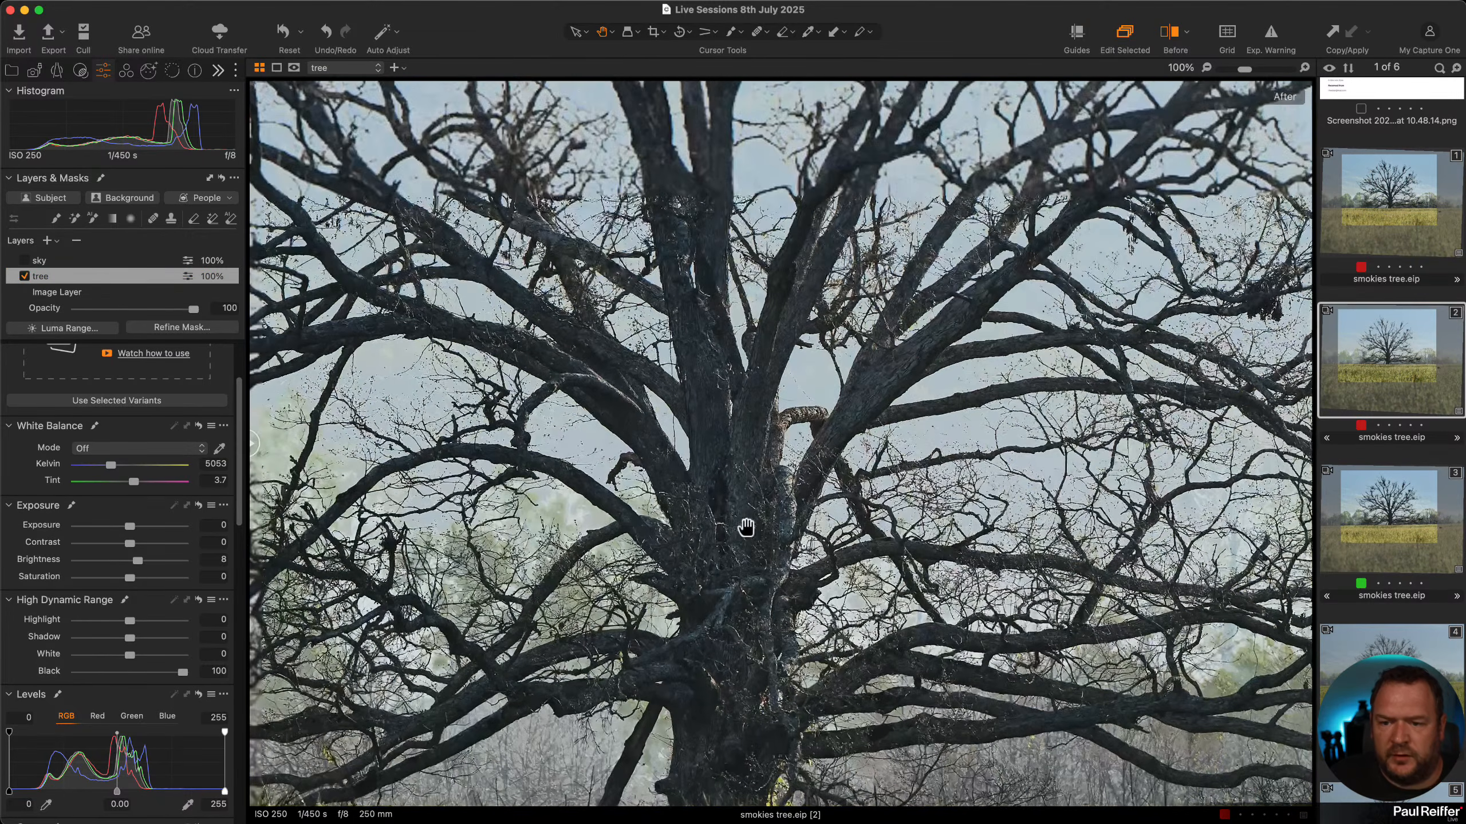
click(59, 292)
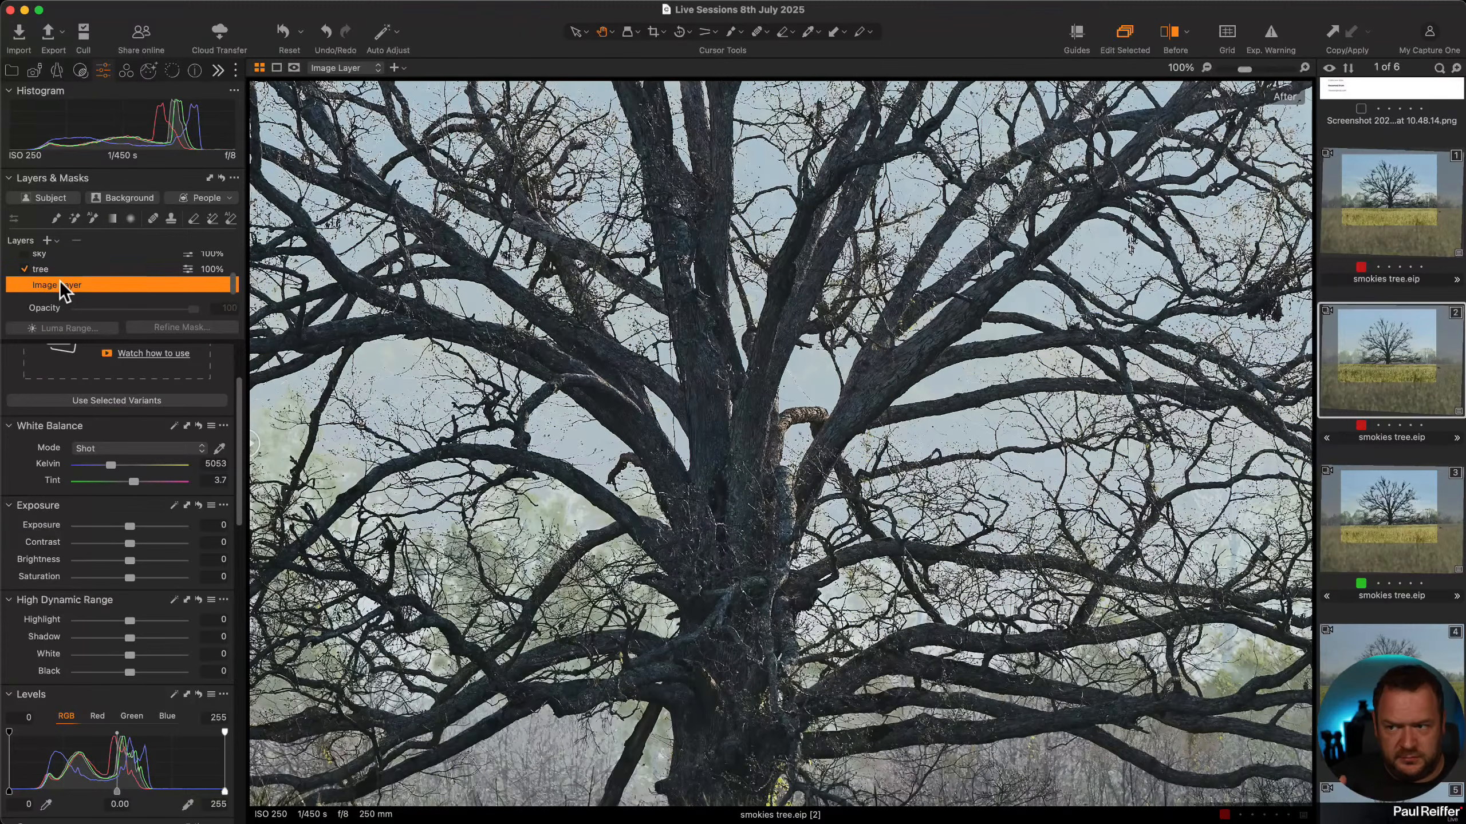
click(59, 269)
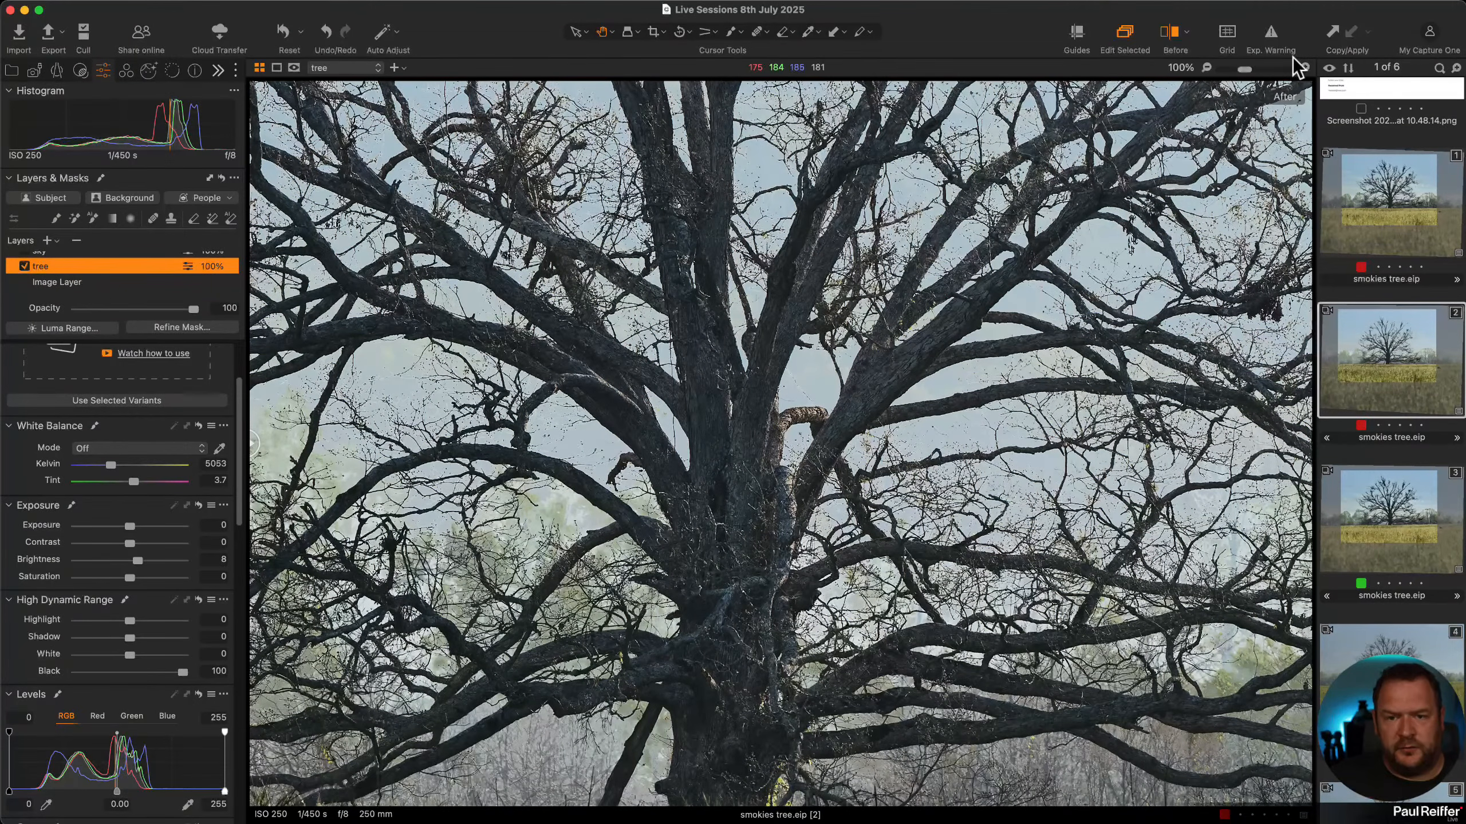
Compare the trunk's shadow detail across the Before/After split at several divider positions, and review the tree layer's Clarity settings.
click(1169, 32)
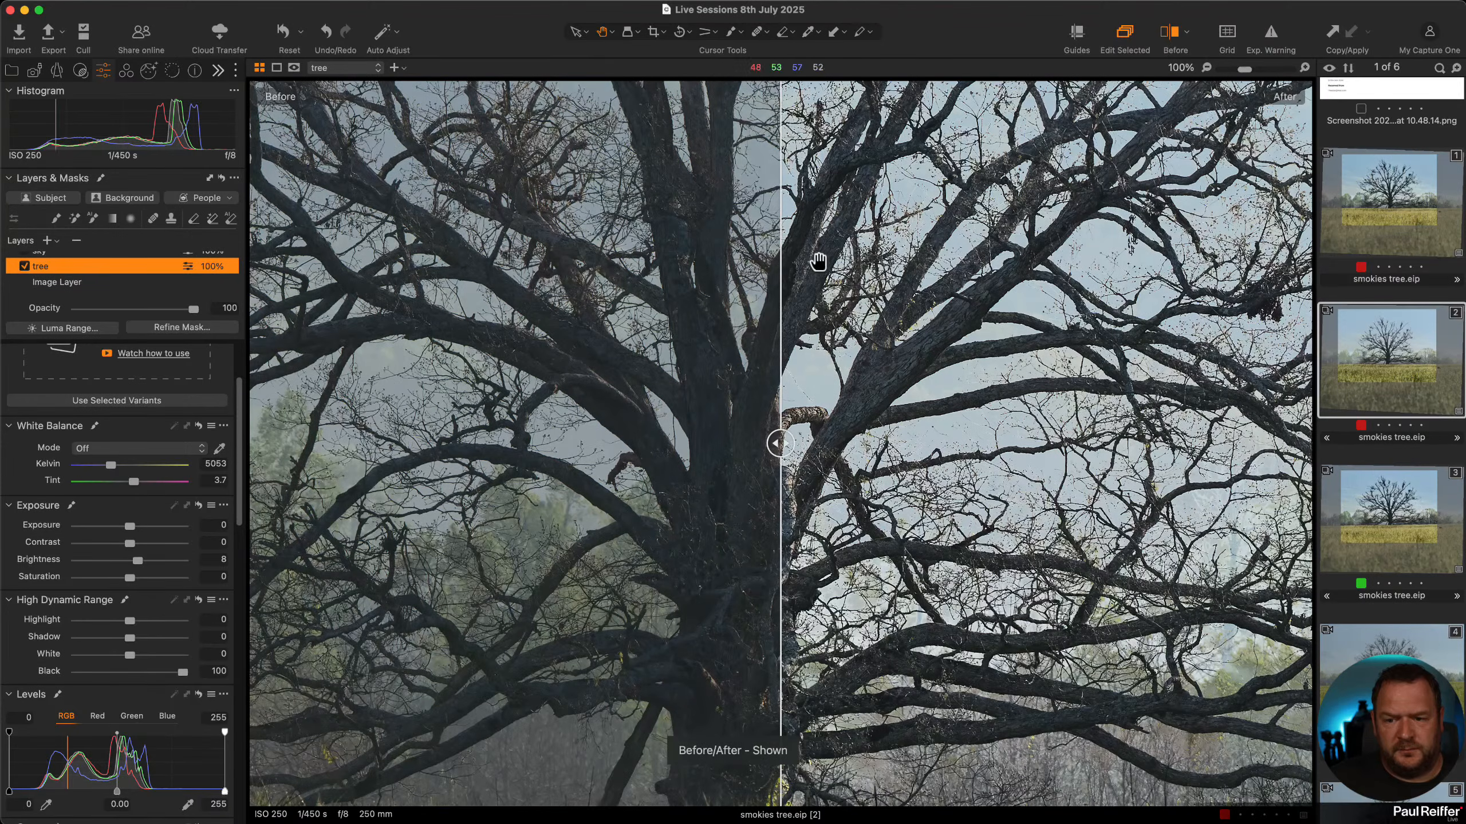
drag(778, 440, 686, 444)
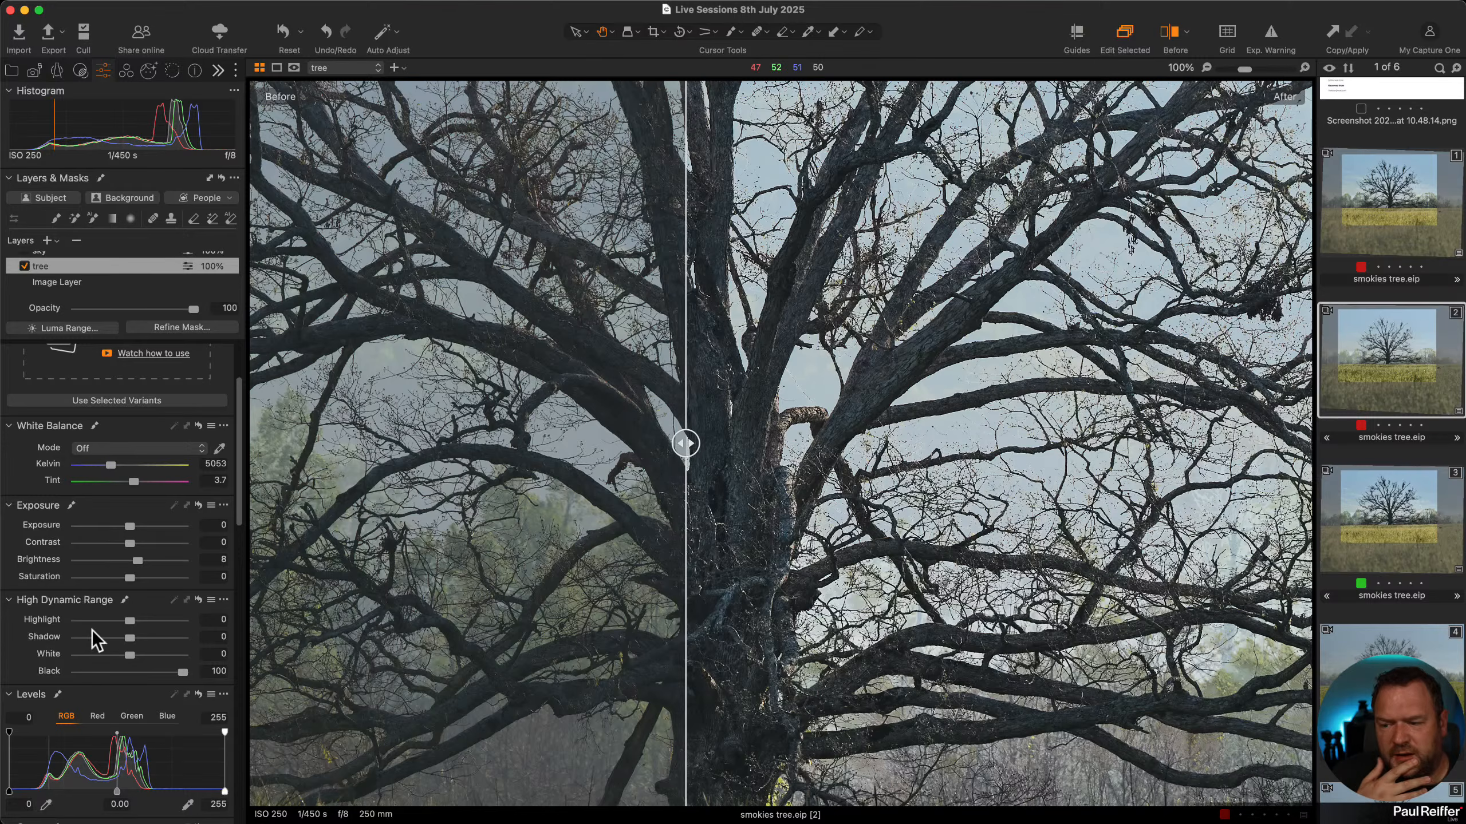
scroll(95, 631, down, 10)
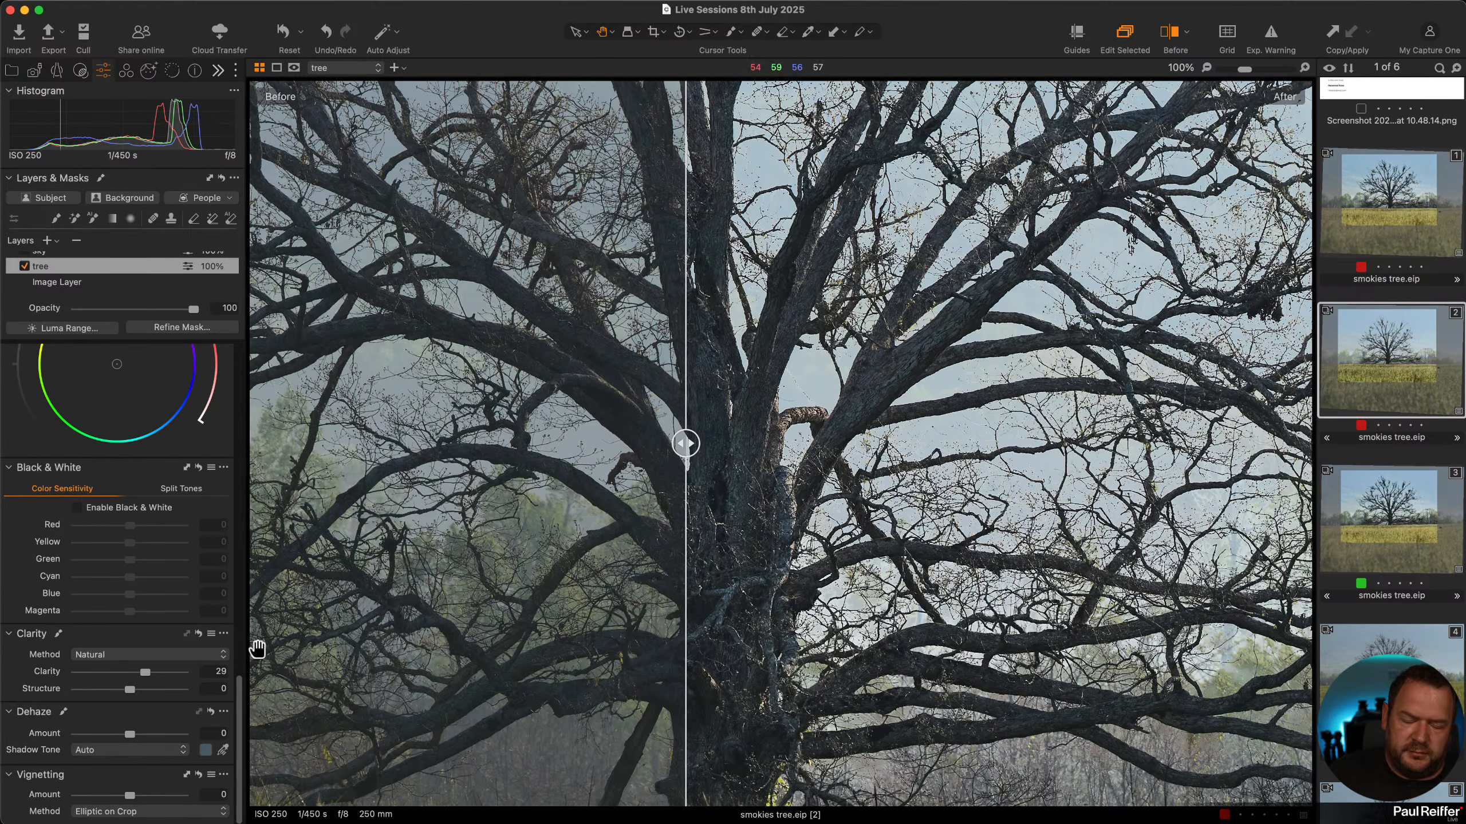
drag(685, 443, 708, 490)
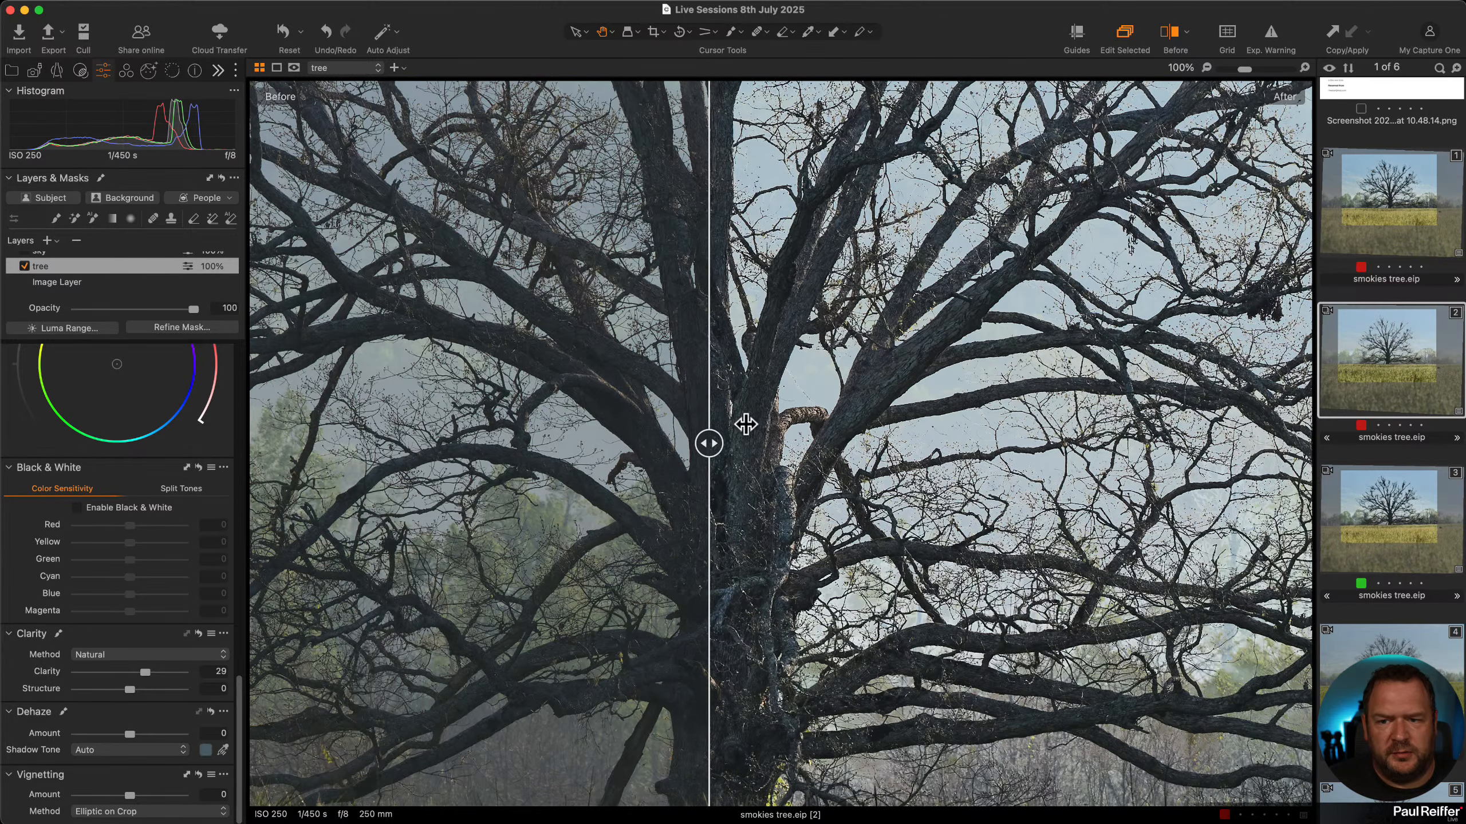
drag(709, 443, 252, 443)
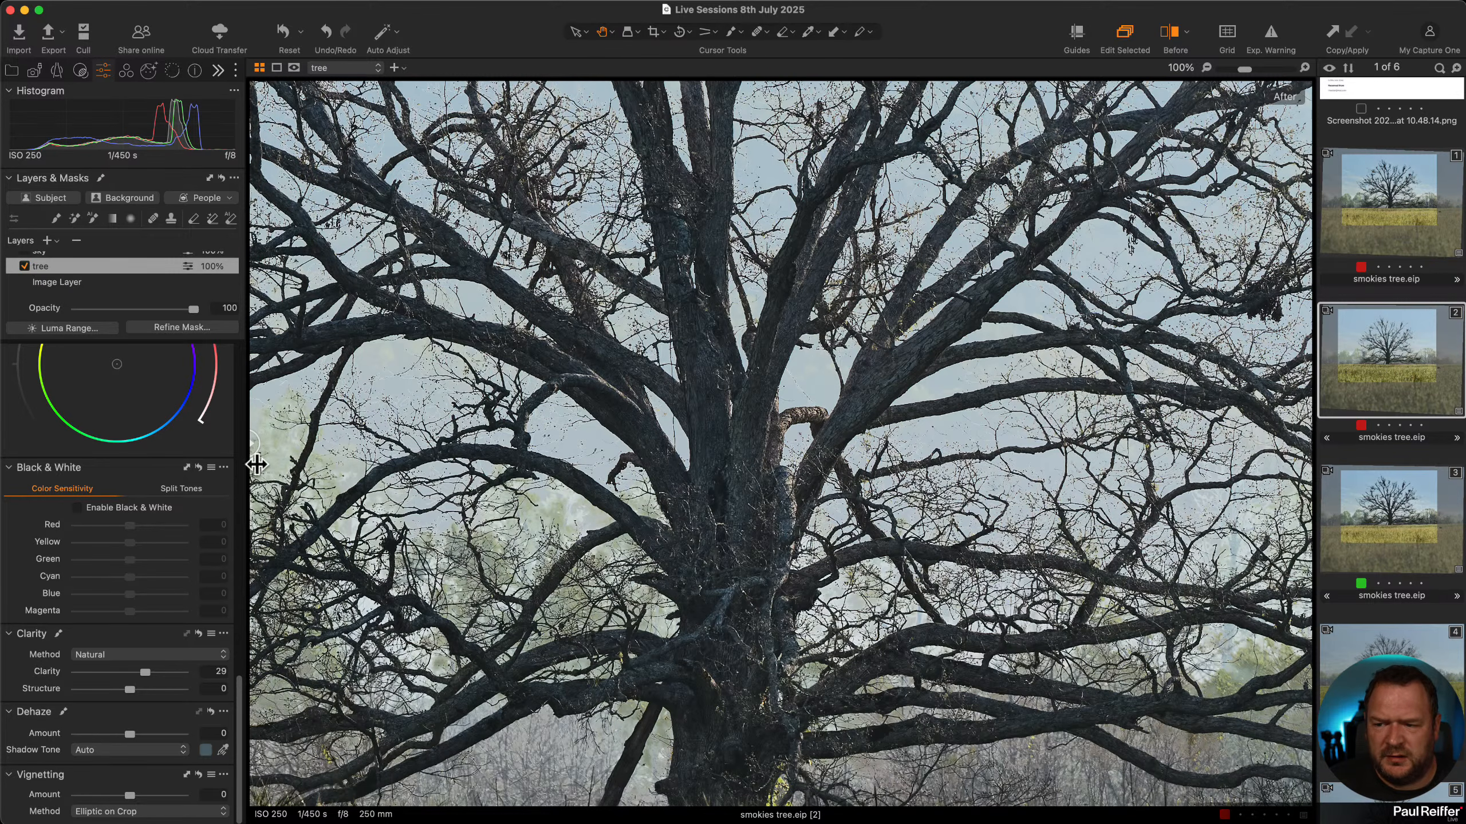
drag(254, 457, 658, 489)
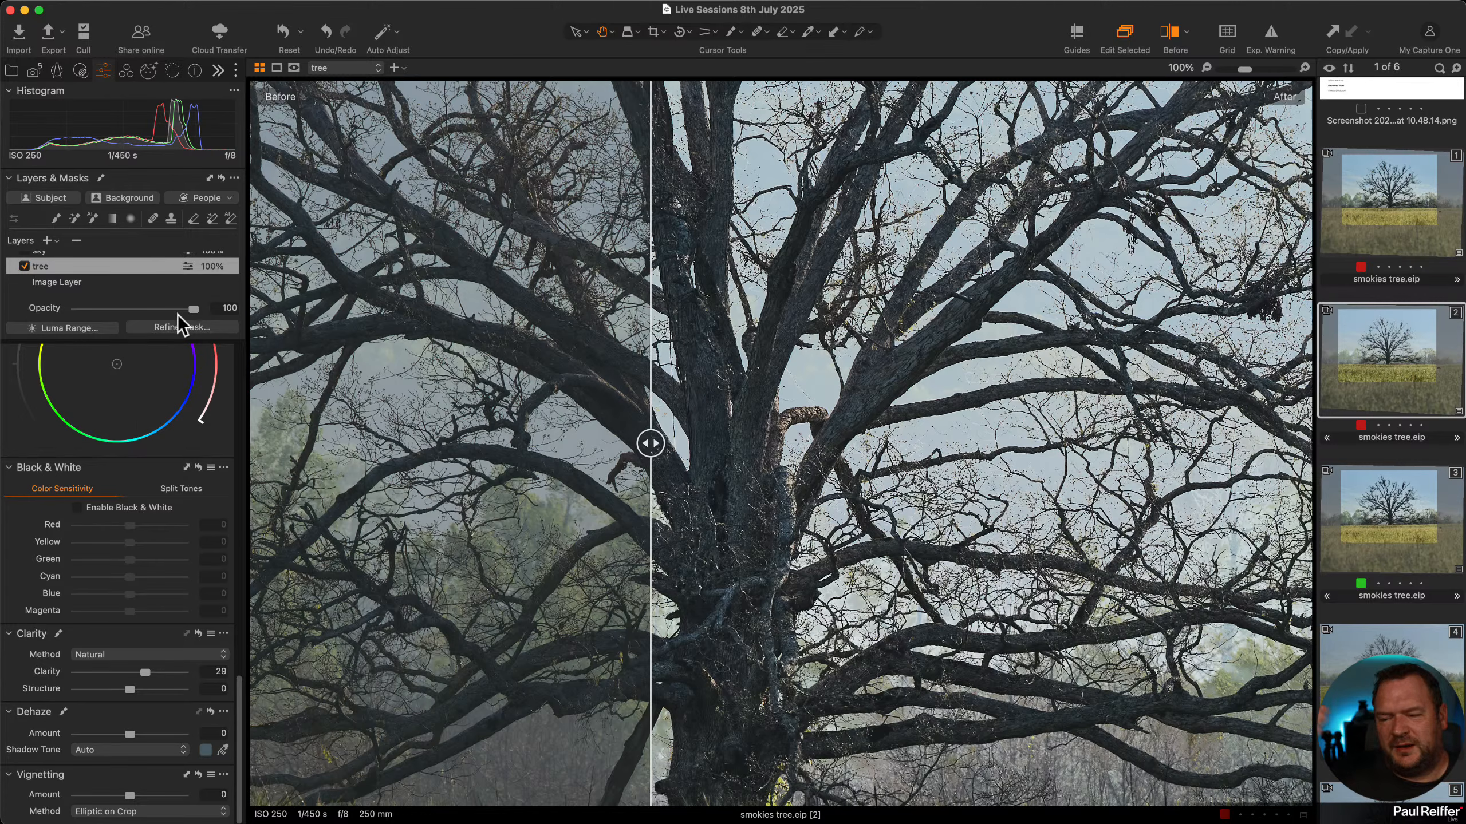
Switch the sky layer back on, select it, and preview the photo without the layer's High Dynamic Range adjustments.
scroll(144, 404, up, 10)
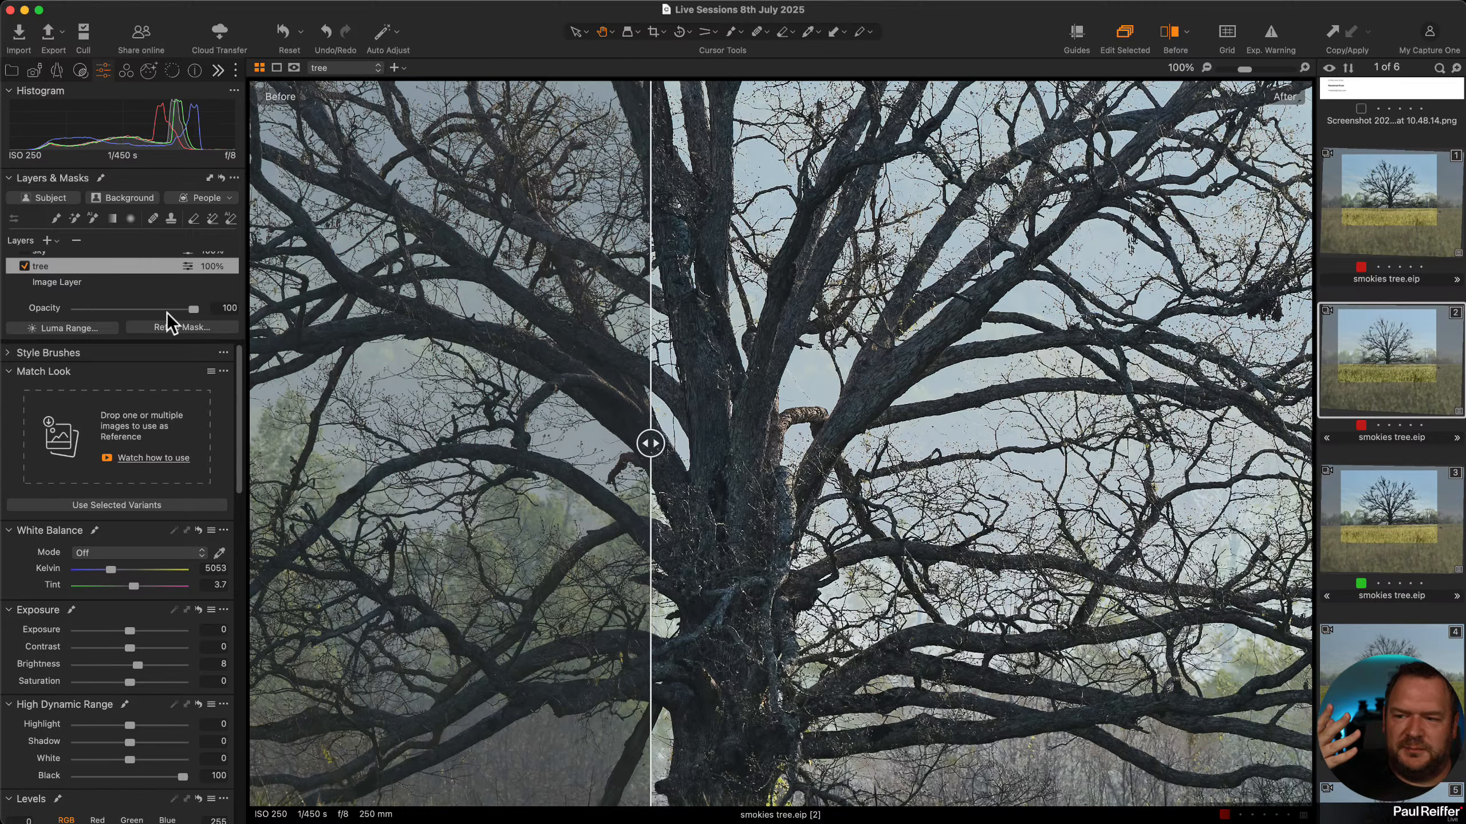
scroll(57, 273, up, 2)
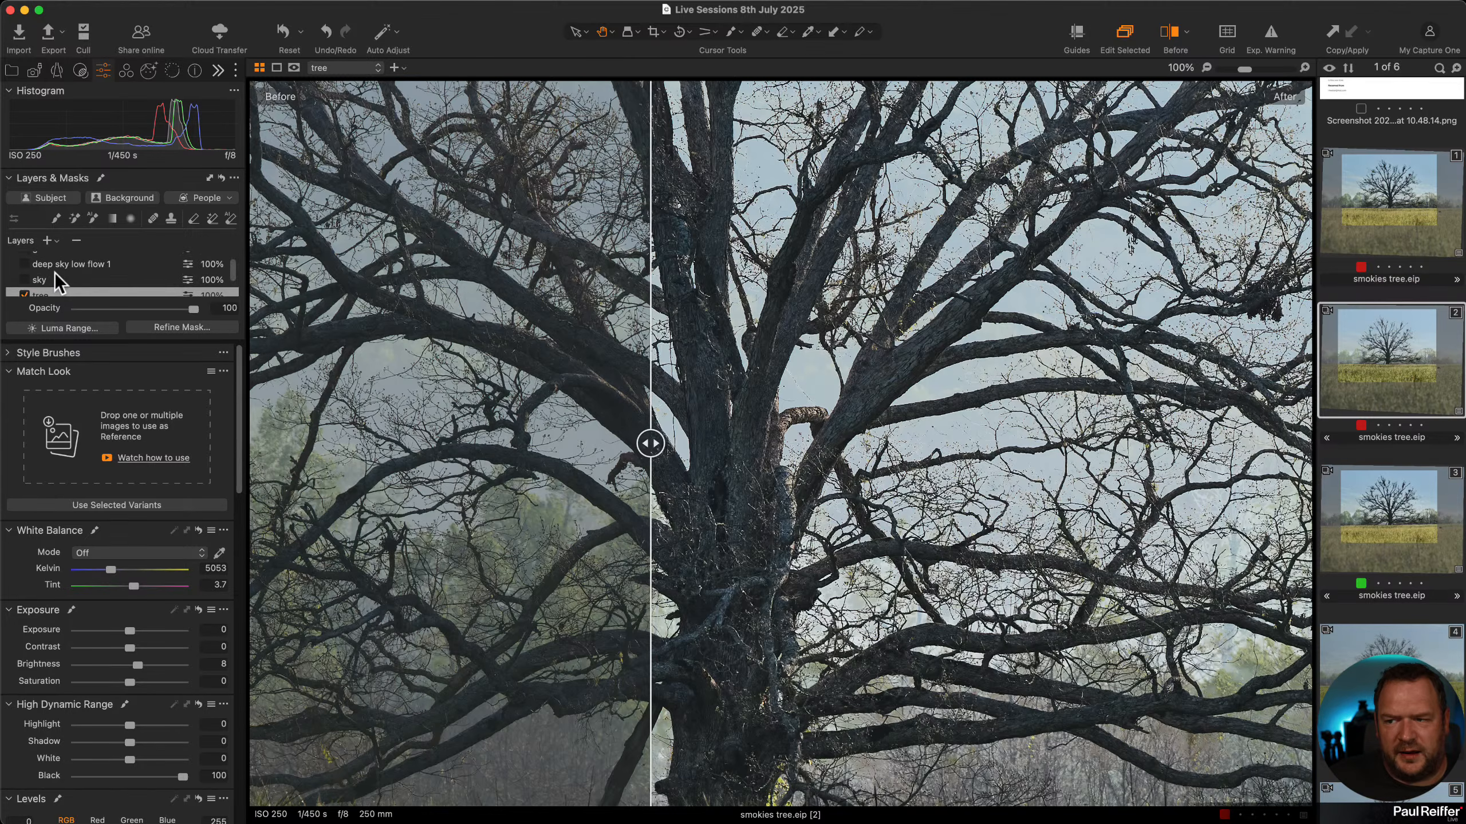
click(51, 283)
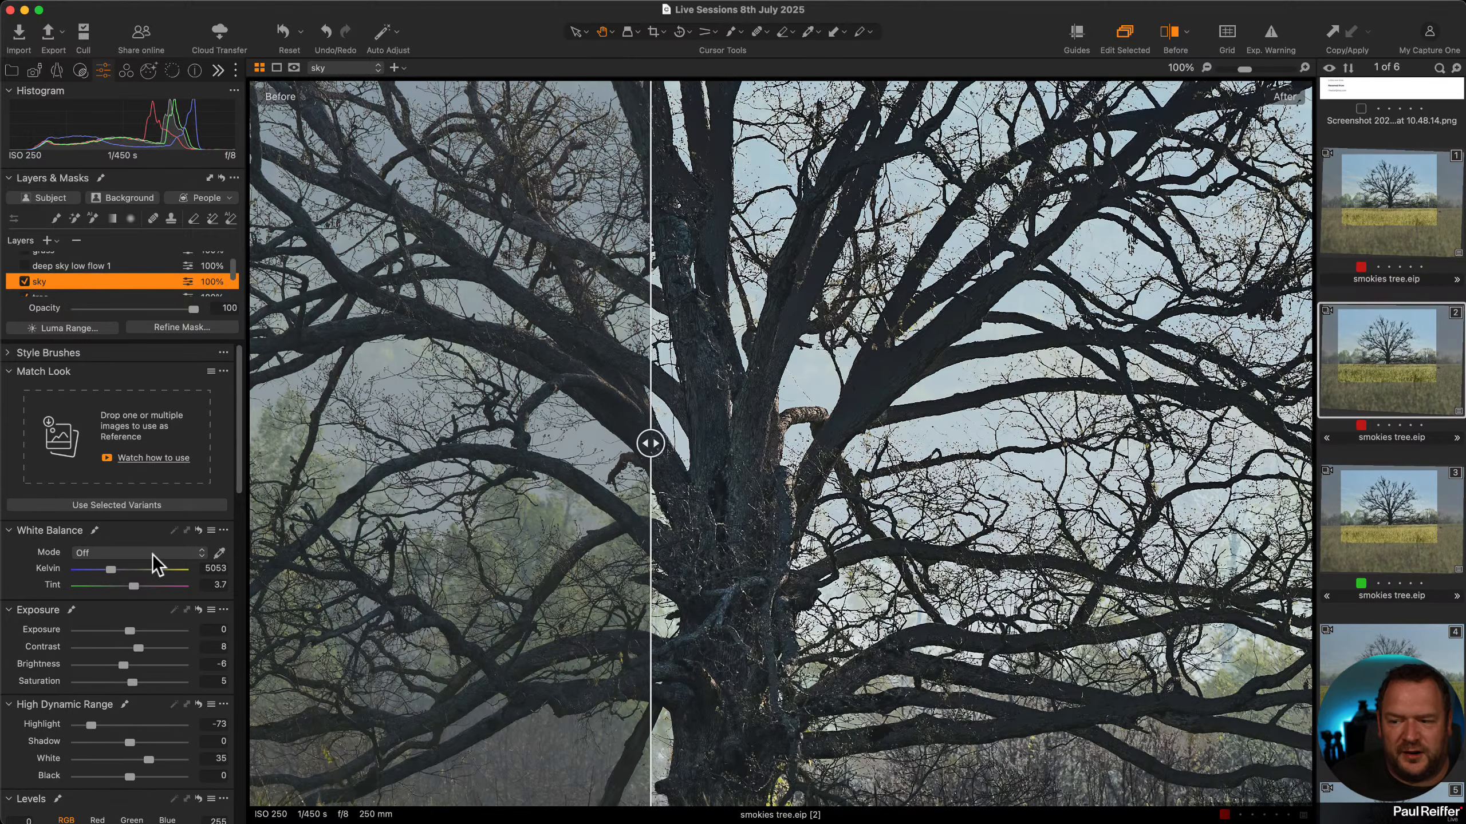
scroll(157, 563, down, 10)
scroll(158, 610, up, 10)
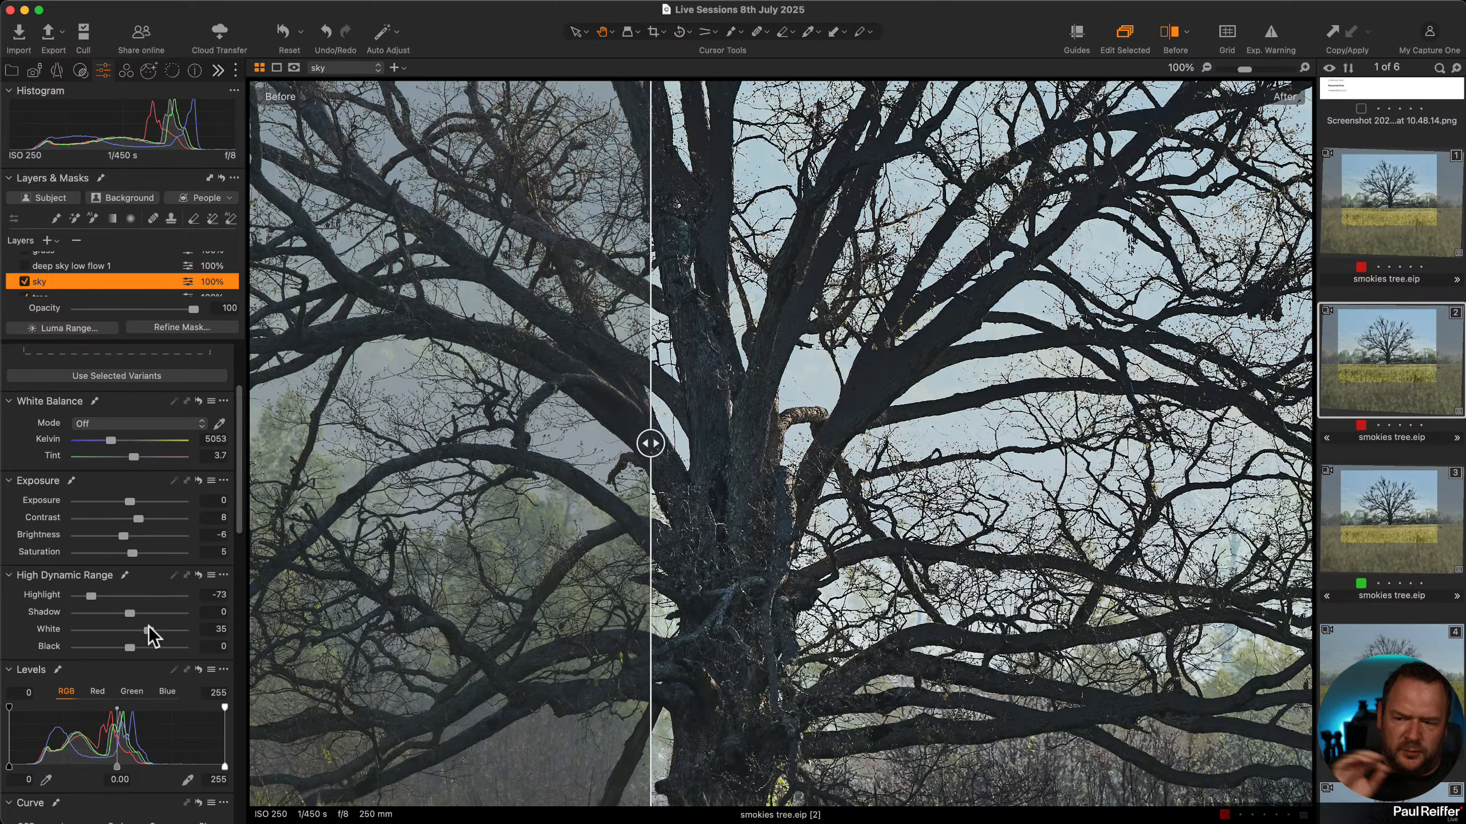
alt+click(199, 574)
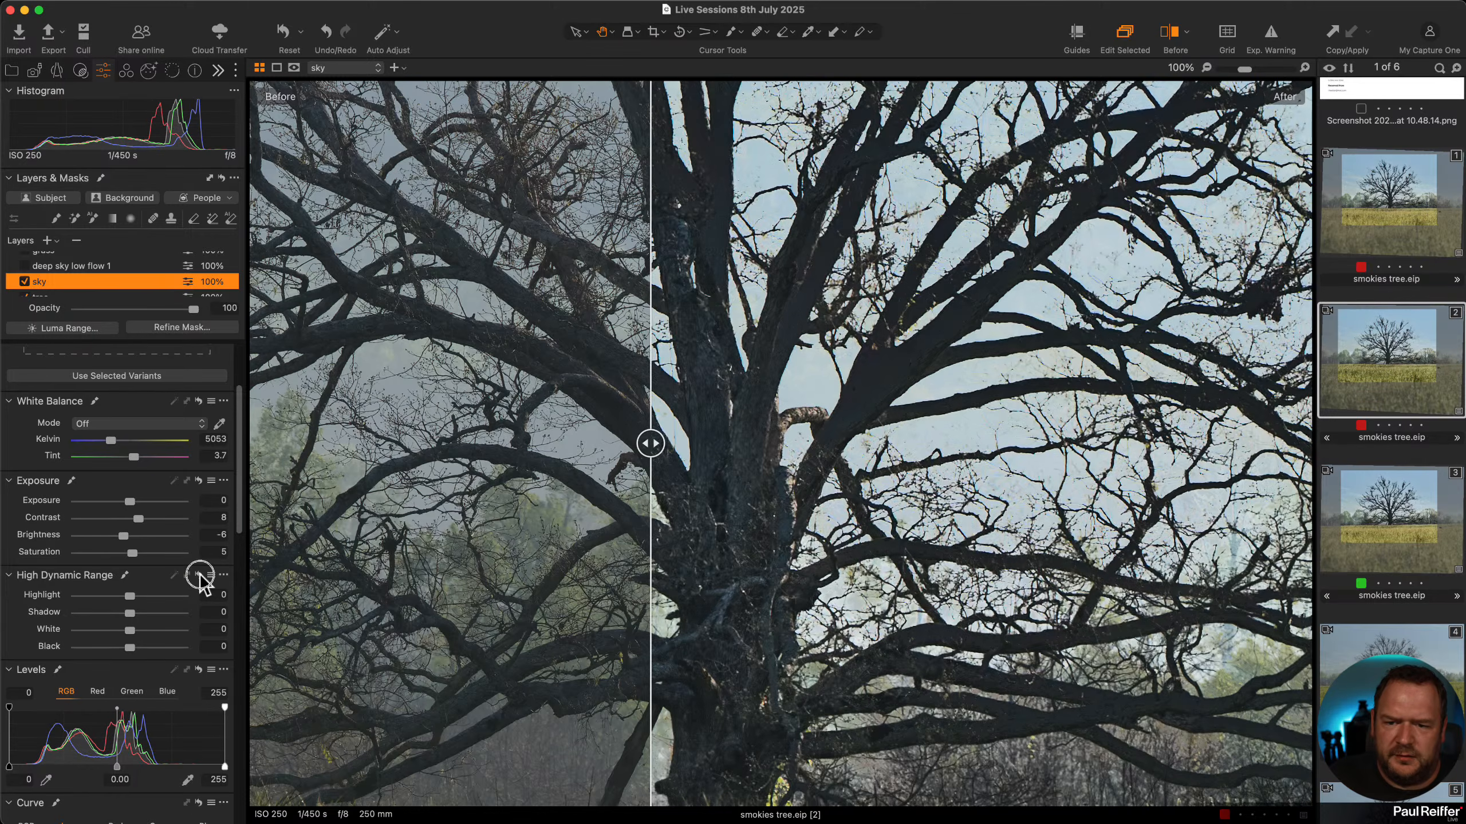
alt+click(199, 575)
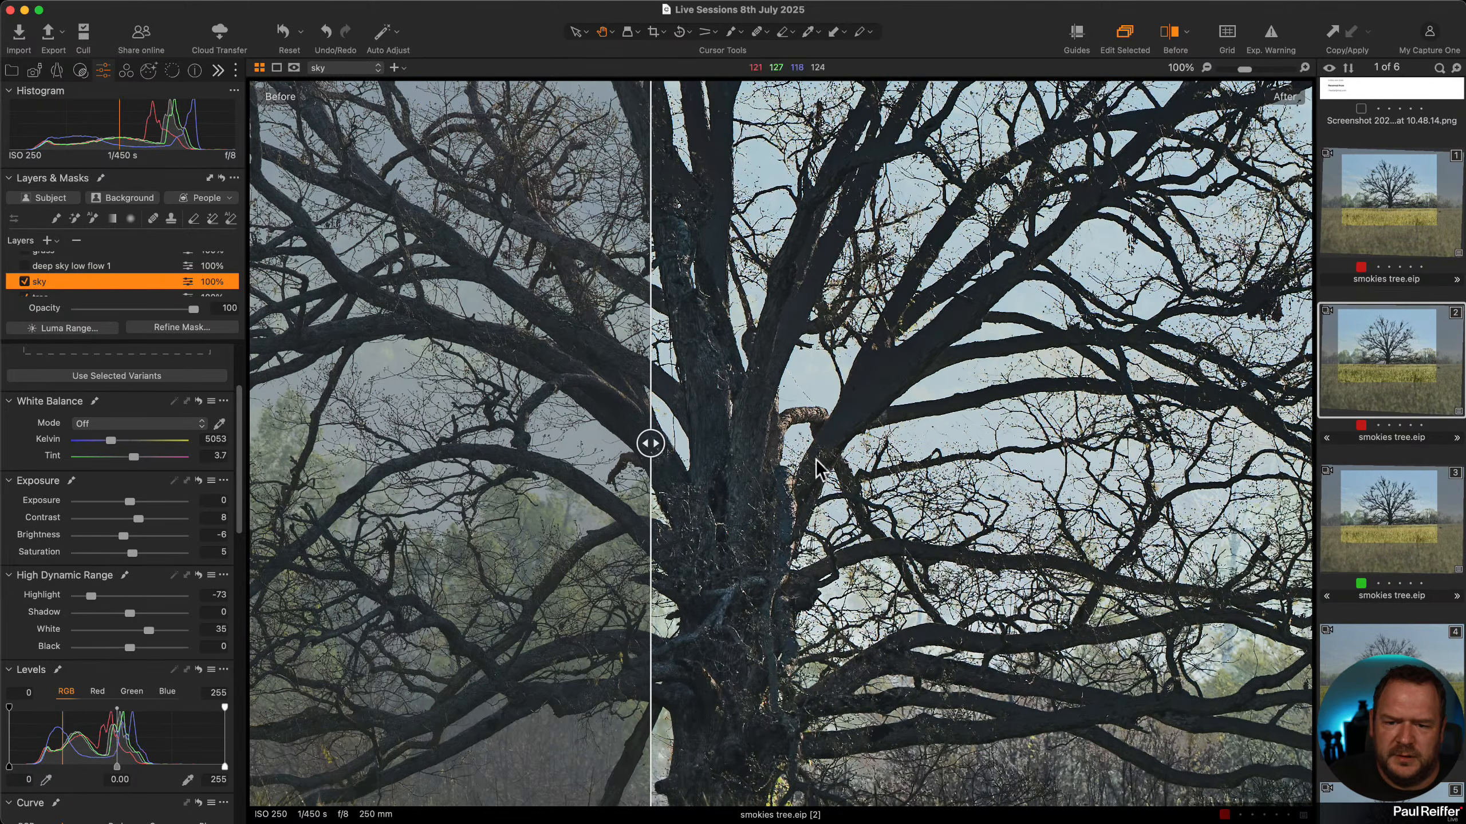
Switch the deep sky low flow 1 and grass layers back on.
click(23, 267)
scroll(24, 276, up, 1)
click(24, 263)
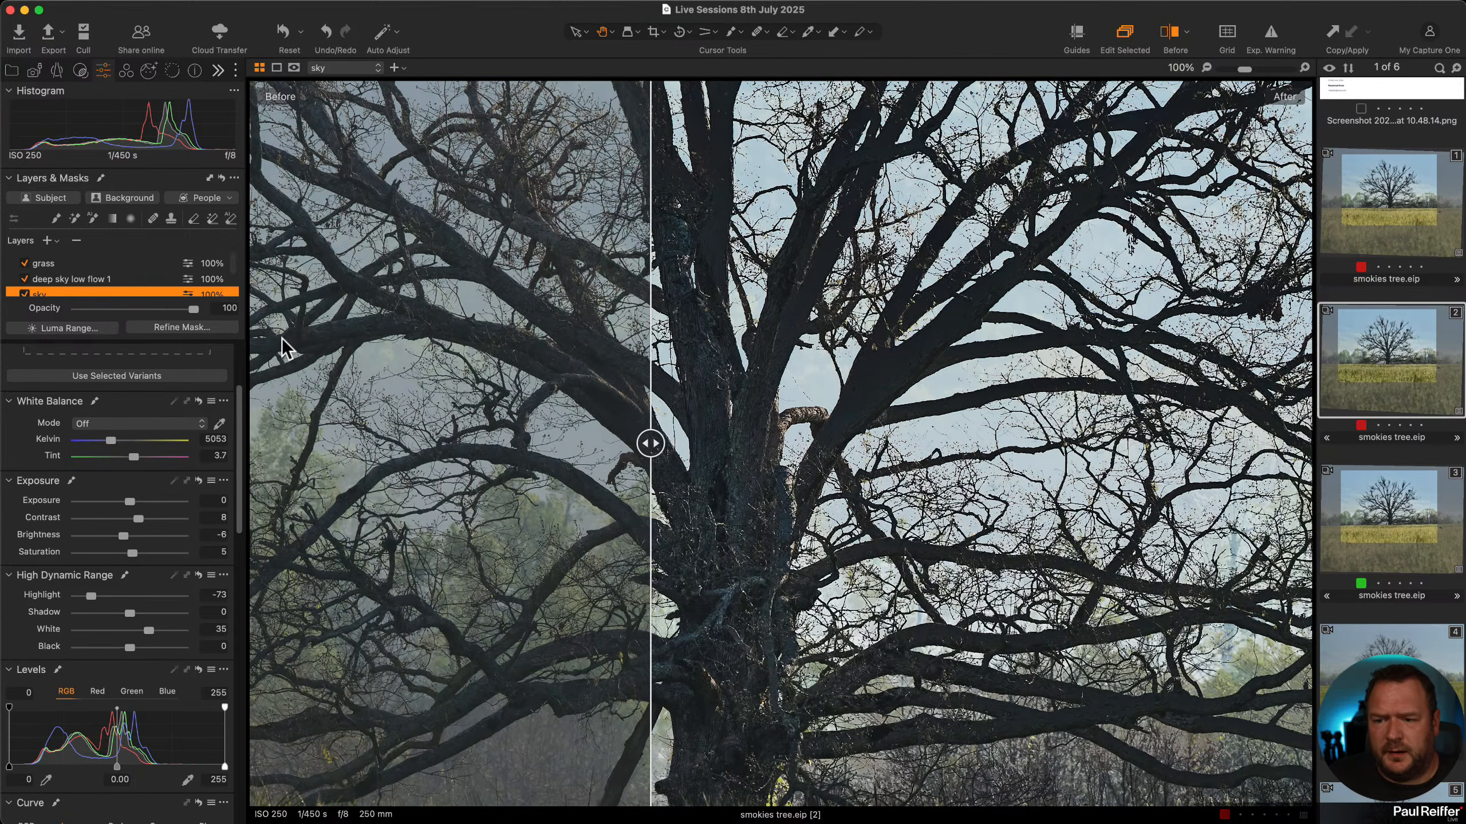
Examine the meadow at 100% and compare the grass layer's white balance and tonal settings with the Image Layer's.
drag(810, 484, 883, 750)
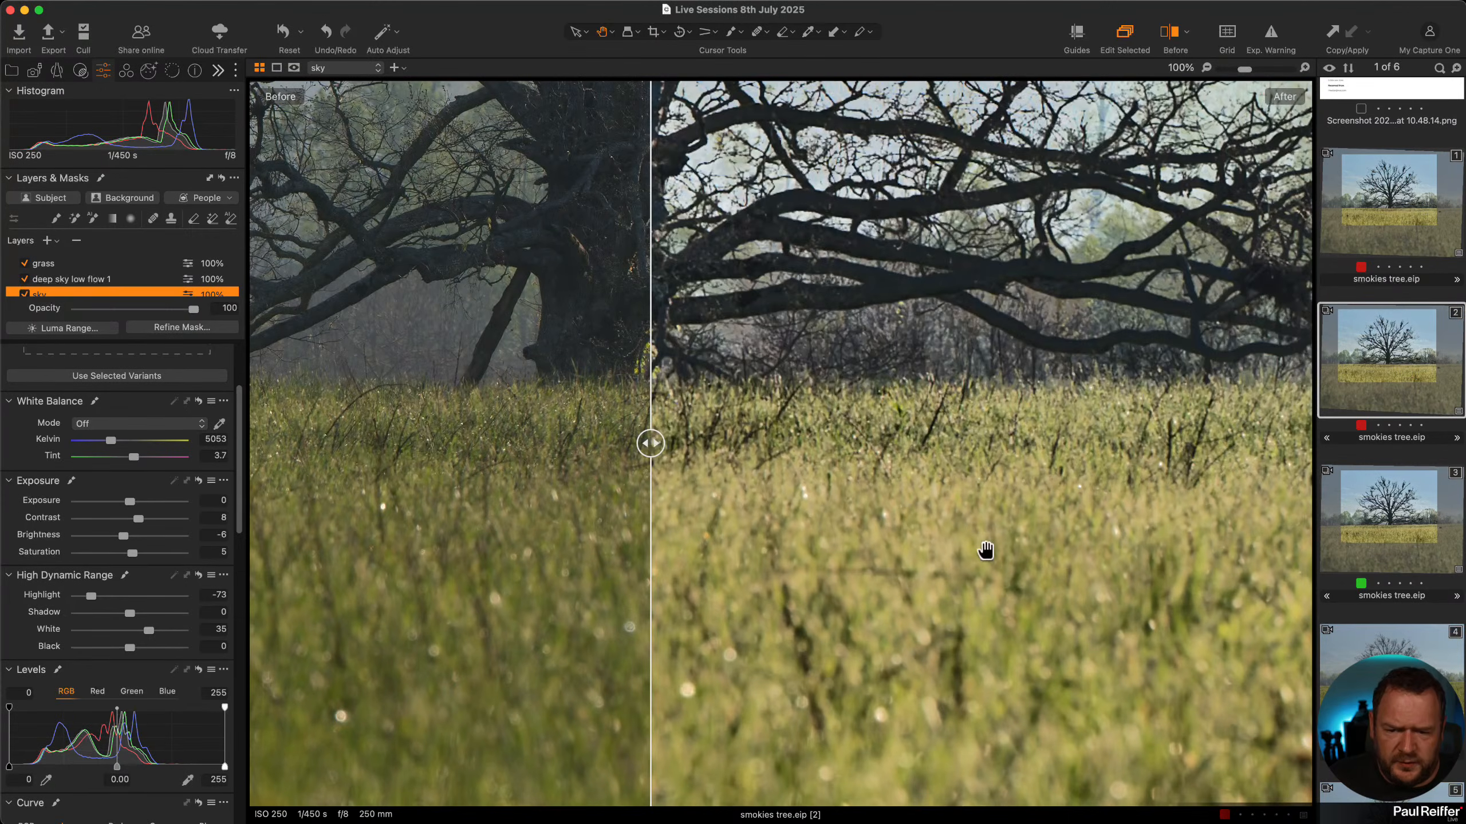
click(104, 264)
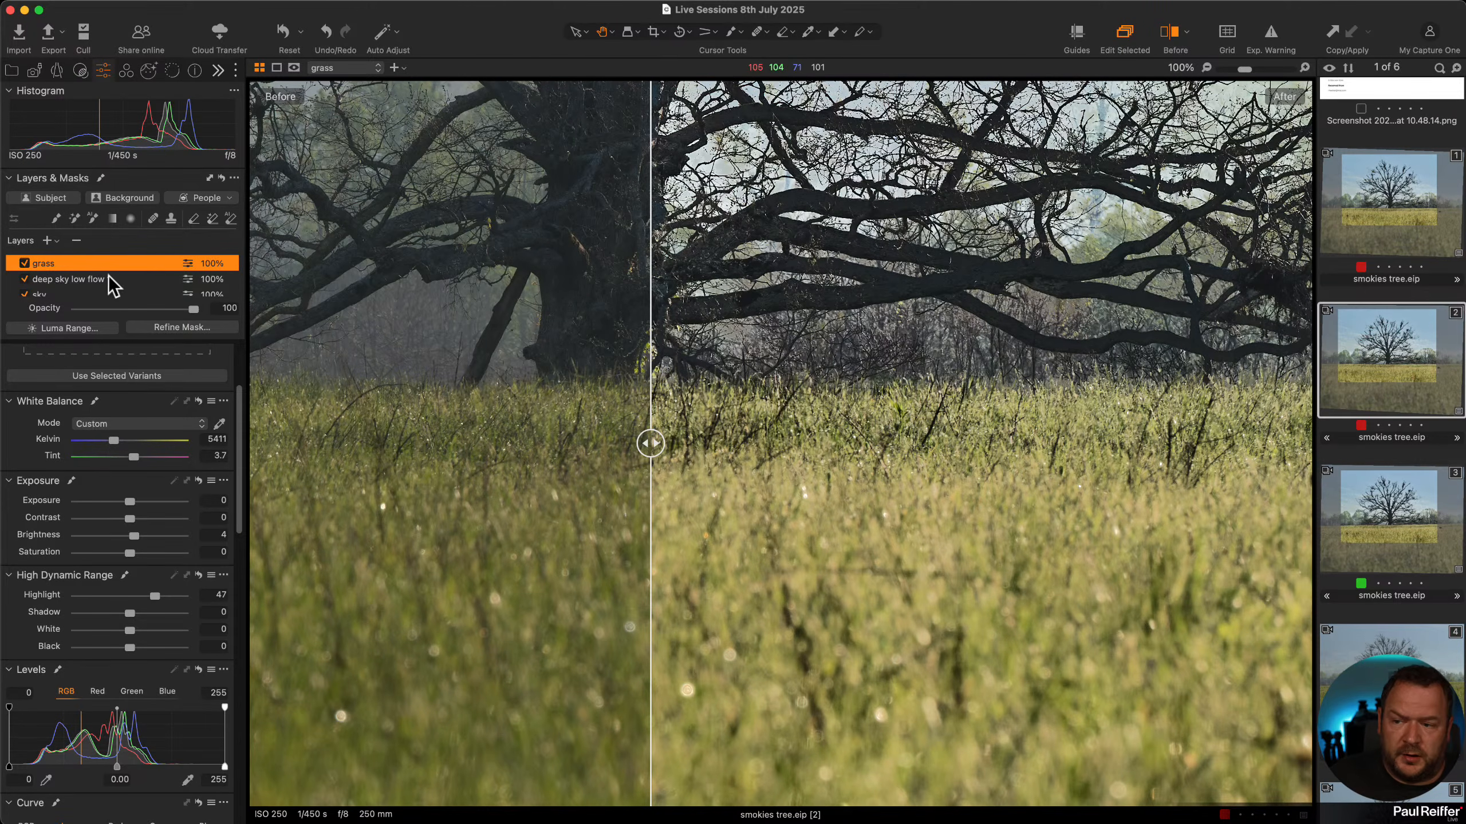
scroll(109, 285, down, 3)
click(79, 283)
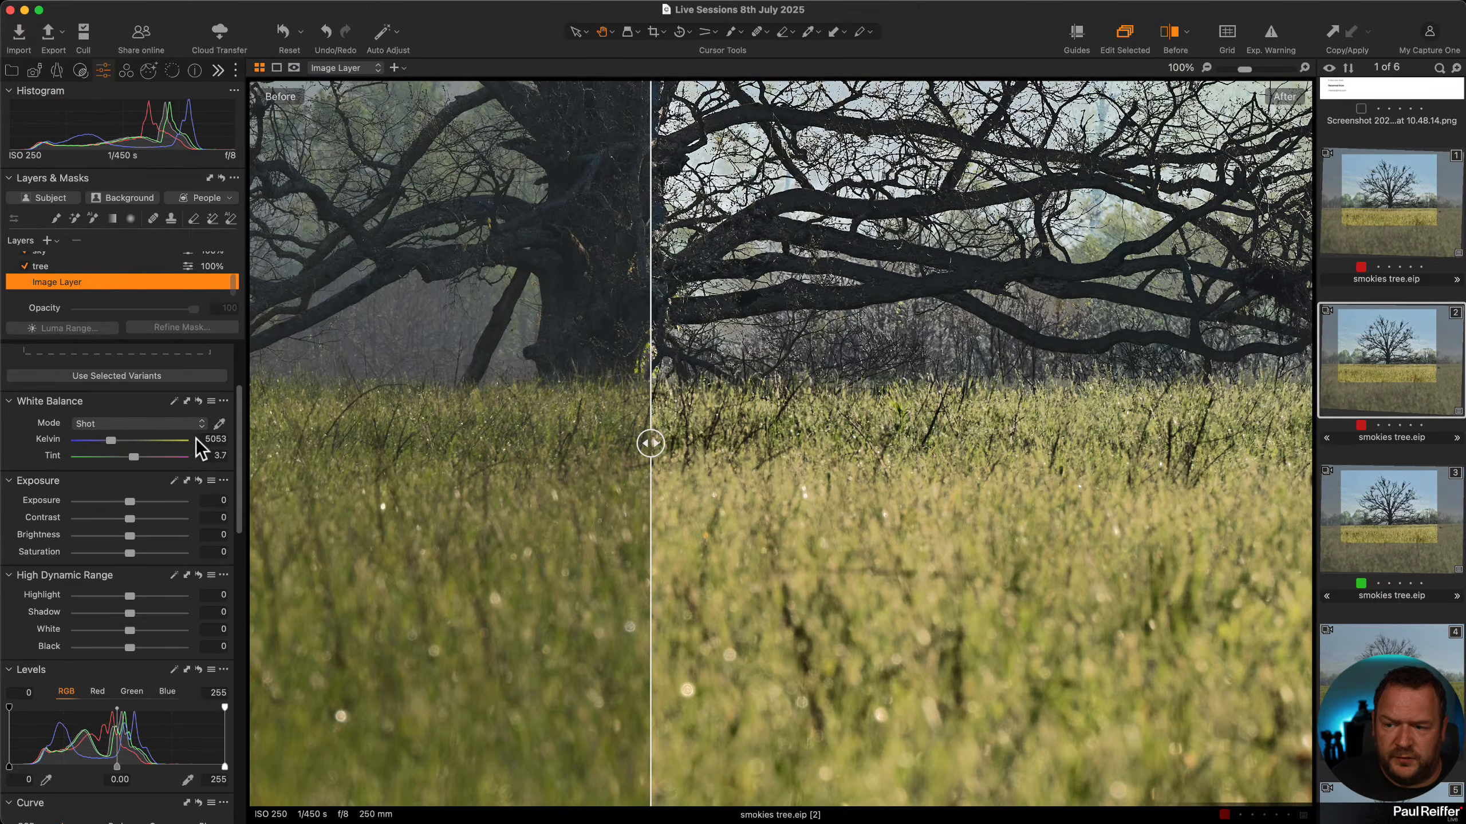
scroll(101, 277, up, 5)
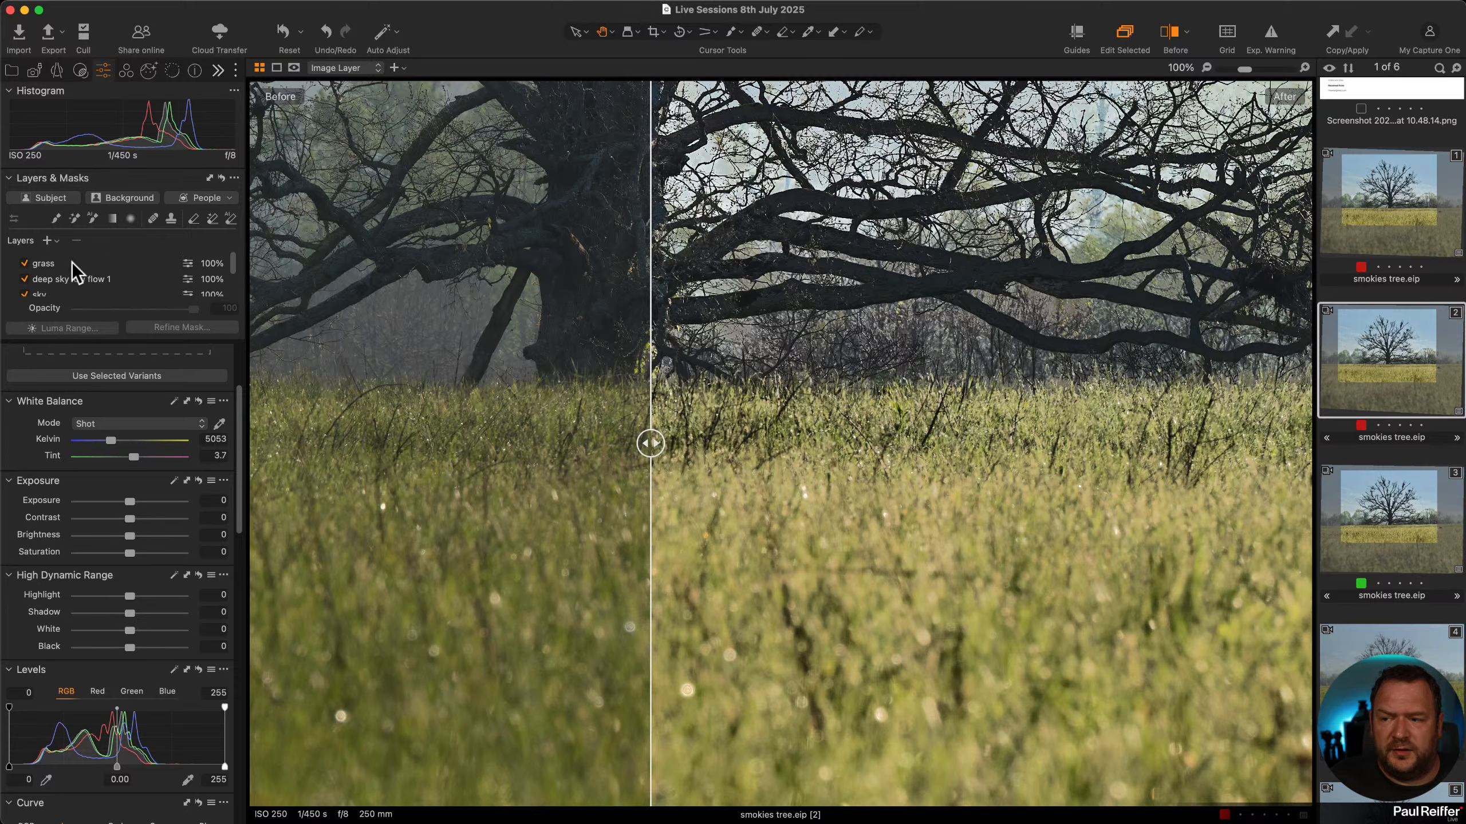
click(92, 267)
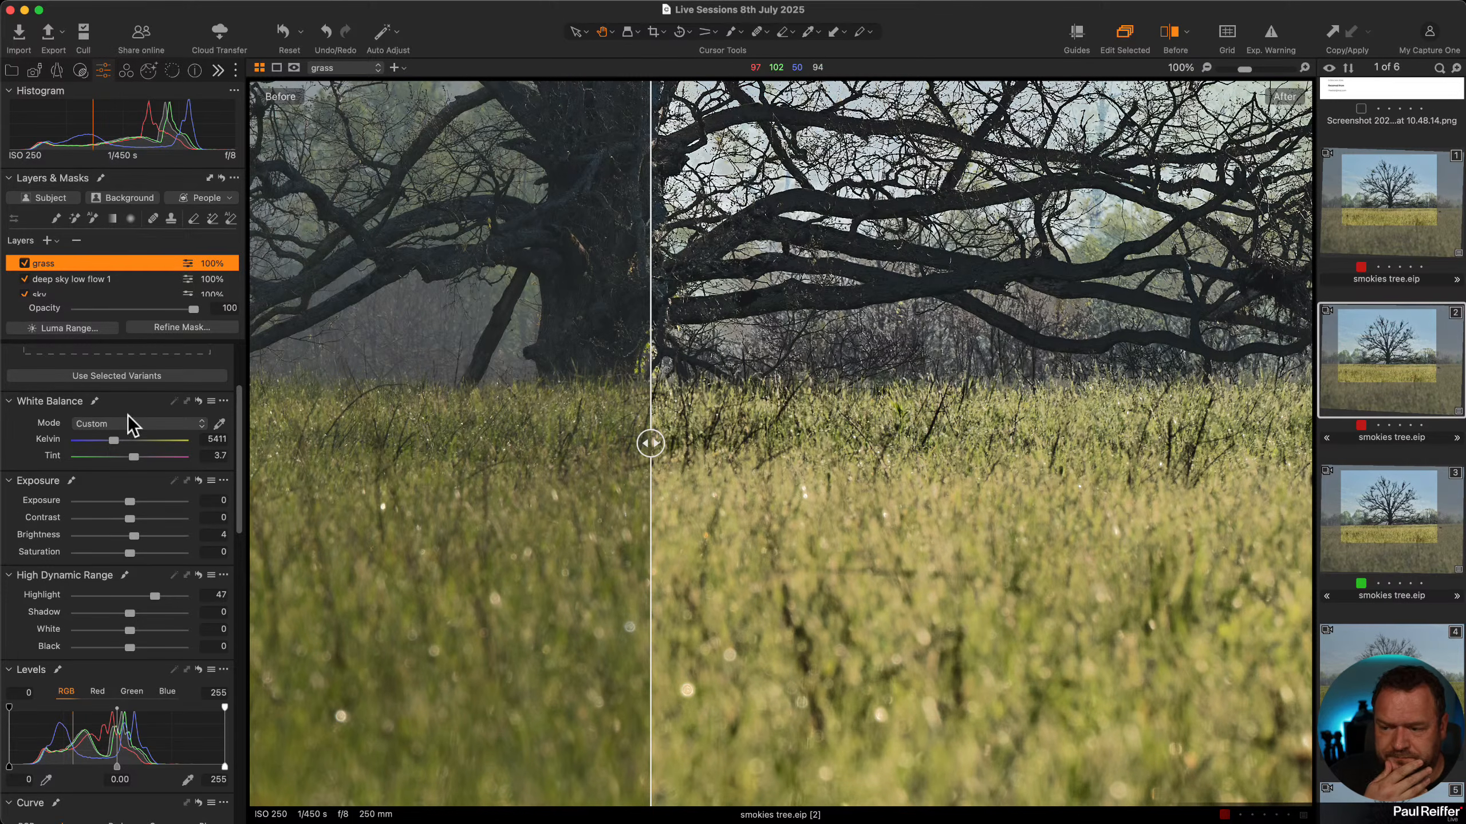
Check the grass layer's Color Editor for green, yellow, advanced and skin tone adjustments.
click(126, 69)
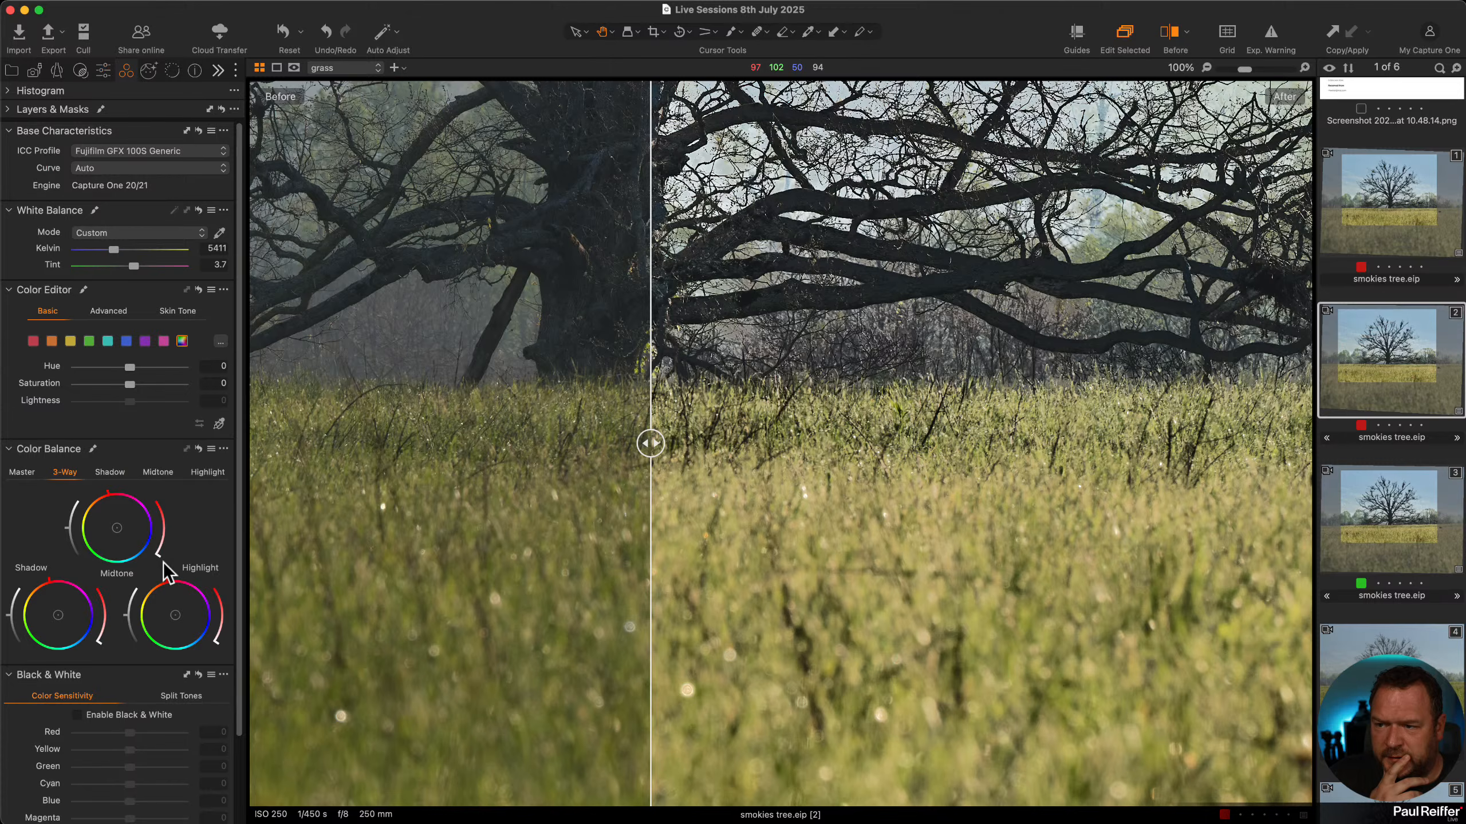
click(89, 341)
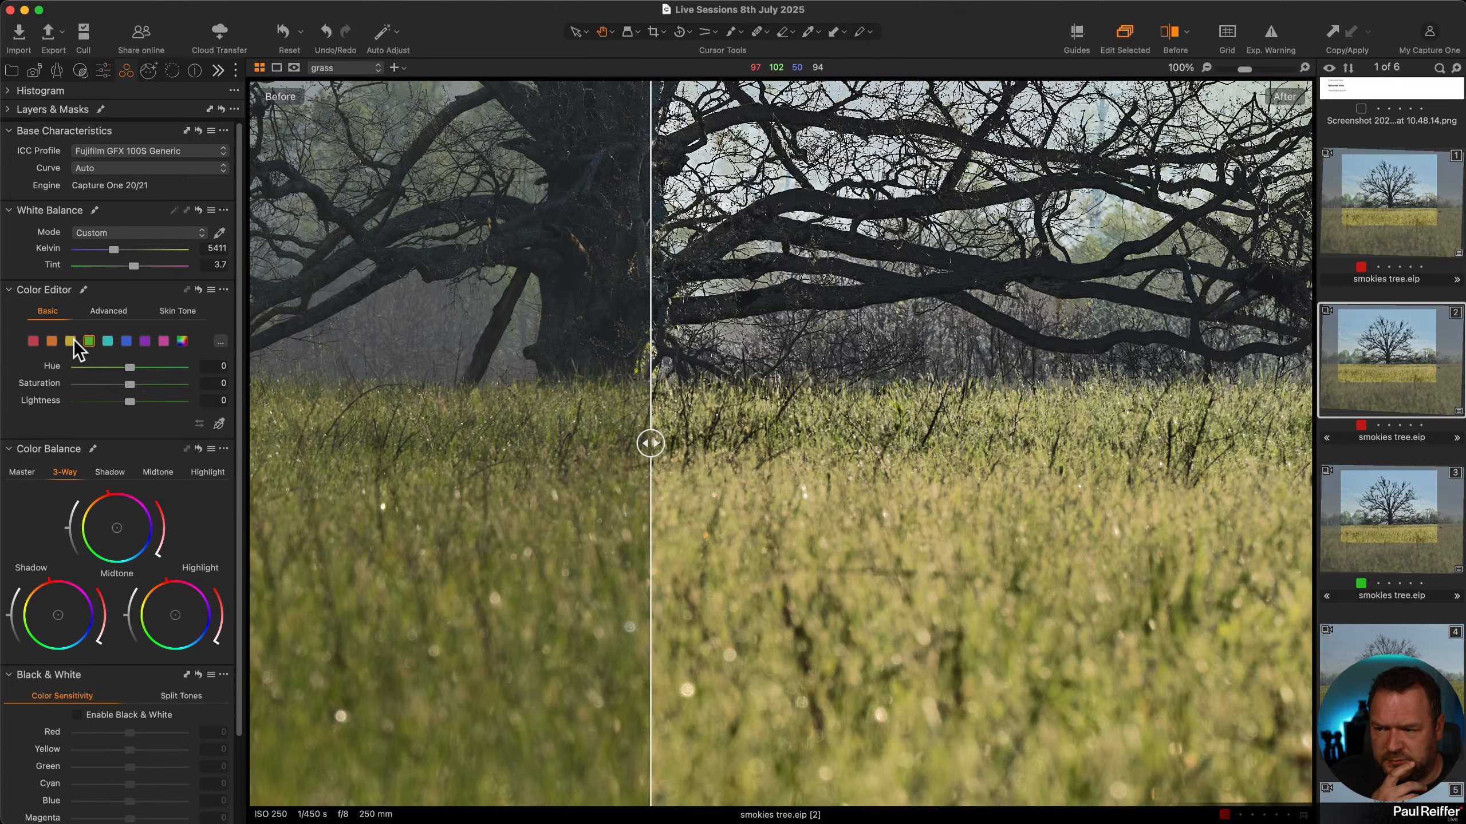
click(108, 311)
click(174, 312)
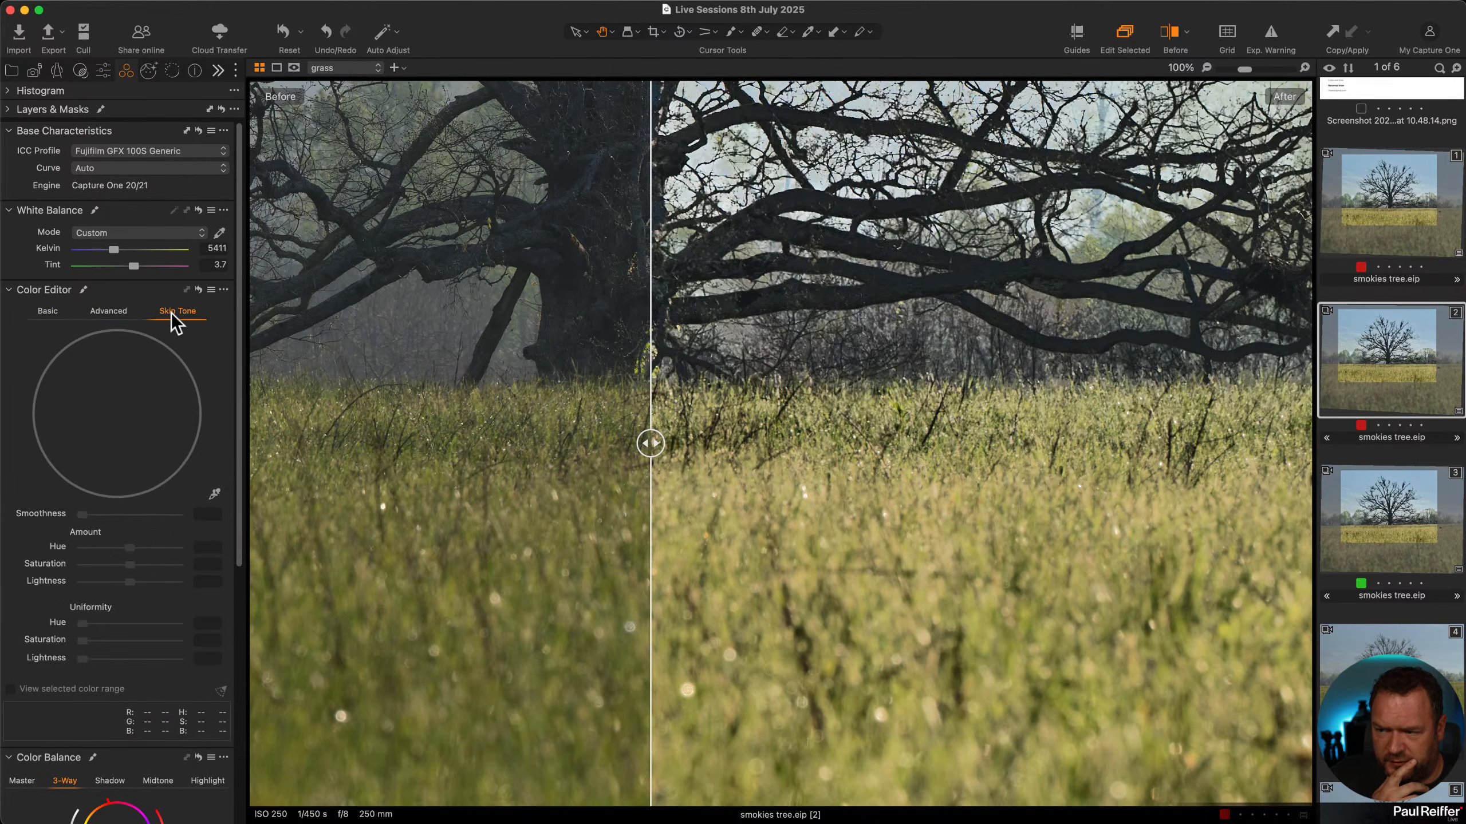
click(45, 313)
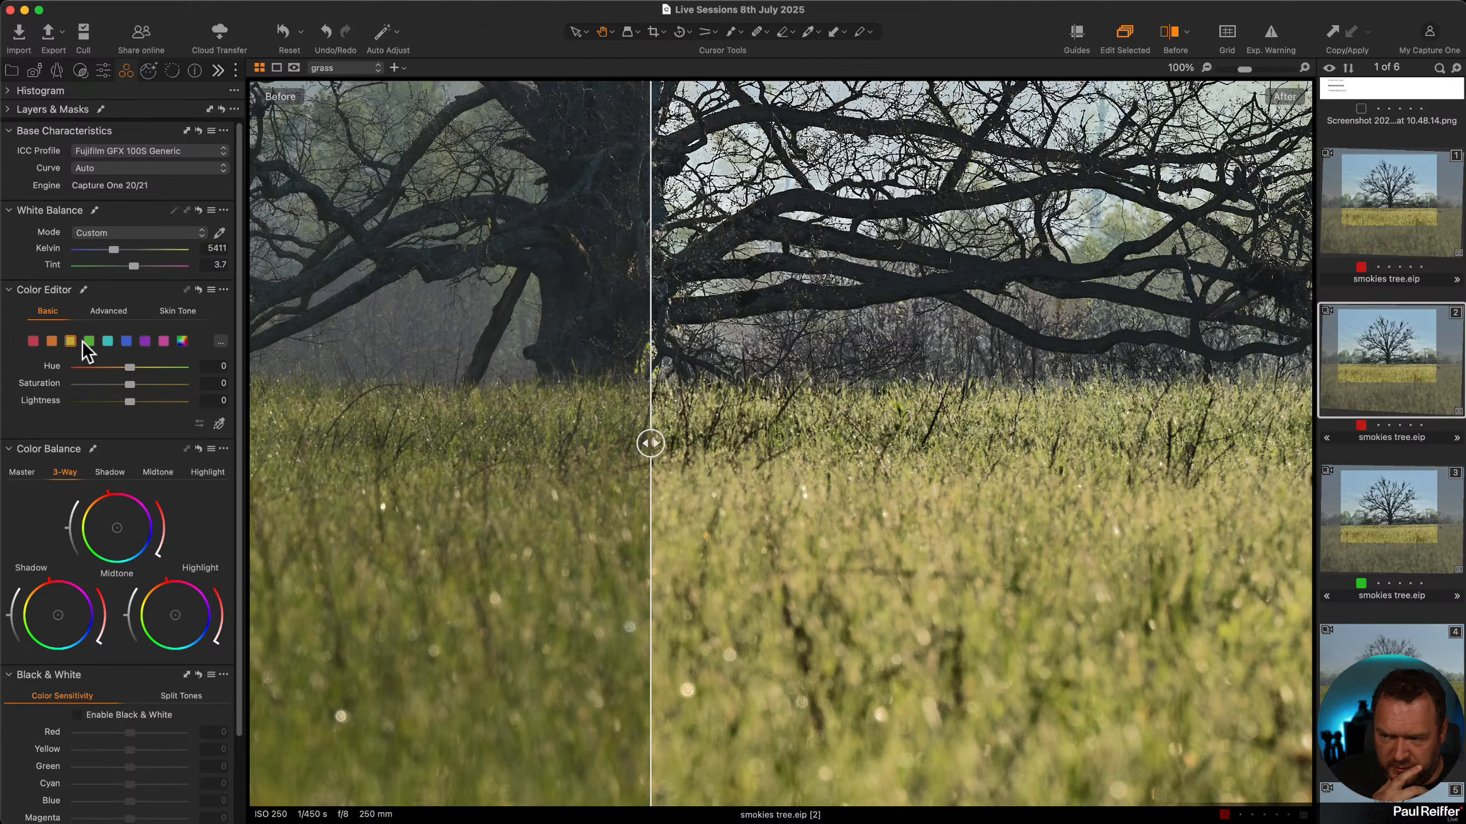
click(103, 70)
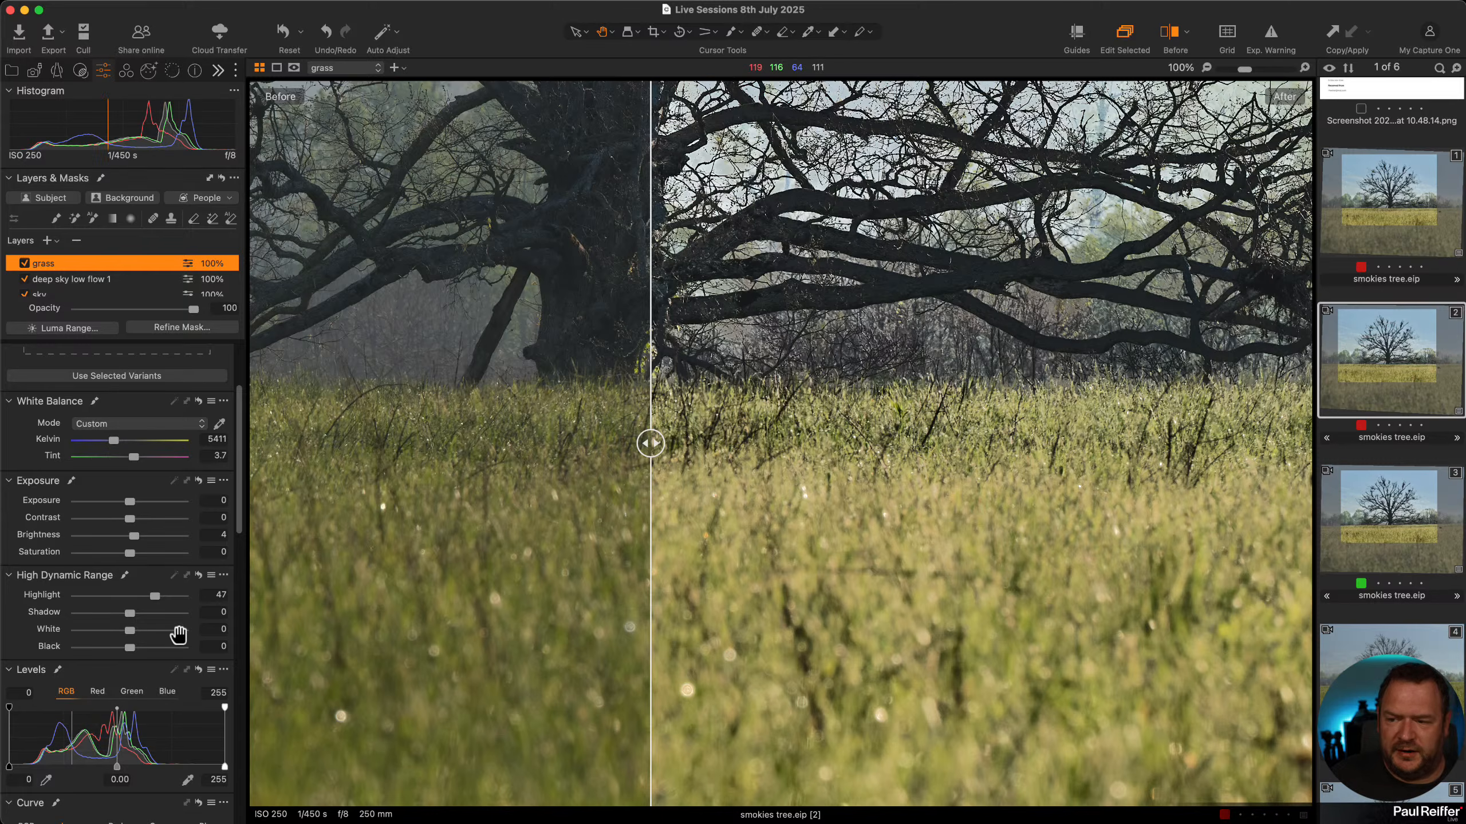
Preview the meadow without the grass layer's High Dynamic Range adjustment and without its custom white balance, showing more of the After side.
click(199, 574)
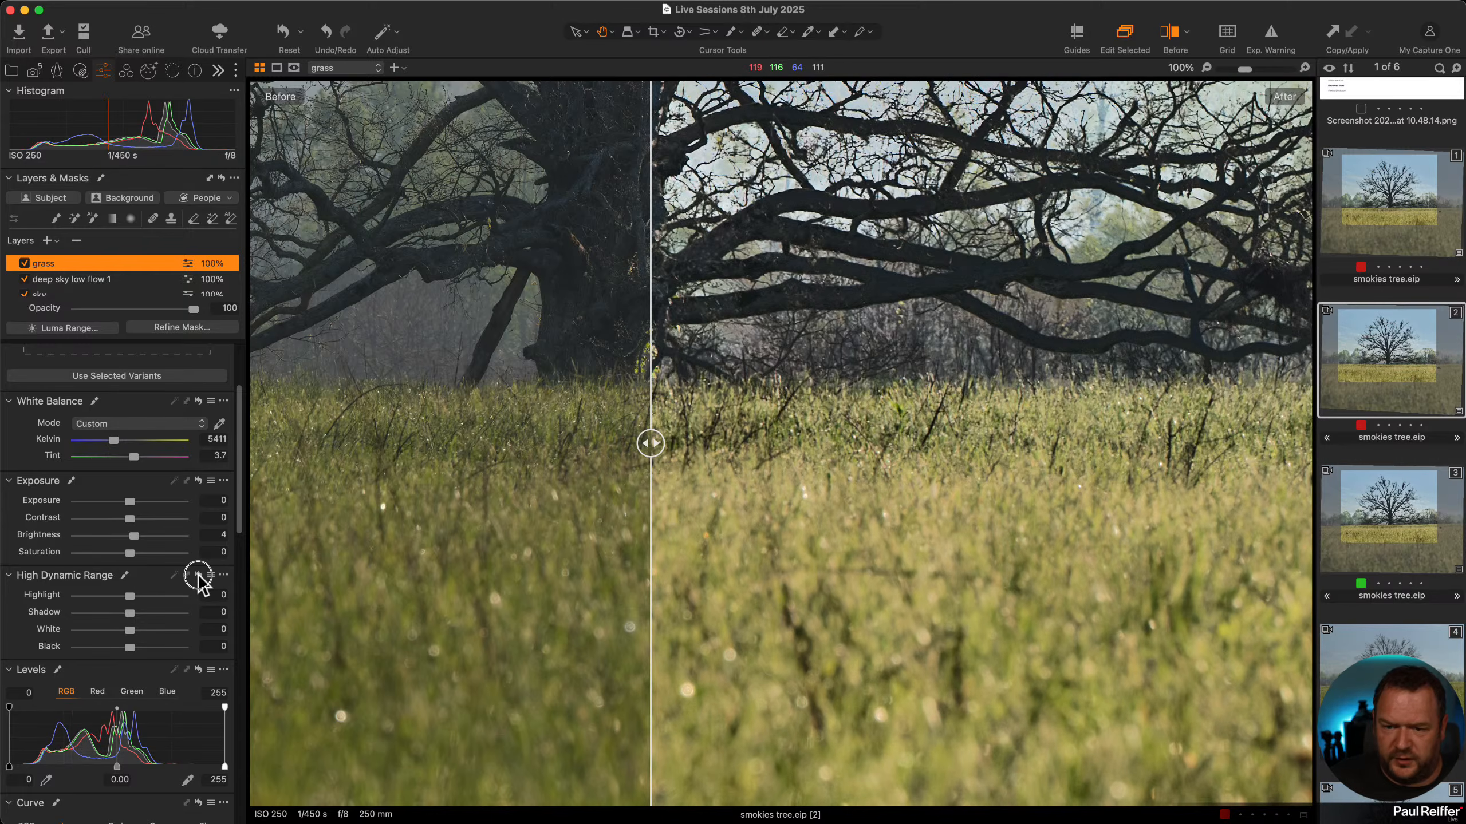
click(198, 574)
click(199, 575)
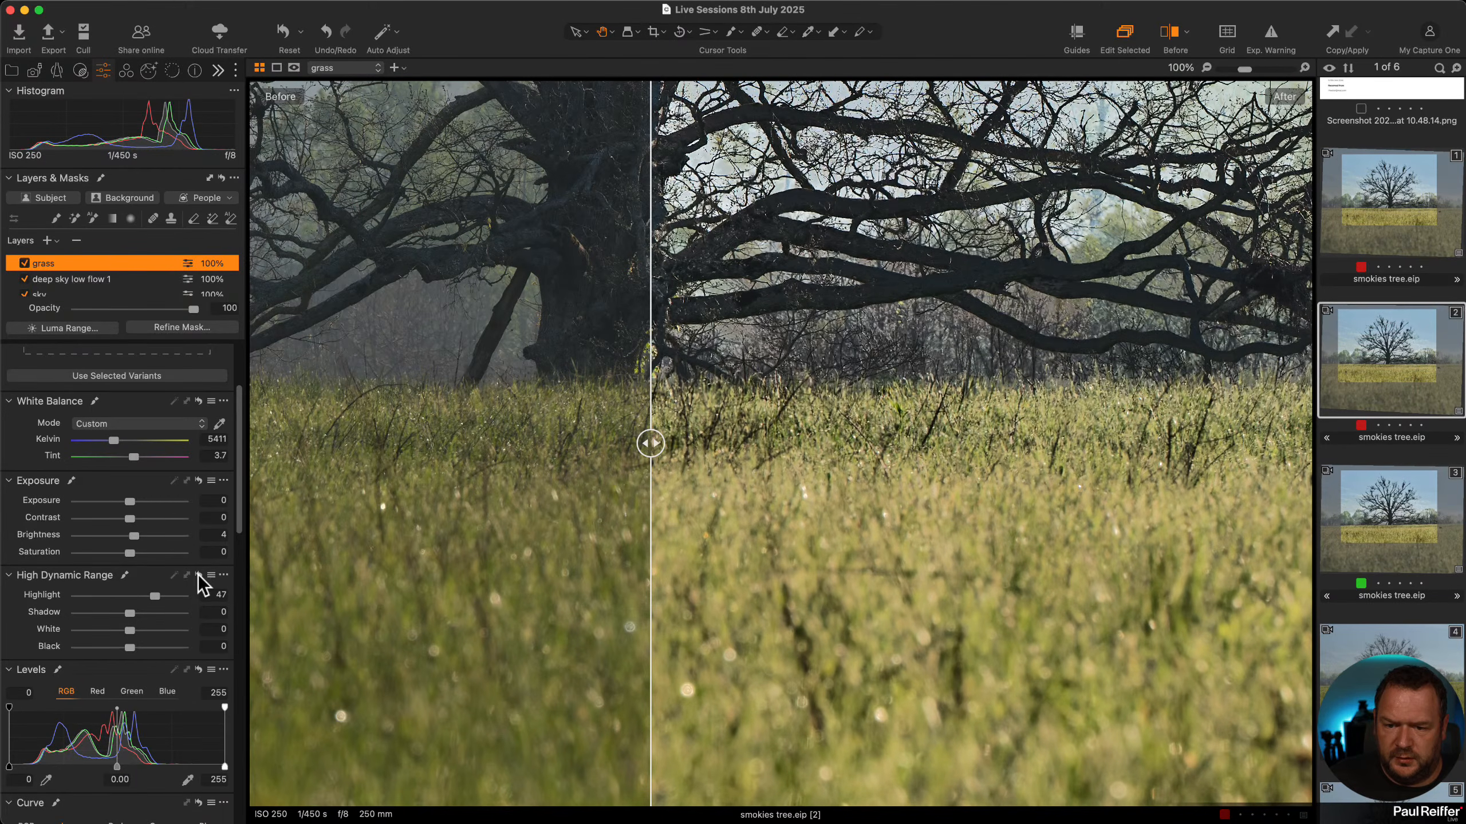
drag(646, 443, 420, 443)
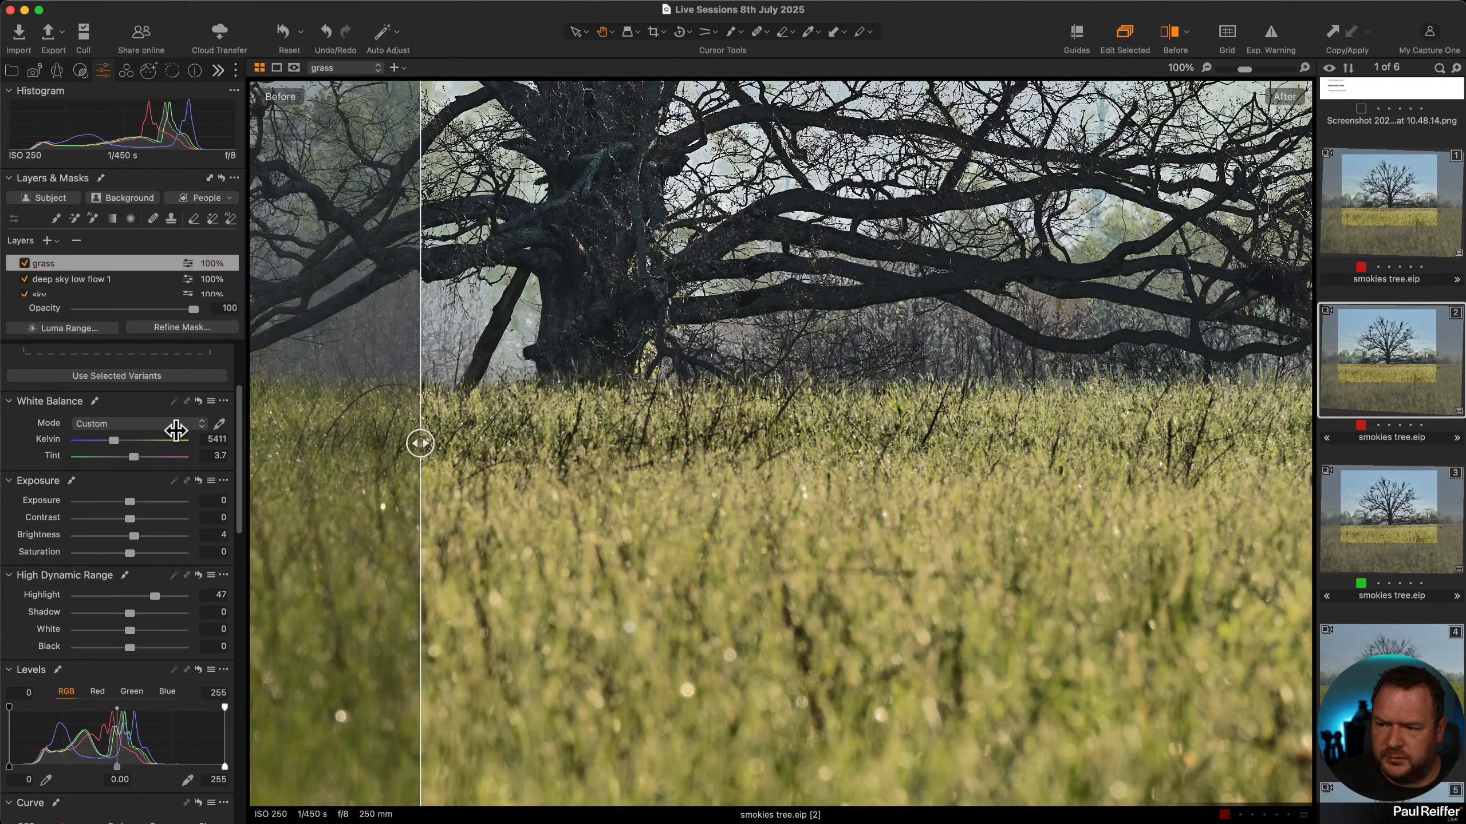
click(199, 400)
click(198, 401)
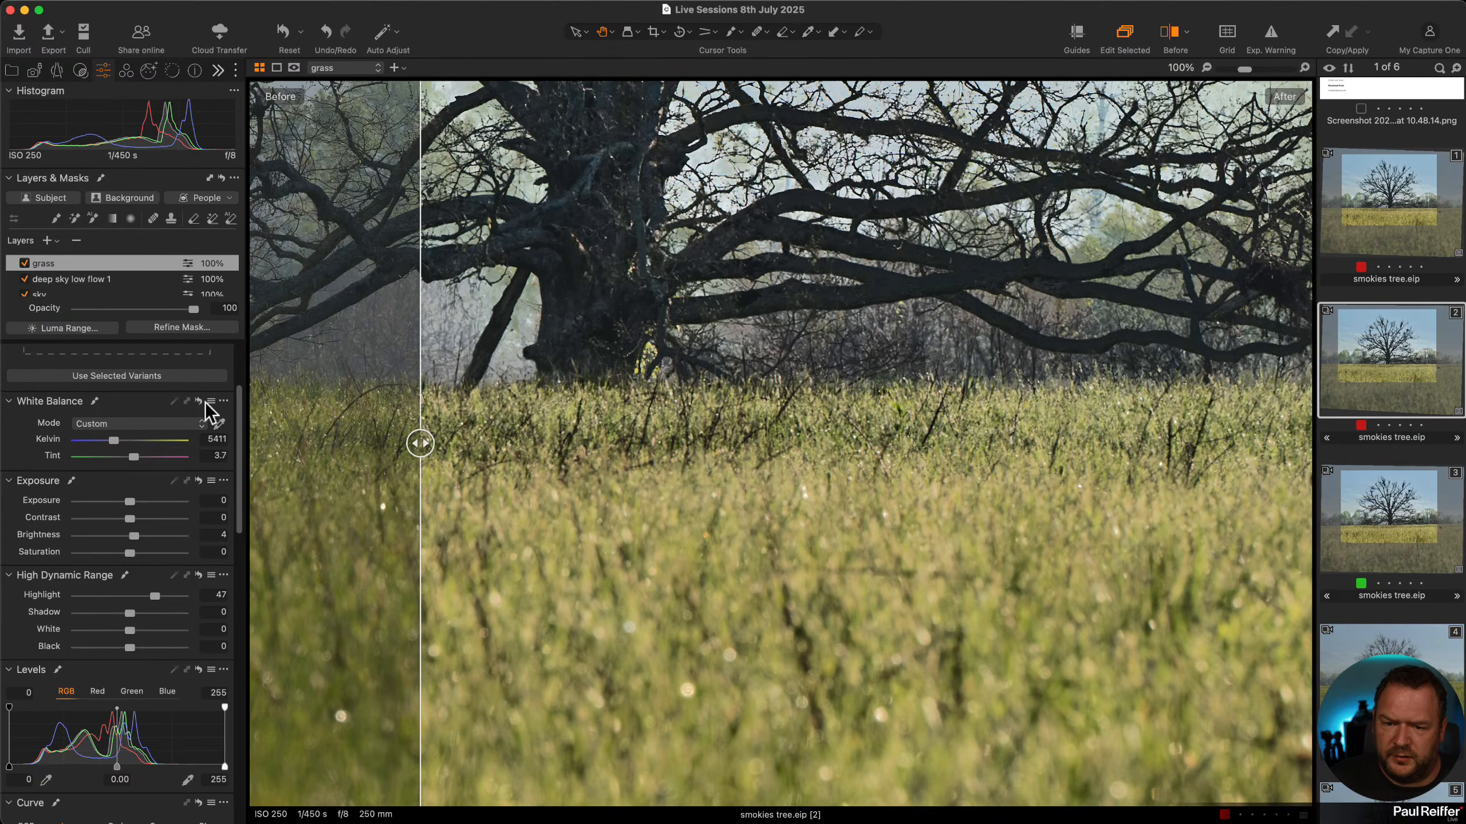
Fit the whole photo in the viewer and compare the edit across the Before/After split at several divider positions.
key(super+0)
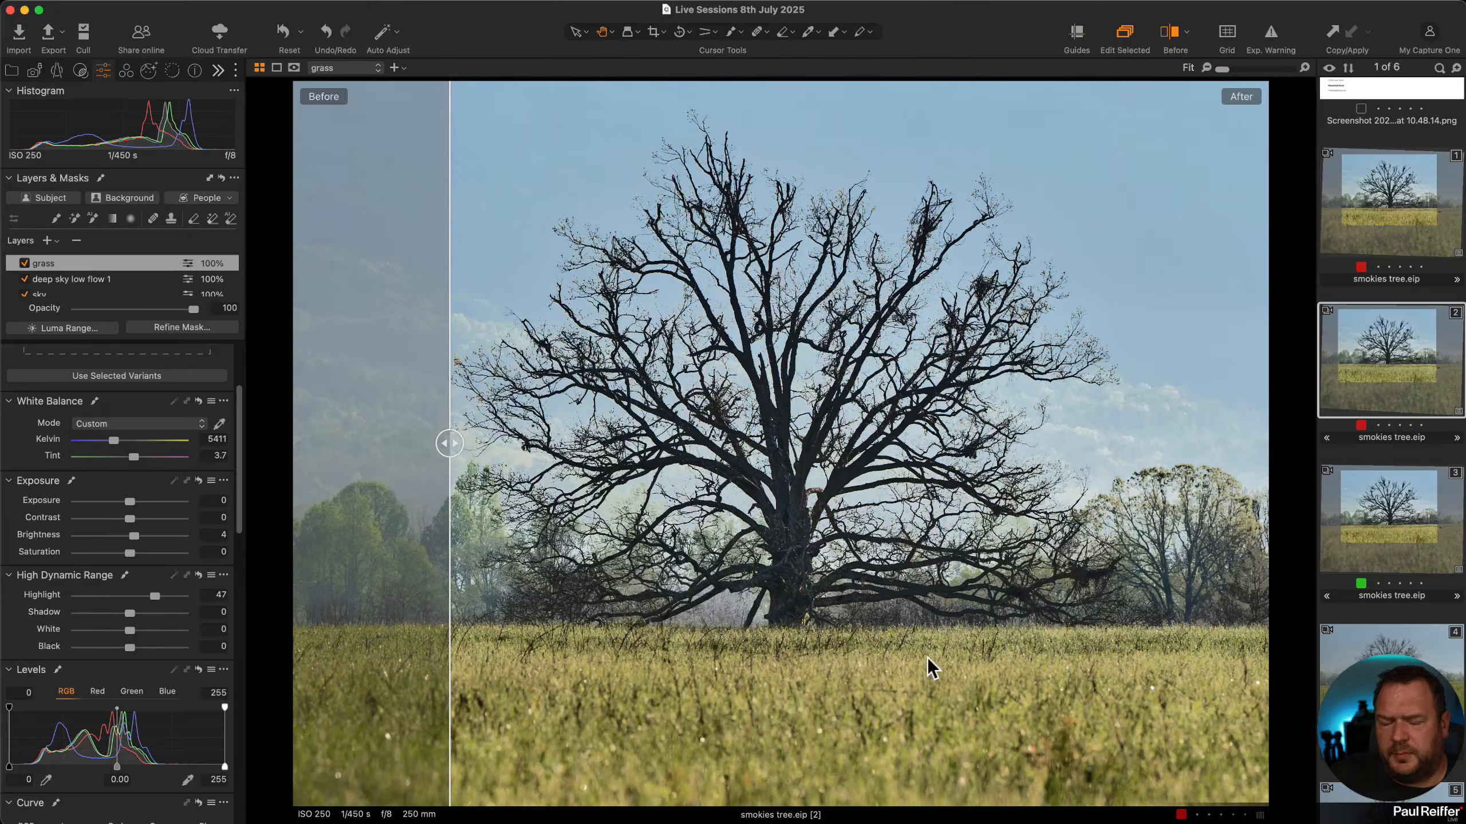
drag(449, 443, 542, 443)
drag(691, 460, 403, 542)
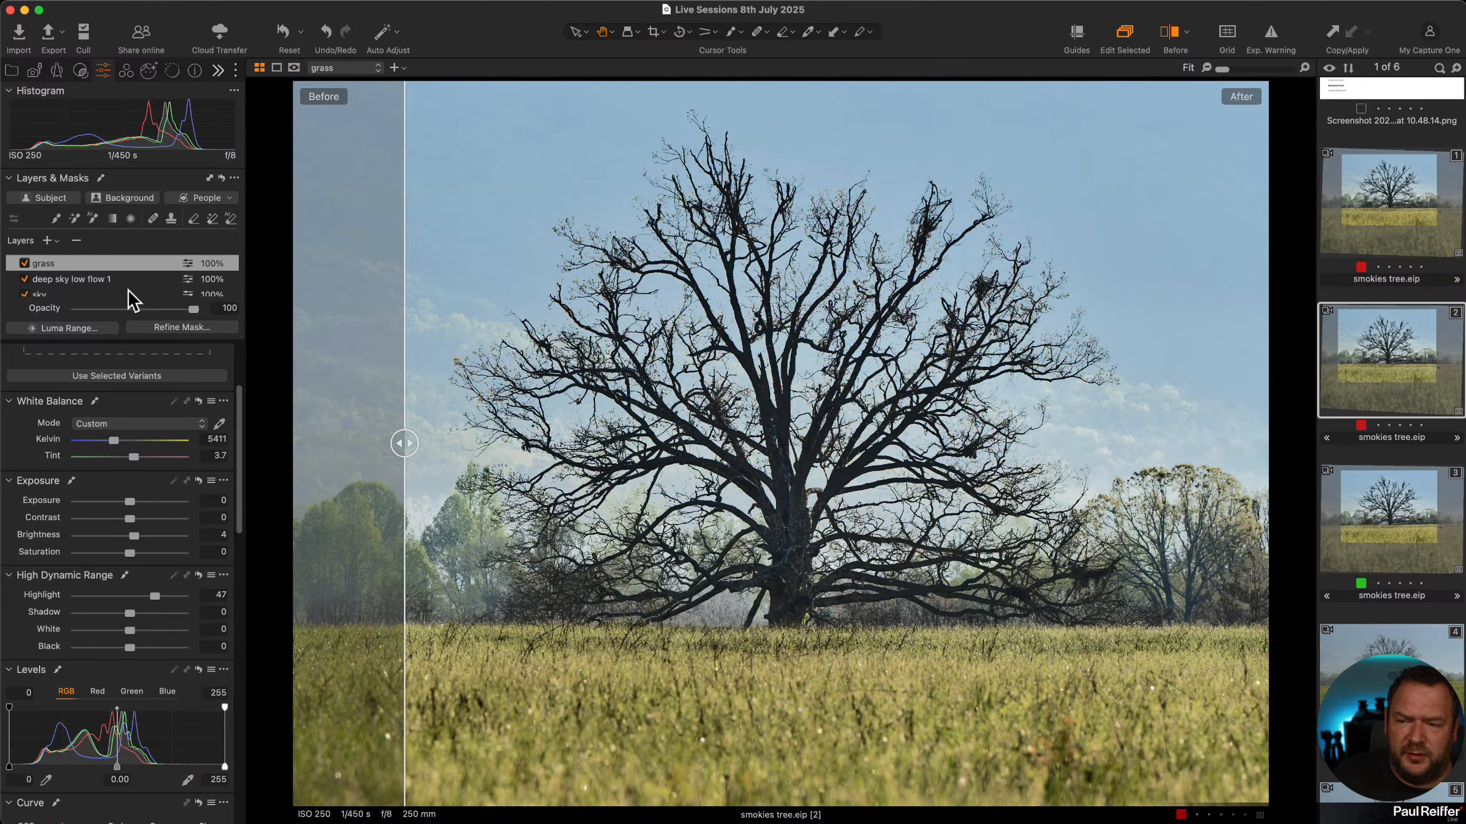
Select the Image Layer and inspect the shadow part of its Luma curve.
scroll(131, 291, down, 2)
click(84, 283)
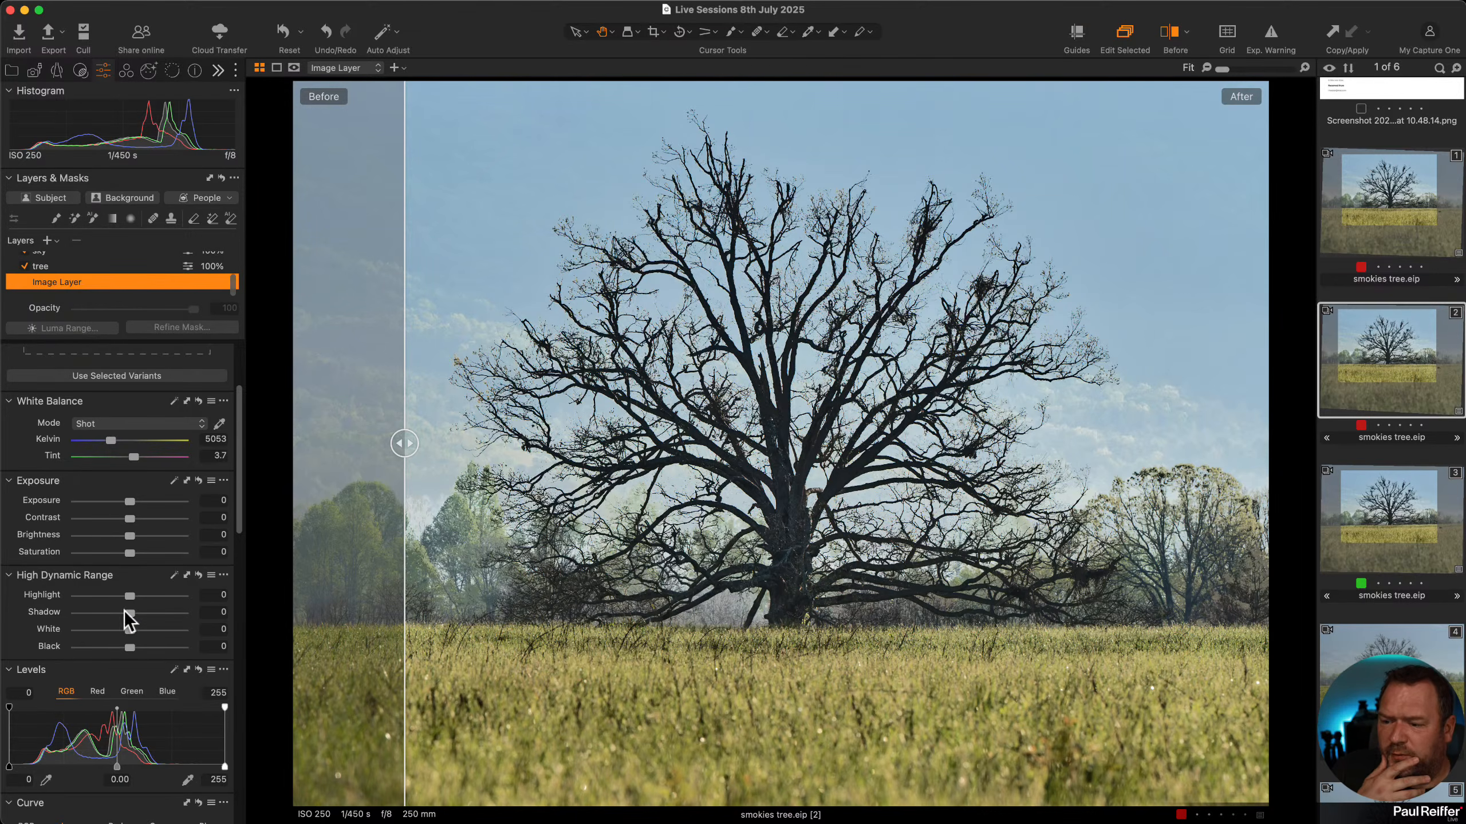
scroll(124, 611, down, 5)
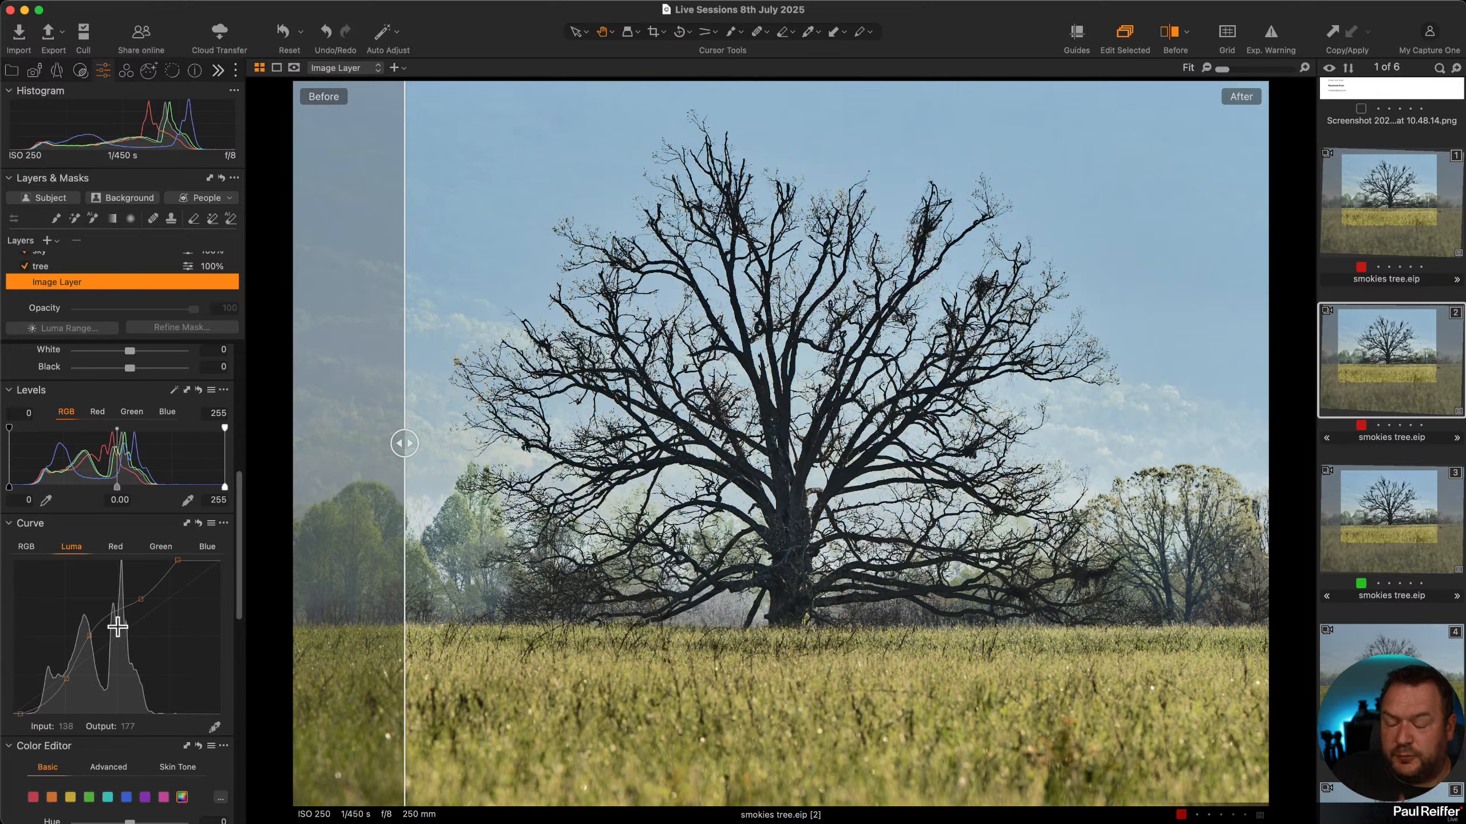
click(66, 678)
Reduce the tree layer's opacity to 47%.
click(75, 268)
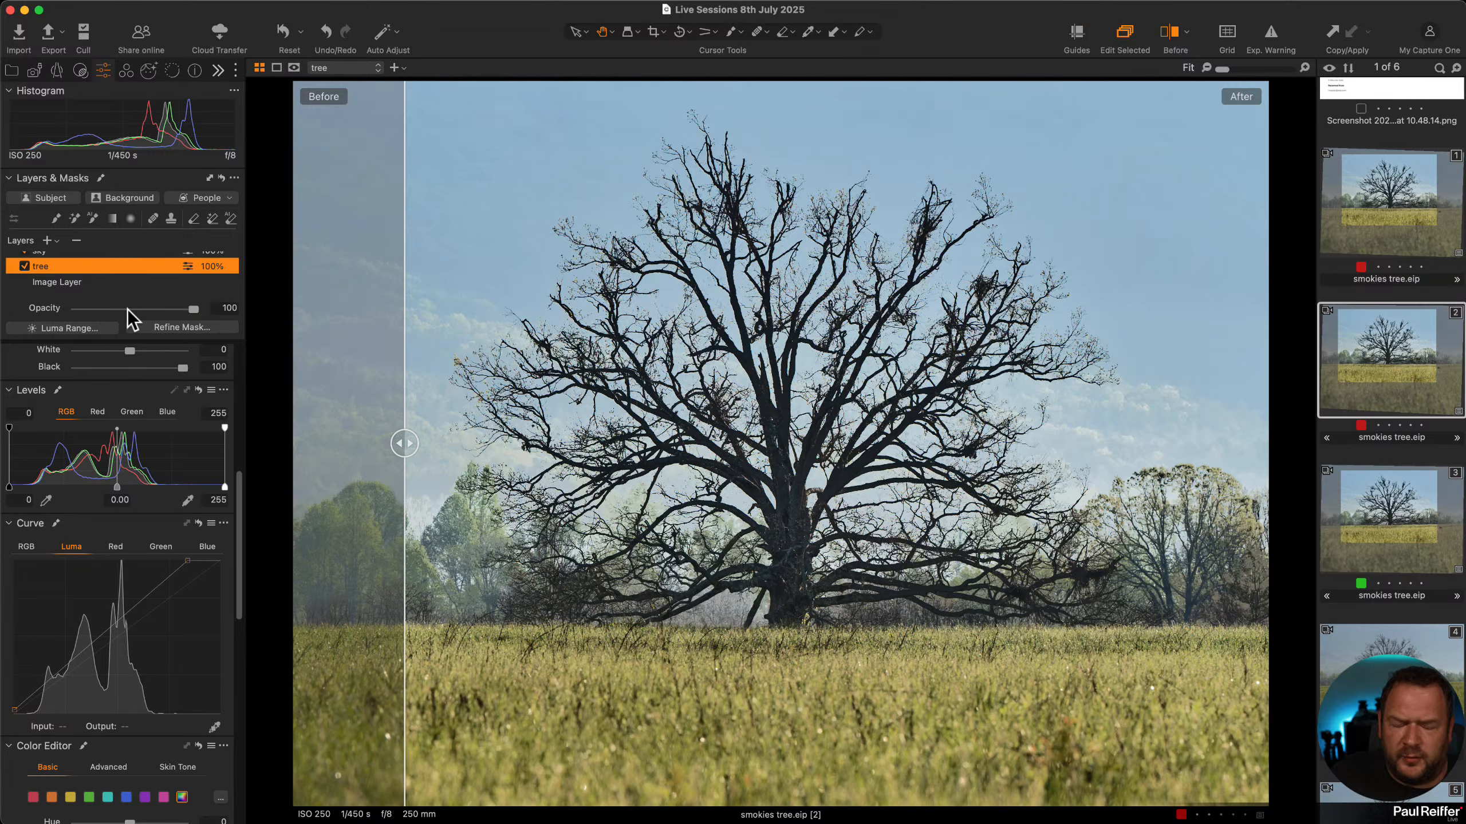
click(128, 309)
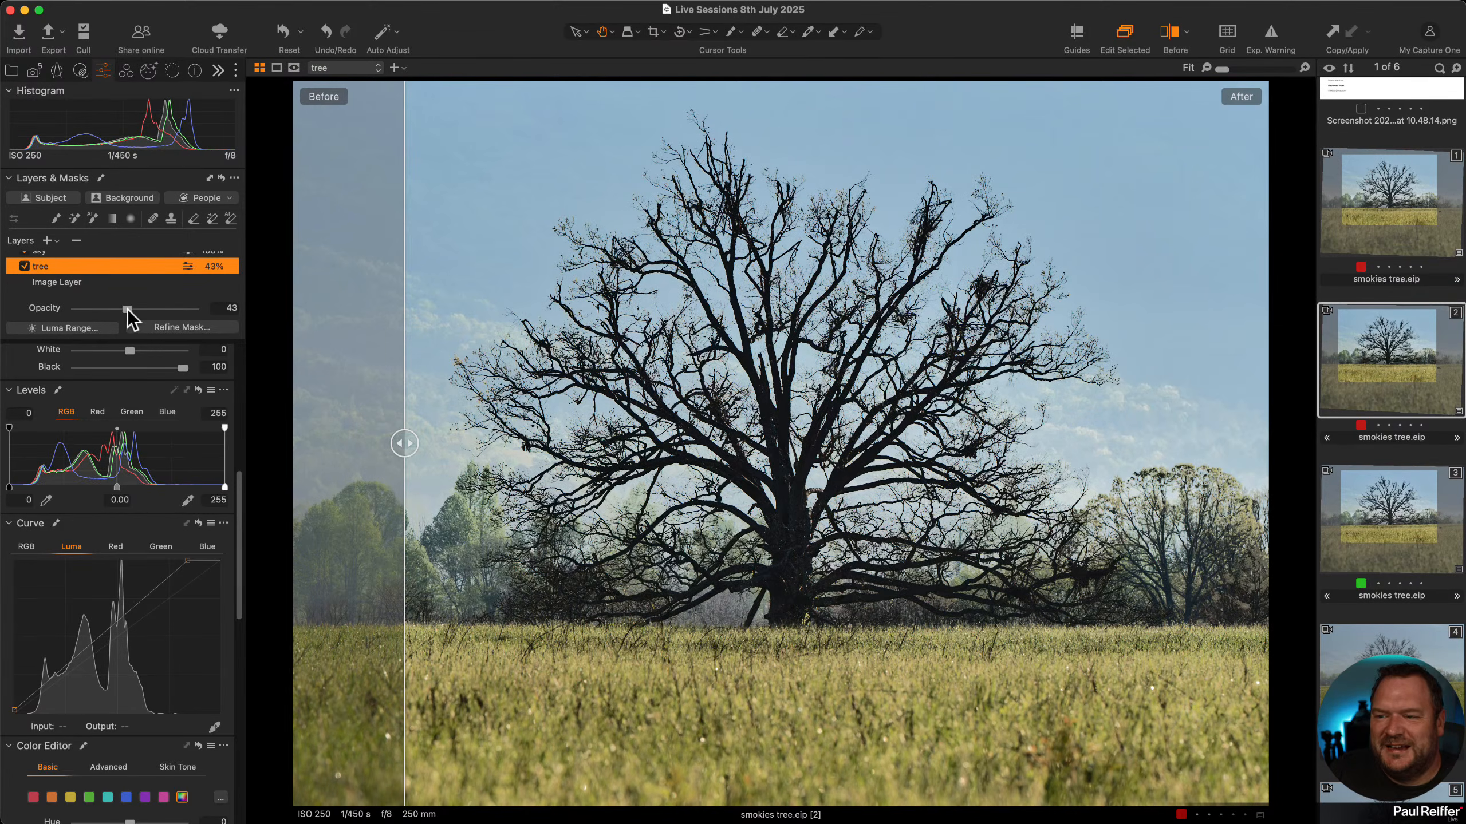
drag(128, 310, 132, 309)
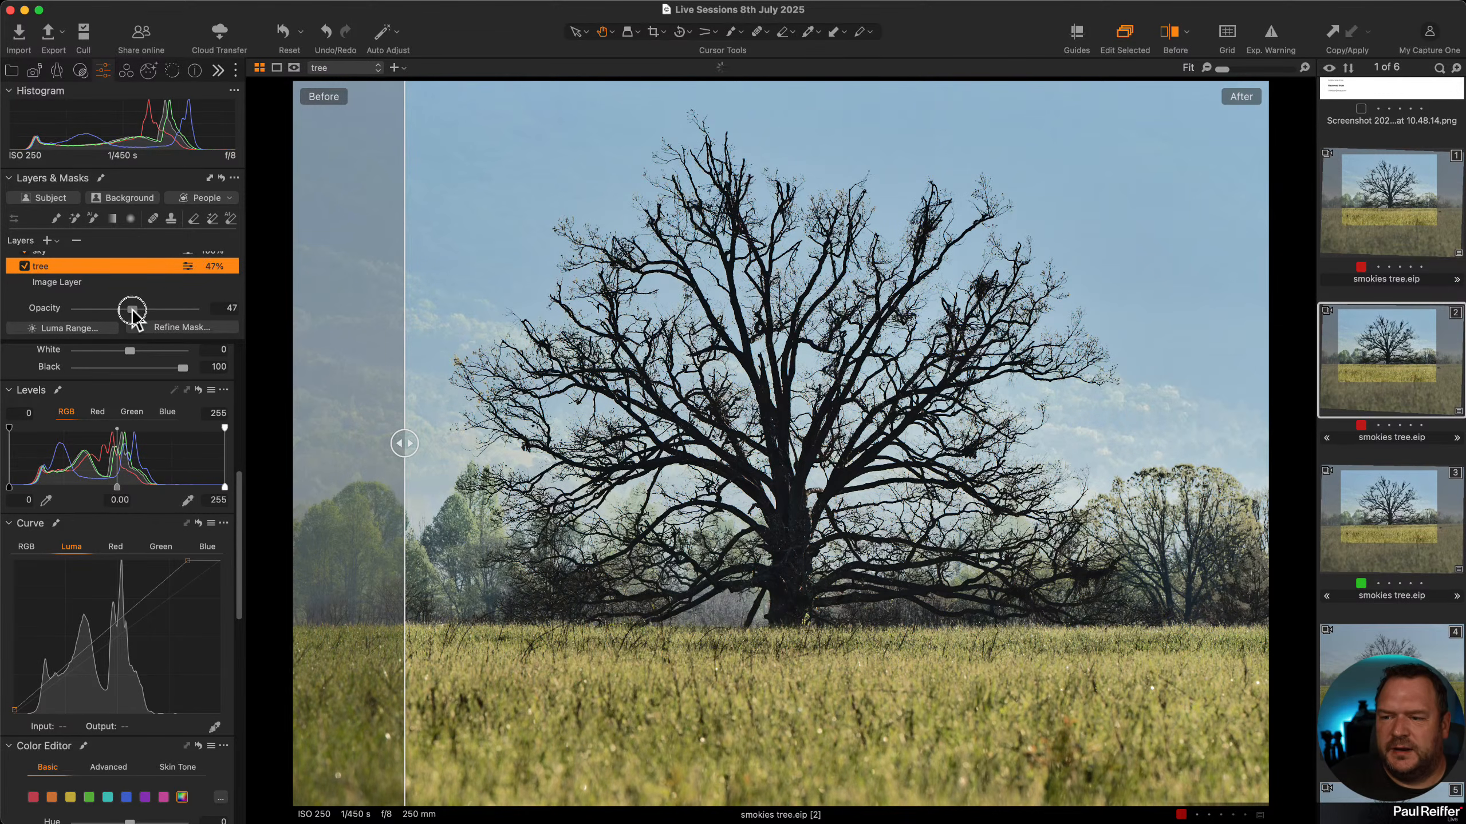
Reduce the opacity of the sky layer to 50%, deep sky low flow 1 to 62% and grass to 46%.
scroll(121, 291, up, 2)
click(49, 289)
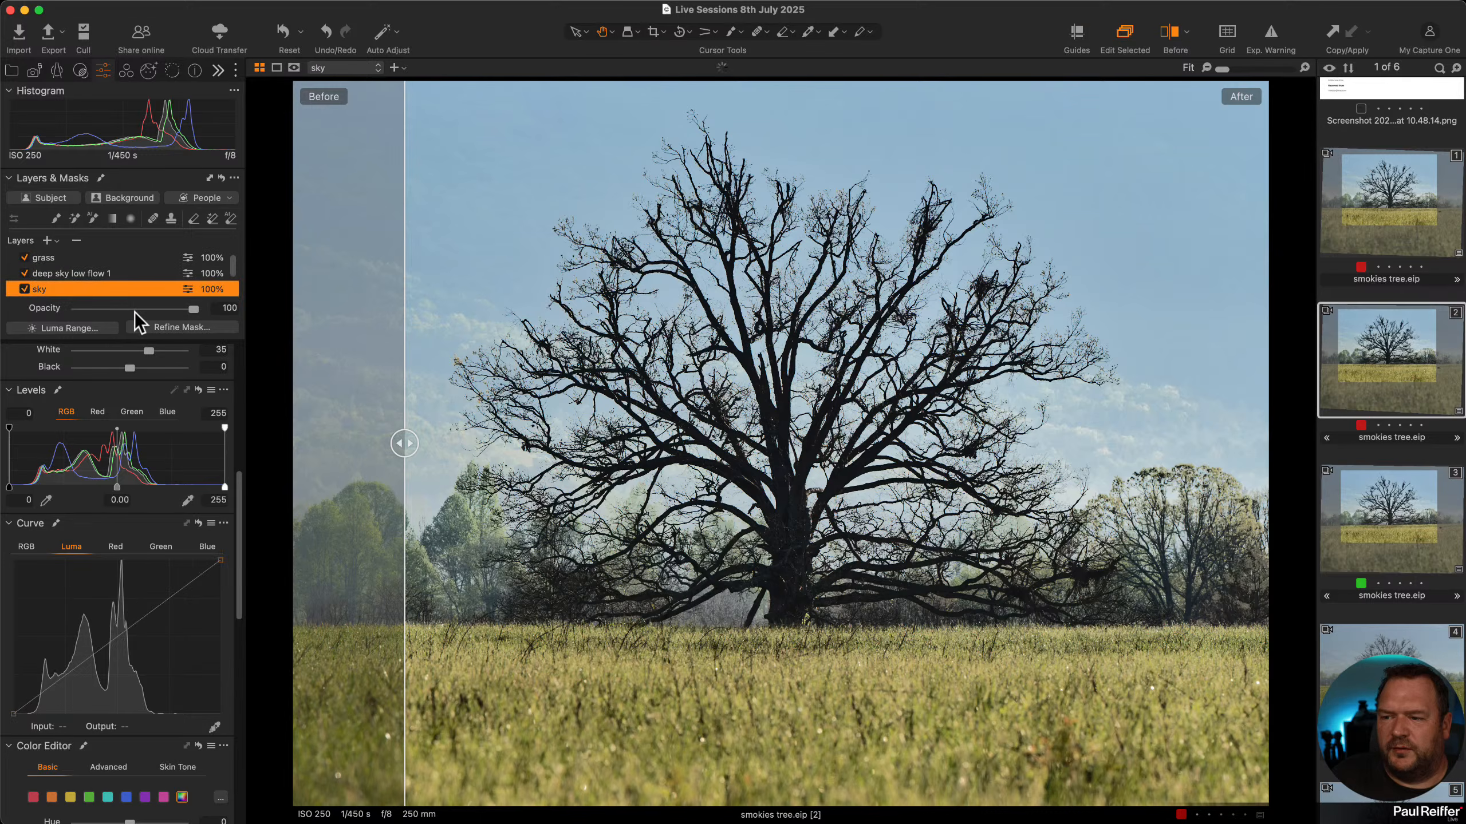
click(135, 310)
click(114, 275)
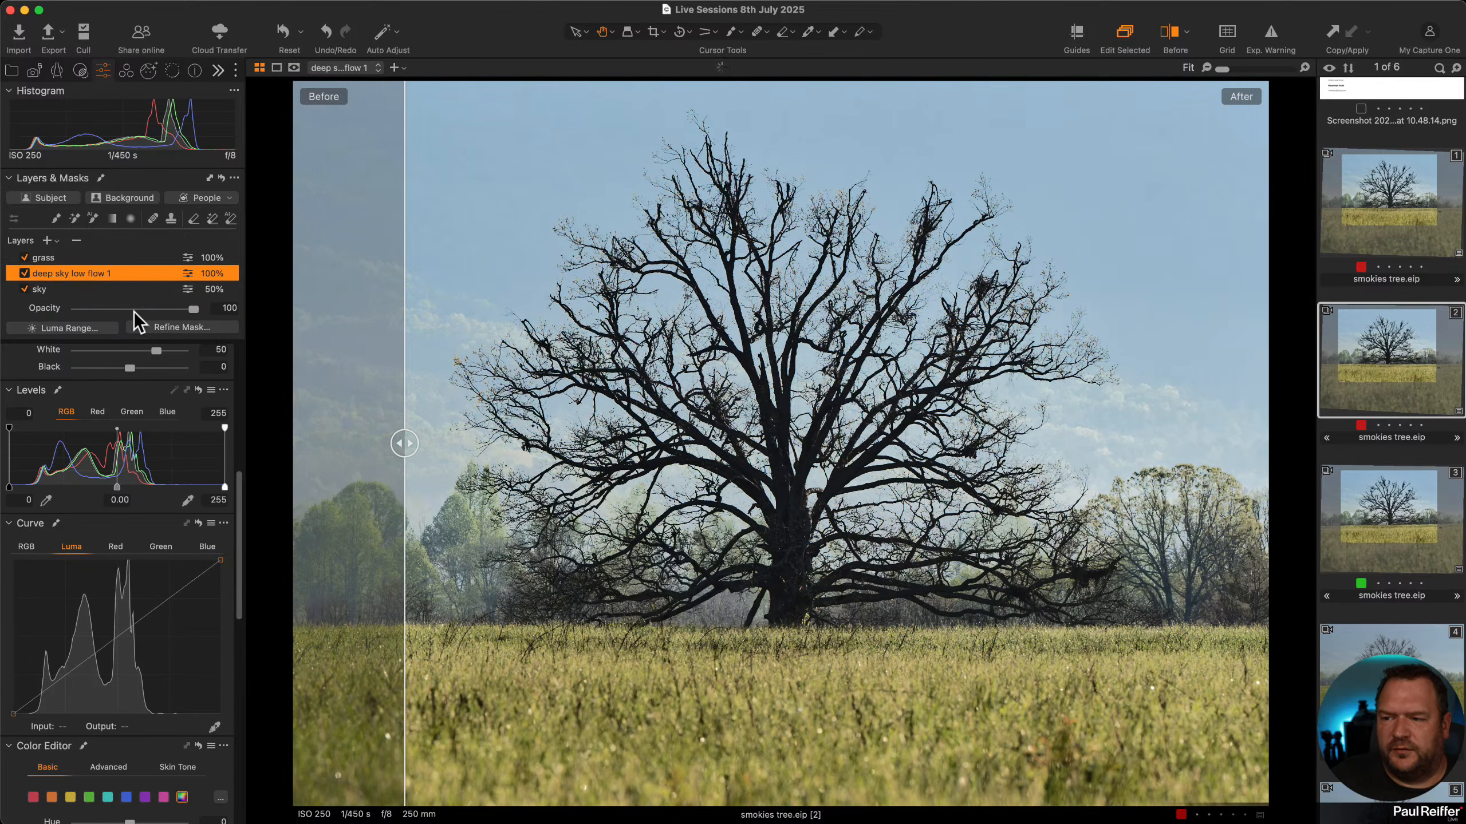
click(146, 308)
click(92, 261)
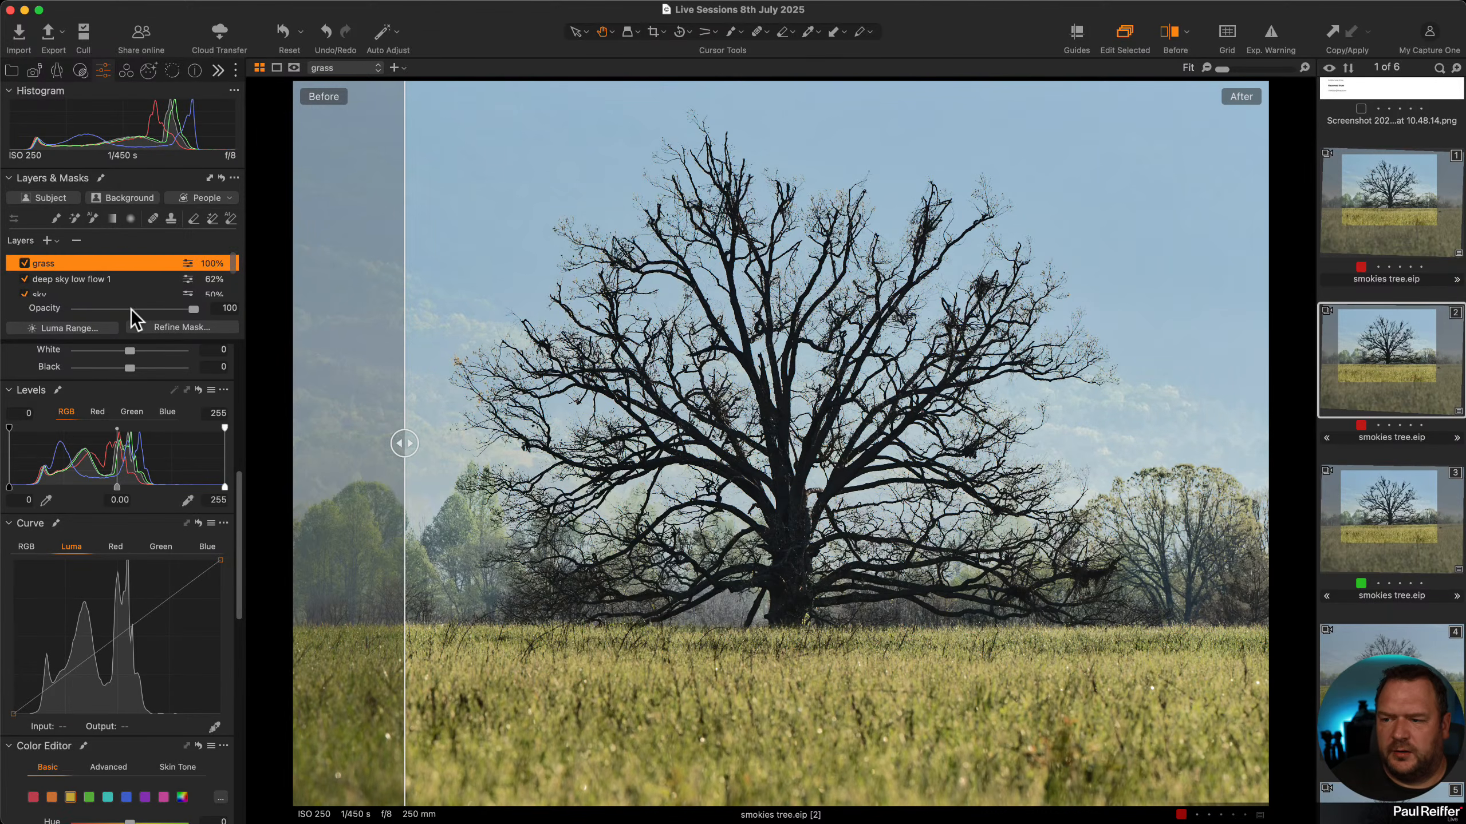
click(132, 308)
Soften the Image Layer's Luma curve by raising a shadow point, shifting the white point to a higher input and lowering the midtone point slightly.
scroll(122, 275, down, 3)
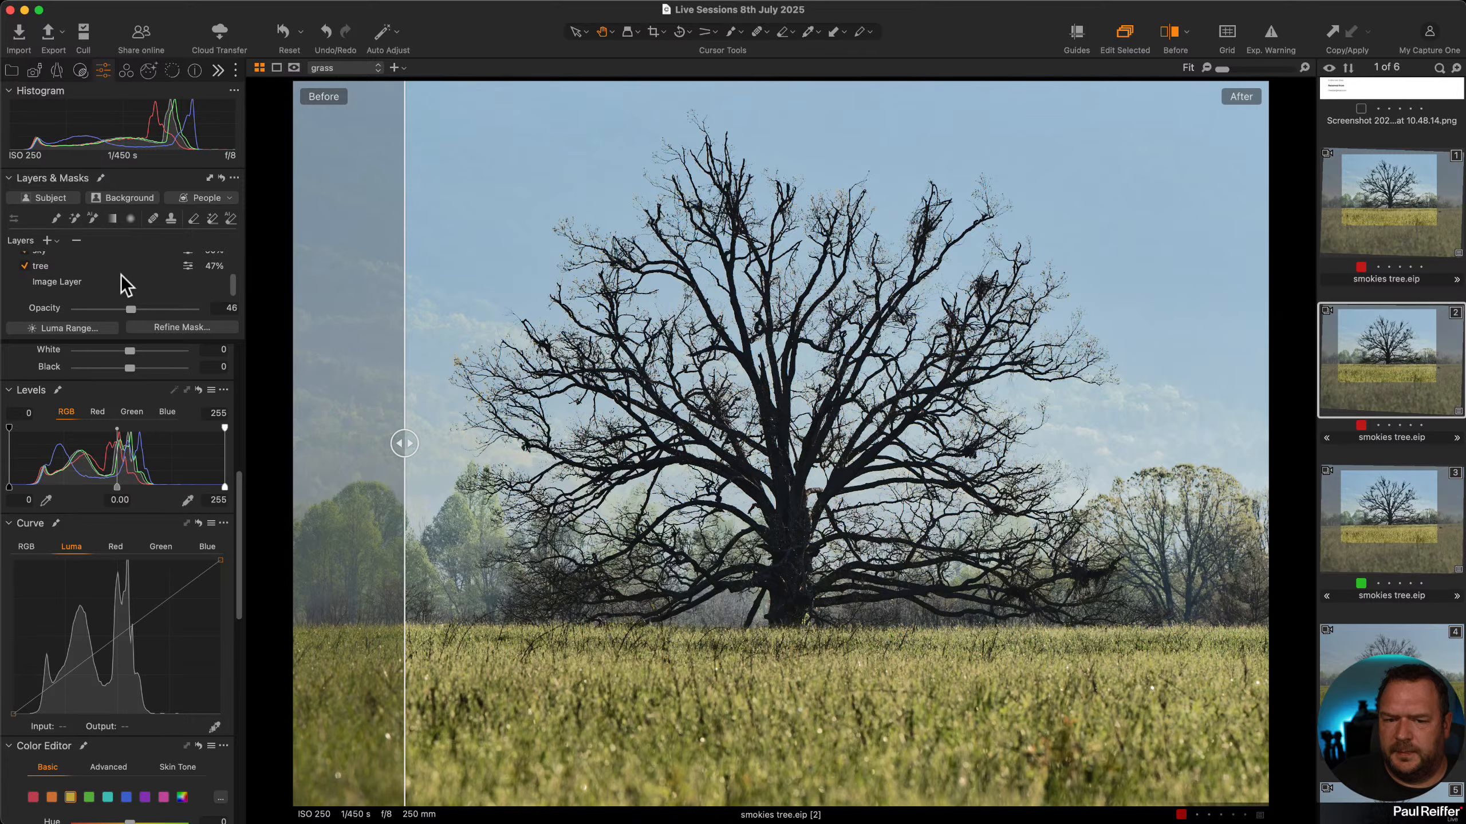
click(99, 283)
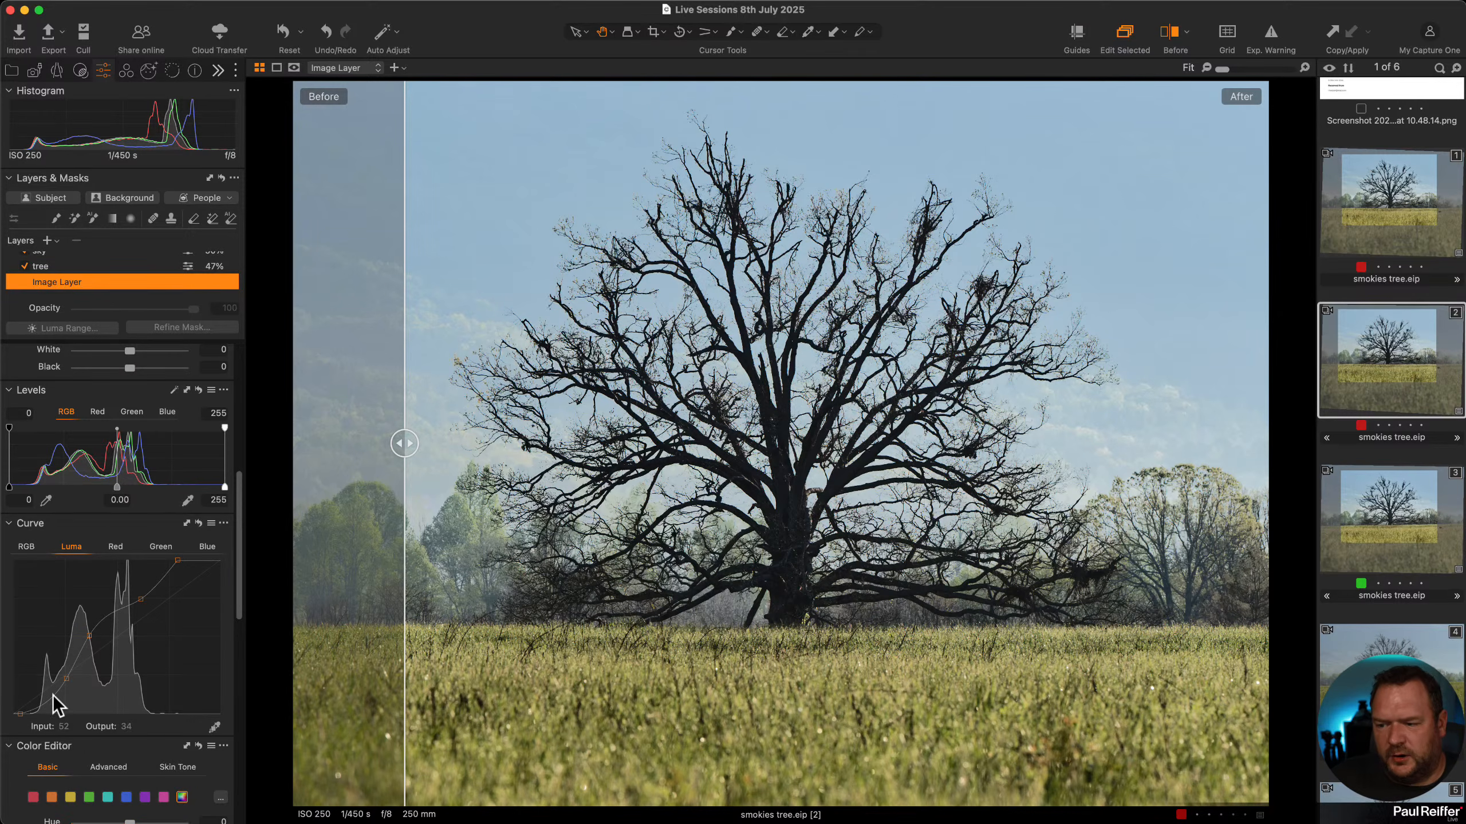
drag(55, 697, 55, 691)
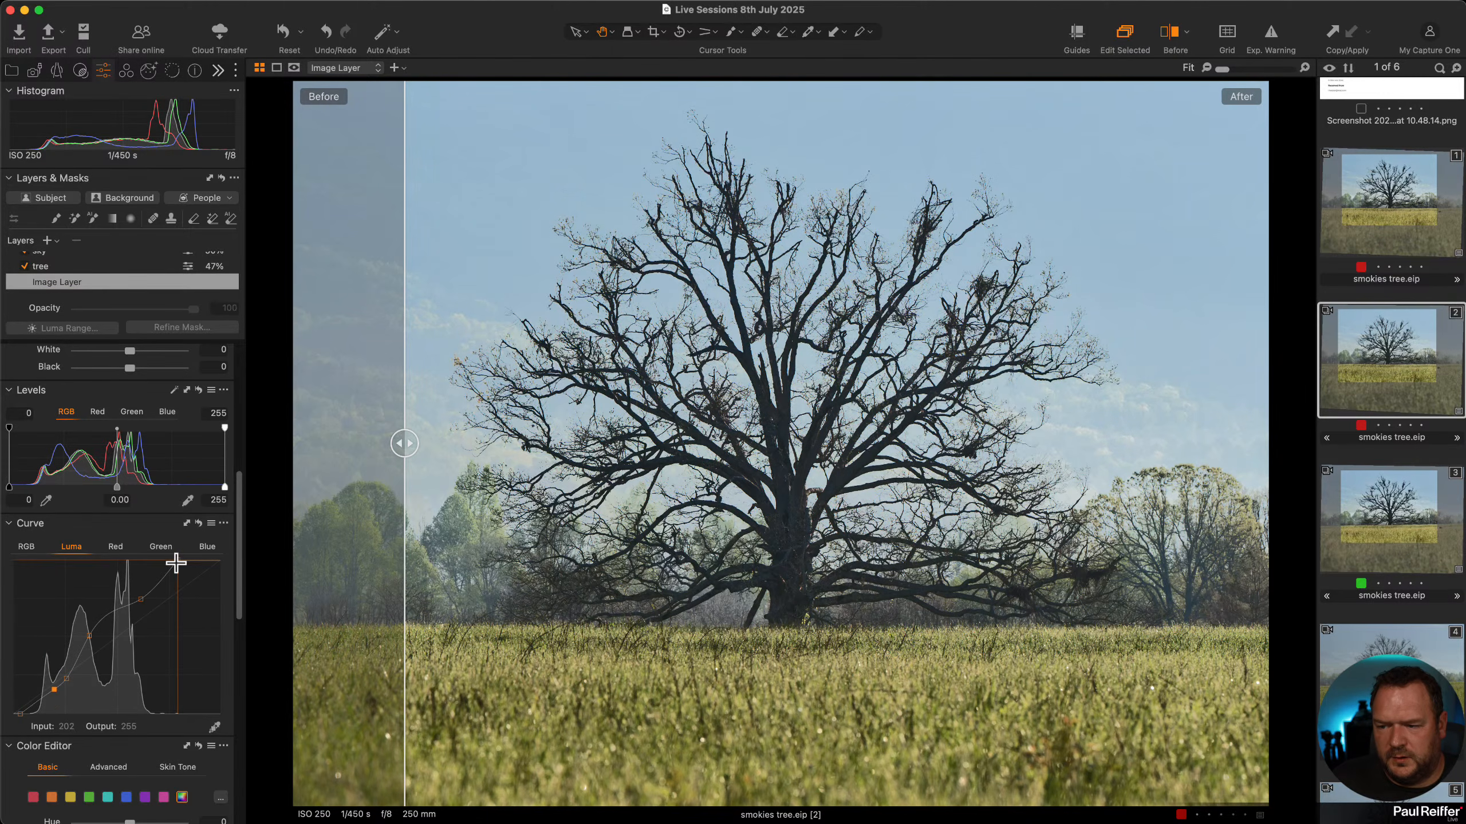
drag(177, 560, 95, 641)
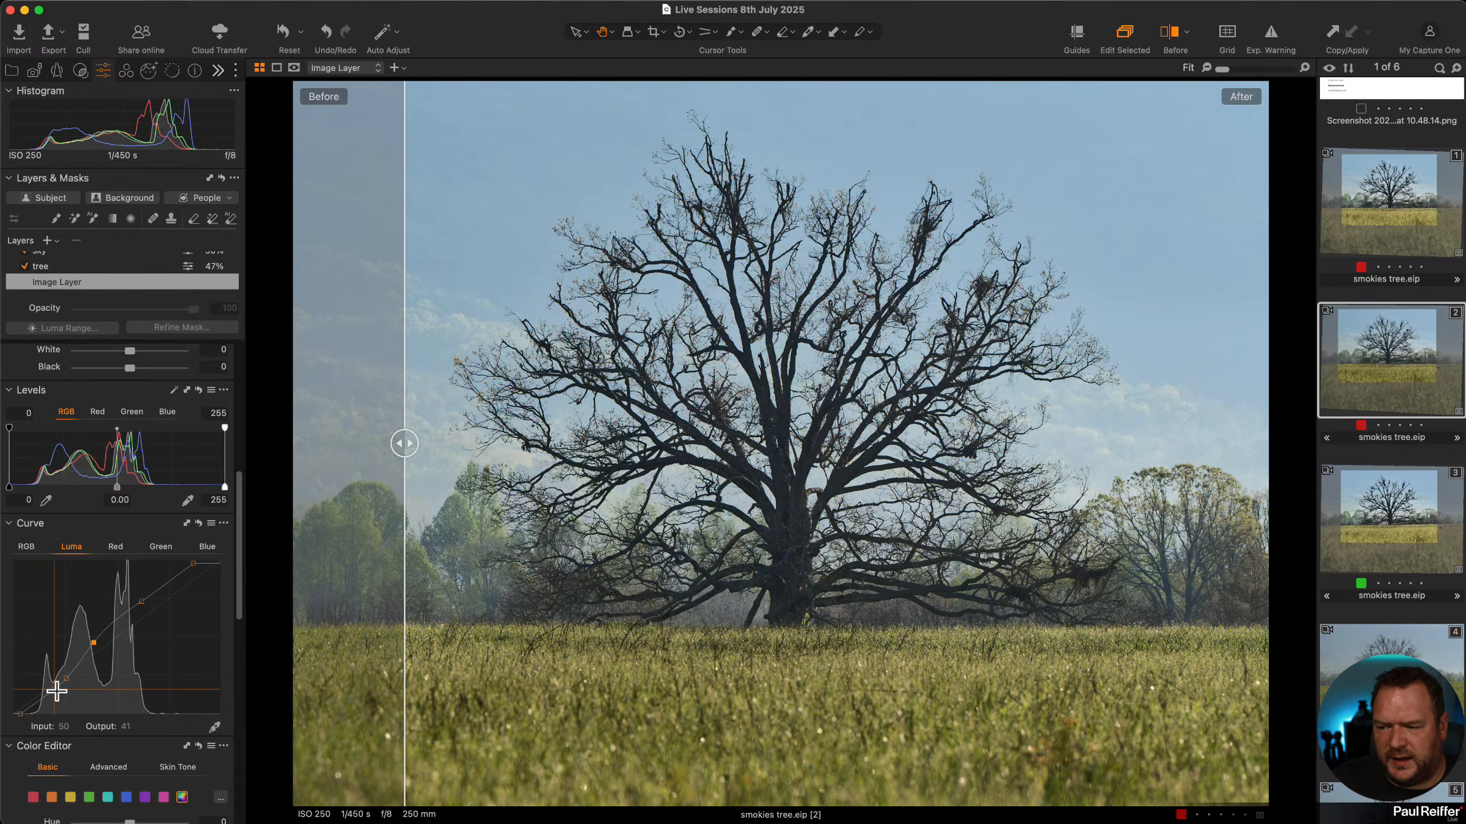
Refine the Image Layer's Luma curve with two shadow points, a gentler midtone point, a white point at higher input and a black point at lower input.
drag(54, 689, 53, 692)
click(69, 679)
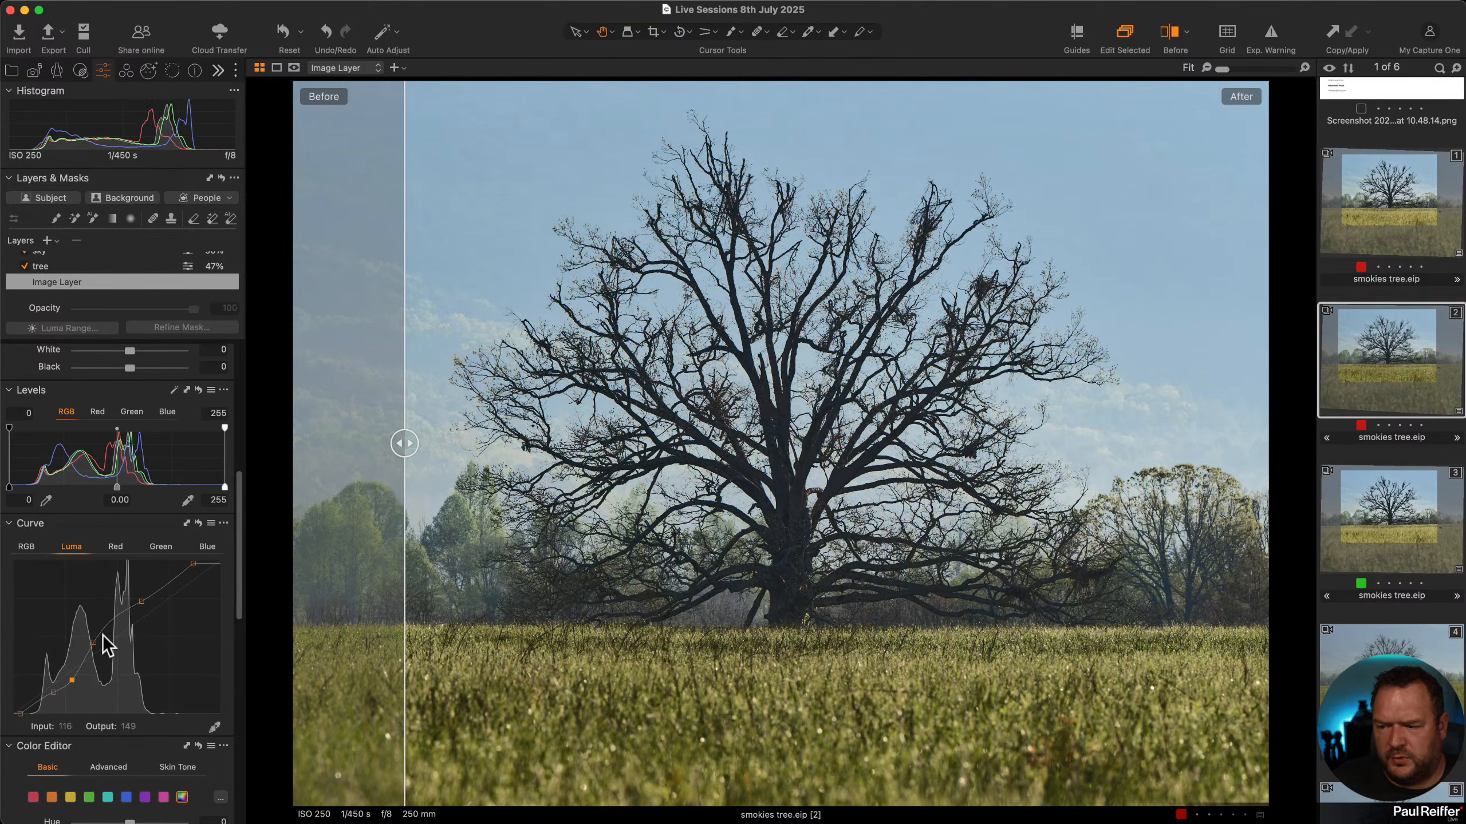
drag(94, 641, 206, 563)
drag(100, 647, 110, 635)
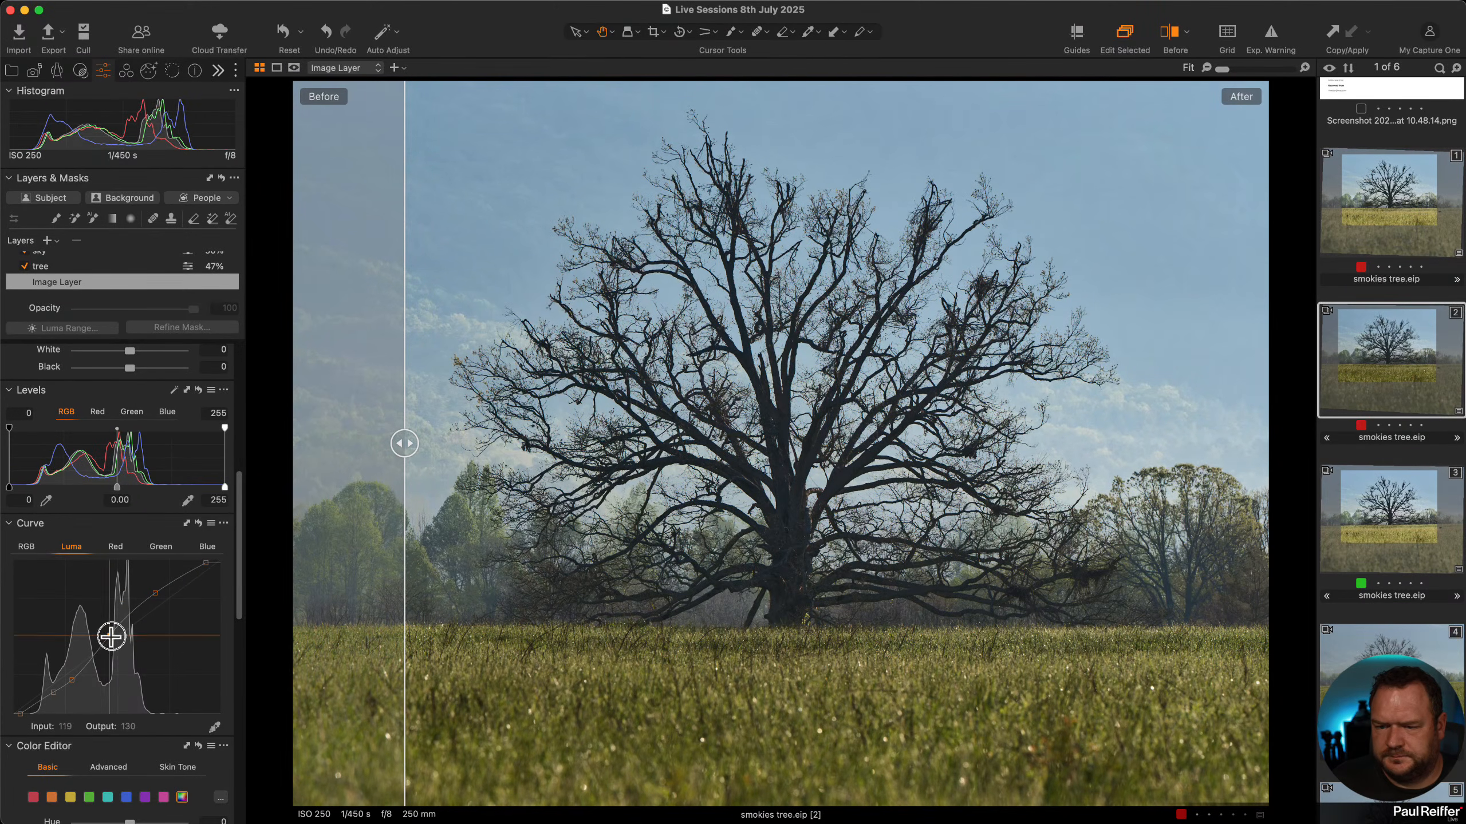
drag(57, 696, 72, 679)
drag(120, 635, 117, 633)
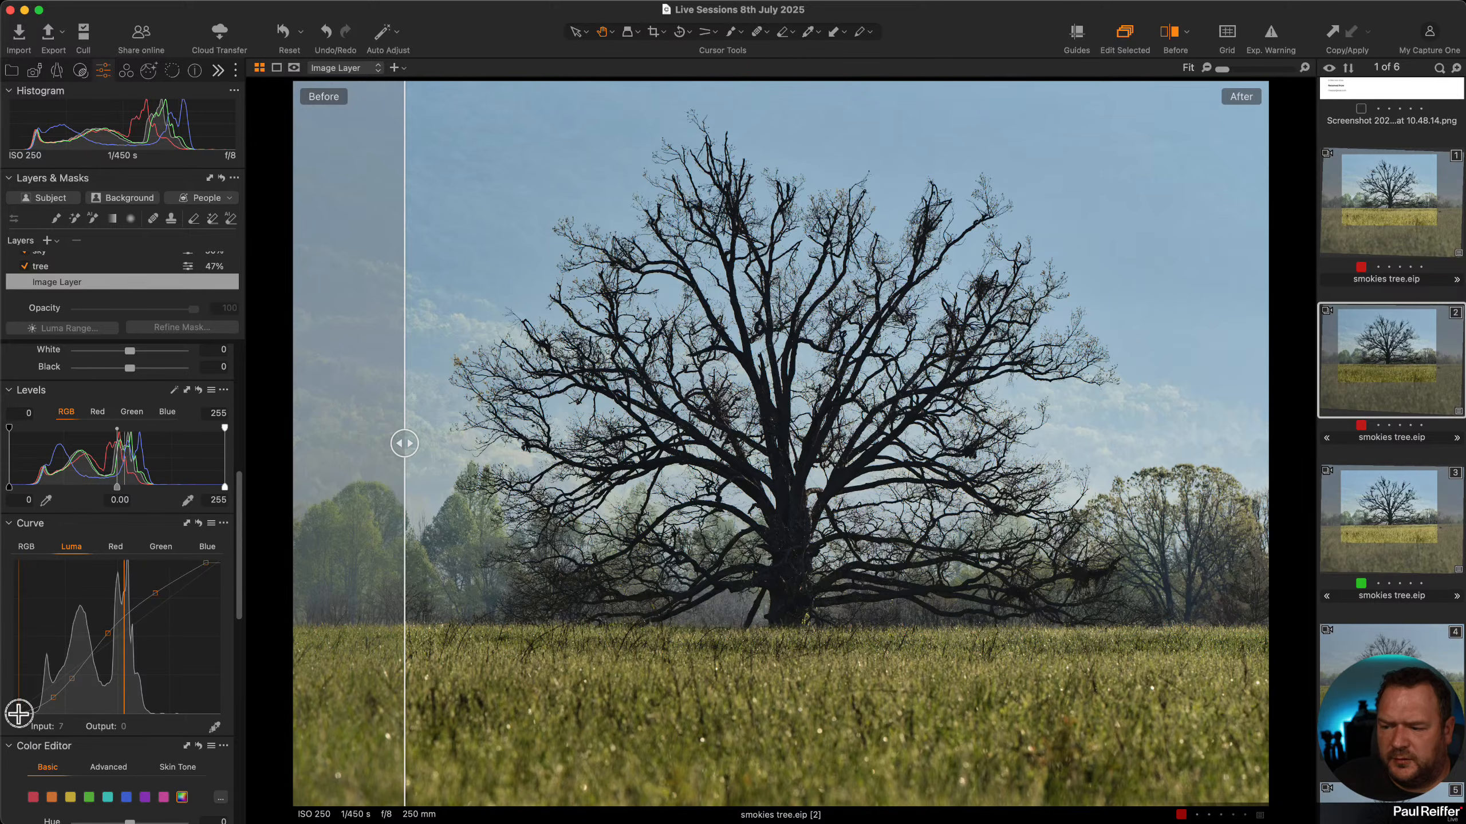
drag(54, 697, 52, 696)
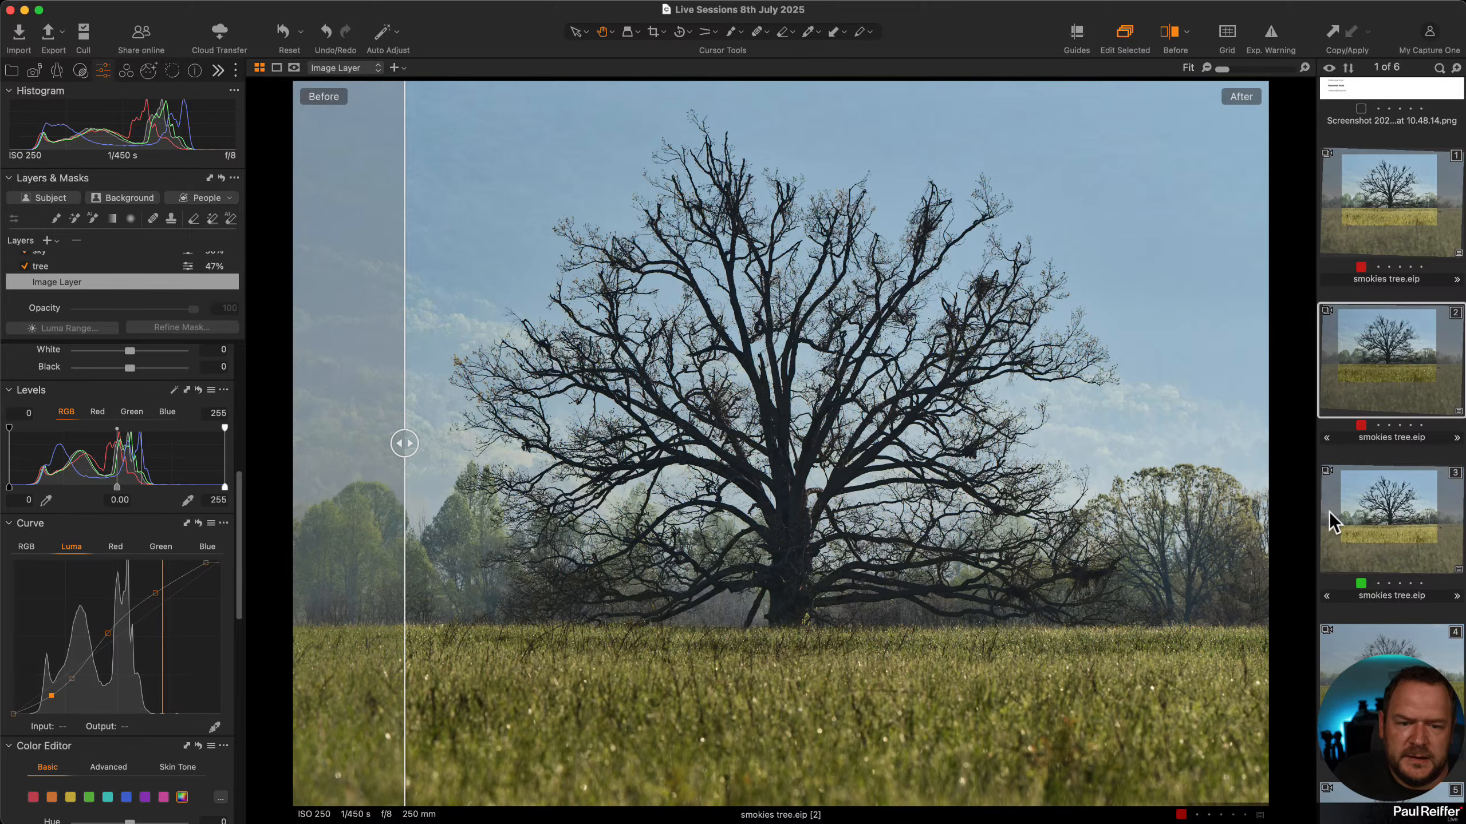
Compare variants 2 and 3 of the tree photo, moving the before/after divider to the image's left edge to show only the edit.
click(1372, 511)
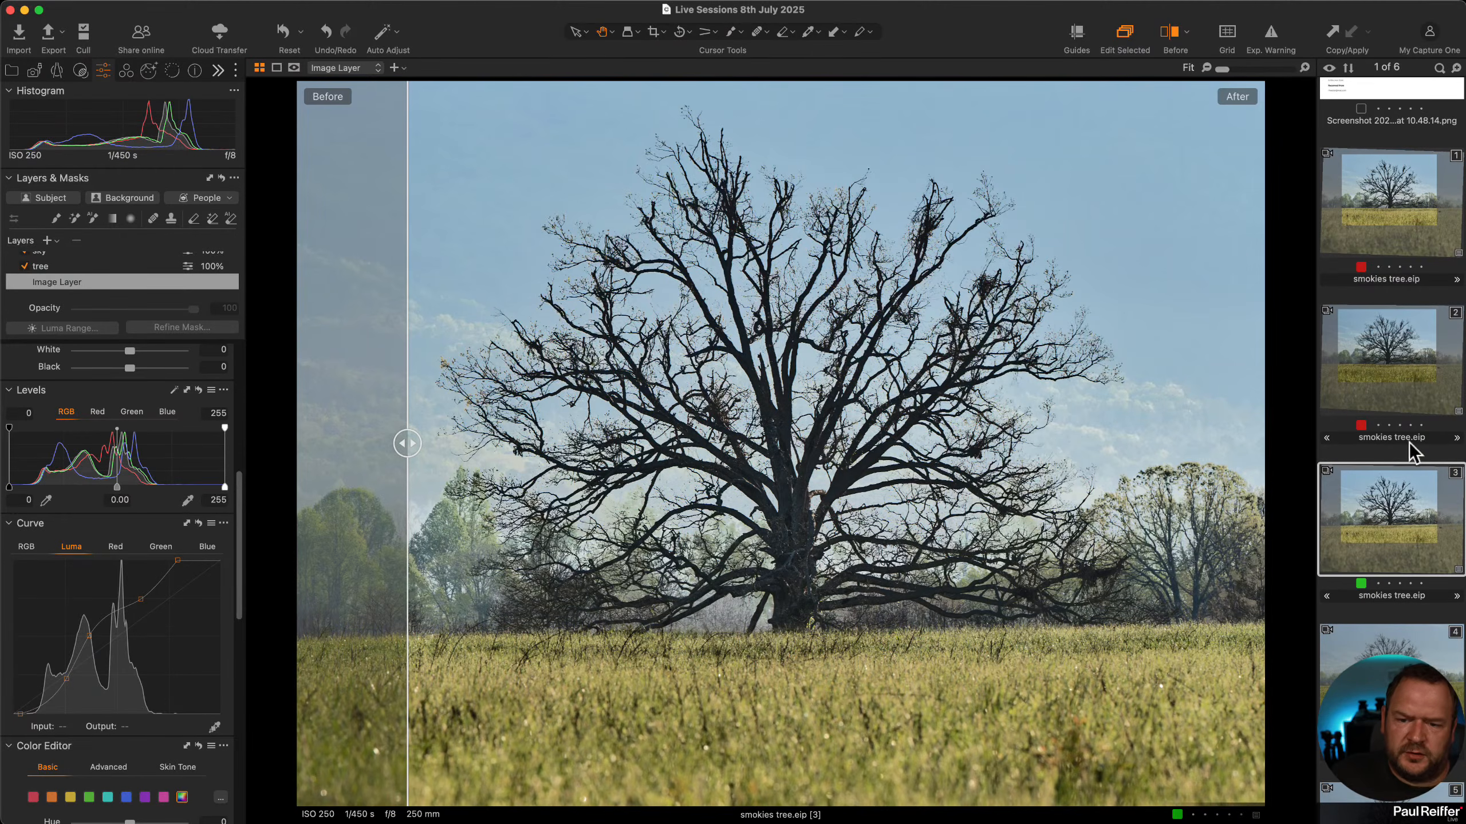
click(1417, 381)
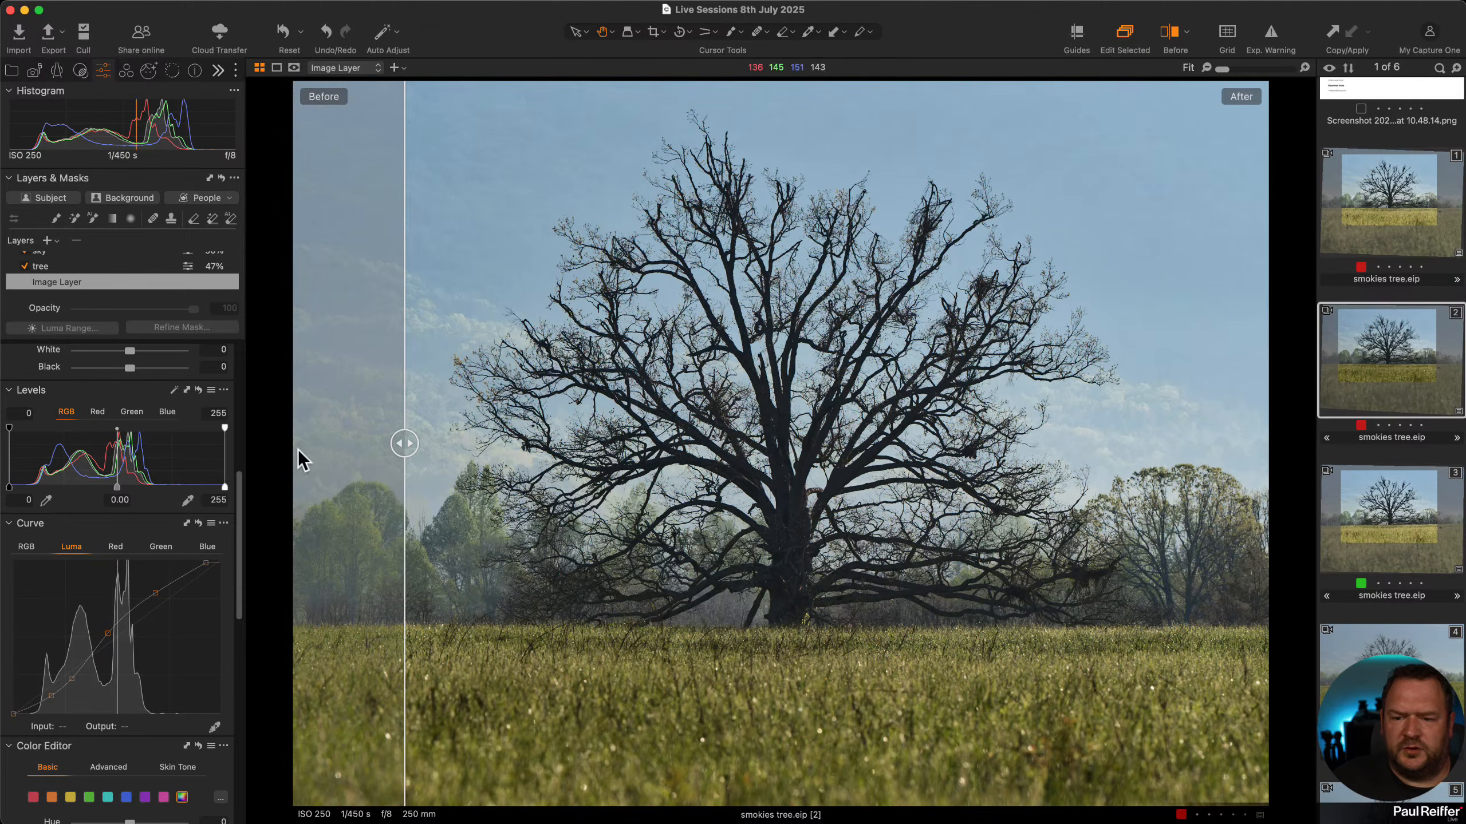
drag(404, 443, 295, 443)
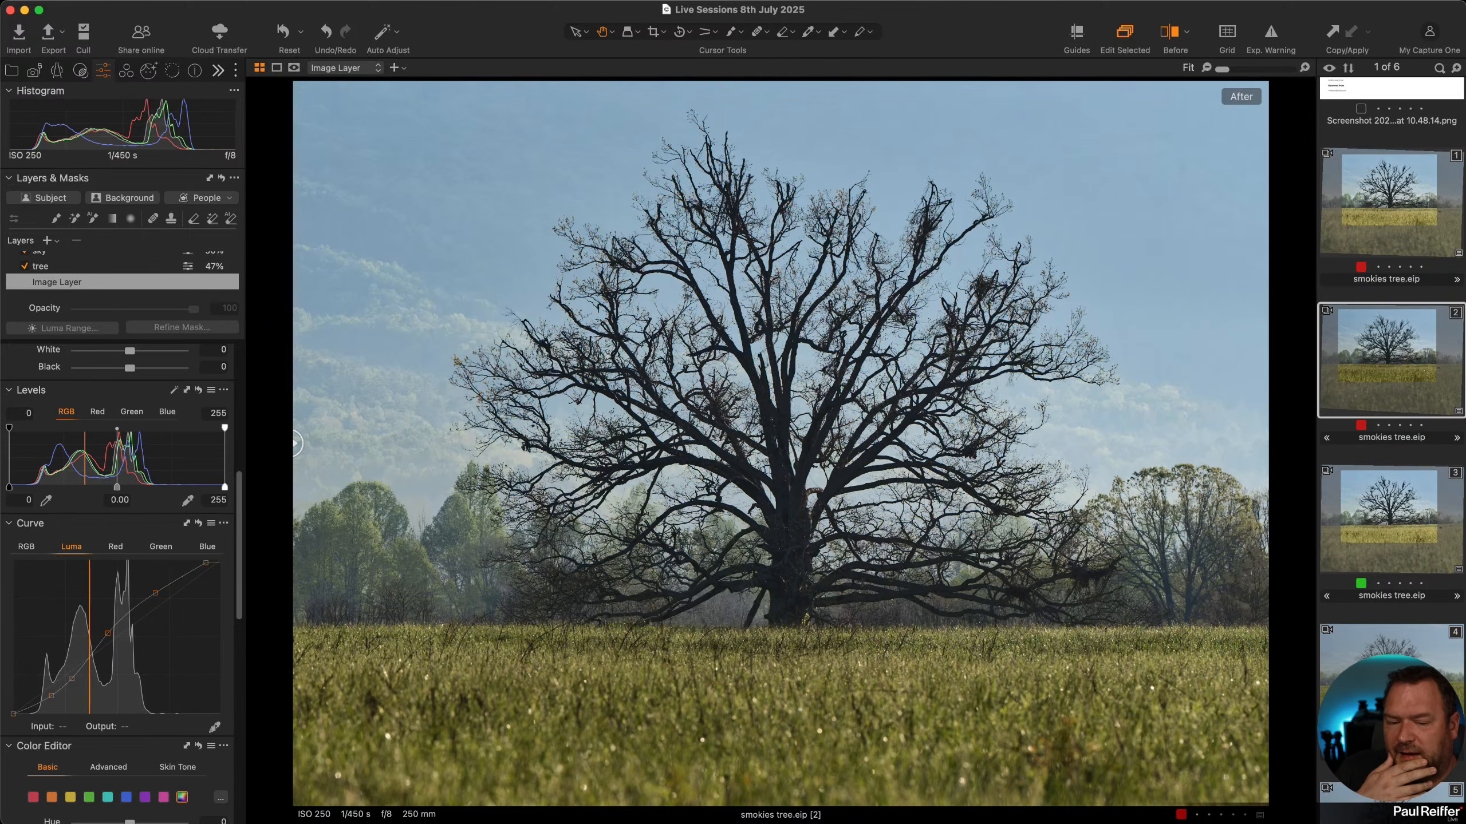
click(1401, 544)
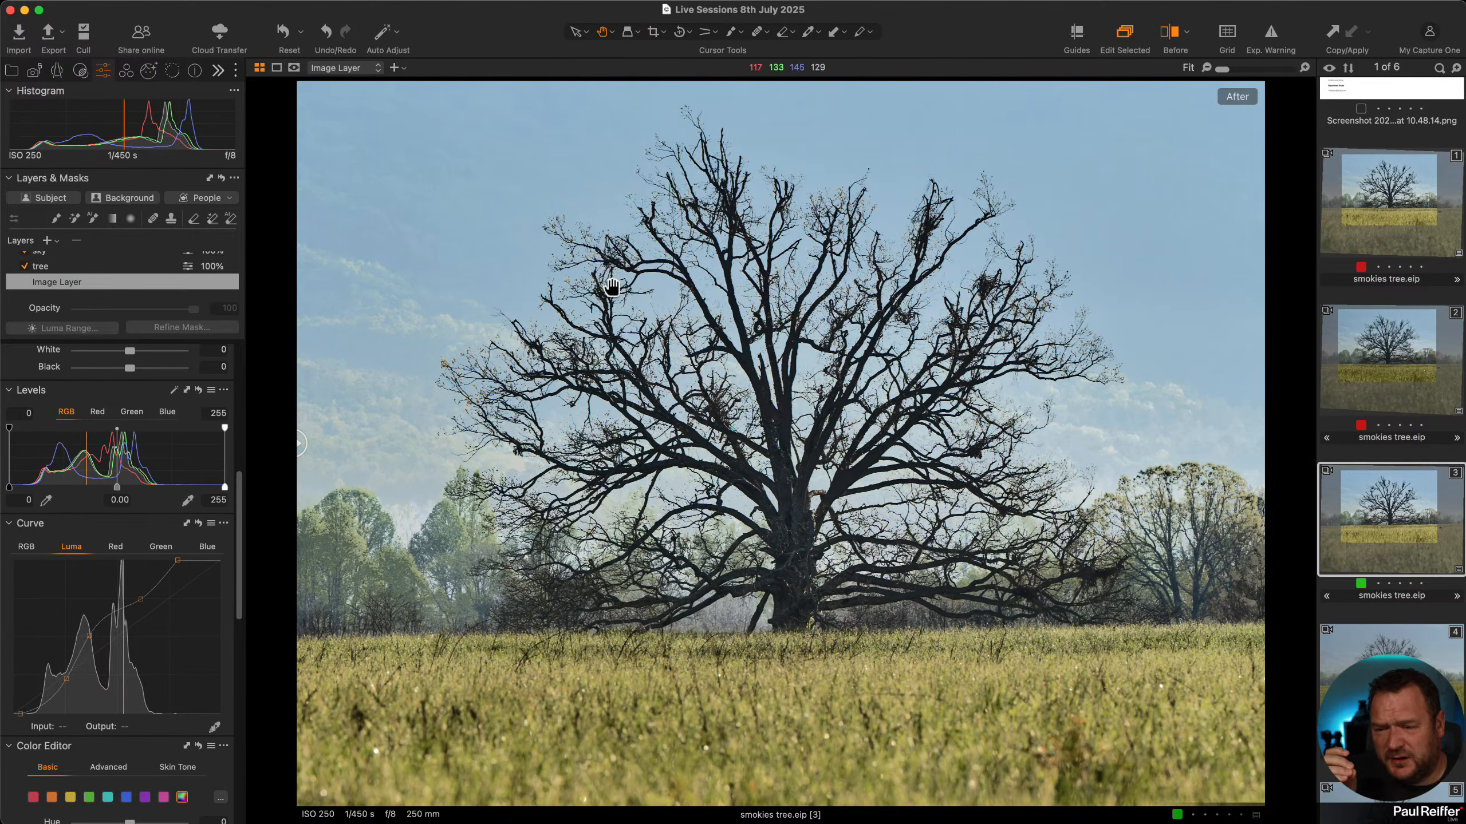
Compare variants 3 and 2 at 100% around the tree's left branches and distant hillside, and again at full view.
click(475, 353)
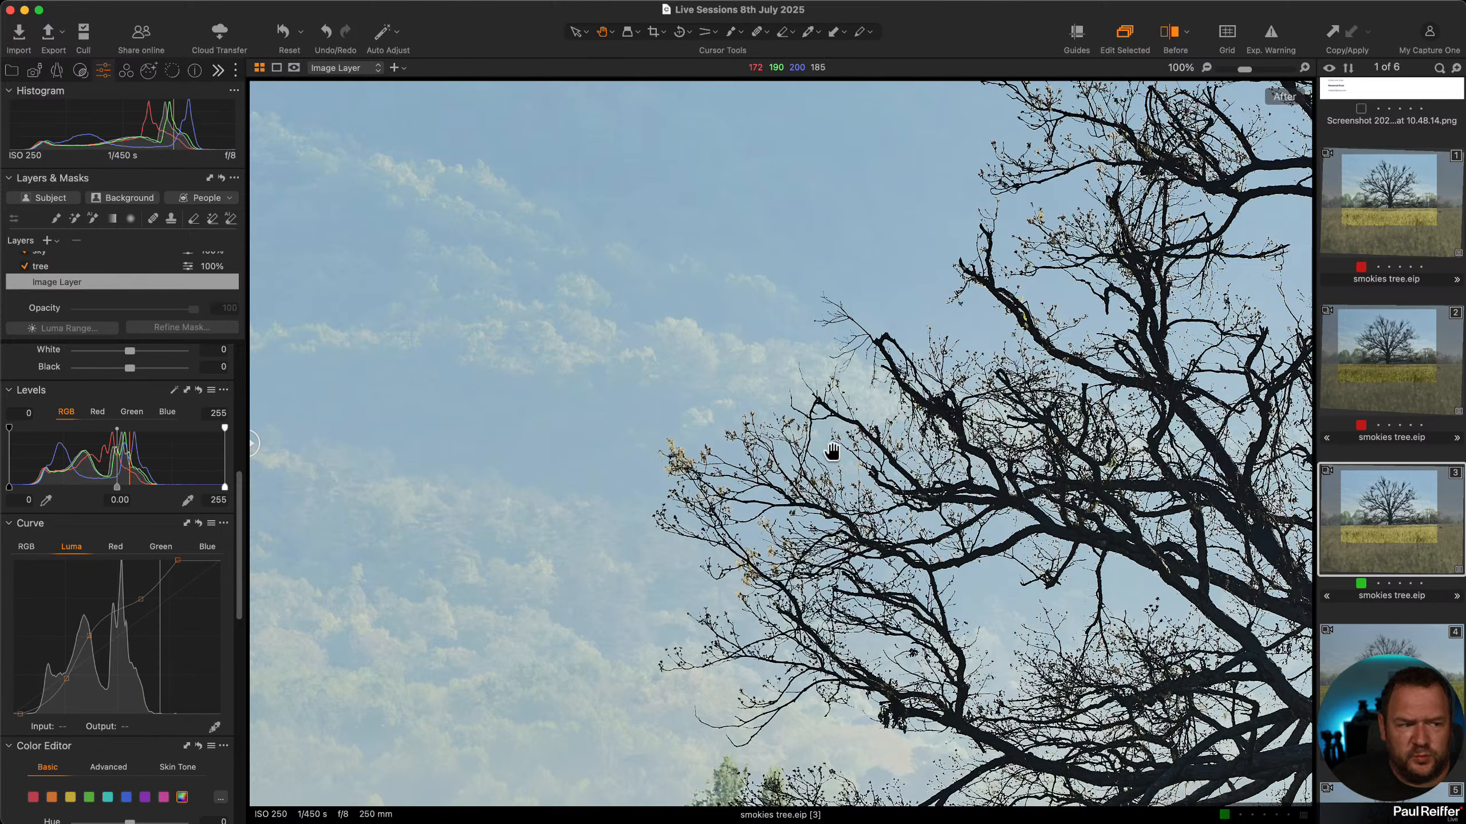
click(1406, 381)
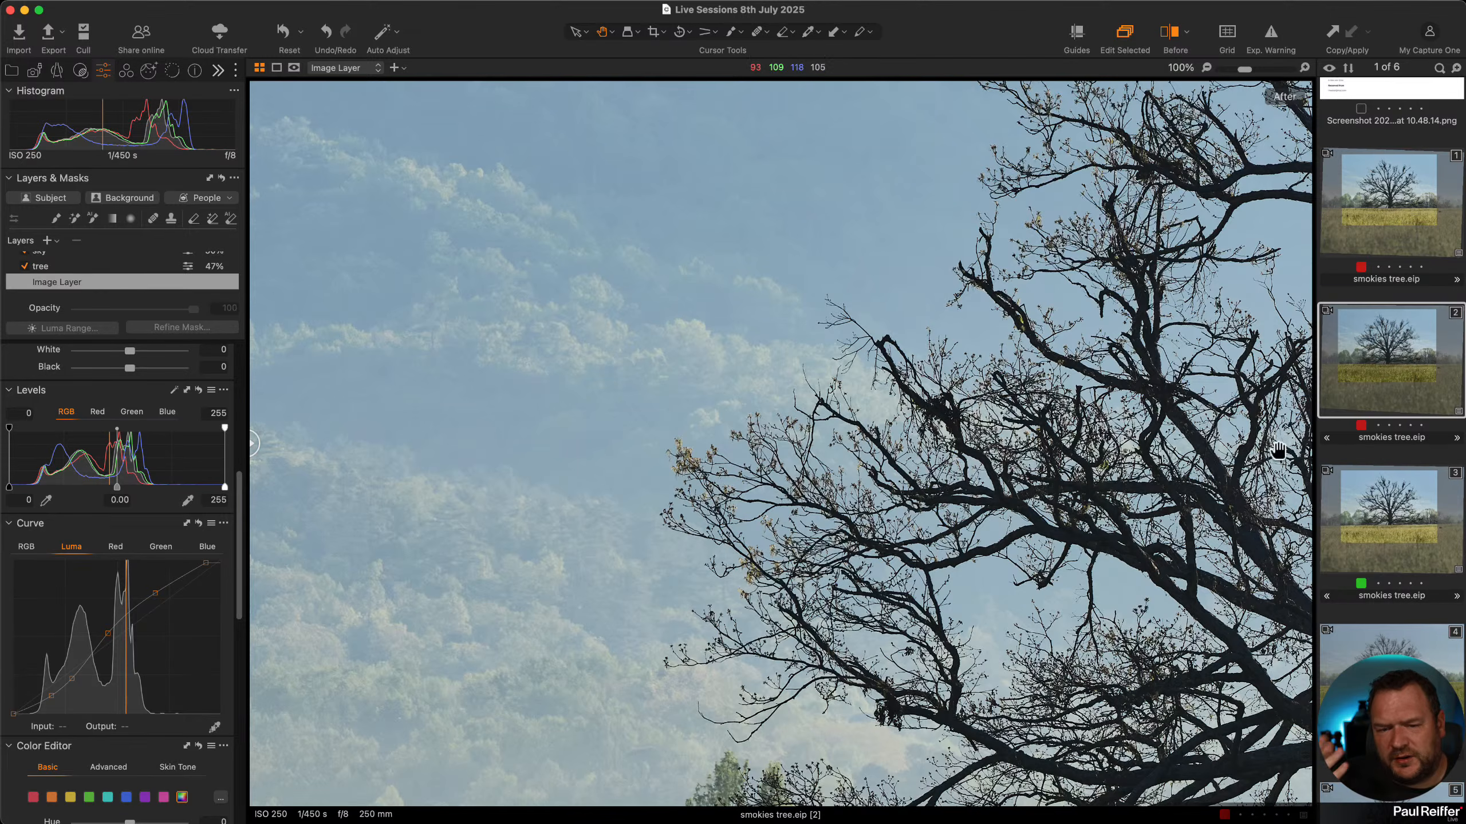
click(1370, 526)
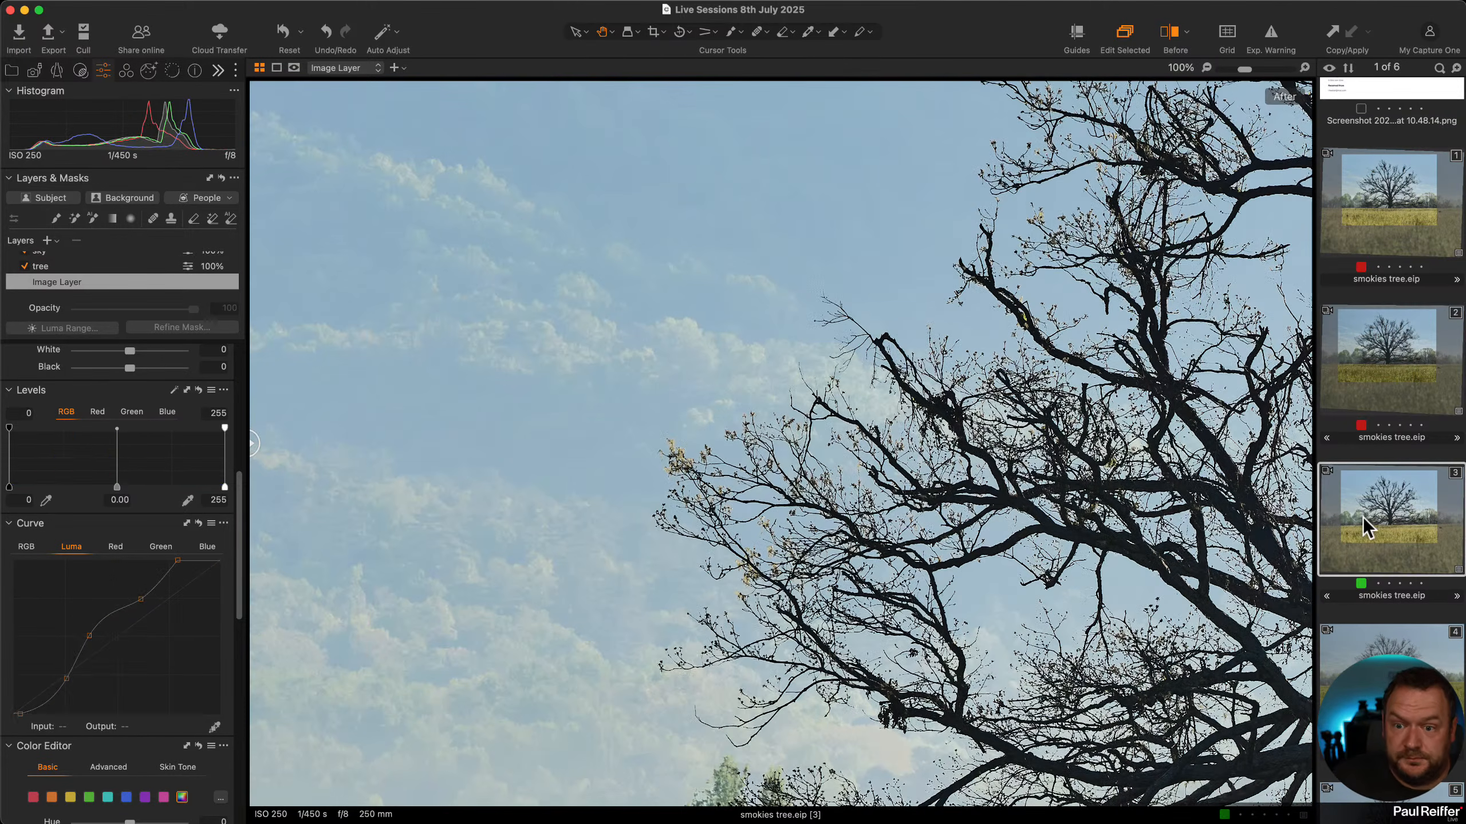
click(1353, 366)
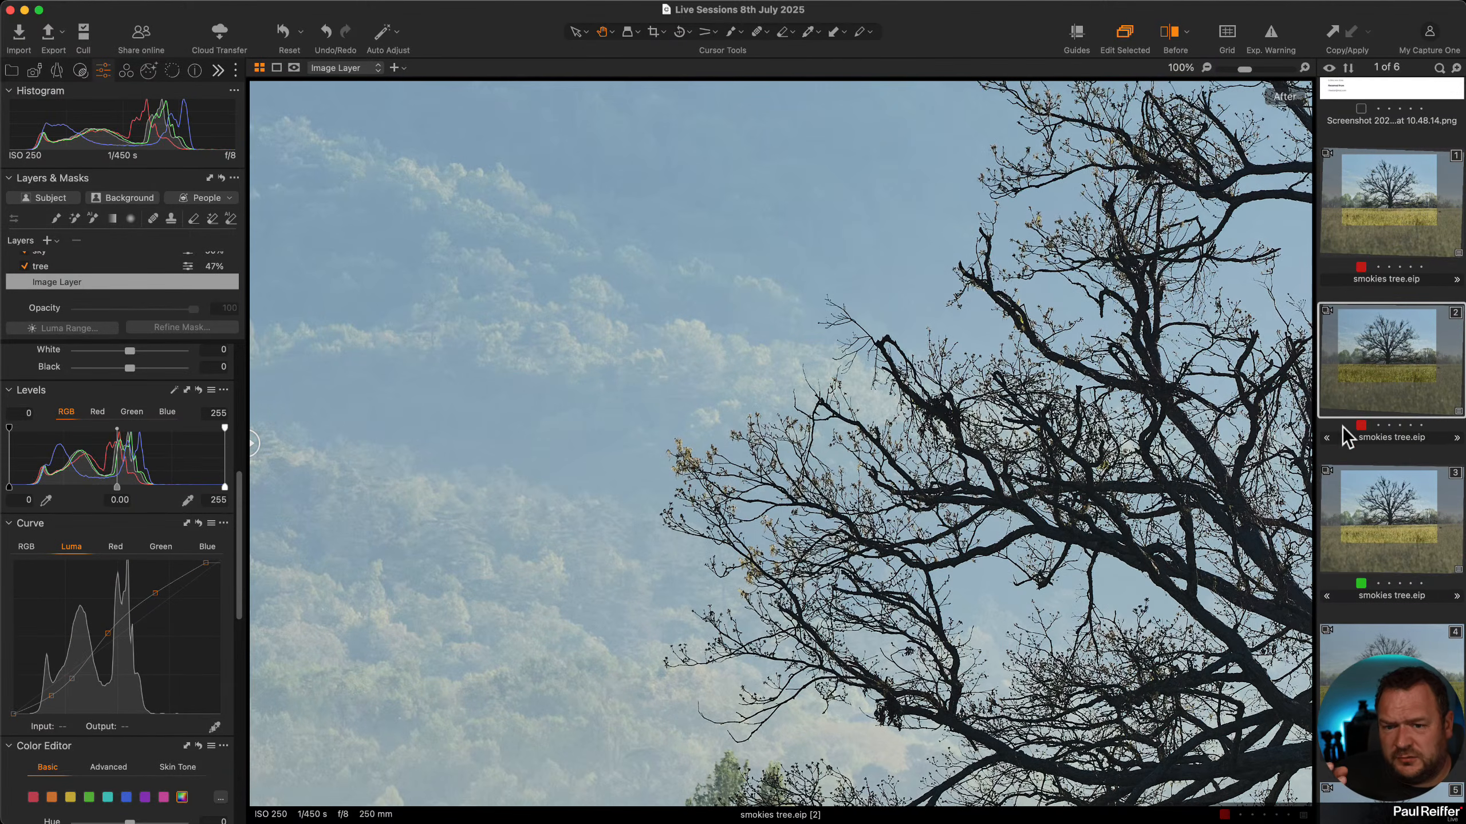
double_click(1077, 392)
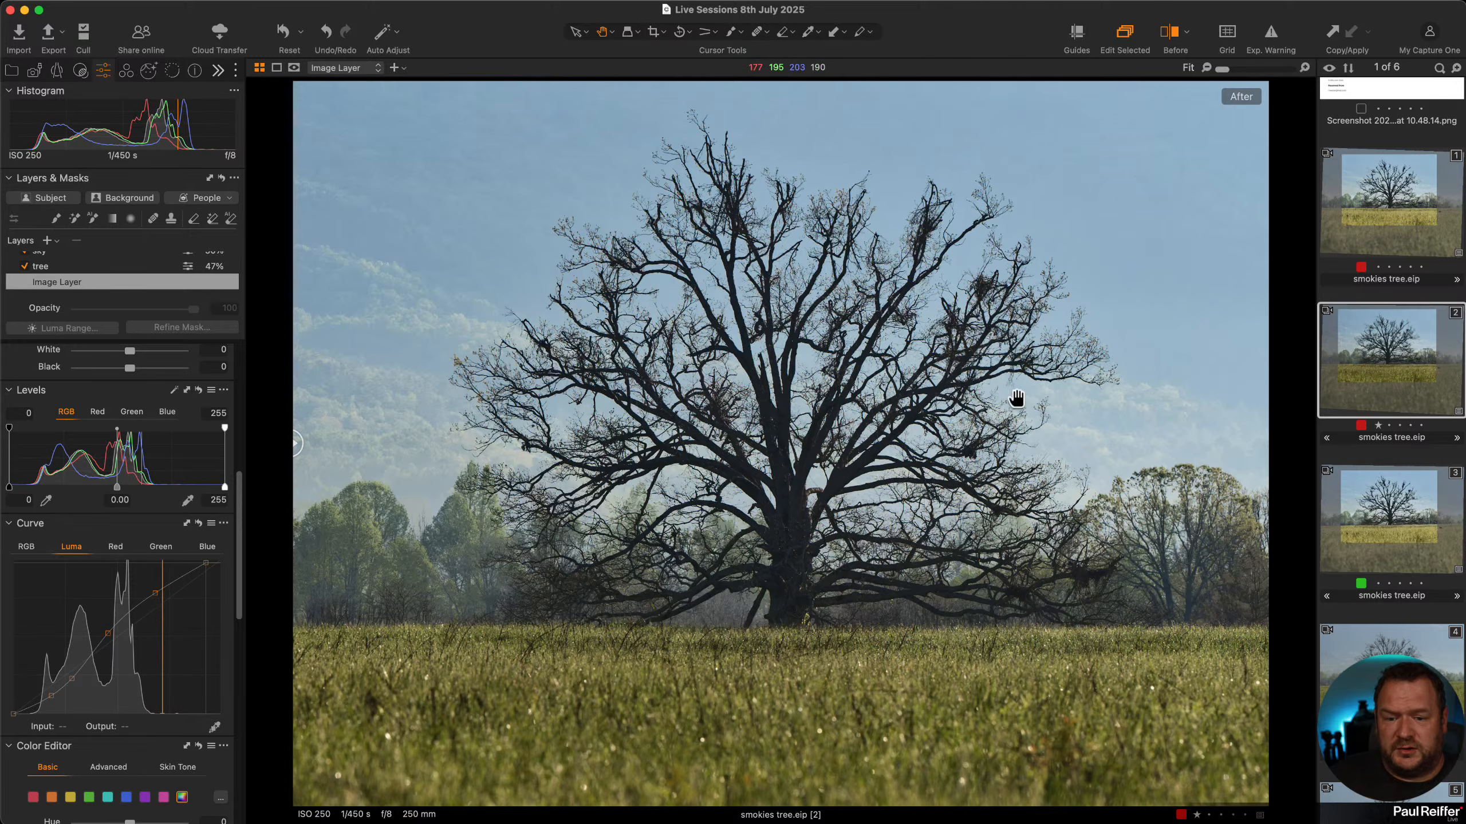
click(1377, 527)
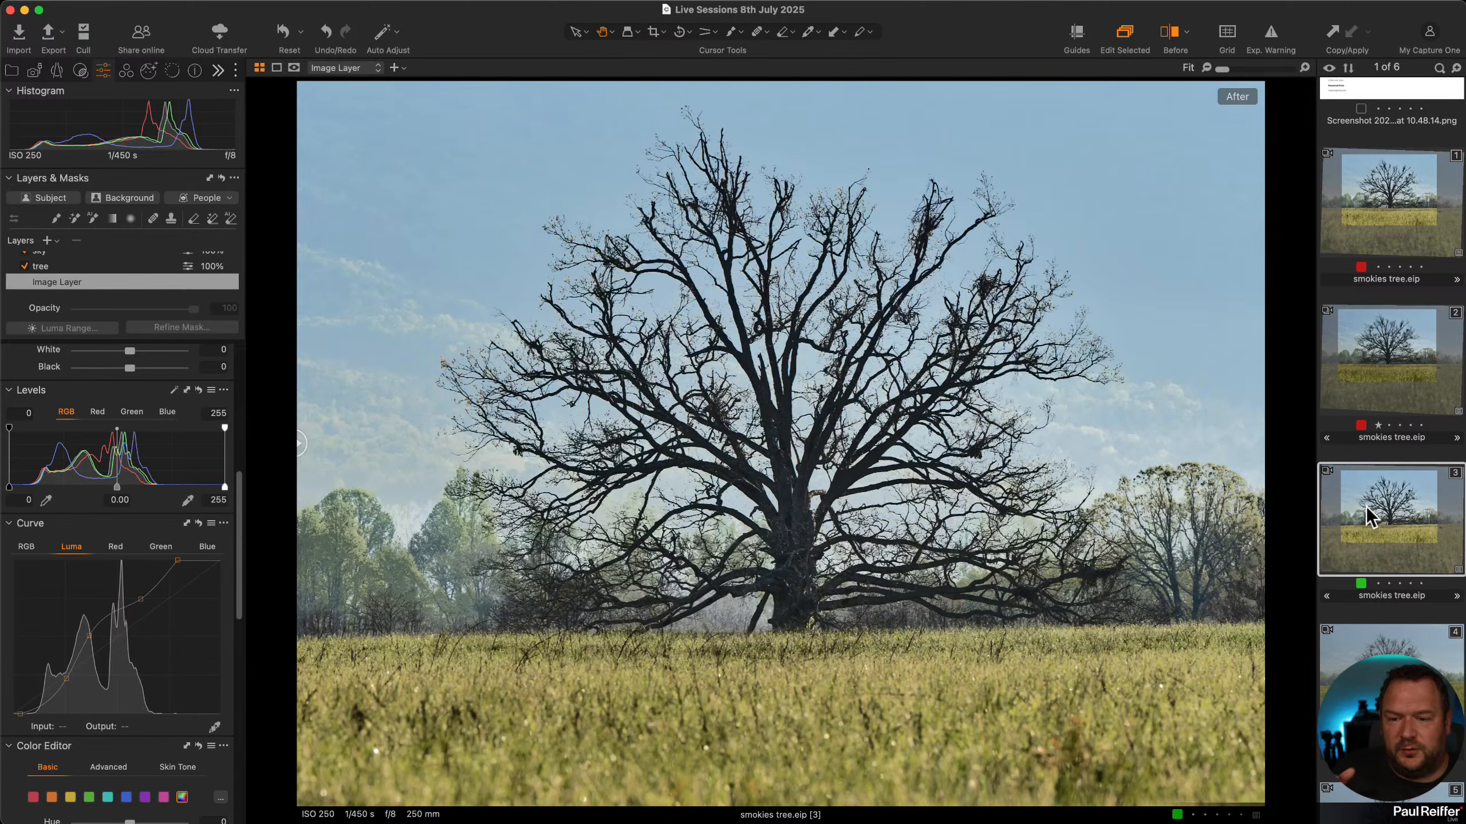
click(1387, 372)
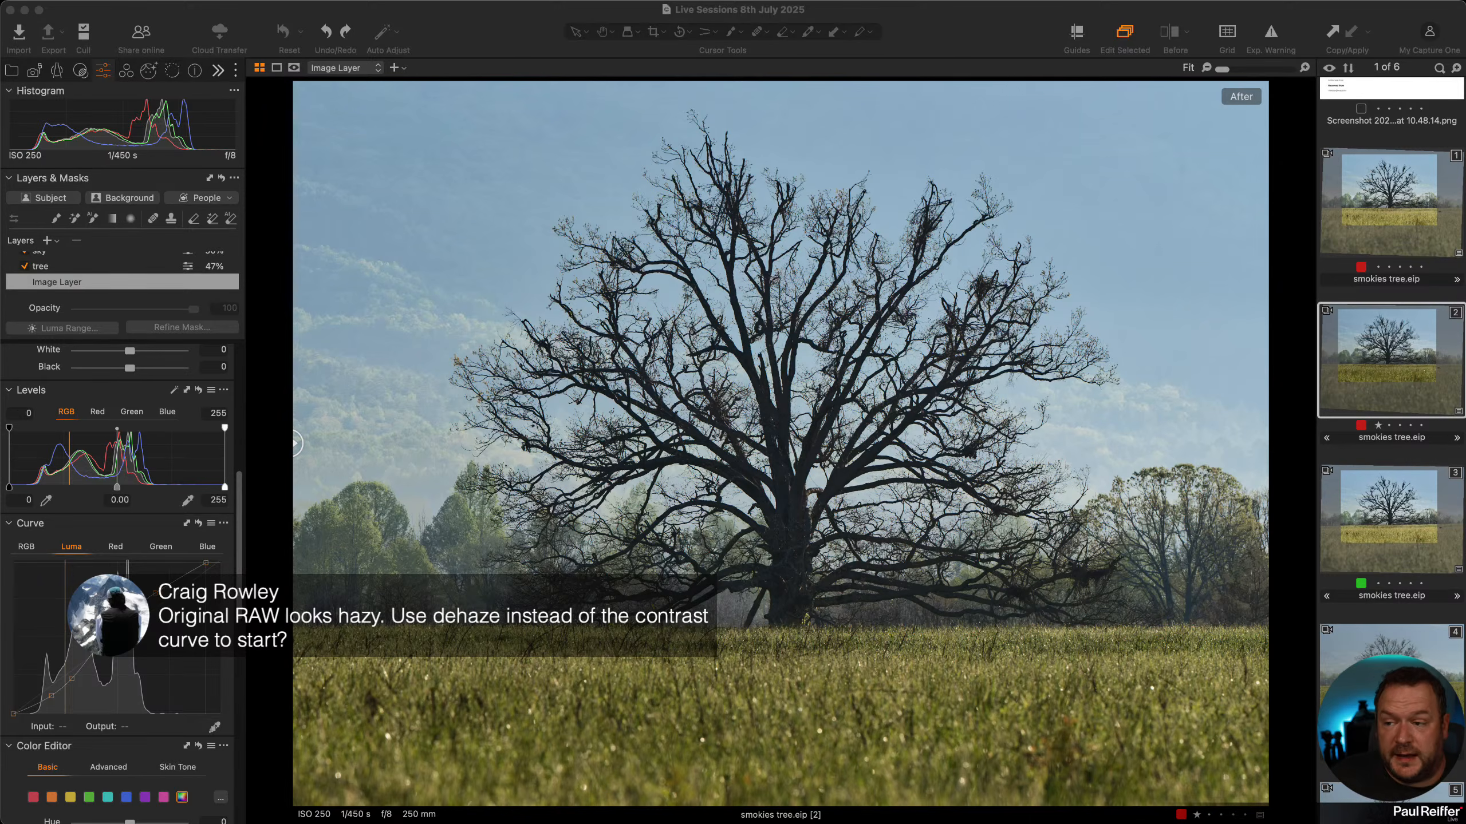
Try a Dehaze amount of 33 on variant 2's Image Layer, reset it, and compare the result with variant 3.
scroll(118, 520, down, 10)
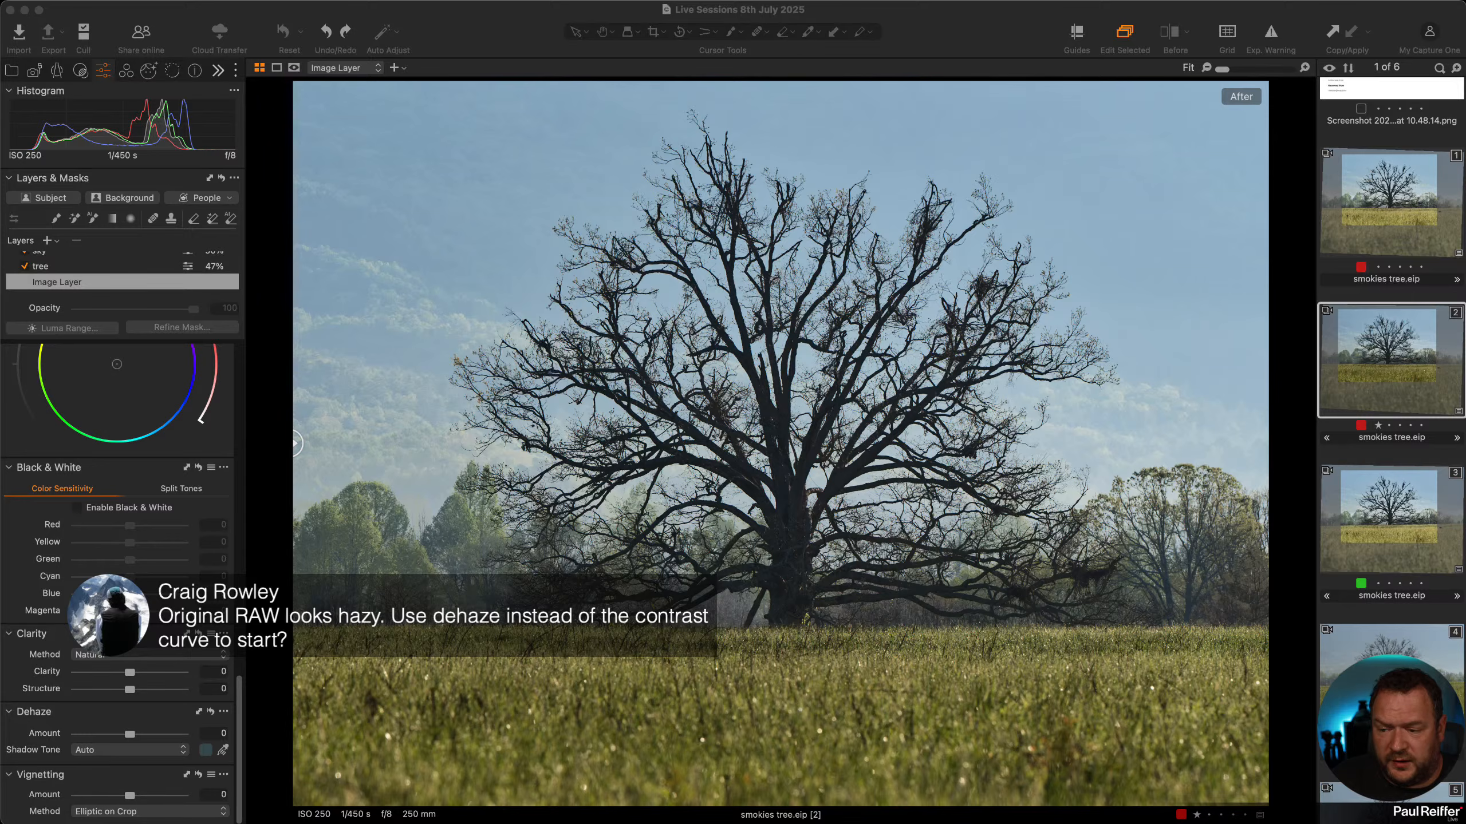
drag(130, 735, 147, 735)
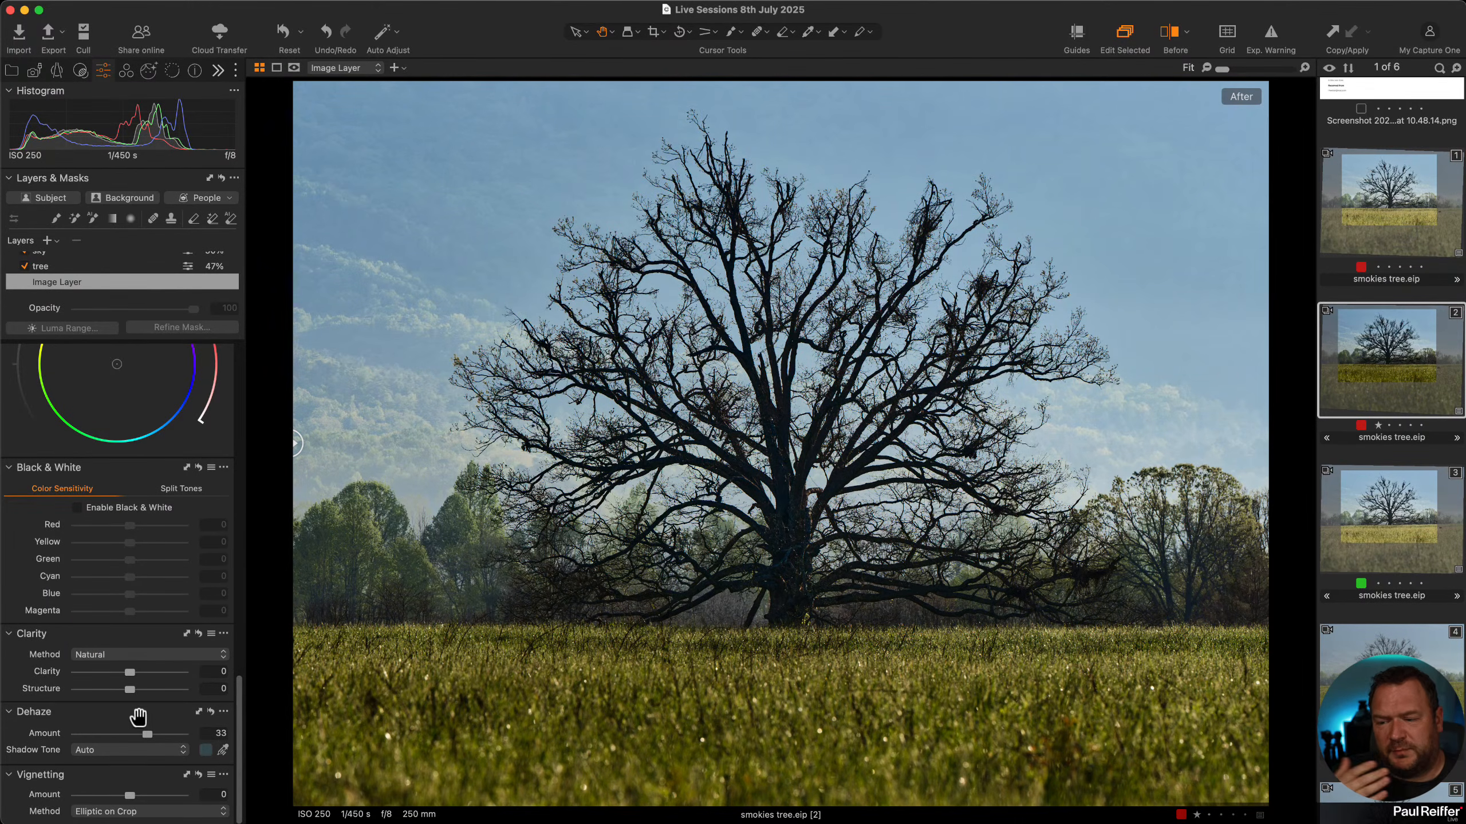
double_click(142, 732)
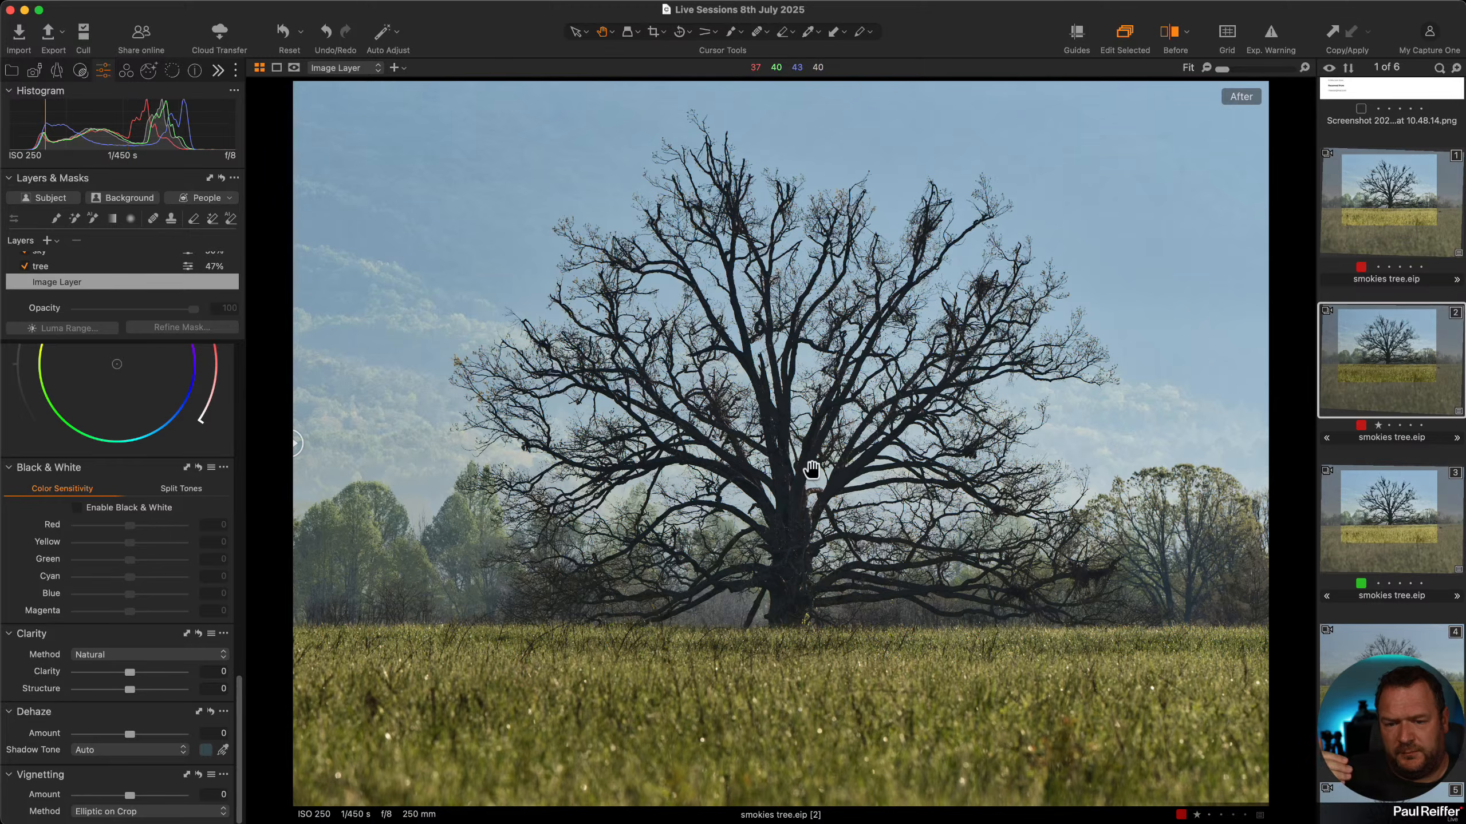
click(1405, 517)
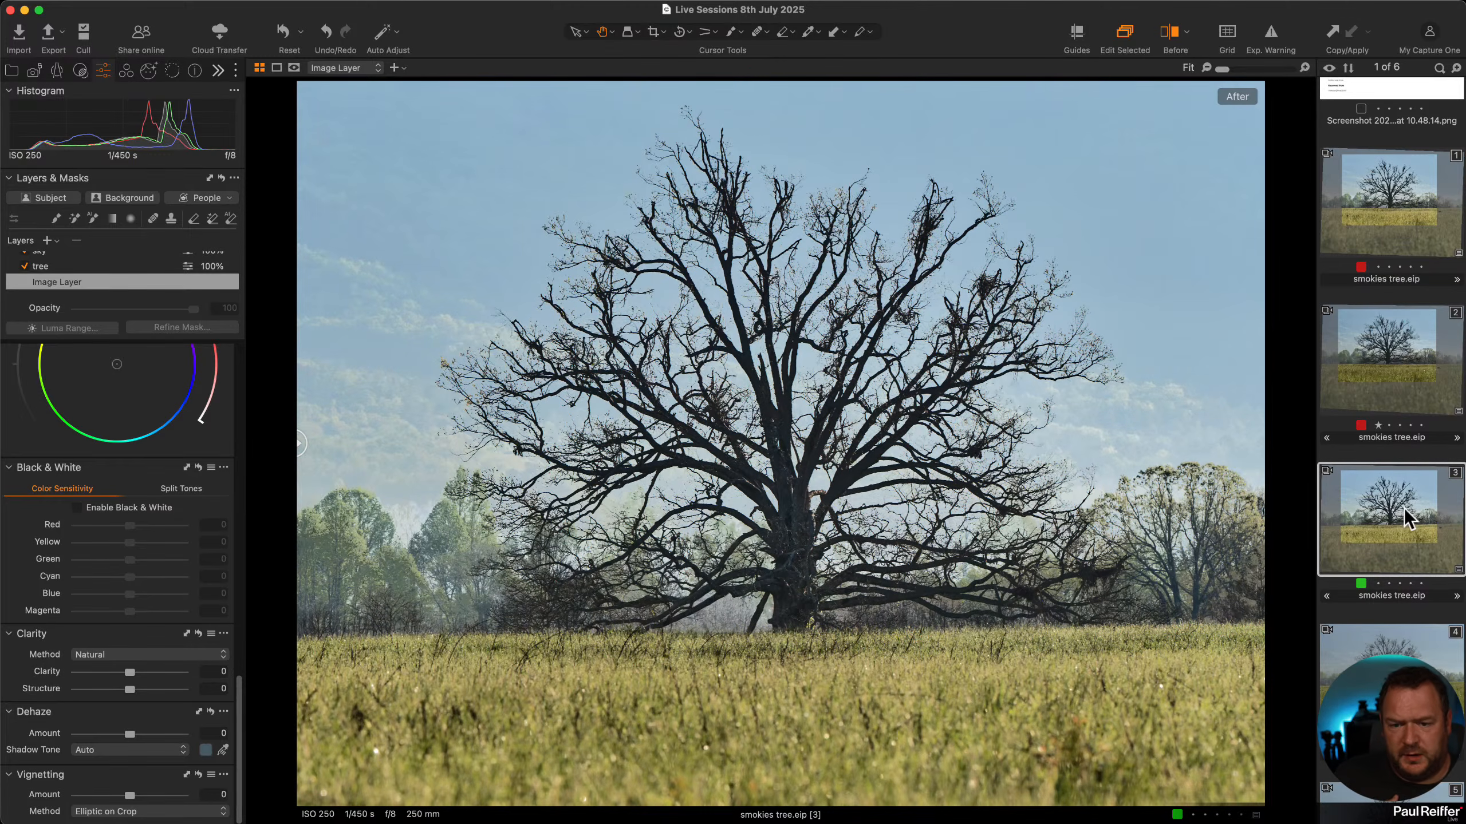
click(1396, 380)
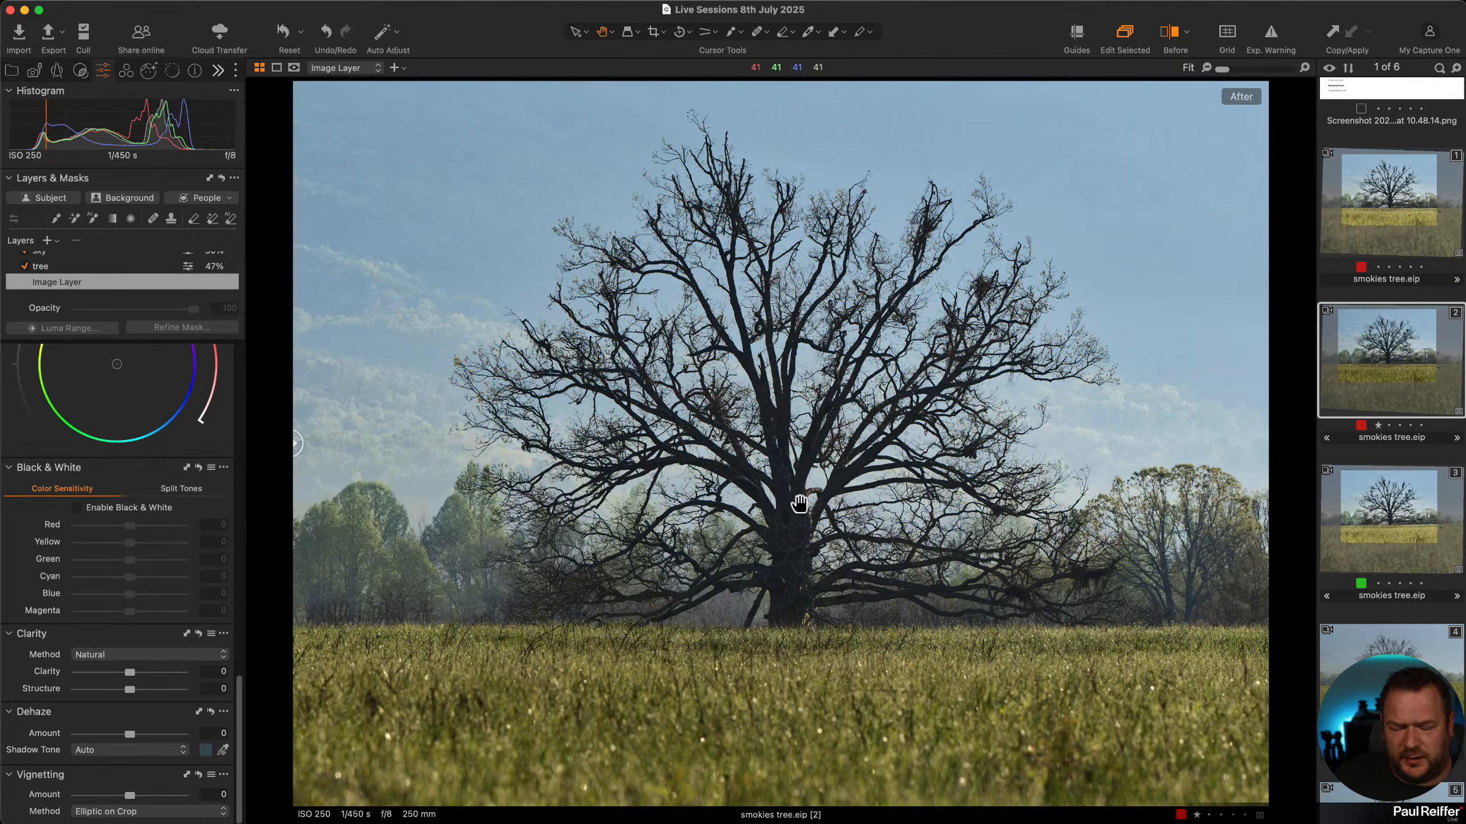
Try a Dehaze amount of 41 with the shadow tone sampled from several spots around the trees, and reset the amount to 0.
click(151, 735)
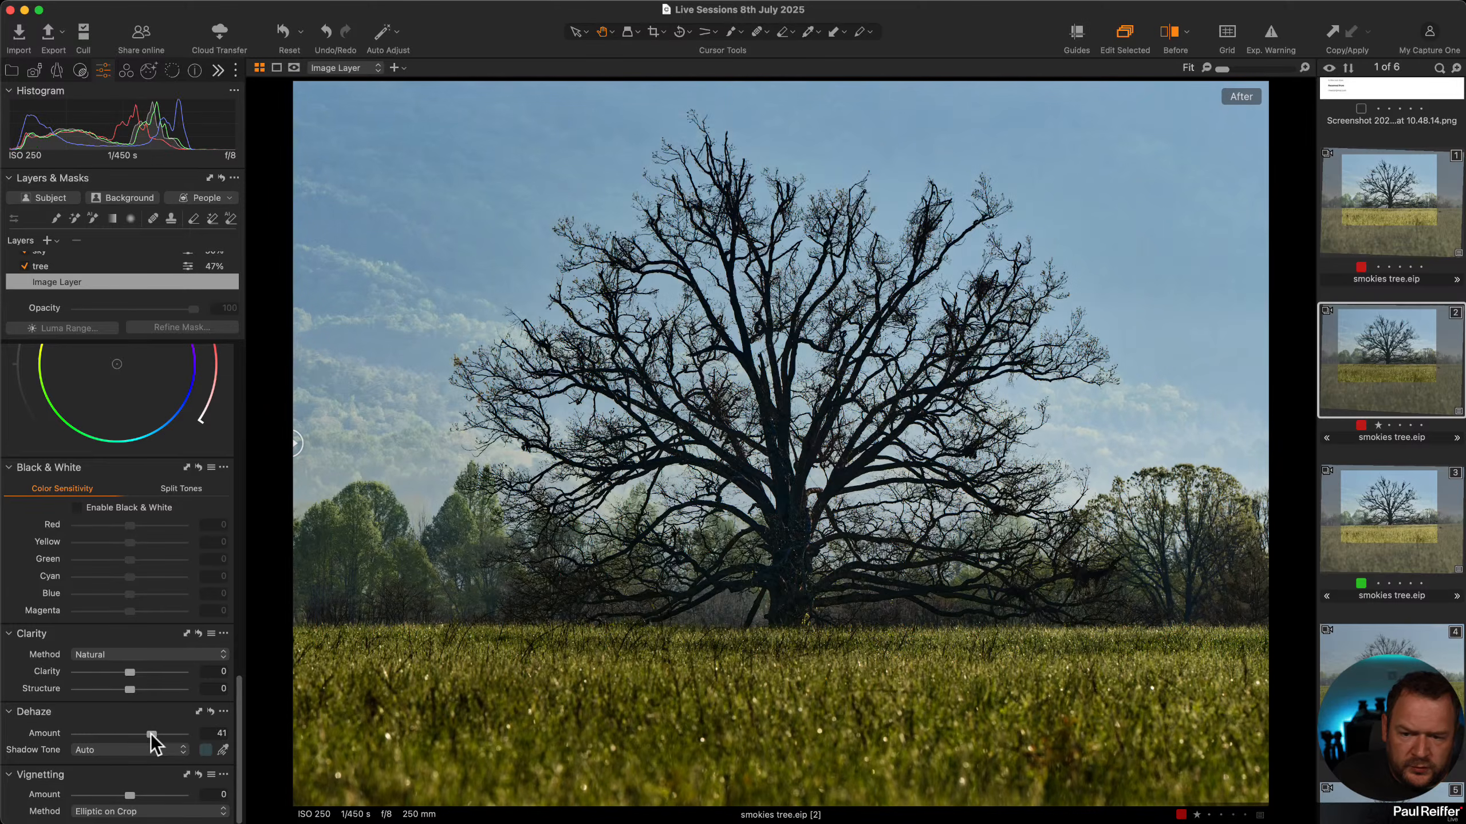
click(223, 750)
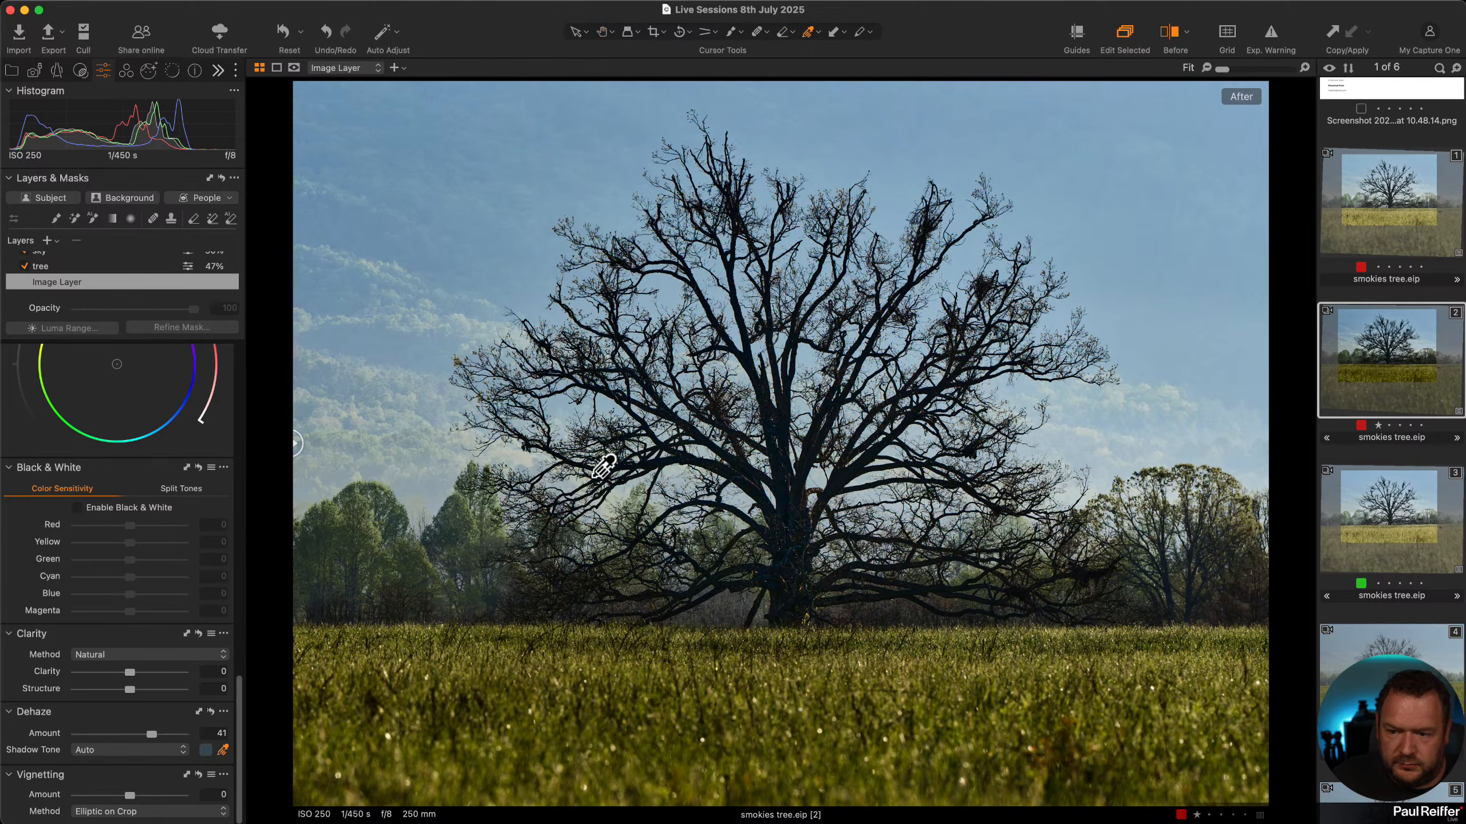
click(604, 510)
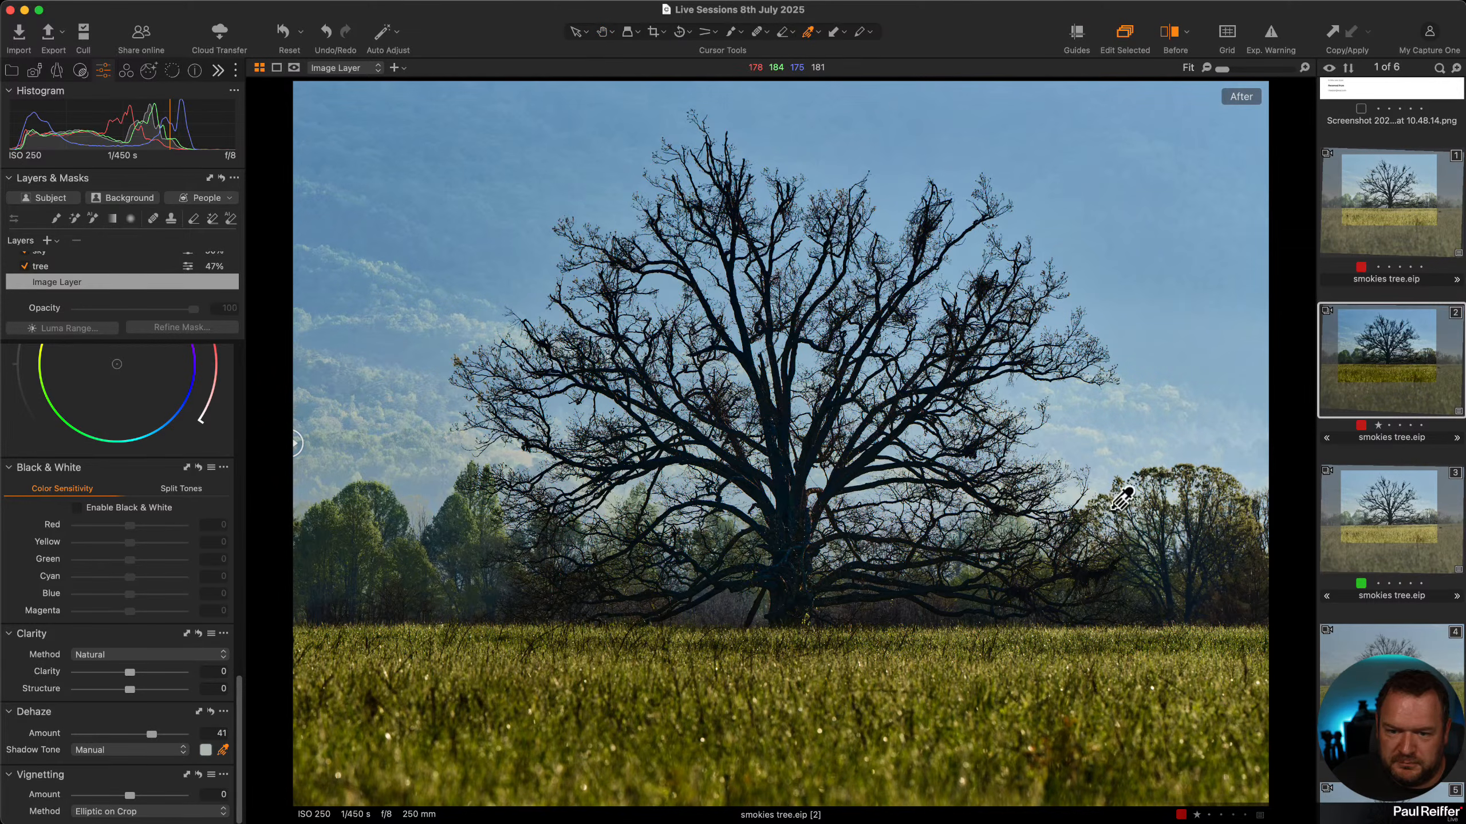
click(1091, 499)
click(1166, 574)
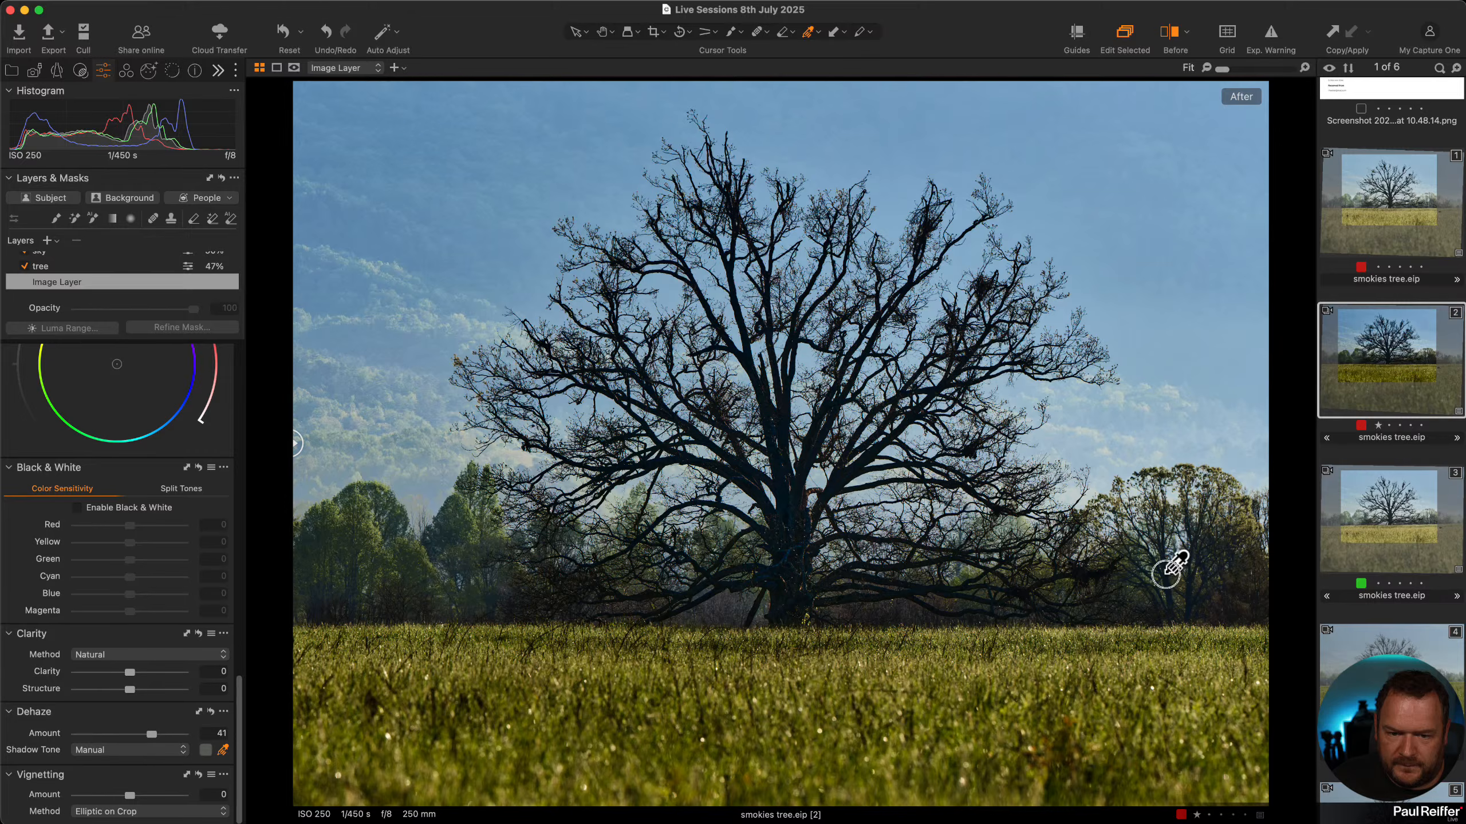
click(1026, 584)
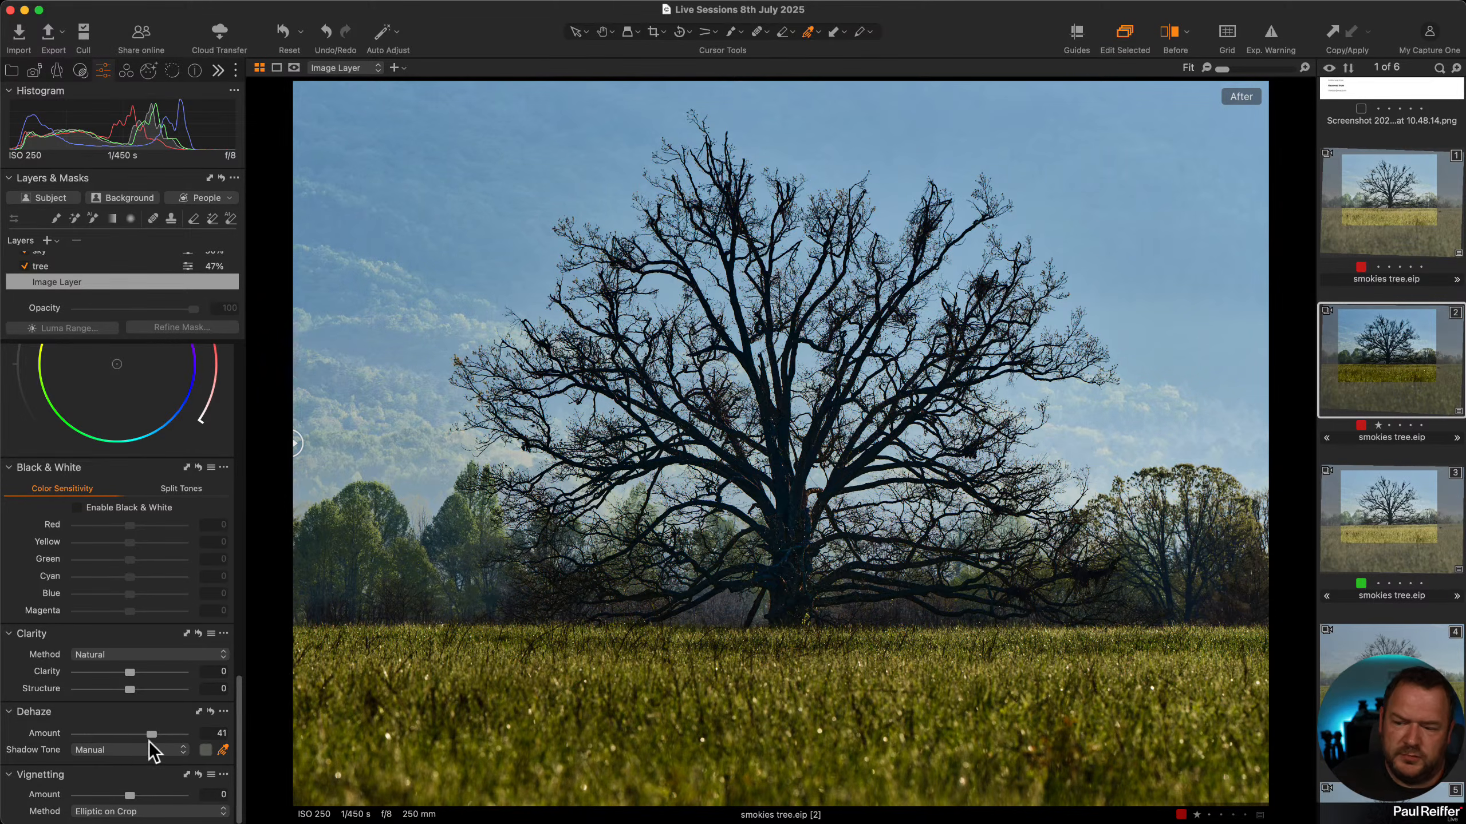
double_click(151, 734)
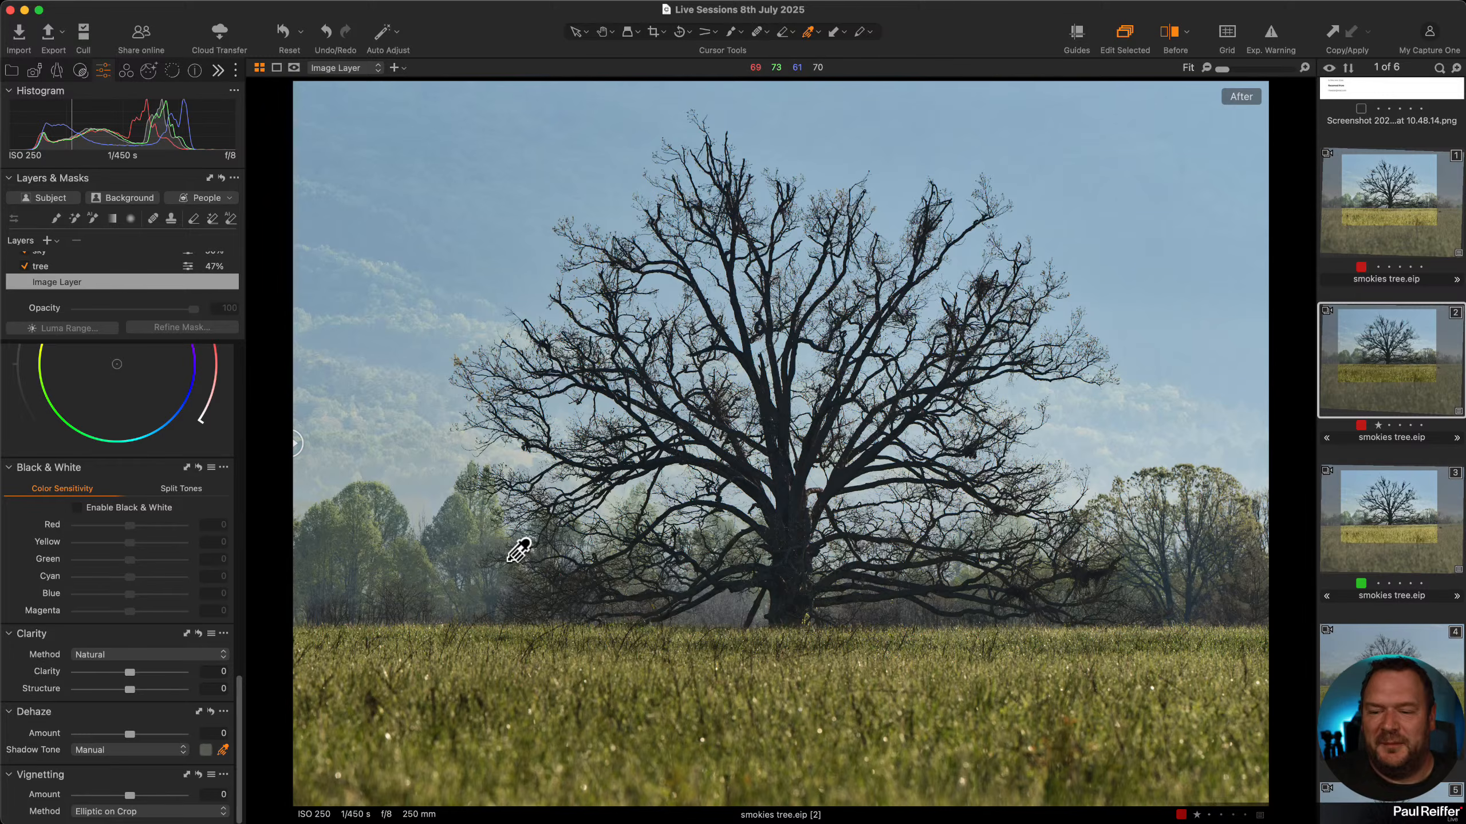
Examine the masks of the sky and tree layers to see how each covers the branches and background trees.
scroll(117, 277, up, 1)
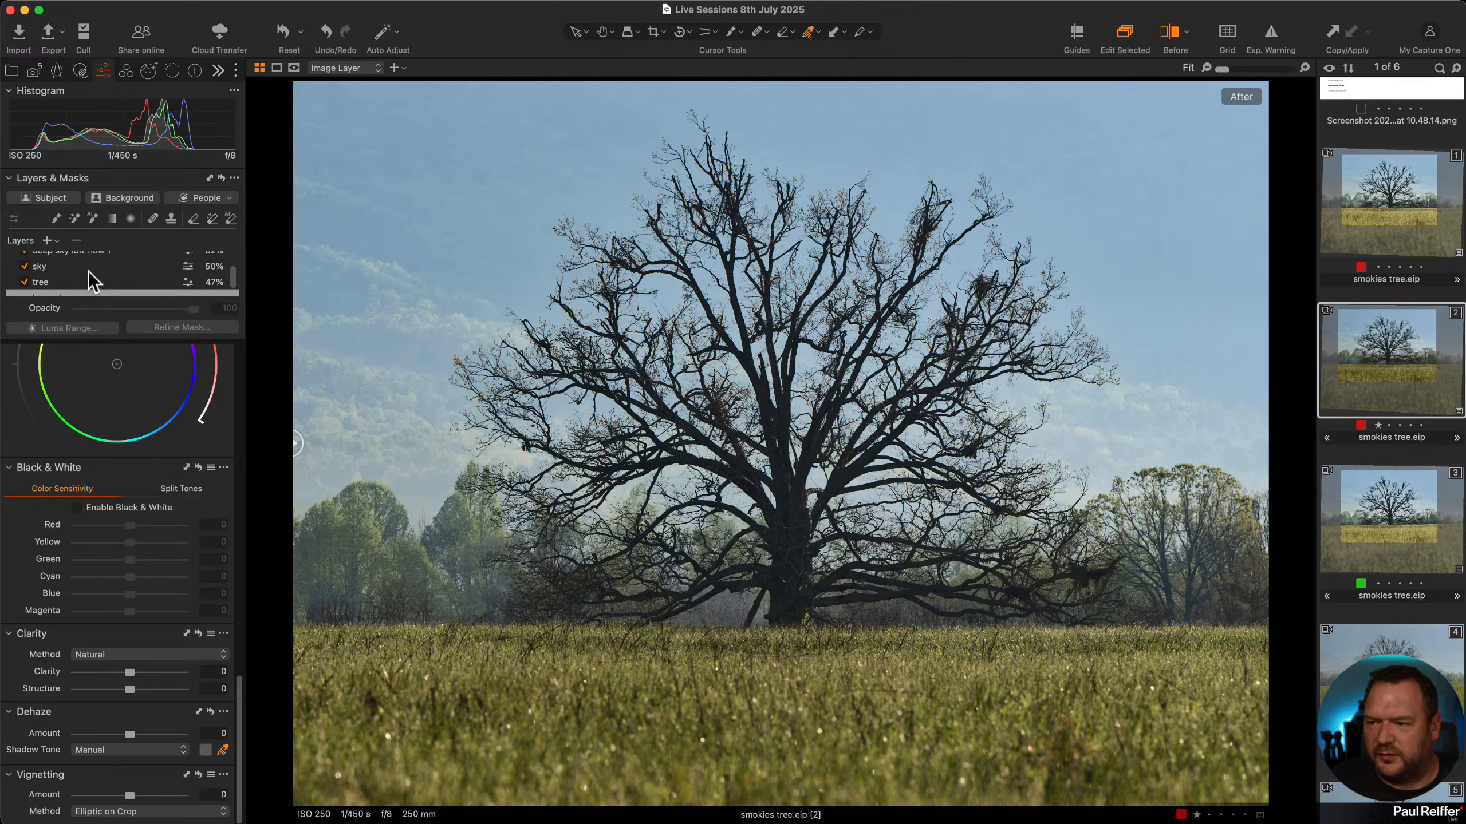
click(90, 267)
key(m)
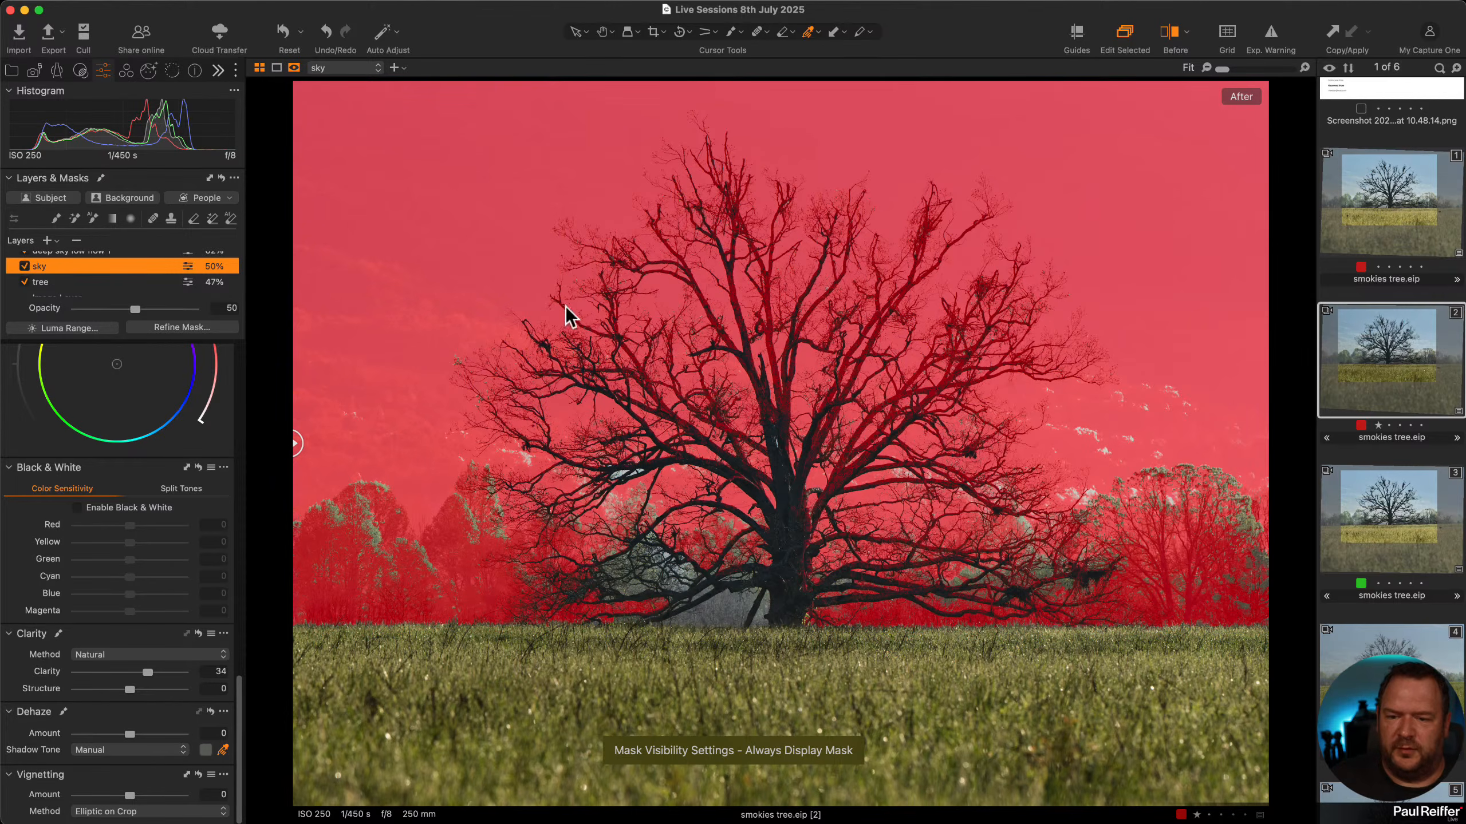
click(144, 282)
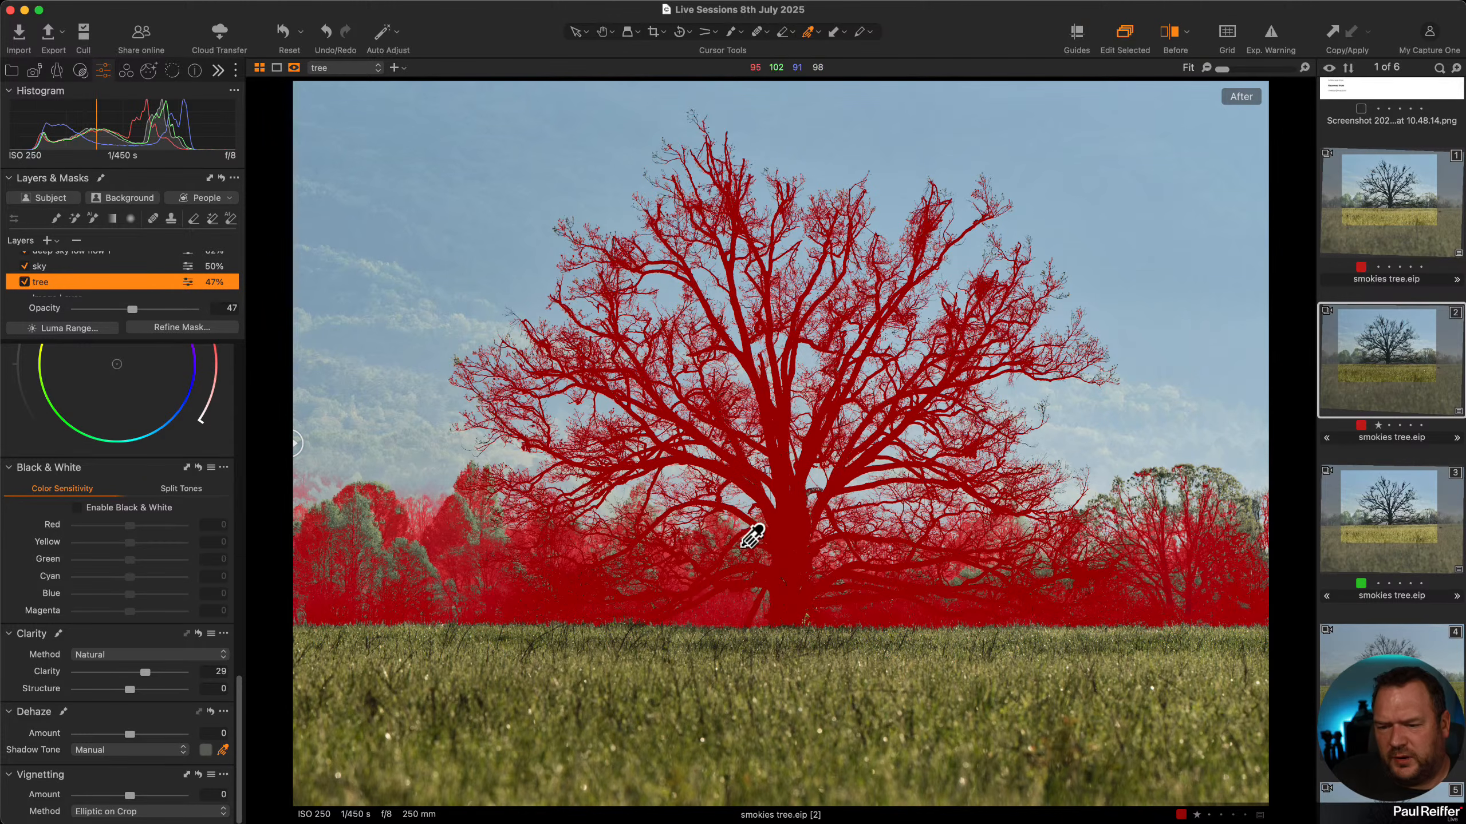
key(m)
click(50, 267)
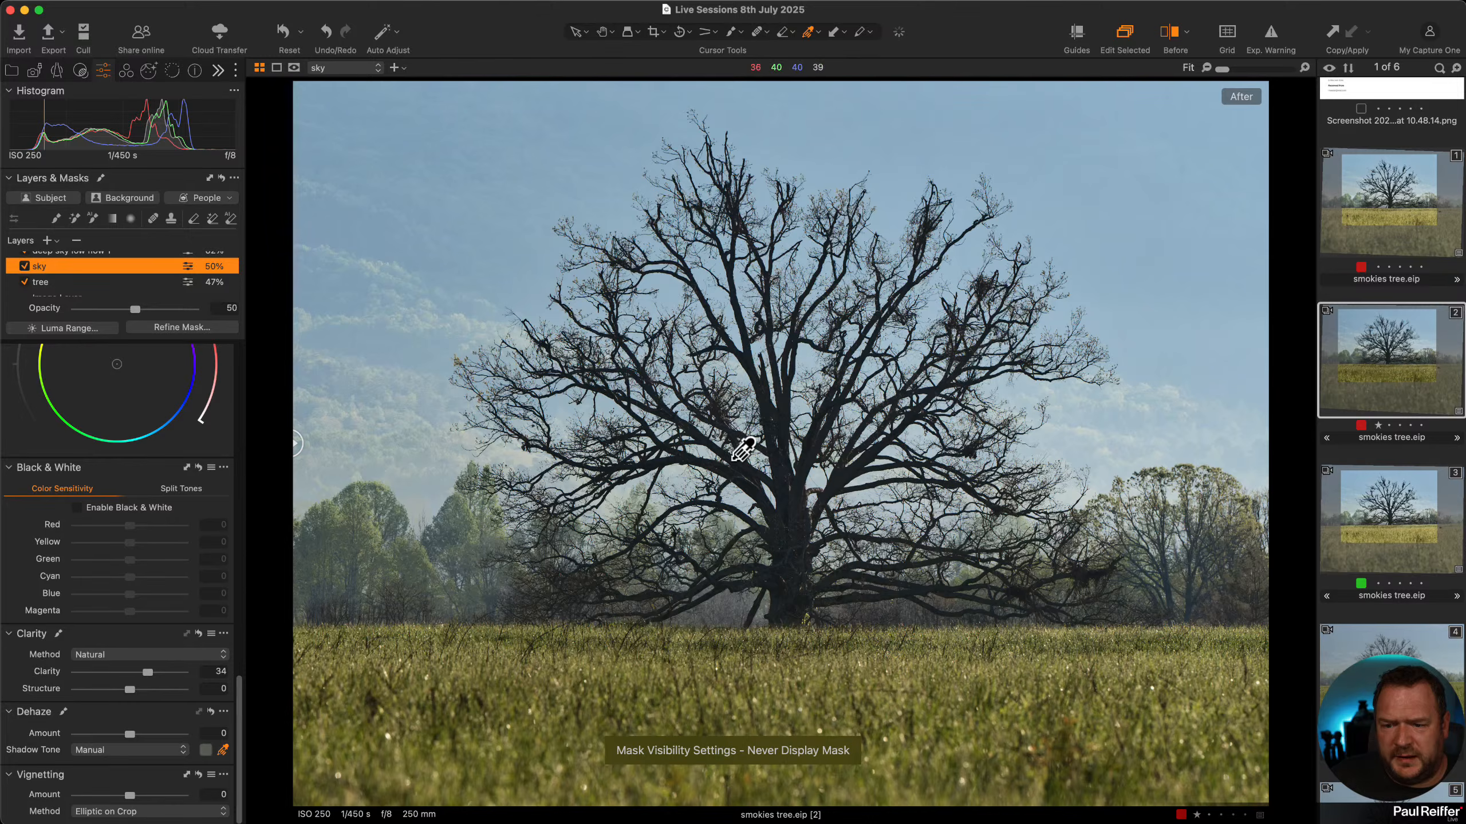
key(m)
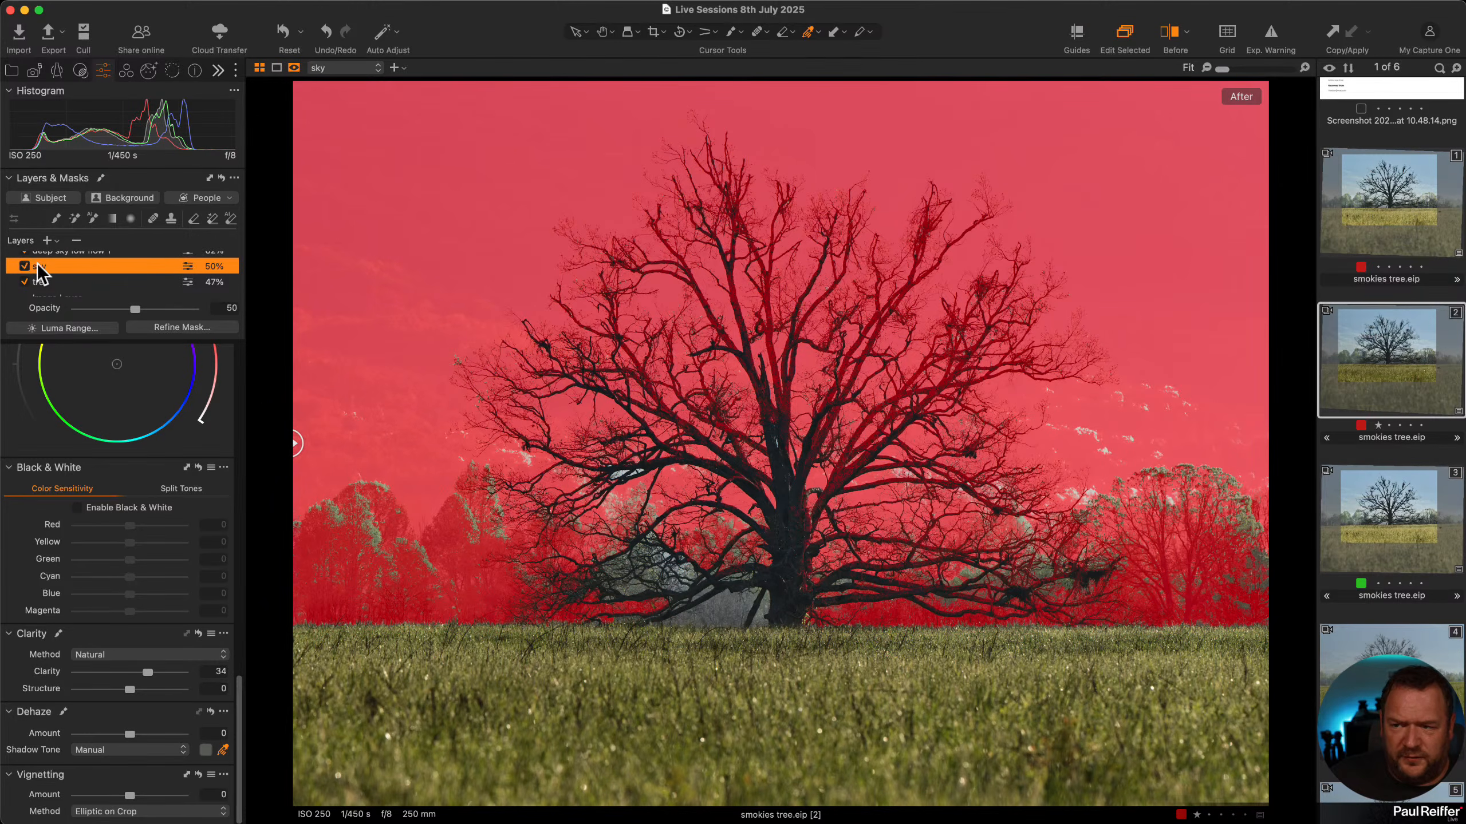
key(m)
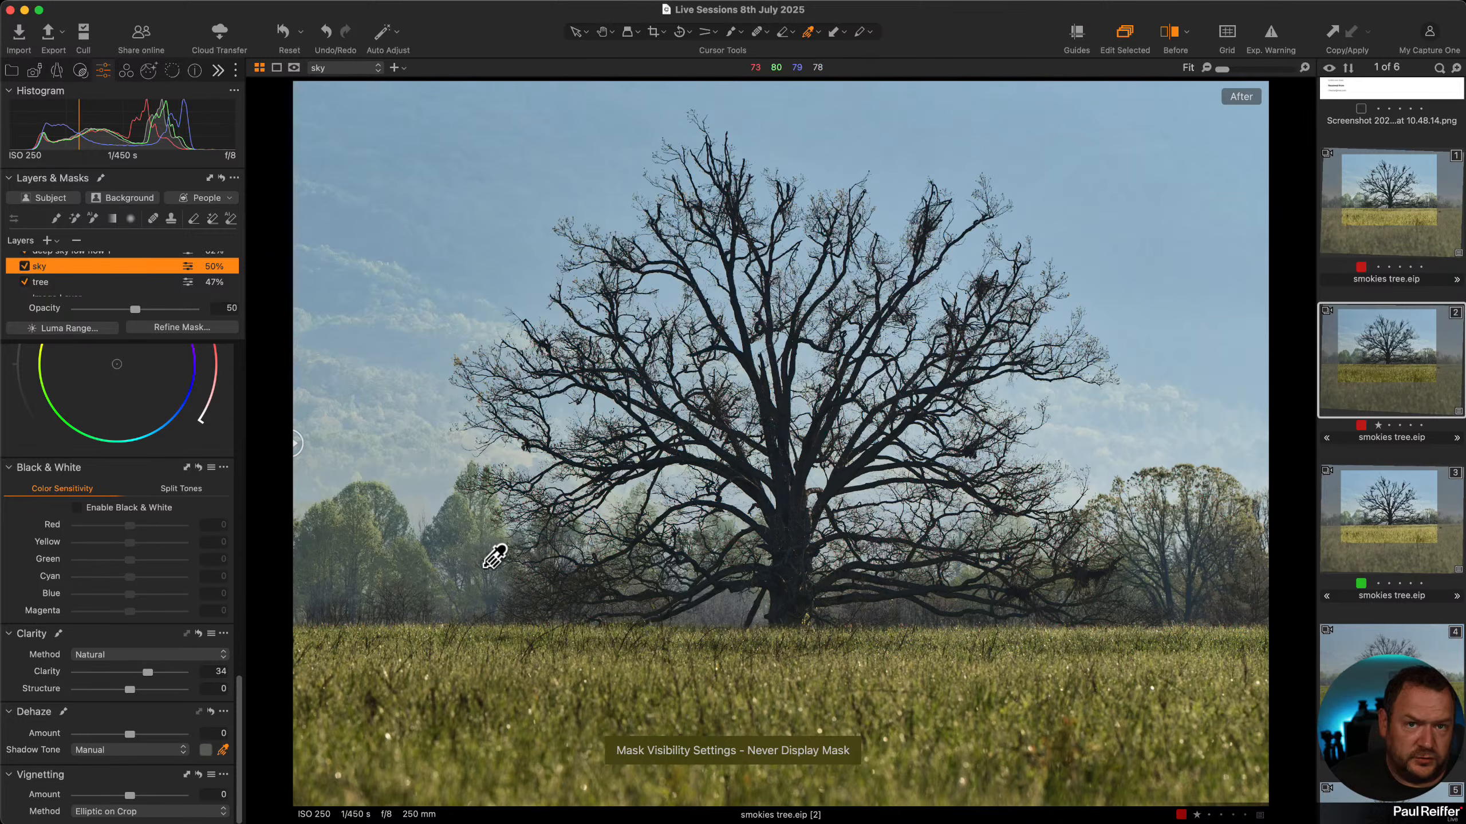
Extend the tree layer's mask with the Magic Brush to cover the background trees on both sides of the main tree.
key(m)
click(87, 282)
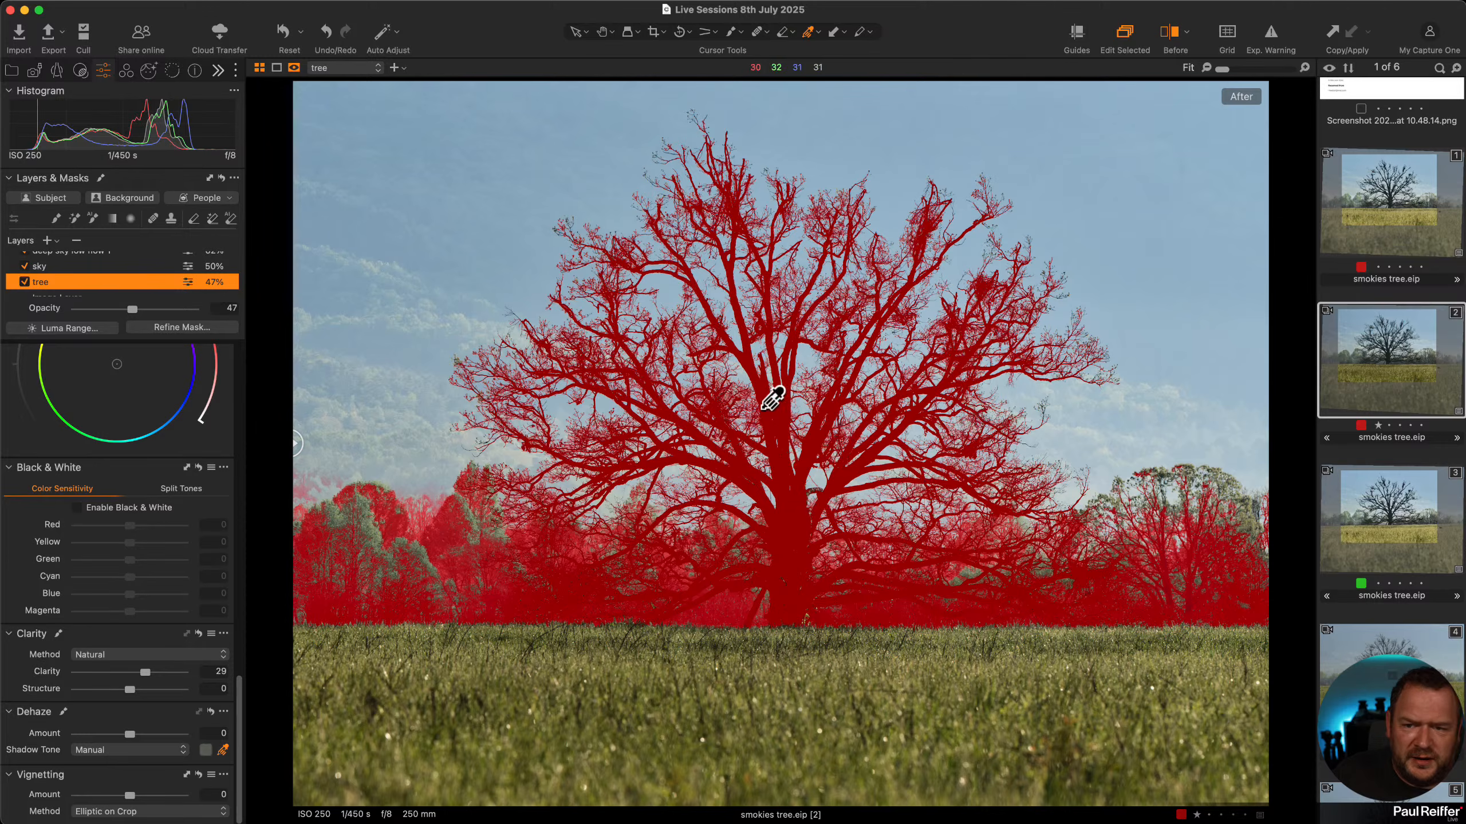
click(90, 220)
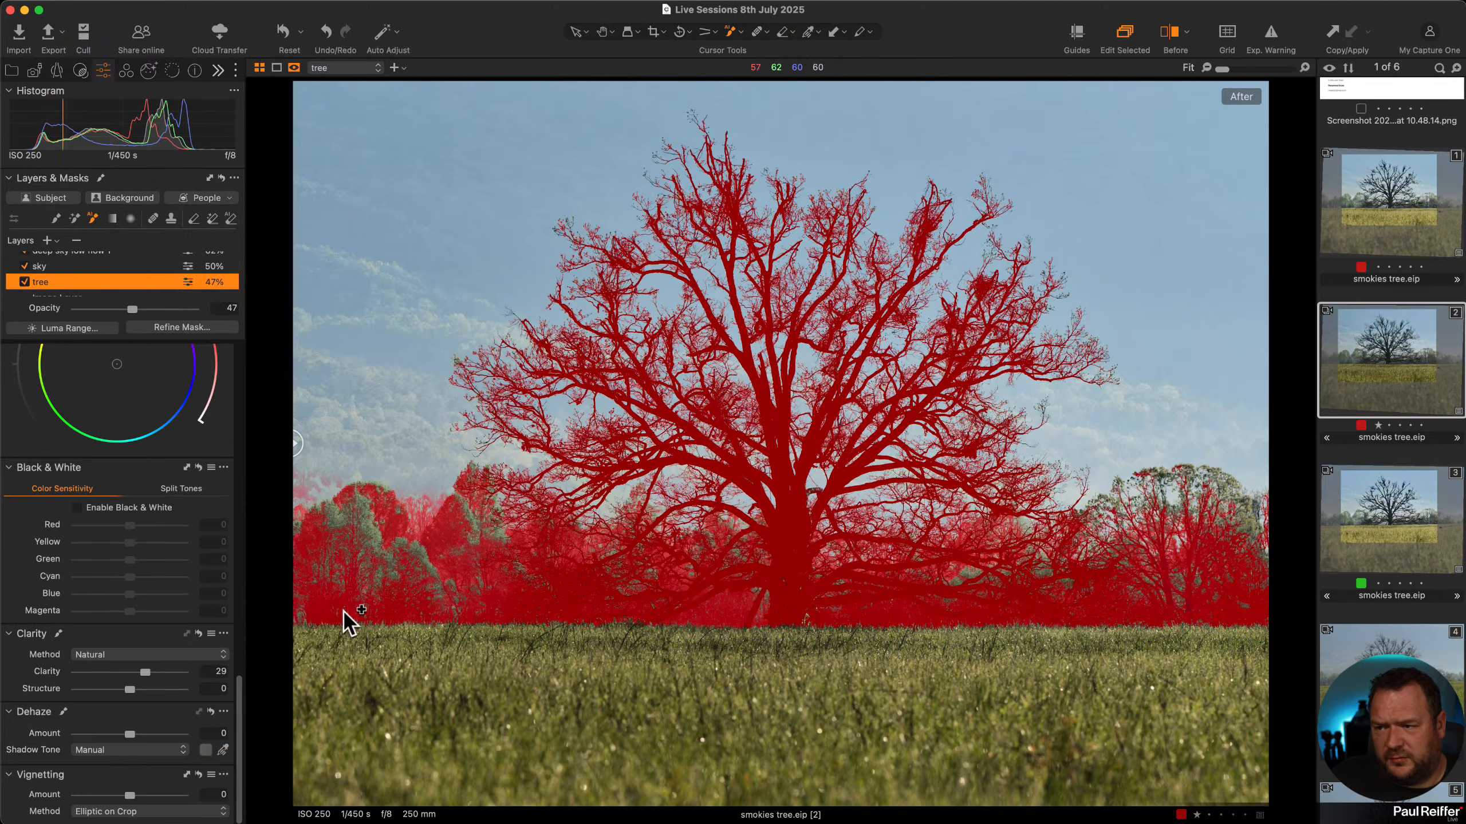
click(370, 603)
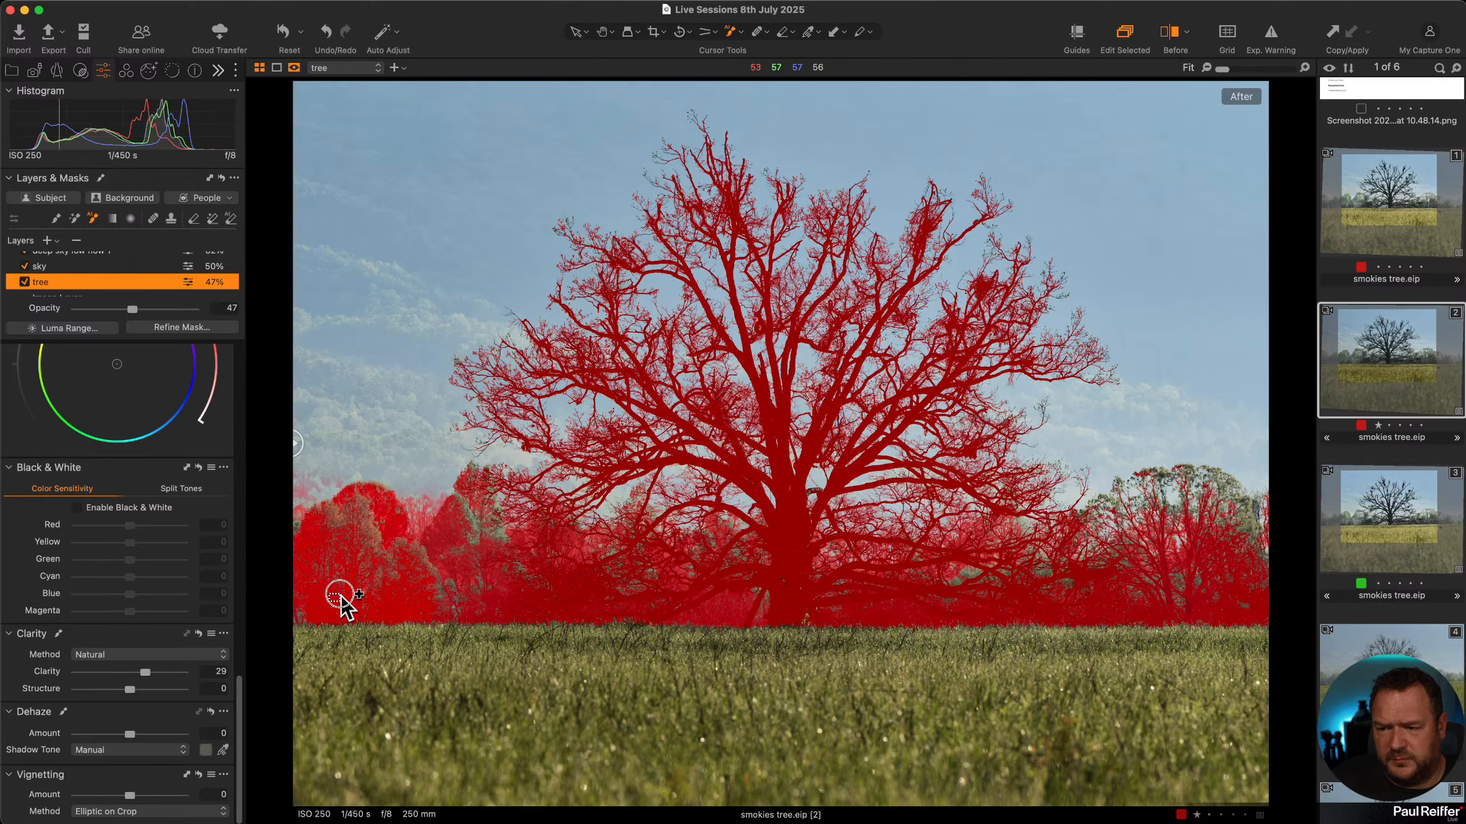
drag(329, 602, 529, 500)
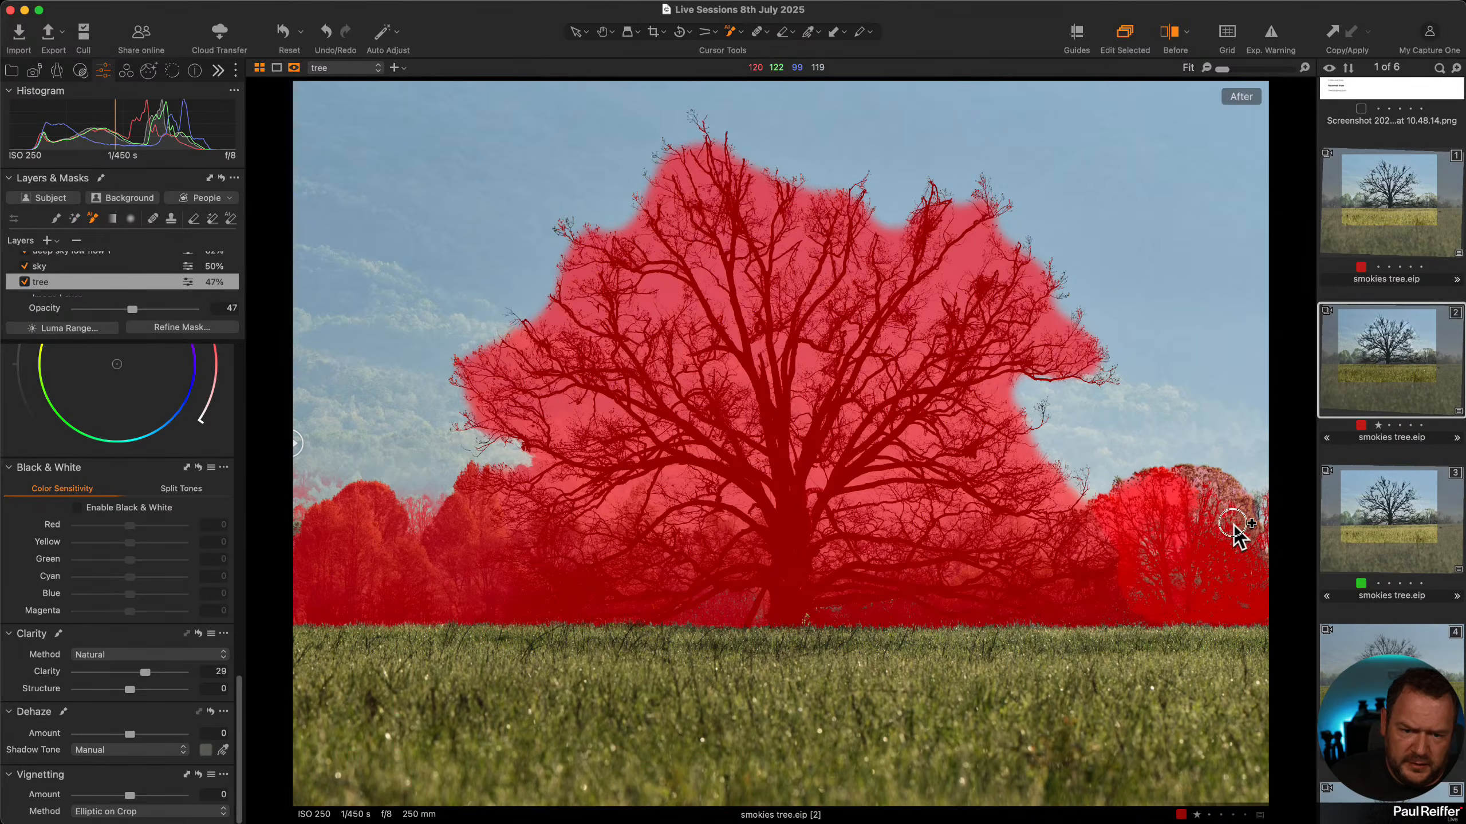
click(1124, 551)
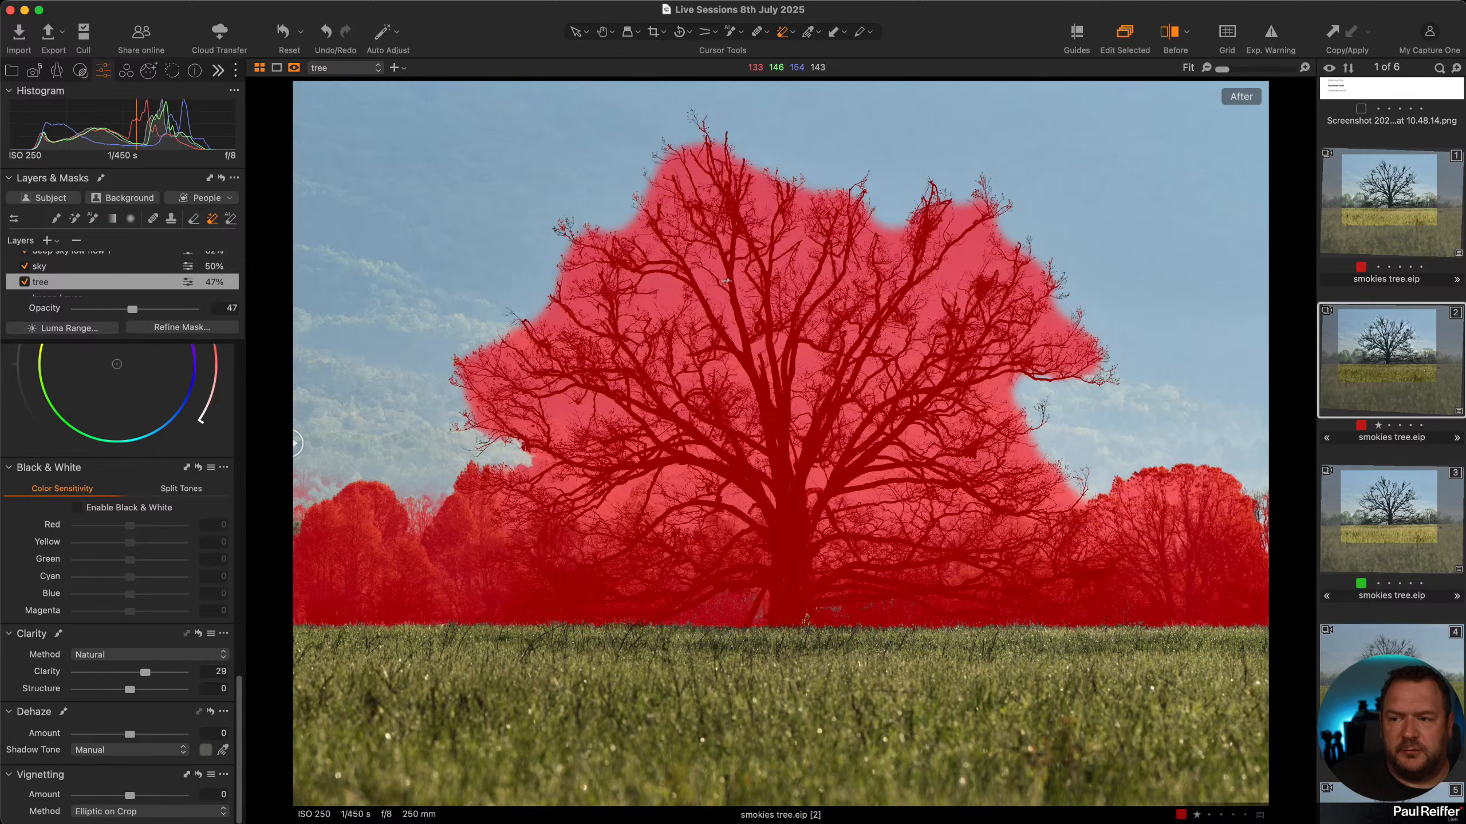
Remove the sky between the main tree's branches from the tree mask with the Magic Eraser, and undo the last erase near the lower branches.
right_click(1030, 306)
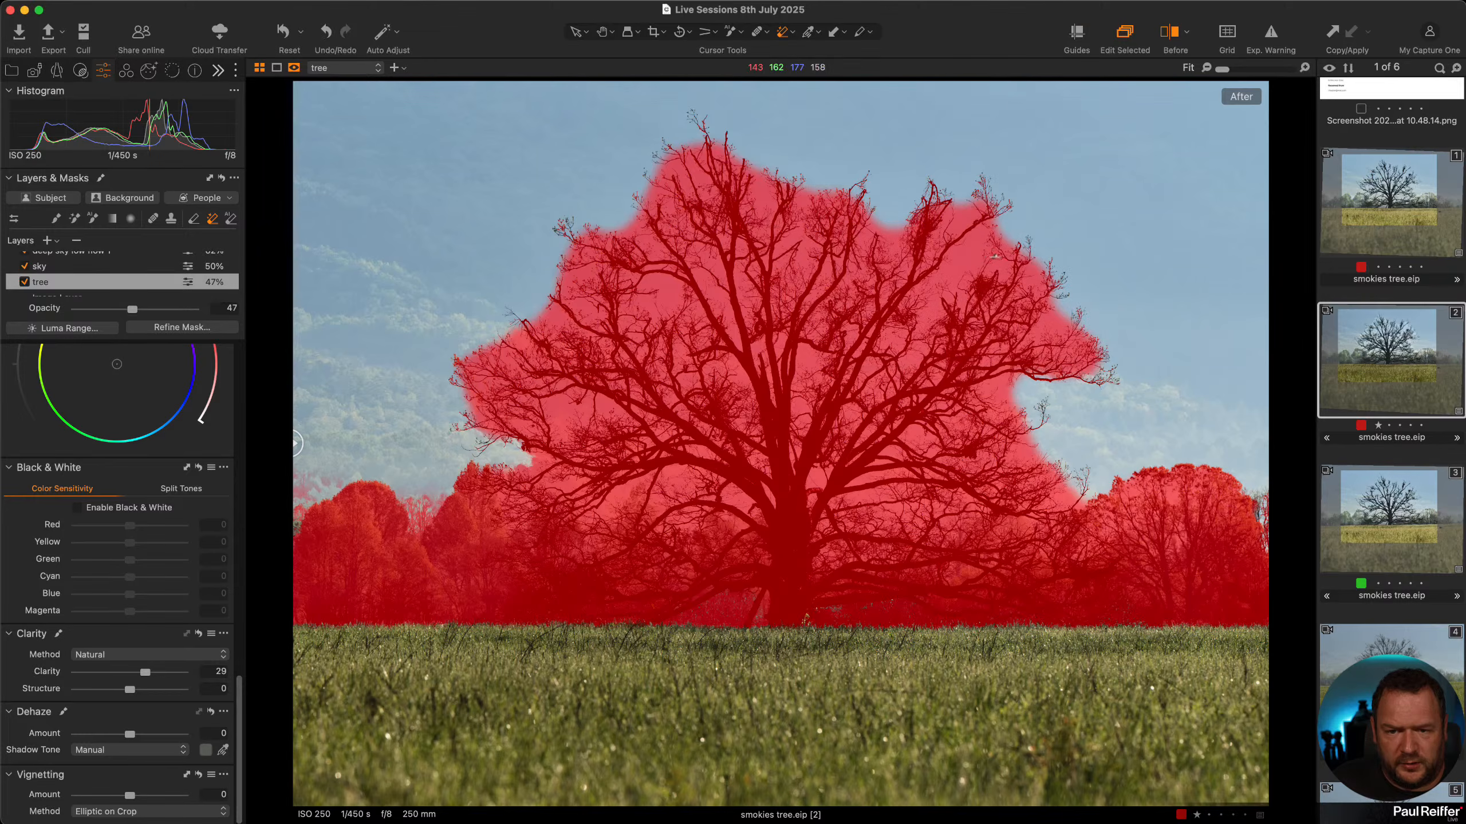
click(974, 247)
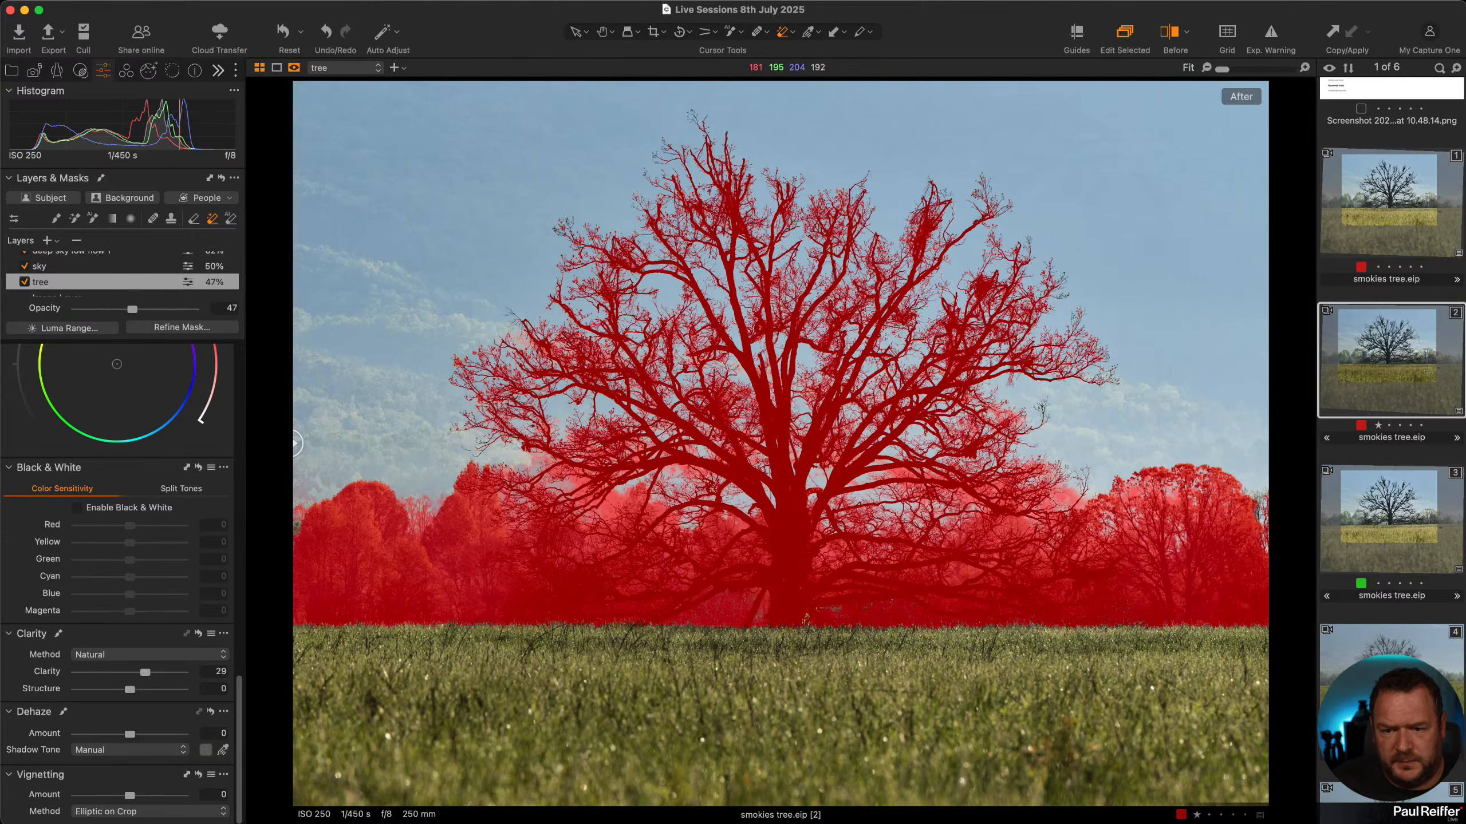
click(1068, 495)
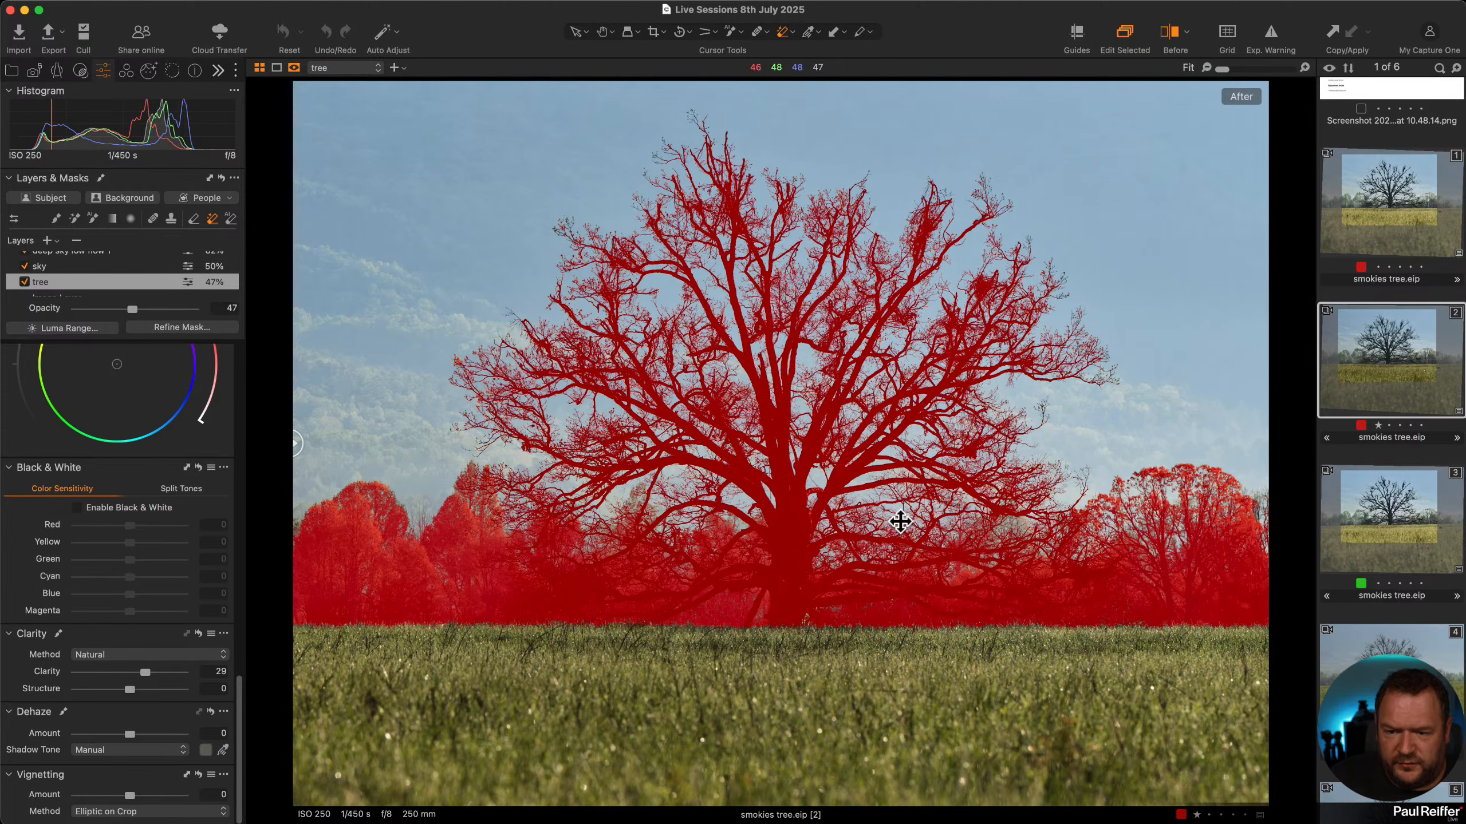
key(super+z)
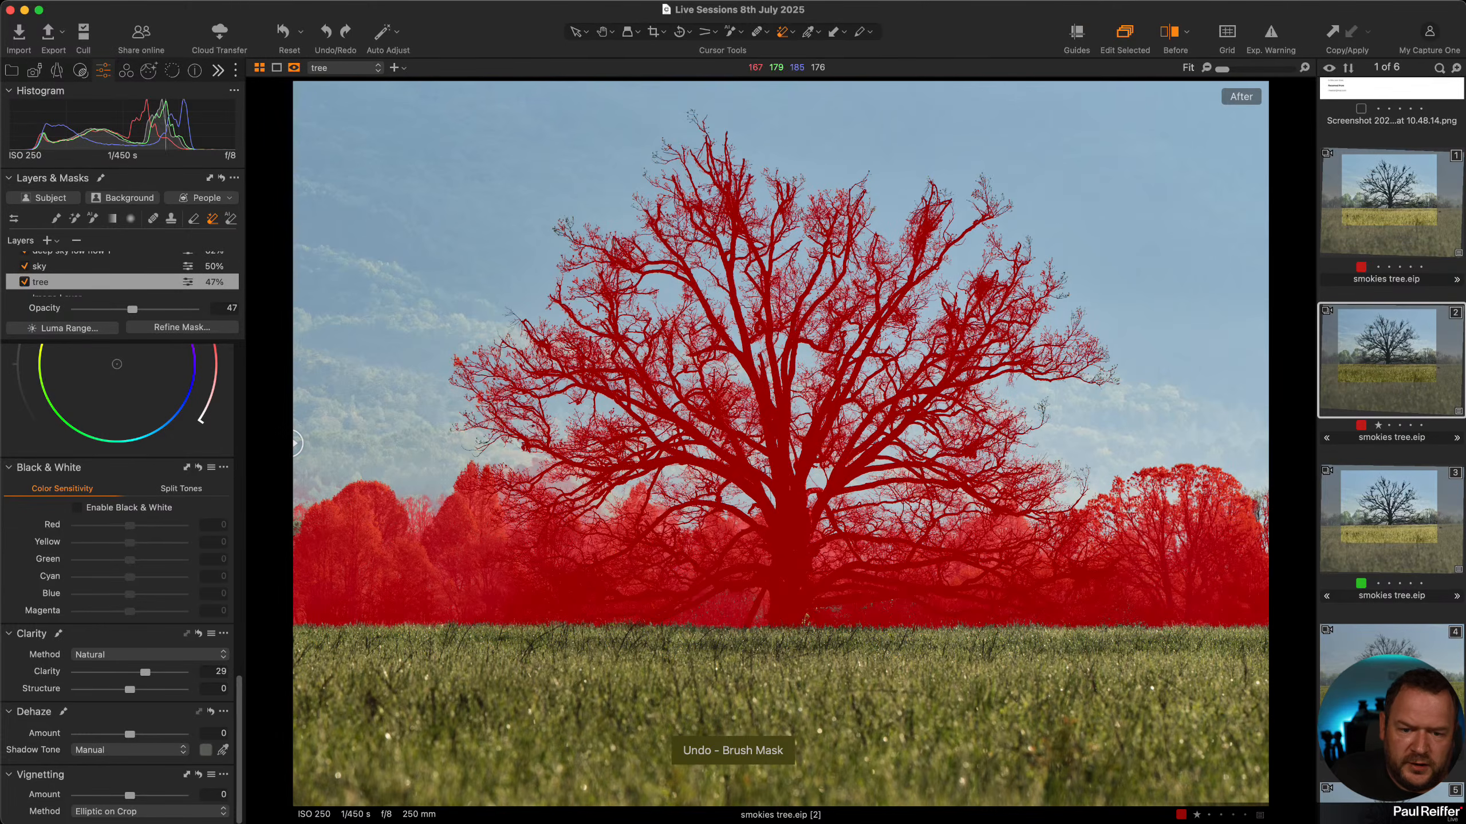
Examine the tree mask at 100% around the background trees right of the main tree, with the overlay shown and hidden.
key(z)
click(1133, 510)
click(1092, 462)
click(1090, 462)
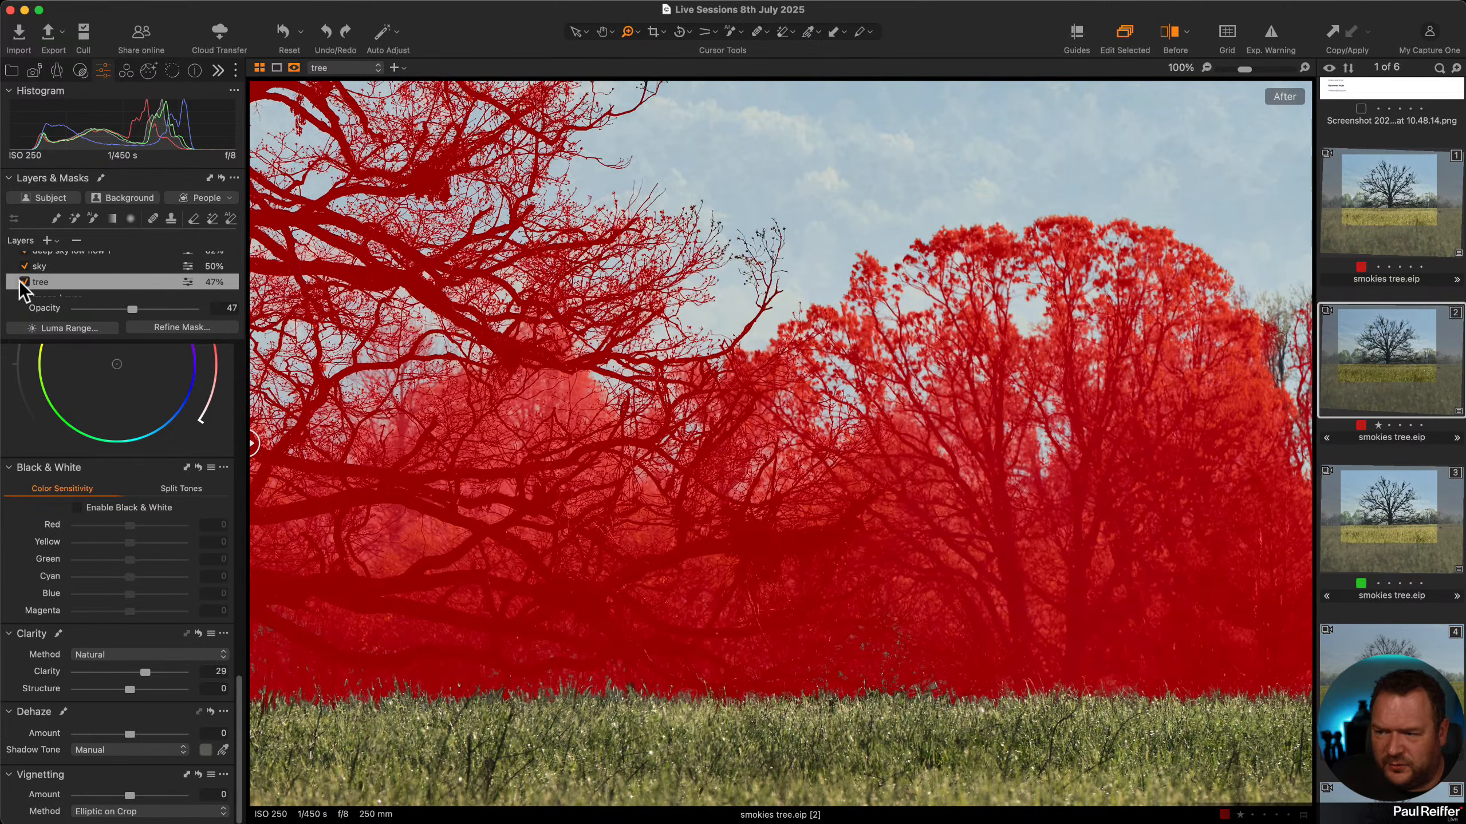
key(m)
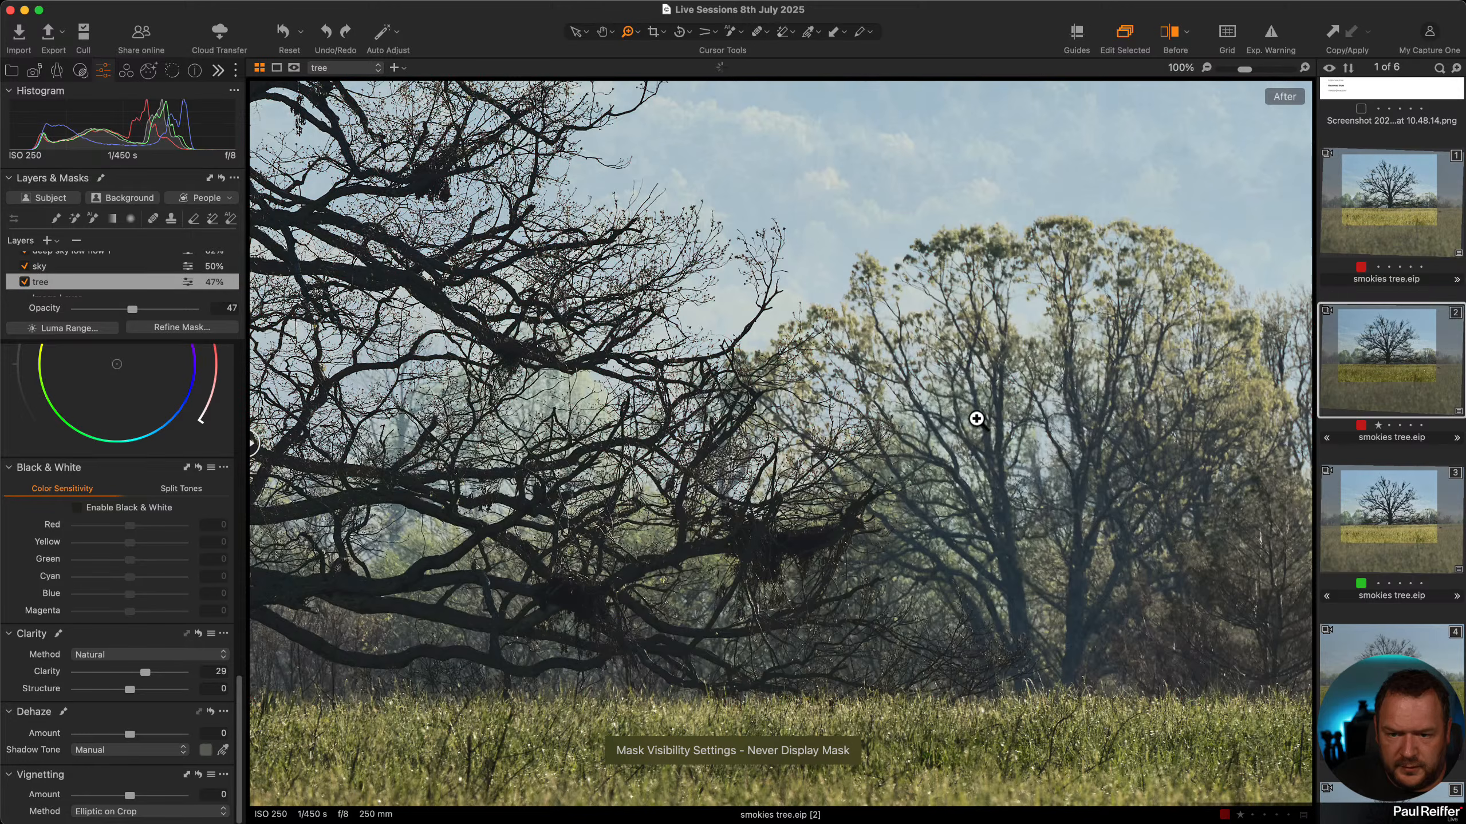
key(m)
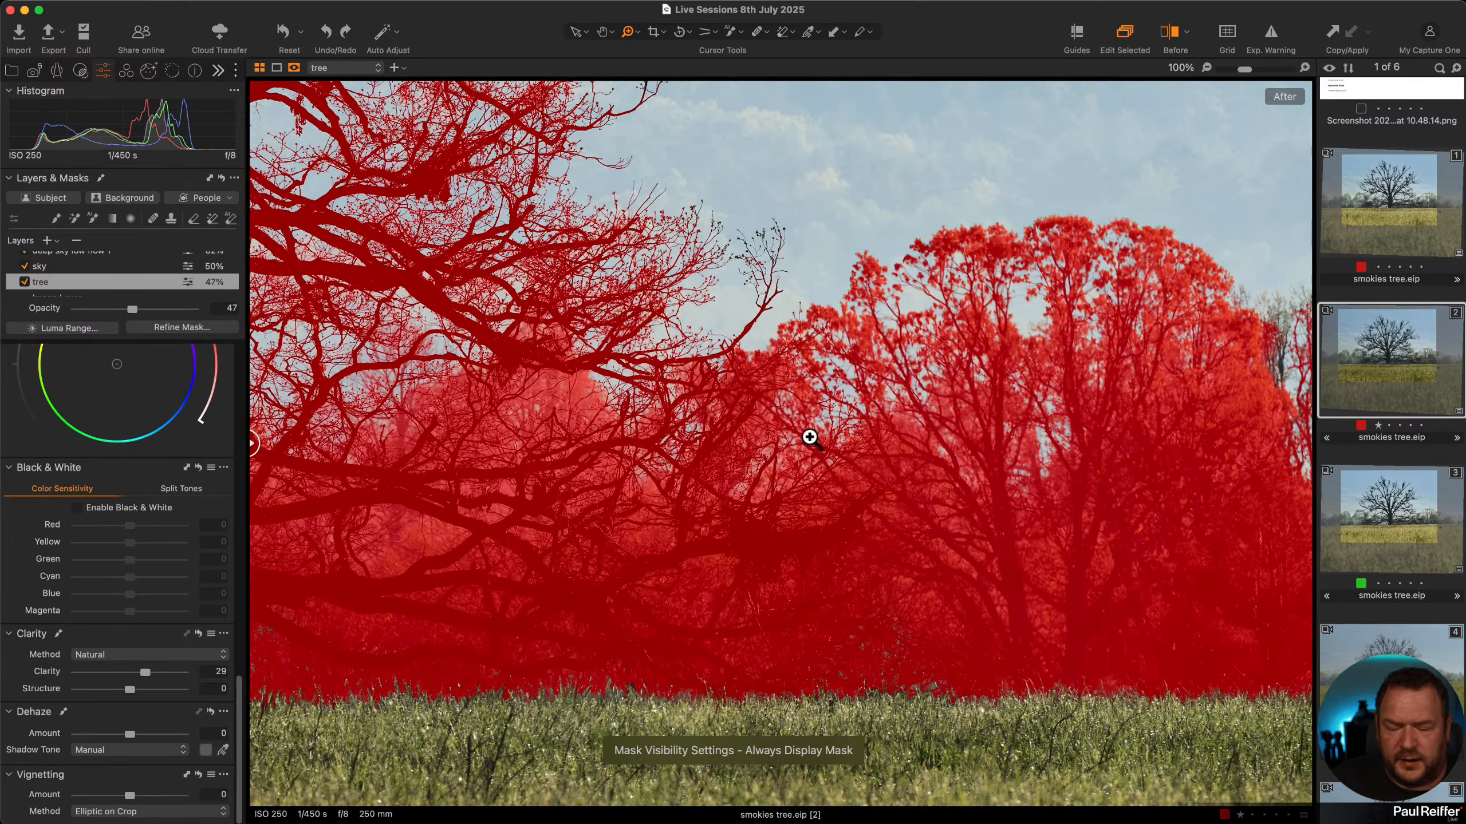
key(m)
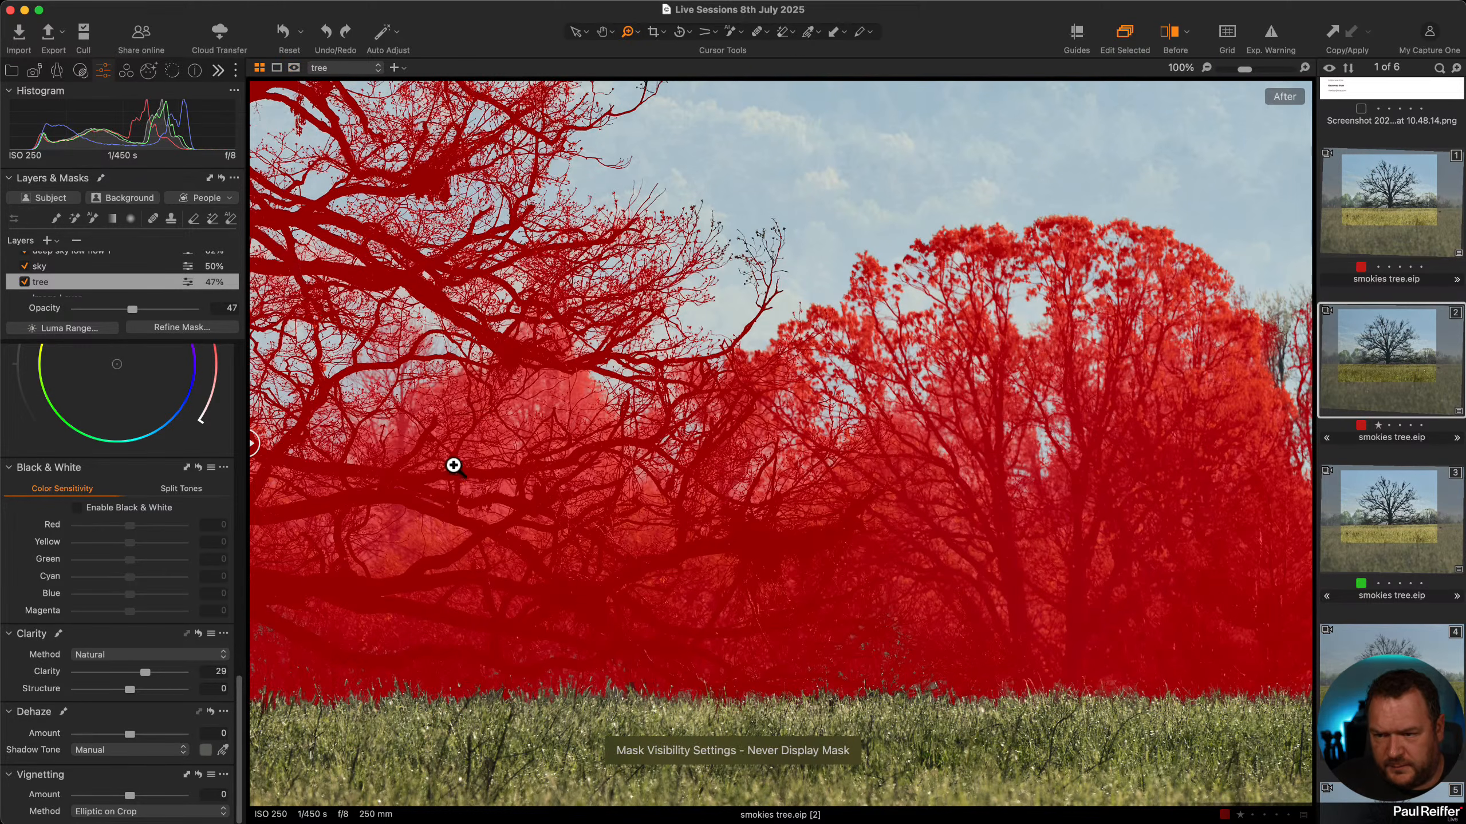
key(m)
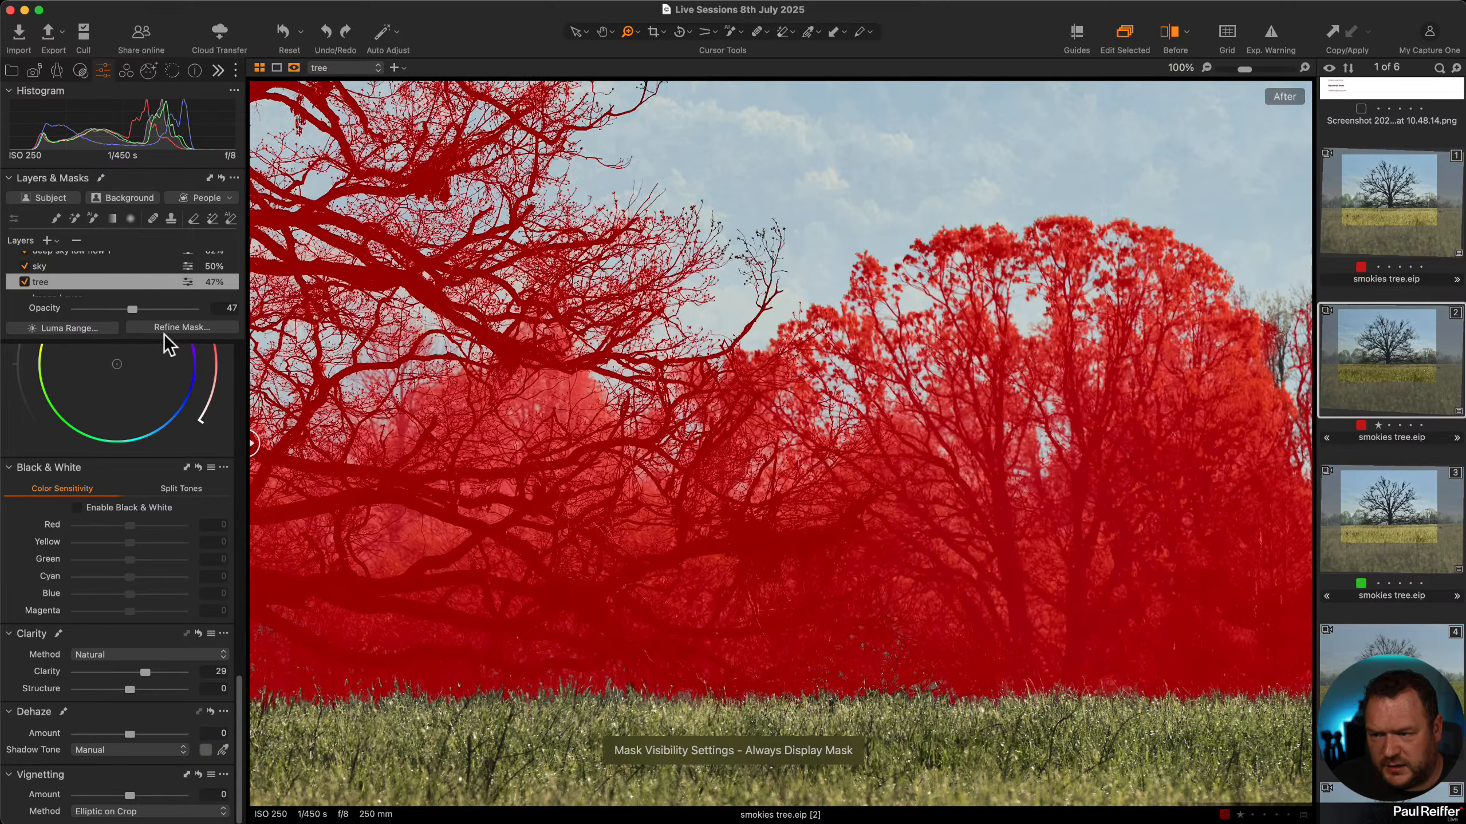
Refine the tree layer's mask with a radius of 90 and hide the mask overlay.
click(184, 327)
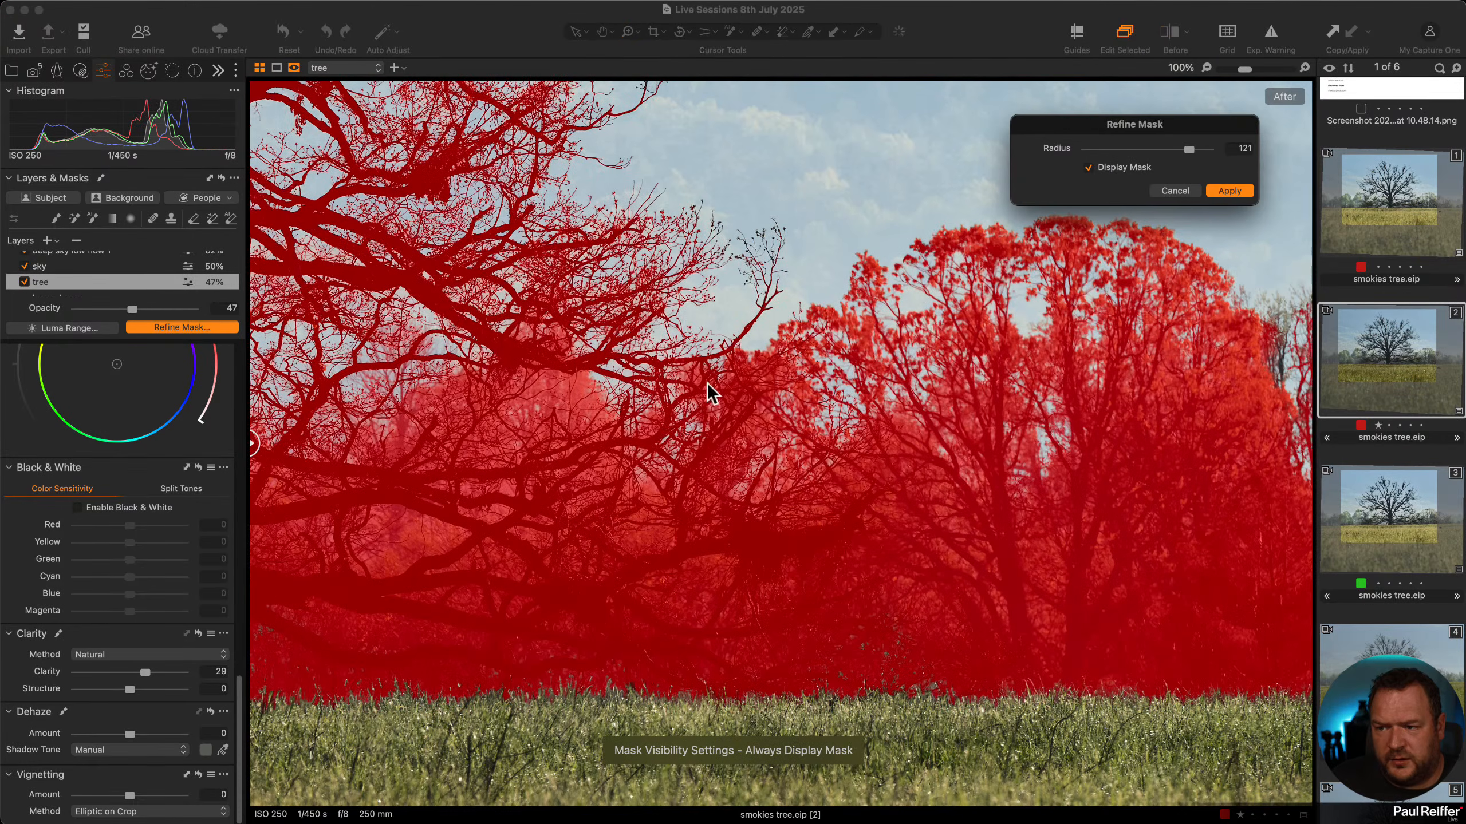
click(1189, 150)
drag(1188, 151, 1183, 149)
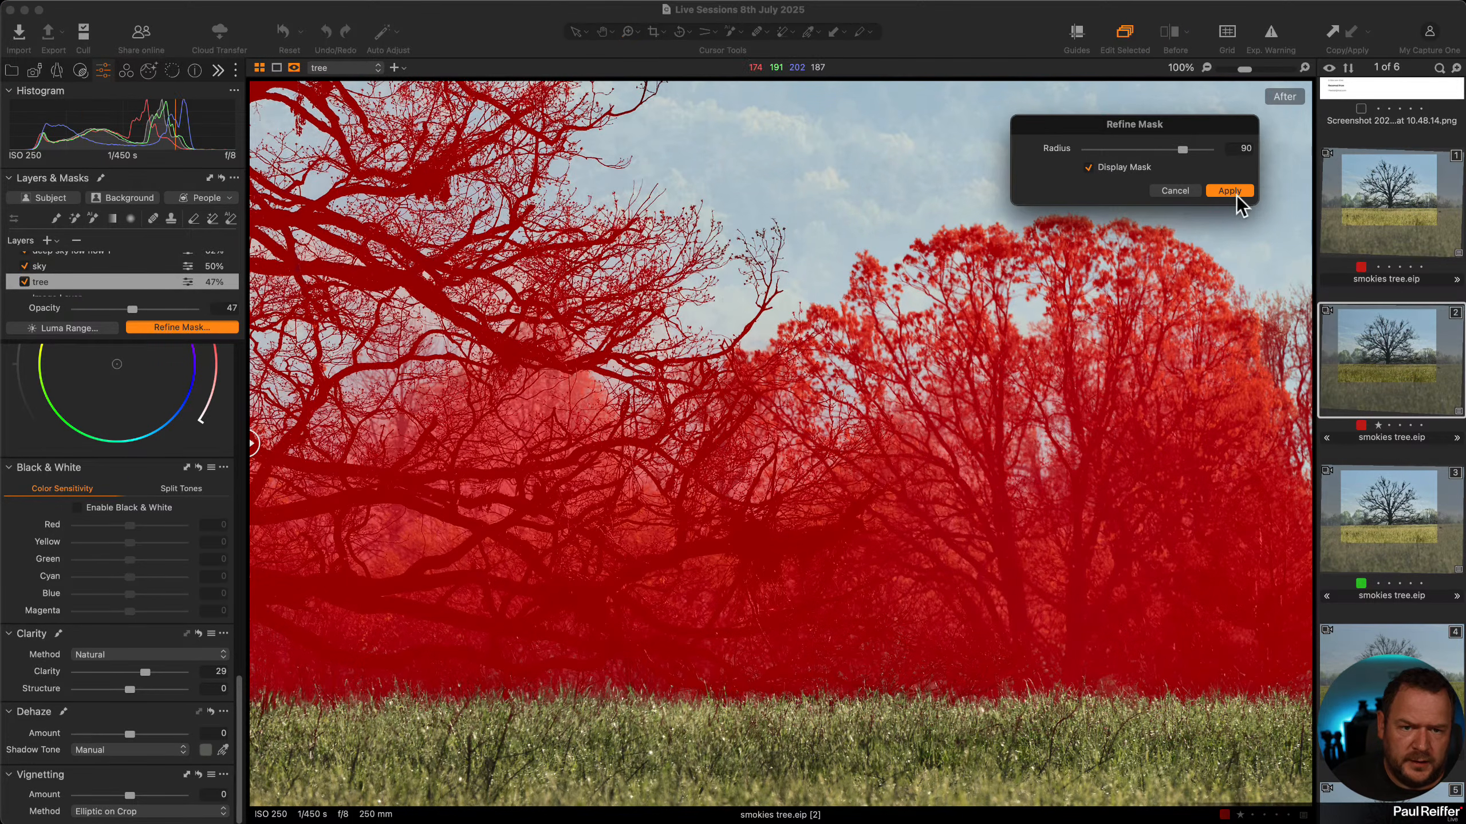
click(1230, 190)
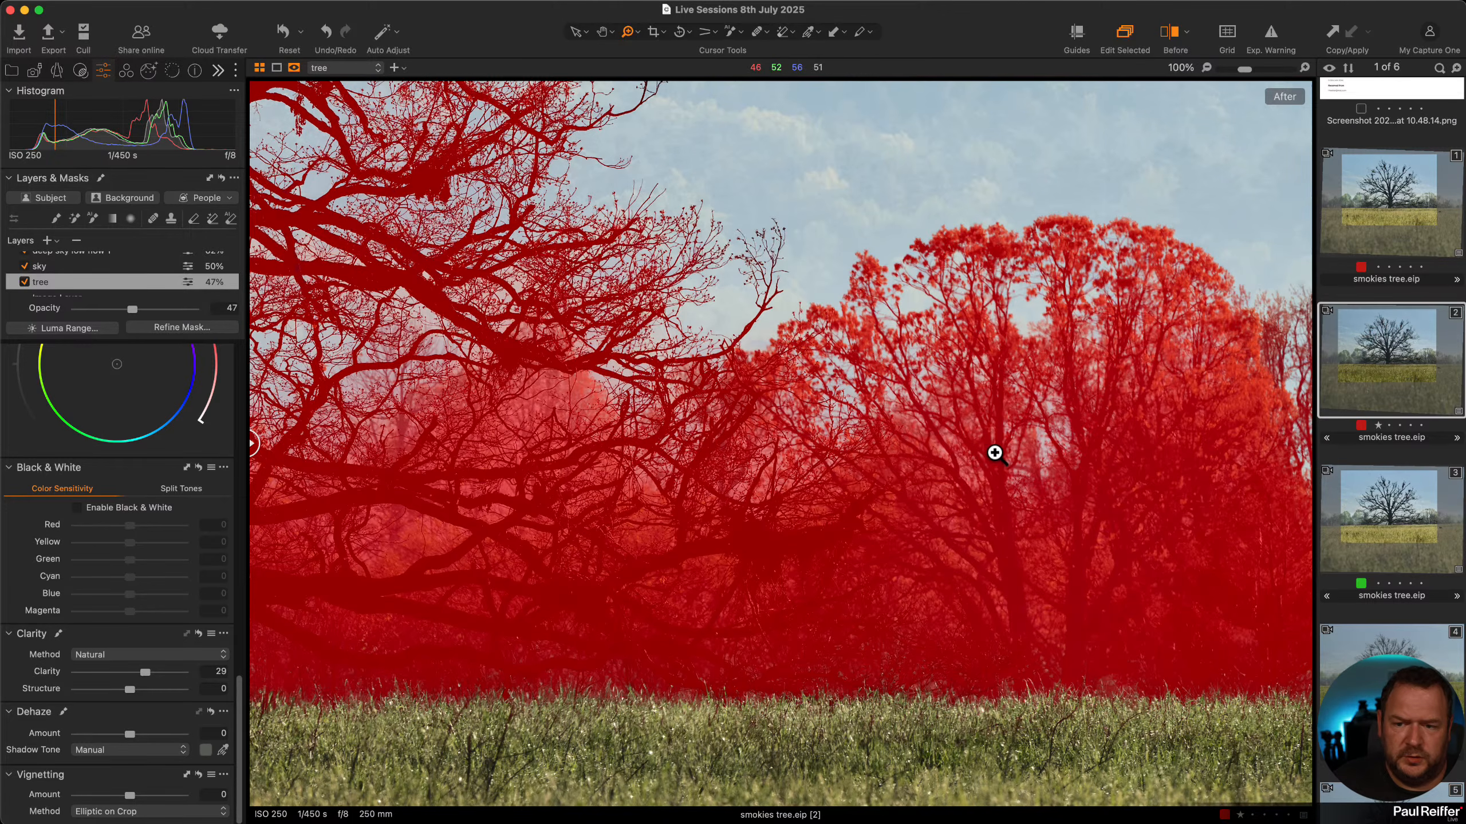
key(m)
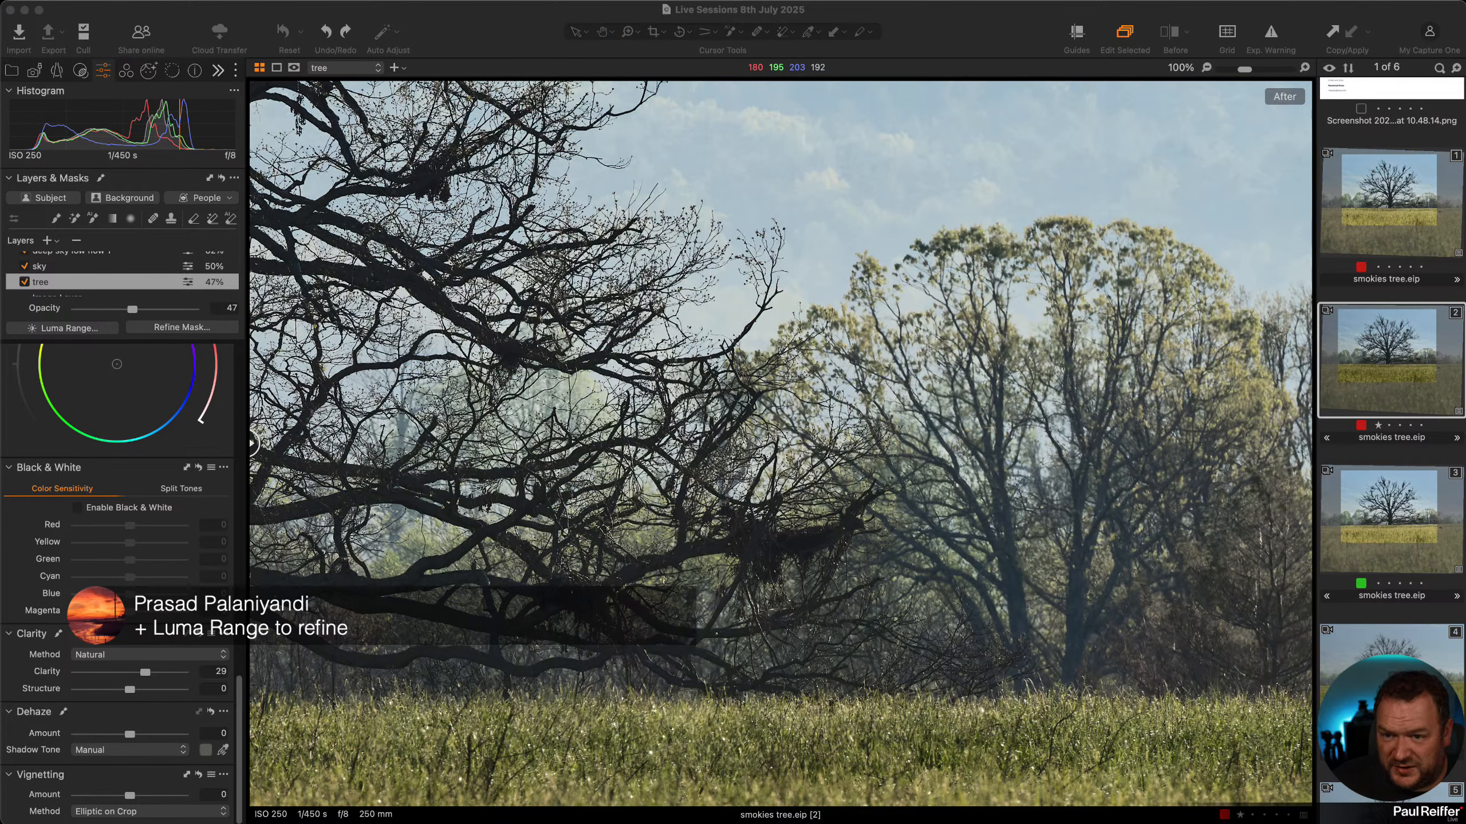
Refine the tree mask with a radius of 131 while viewing it in grayscale, and return to the full image without the mask.
click(495, 33)
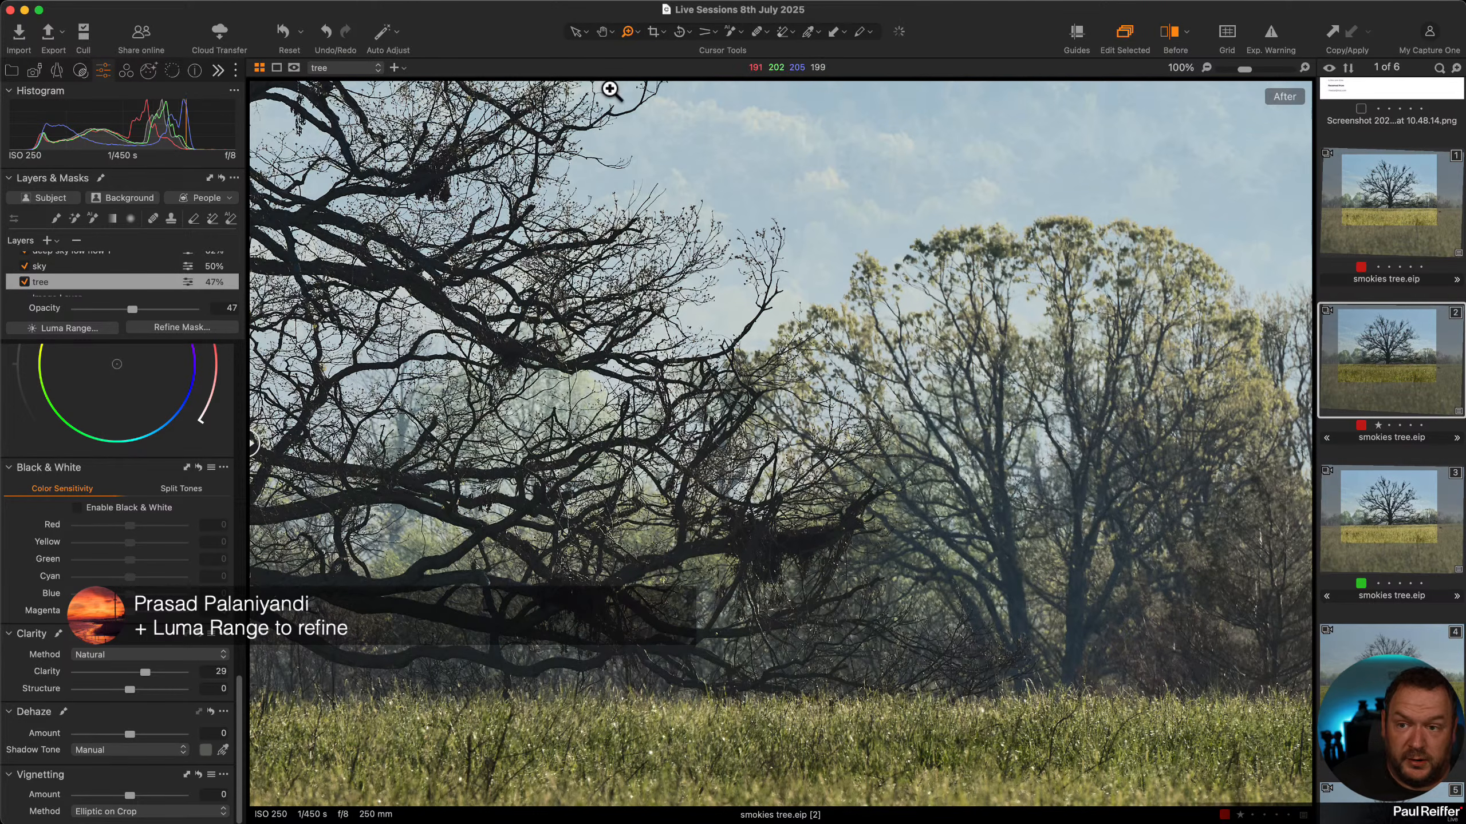
click(570, 29)
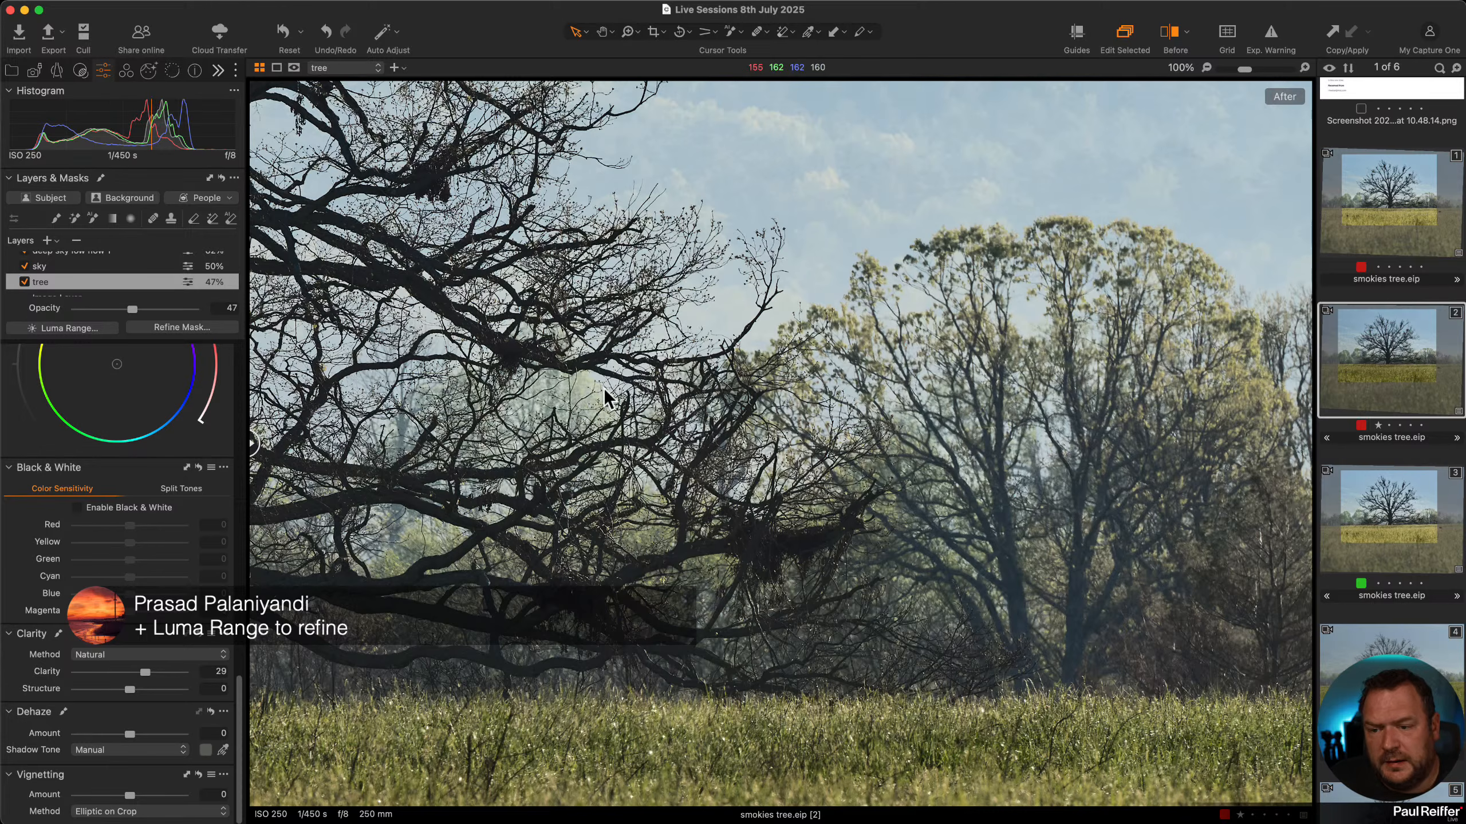
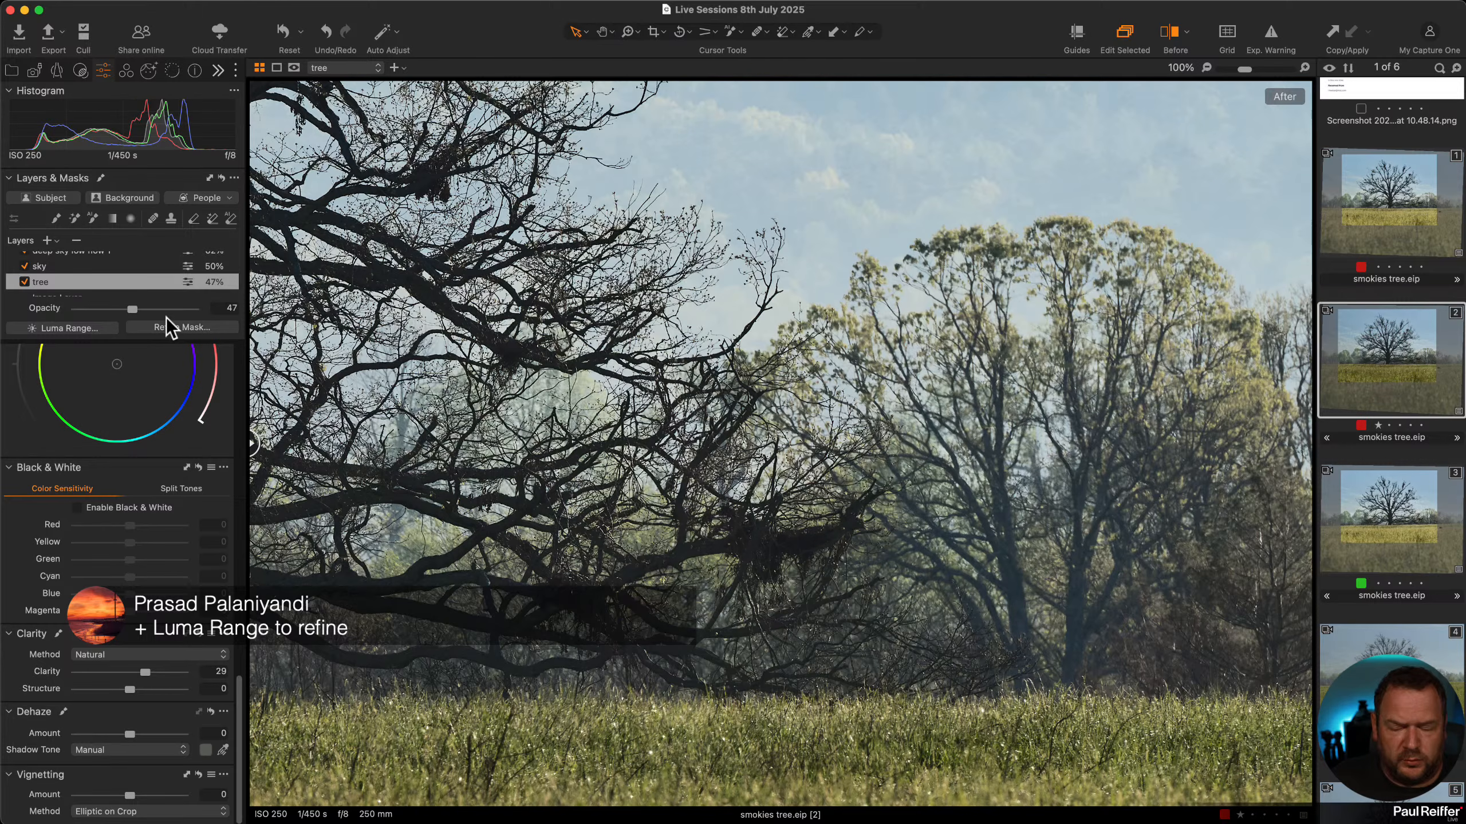
key(alt+m)
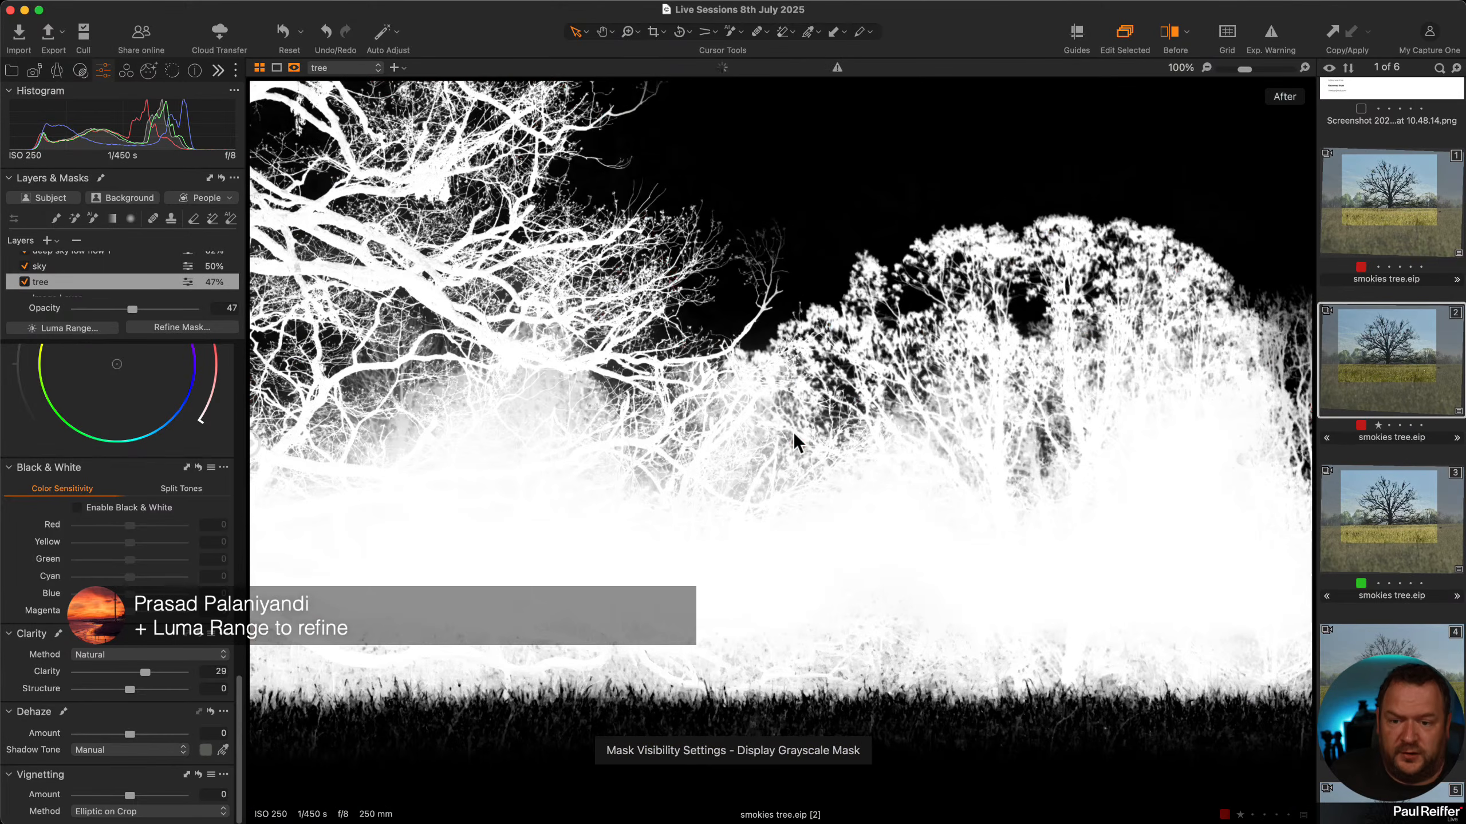
click(178, 327)
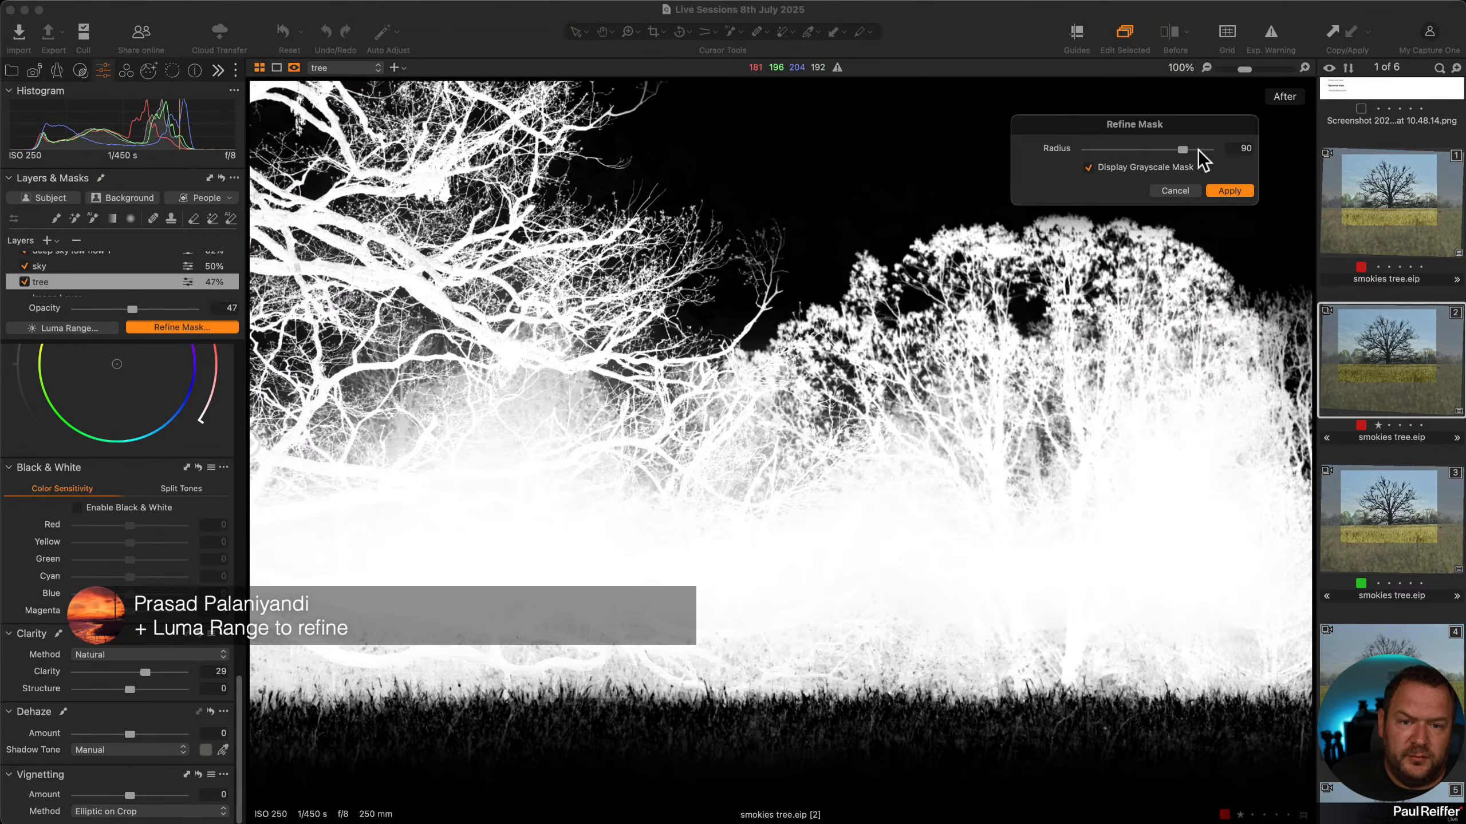
click(1199, 150)
drag(1200, 154, 1187, 151)
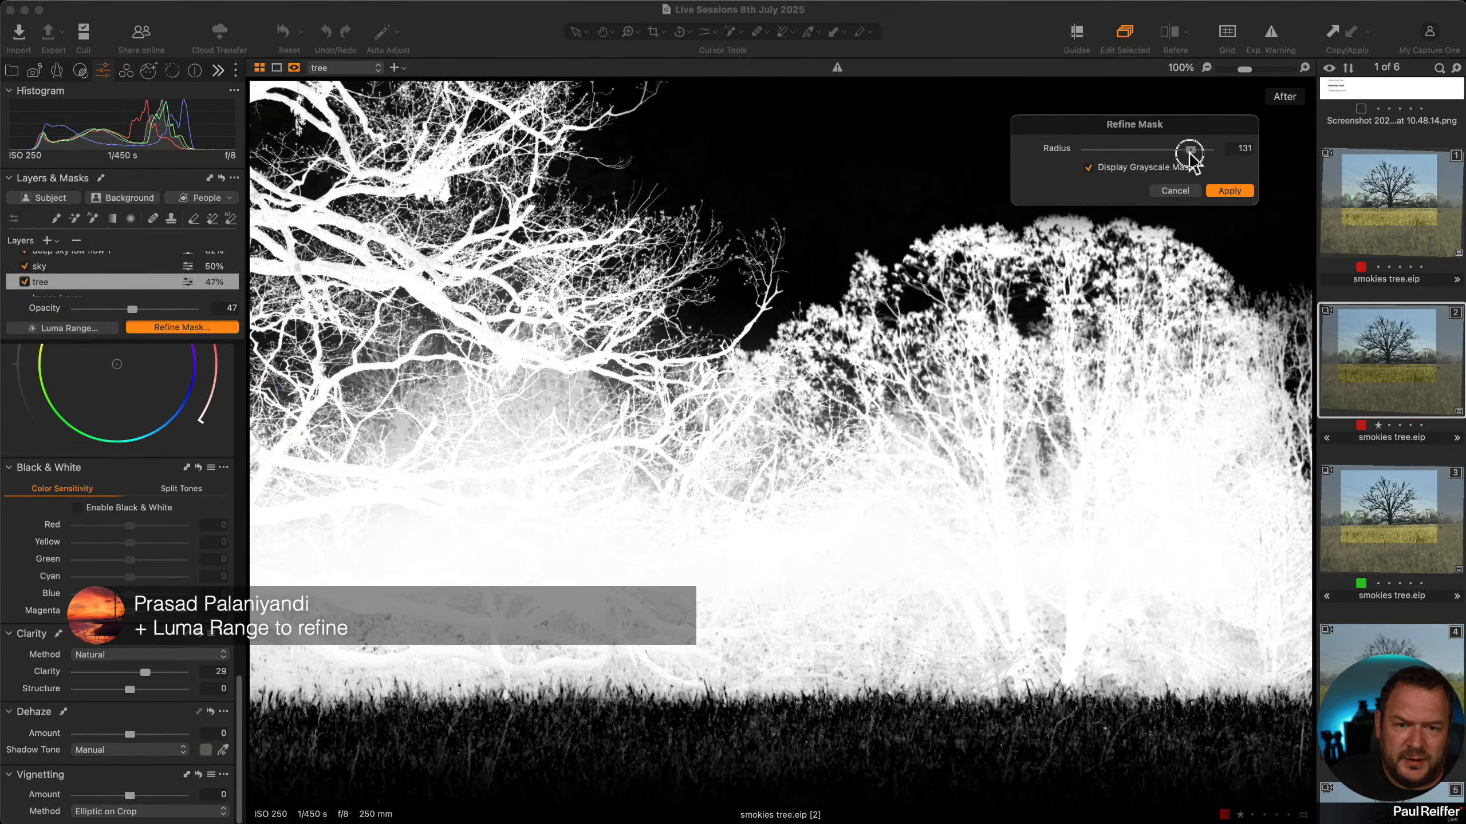
click(1223, 191)
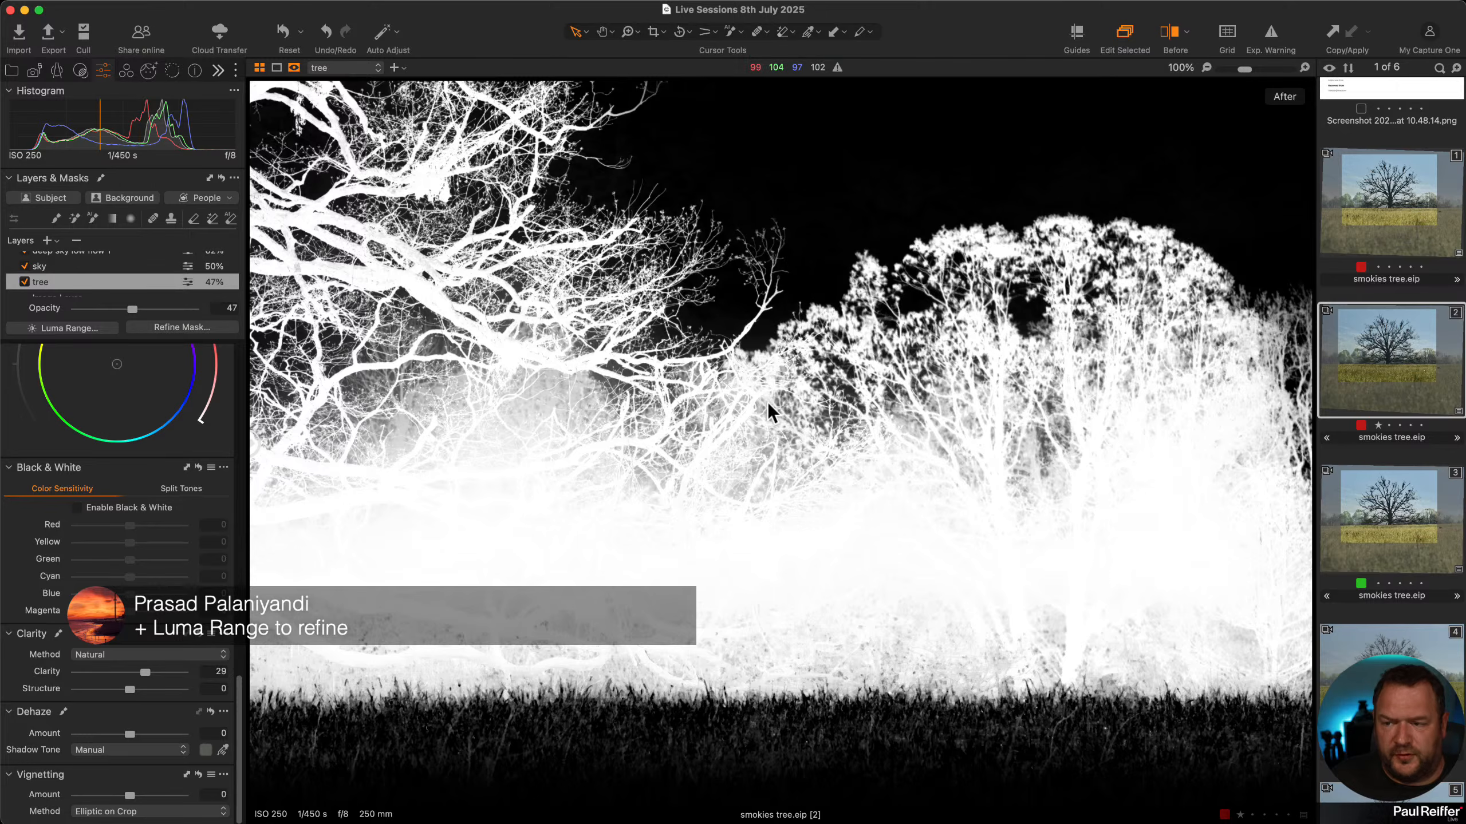
key(m)
key(m)
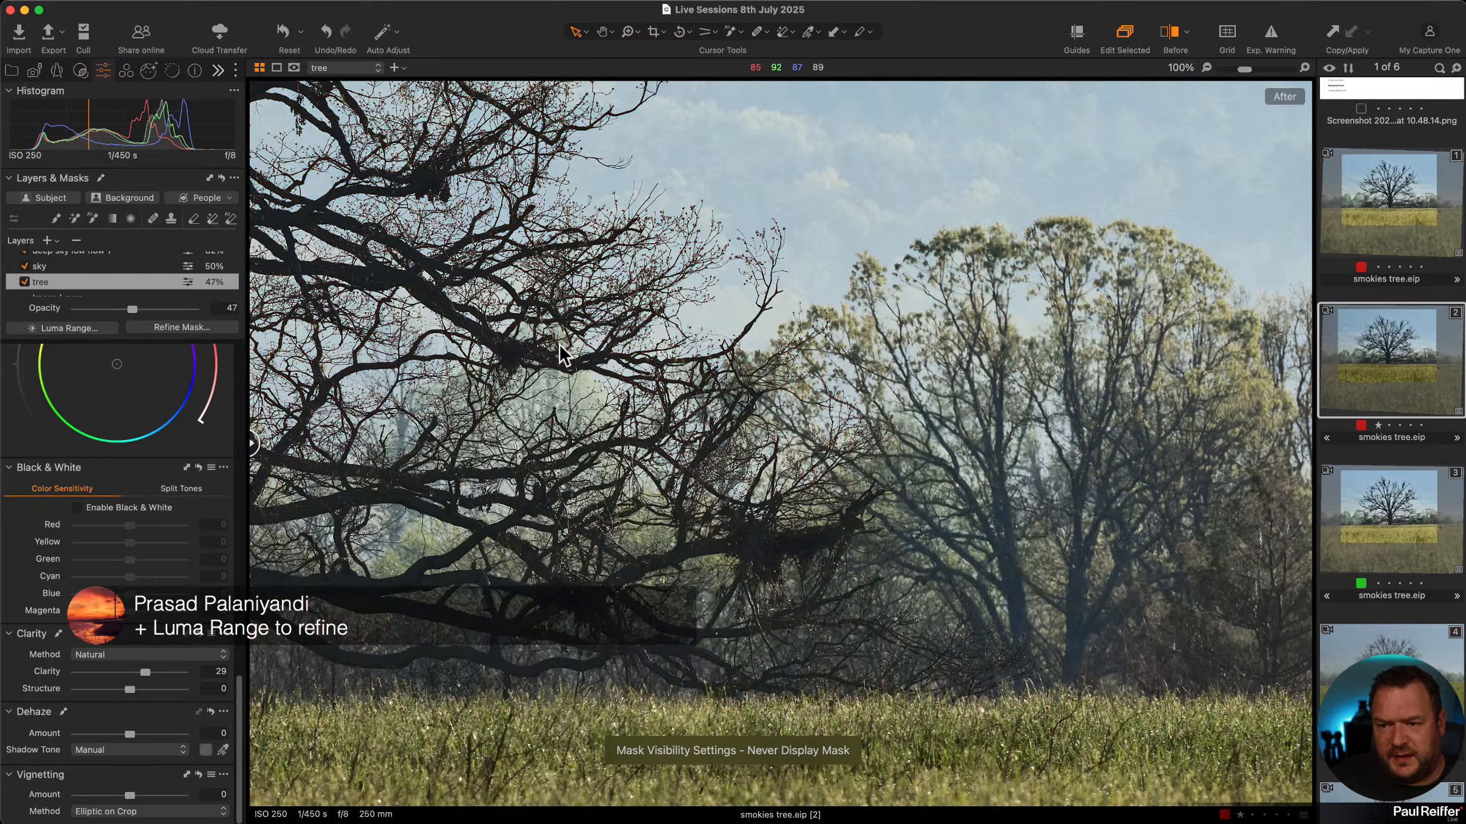
key(super+0)
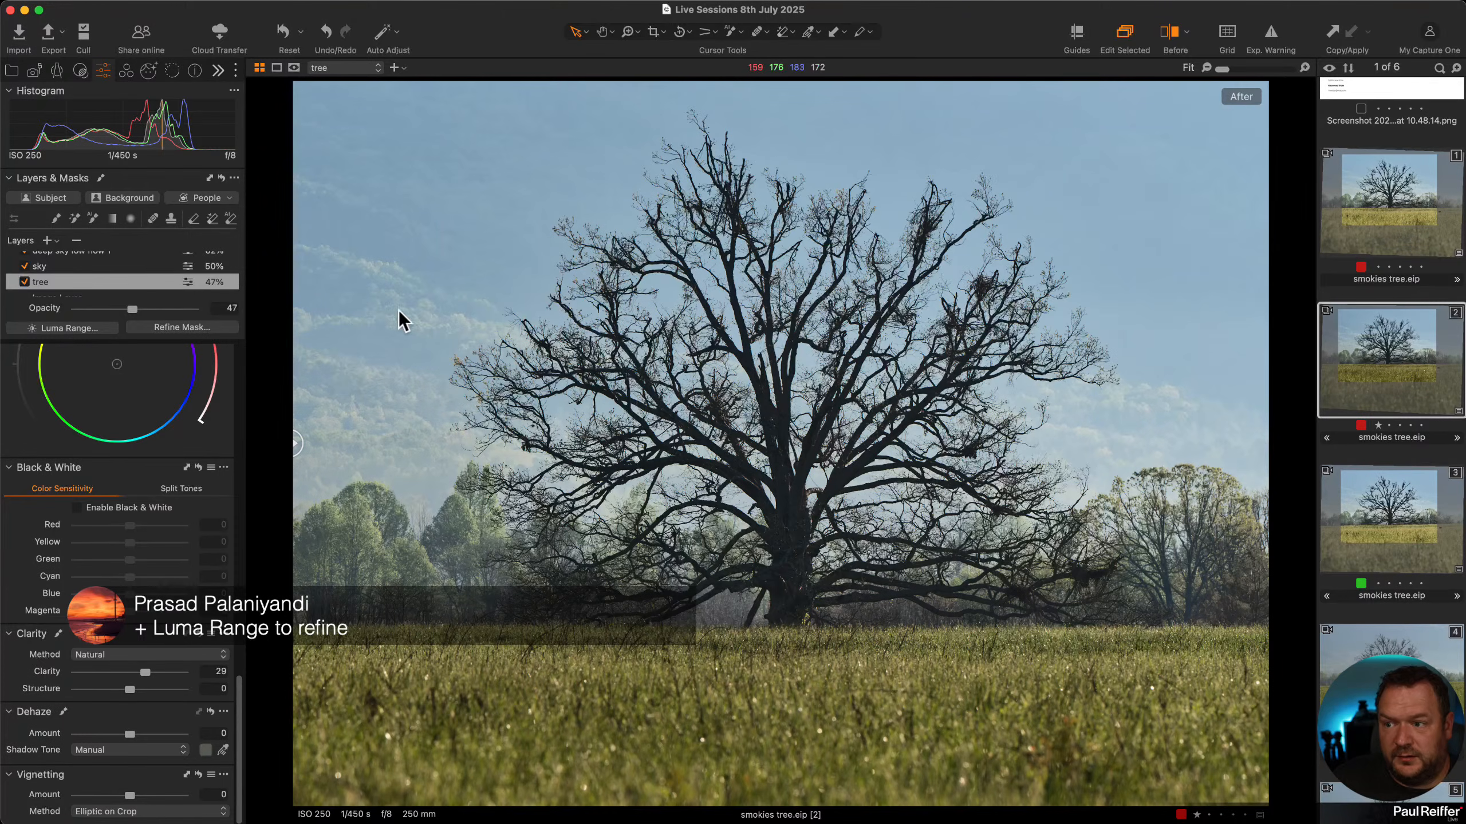
Display the sky layer's mask and remove the background trees on both sides from it with the Magic Eraser.
click(133, 264)
key(m)
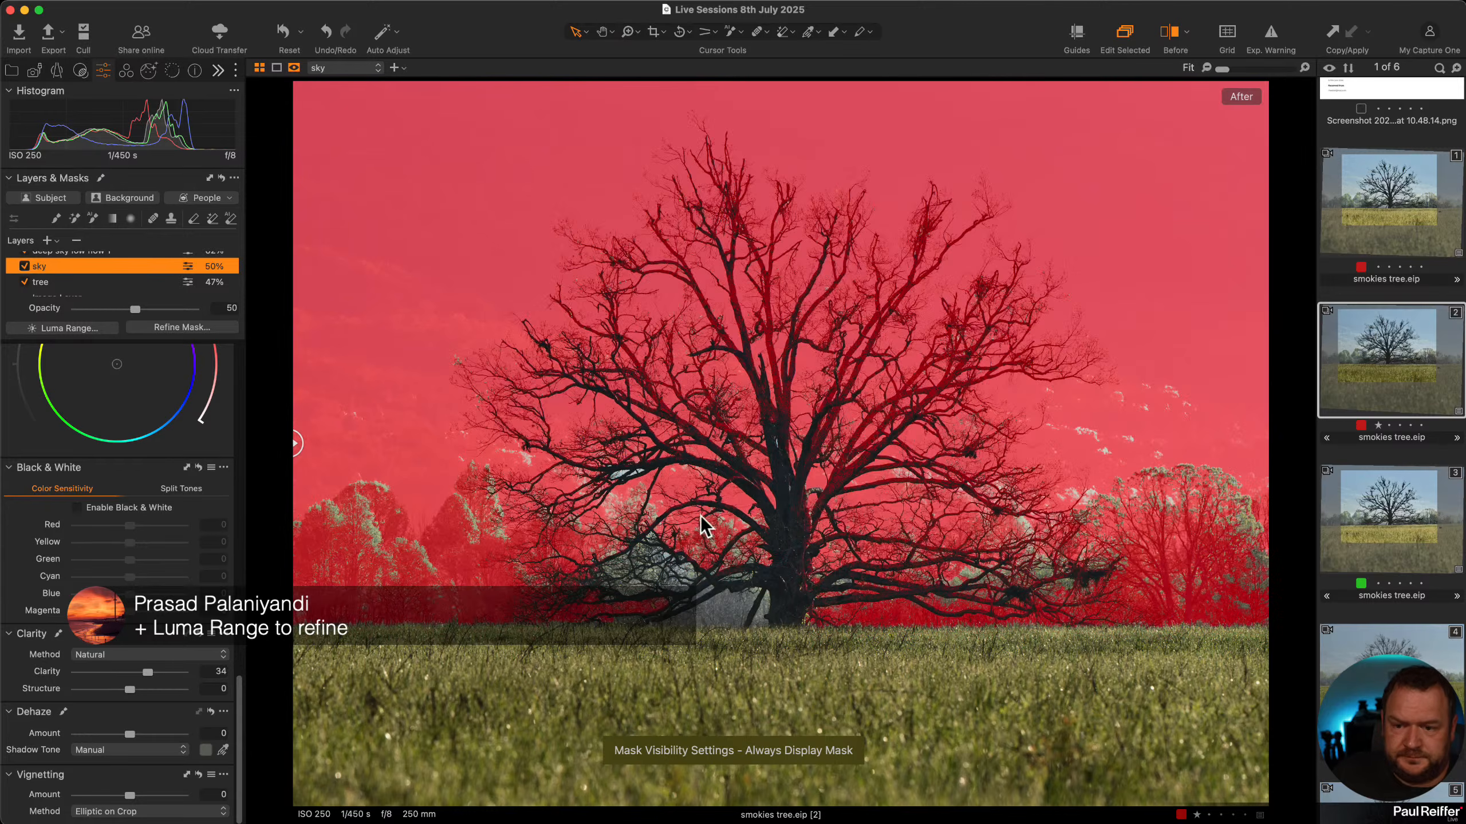
key(m)
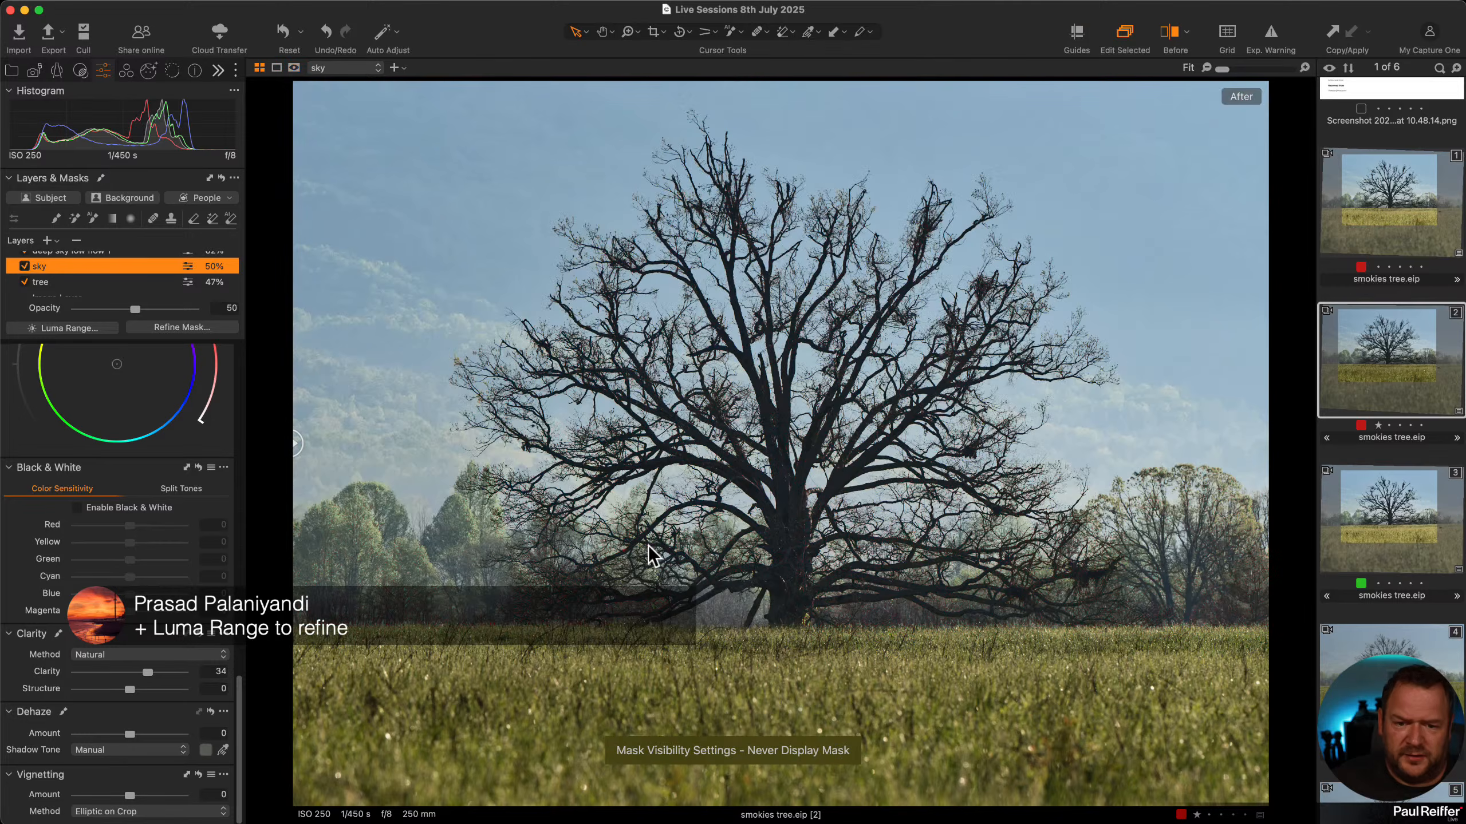
key(m)
click(212, 218)
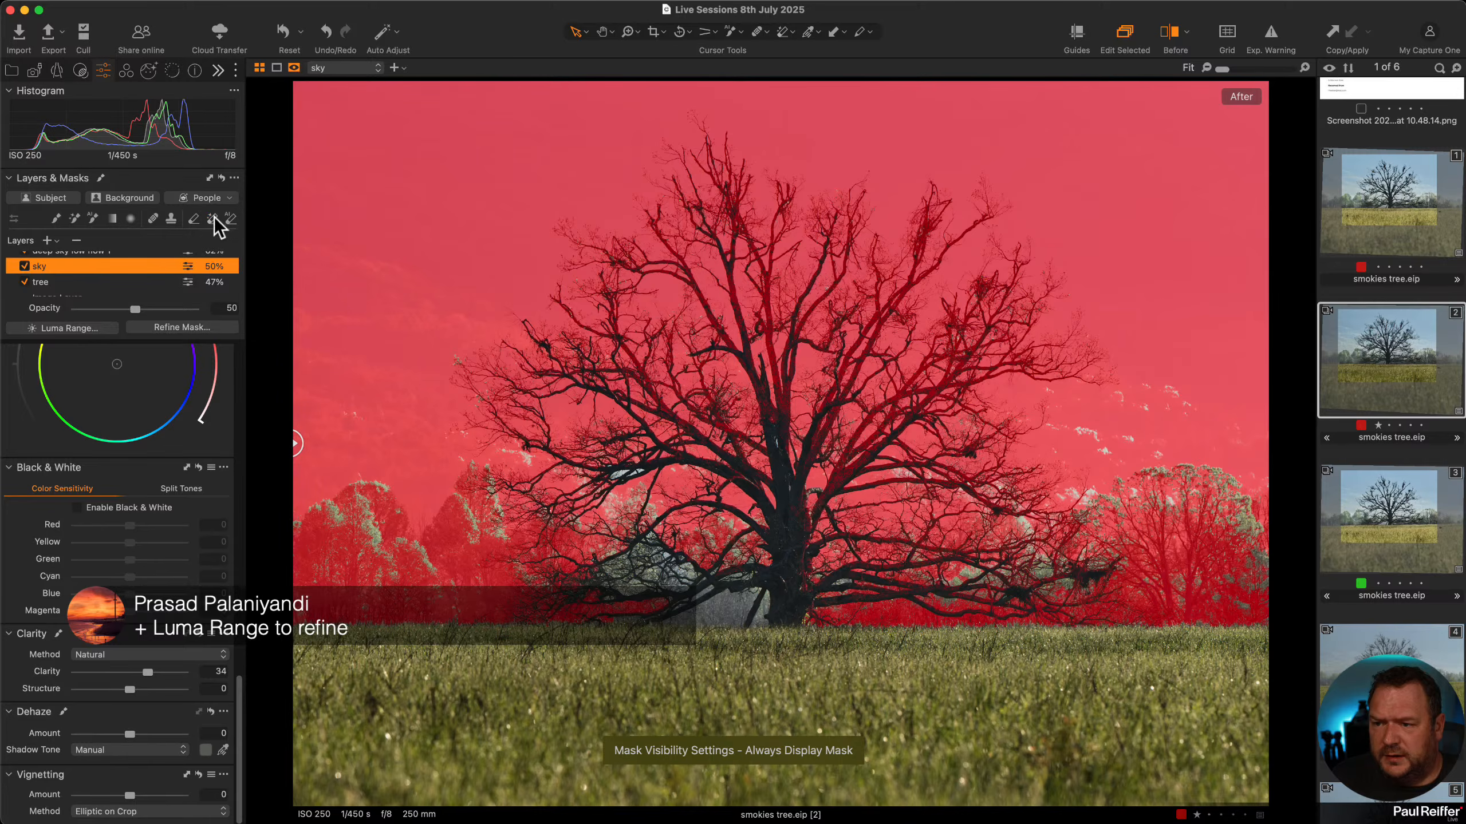
click(465, 575)
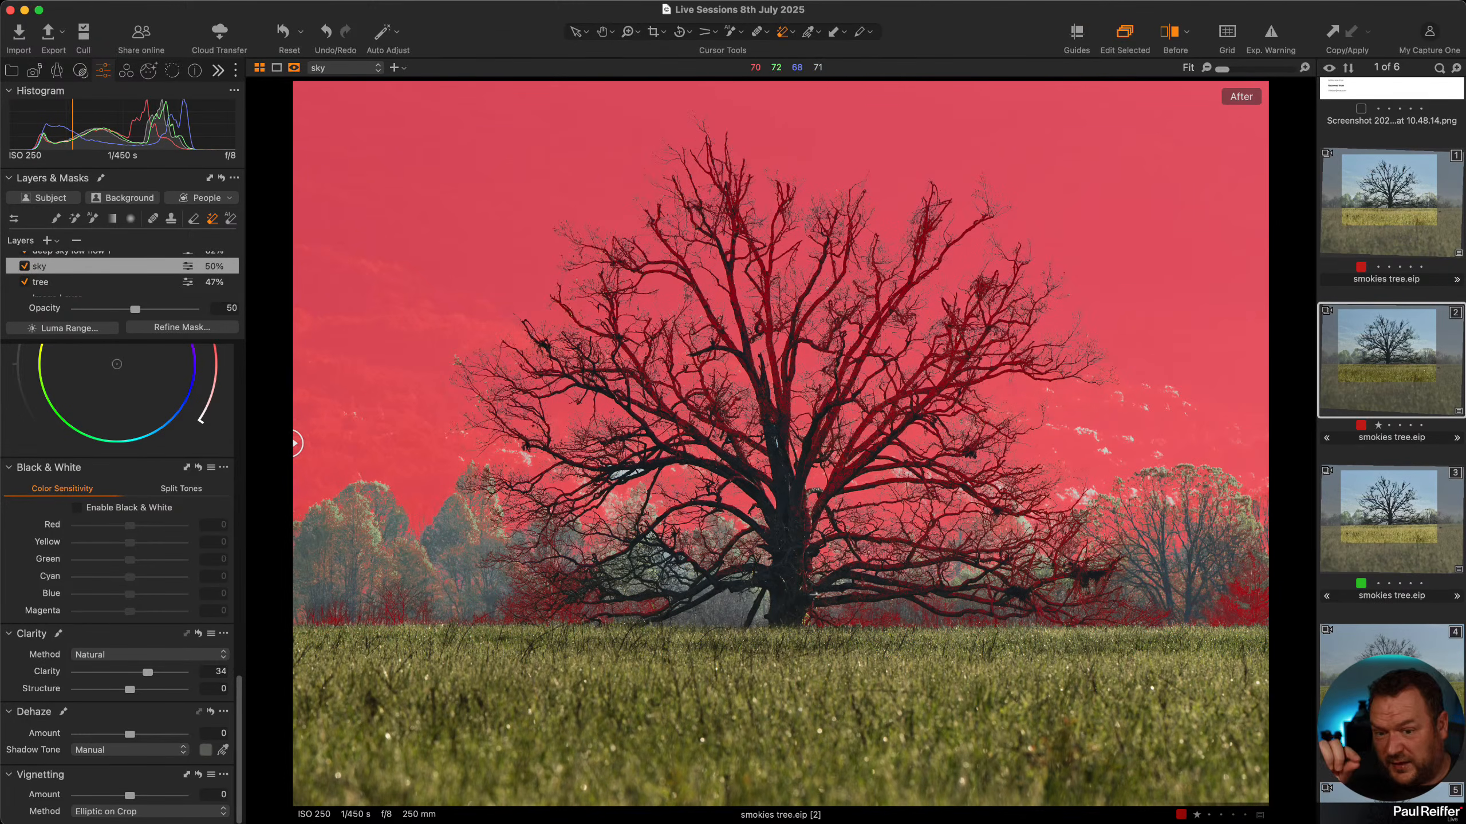
click(1229, 612)
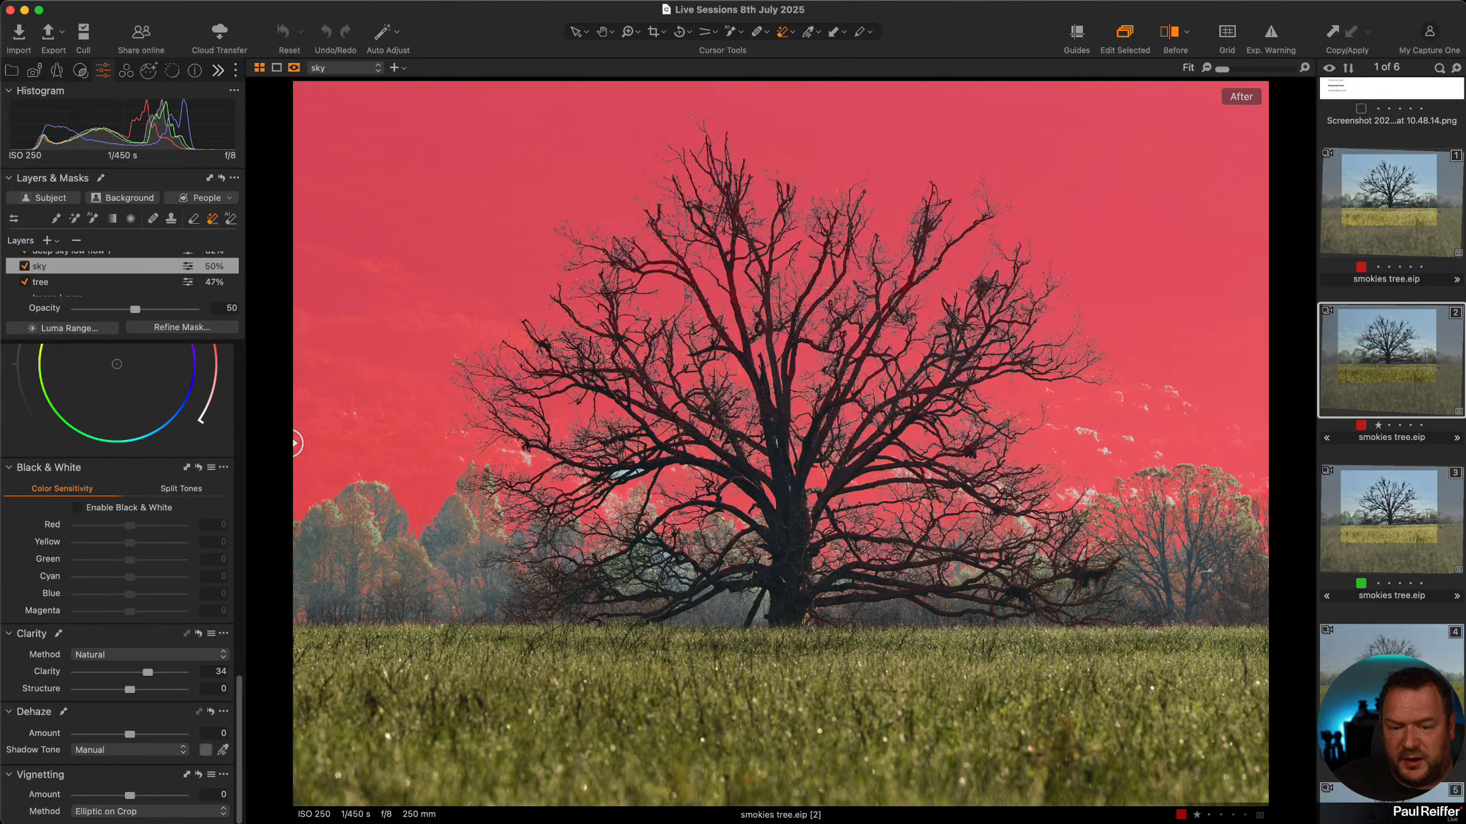
click(436, 588)
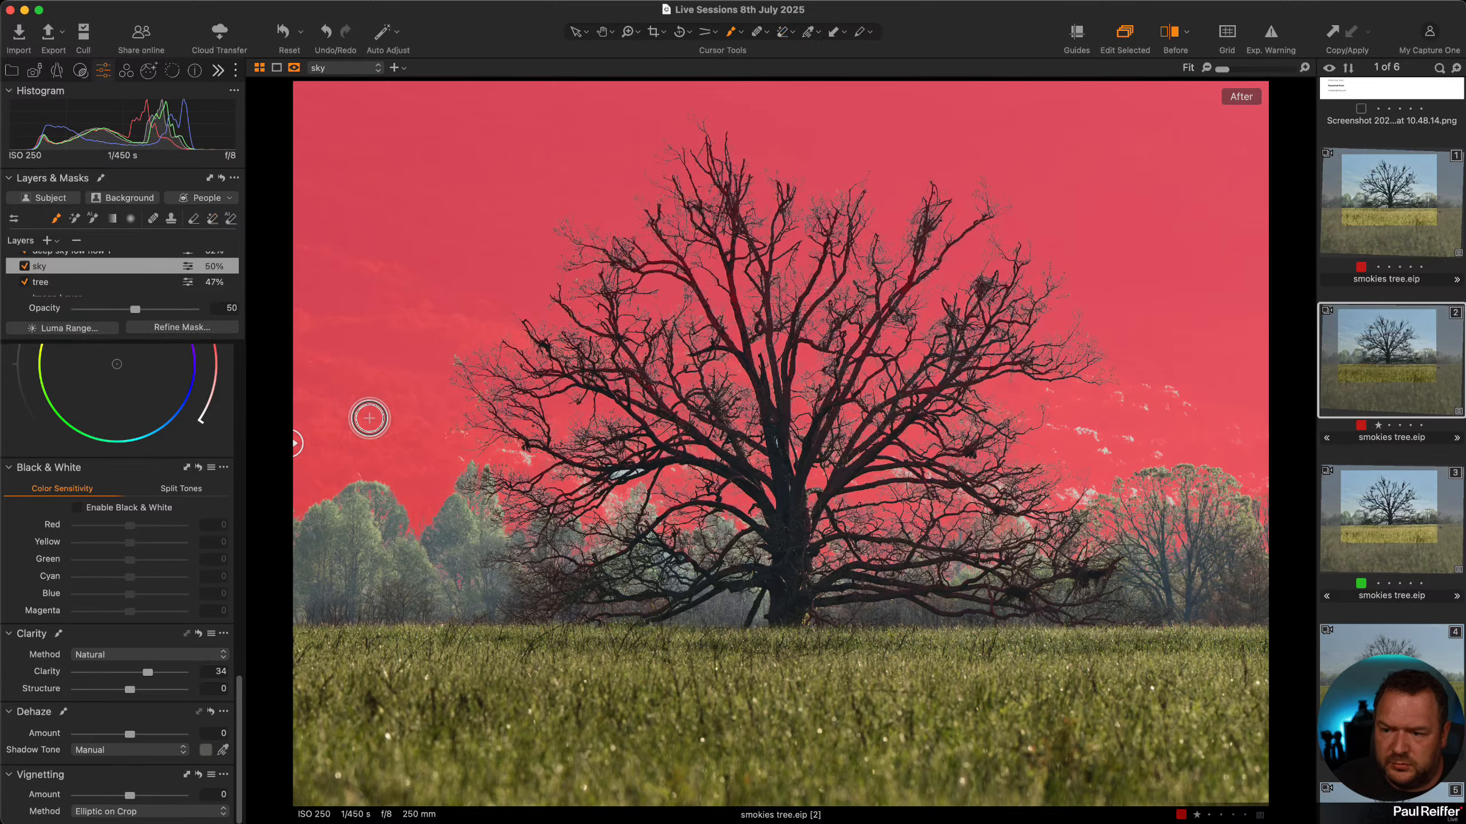
Brush the missed patches beside the tree into the sky mask and add the large branch gap using the Magic Brush without Sample Entire Photo.
mouse_move(1088, 432)
mouse_down()
mouse_move(1065, 426)
mouse_move(1084, 444)
mouse_move(1162, 427)
mouse_move(1114, 401)
mouse_move(1187, 406)
mouse_move(1148, 448)
mouse_move(1071, 488)
mouse_up()
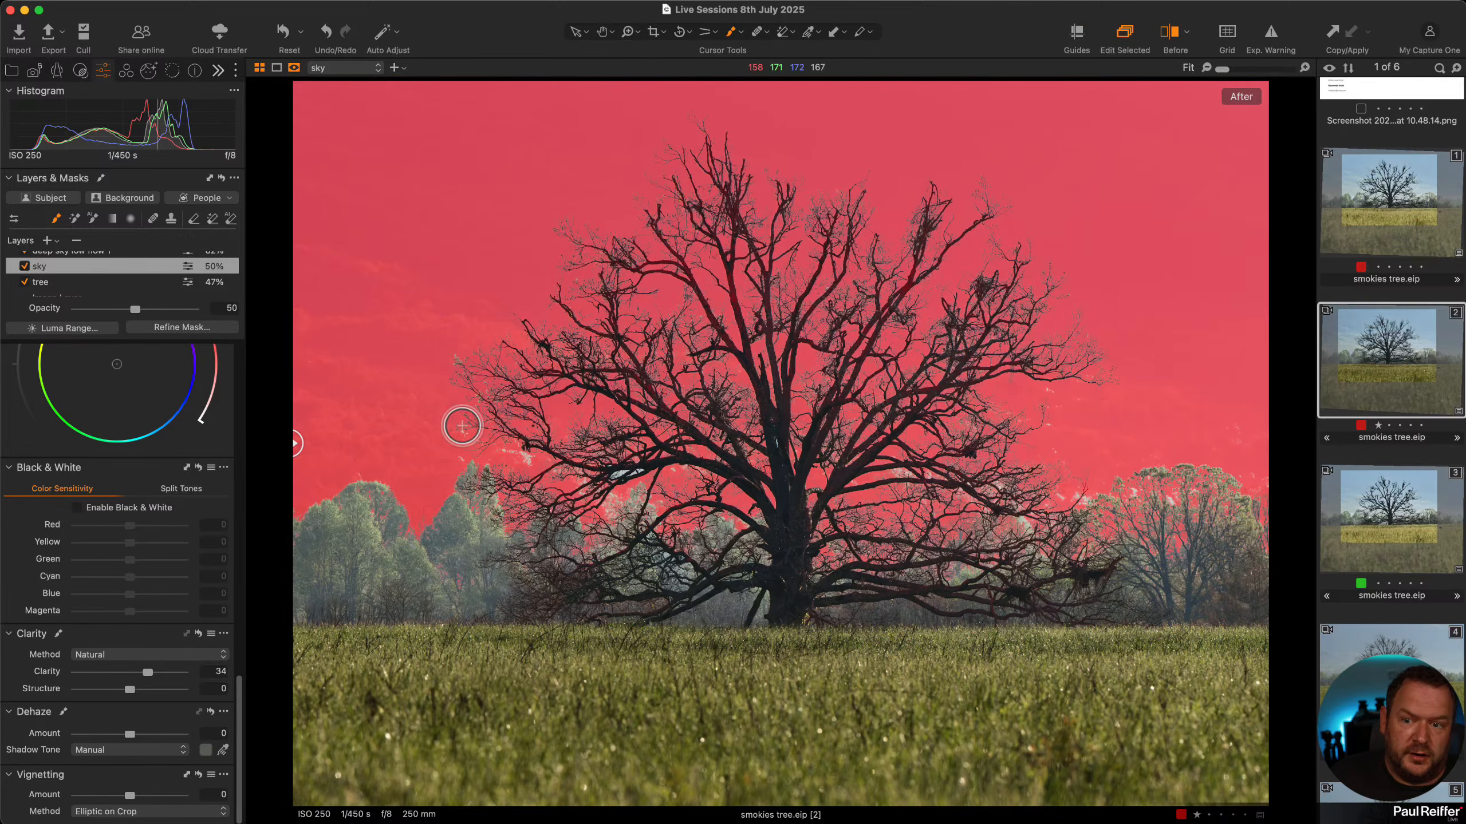
key(z)
drag(595, 460, 651, 486)
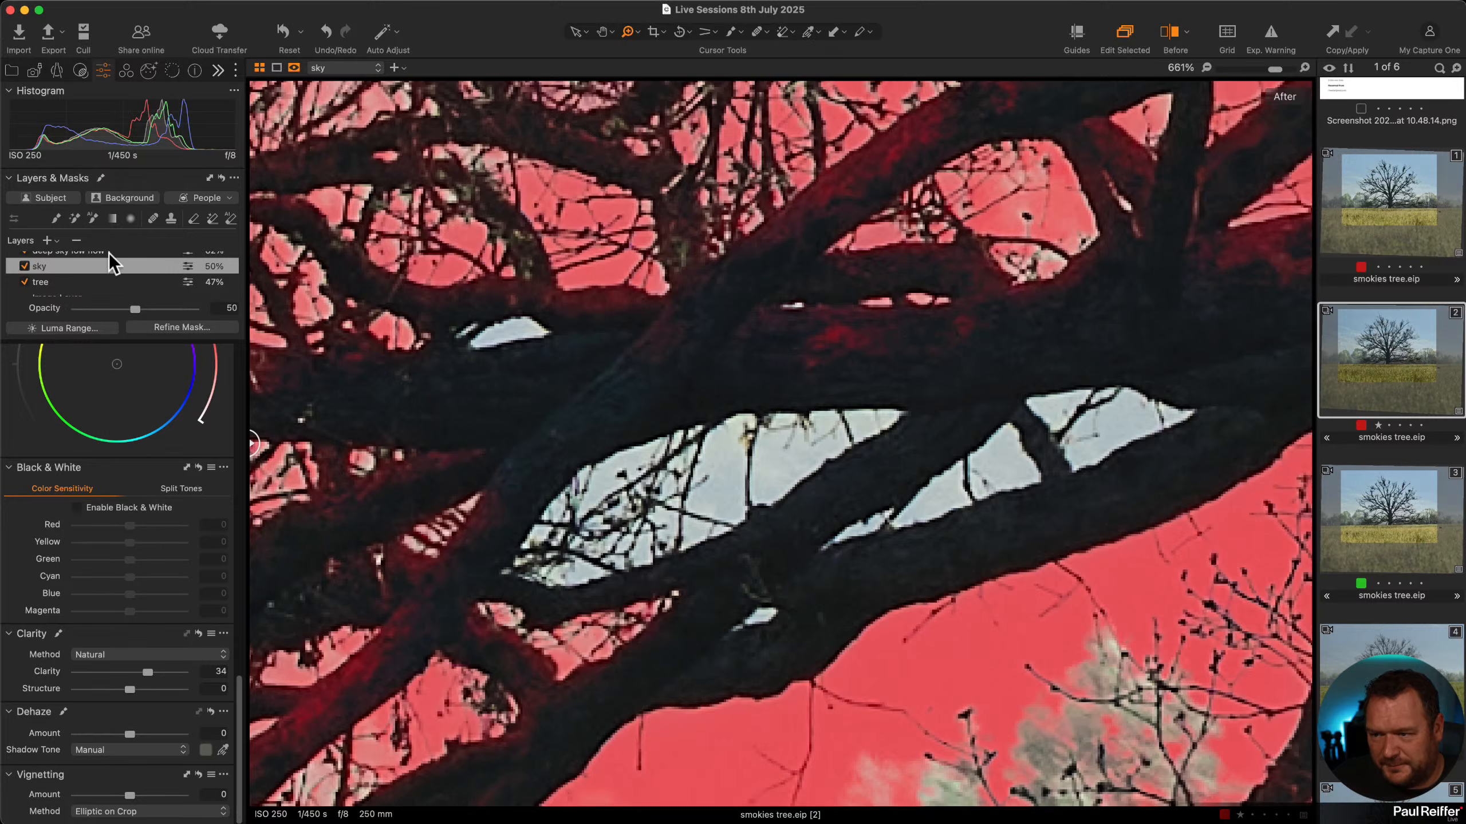
click(76, 219)
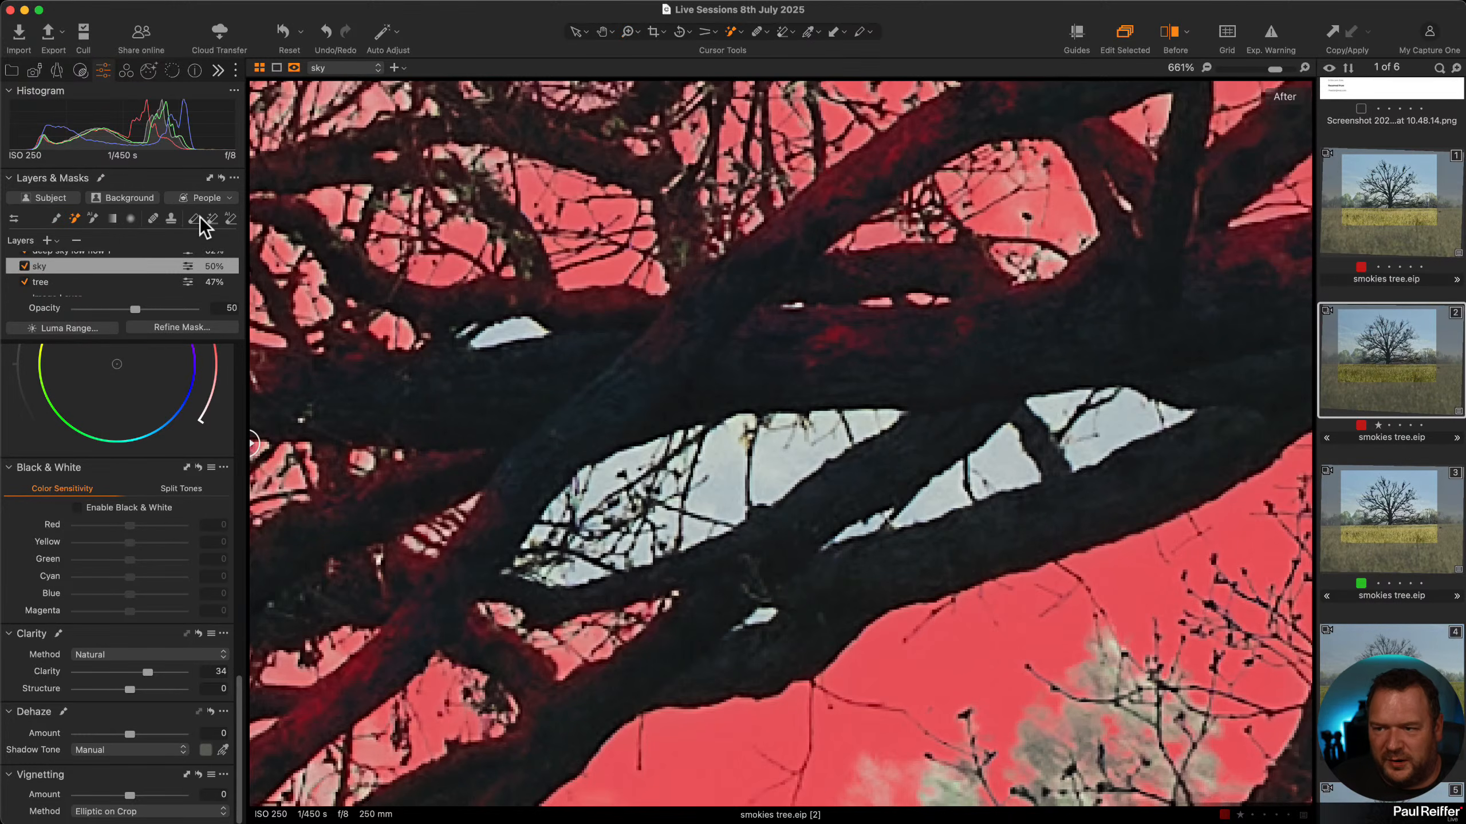
right_click(634, 333)
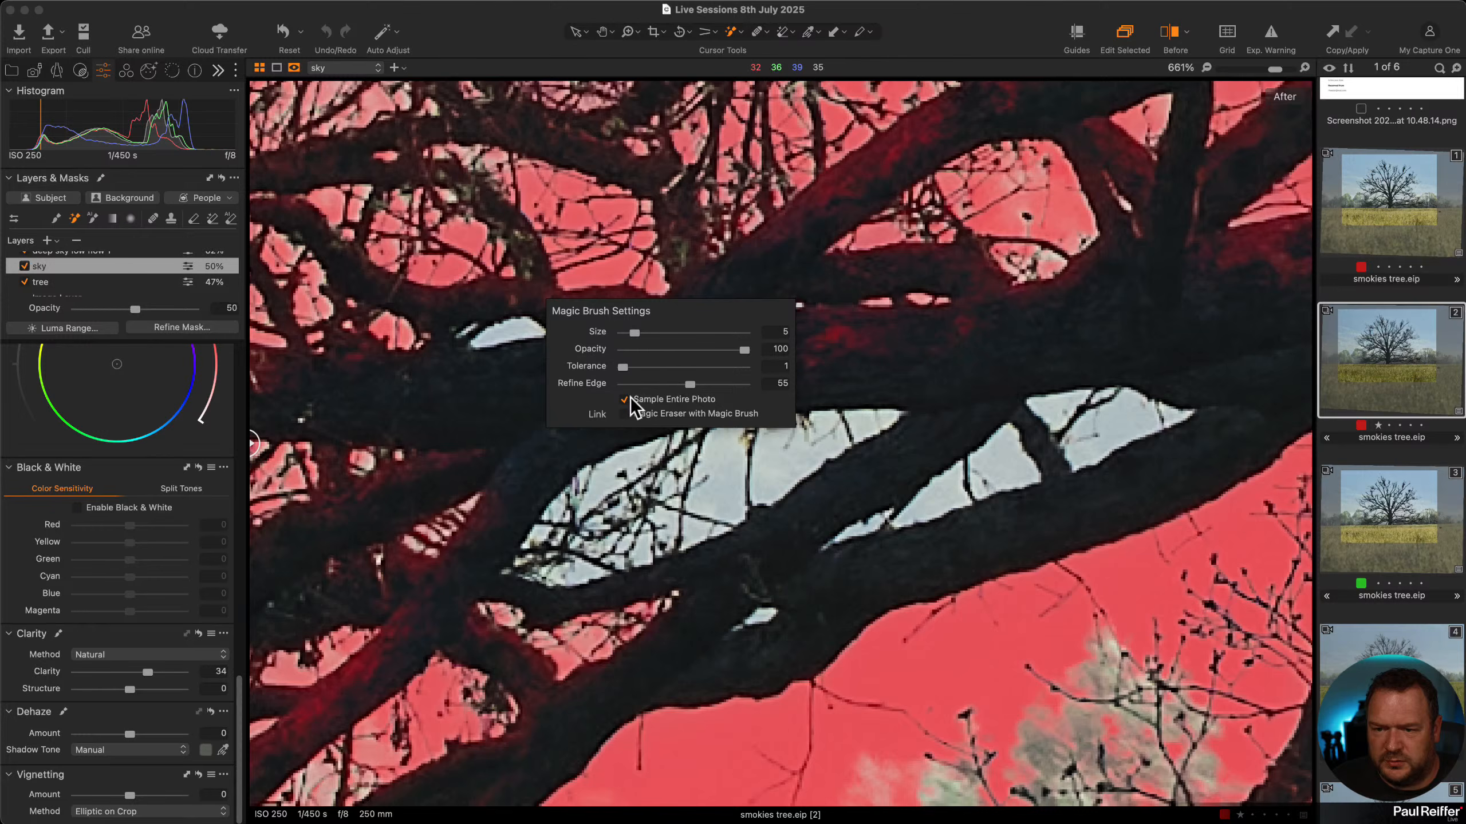
click(772, 472)
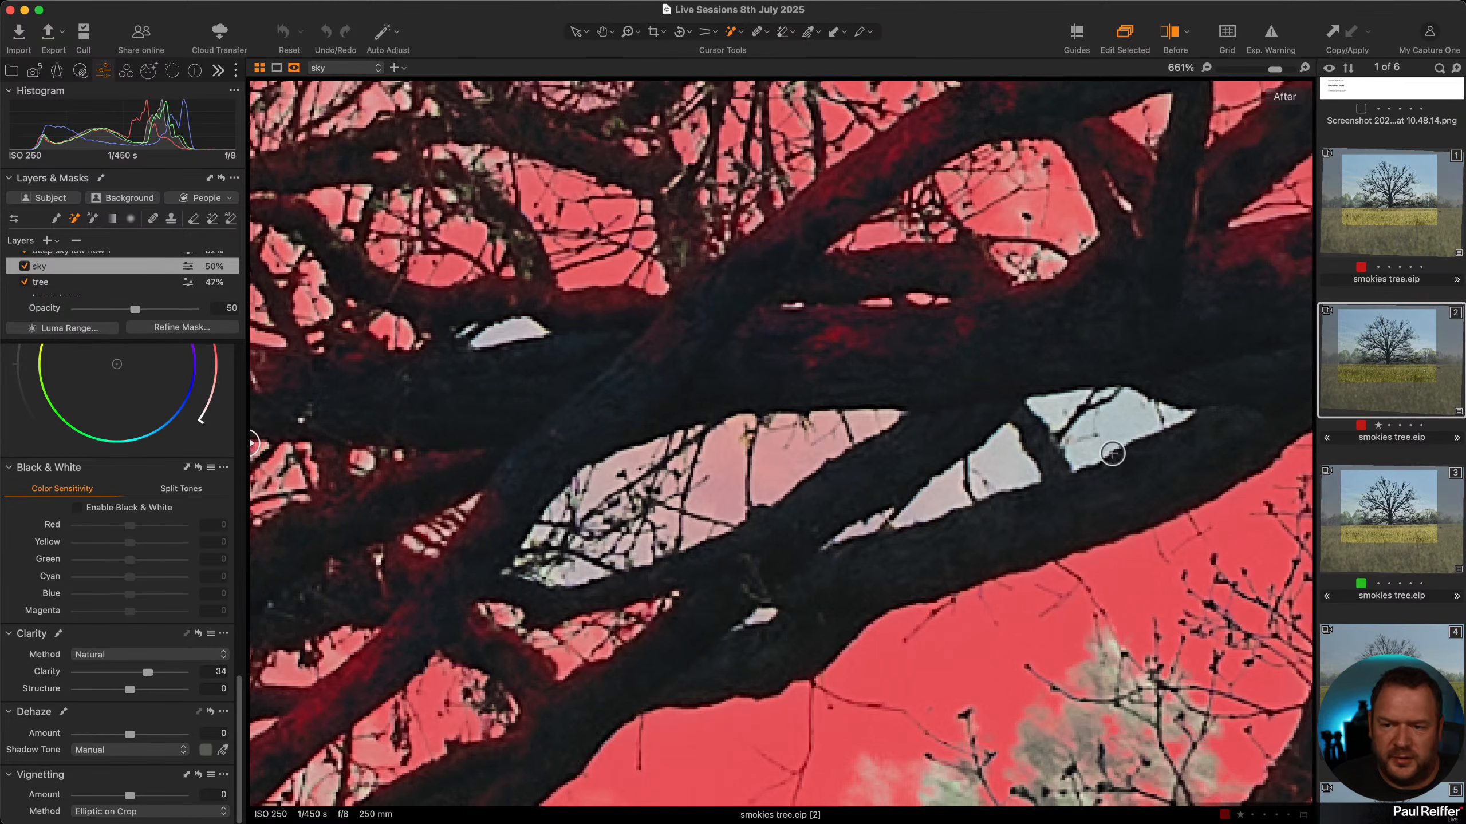
Add the remaining unmasked sky gaps between the tree's thick branches to the sky mask with the Magic Brush.
click(1027, 454)
right_click(1106, 421)
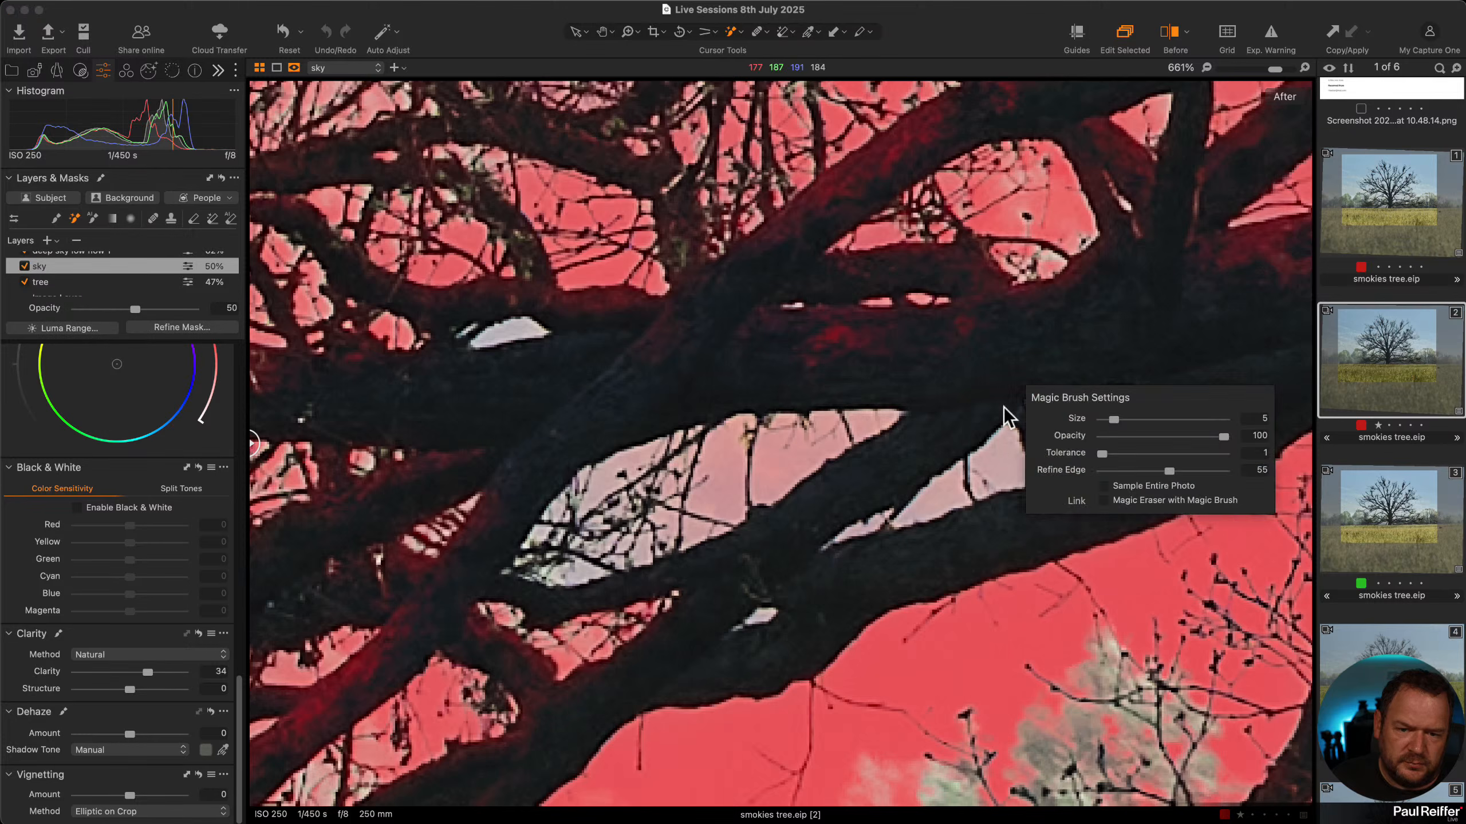
right_click(1185, 460)
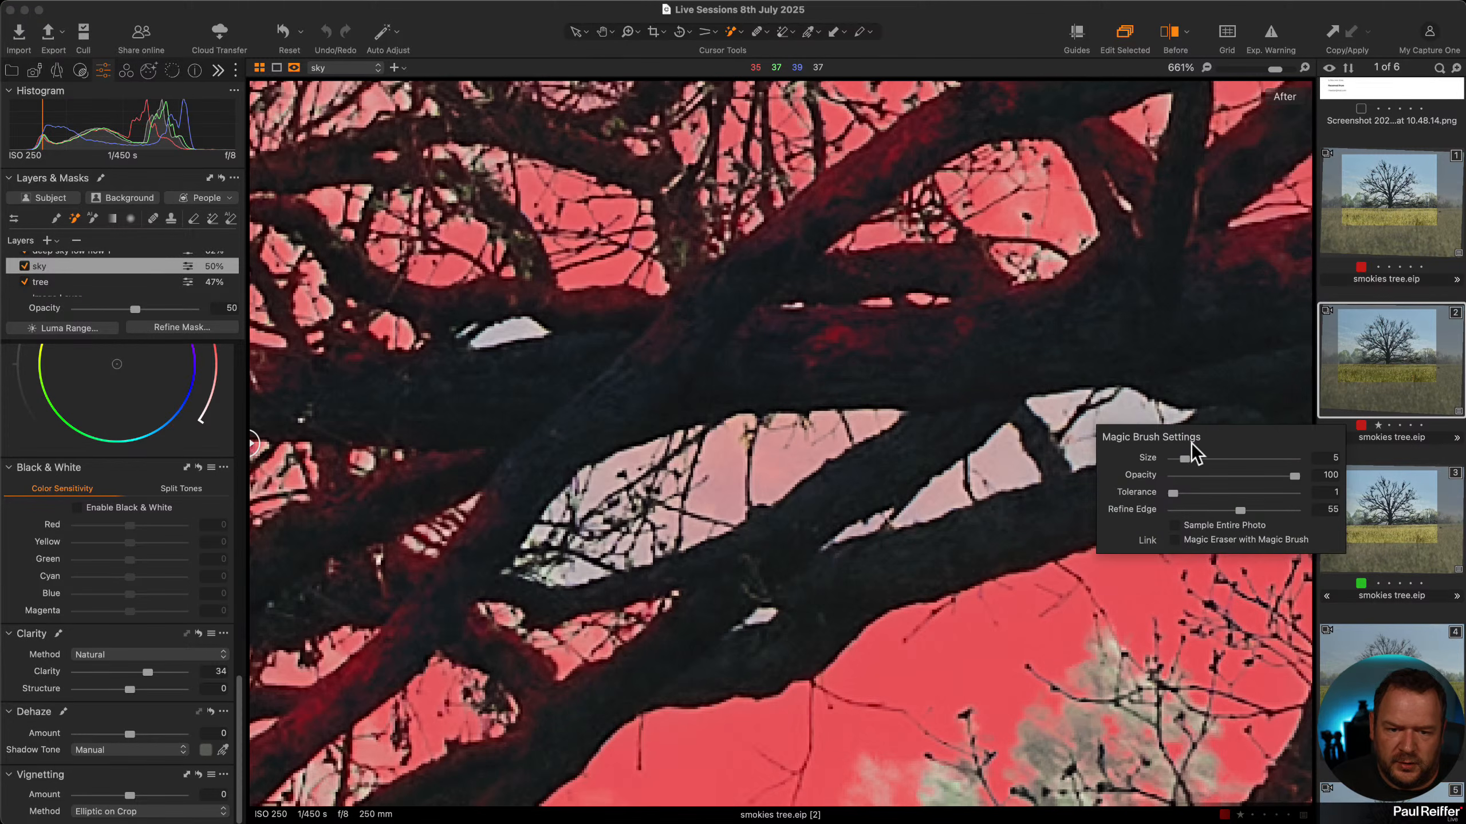
click(1118, 418)
click(785, 463)
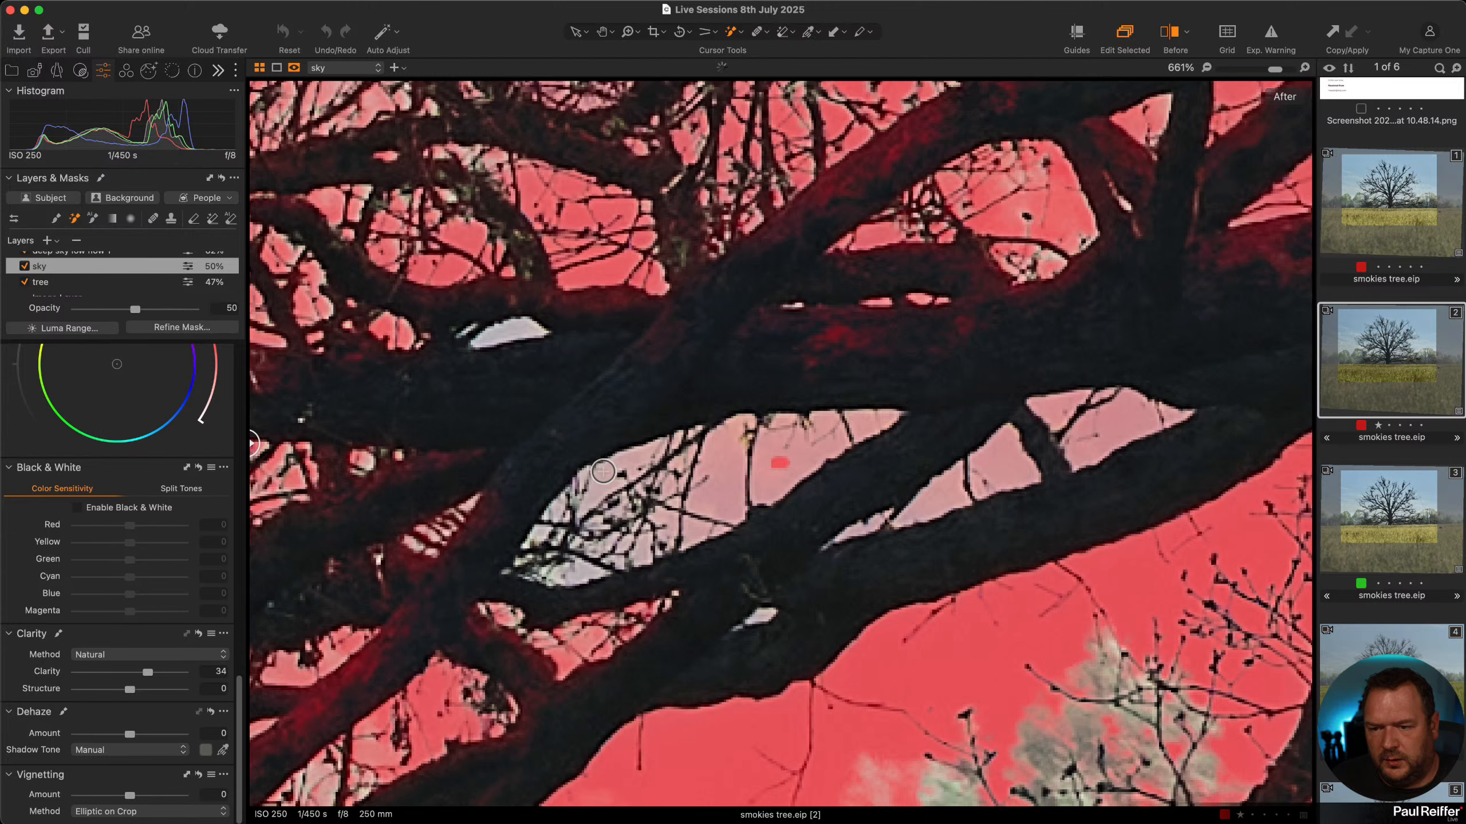
click(505, 327)
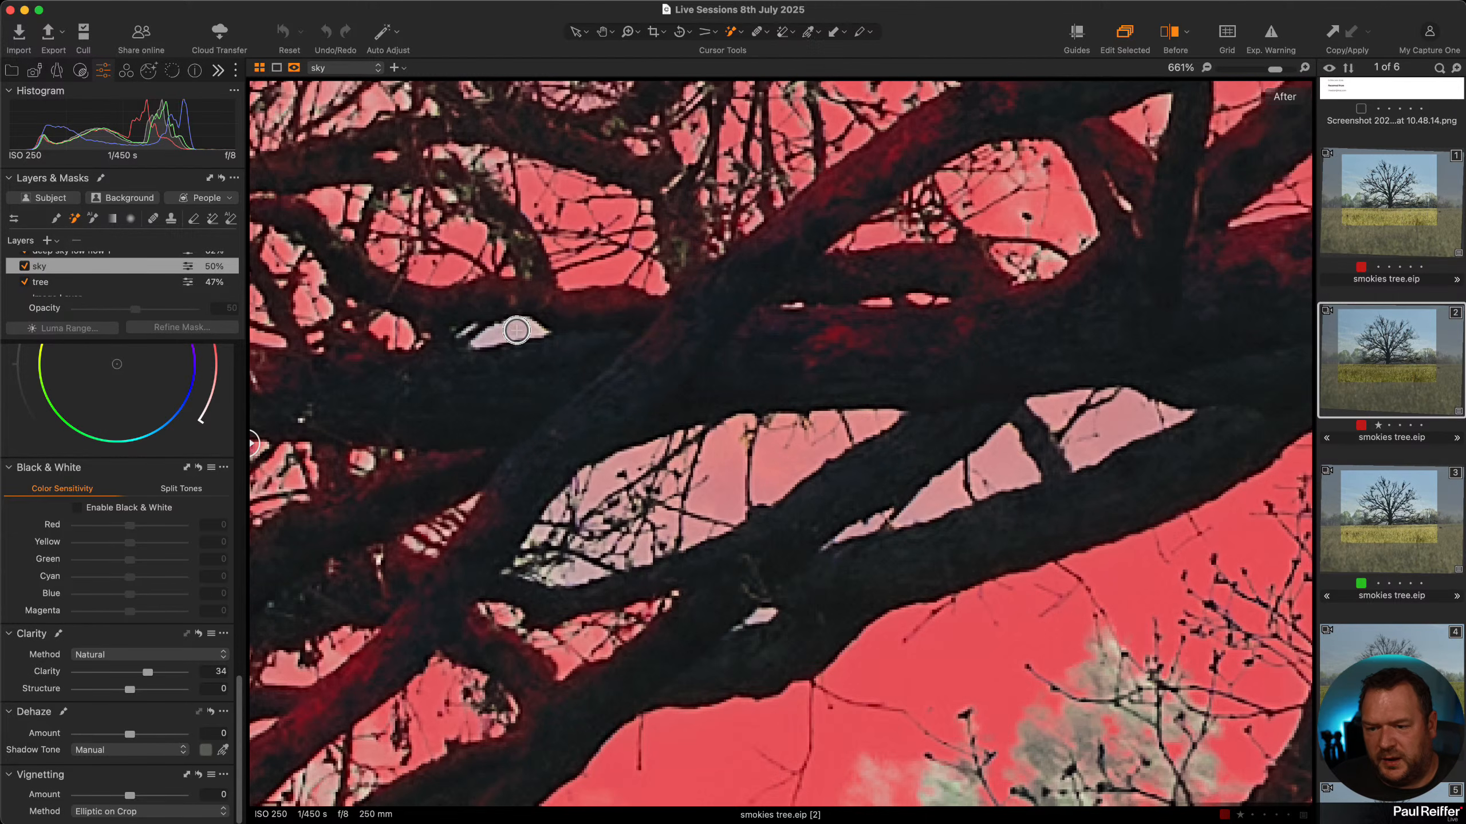
Refine the sky layer's mask with a radius of about 131 in the full-image grayscale mask view, and hide the mask.
key(super+0)
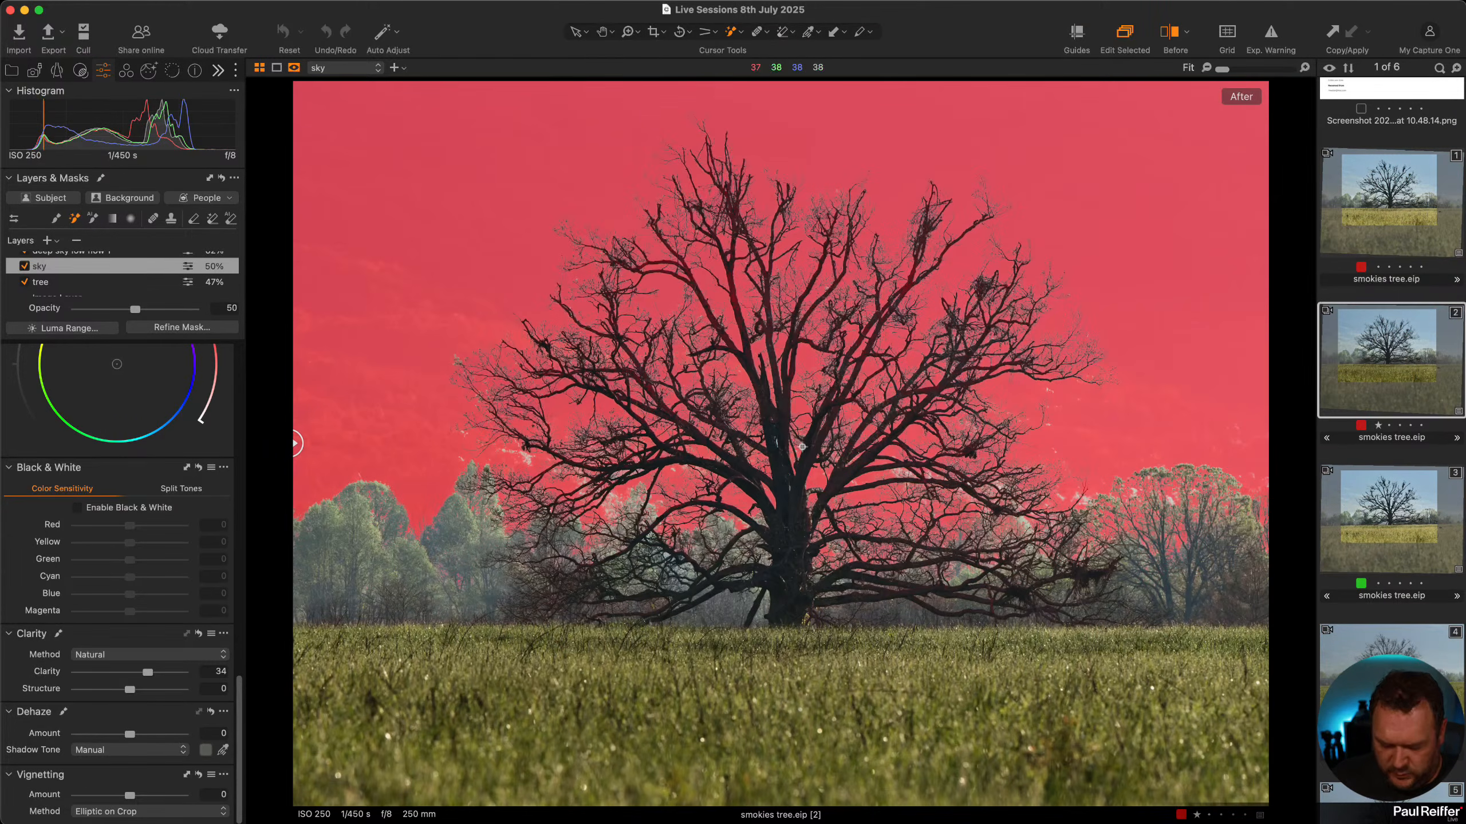
key(alt+m)
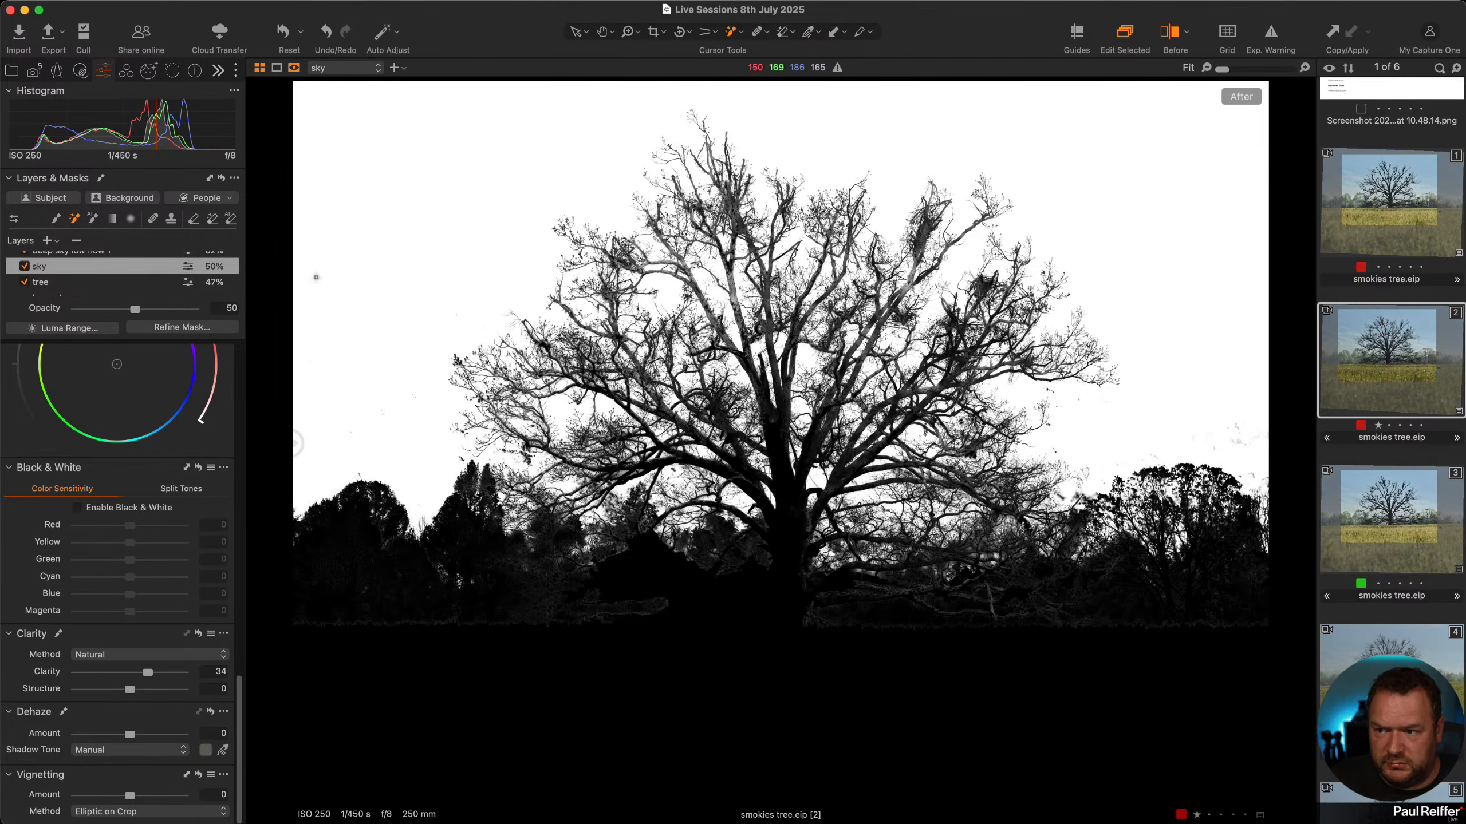
click(294, 68)
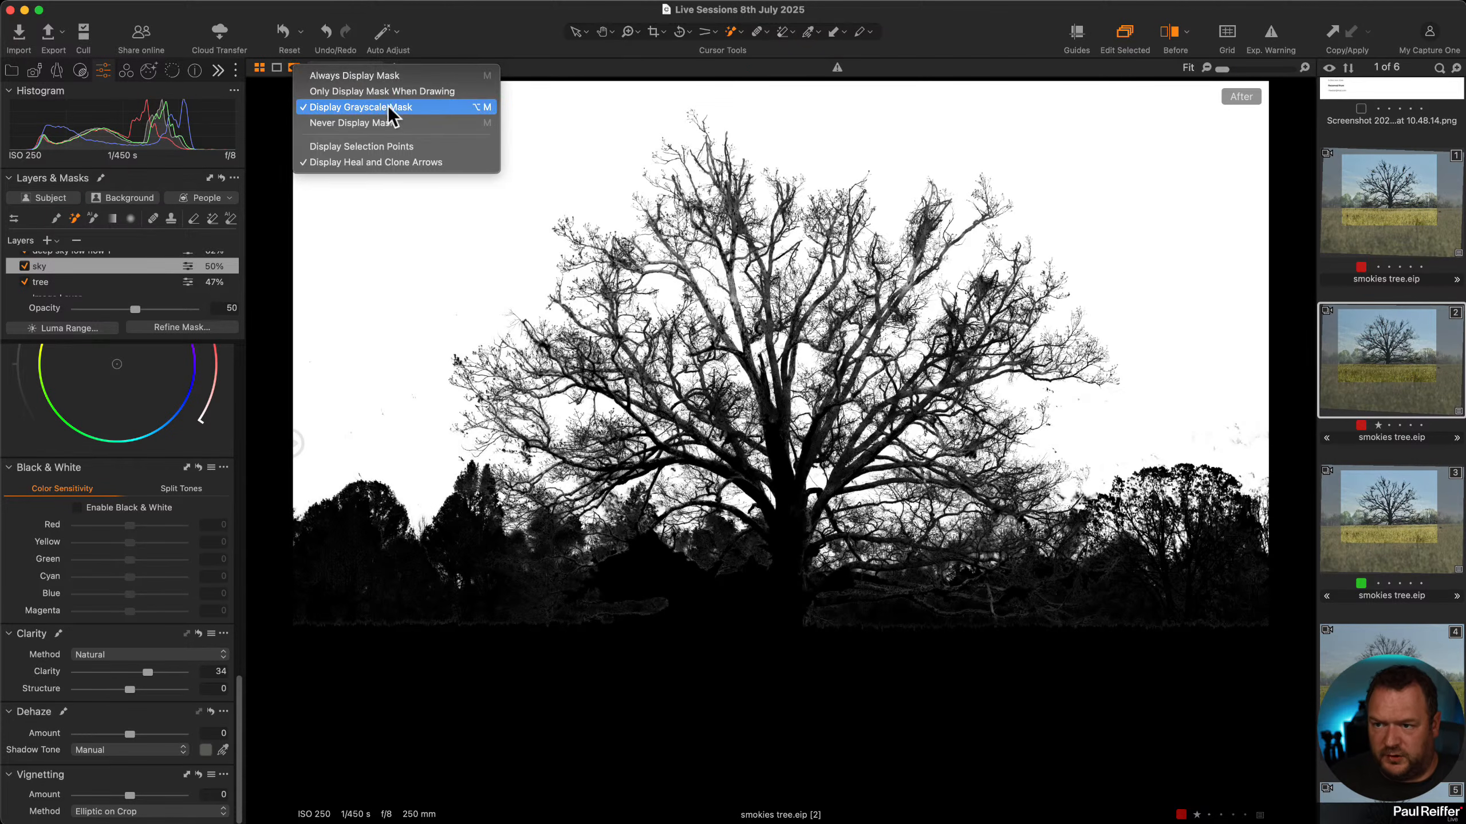
click(474, 22)
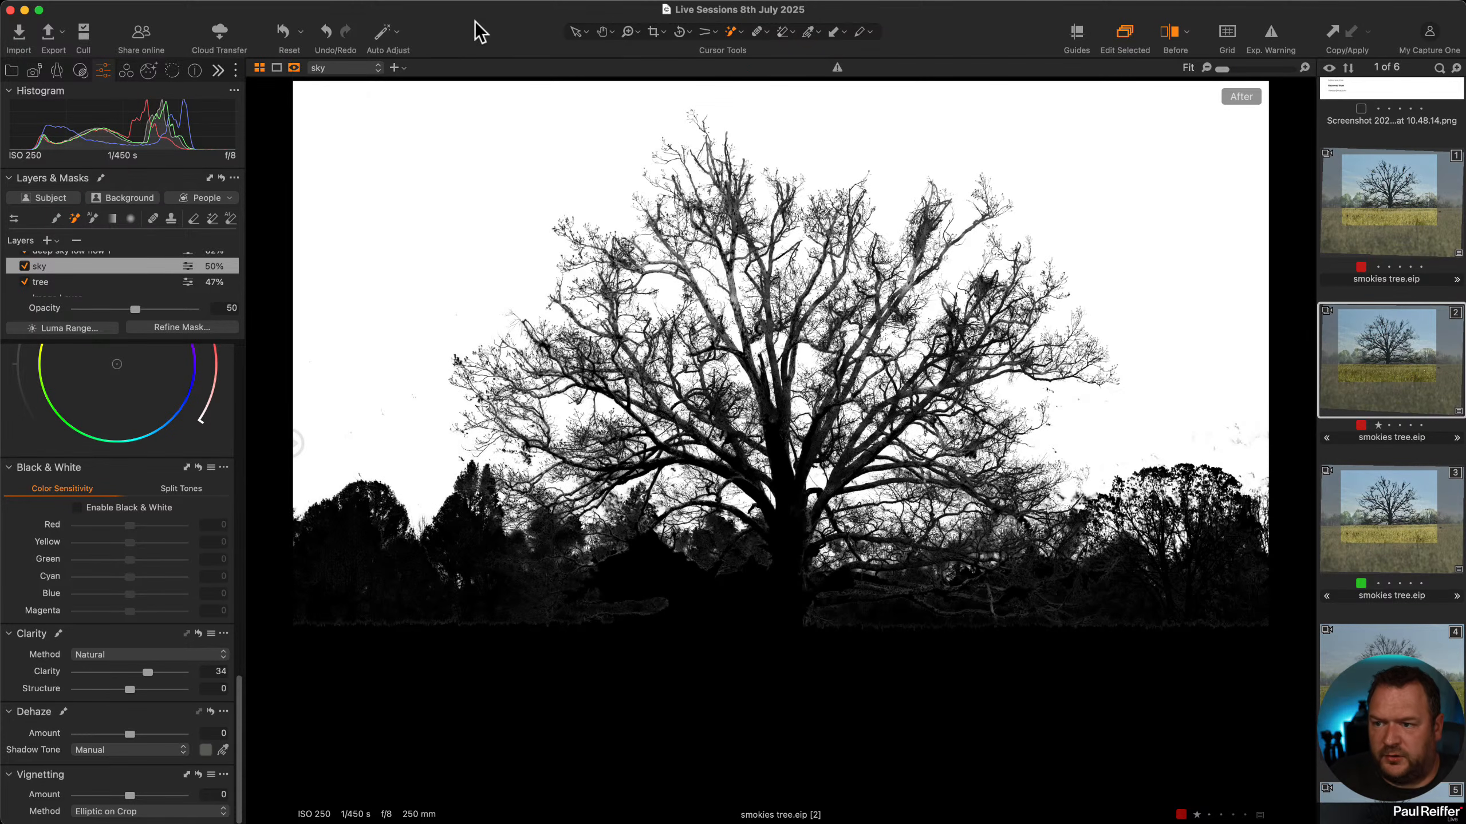
click(203, 332)
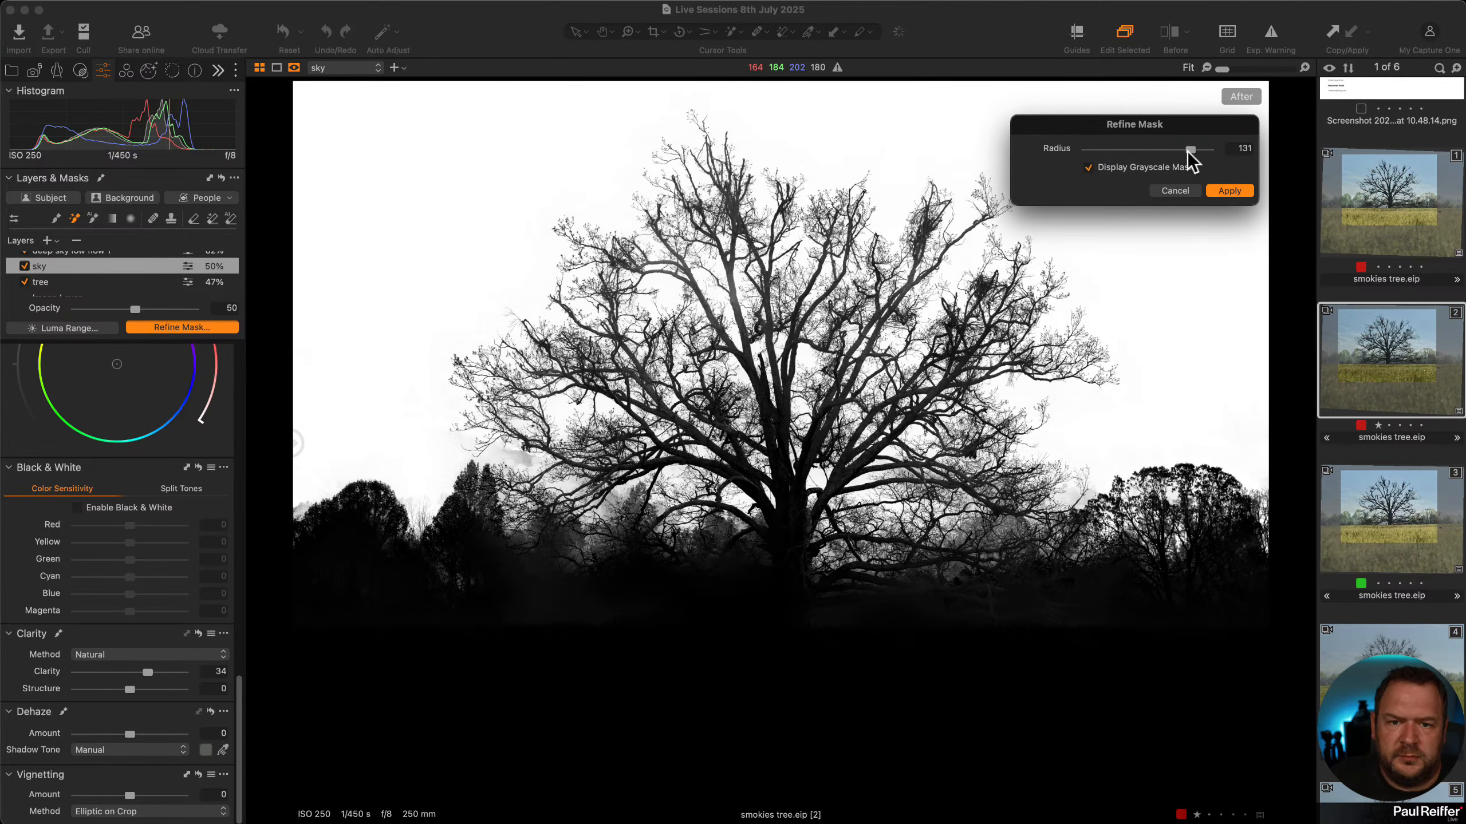
drag(1188, 153, 1184, 153)
click(1219, 191)
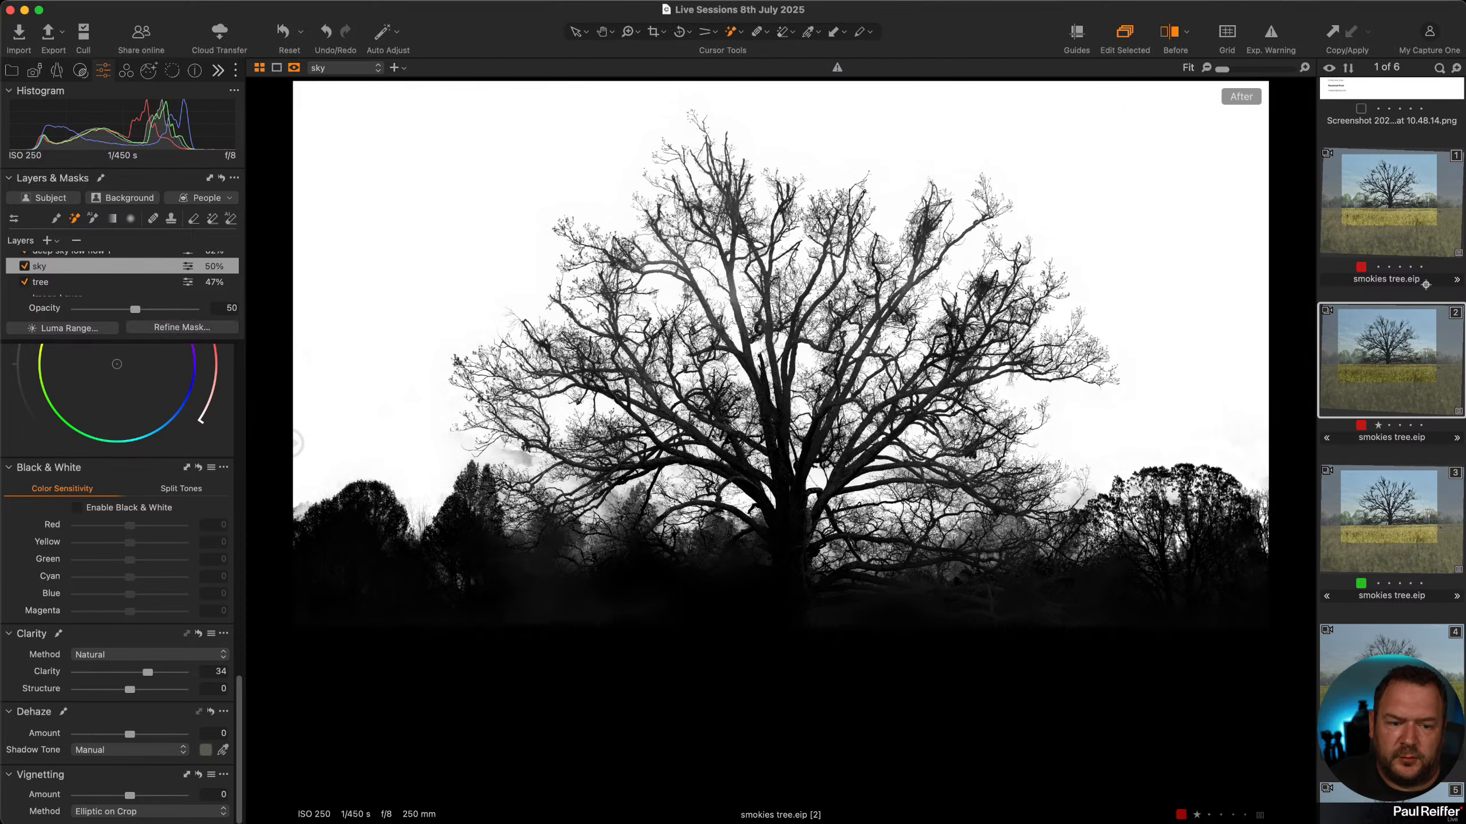
key(m)
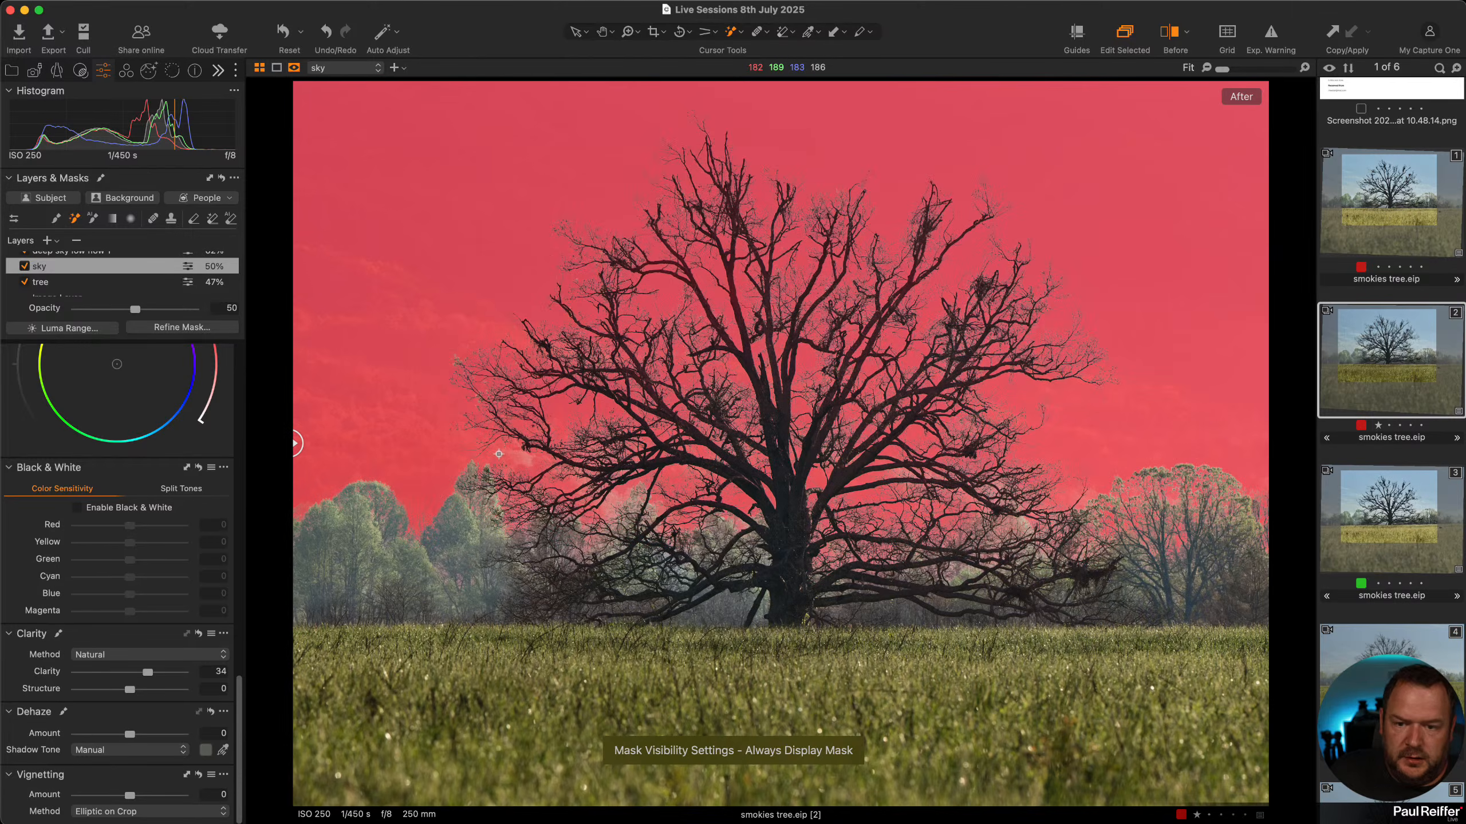
key(m)
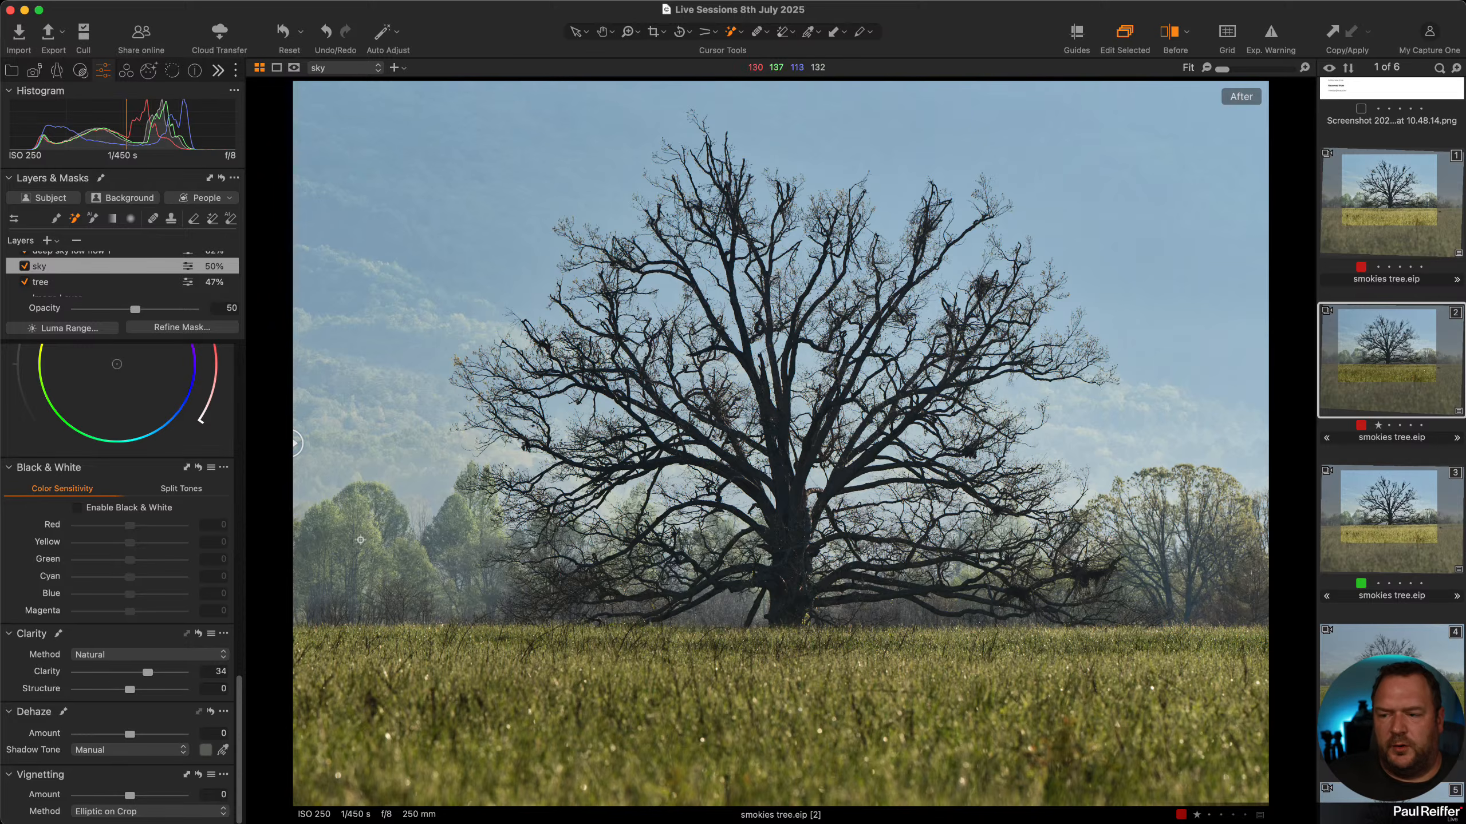
Create a new filled layer above the grass layer.
scroll(144, 283, up, 2)
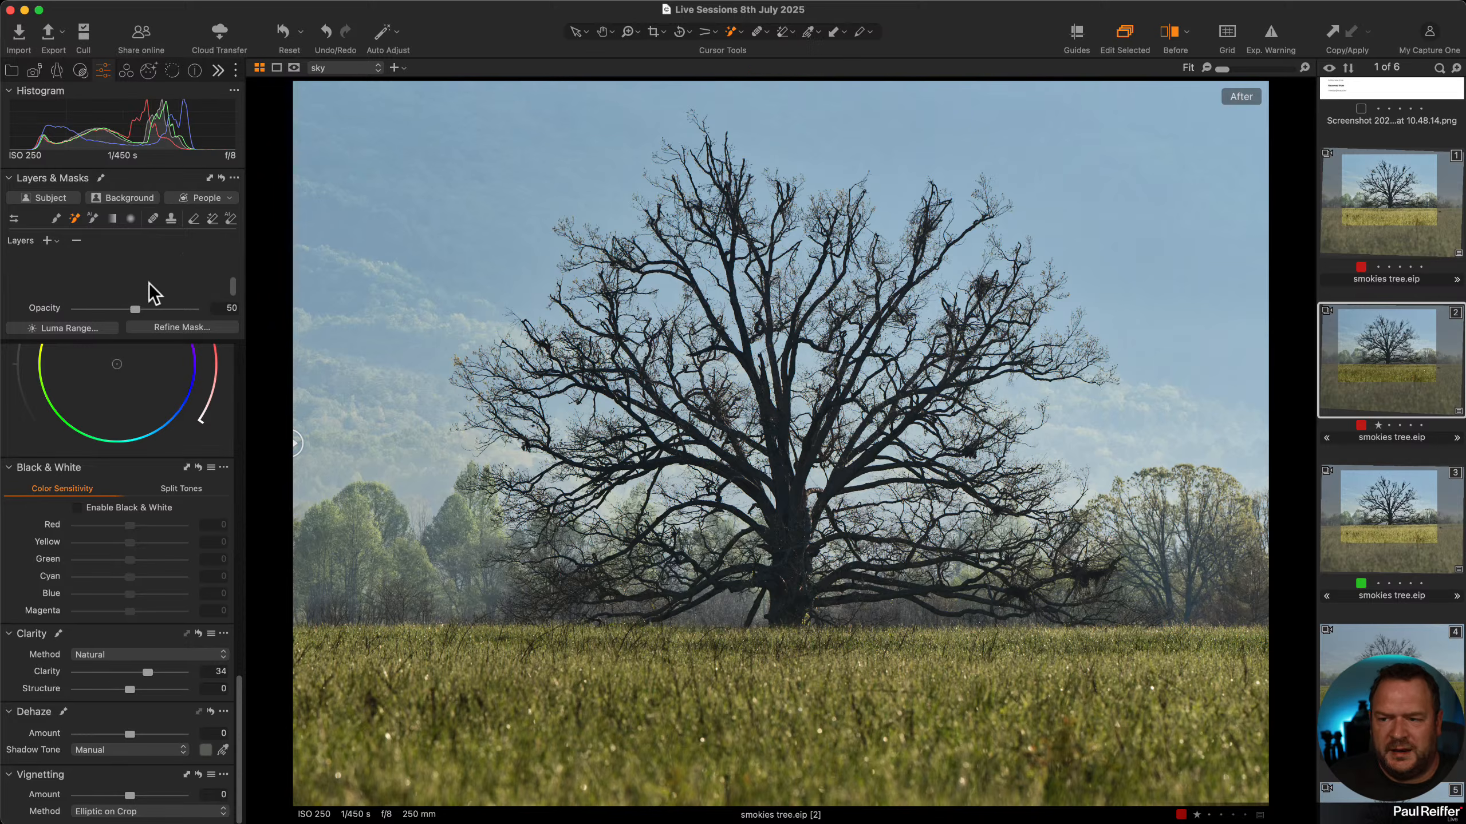
click(48, 240)
key(Escape)
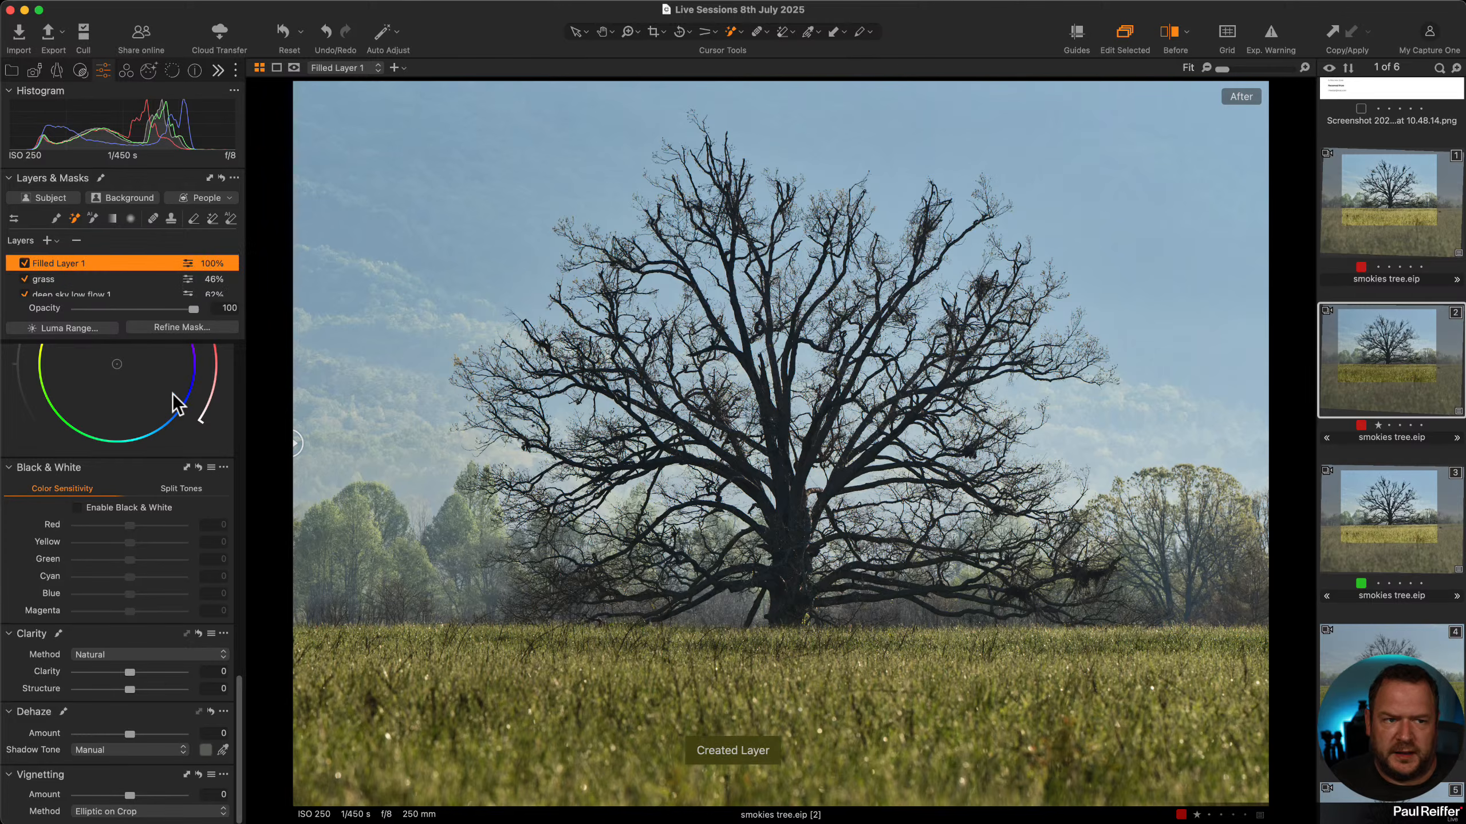
Set the filled layer's RGB Levels input points to 4 and 225 with the exposure warning on, and turn the warning off.
scroll(161, 430, up, 15)
scroll(158, 457, down, 8)
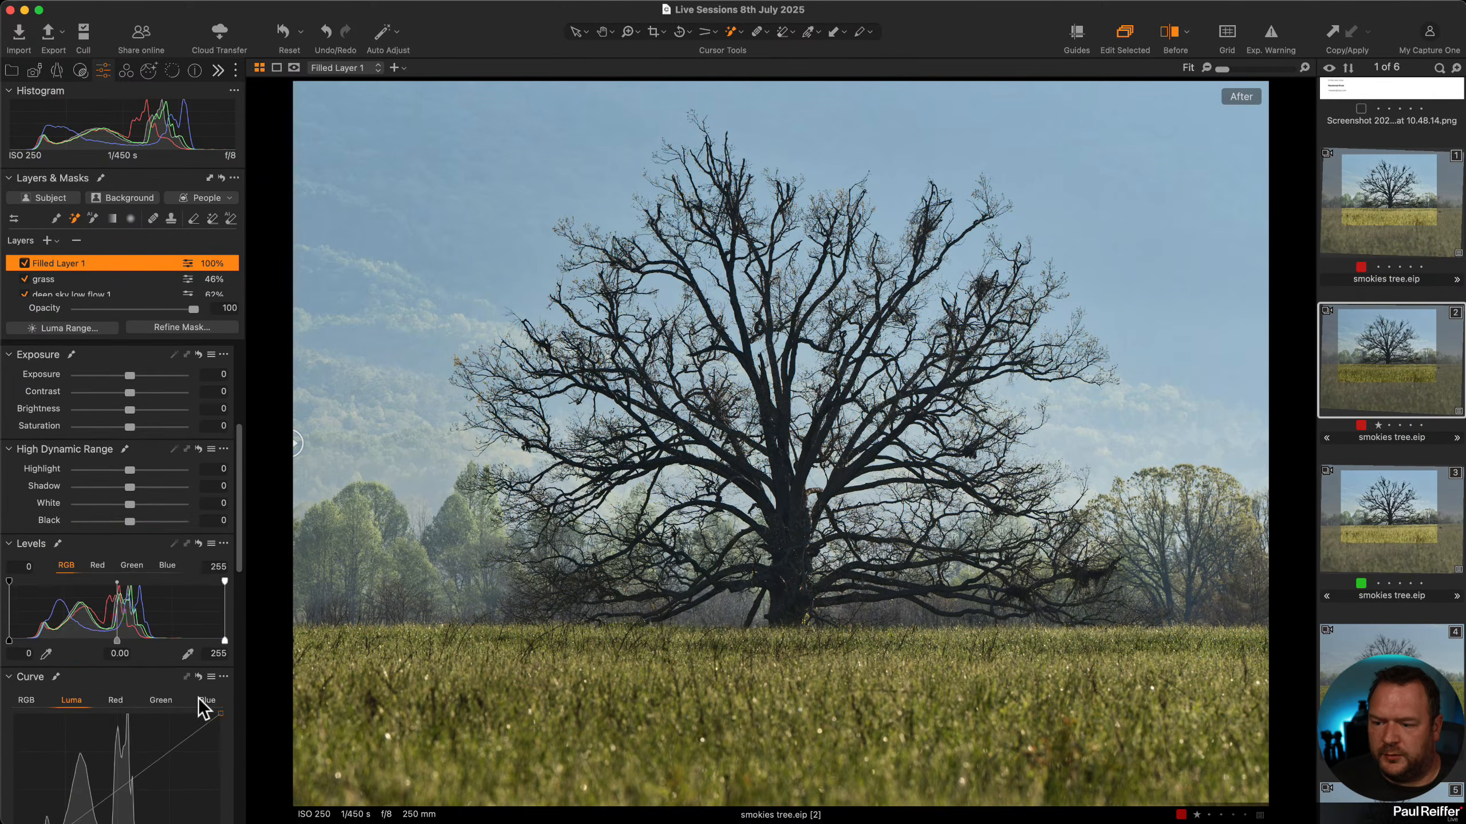
key(super+e)
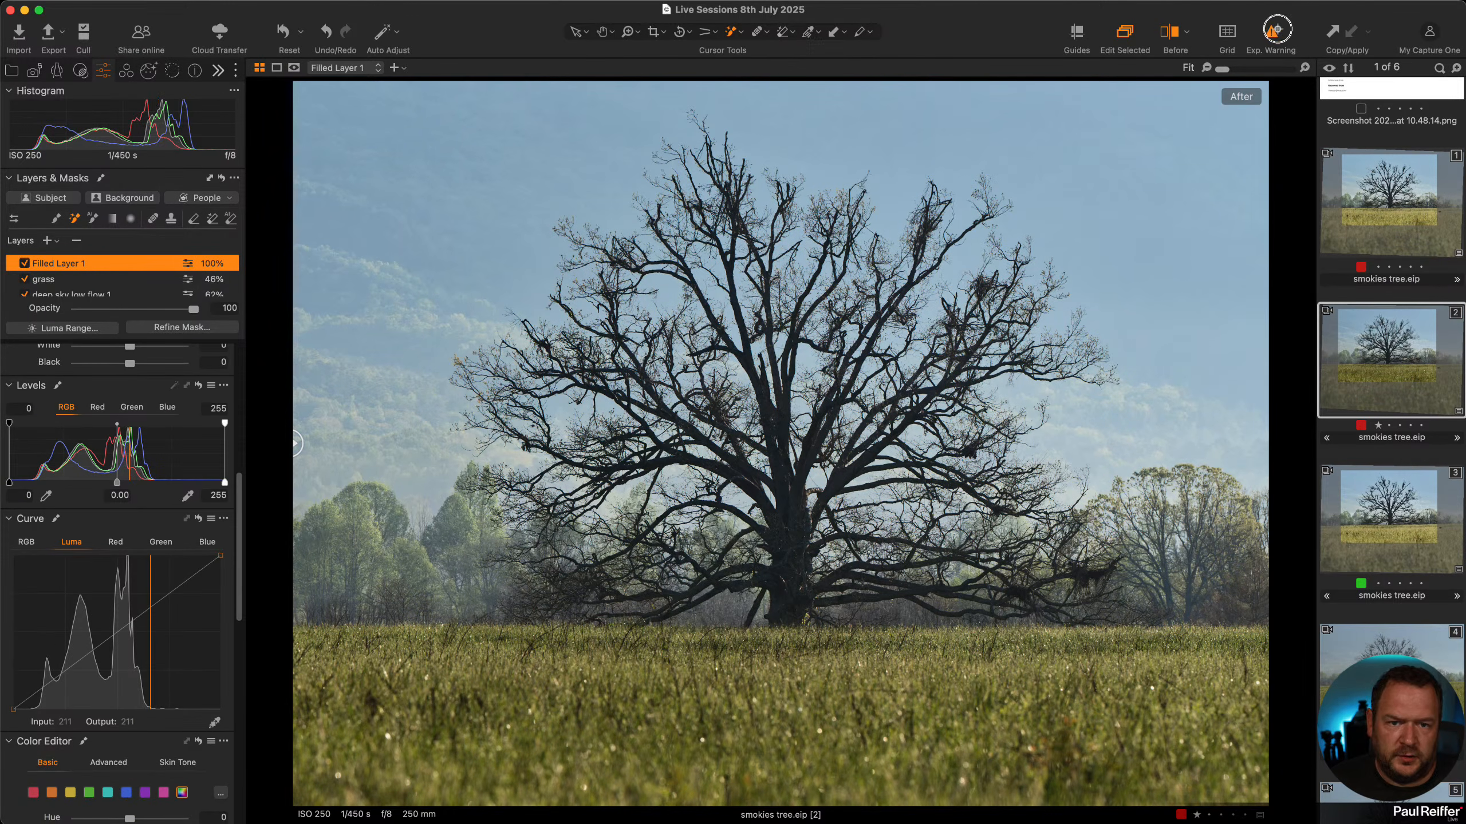
mouse_move(225, 481)
mouse_down()
mouse_move(122, 481)
mouse_move(196, 488)
mouse_up()
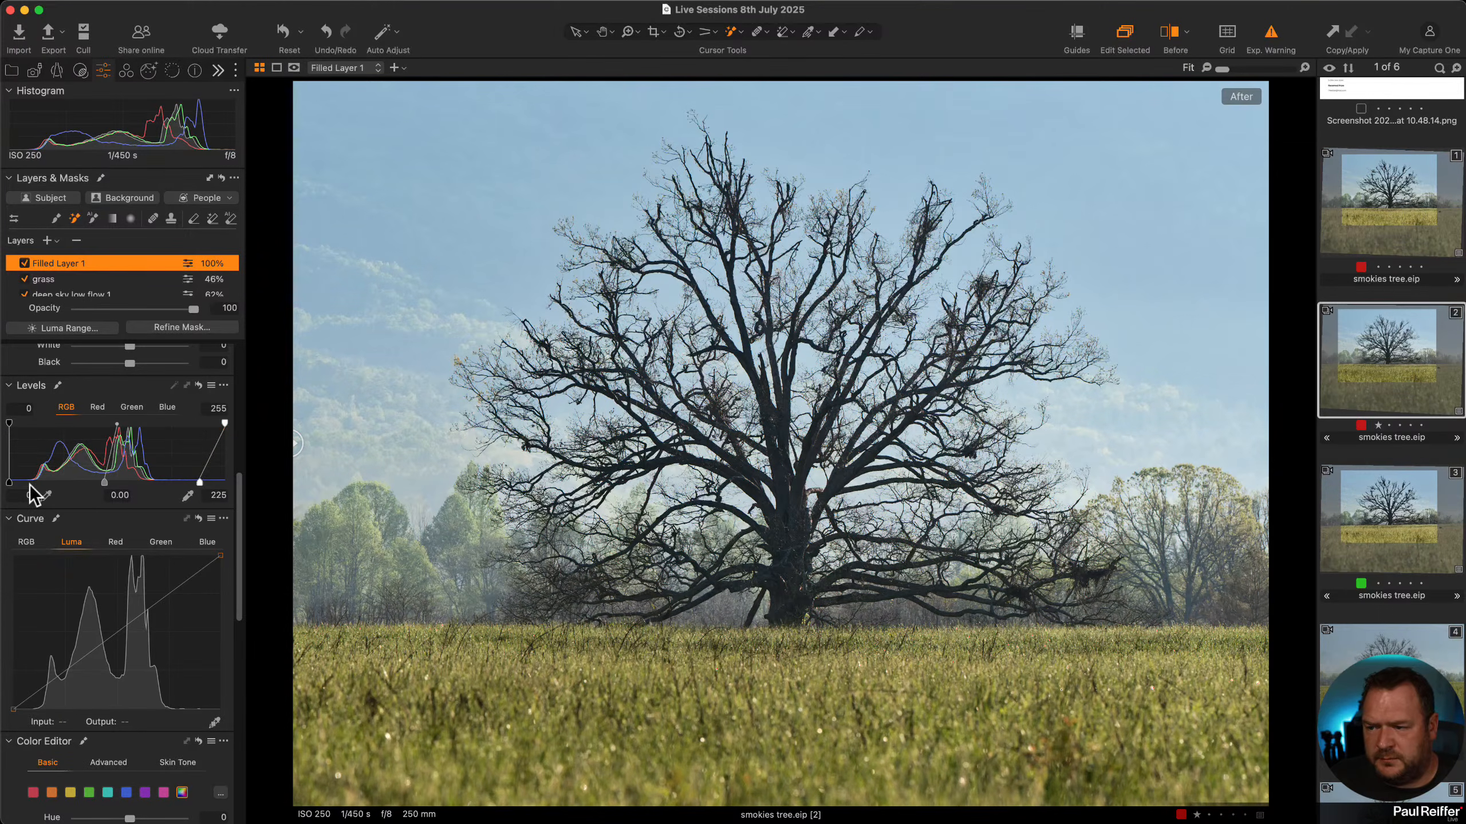
drag(11, 485, 13, 485)
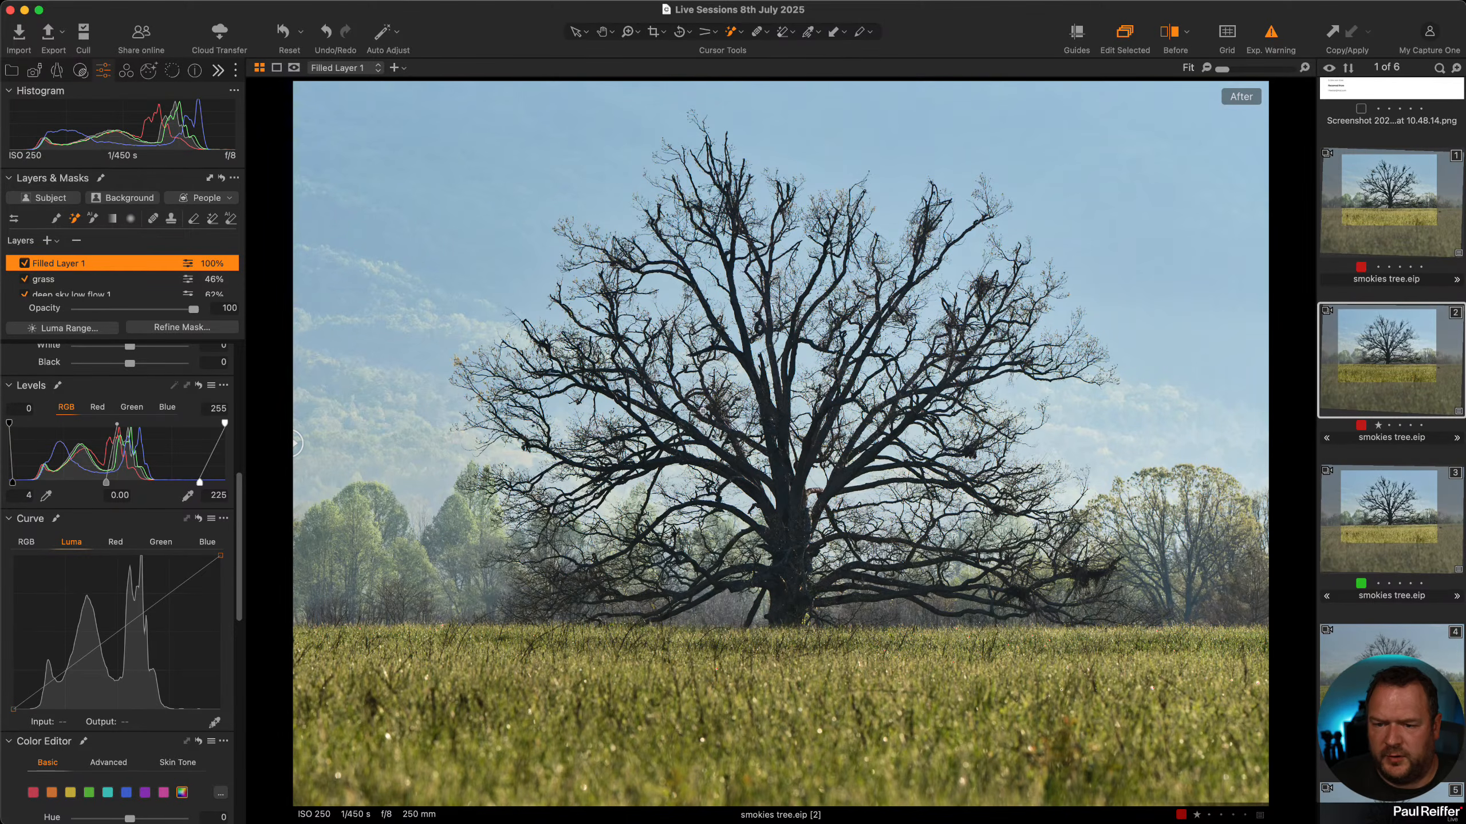
click(1275, 50)
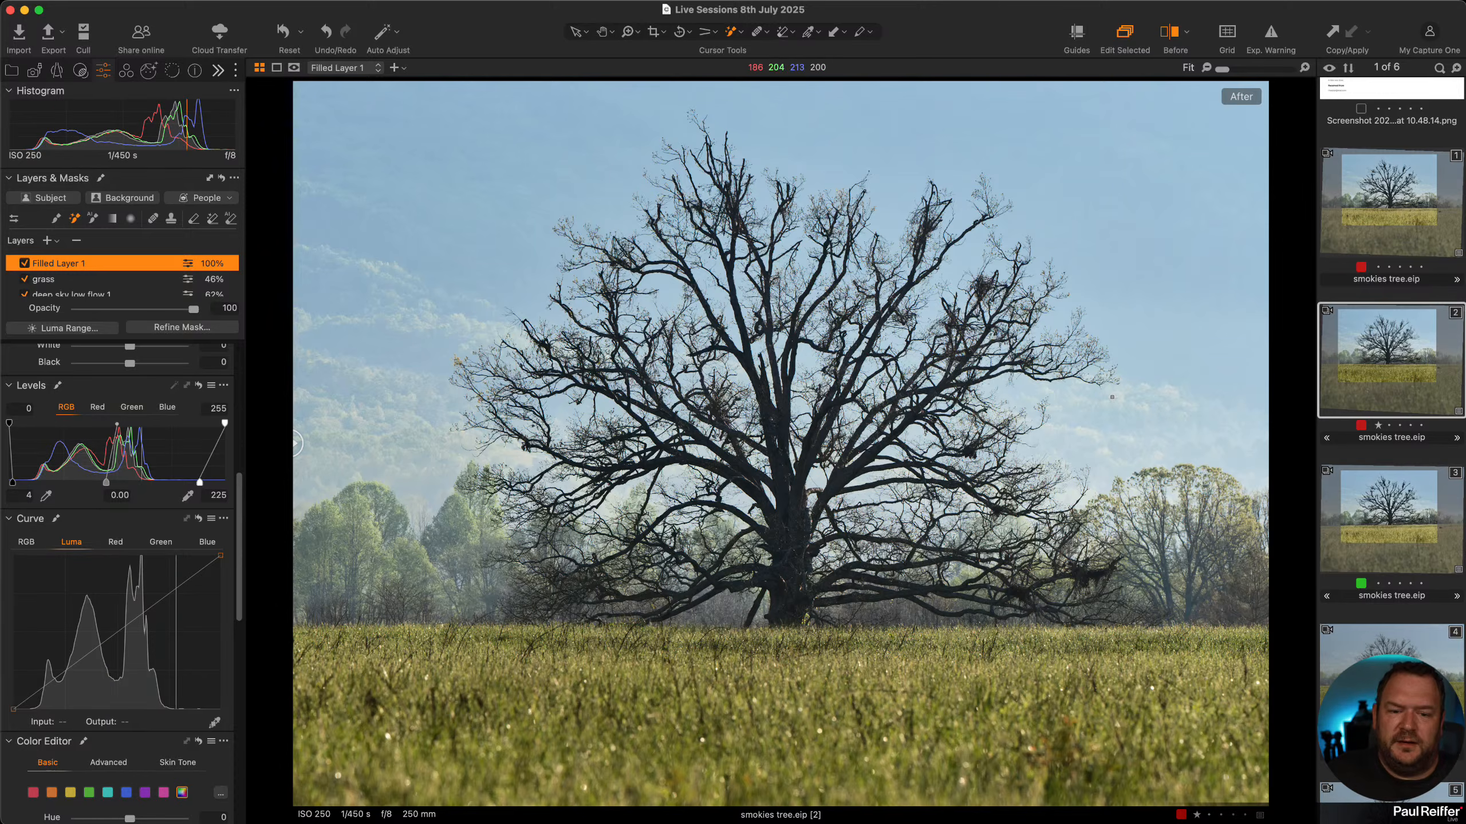
Compare variants 2 and 3 of smokies tree.eip one at a time, first fitted and then at 100% on the branches.
click(1392, 534)
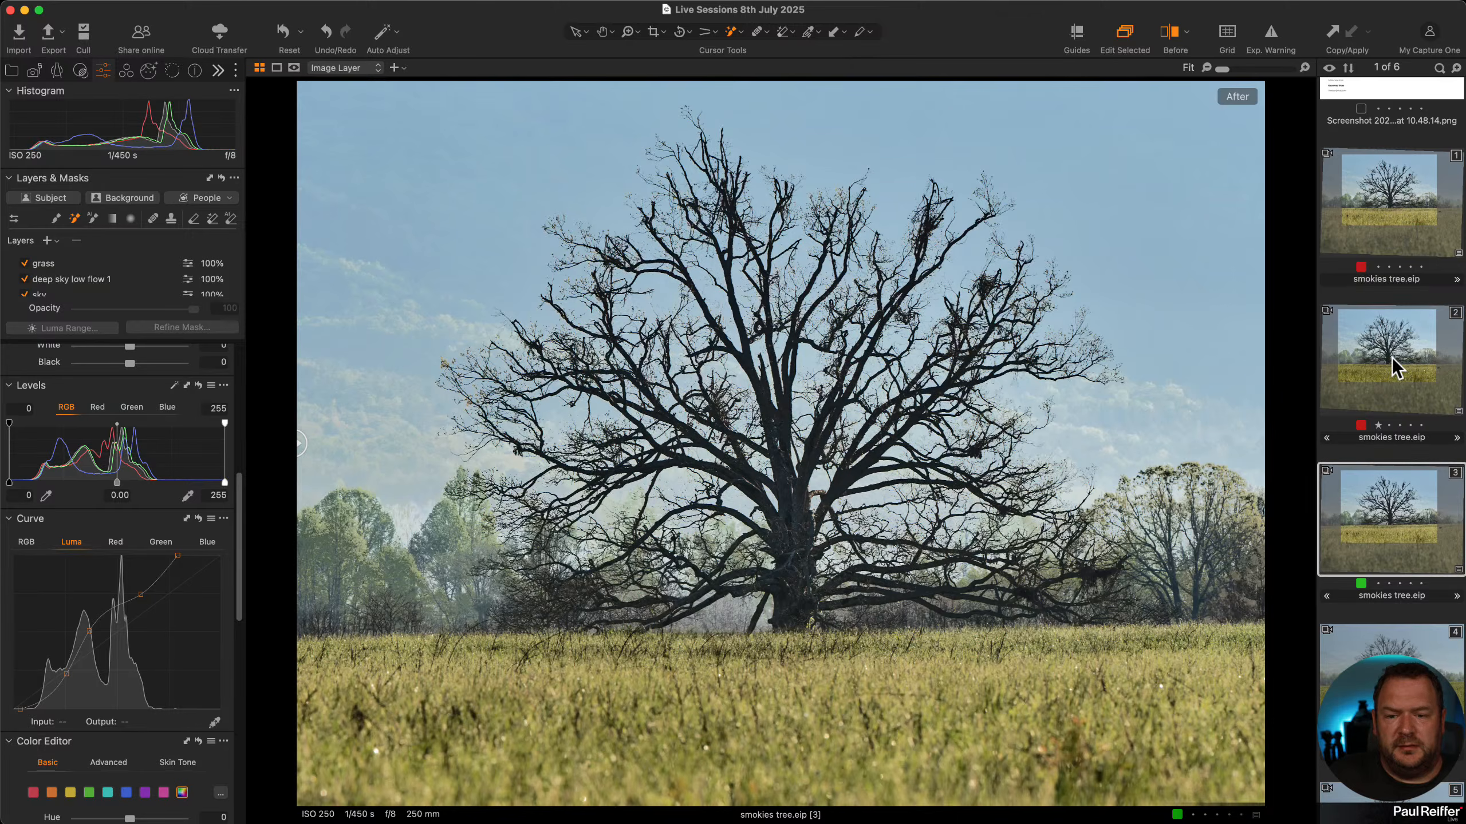
click(1396, 367)
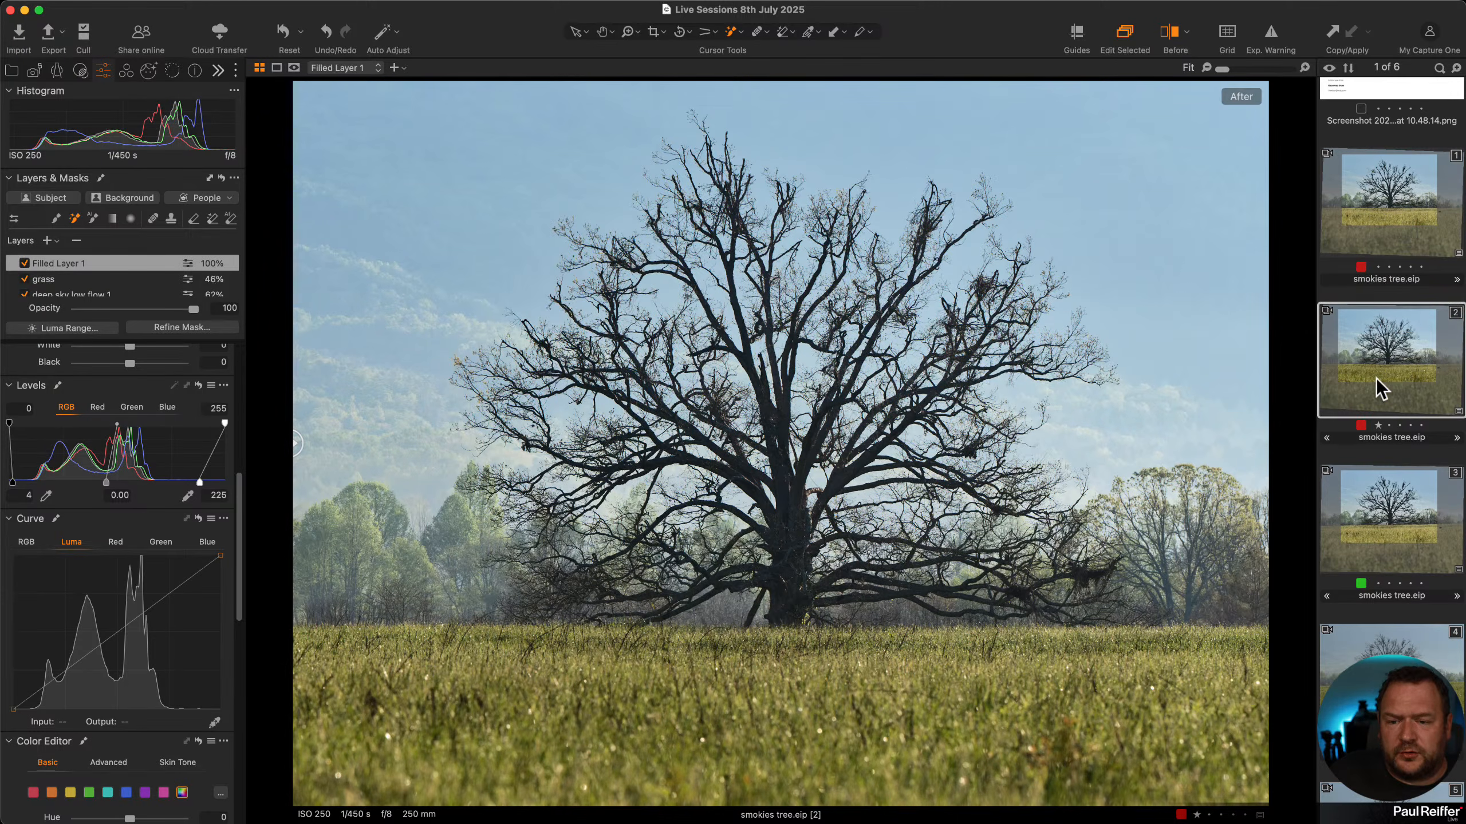
click(1366, 507)
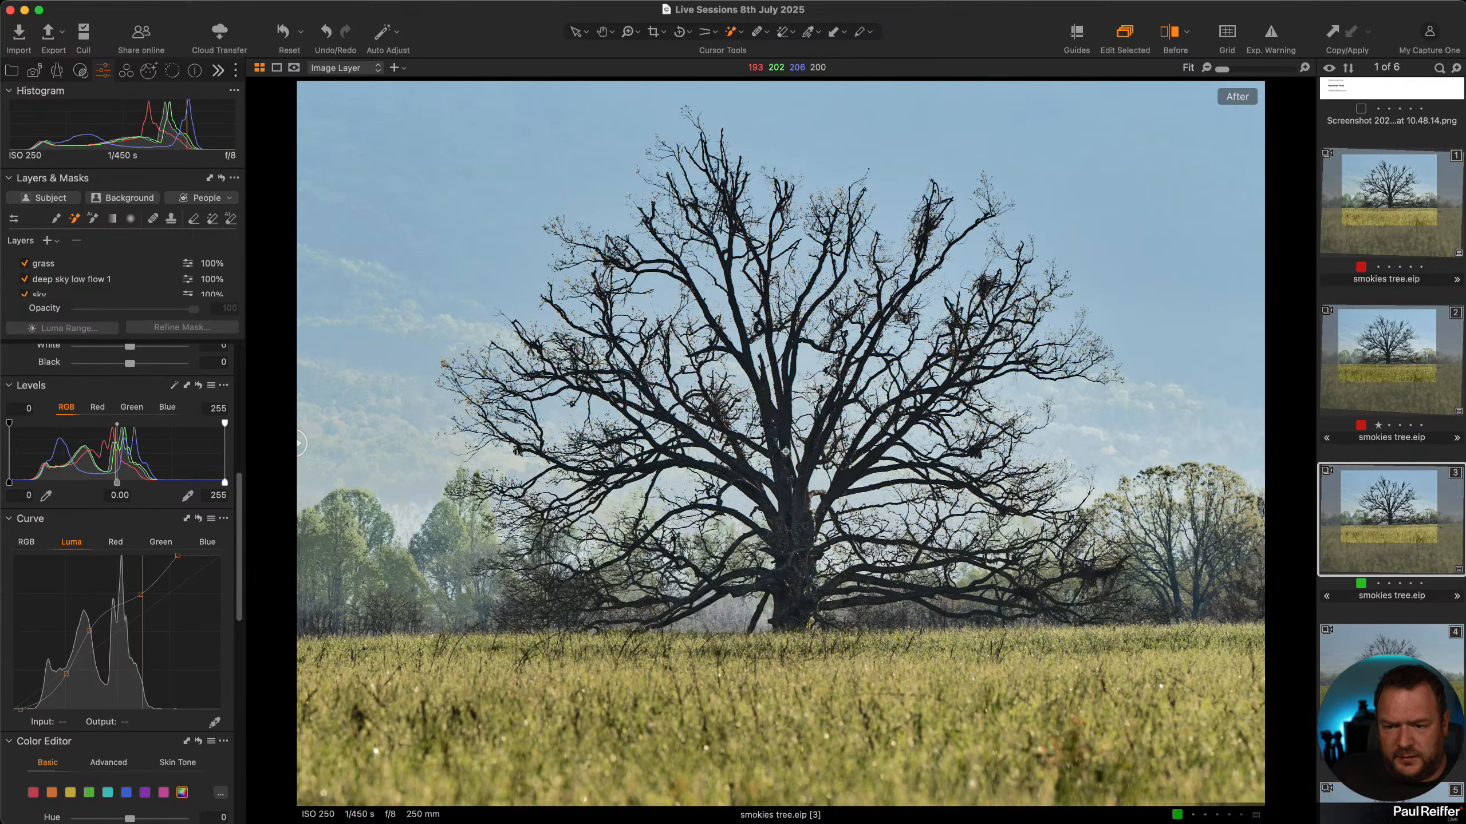
key(h)
double_click(940, 366)
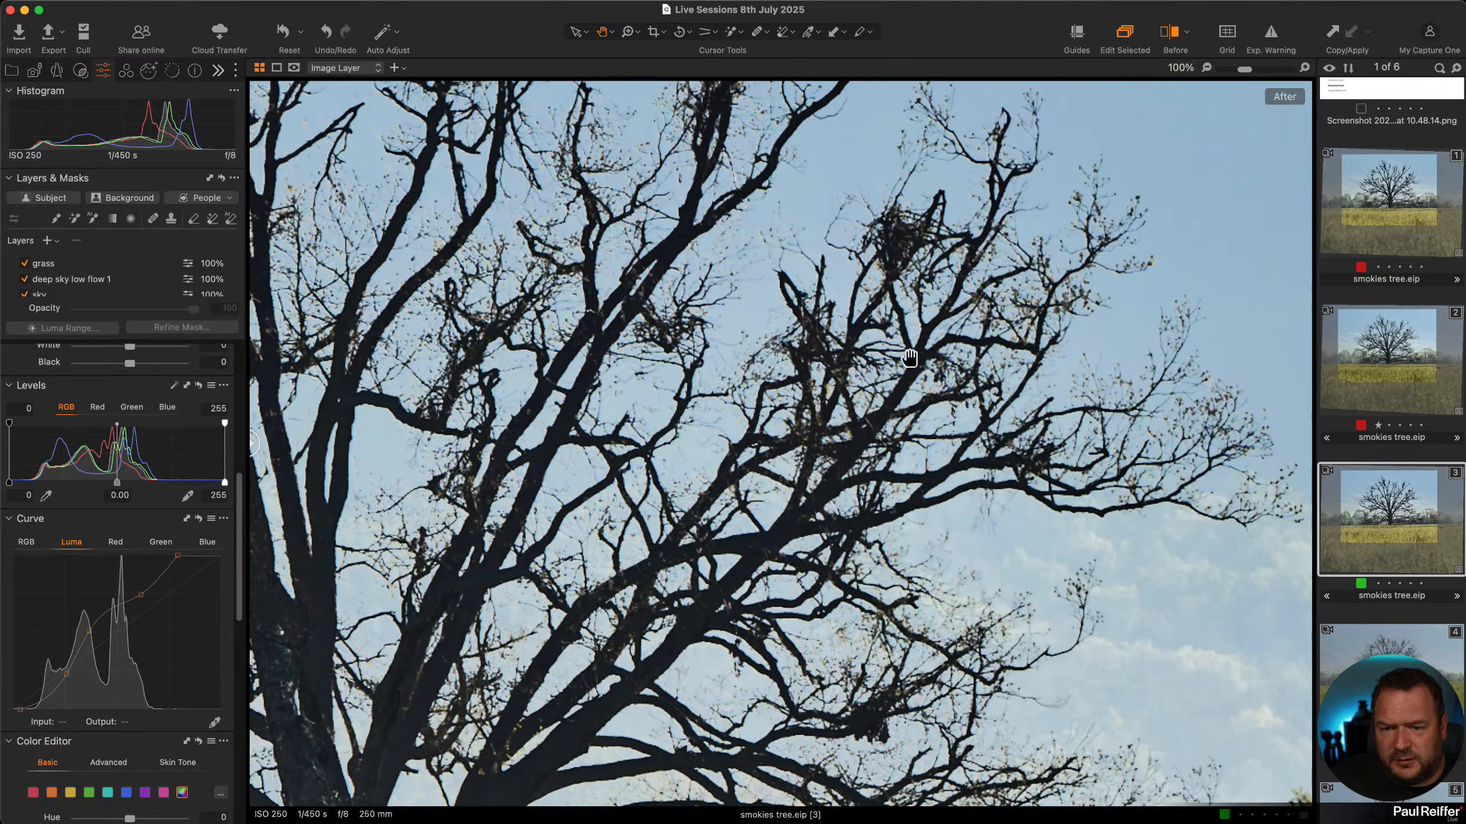
click(1392, 353)
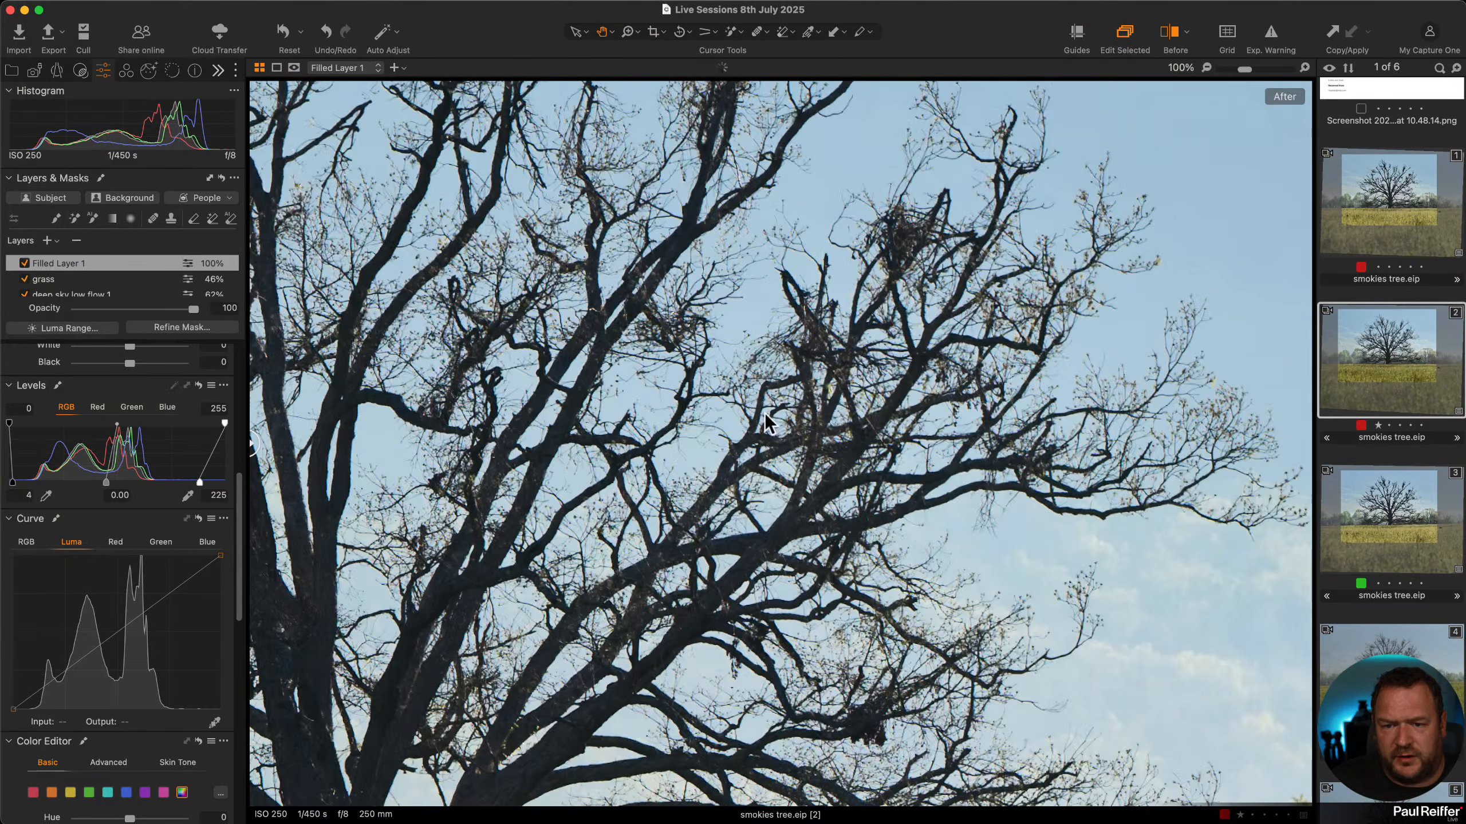
Compare the branches of variants 2 and 3 side by side at 300%, aligning both views on the same area, and return to the fitted view.
super+click(1402, 520)
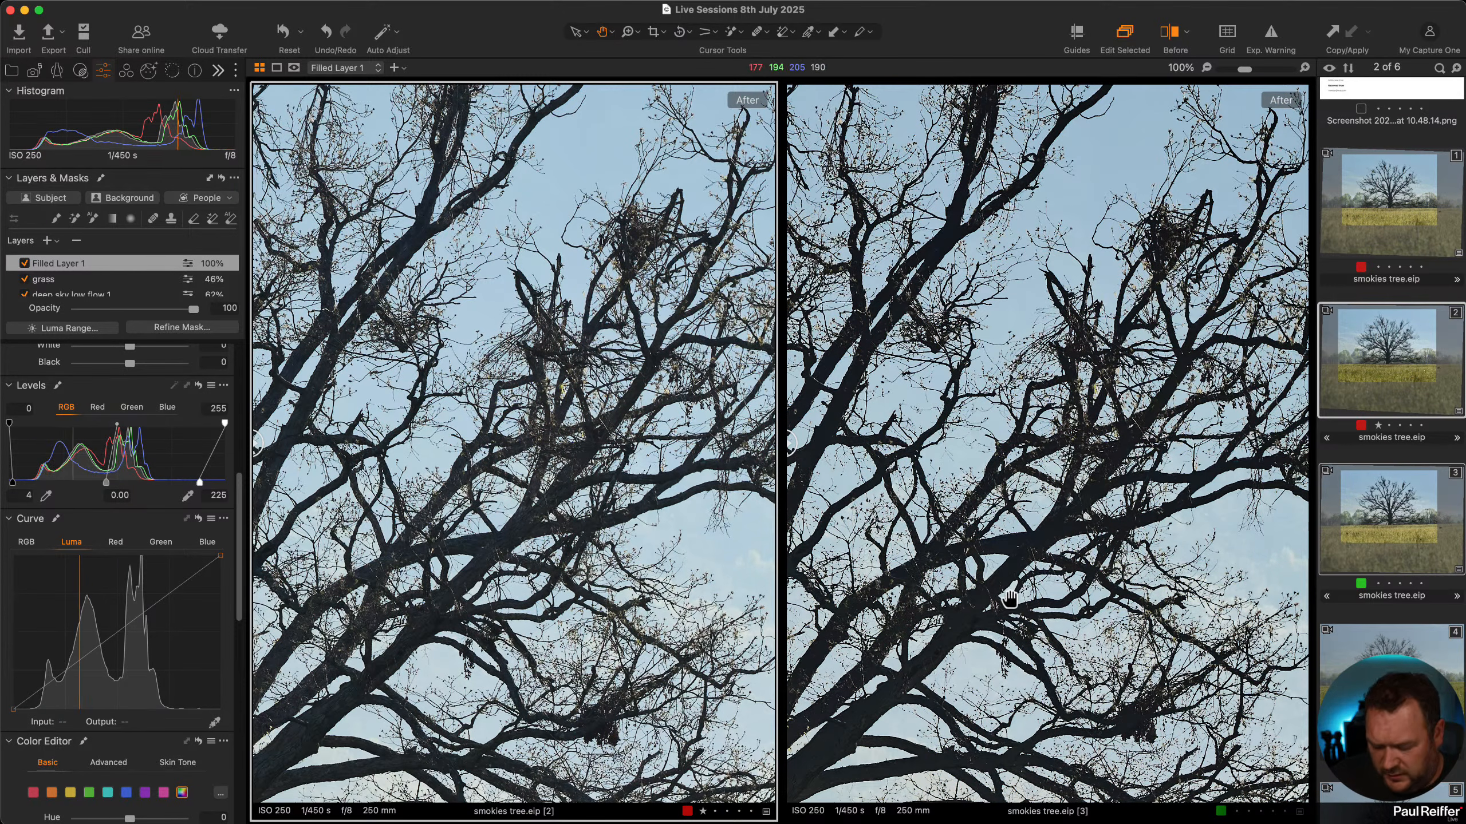
key(z)
click(1012, 576)
click(993, 485)
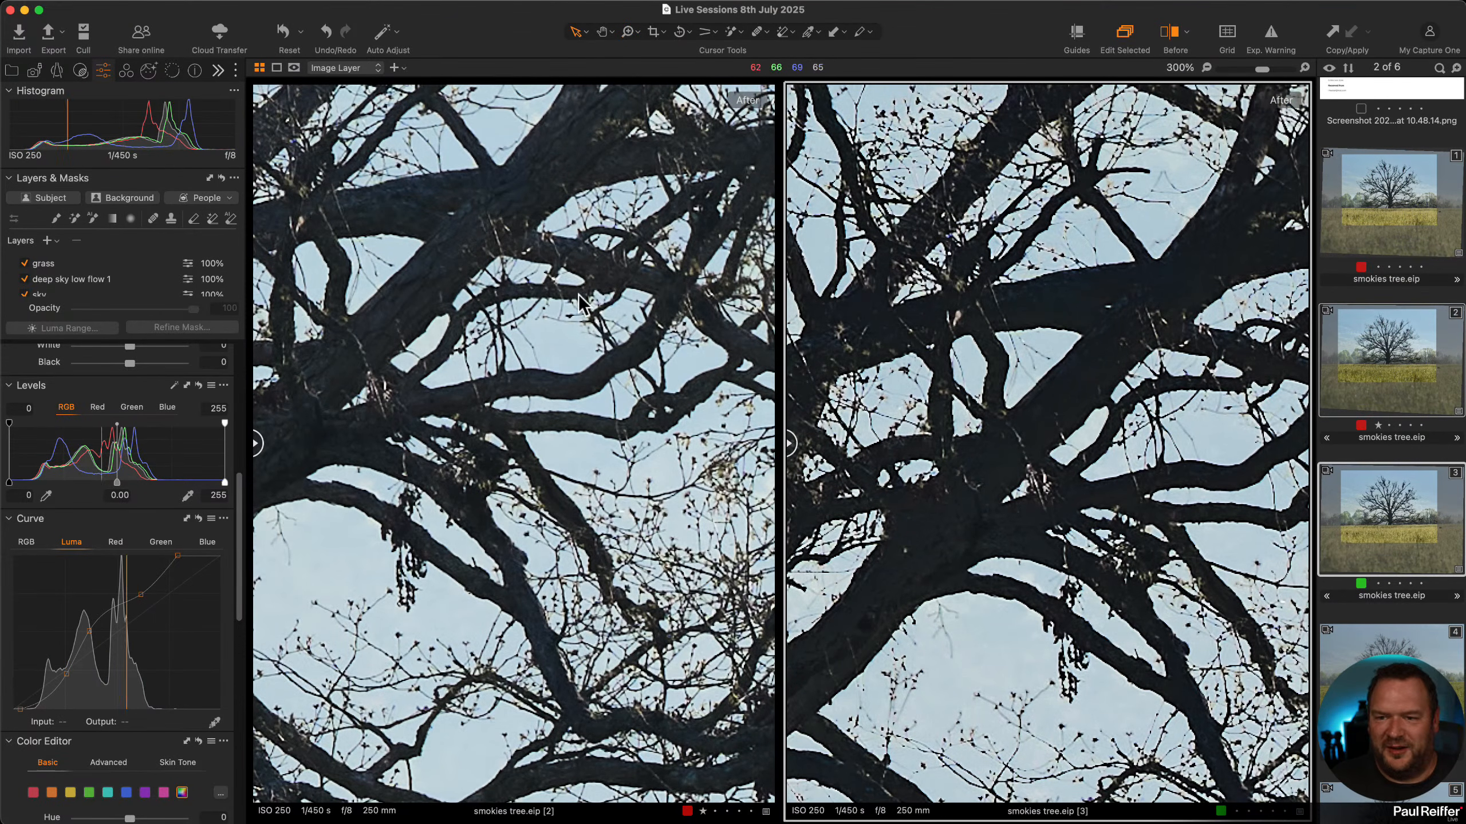
key(v)
click(575, 262)
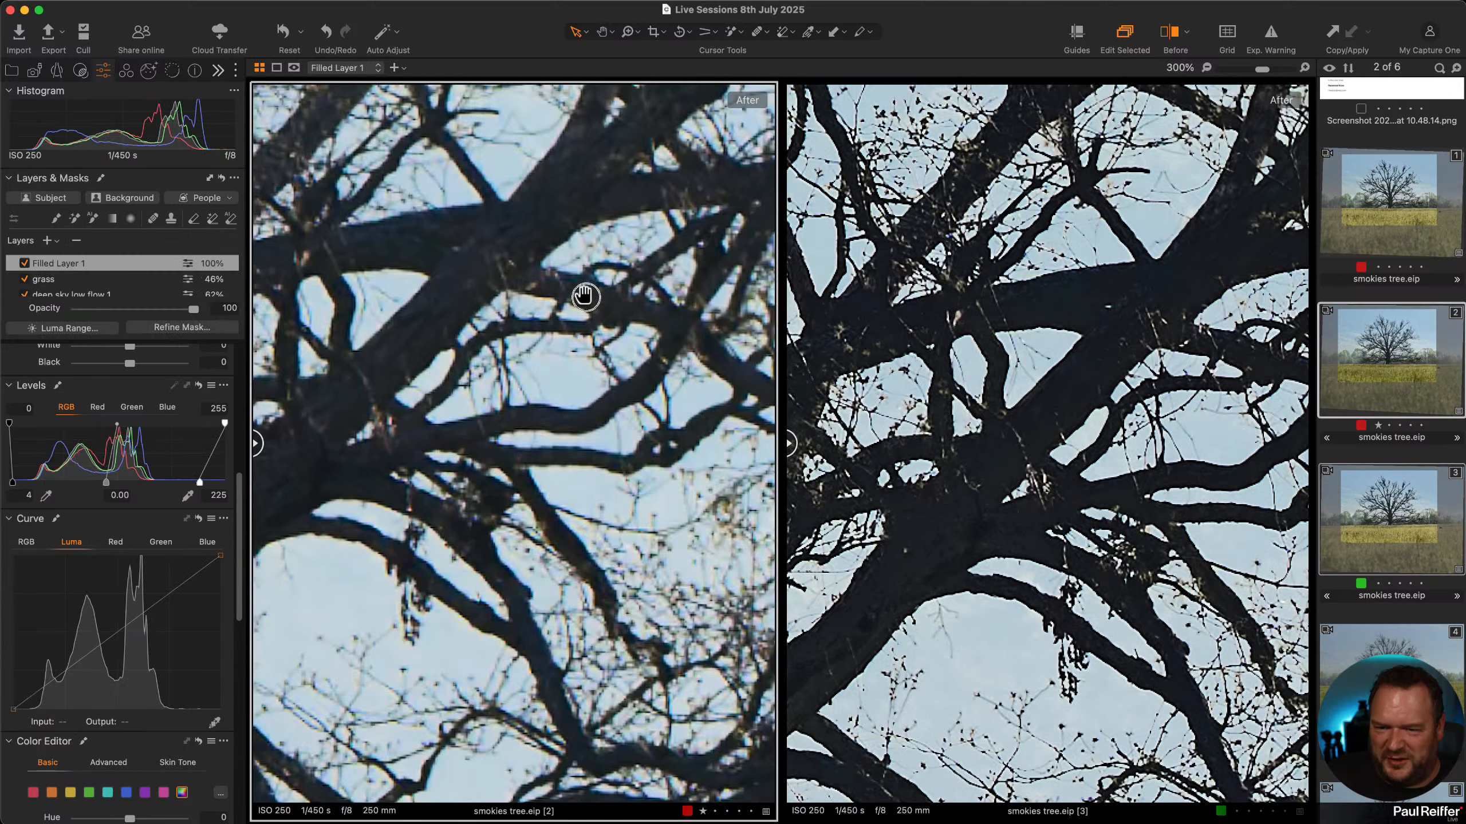
drag(583, 294, 683, 361)
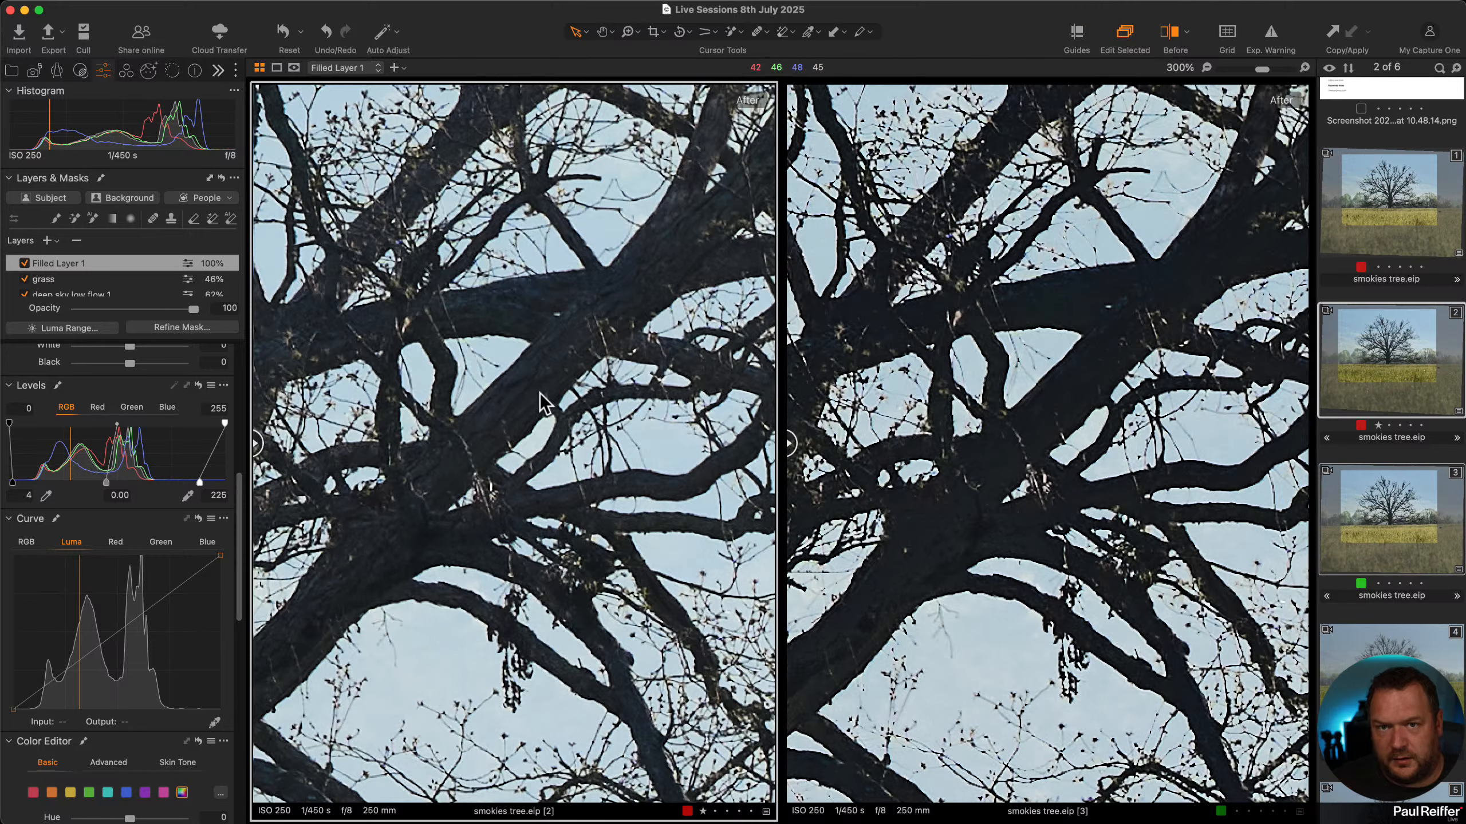
key(super+0)
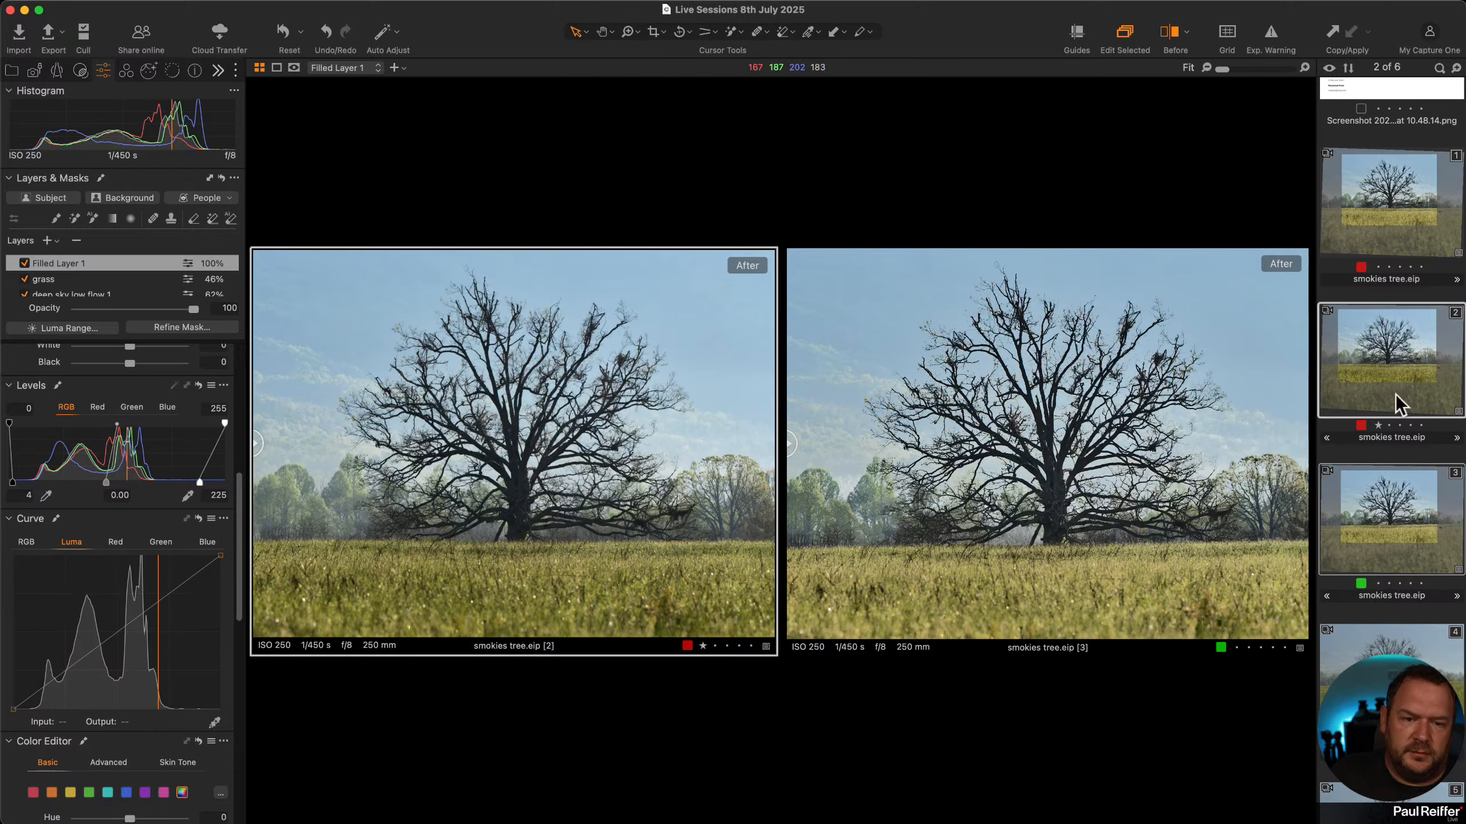
Clone variant 2 of smokies tree.eip, place the copy directly after the original, and give it a yellow color tag.
click(1380, 419)
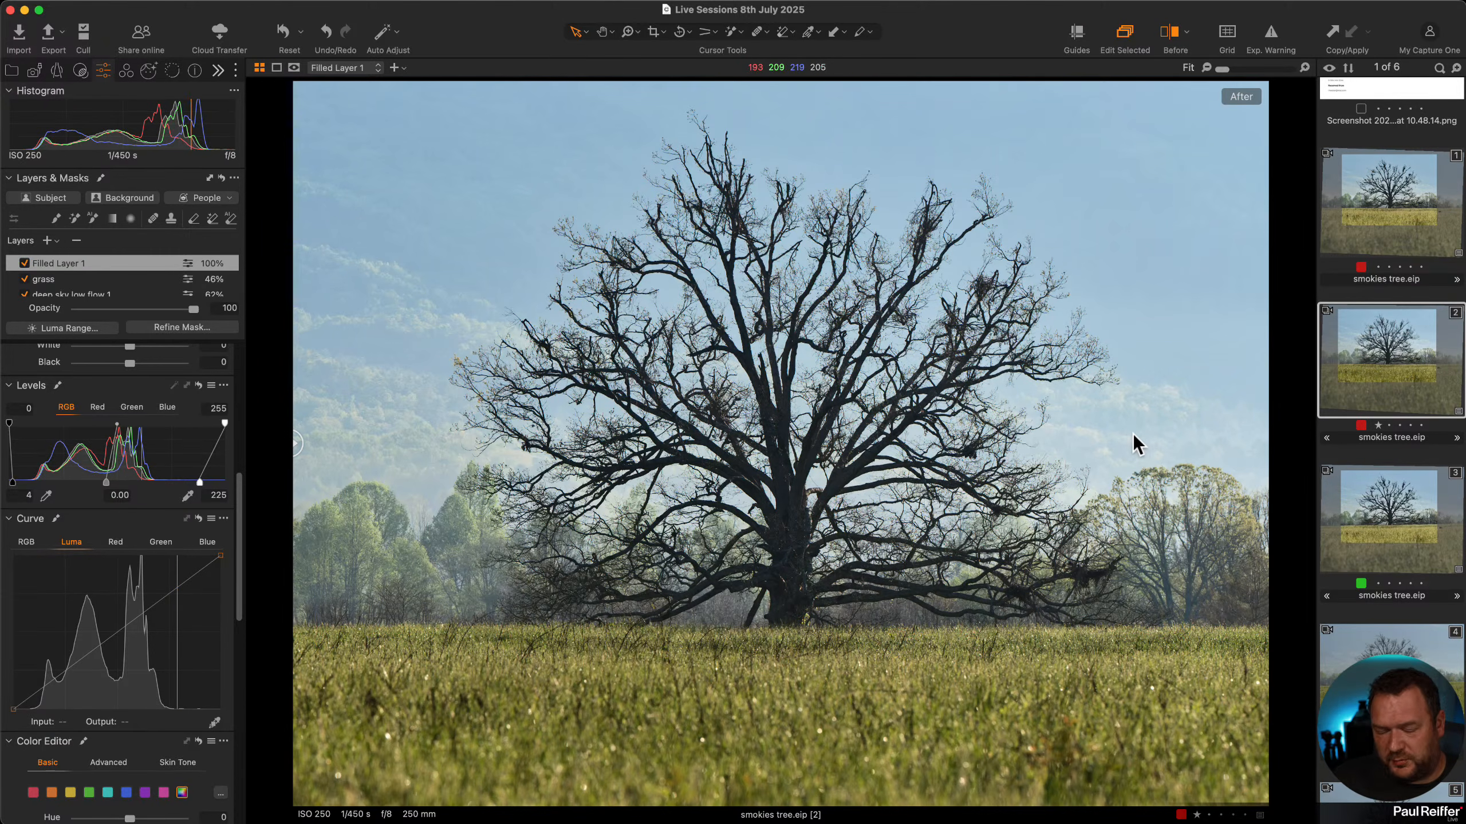
right_click(1405, 345)
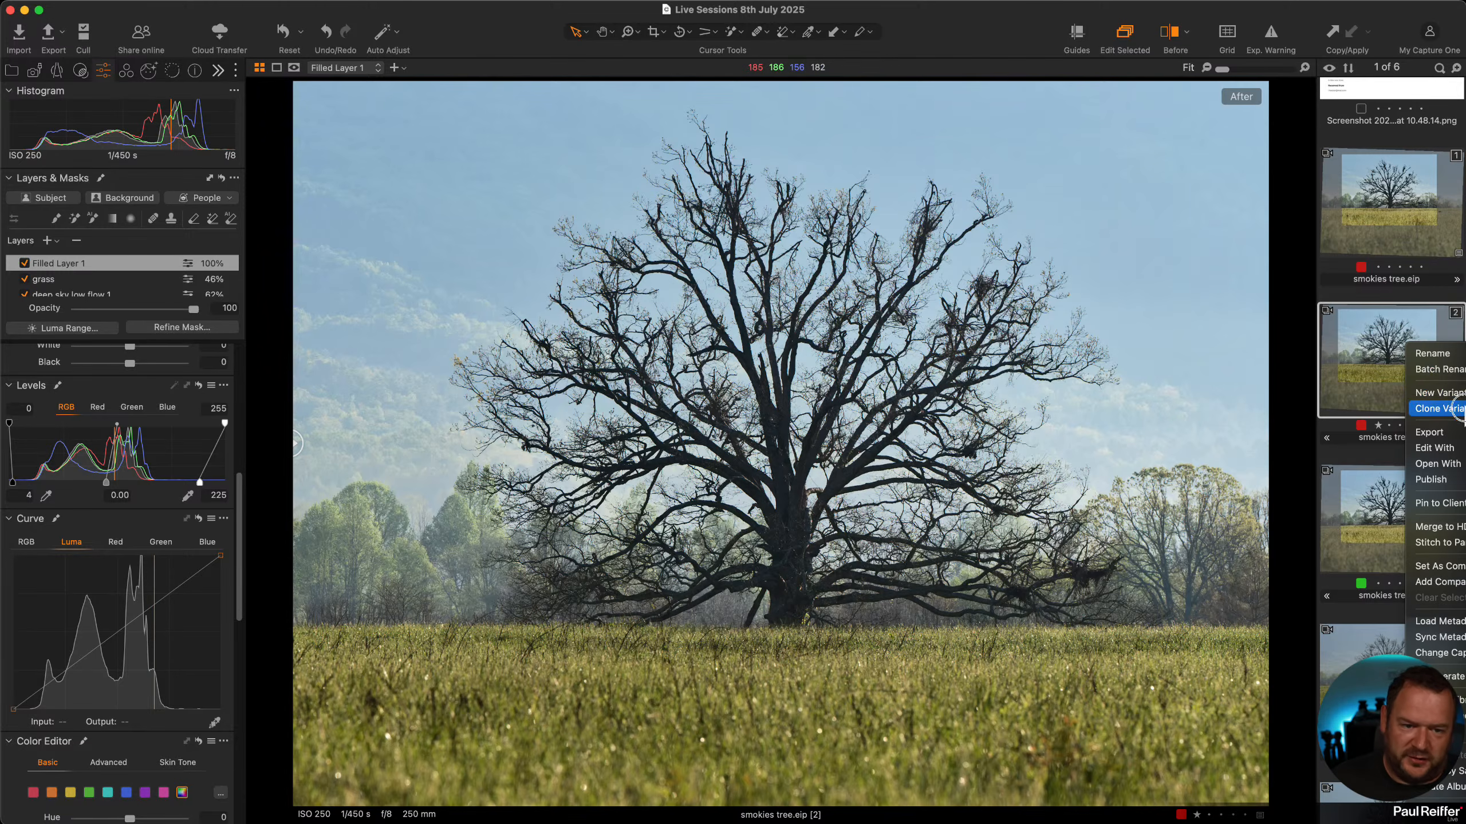
click(1463, 408)
mouse_move(1380, 714)
mouse_down()
mouse_move(1358, 709)
mouse_move(1364, 338)
mouse_move(1347, 296)
mouse_up()
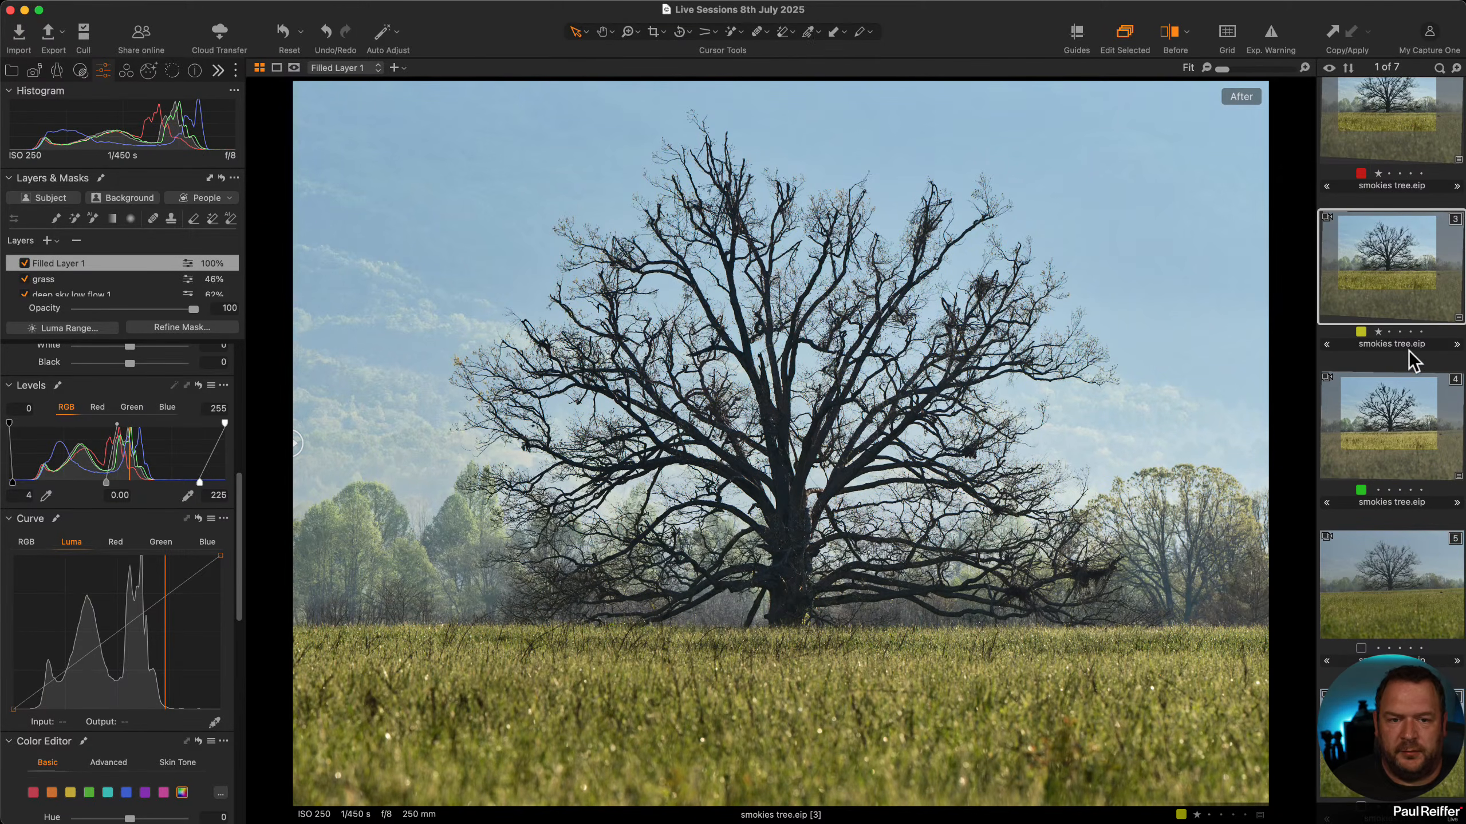
scroll(1408, 360, up, 5)
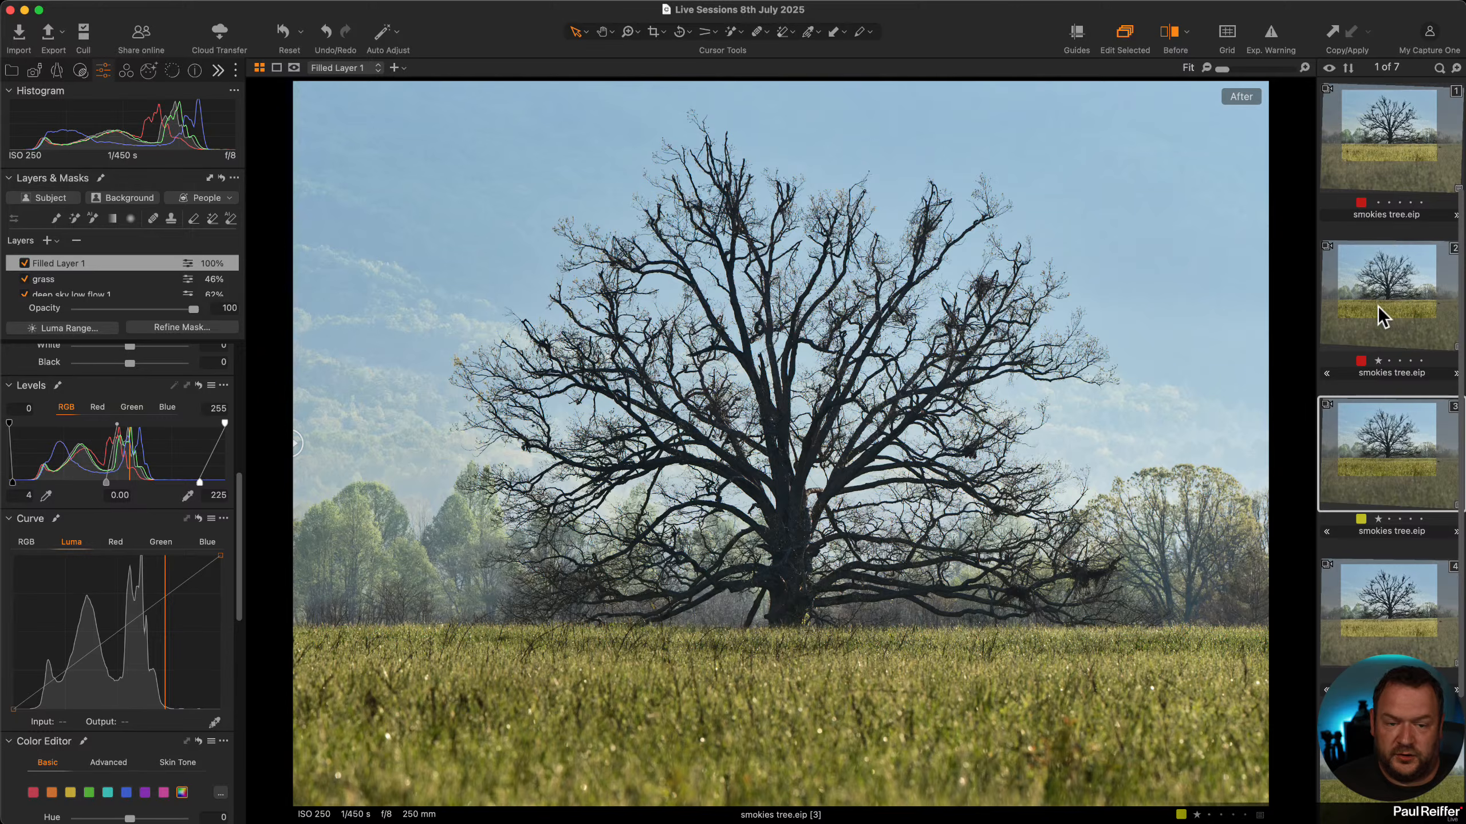
Set the crop aspect ratio of the yellow-tagged clone of smokies tree.eip to 3x4.
click(1383, 317)
click(1369, 472)
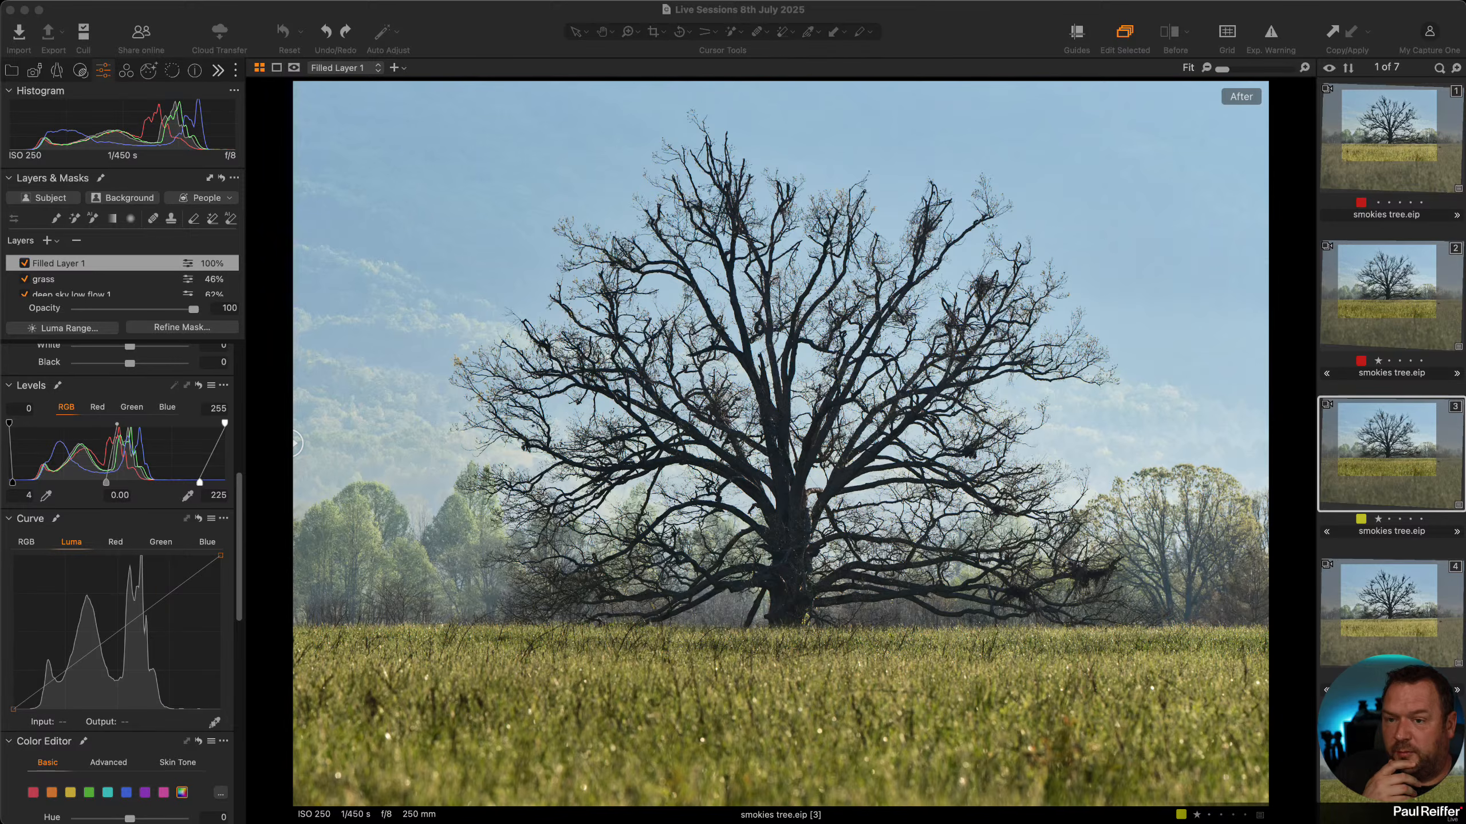
click(497, 18)
click(654, 39)
click(651, 38)
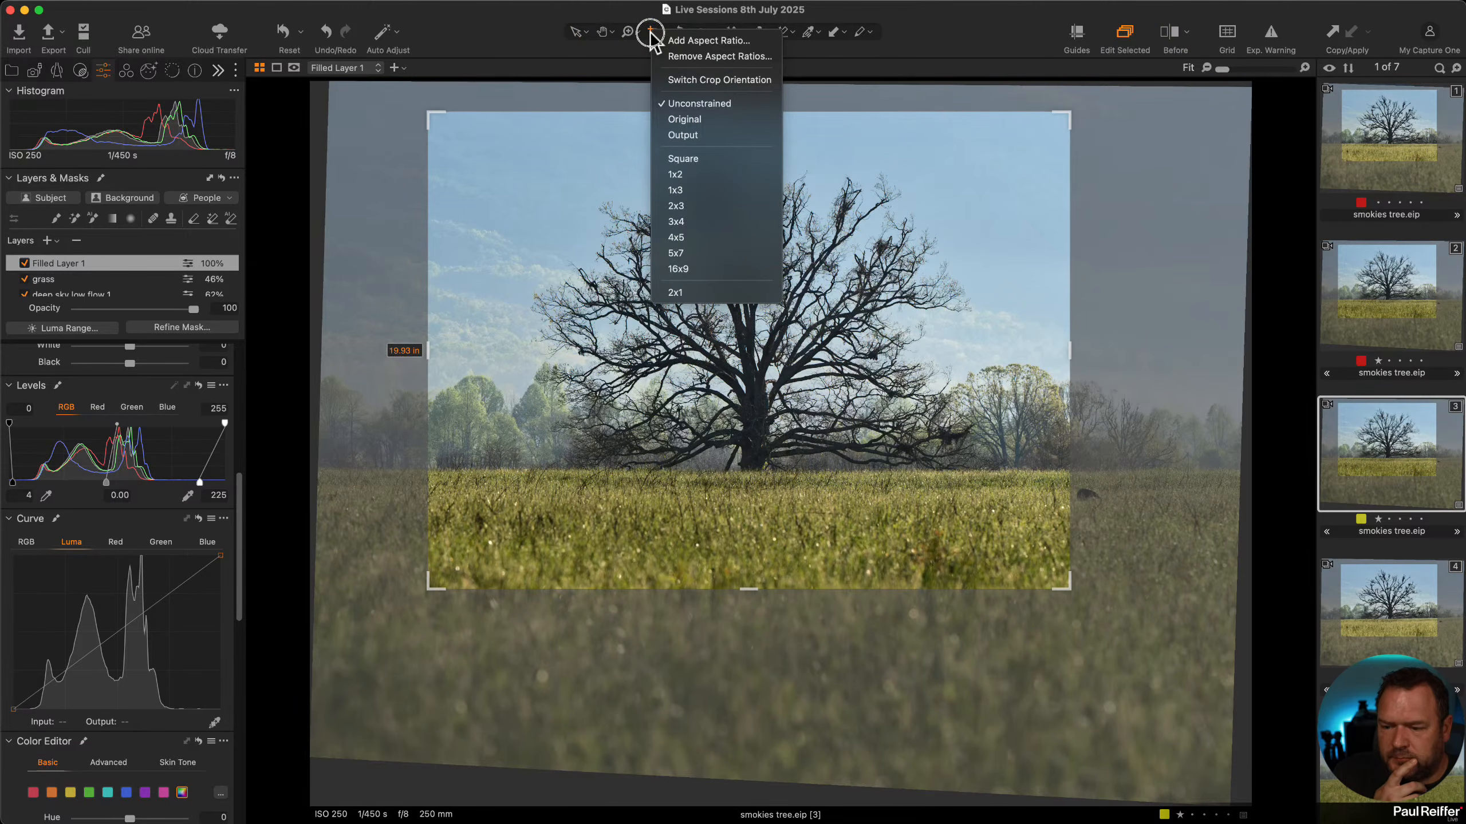
click(655, 41)
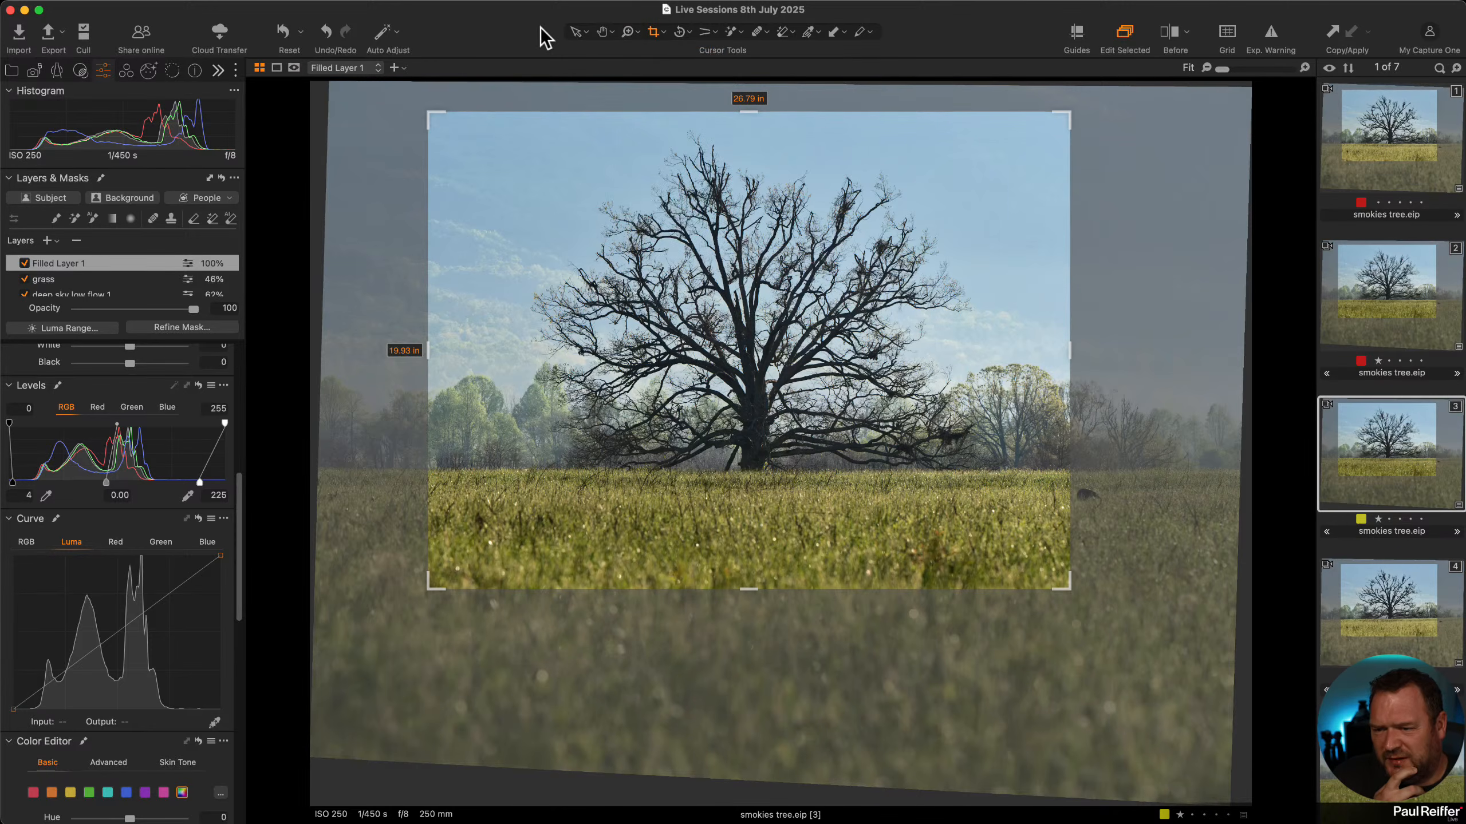
click(654, 30)
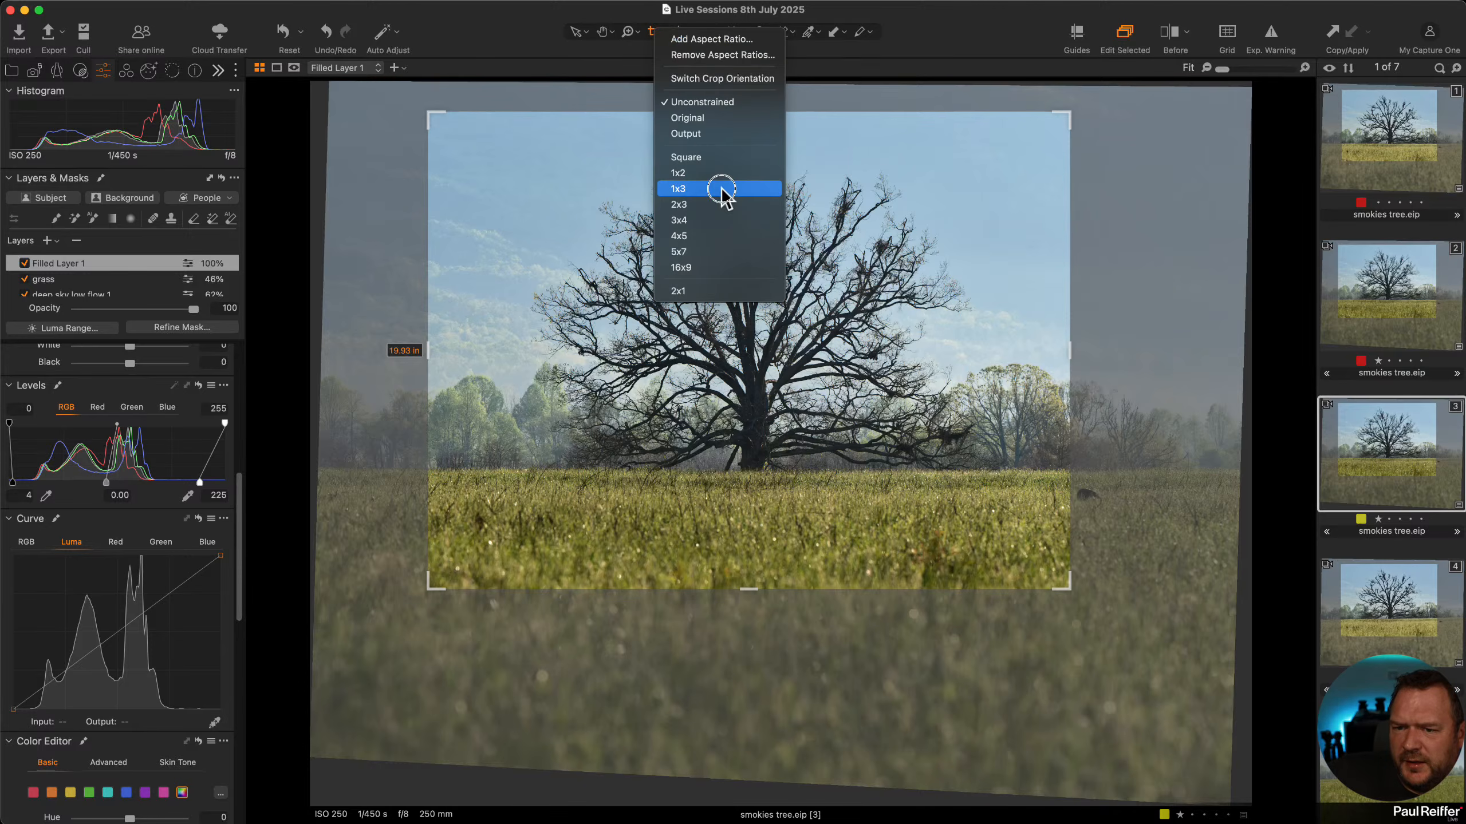
click(730, 218)
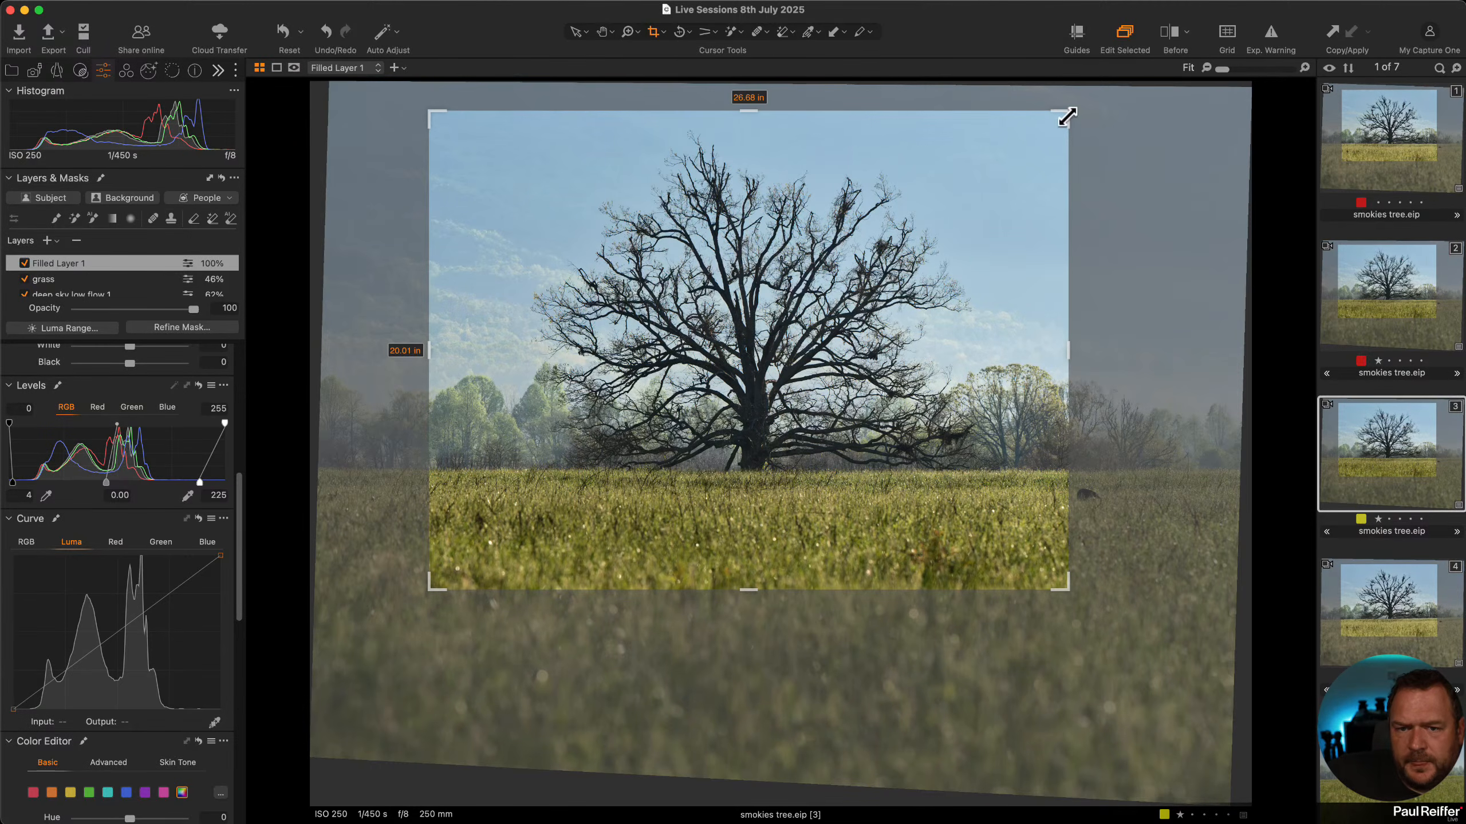
Recrop the clone to a portrait frame of about 21.26 × 28.34 in around the whole tree and much of the grass.
drag(1067, 117, 841, 109)
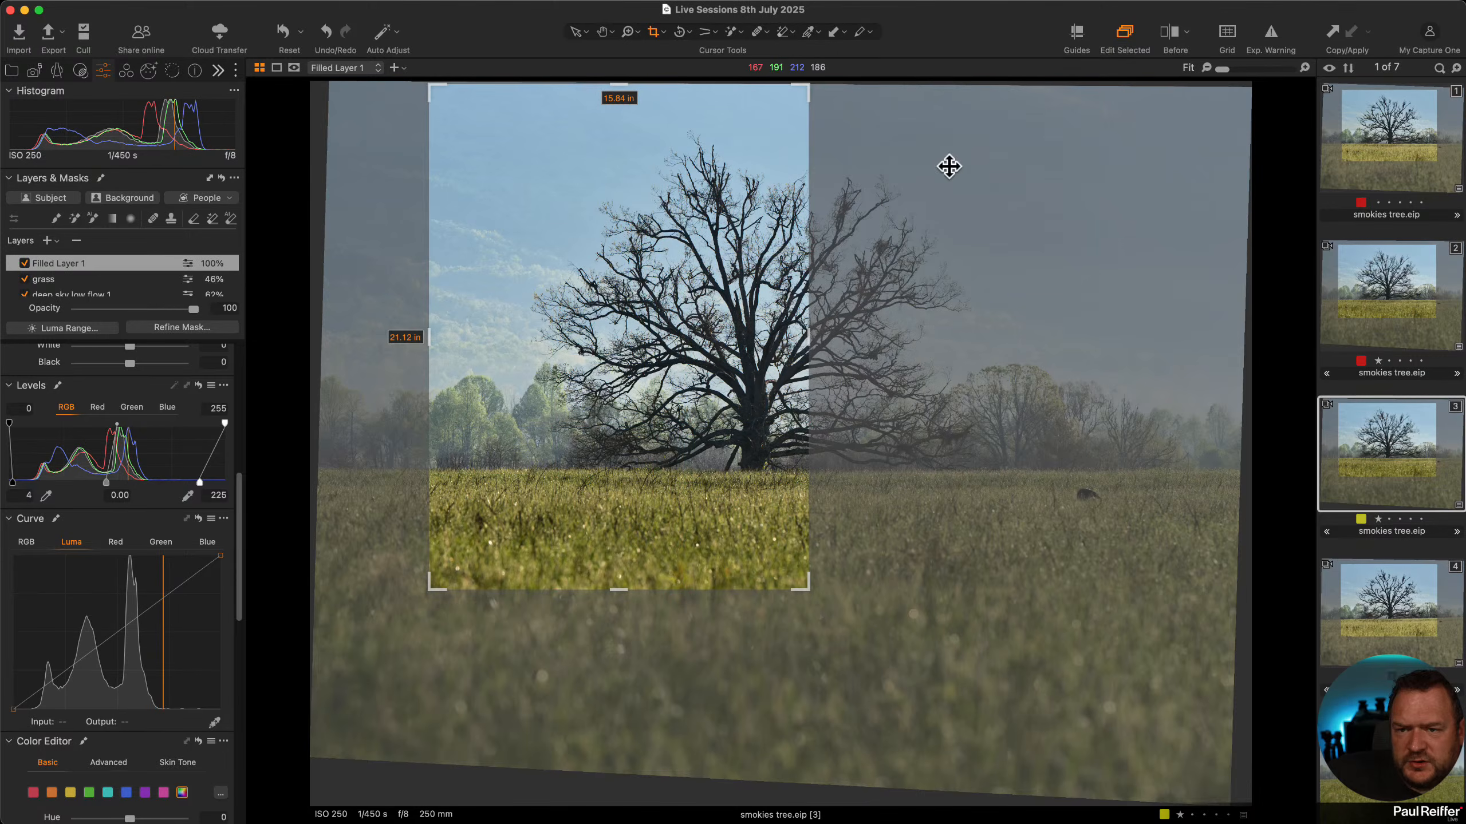
drag(590, 210, 669, 211)
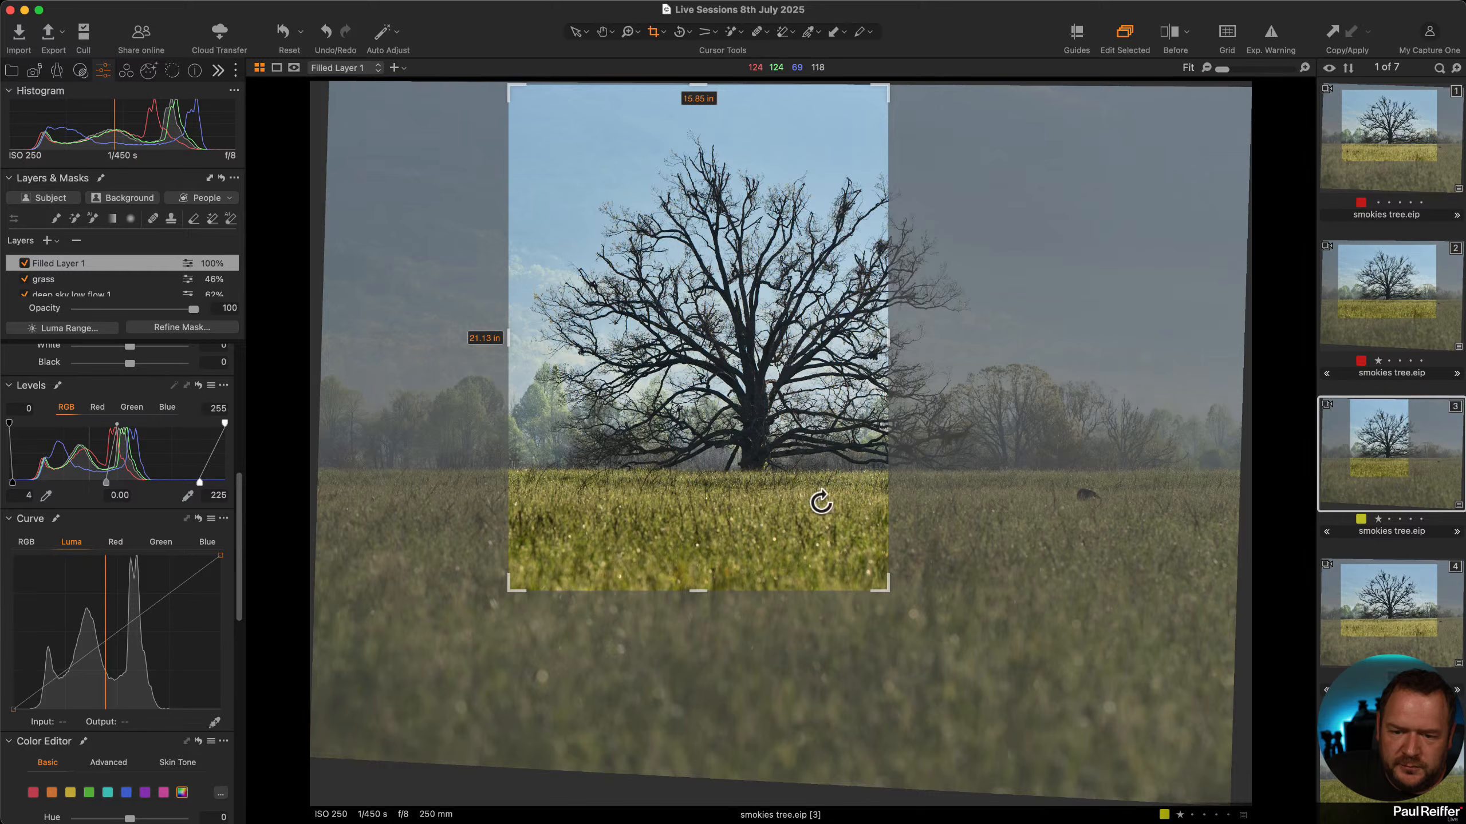
drag(821, 500, 822, 509)
drag(884, 589, 1044, 759)
drag(804, 619, 801, 615)
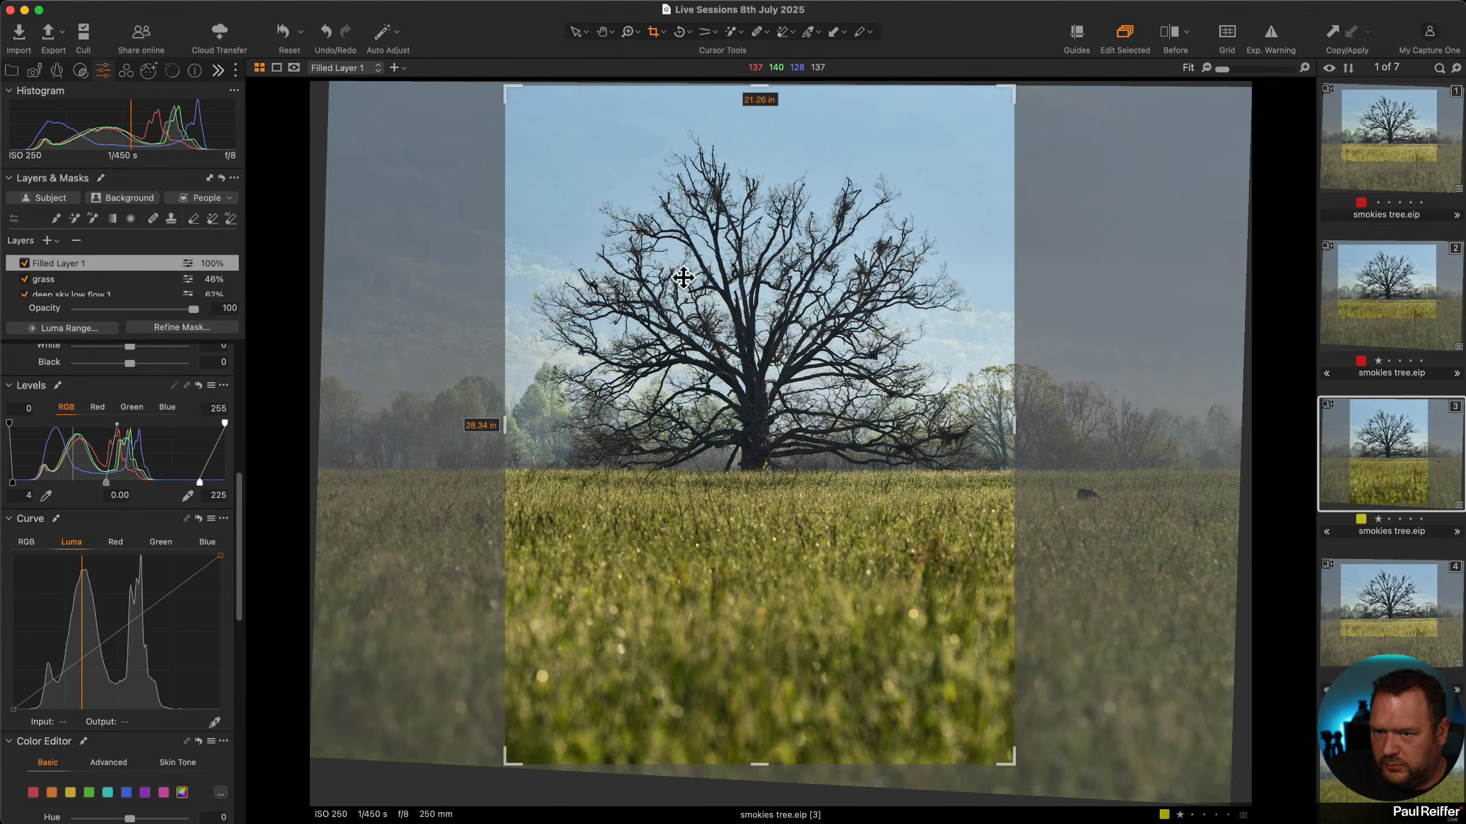
click(575, 32)
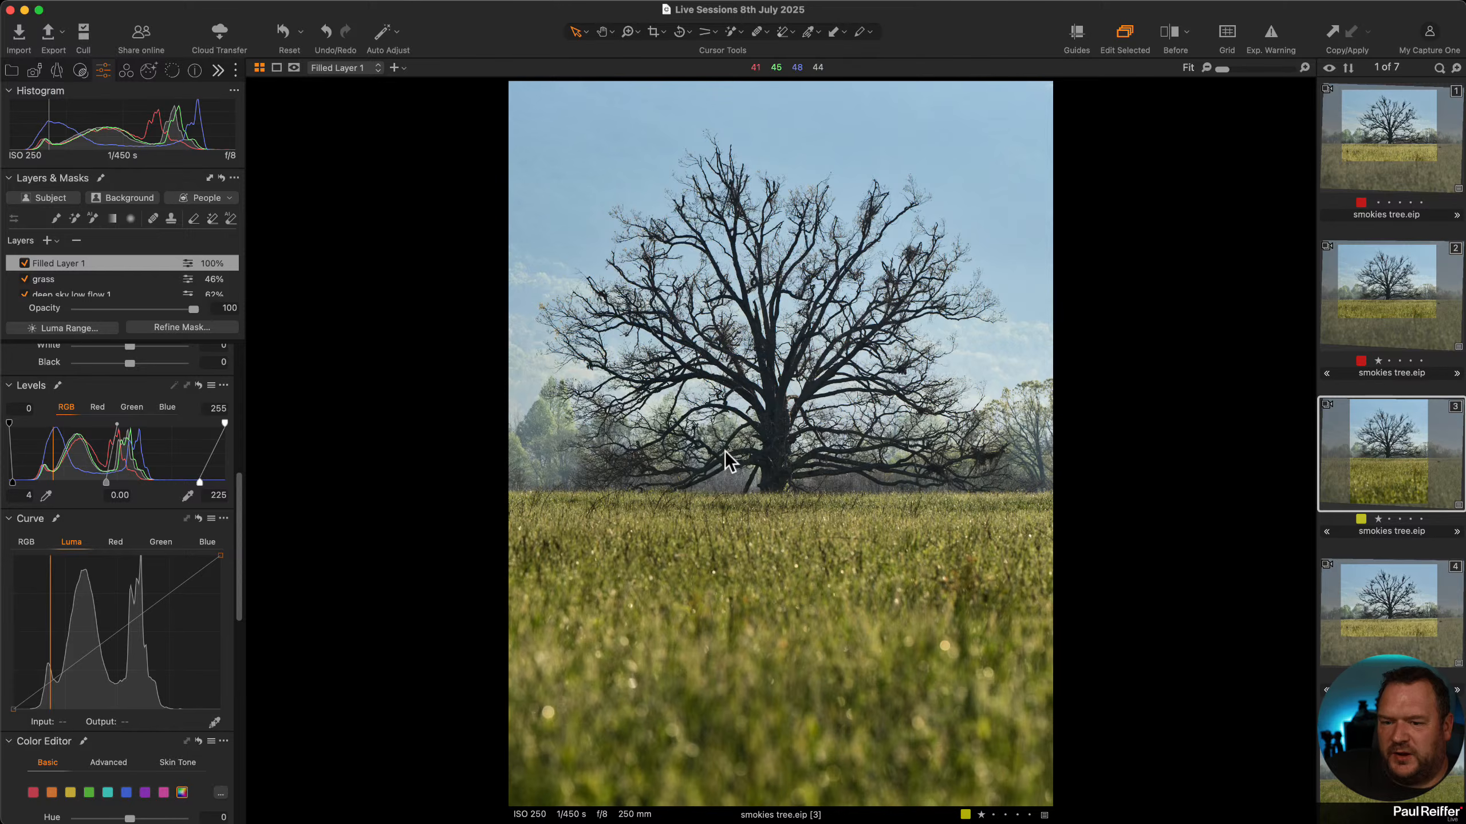
Shift the portrait crop slightly to the left for better balance around the tree and trim some sky off its upper edge.
click(653, 31)
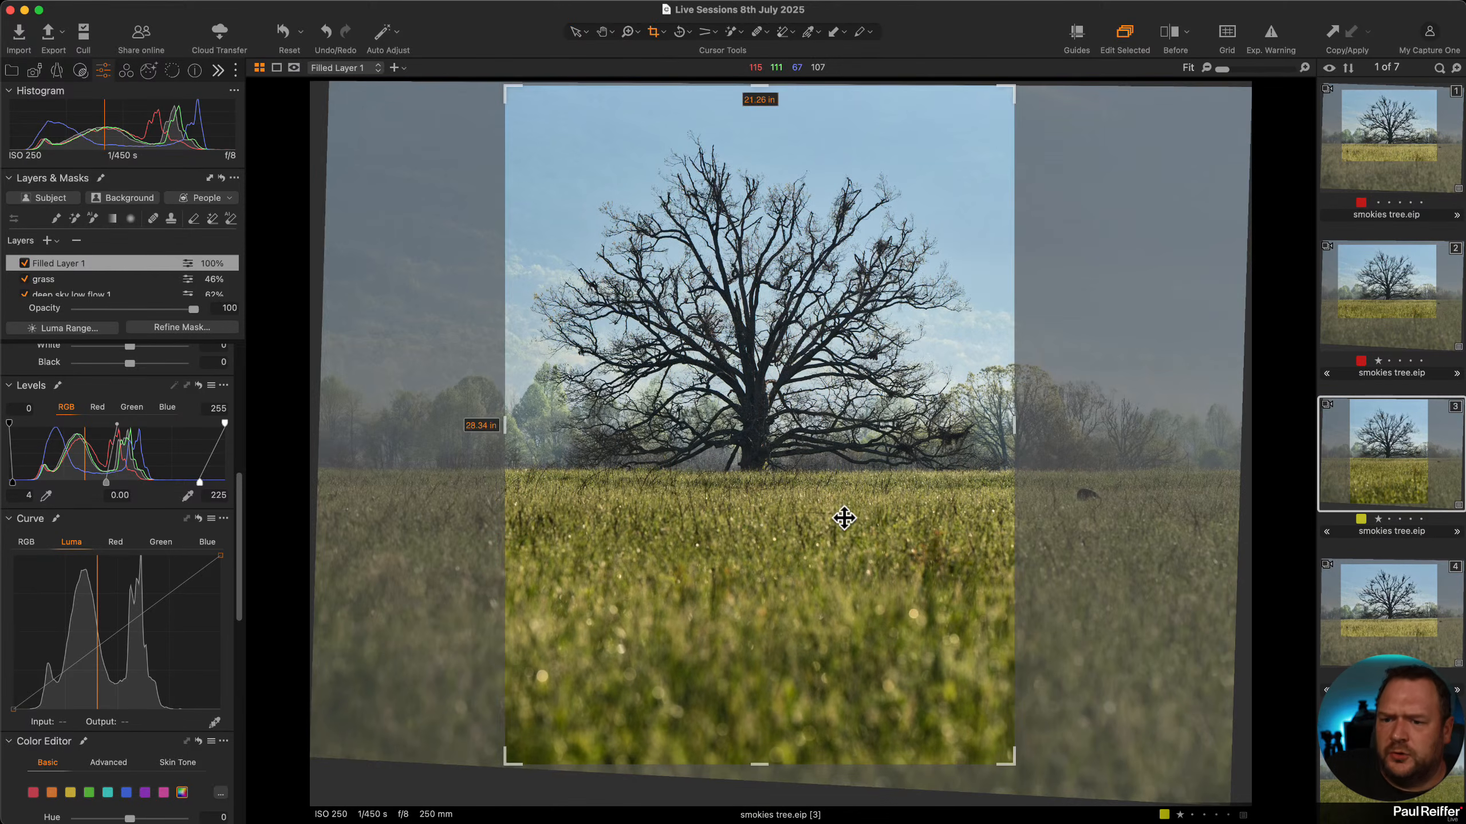
drag(844, 518, 834, 518)
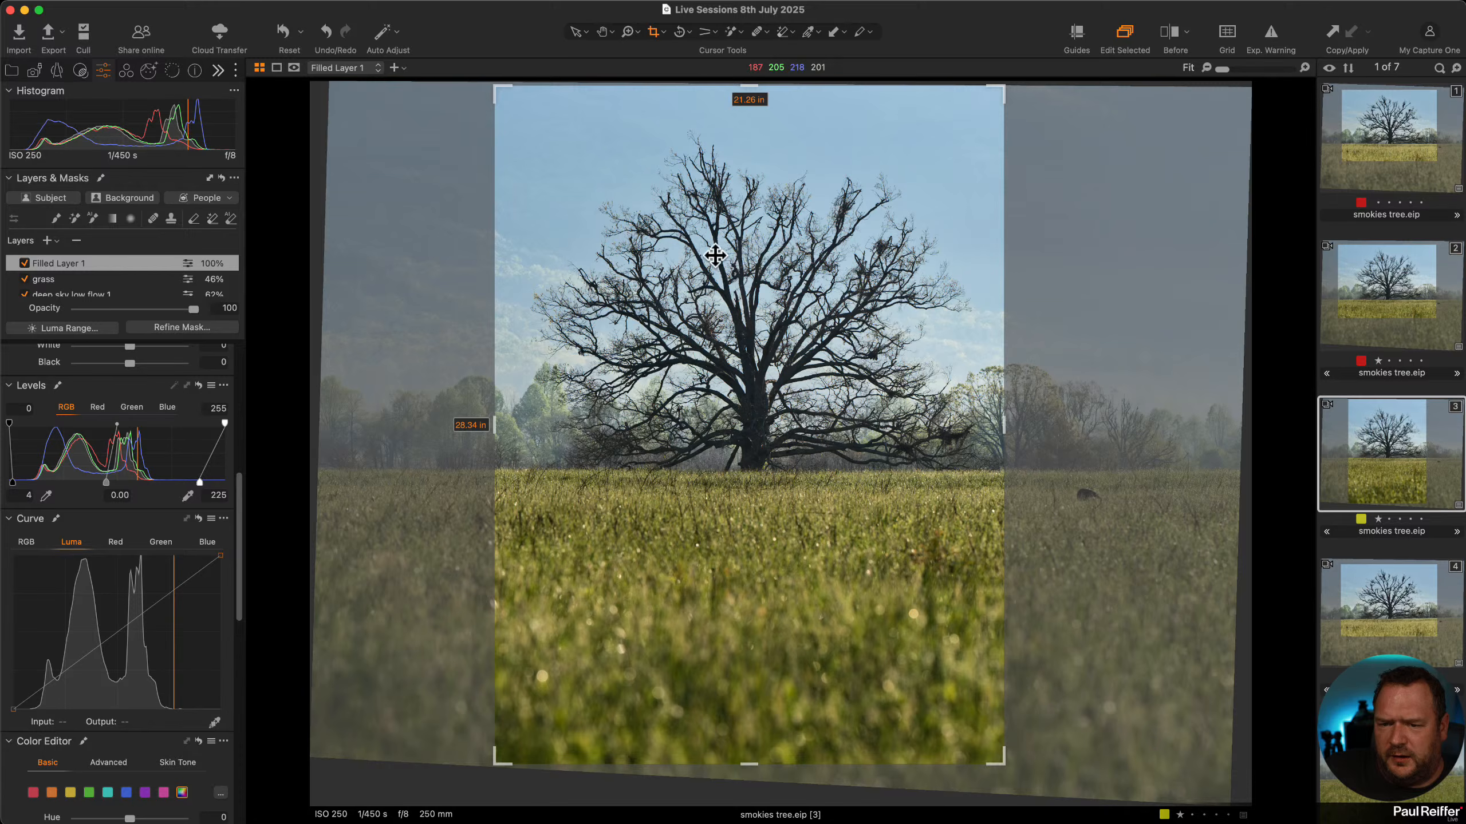
click(575, 31)
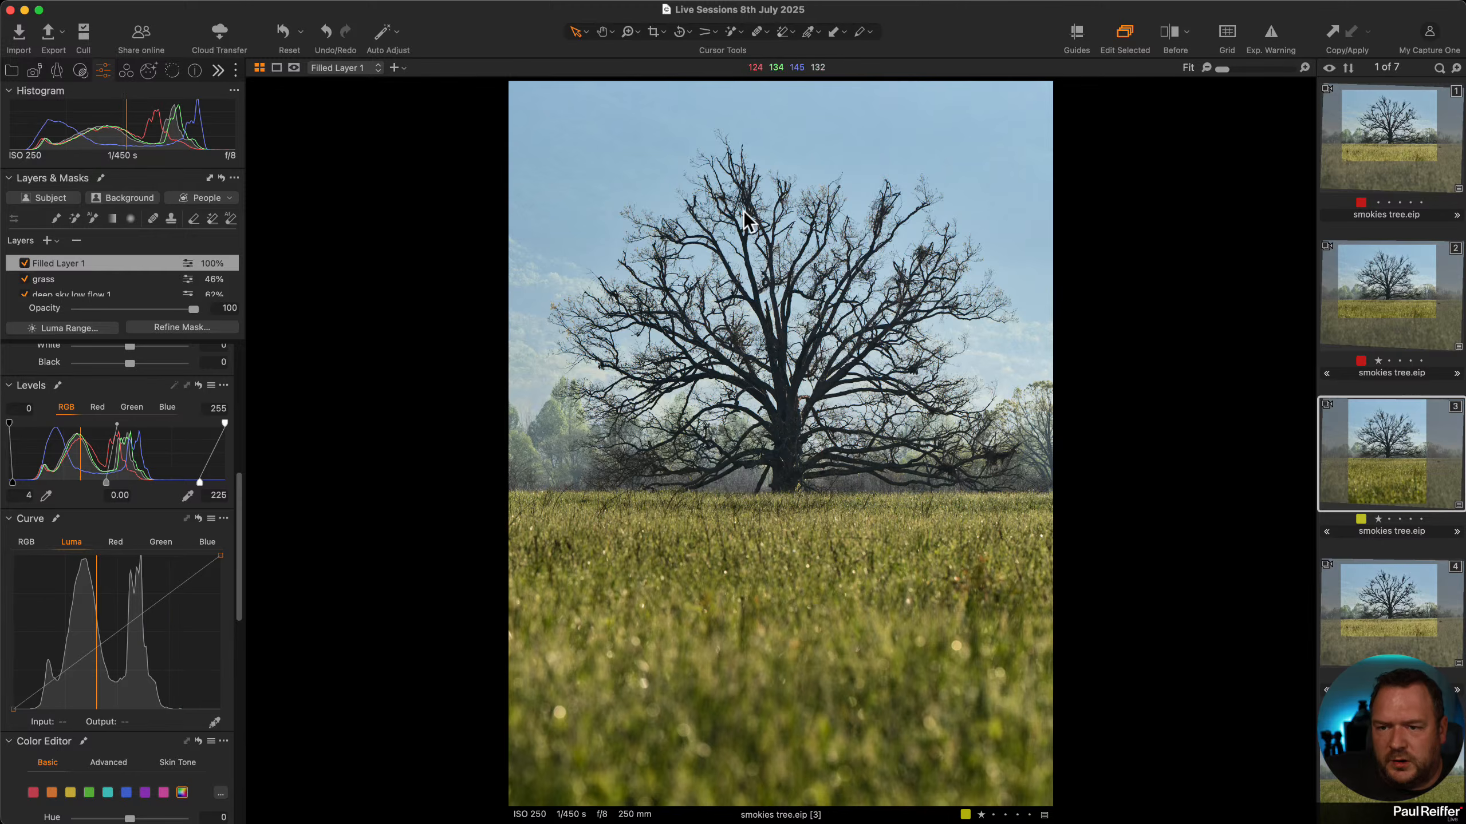
click(653, 32)
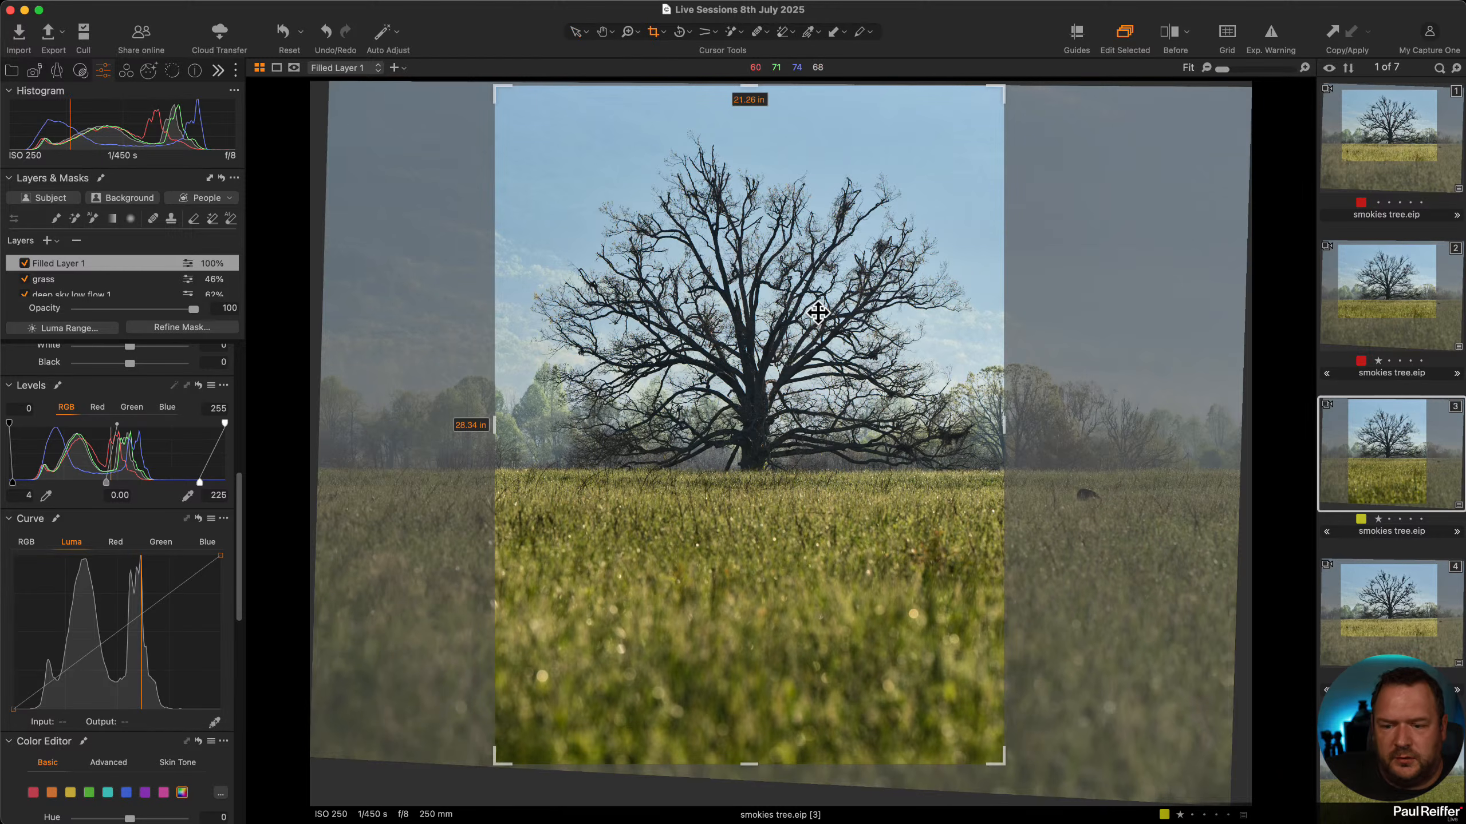
drag(818, 303, 819, 308)
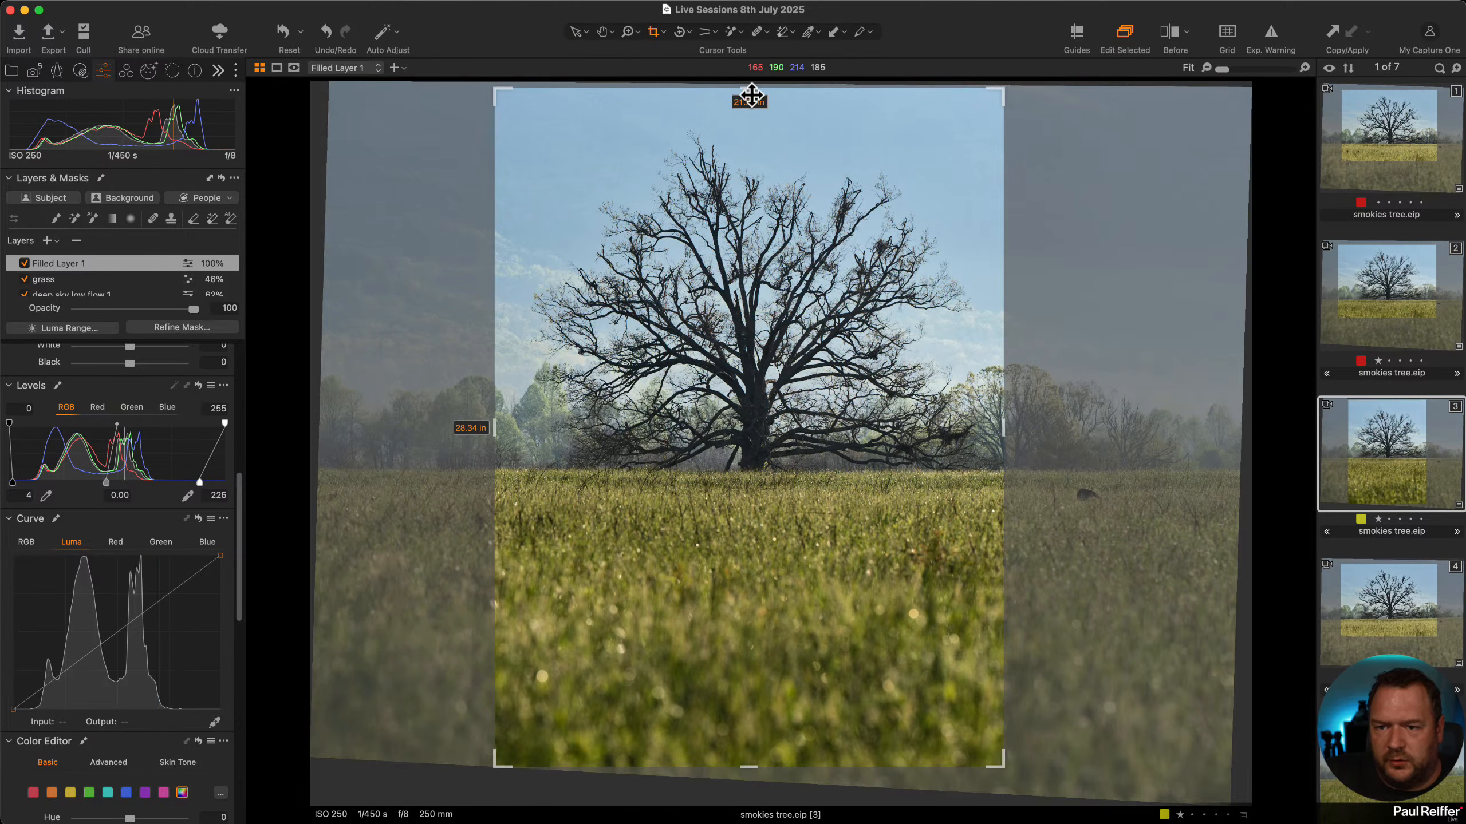
drag(748, 89, 744, 106)
click(575, 31)
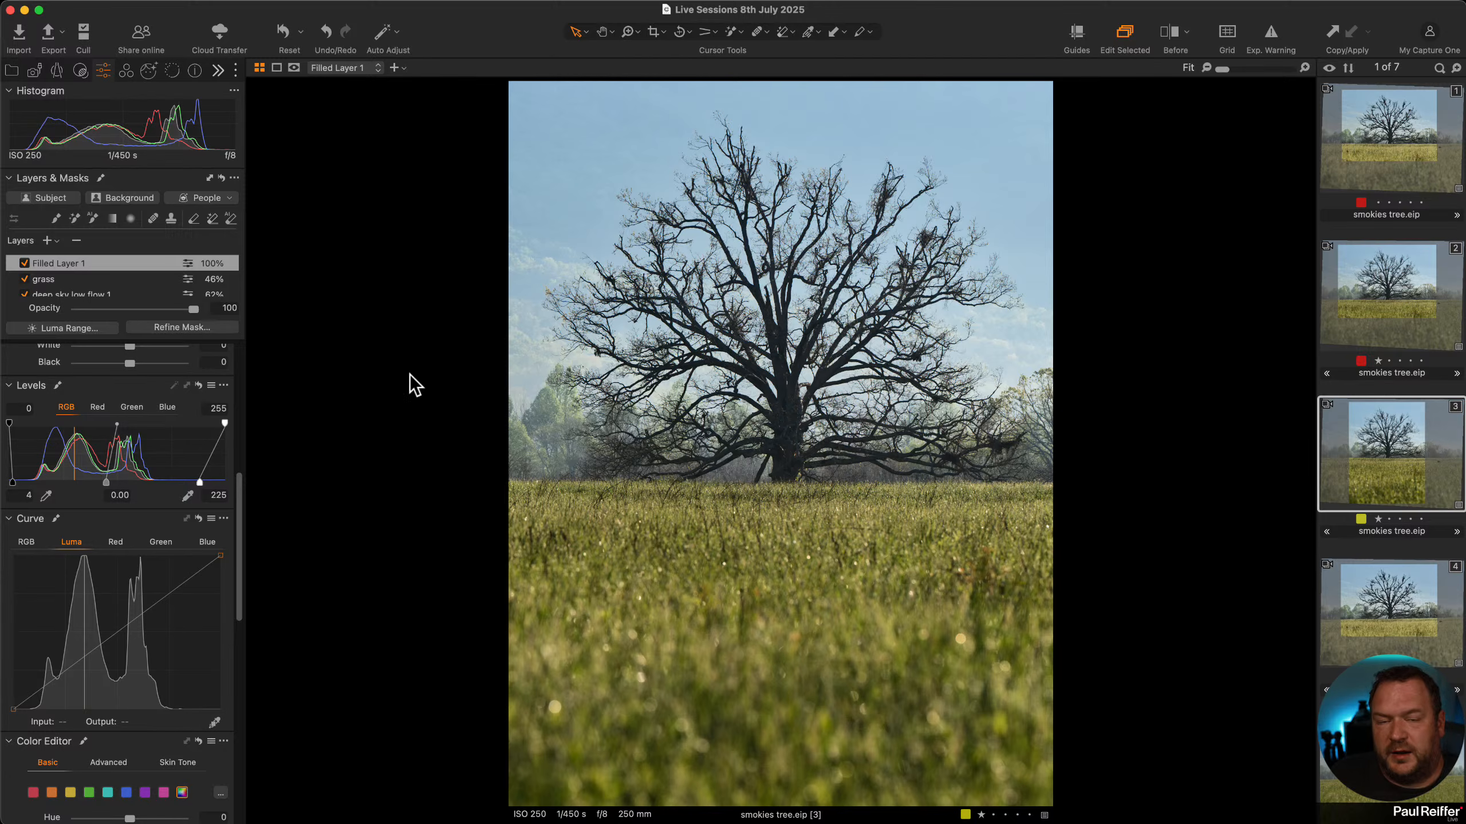
Examine the grass layer's mask as a red overlay and in grayscale, ending with mask visibility set to Never Display Mask.
click(59, 280)
key(m)
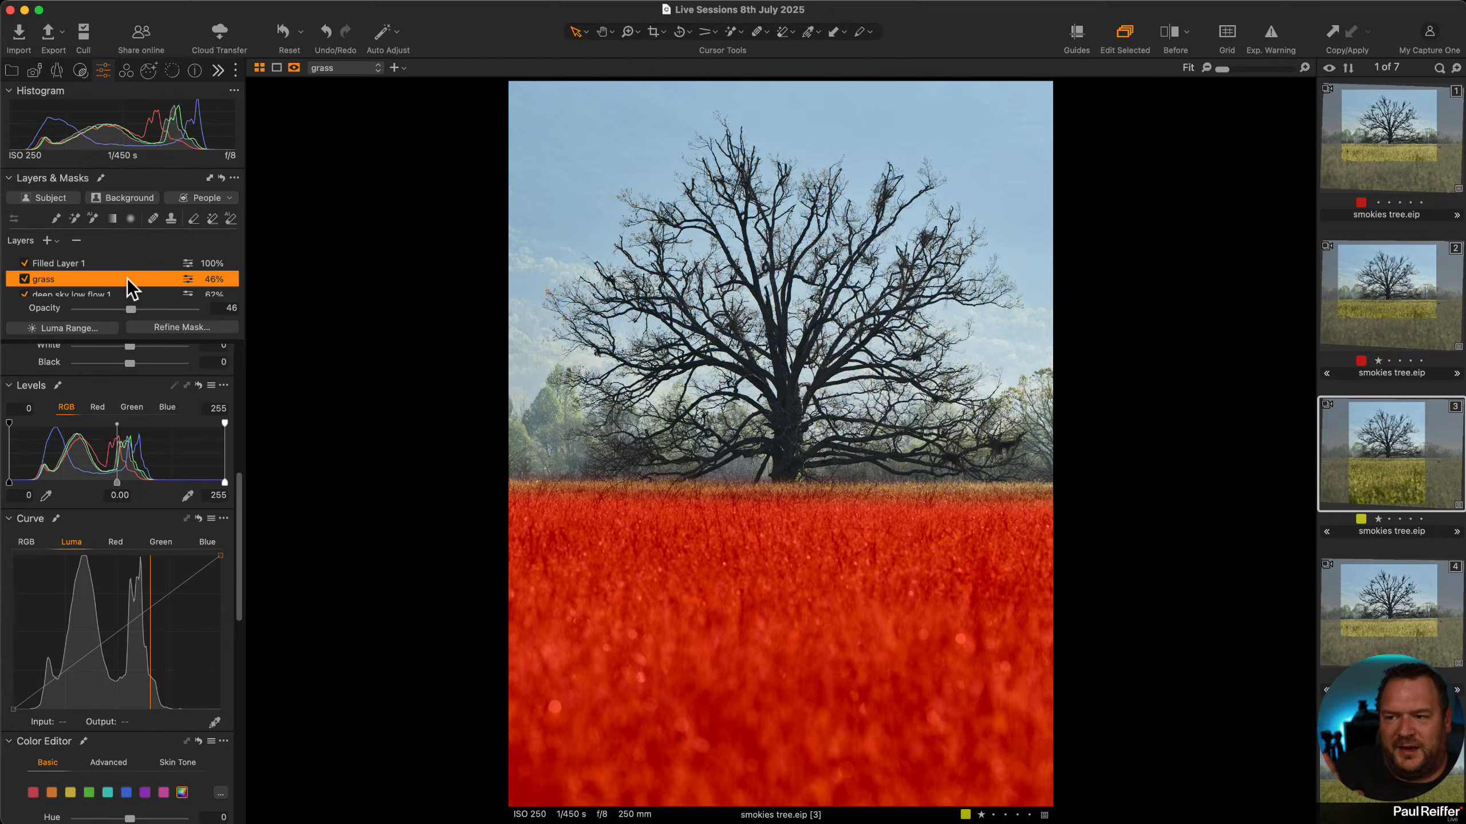
key(alt+m)
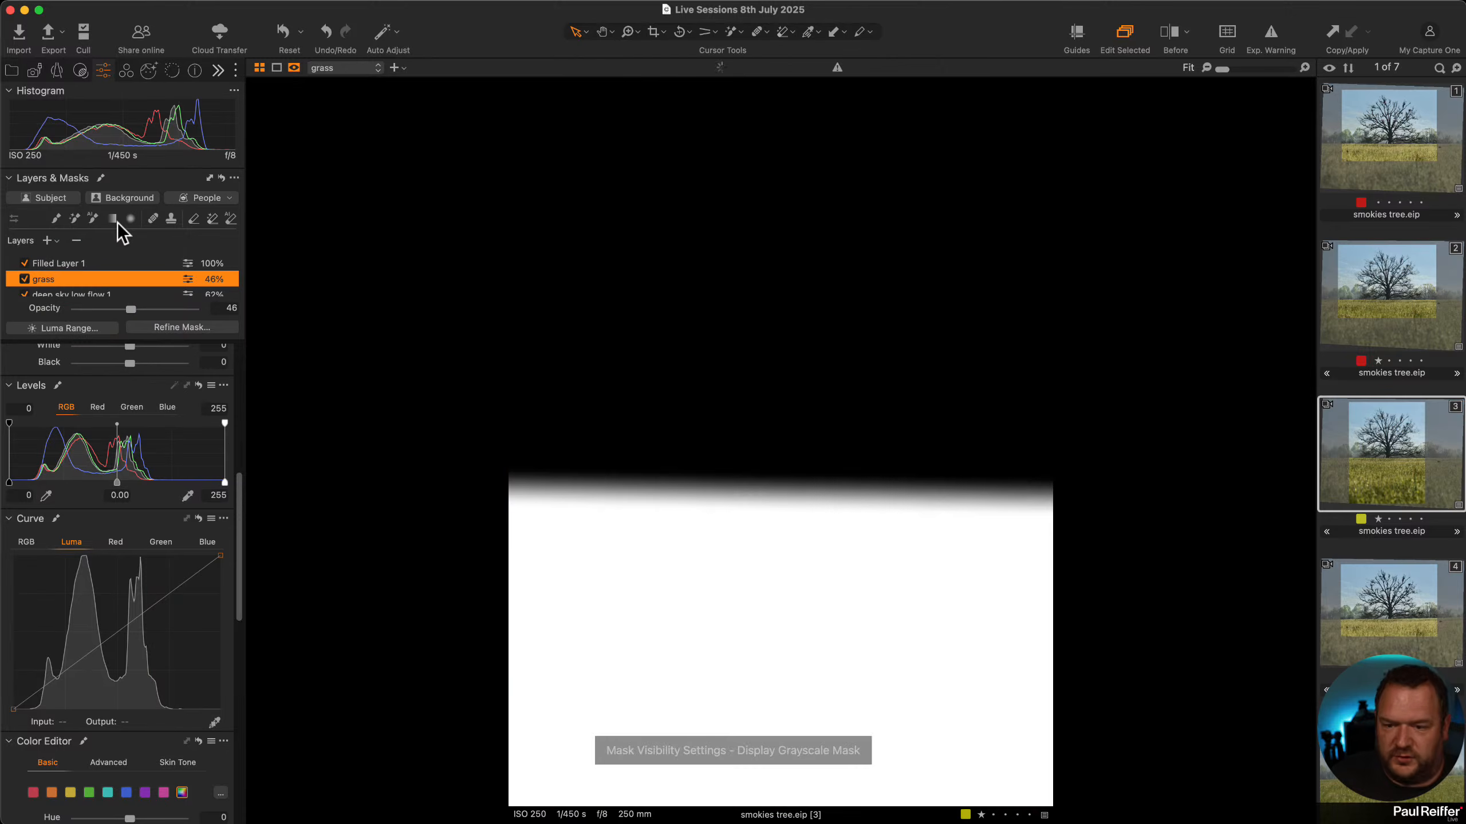
key(alt+m)
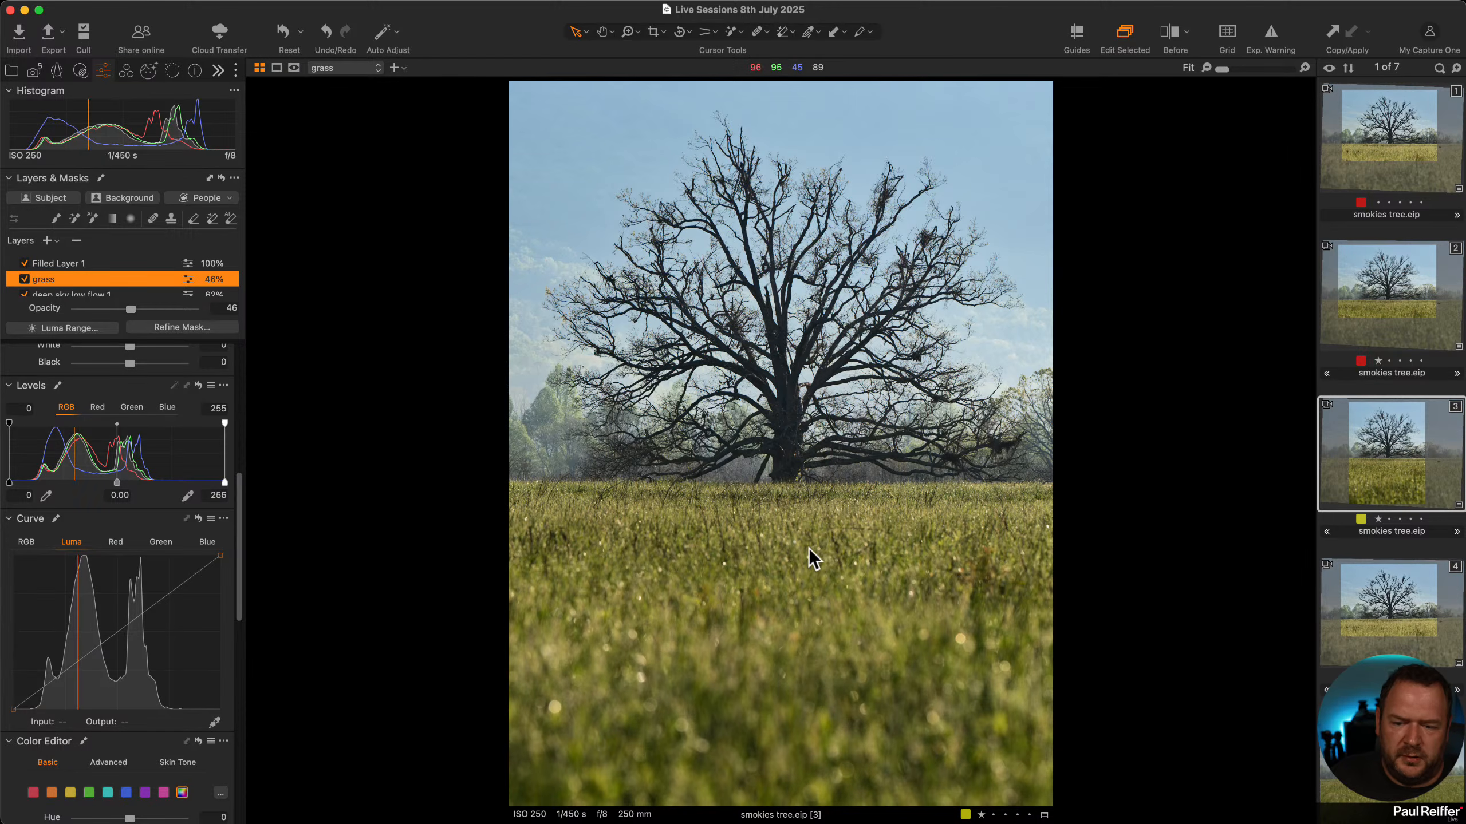
key(alt+m)
key(alt+m)
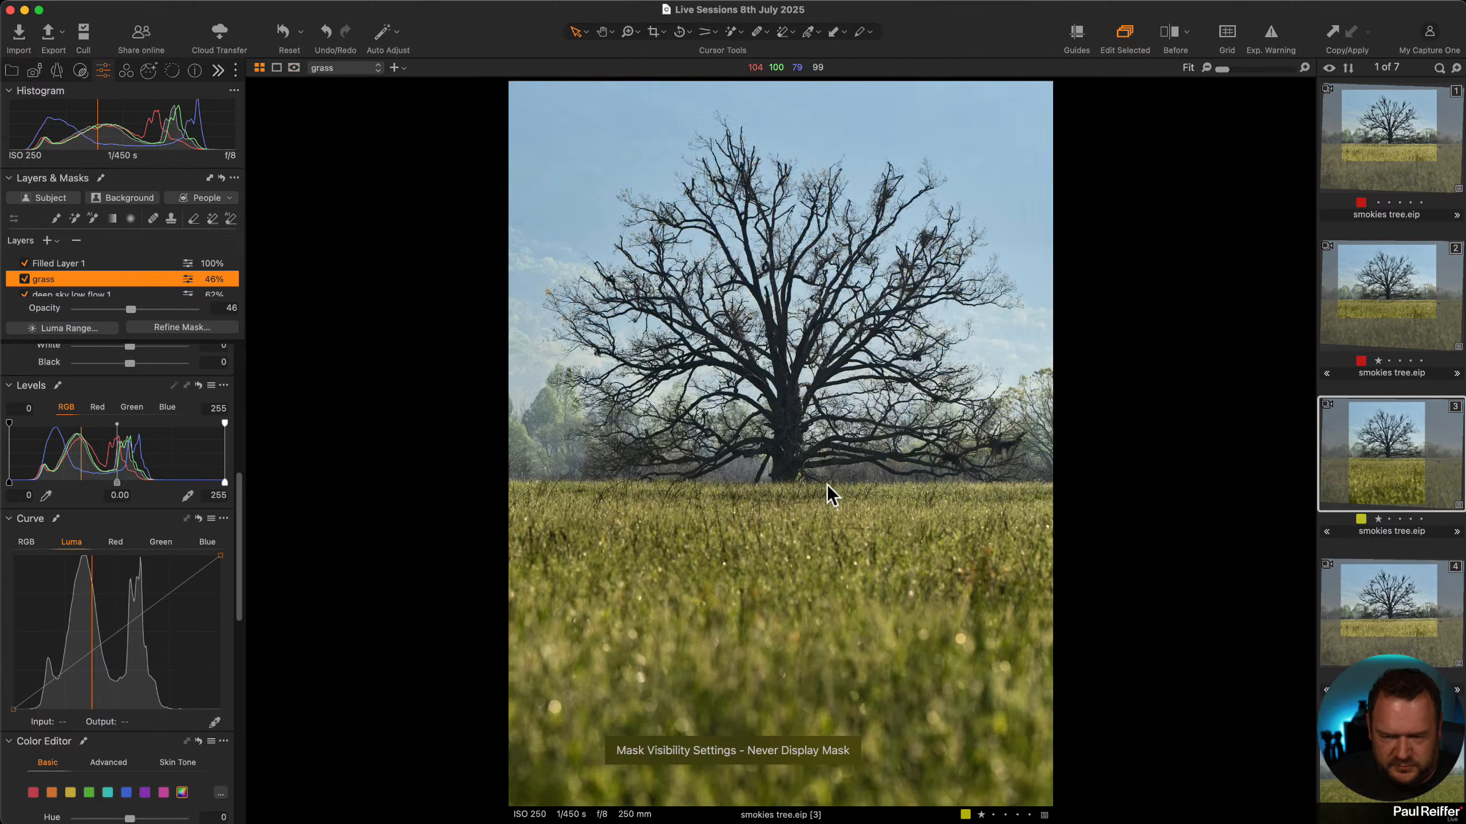
Level the grass layer's linear gradient mask with the horizon in the portrait clone.
click(113, 218)
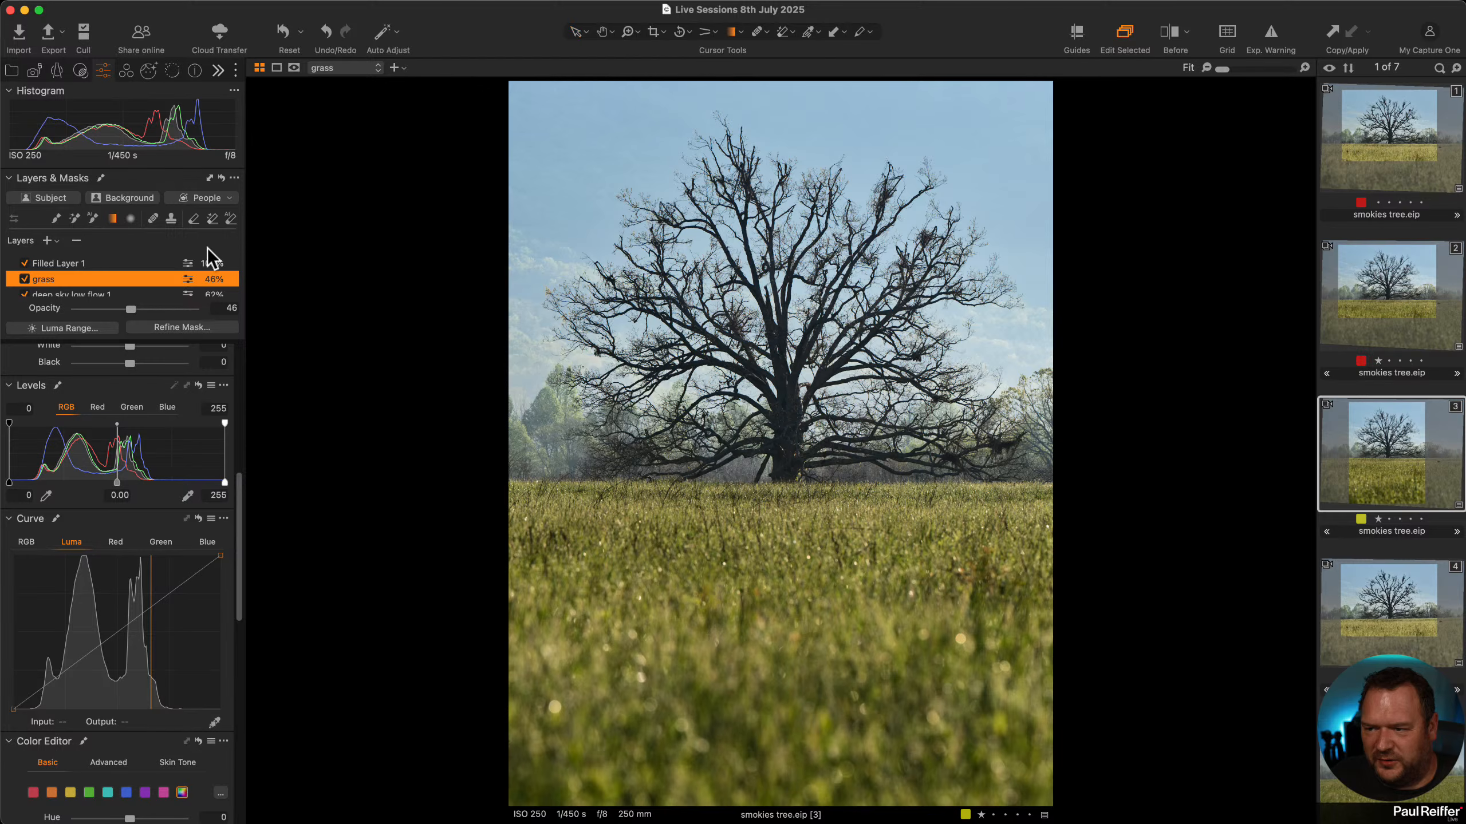
drag(761, 511, 761, 470)
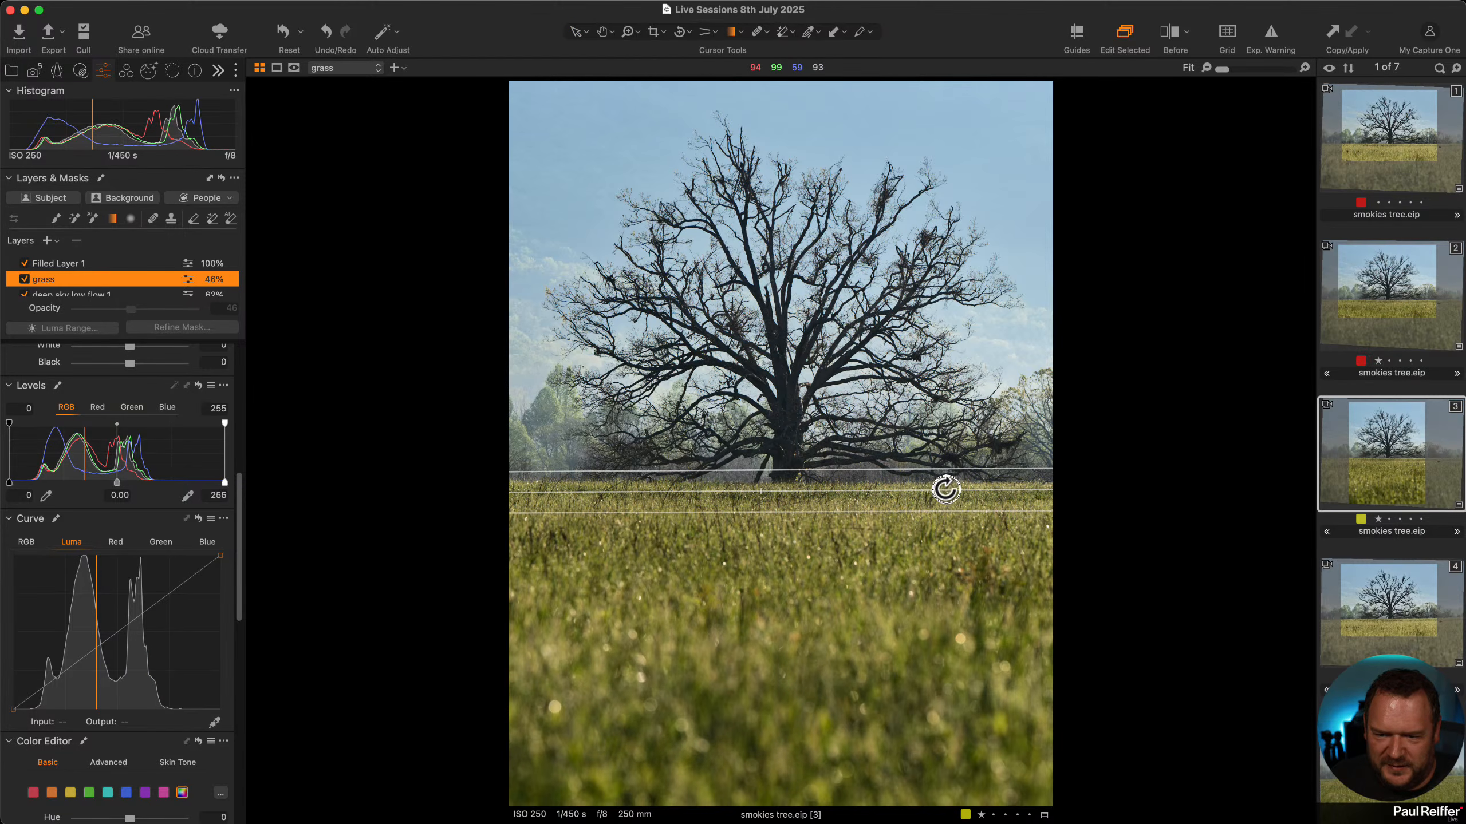
Rotate the grass layer's linear gradient mask level with the grass edge in the red-tagged, one-star landscape variant.
click(1414, 289)
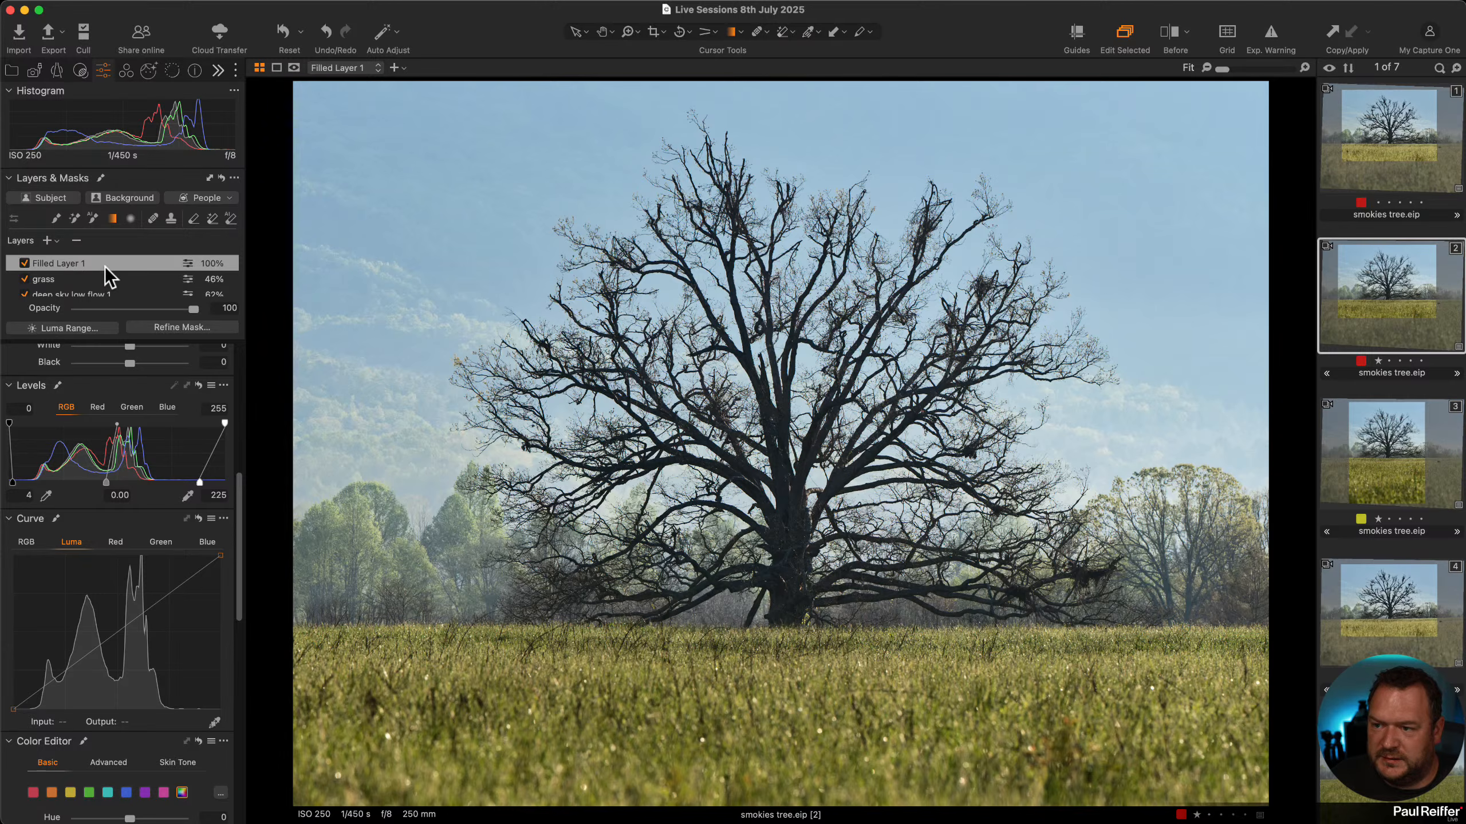
scroll(90, 298, down, 1)
click(67, 260)
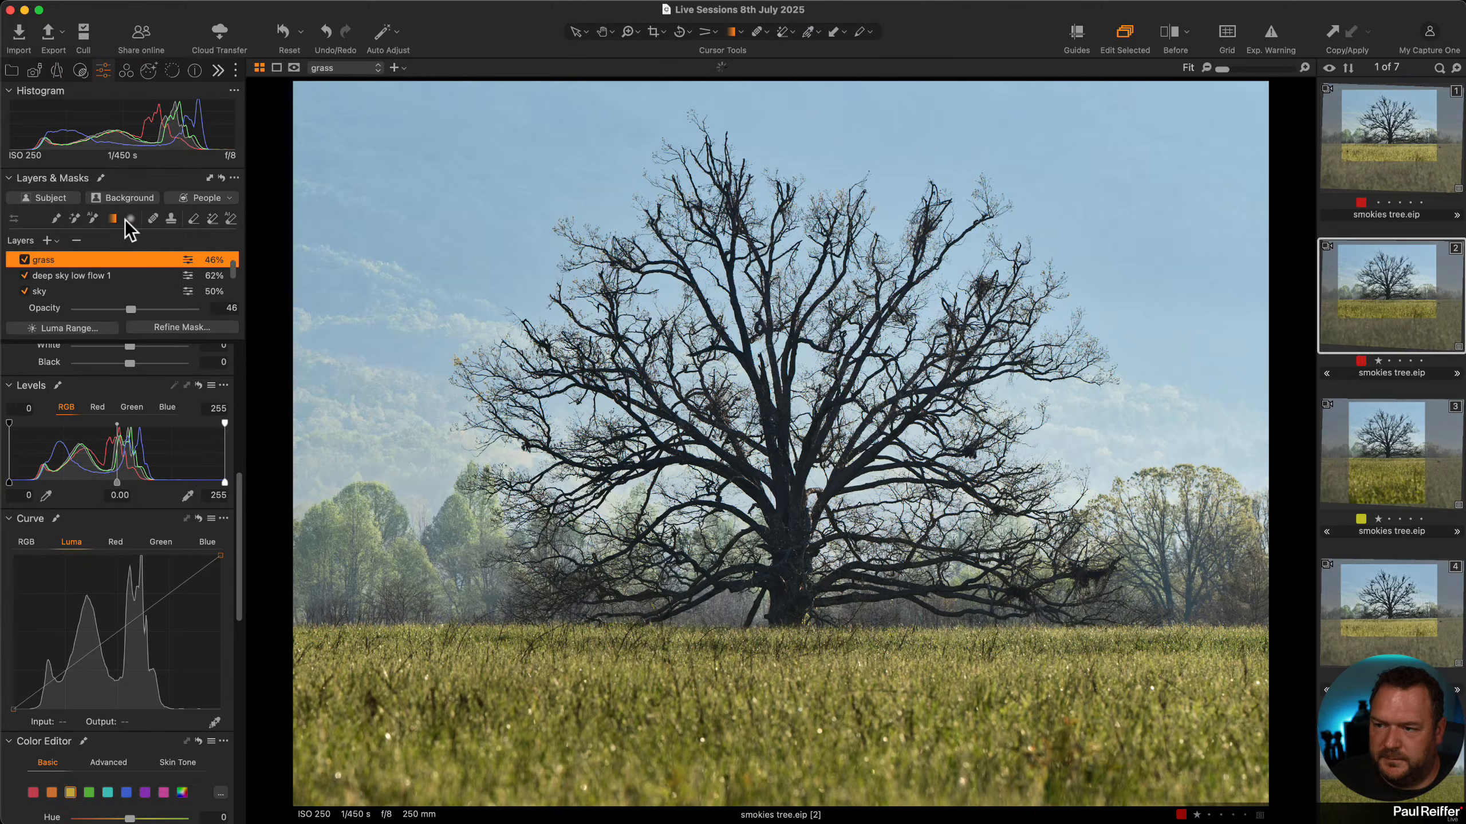
click(111, 221)
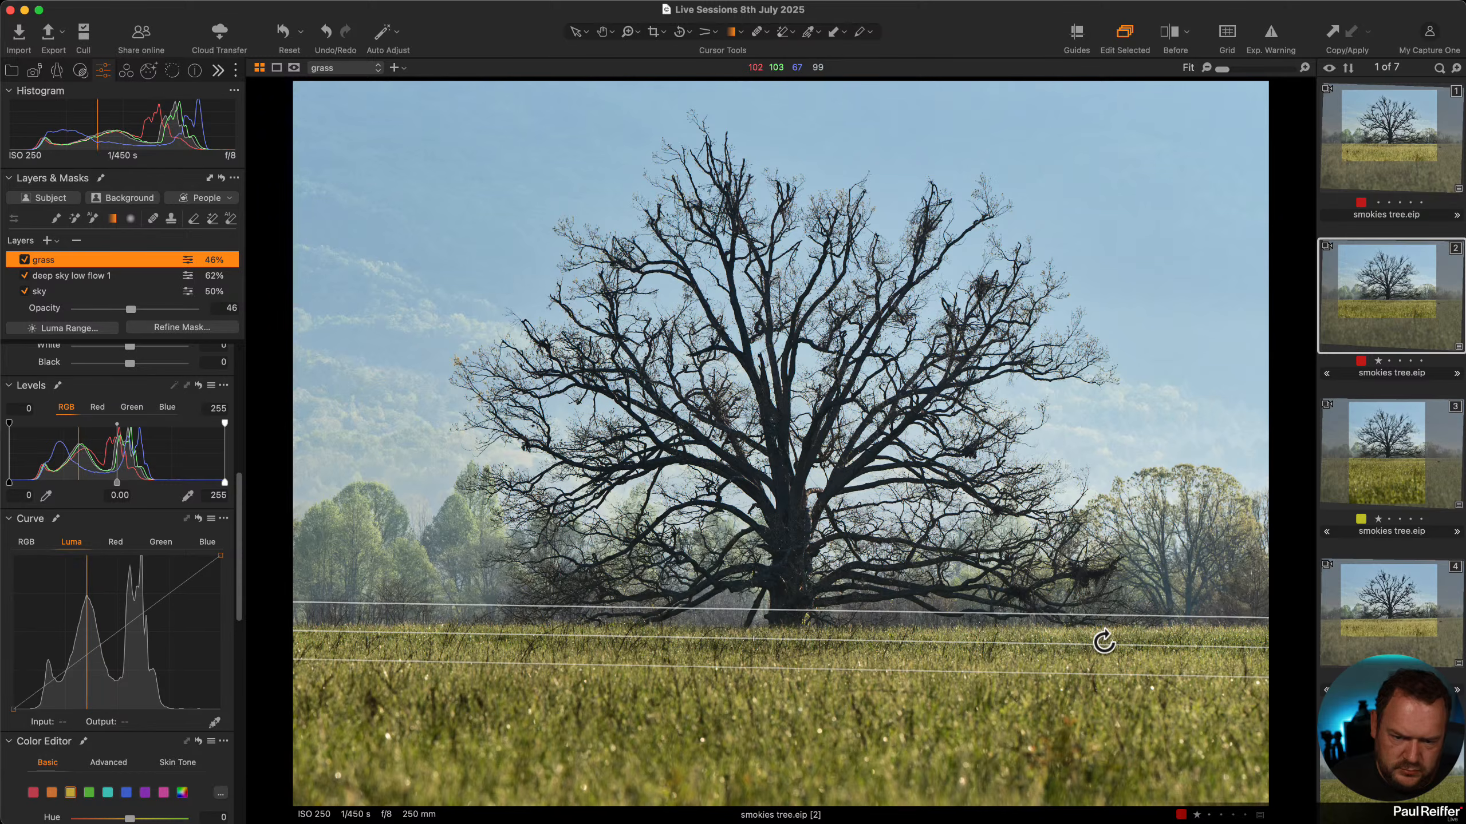
drag(1114, 644, 1118, 642)
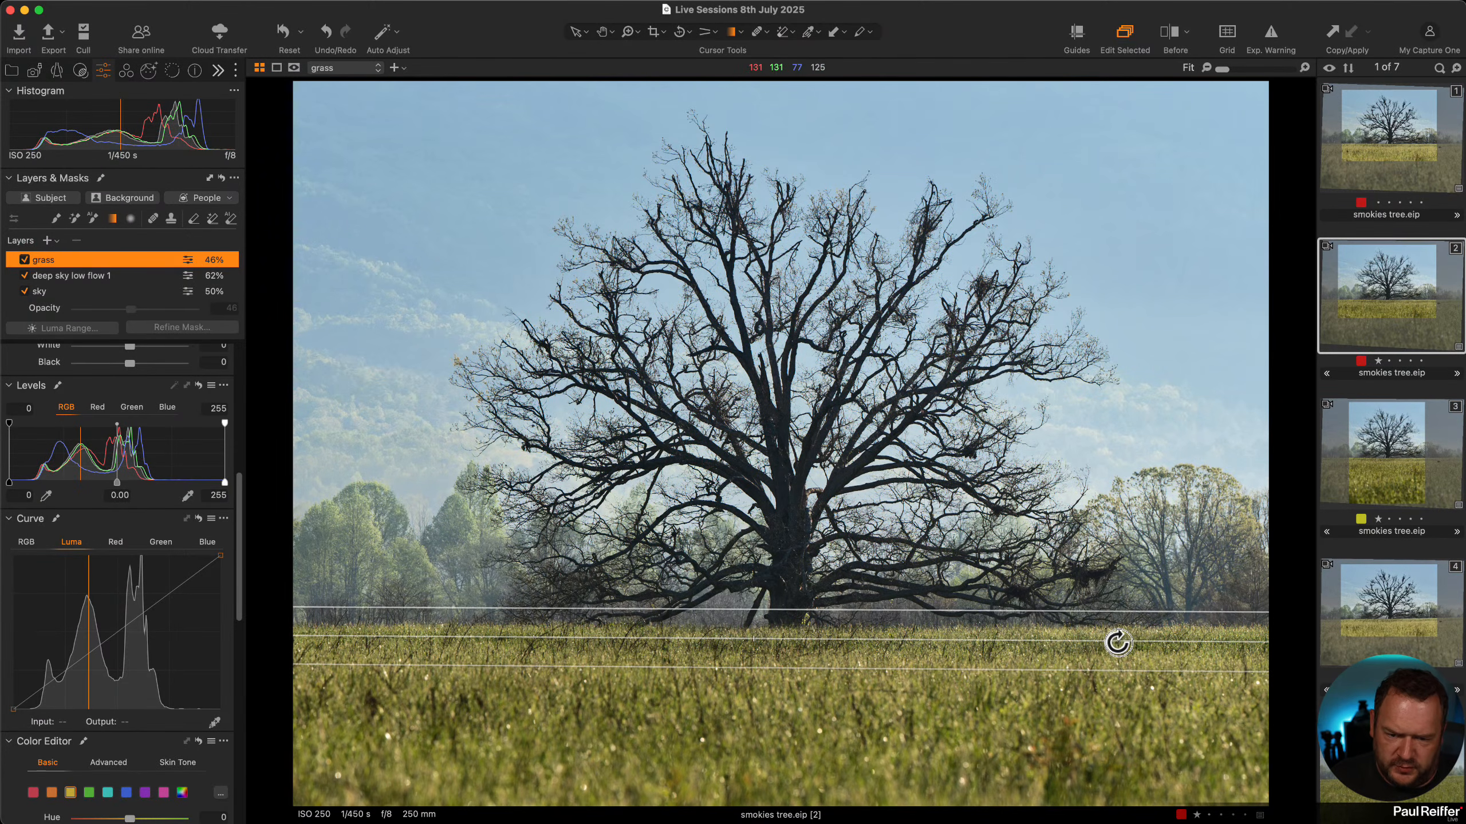
click(576, 31)
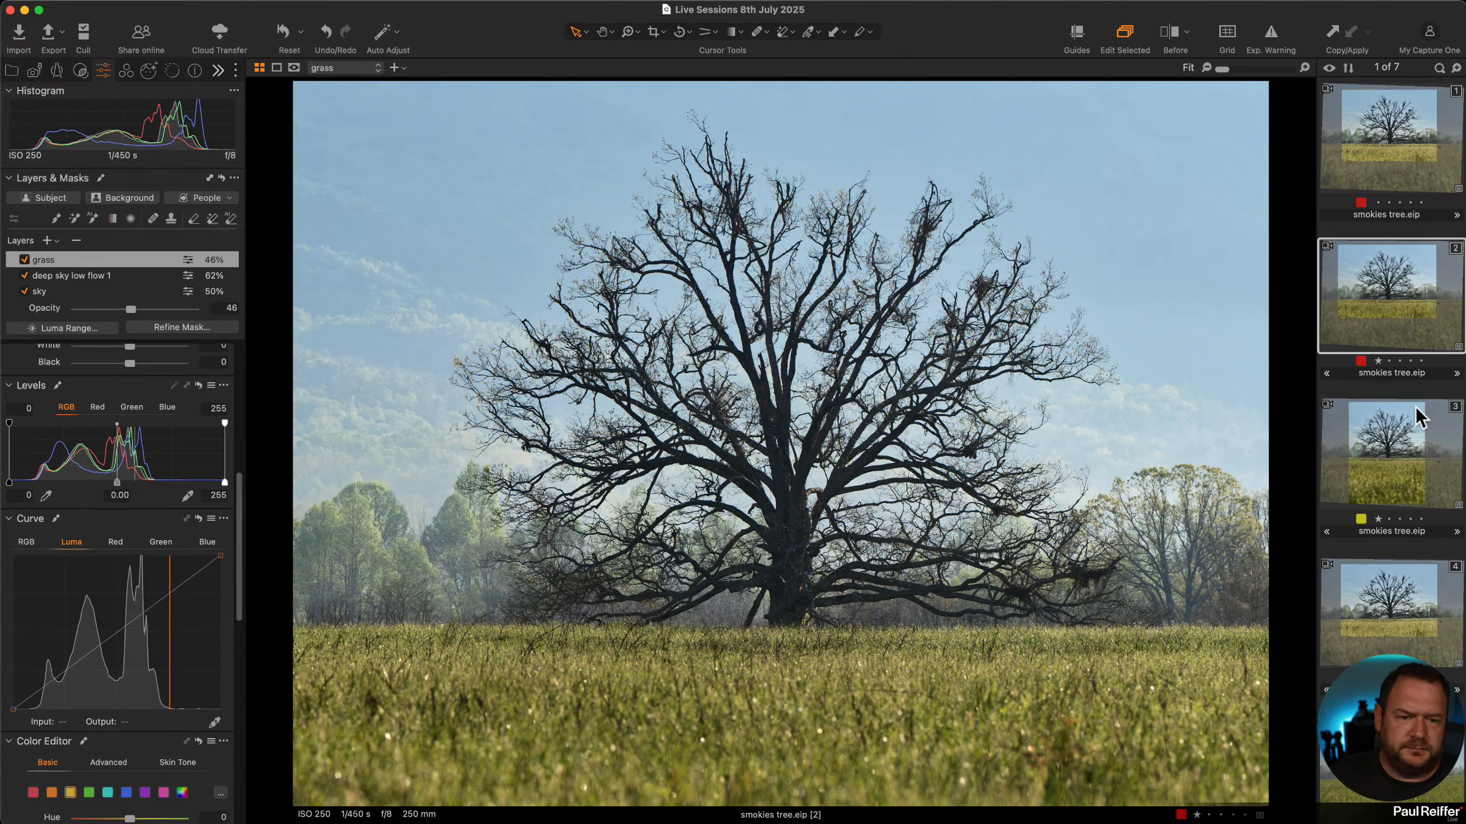
Set the vignetting amount of the yellow-tagged portrait clone to -0.78.
click(1419, 417)
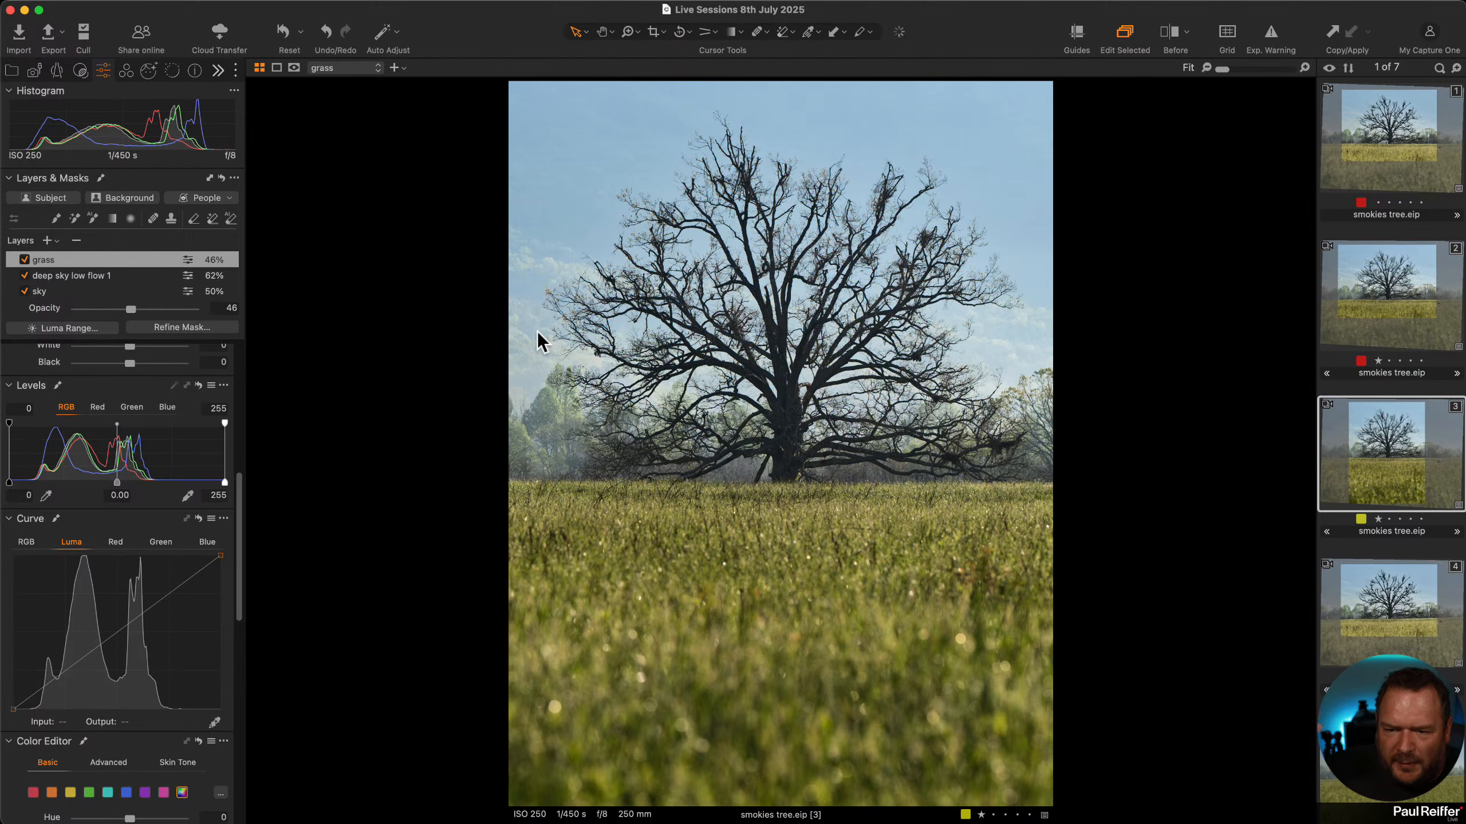
scroll(95, 462, down, 10)
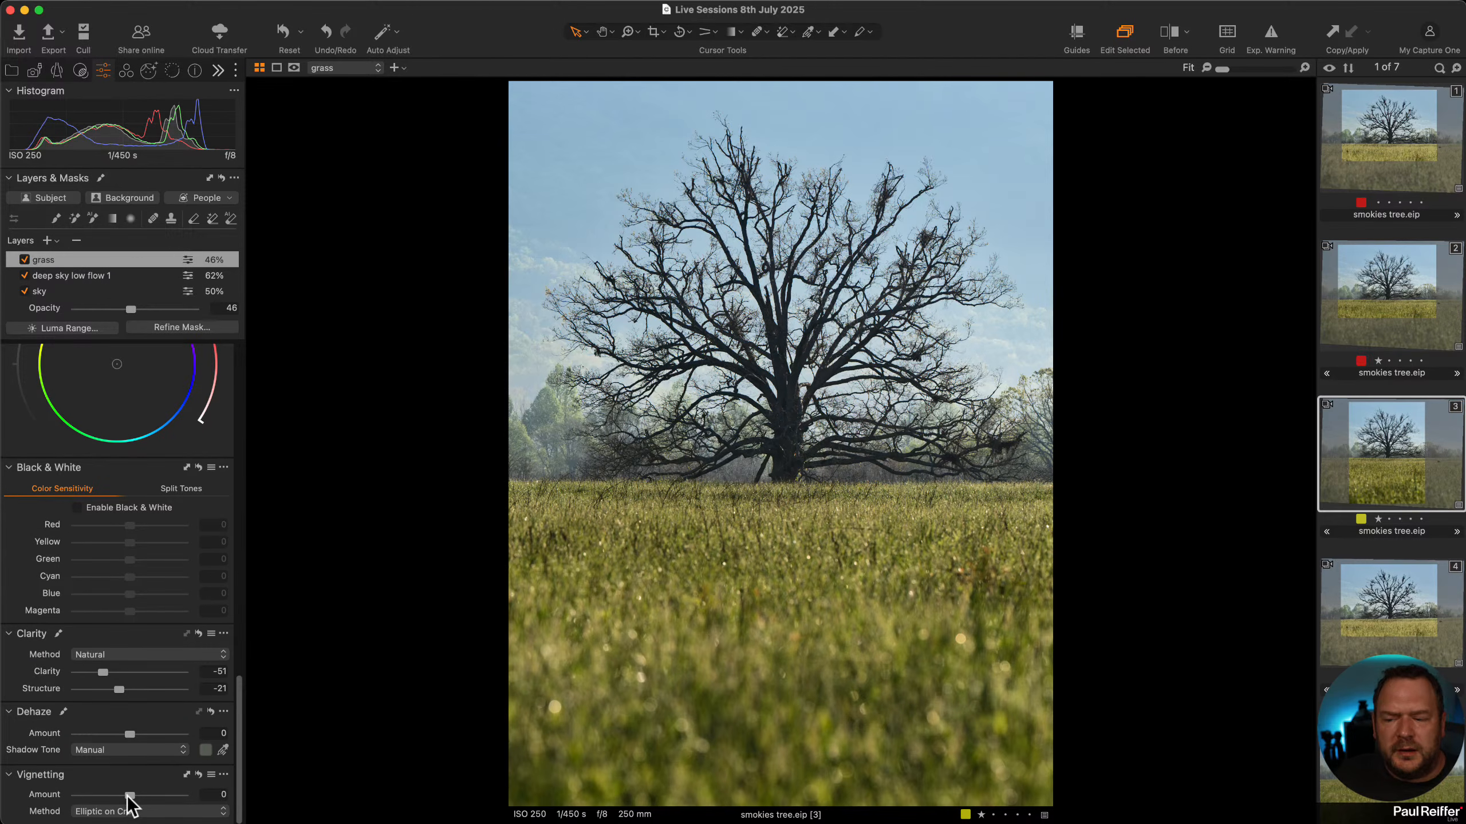
drag(129, 796, 120, 795)
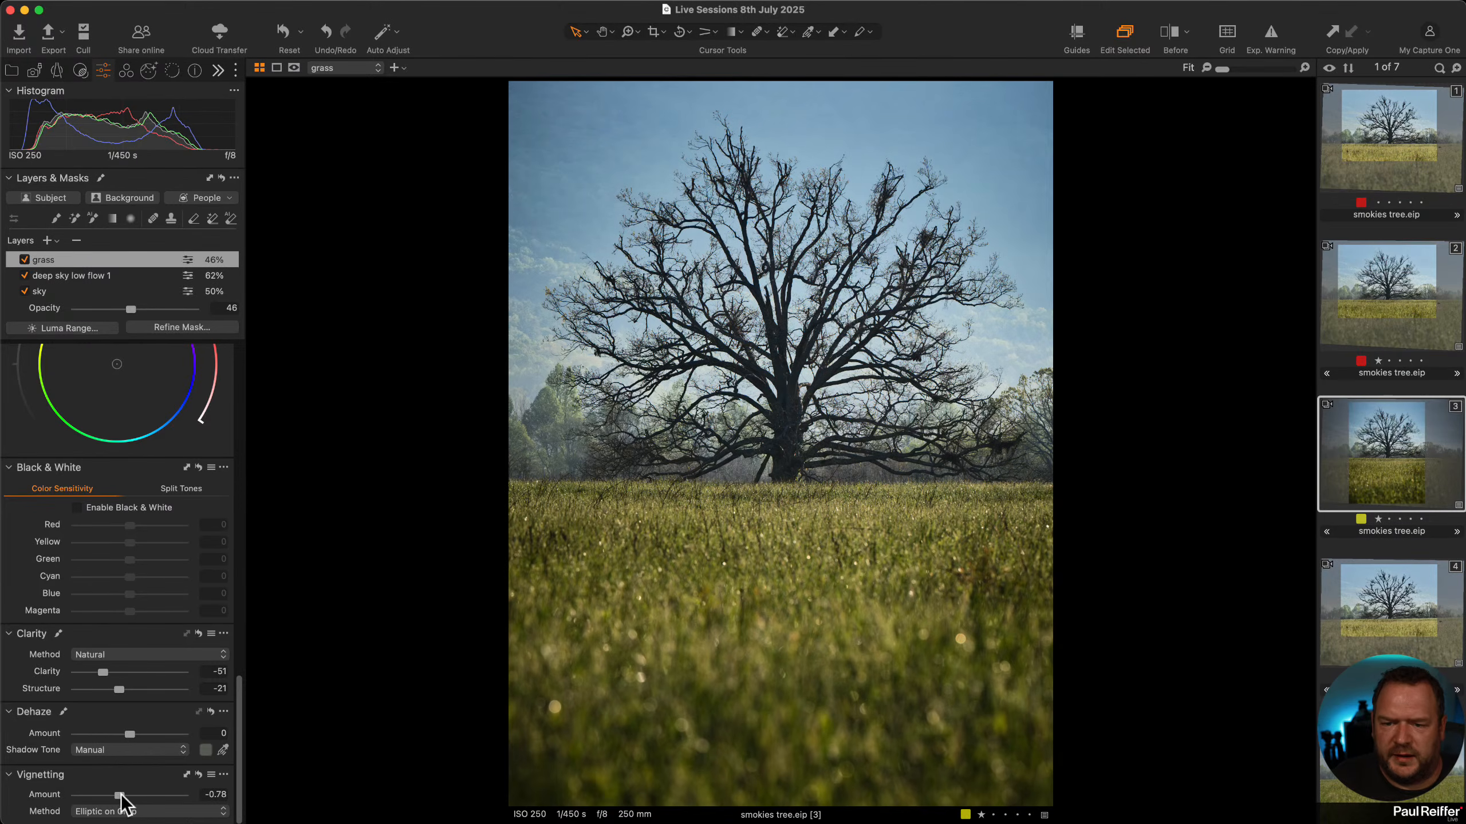
Raise the brightness of Filled Layer 1 to 5 in the portrait clone.
scroll(166, 491, up, 10)
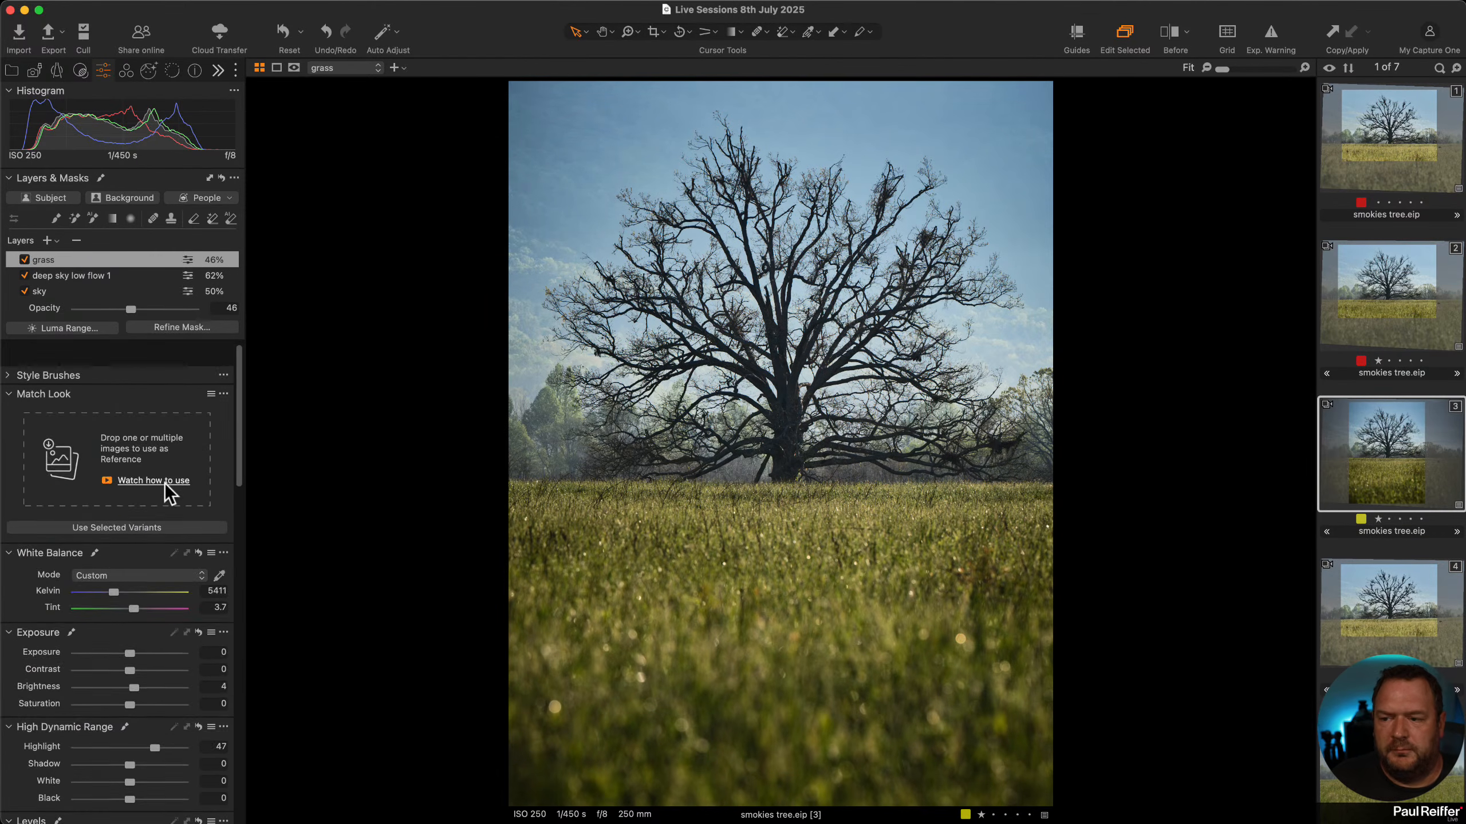
scroll(83, 283, up, 1)
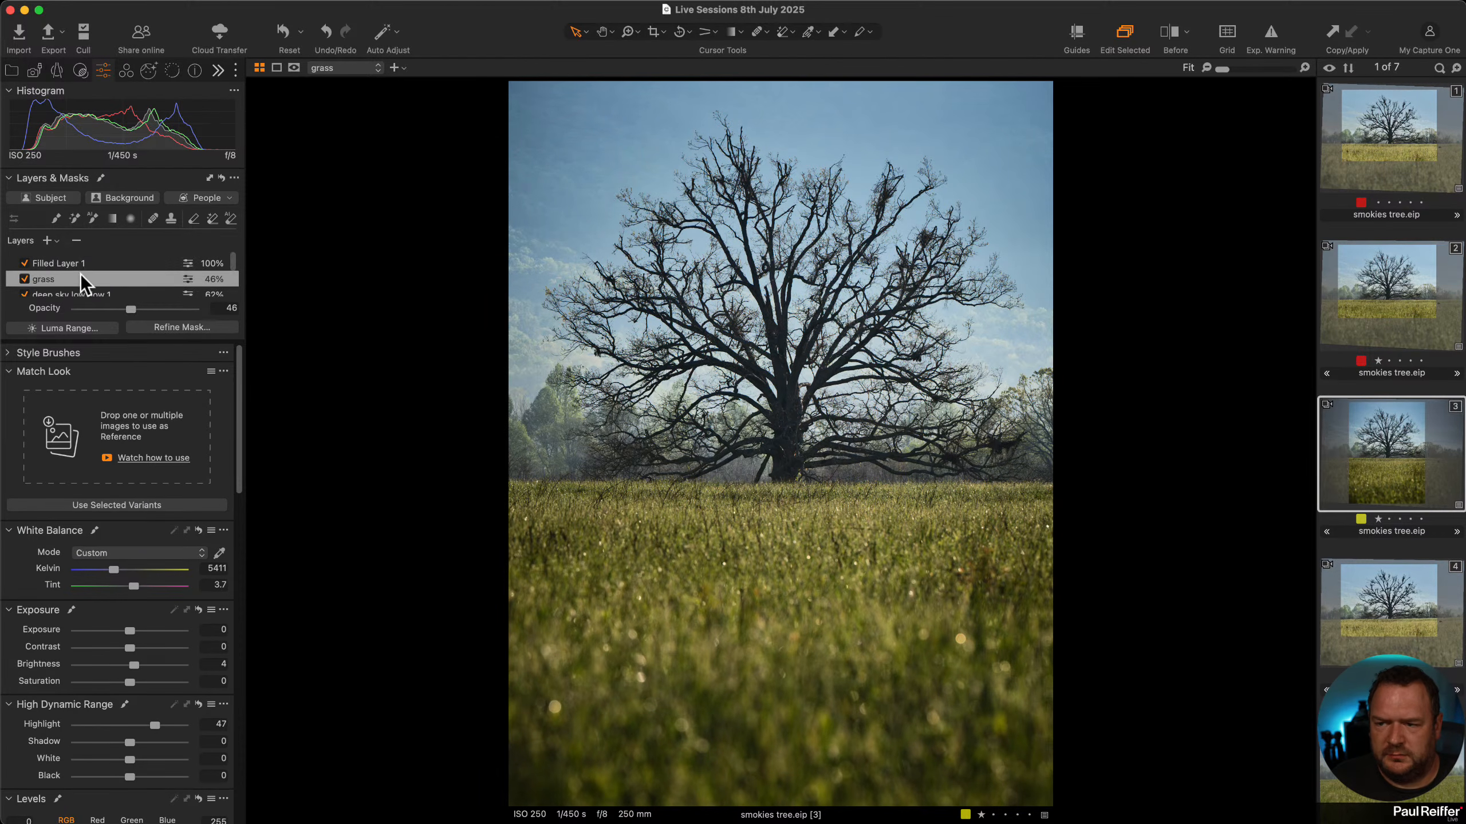
scroll(124, 606, down, 15)
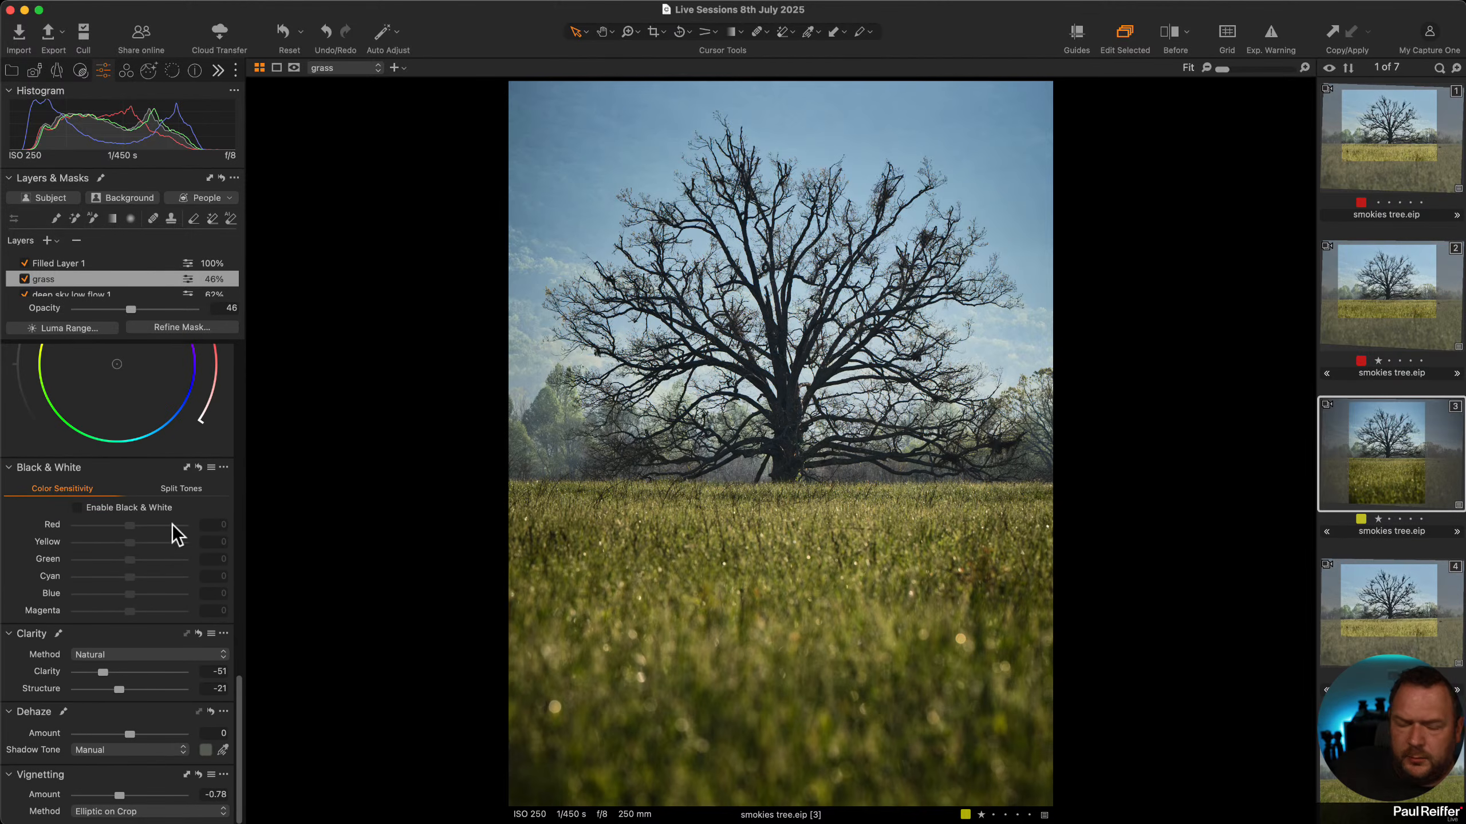
scroll(164, 527, up, 15)
click(91, 265)
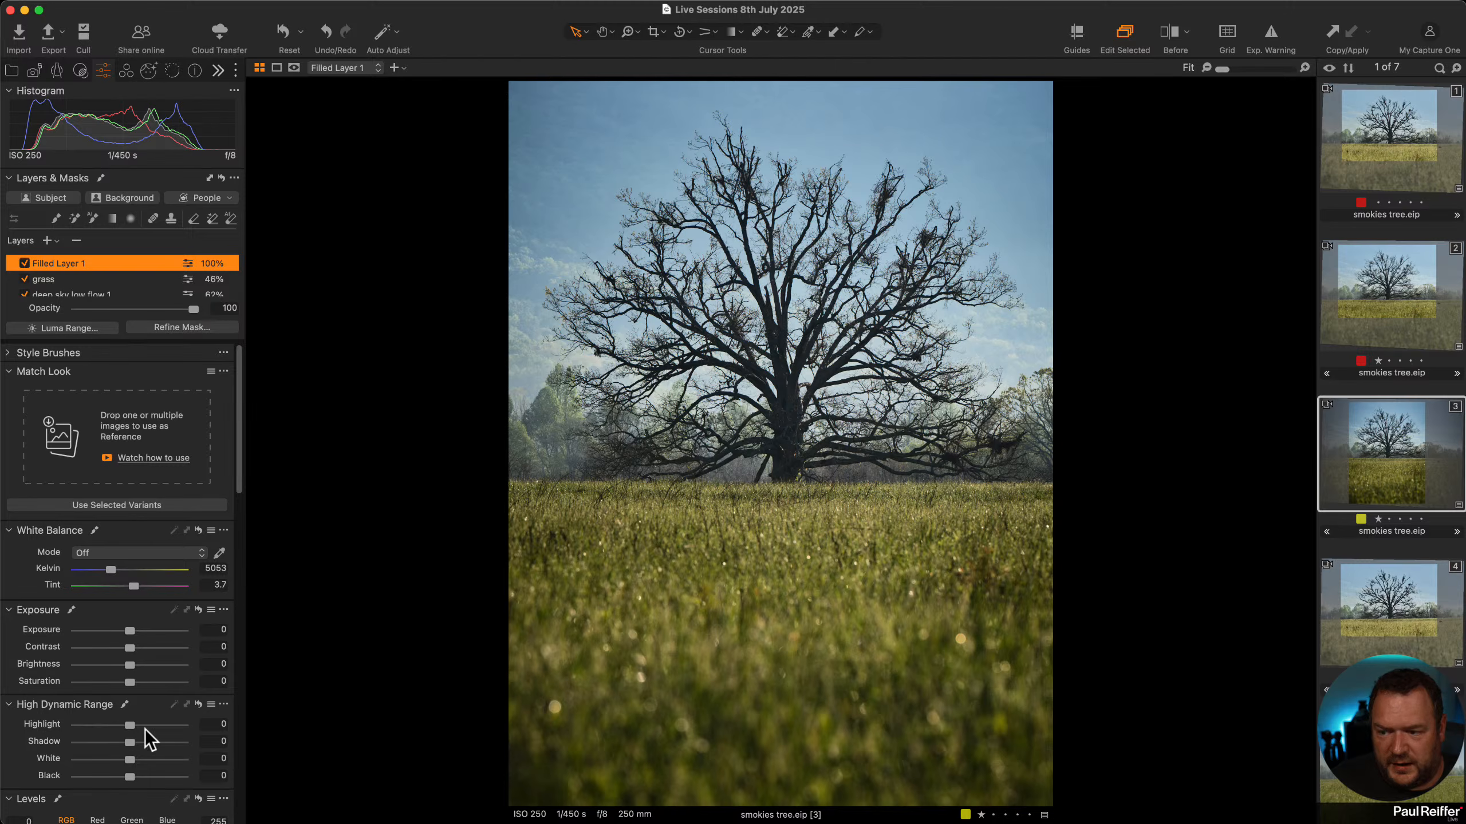
drag(128, 665, 134, 667)
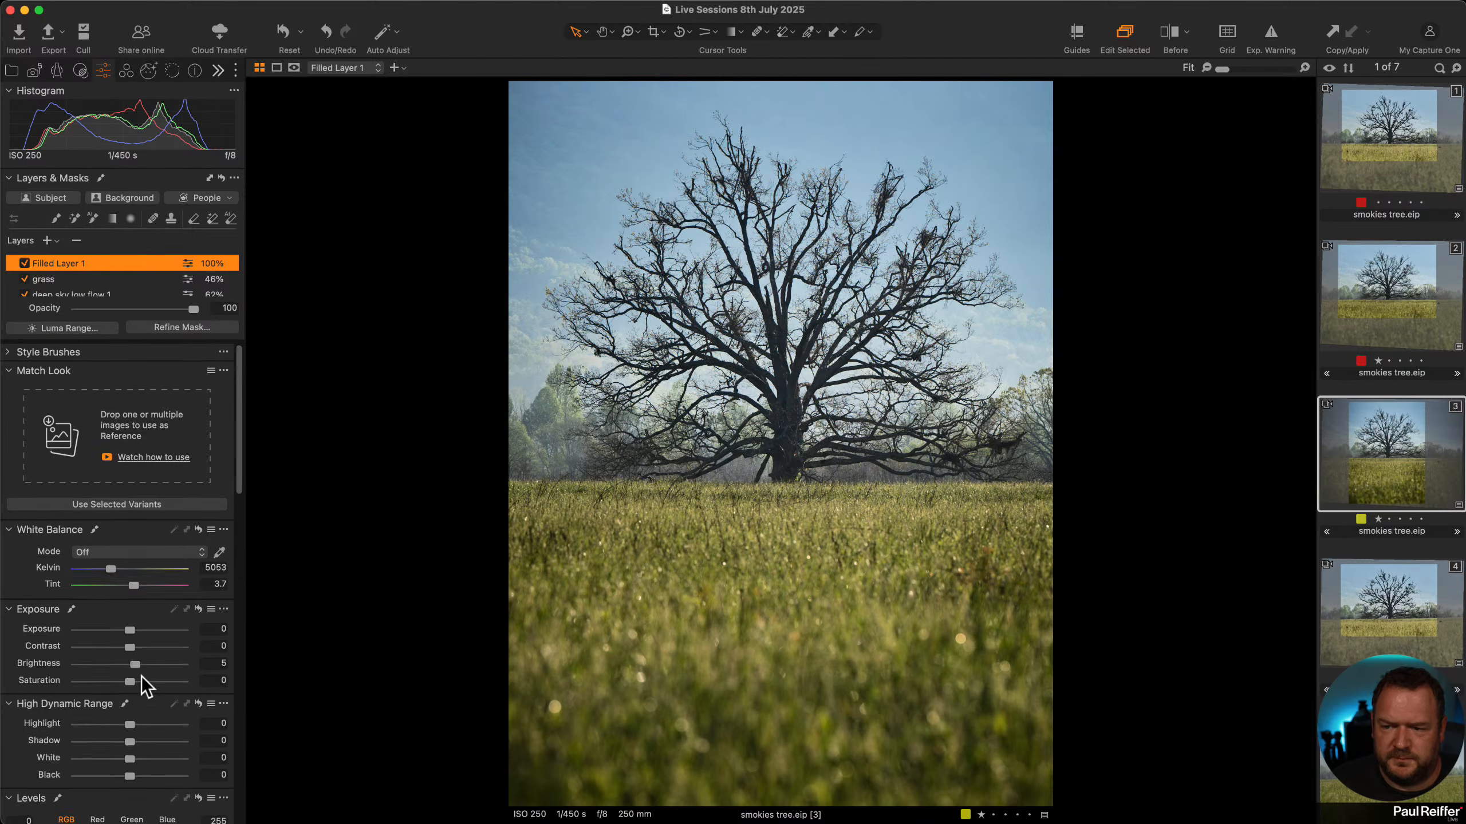
Strengthen the portrait clone's vignetting to -1.04 and compare it with the red-tagged, one-star landscape variant.
scroll(135, 675, down, 10)
drag(118, 800, 109, 795)
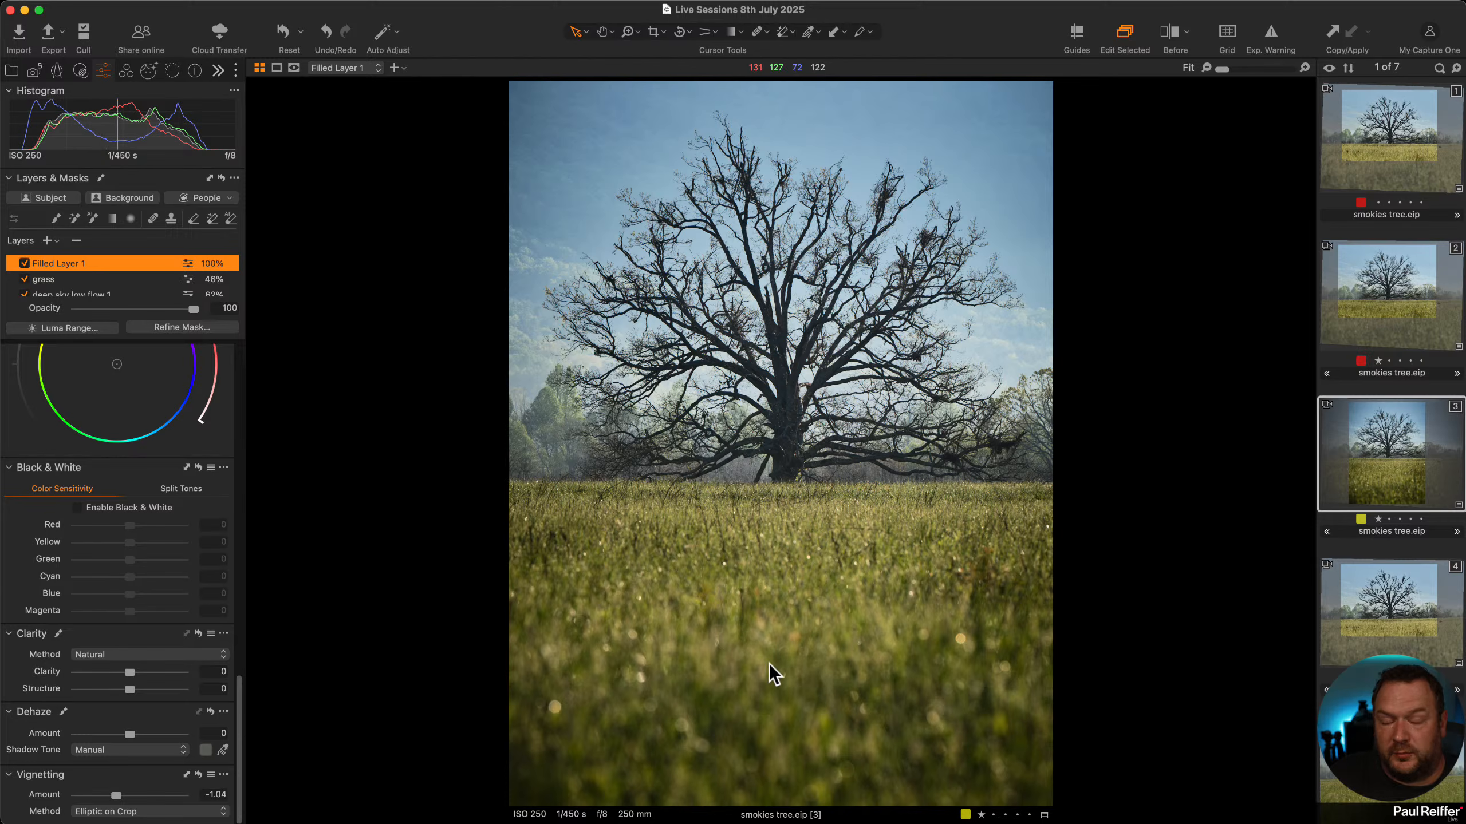
click(1390, 283)
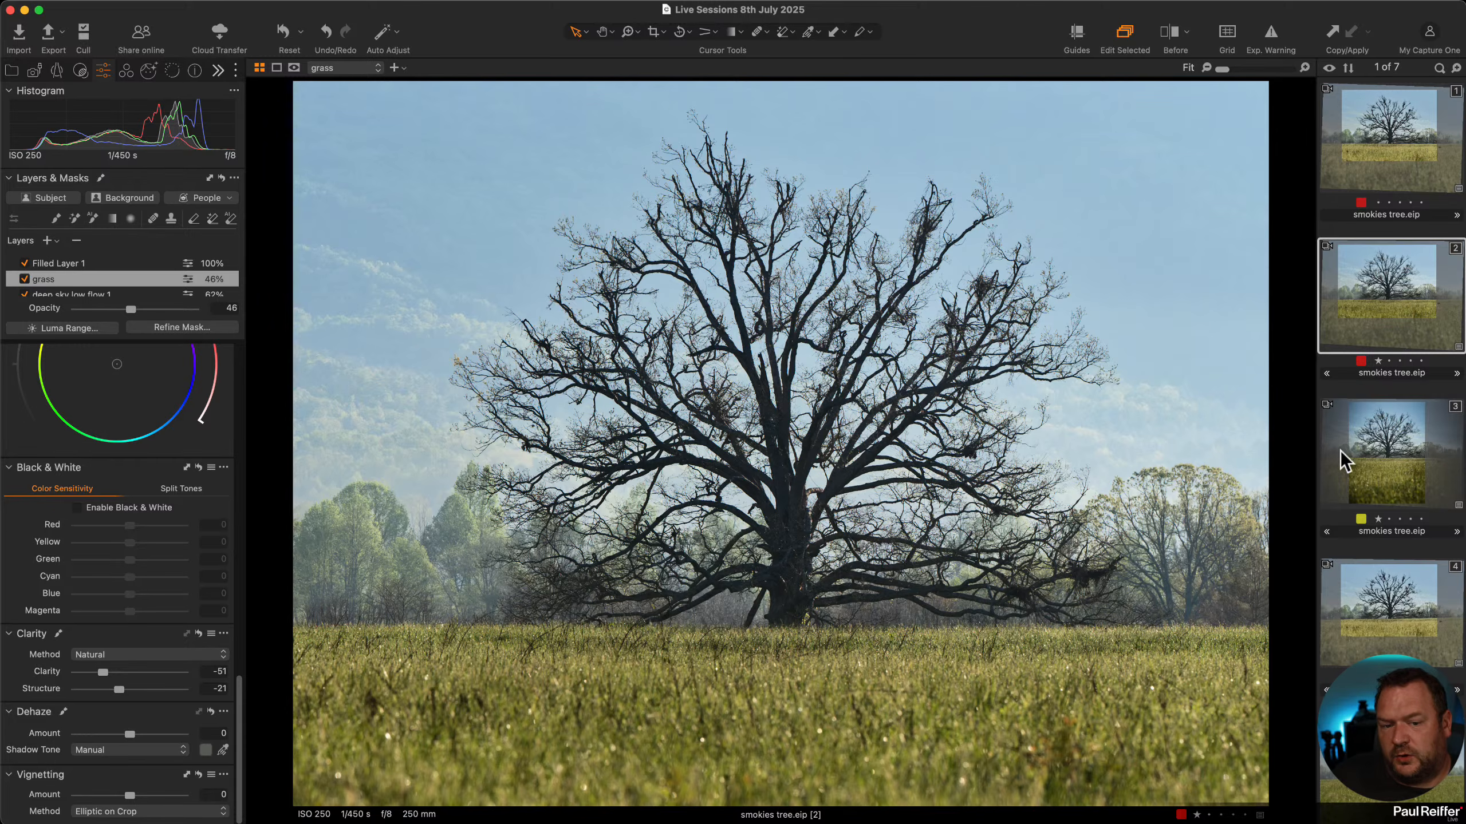
click(1371, 454)
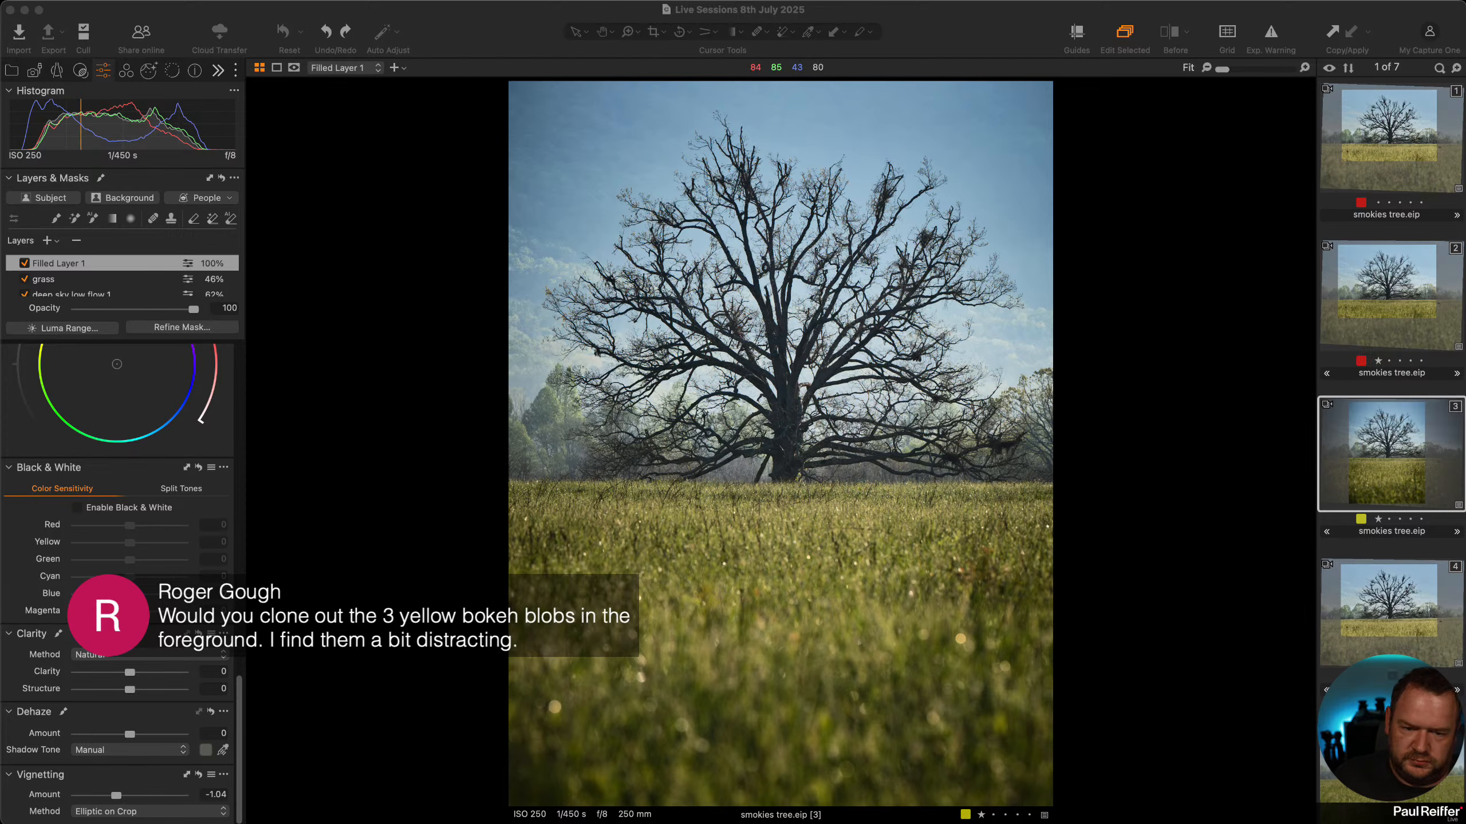
Heal the bright bokeh spot in the lower-left grass using an enlarged Heal brush, and undo the stray extra brush stroke.
click(613, 701)
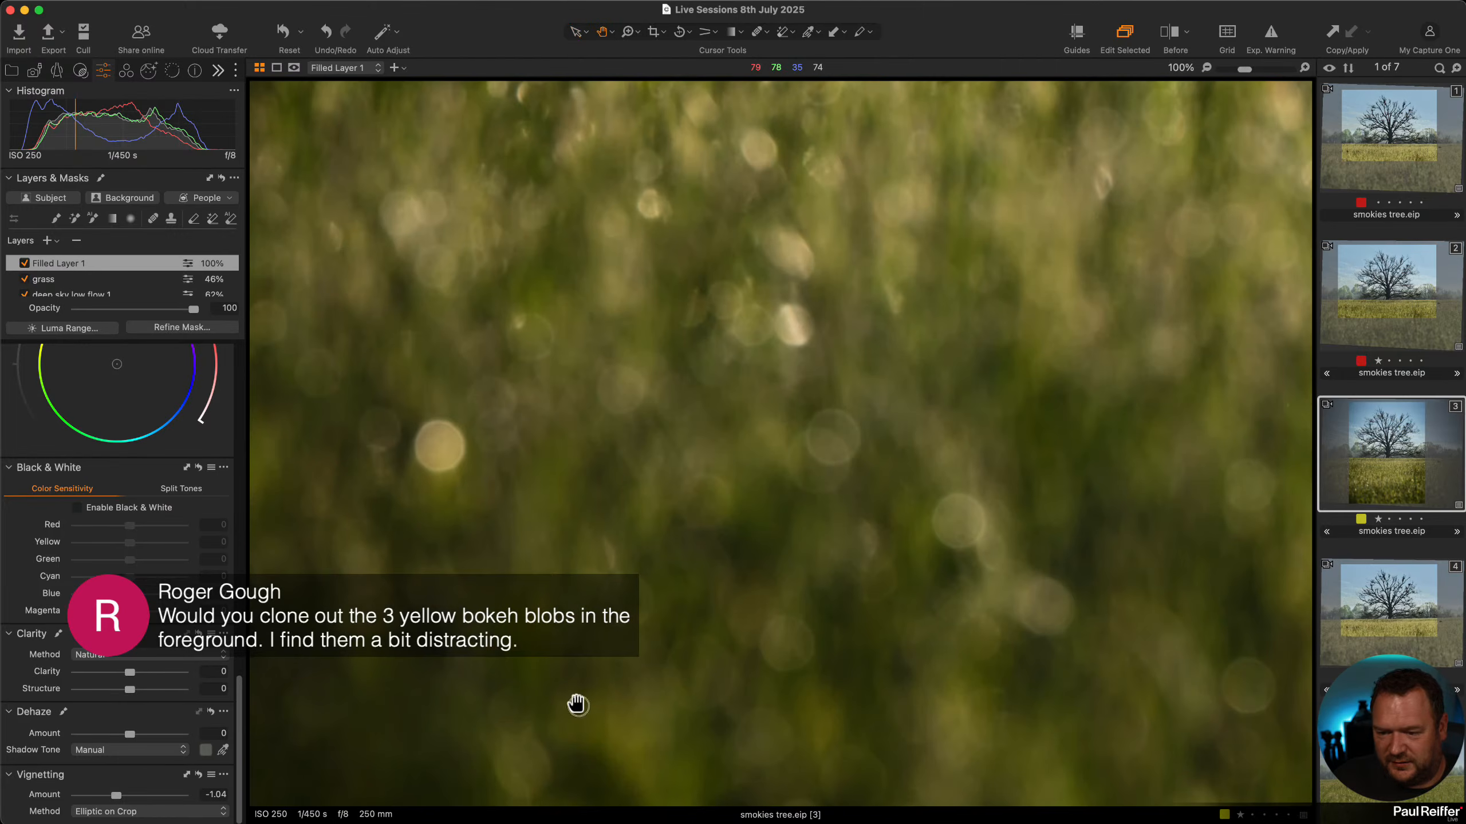
click(572, 709)
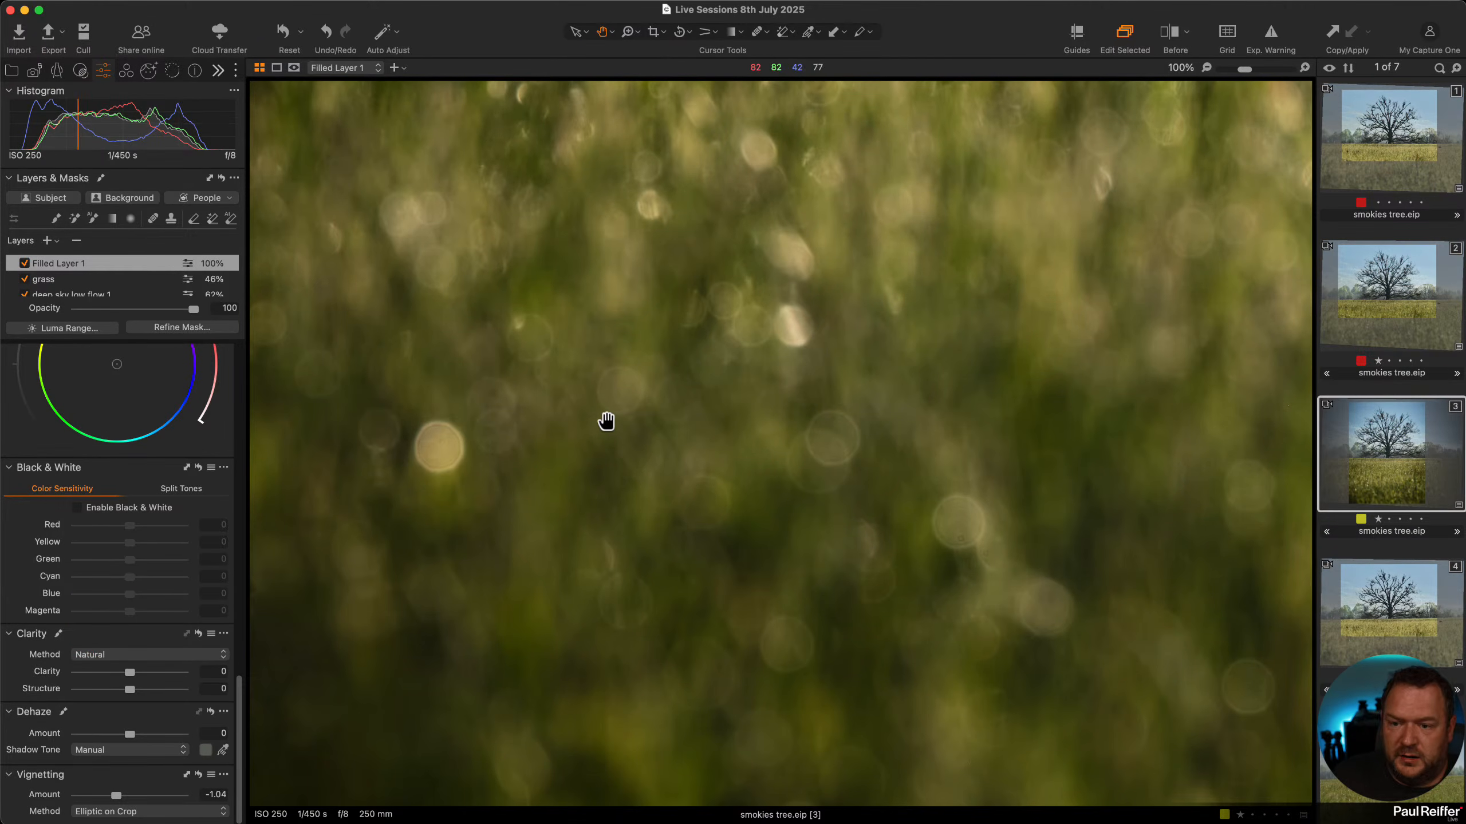
click(758, 32)
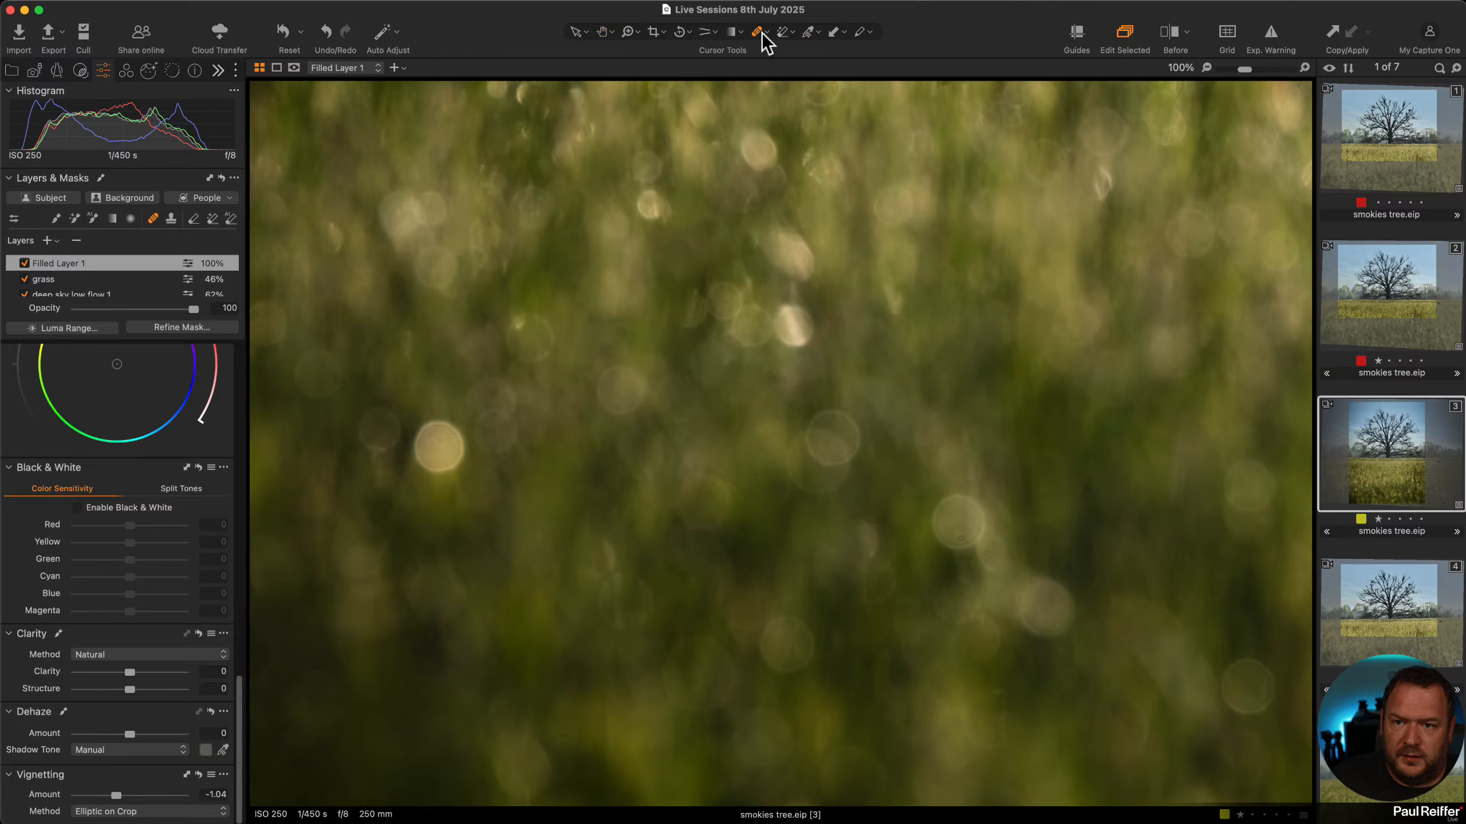
right_click(647, 504)
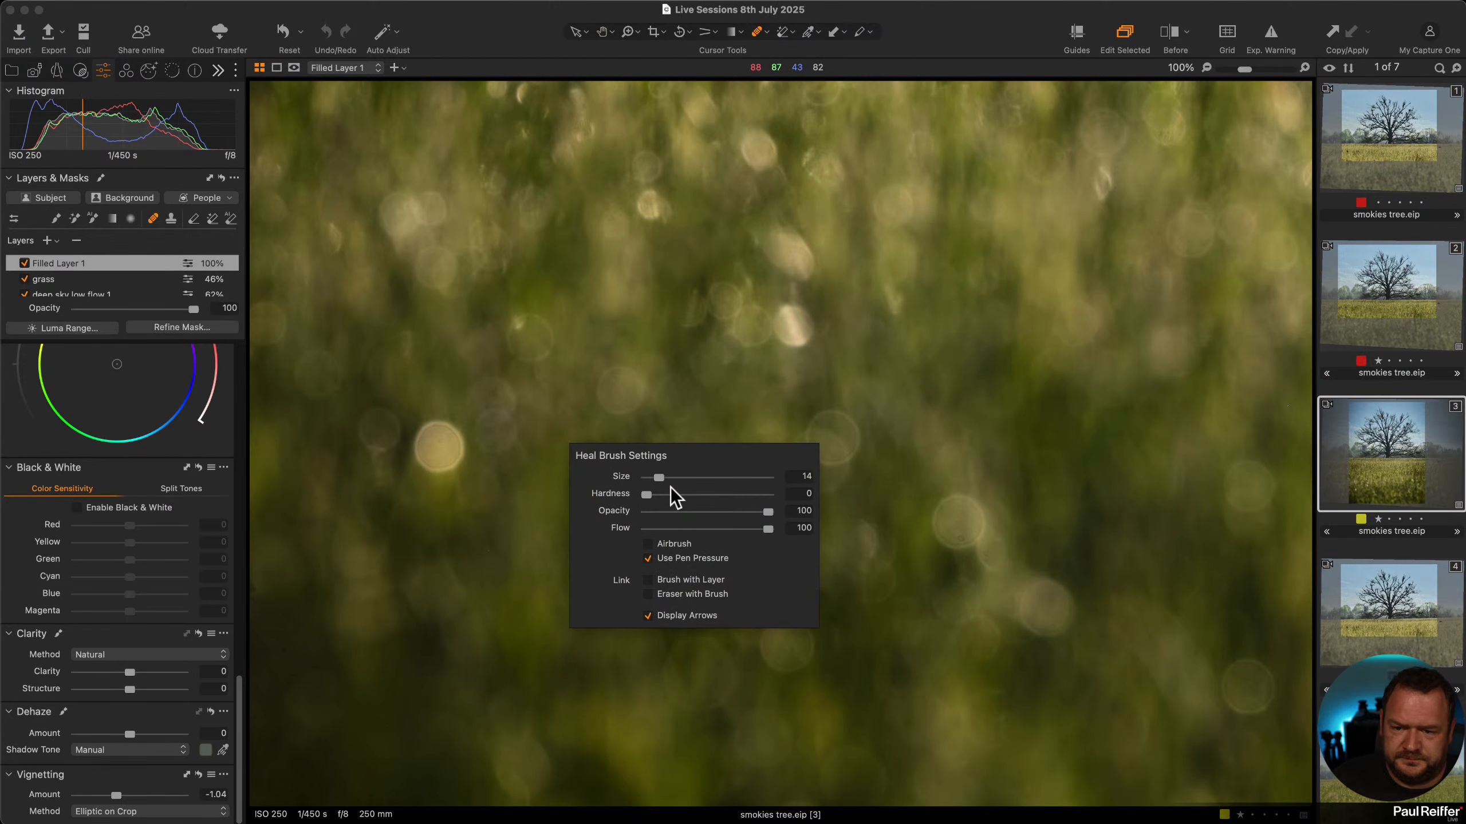
drag(659, 478, 669, 479)
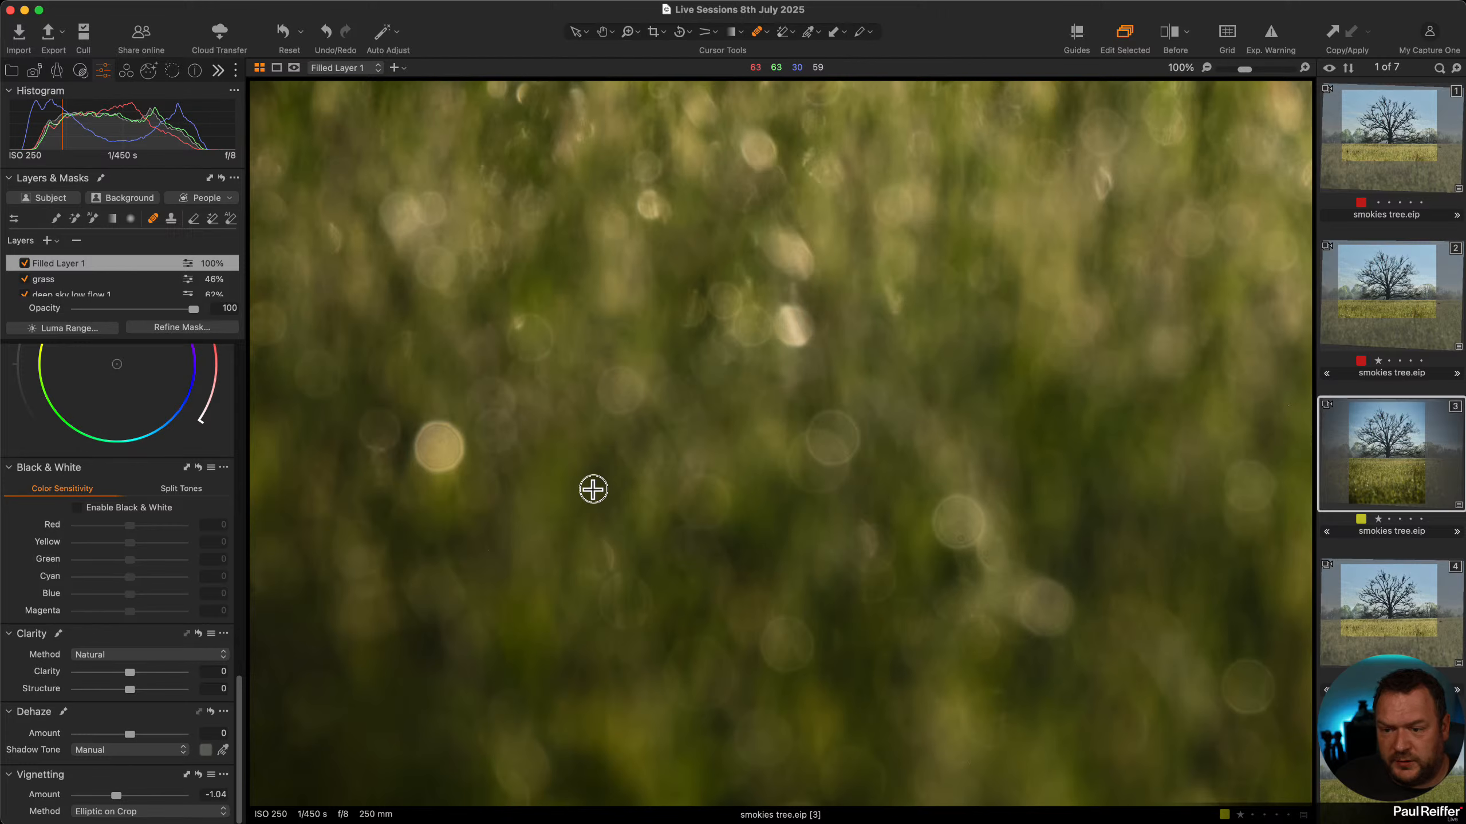
click(593, 488)
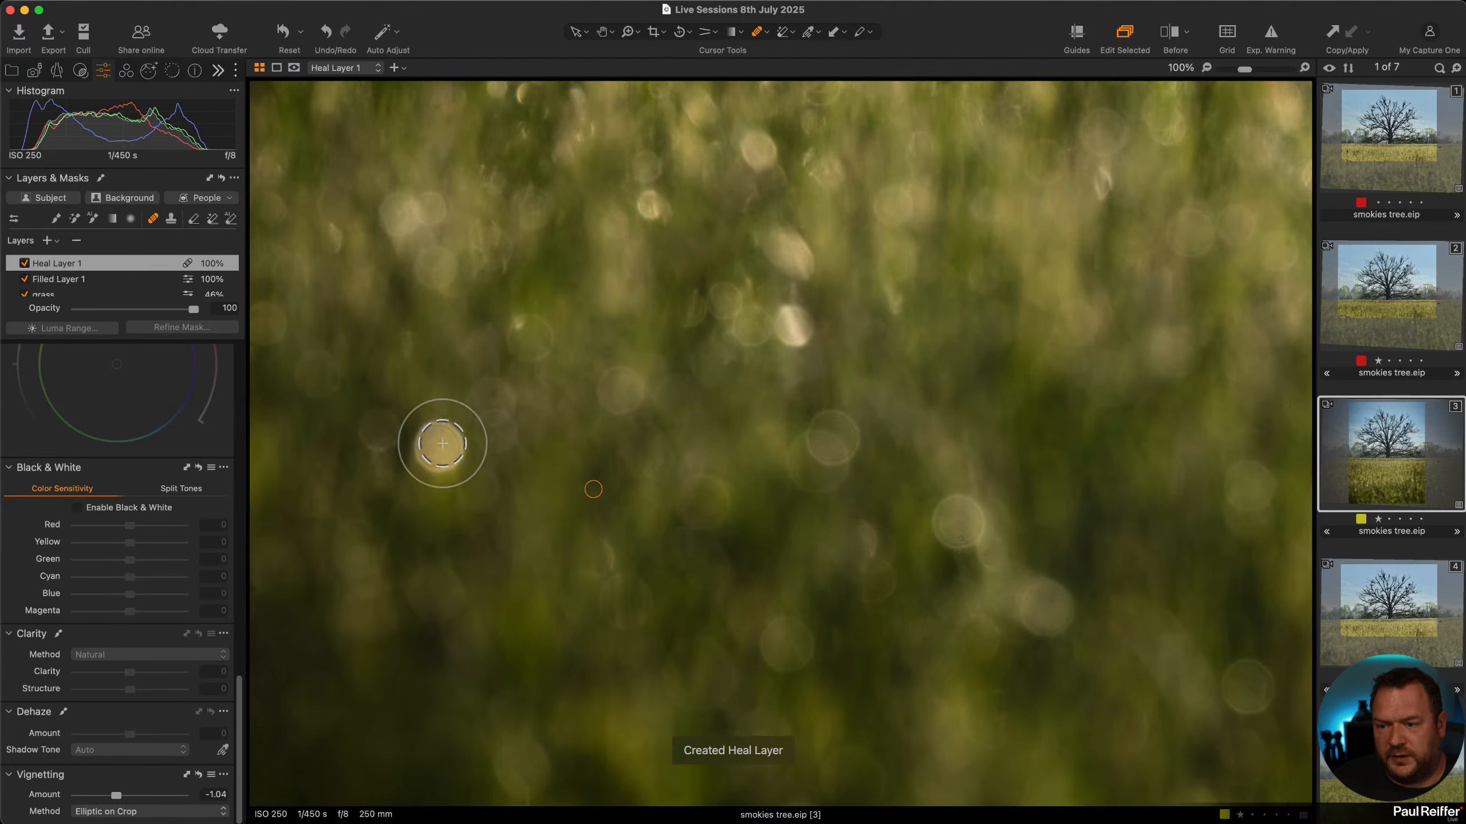
mouse_move(442, 443)
mouse_down()
mouse_move(425, 435)
mouse_move(454, 453)
mouse_move(411, 440)
mouse_move(433, 466)
mouse_up()
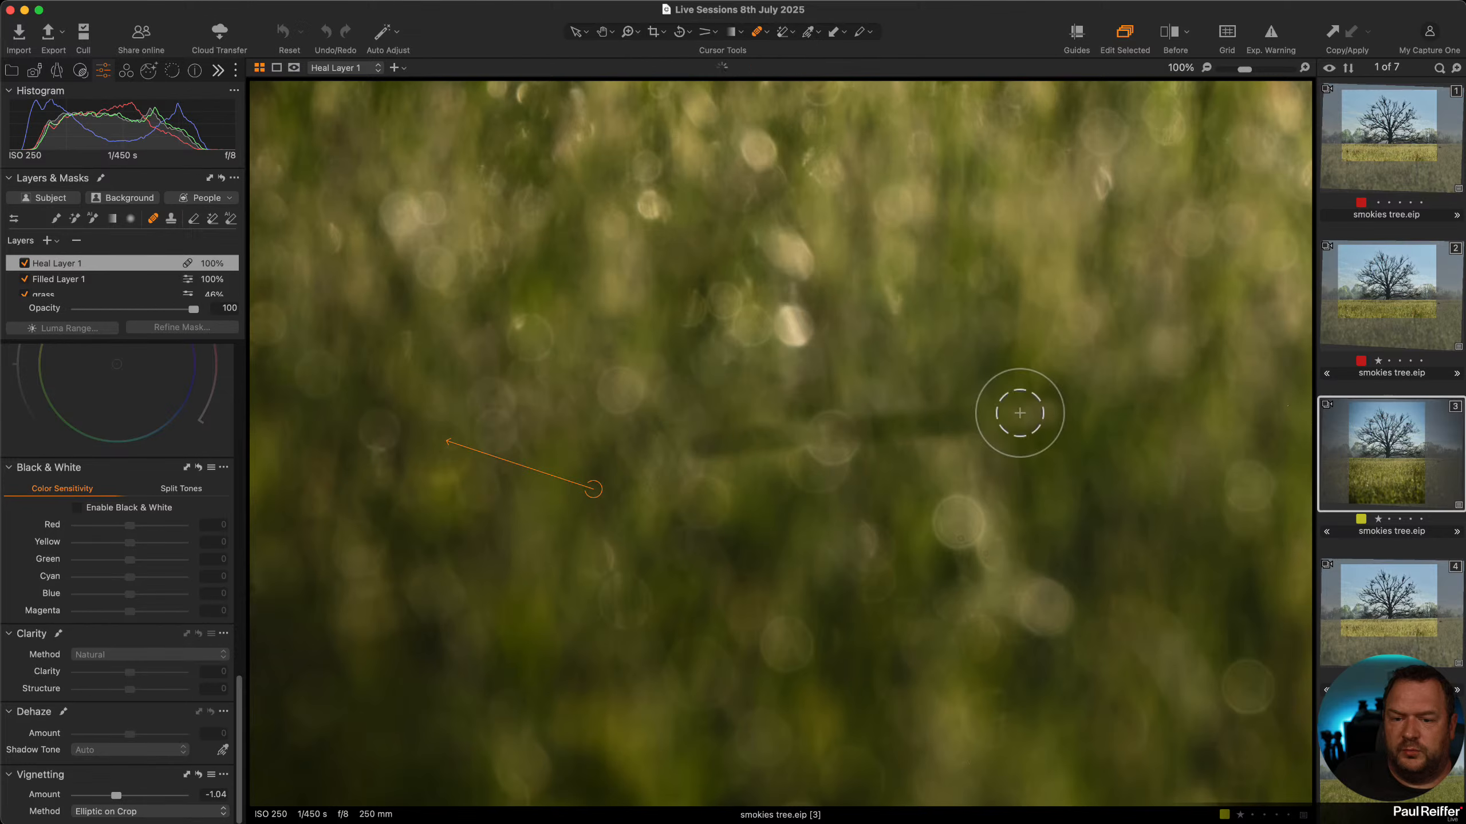
key(super+z)
click(578, 33)
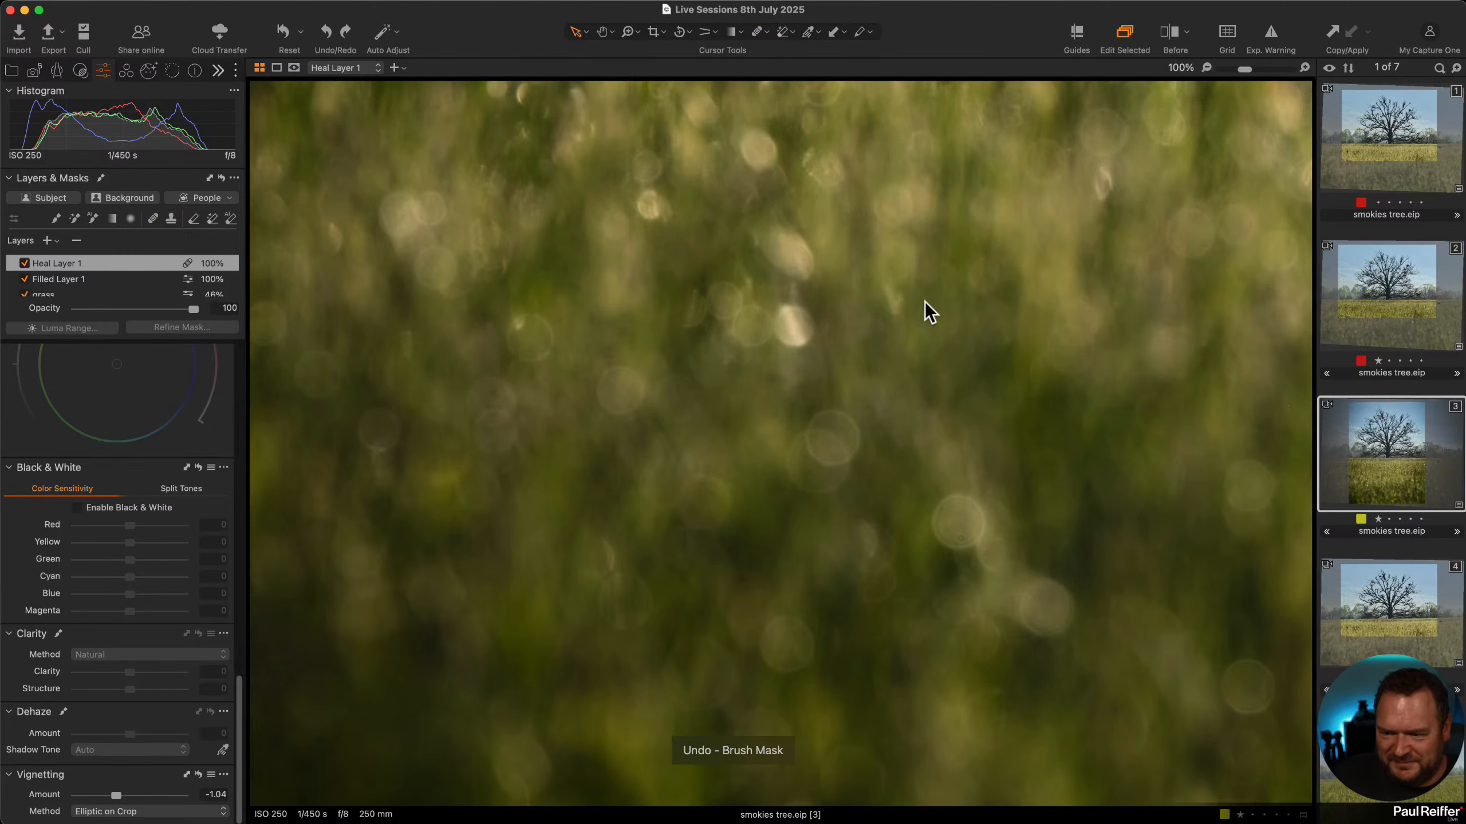
Heal the bright yellow bokeh spot in the grass on the photo's right side, sampling clean grass, and fit the whole photo in view.
key(super+0)
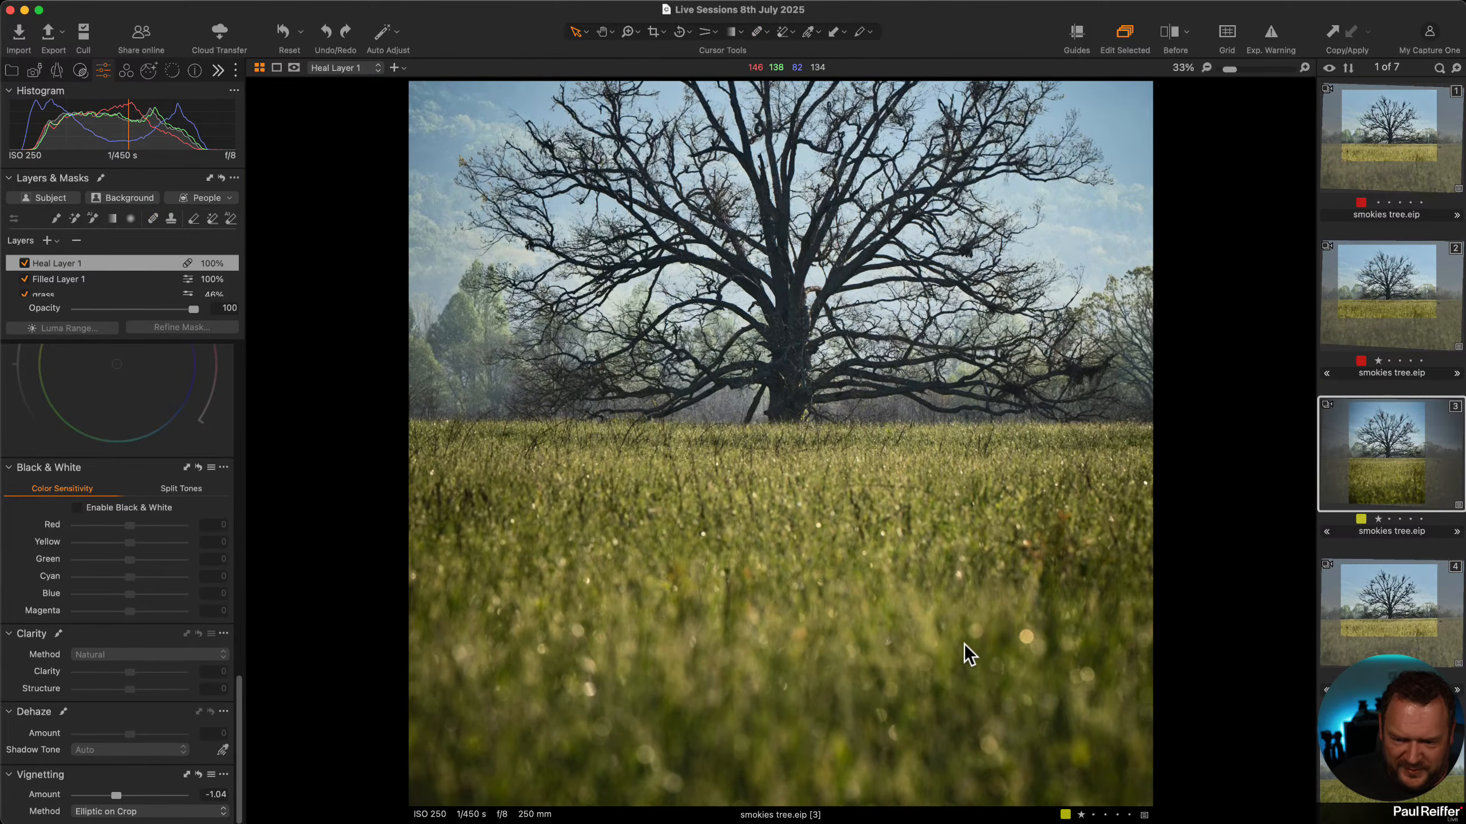
drag(1030, 651, 616, 572)
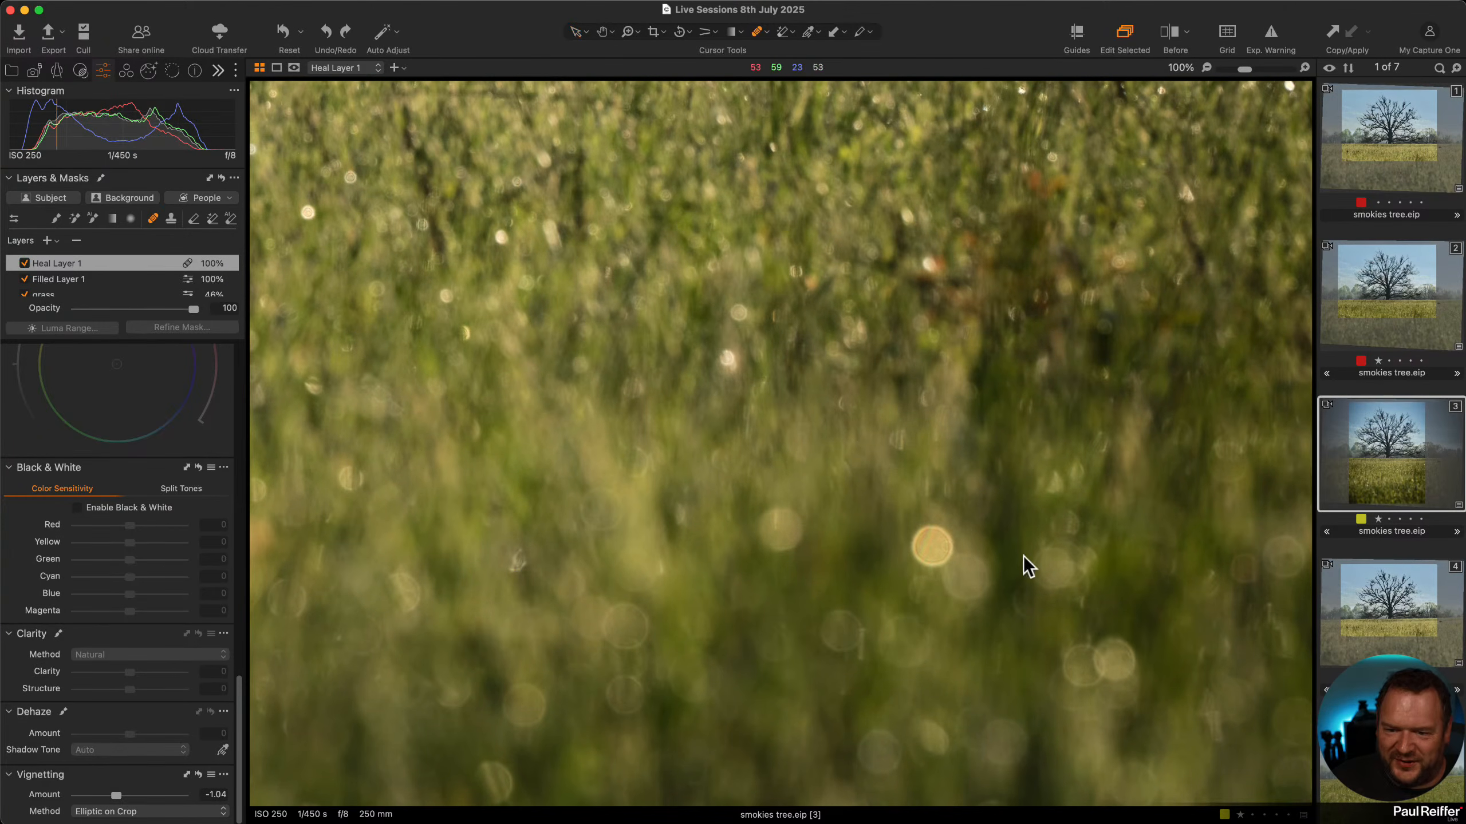
key(q)
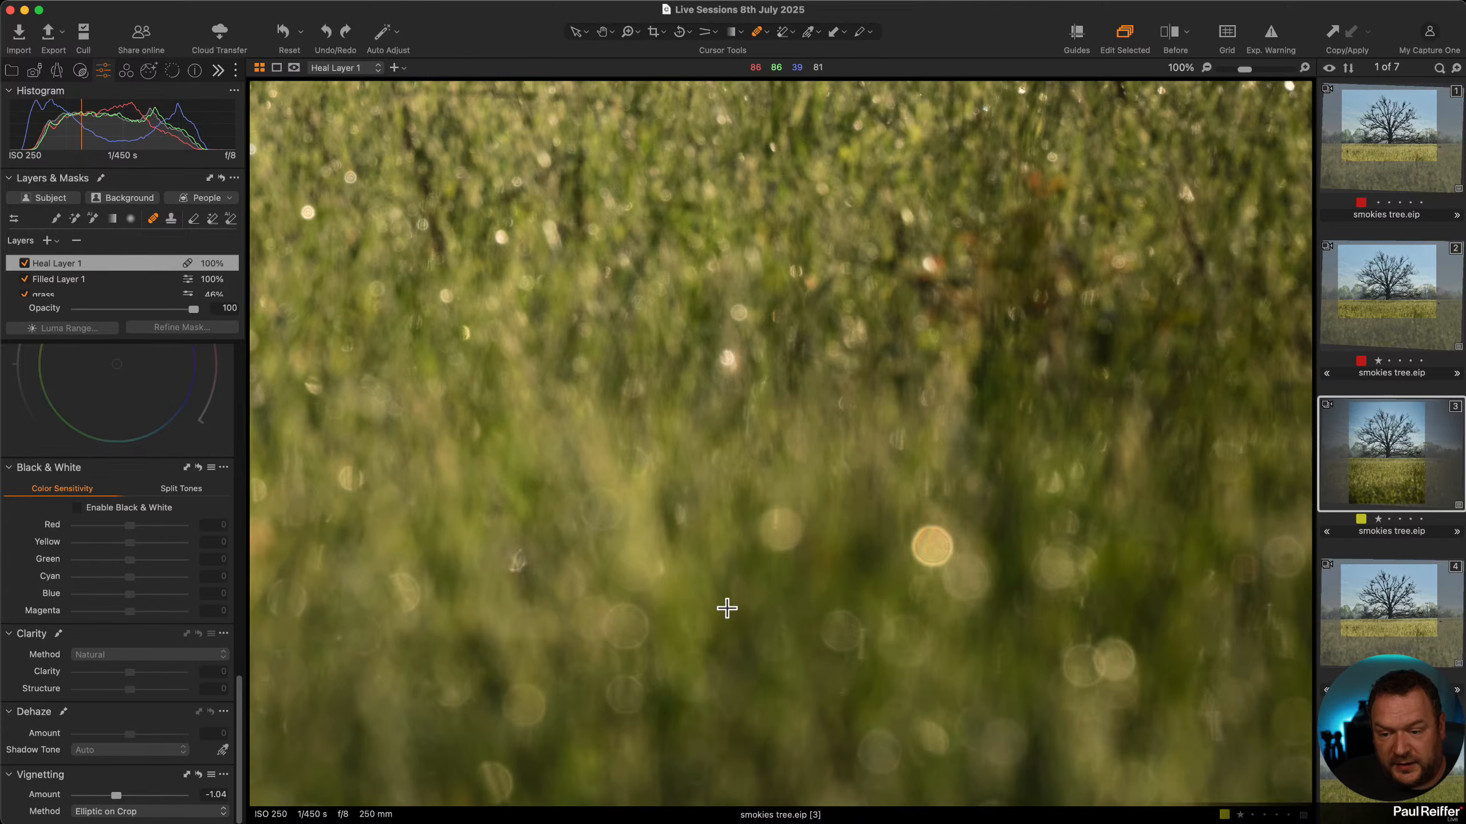
alt+click(697, 614)
mouse_move(928, 543)
mouse_down()
mouse_move(917, 557)
mouse_move(929, 534)
mouse_move(920, 557)
mouse_move(943, 544)
mouse_move(915, 556)
mouse_move(938, 539)
mouse_up()
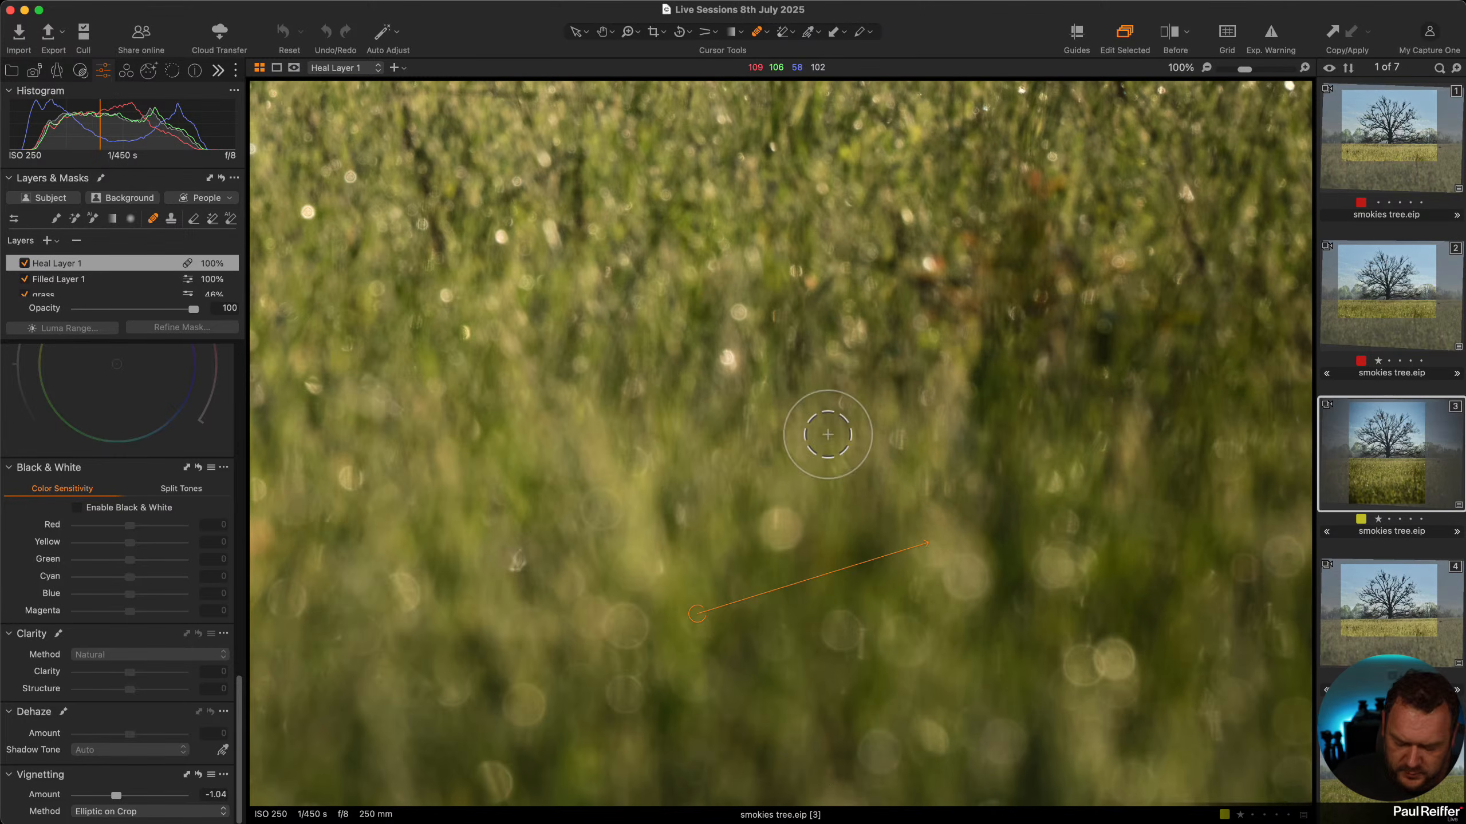
click(576, 30)
double_click(781, 414)
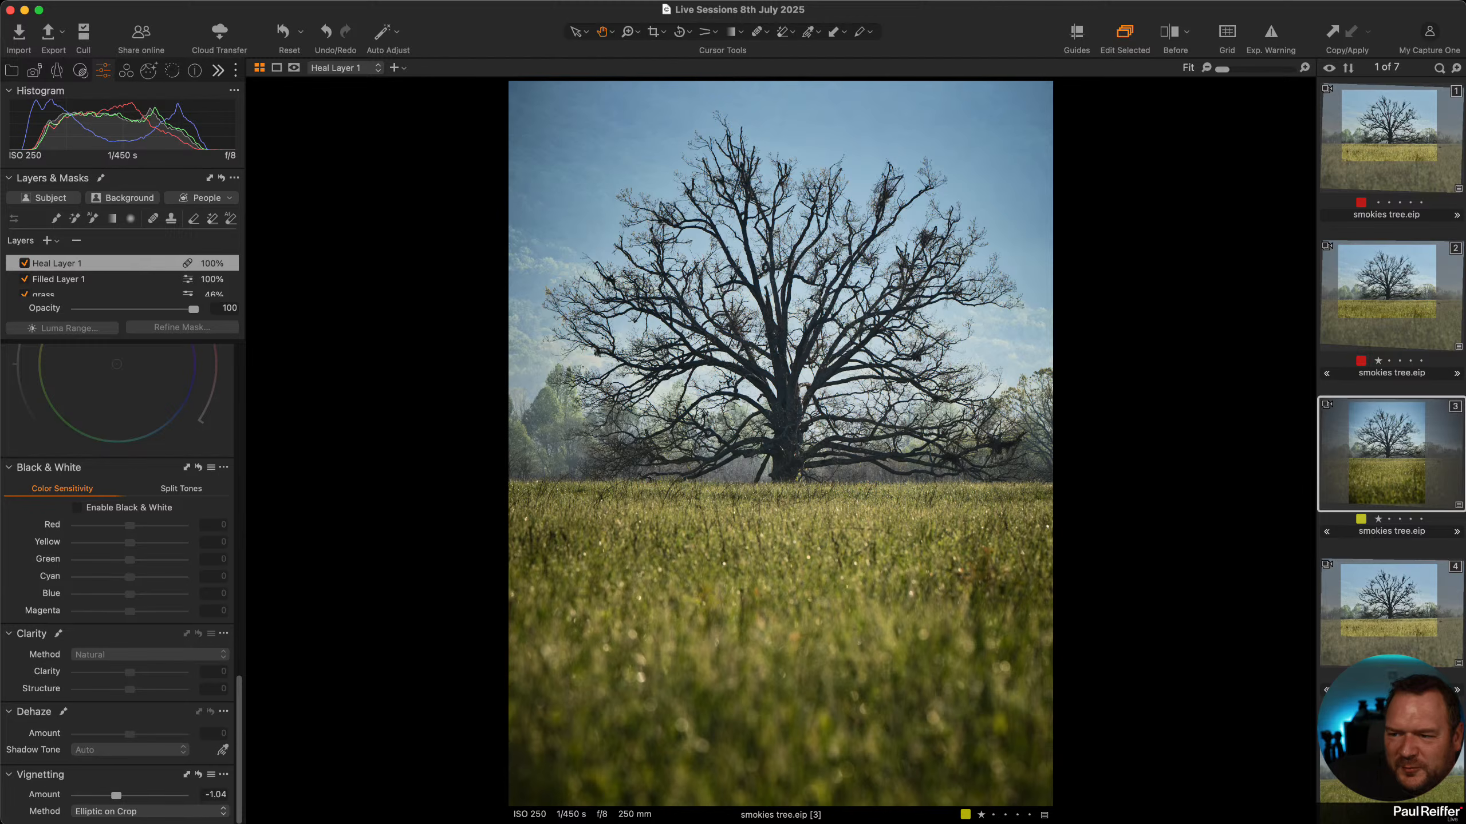
Switch off Heal Layer 1 to compare the unretouched grass, and review the red-tagged one-star and green-tagged landscape variants.
click(24, 264)
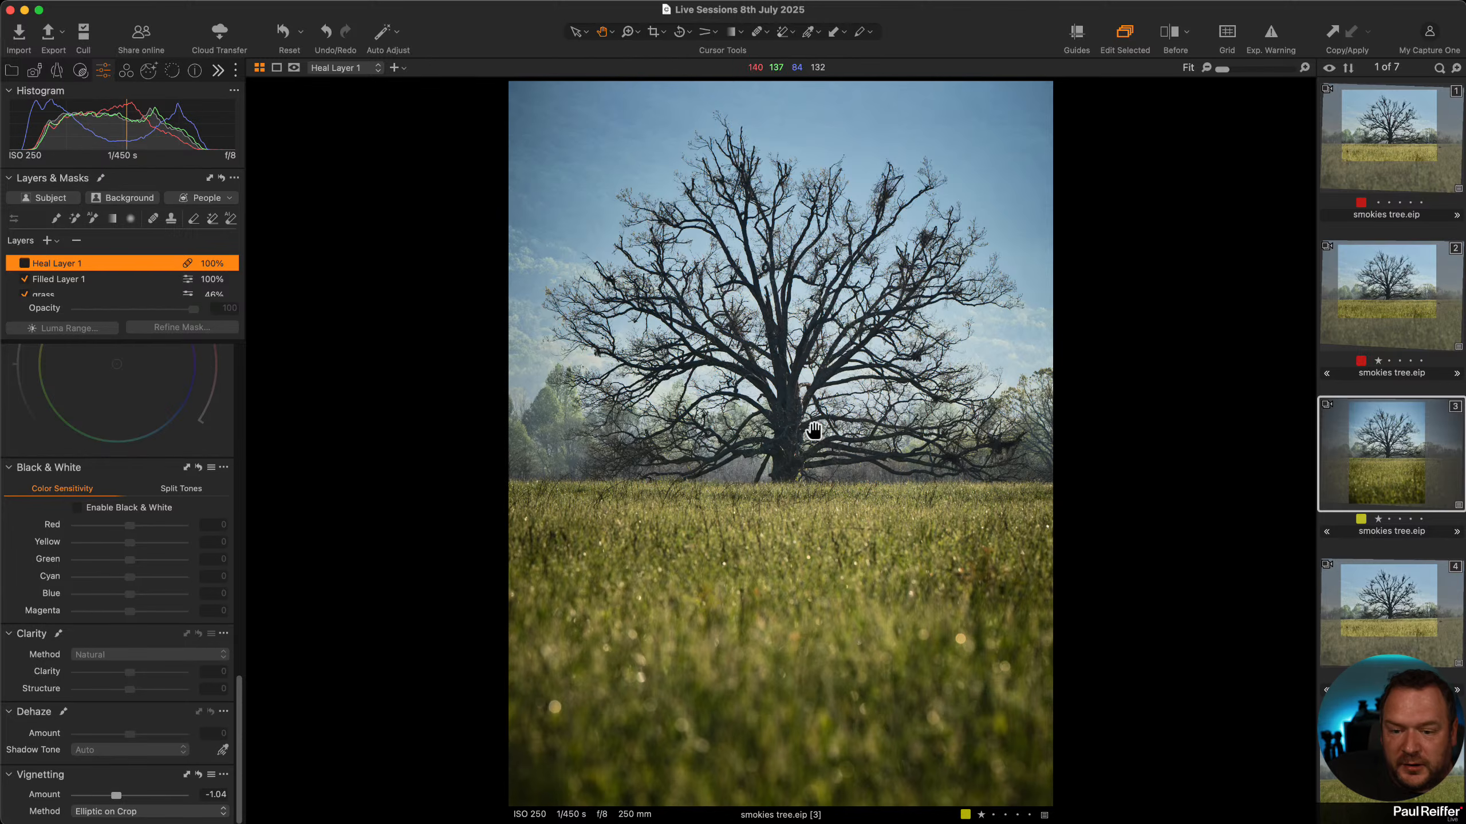
click(1409, 298)
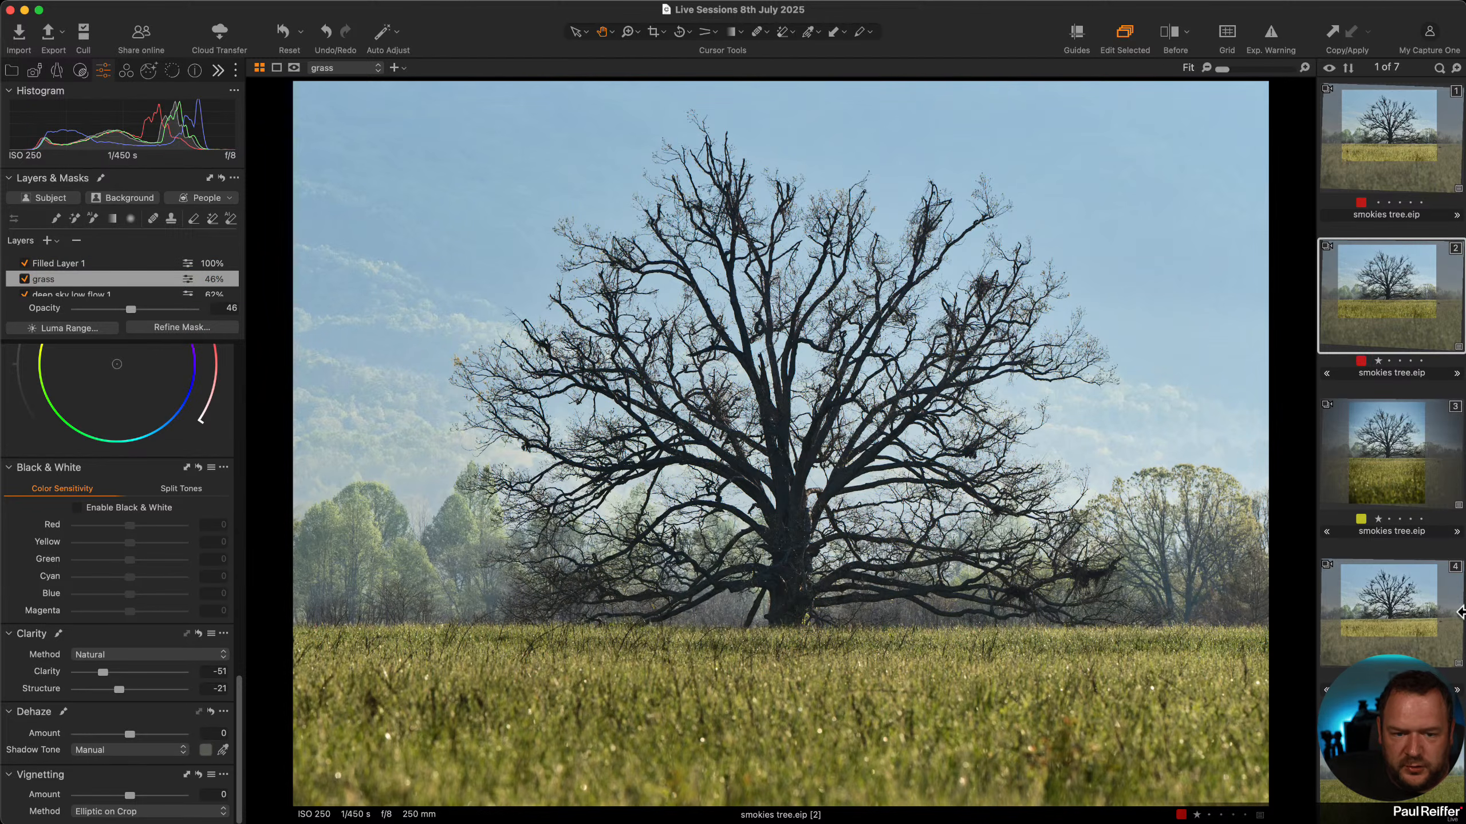
click(1407, 613)
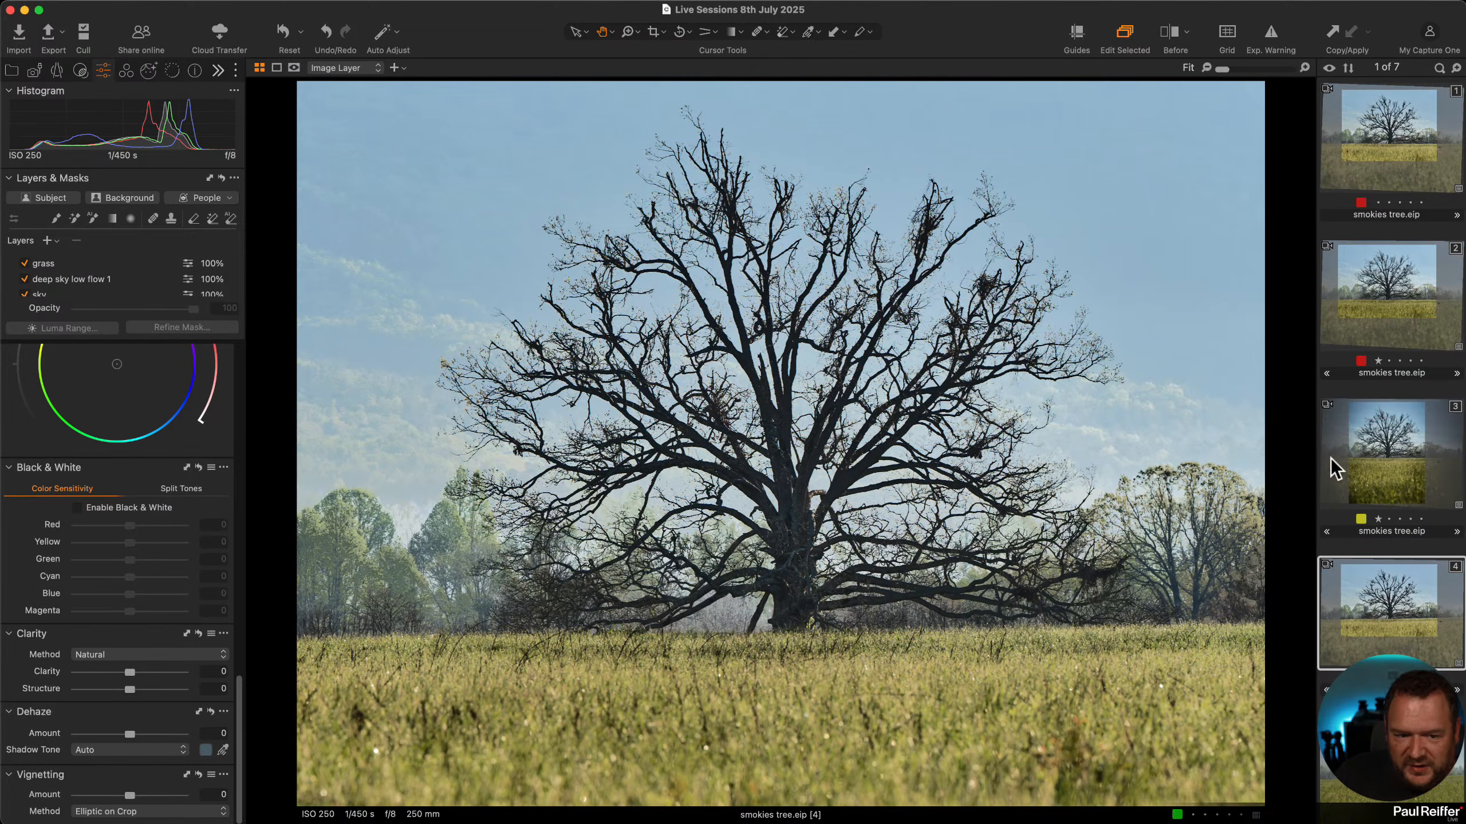
click(1392, 301)
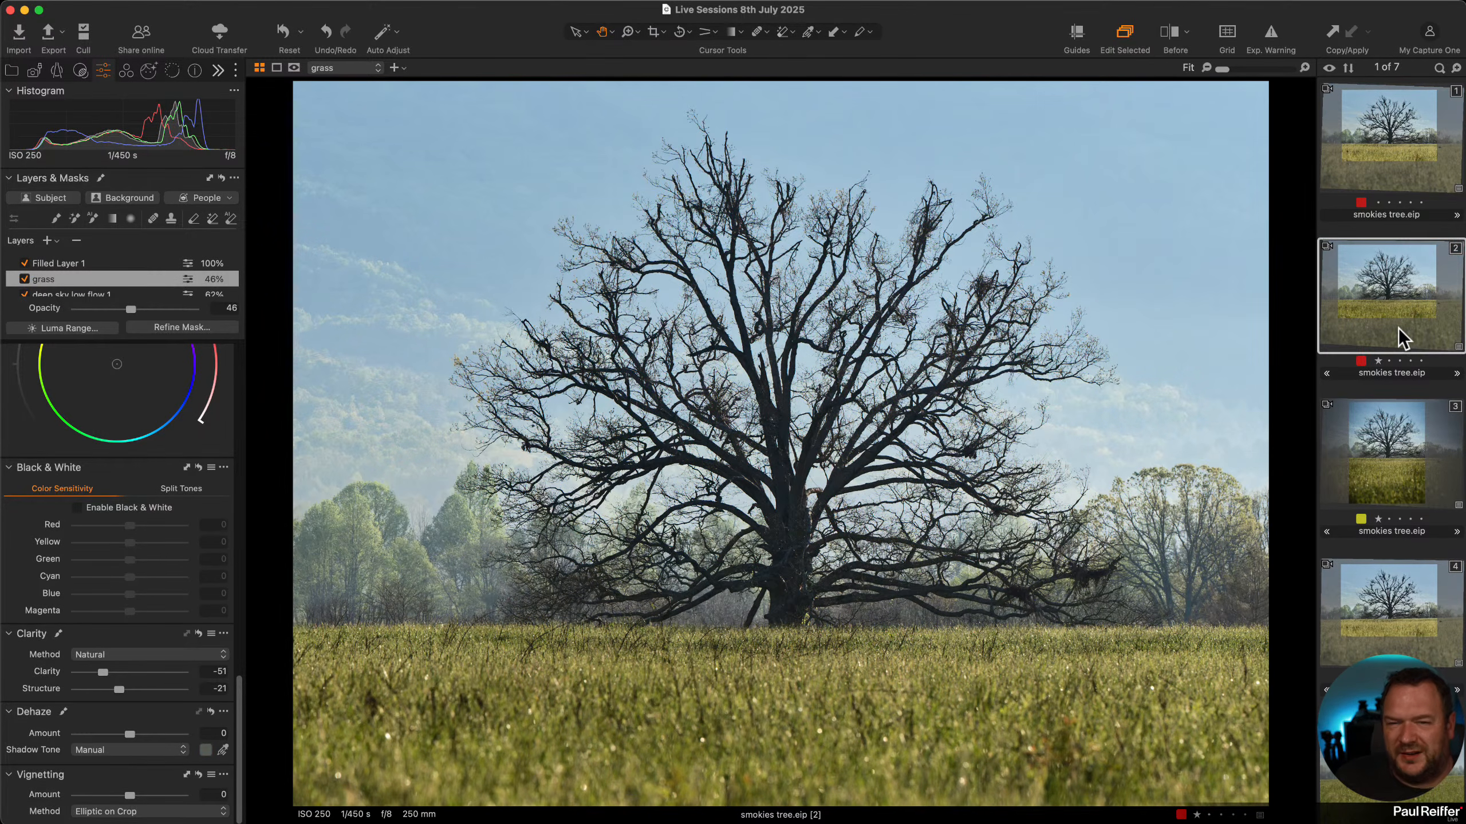
Open the yellow-tagged portrait variant and check its 3x4 crop against the full frame.
click(1388, 467)
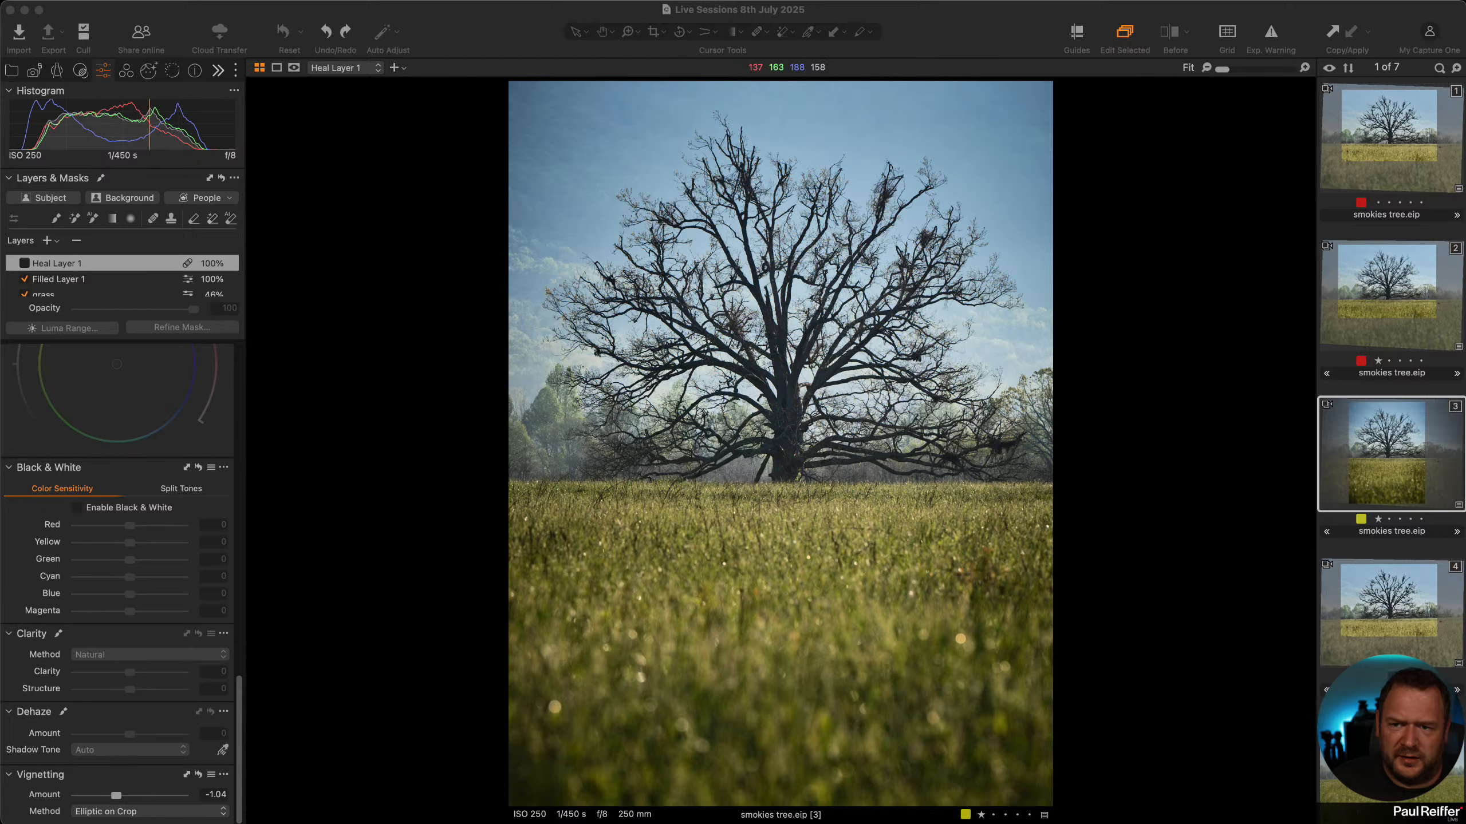
click(652, 33)
click(653, 35)
click(652, 32)
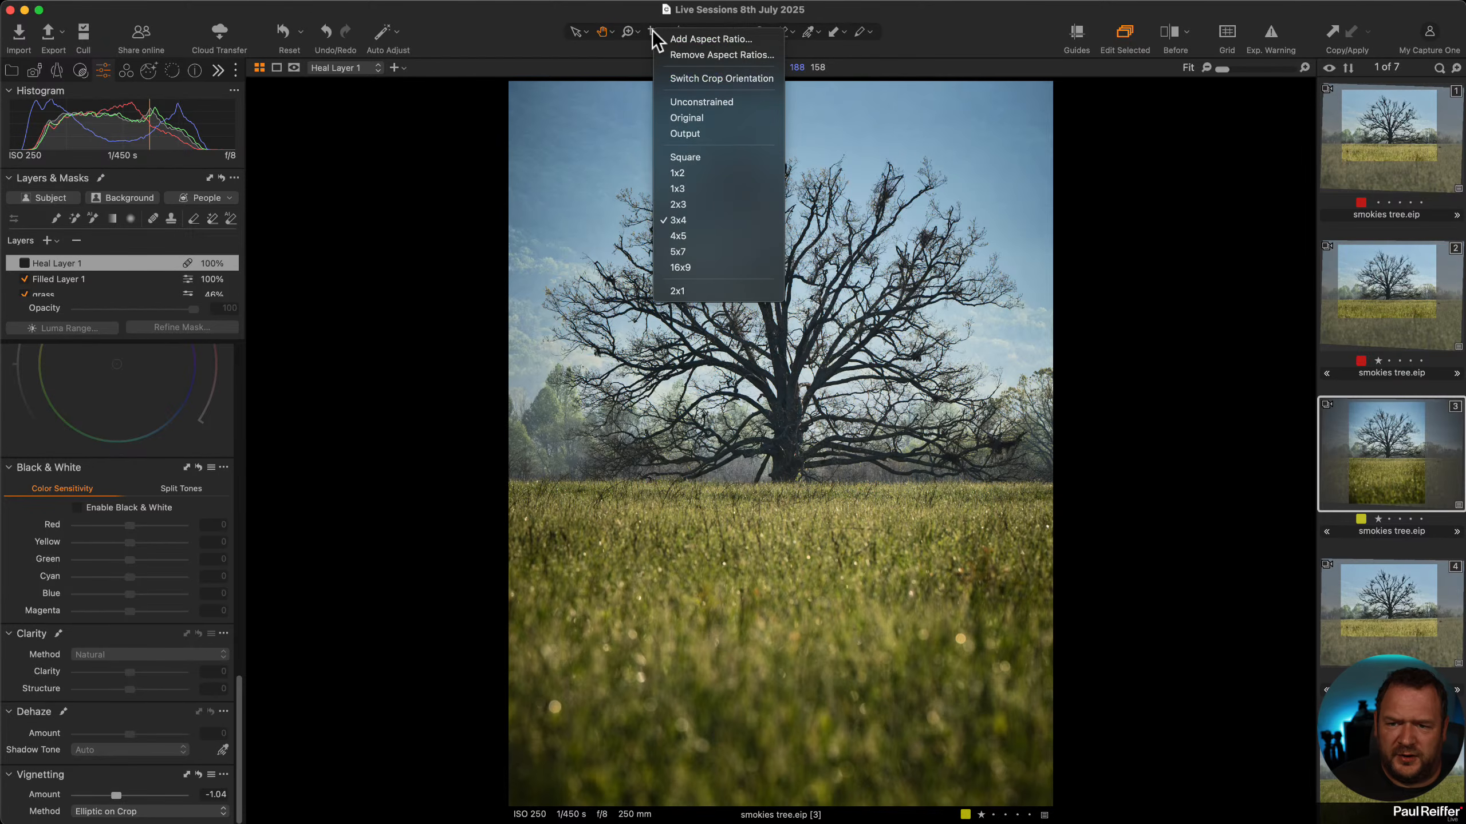
click(653, 33)
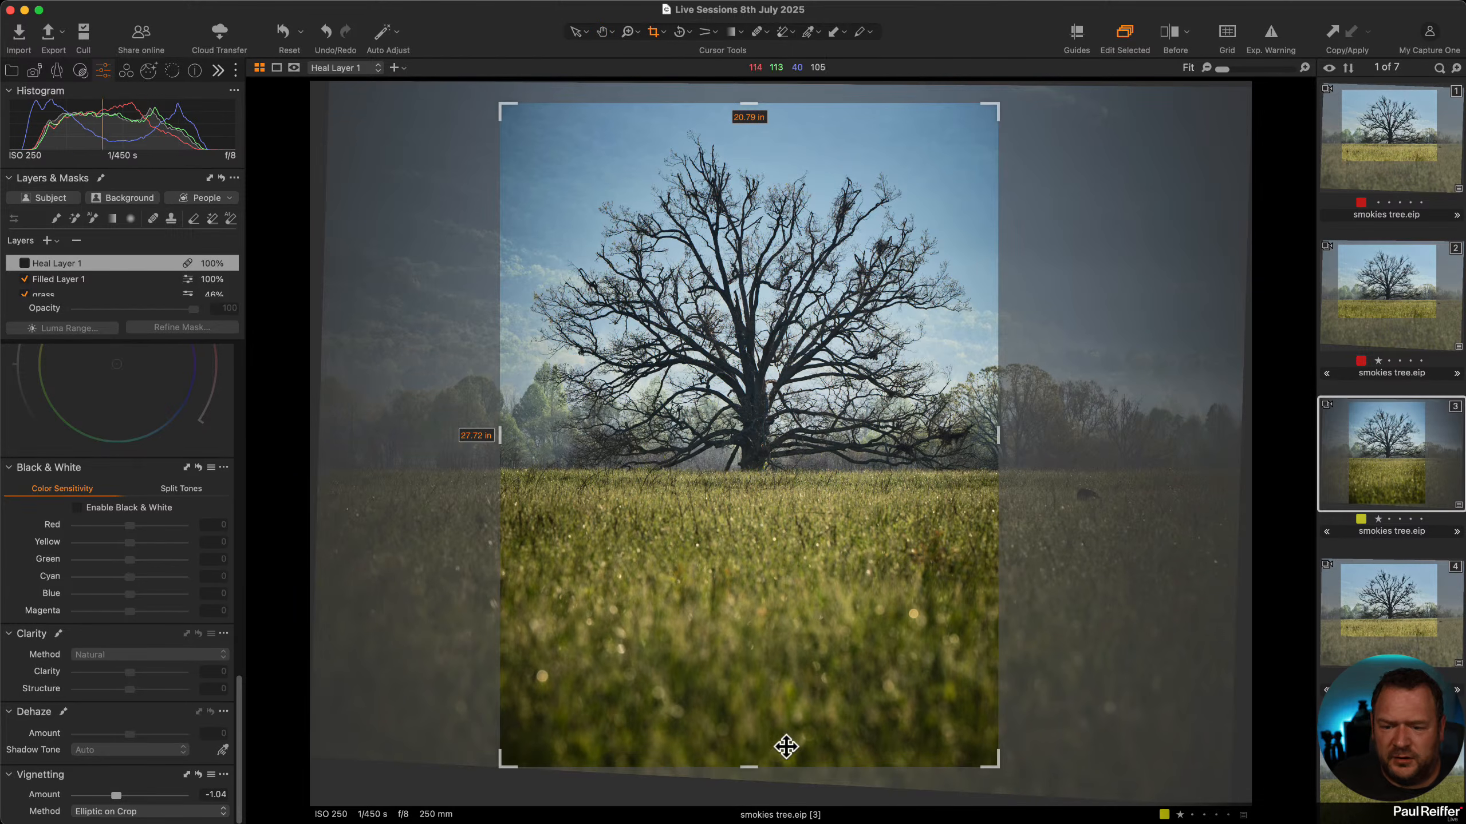
click(573, 31)
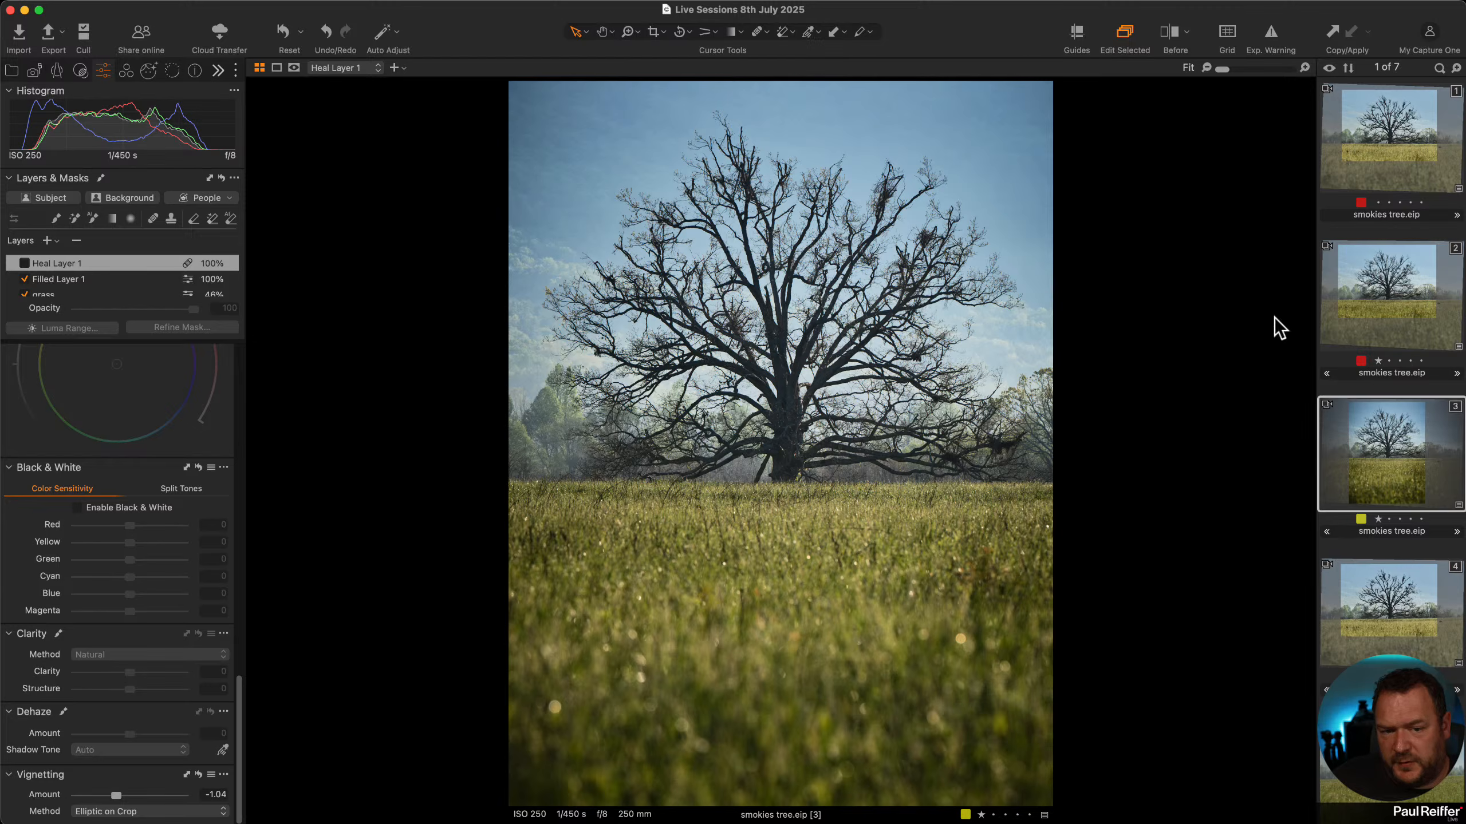
Compare the portrait variant side by side with the red-tagged one-star and green-tagged landscape variants, then drop the portrait from the comparison.
super+click(1363, 315)
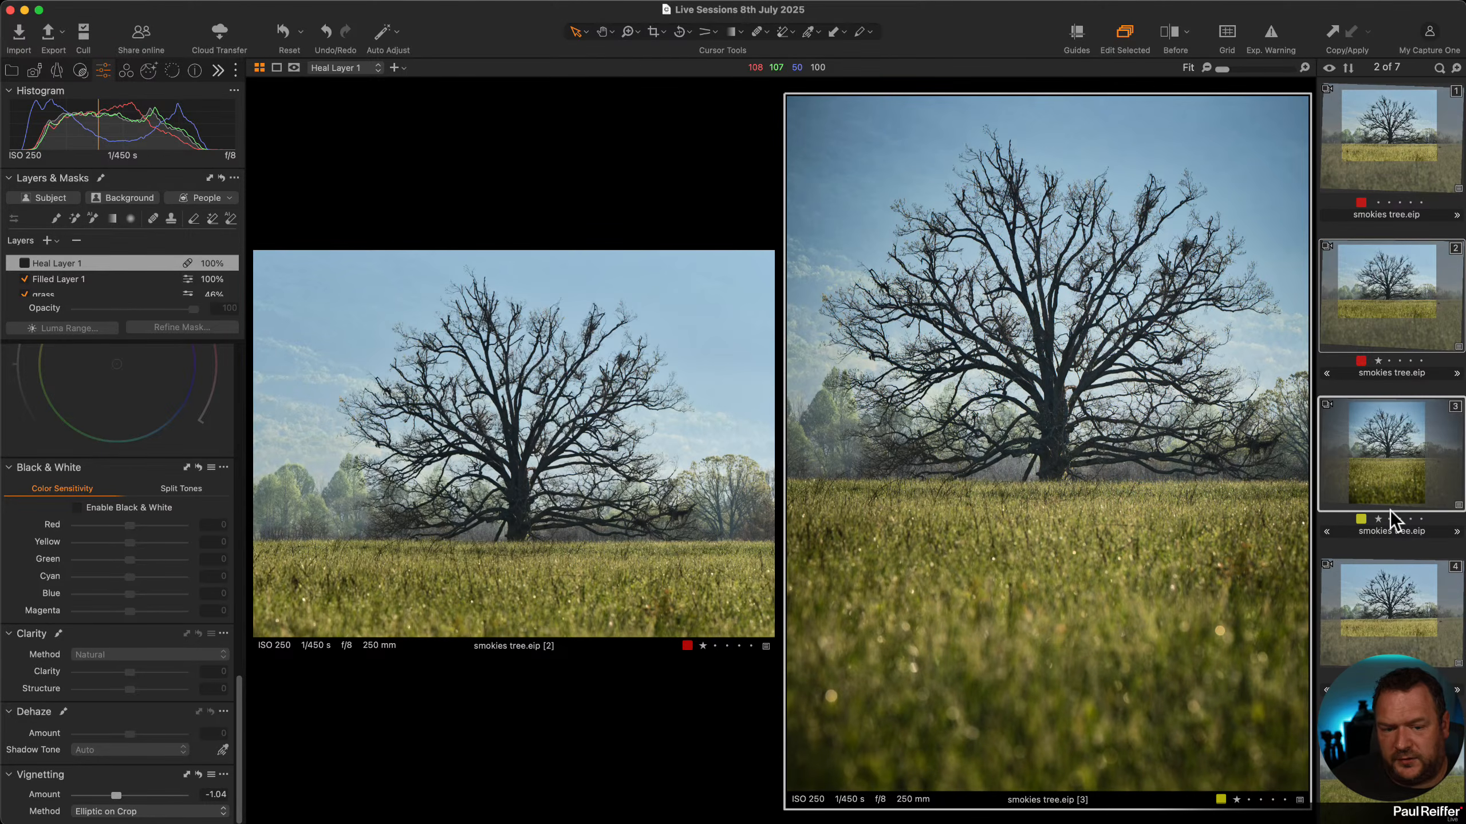
super+click(1395, 626)
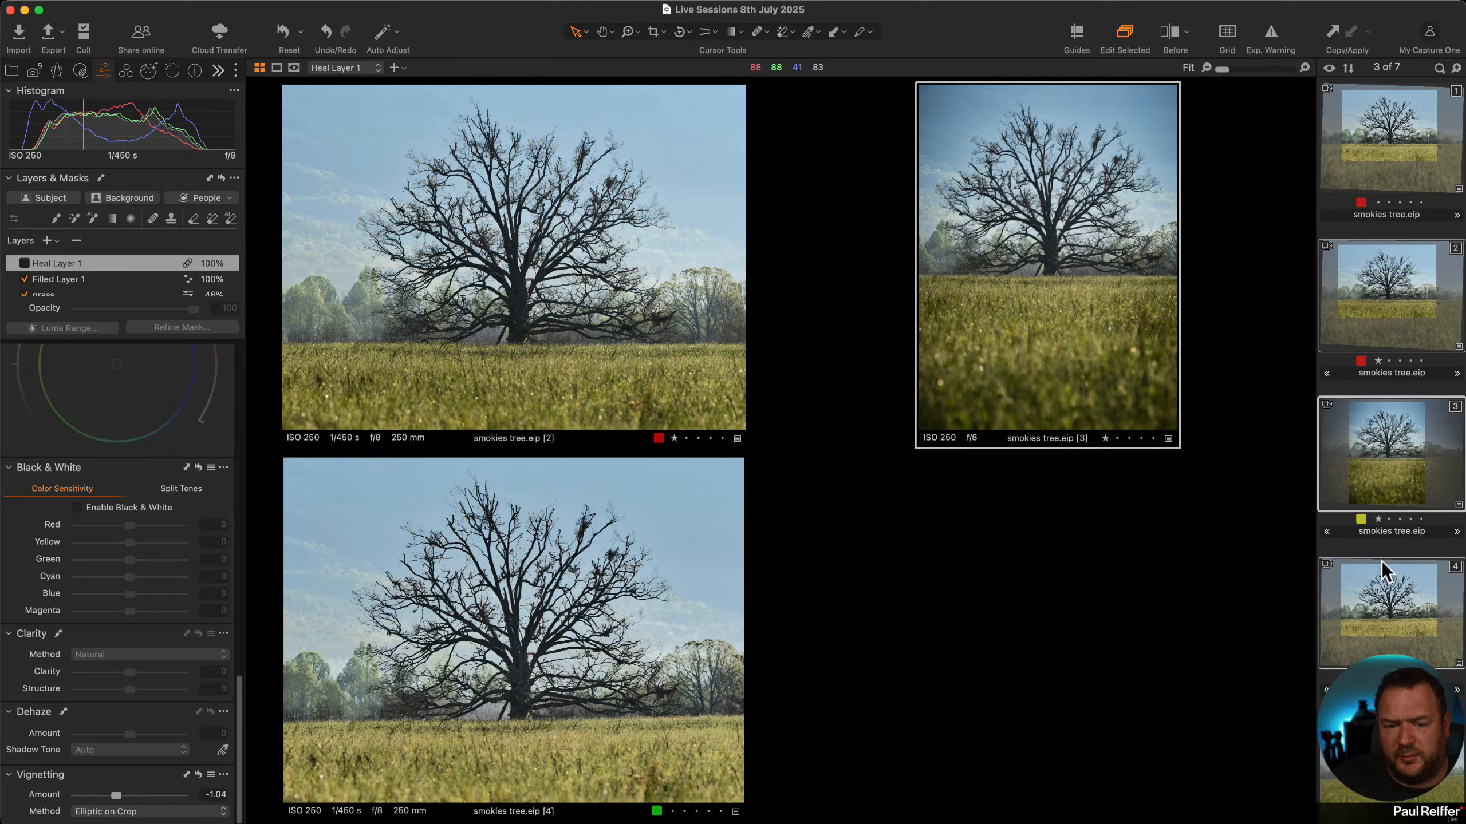
super+click(1406, 480)
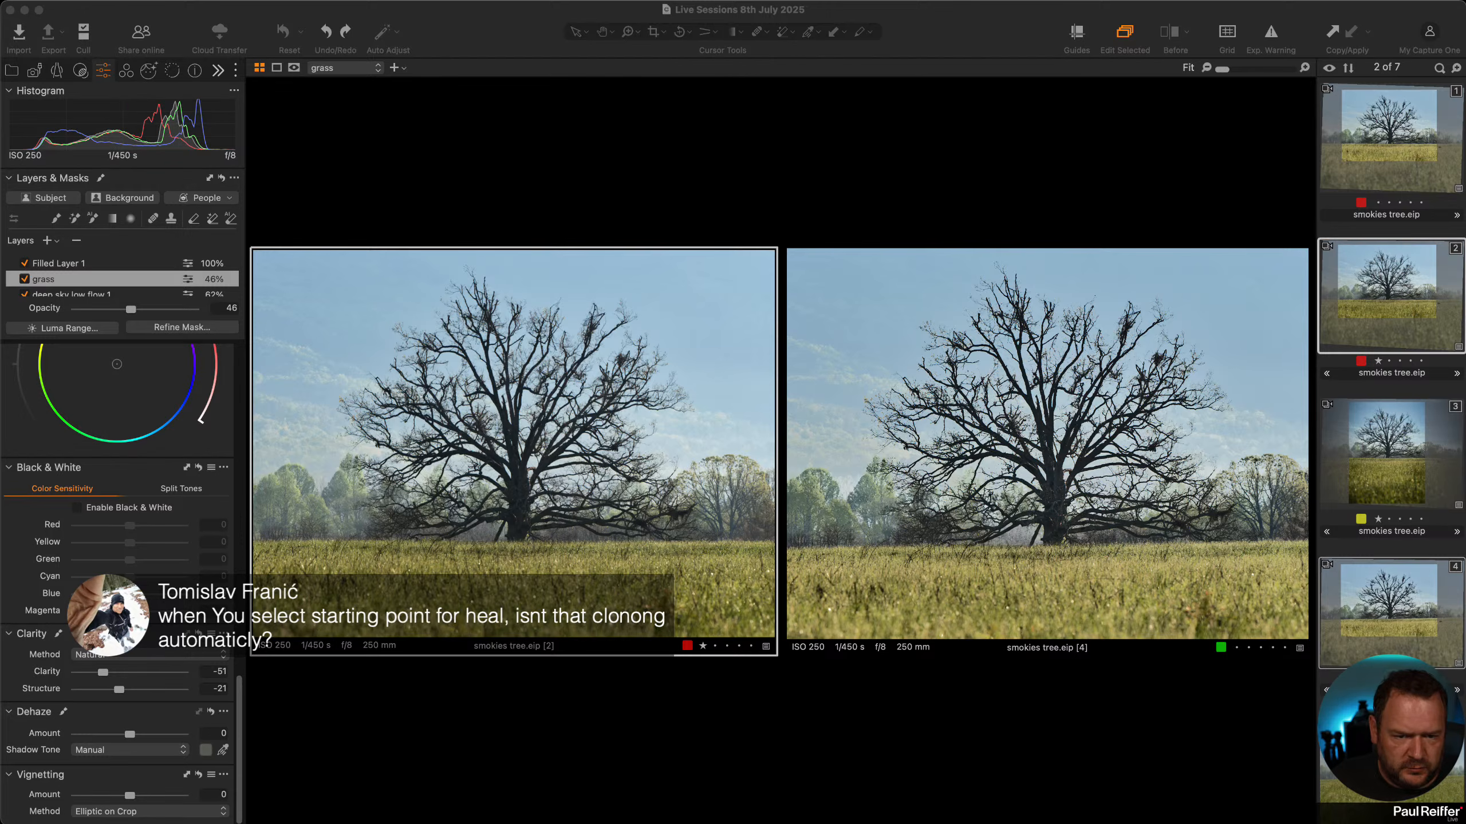
Open the unedited fifth smokies tree variant and size the Heal brush slightly larger than the dark animal in the grass.
click(1390, 750)
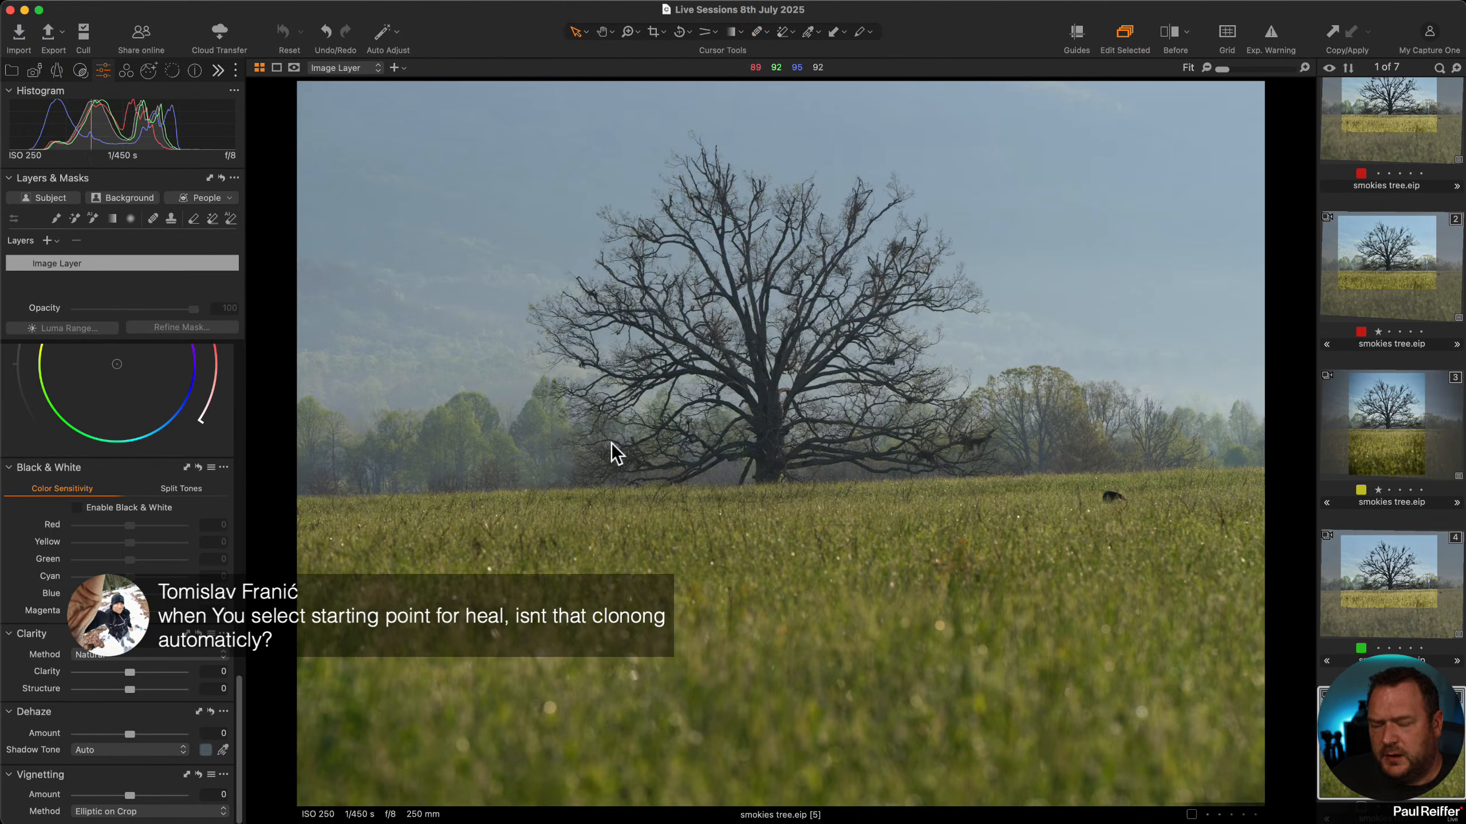
key(q)
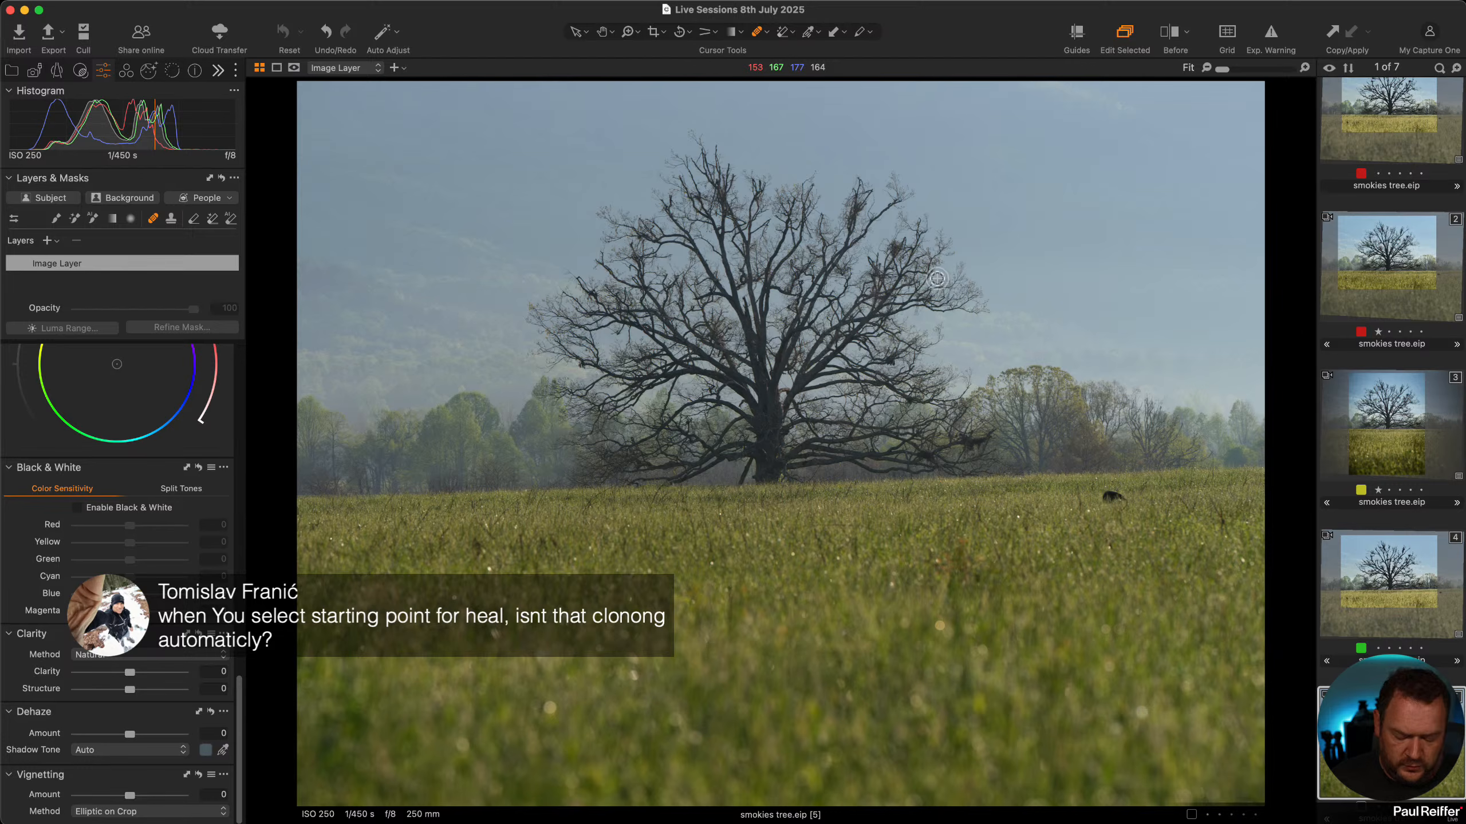
right_click(917, 216)
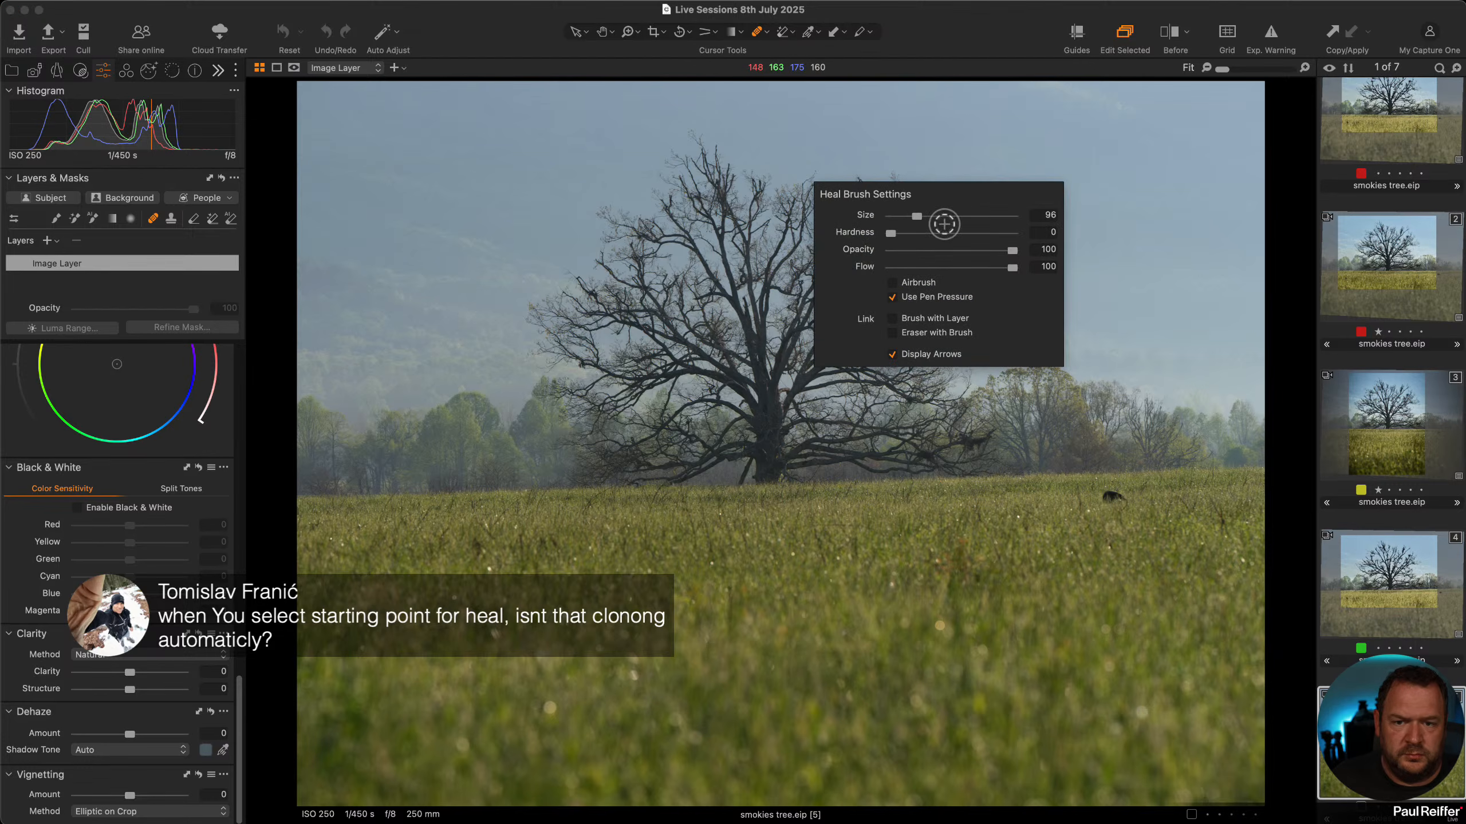
drag(920, 215, 932, 217)
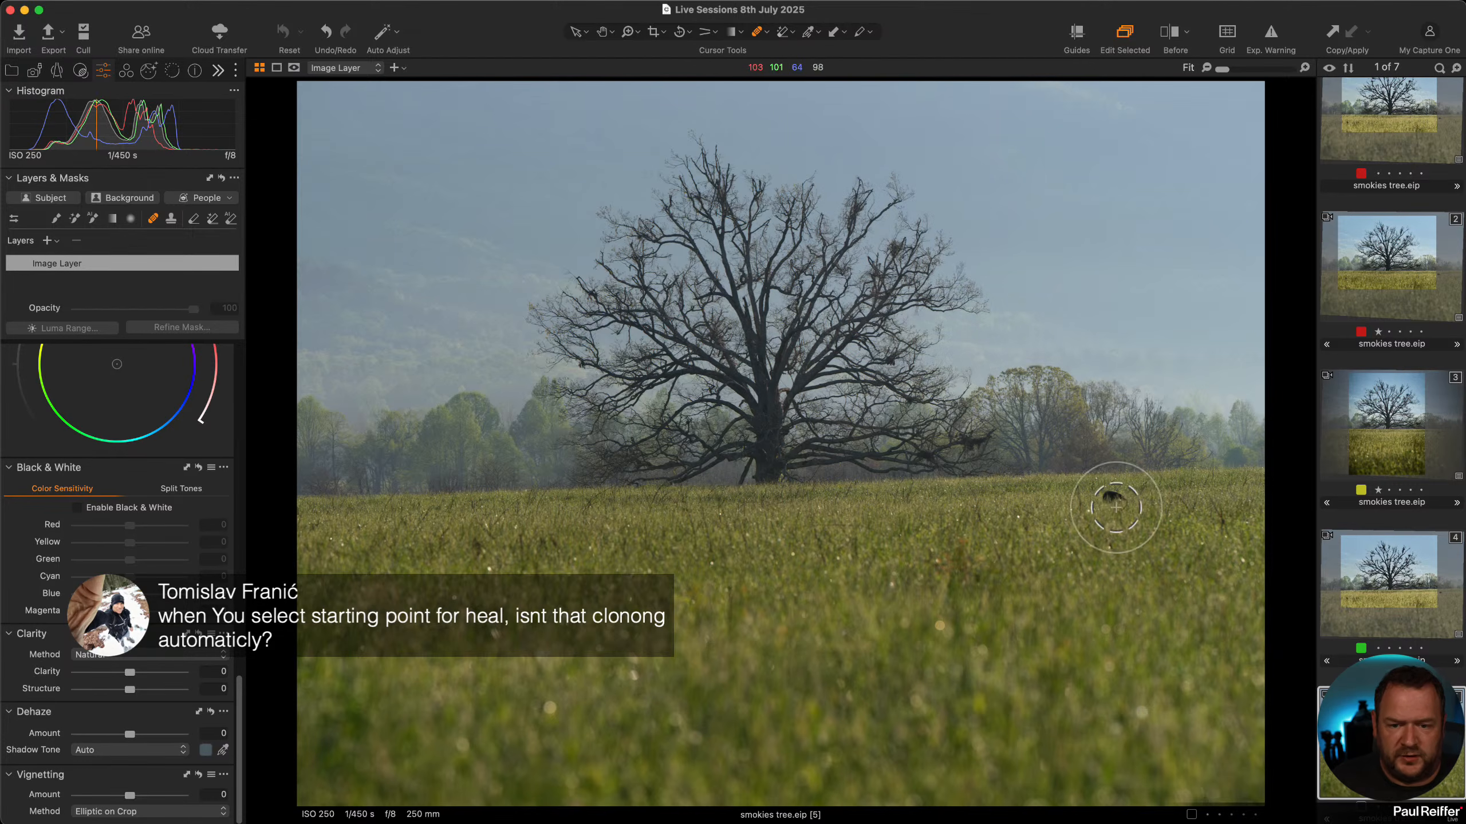
key(z)
click(1119, 500)
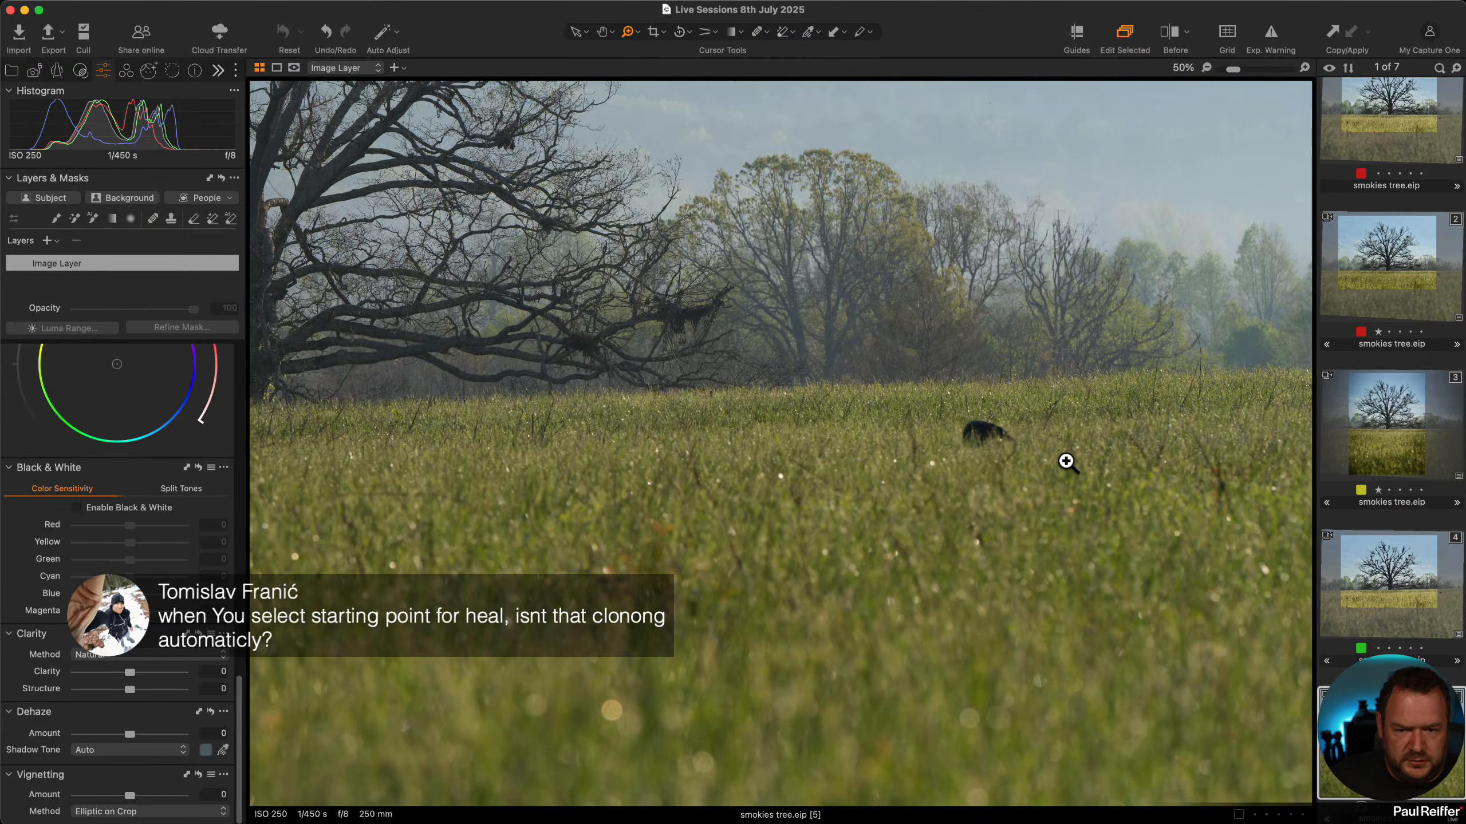
click(1021, 451)
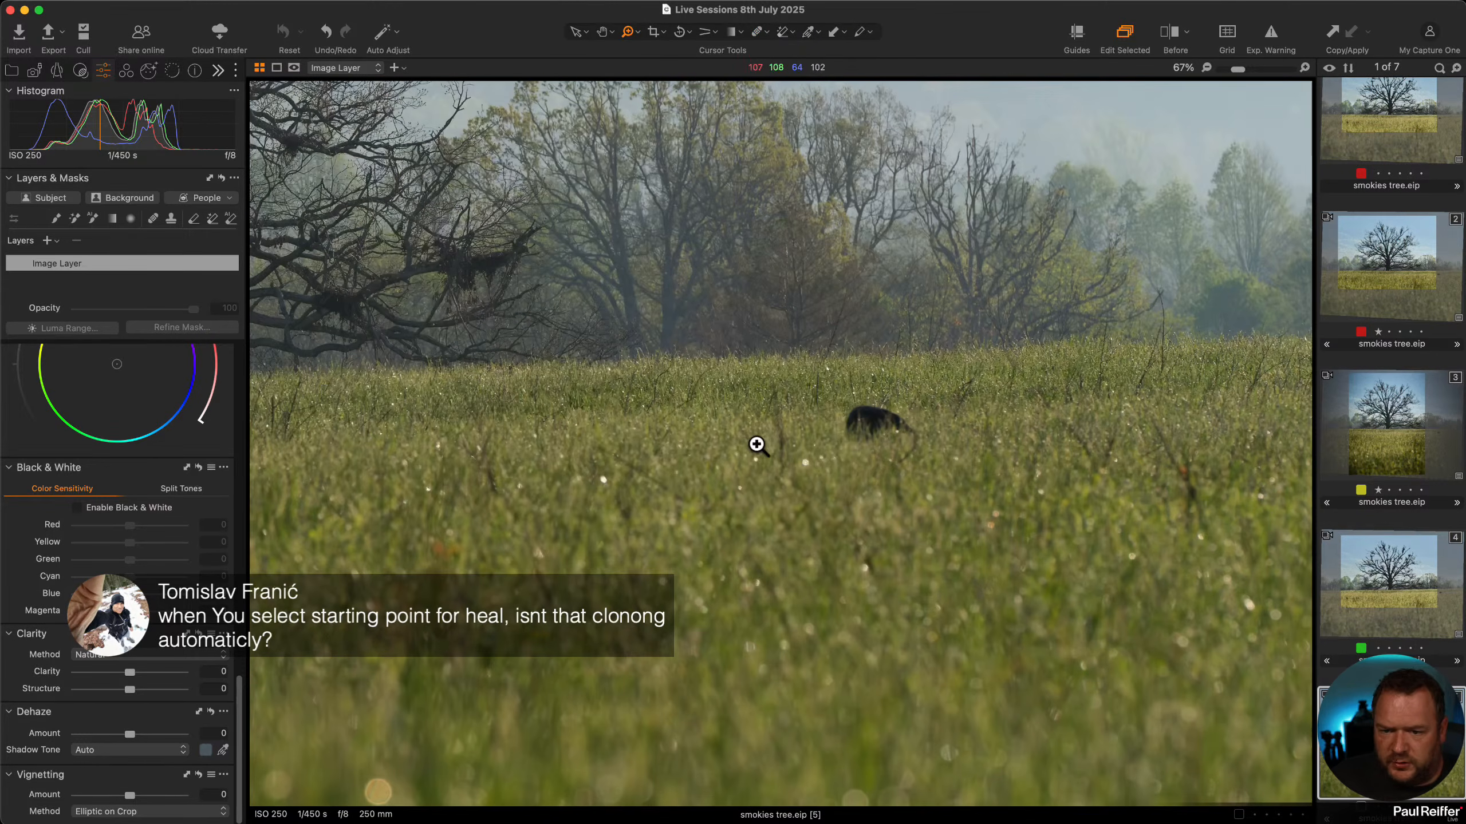
key(q)
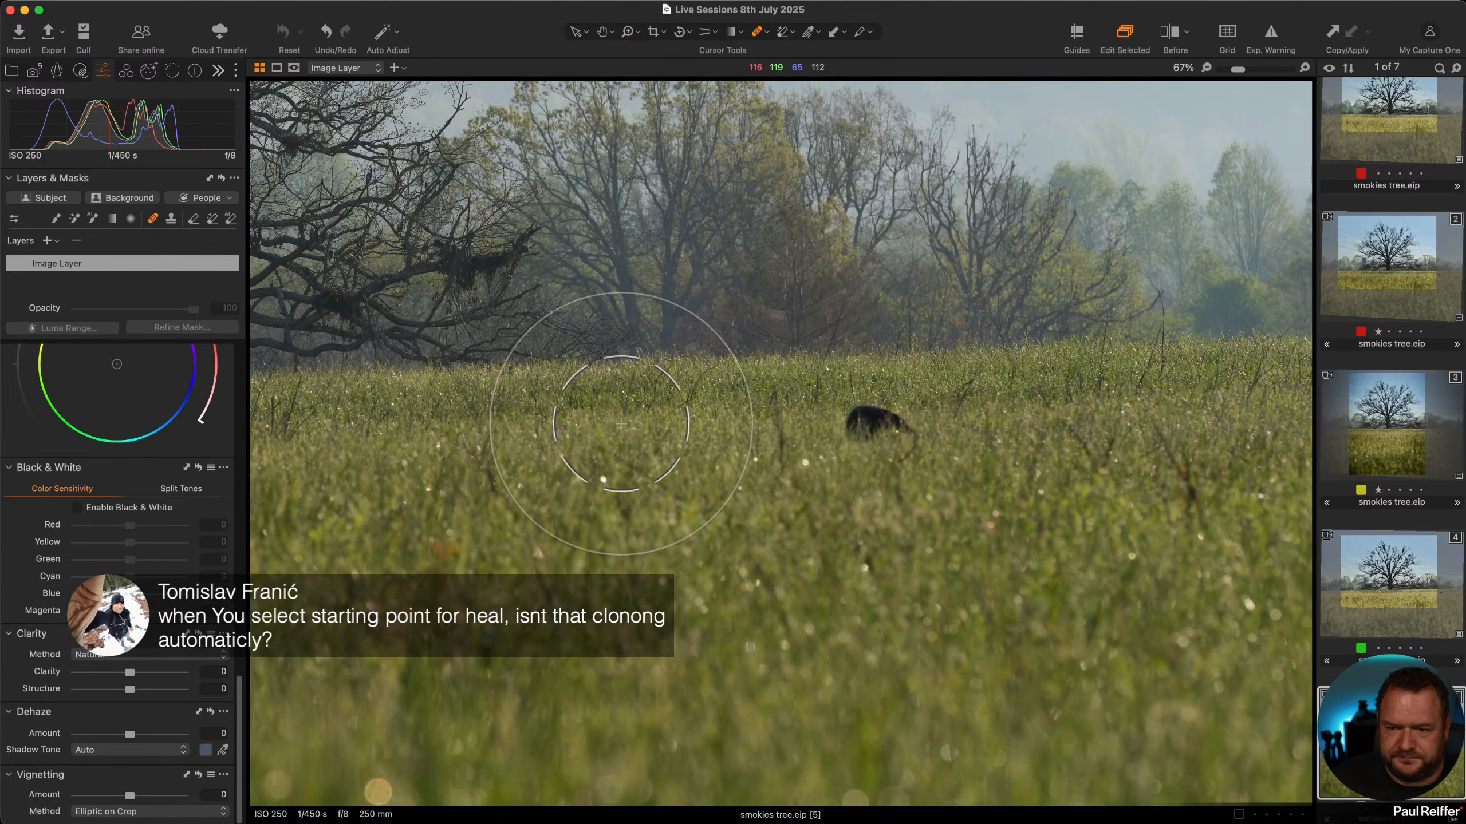
right_click(635, 440)
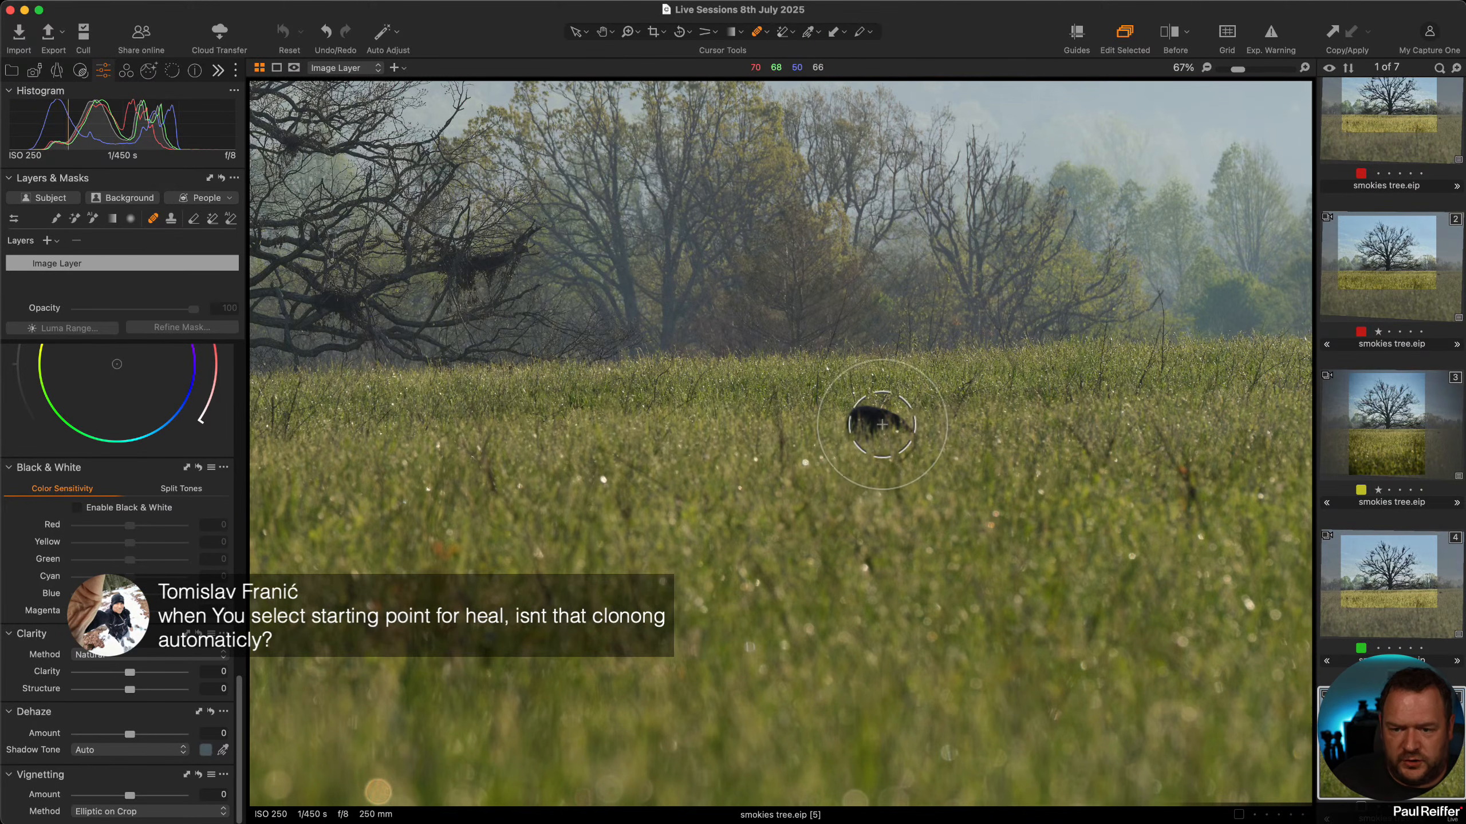
Try to heal the dark animal with an automatically chosen source, reposition its source point, and undo the heal.
mouse_move(877, 426)
mouse_down()
mouse_move(919, 436)
mouse_move(883, 434)
mouse_up()
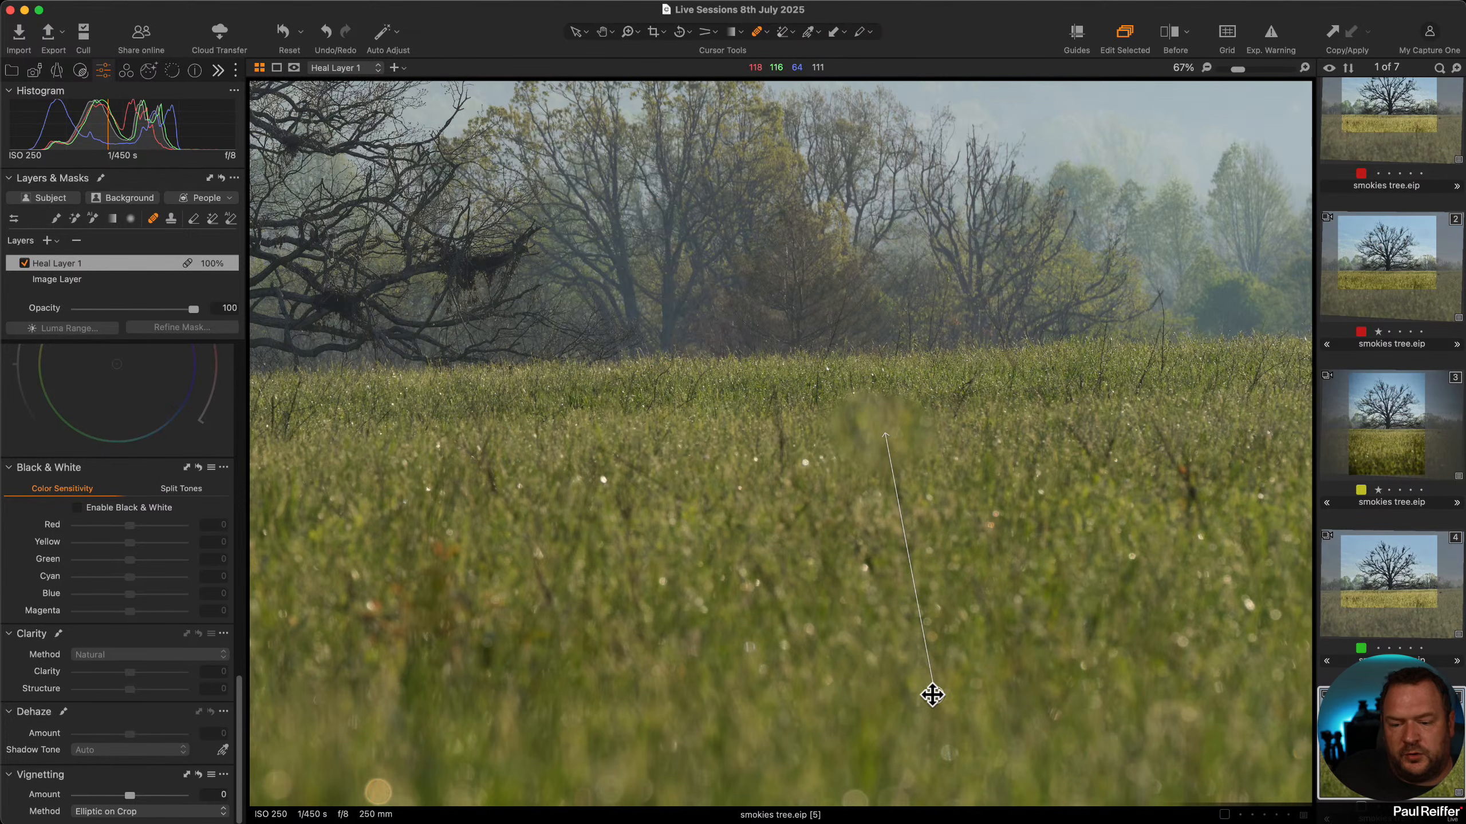
mouse_move(941, 698)
mouse_down()
mouse_move(1043, 651)
mouse_move(779, 684)
mouse_move(1023, 695)
mouse_up()
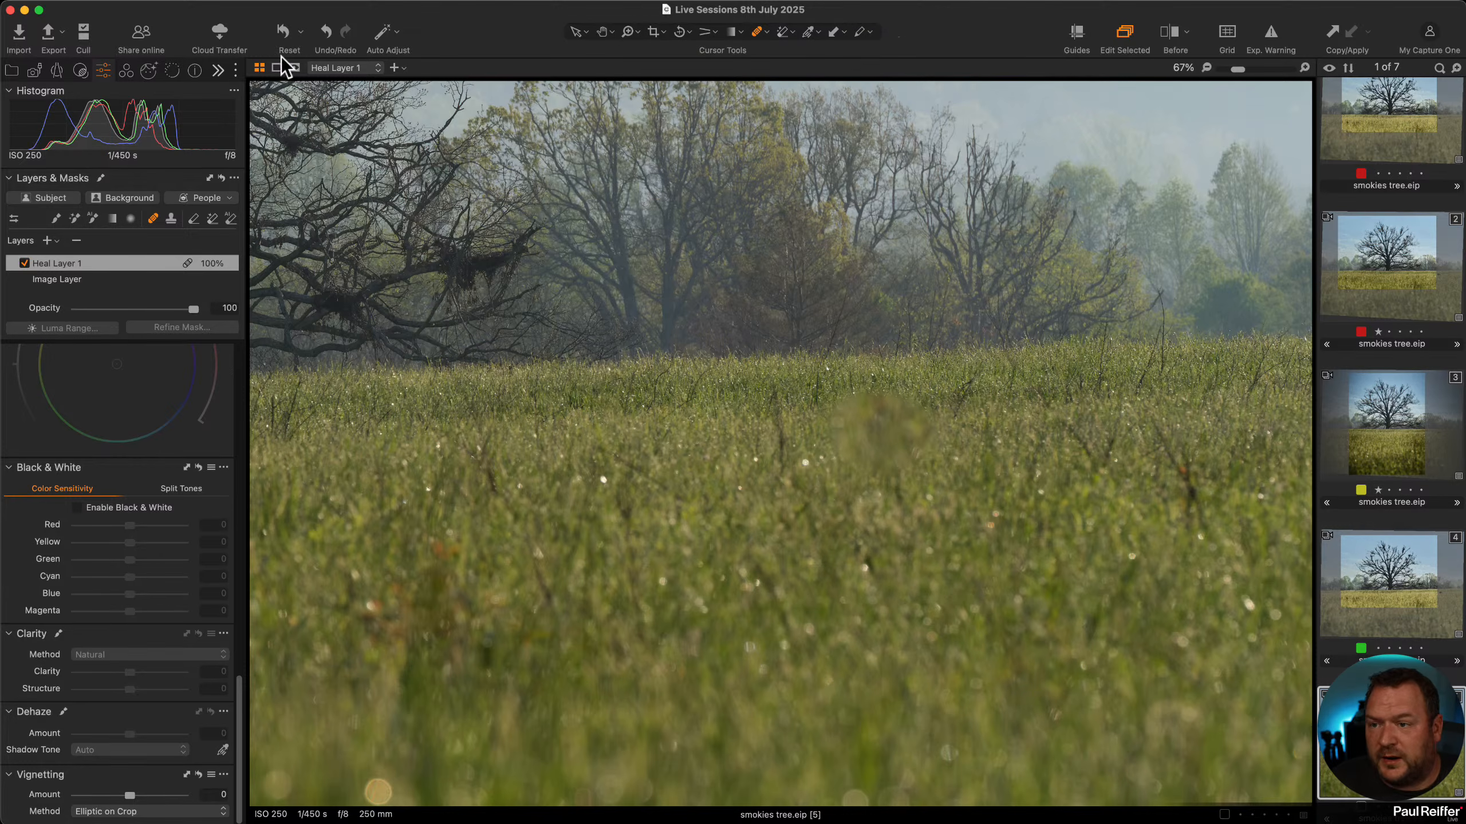
click(326, 35)
click(327, 35)
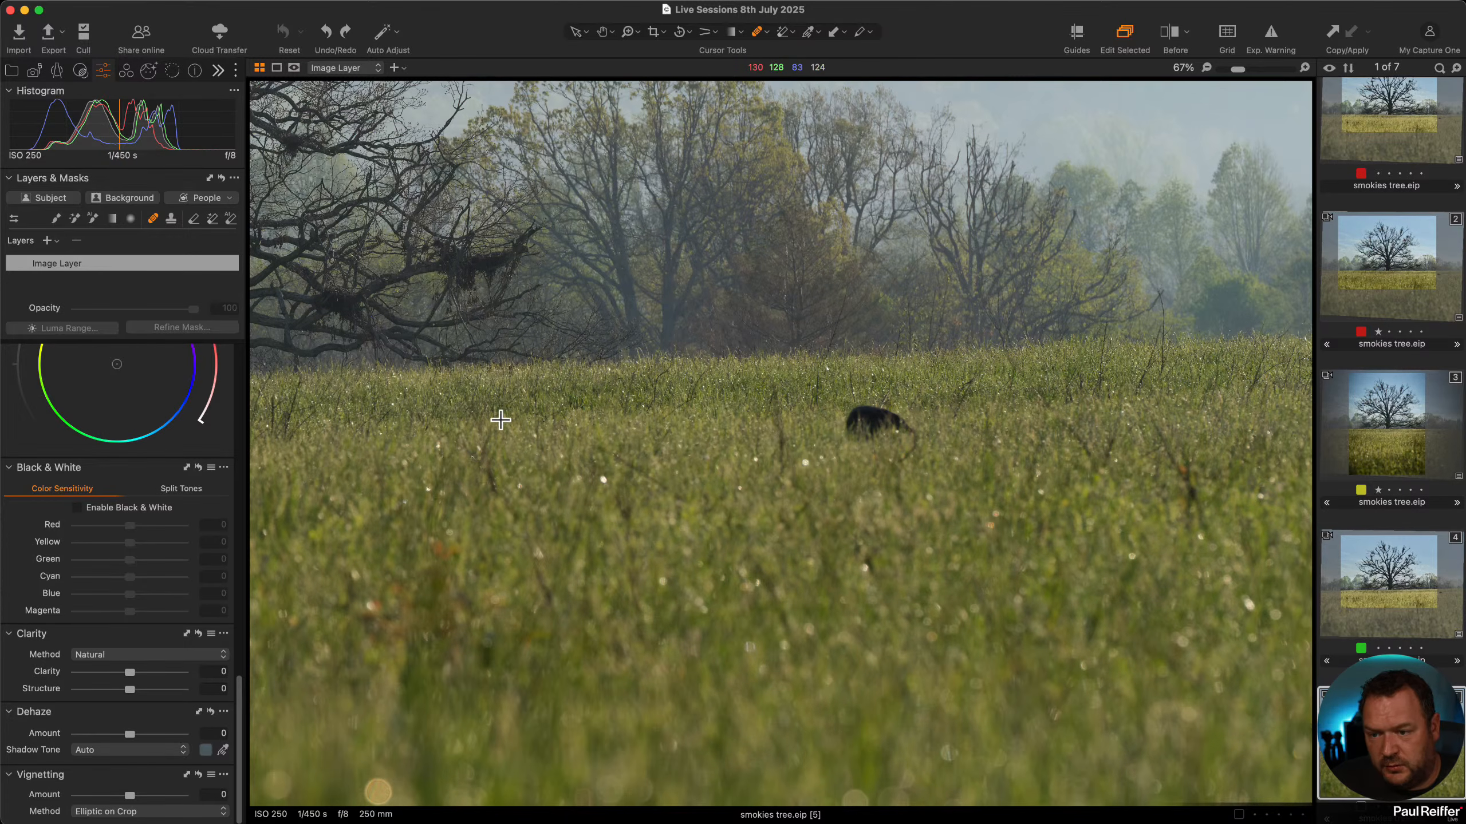
Heal the dark animal using a manually sampled patch of level grass to its left, fine-tune the source point, and fit the photo.
click(508, 435)
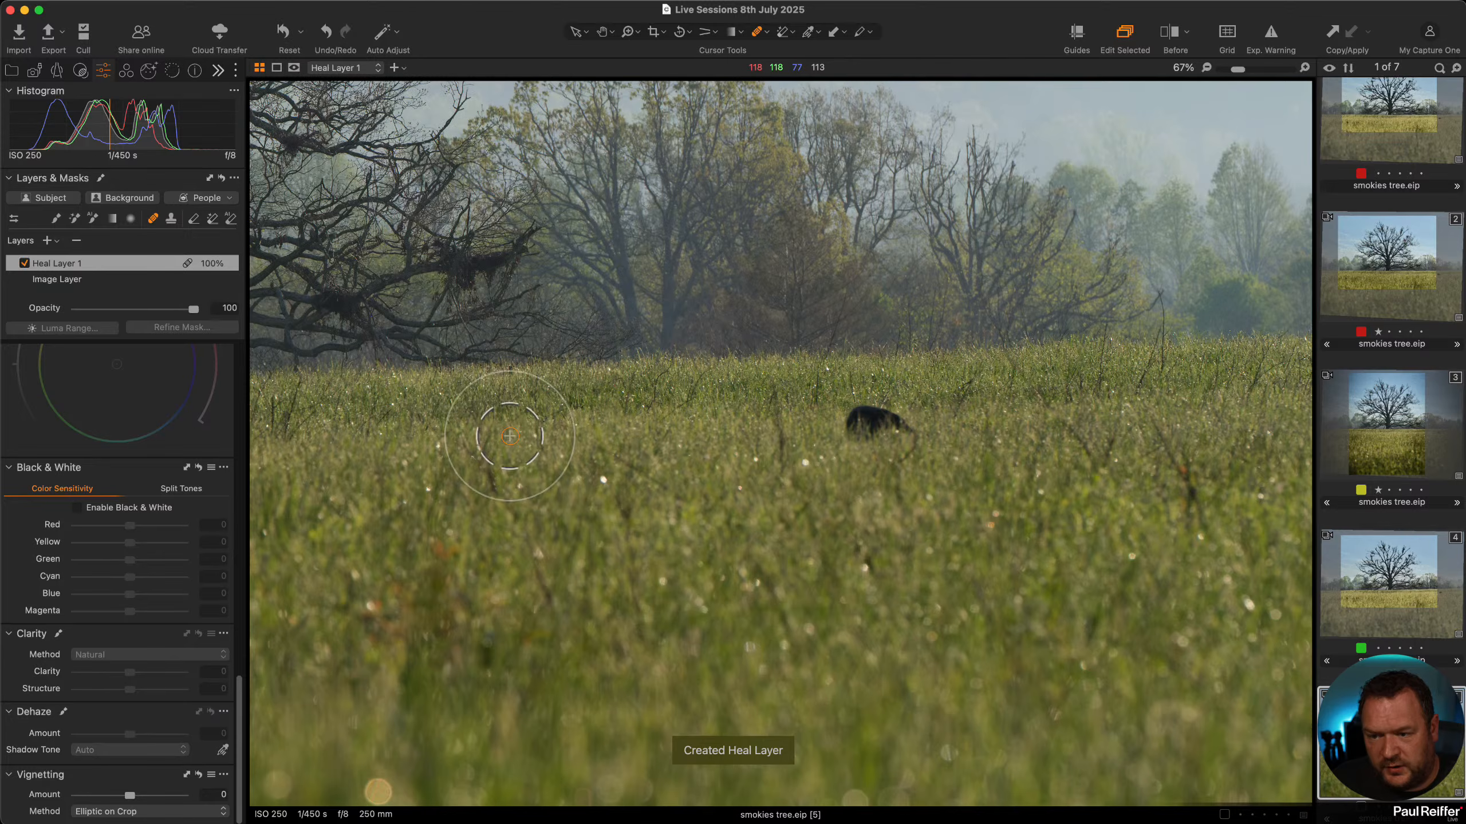
click(846, 428)
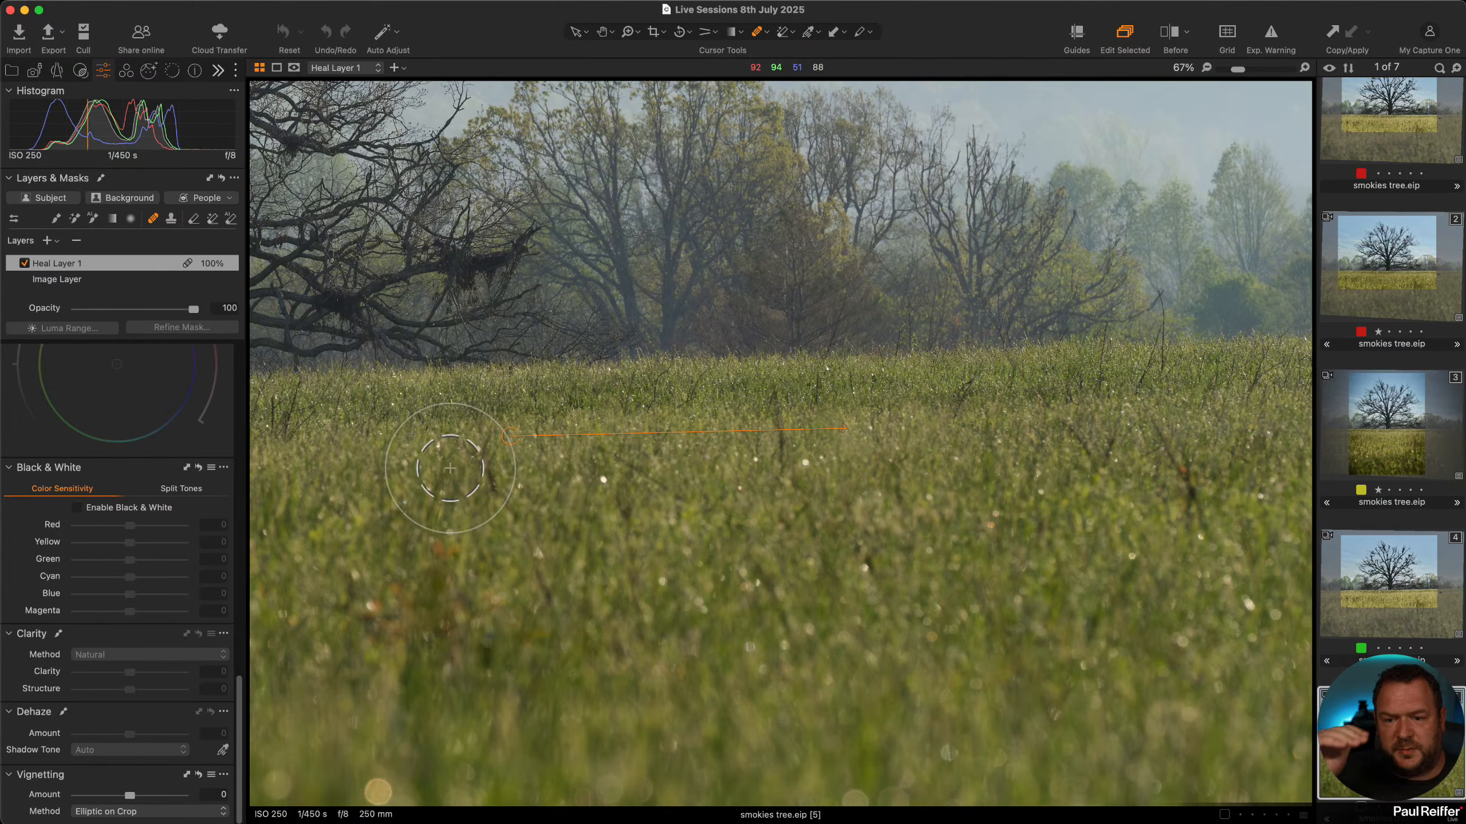
drag(511, 437, 540, 441)
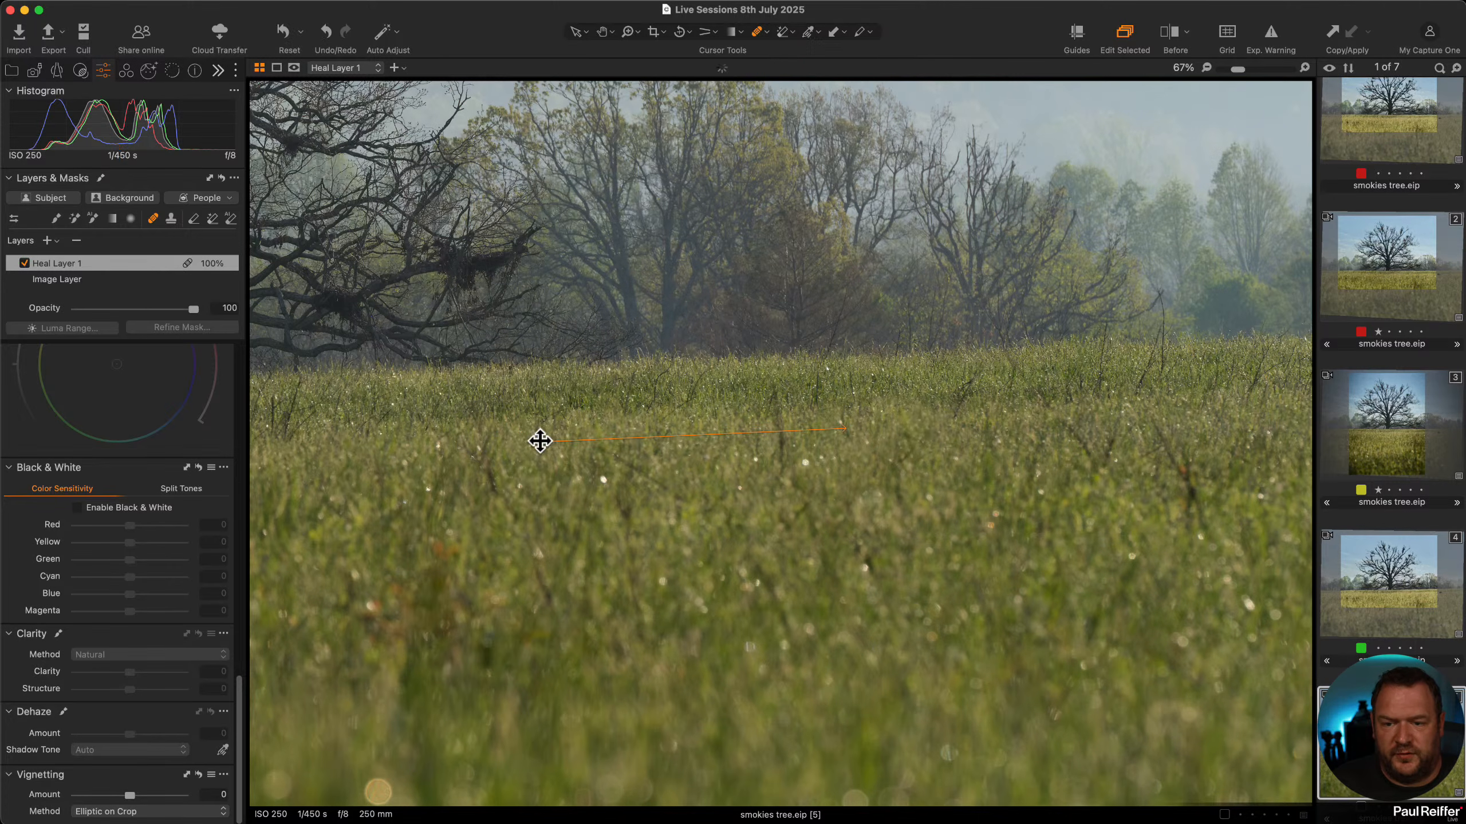
click(576, 32)
key(super+0)
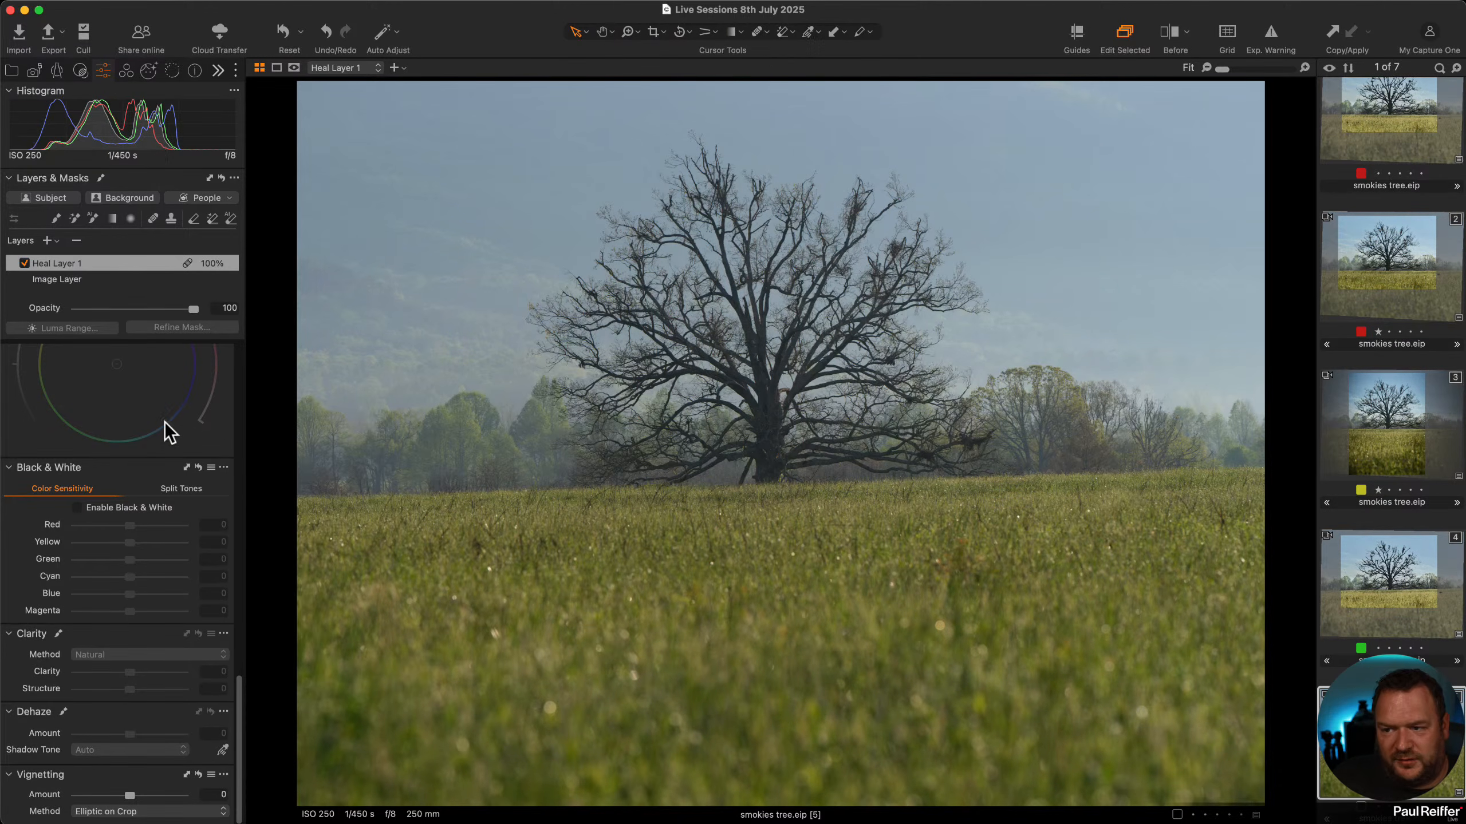
Open the user collection holding the Hudson house photos and review the original raw file and its edited second variant.
scroll(167, 424, up, 5)
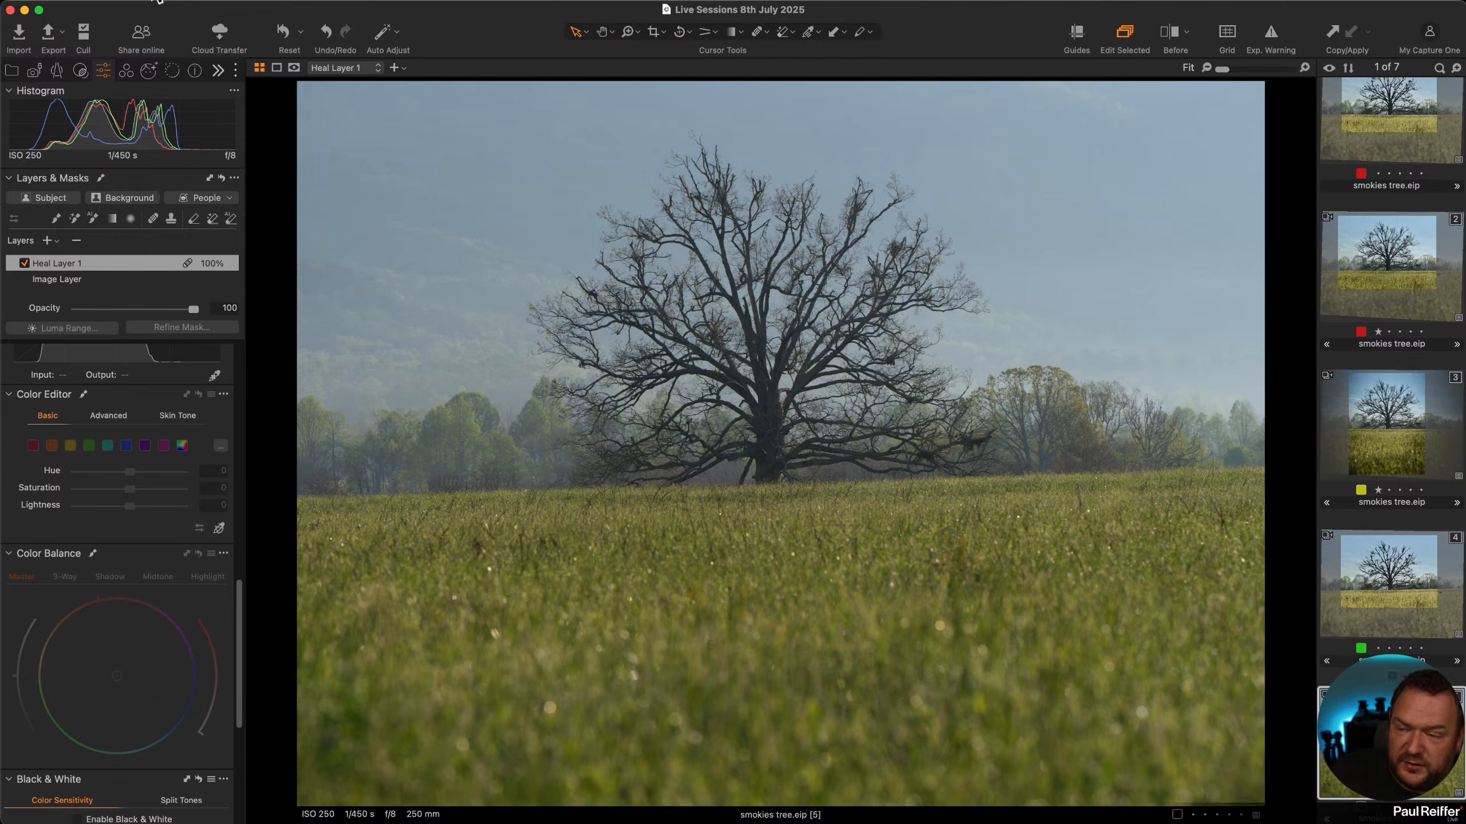
click(12, 71)
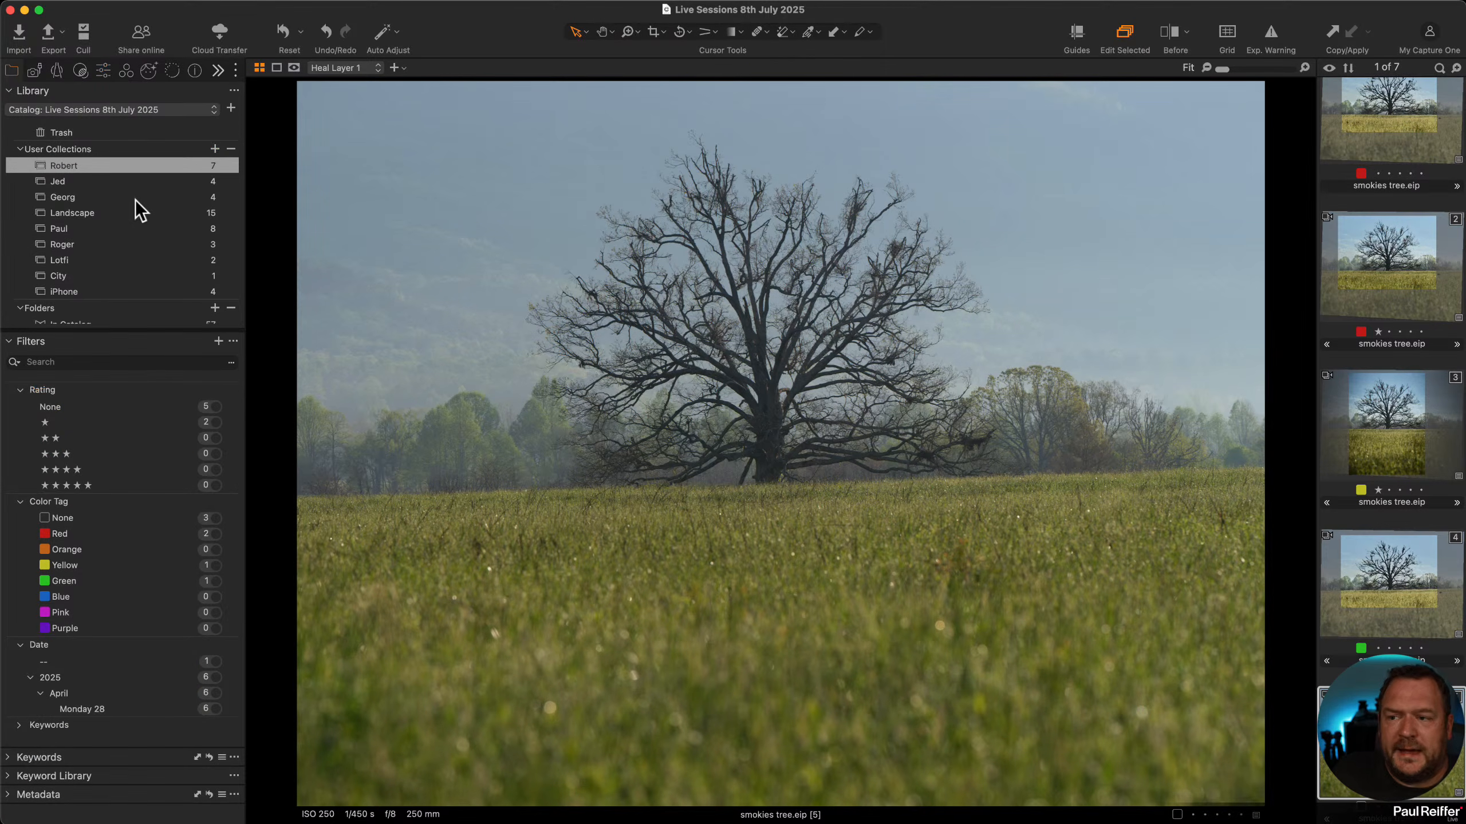
click(128, 180)
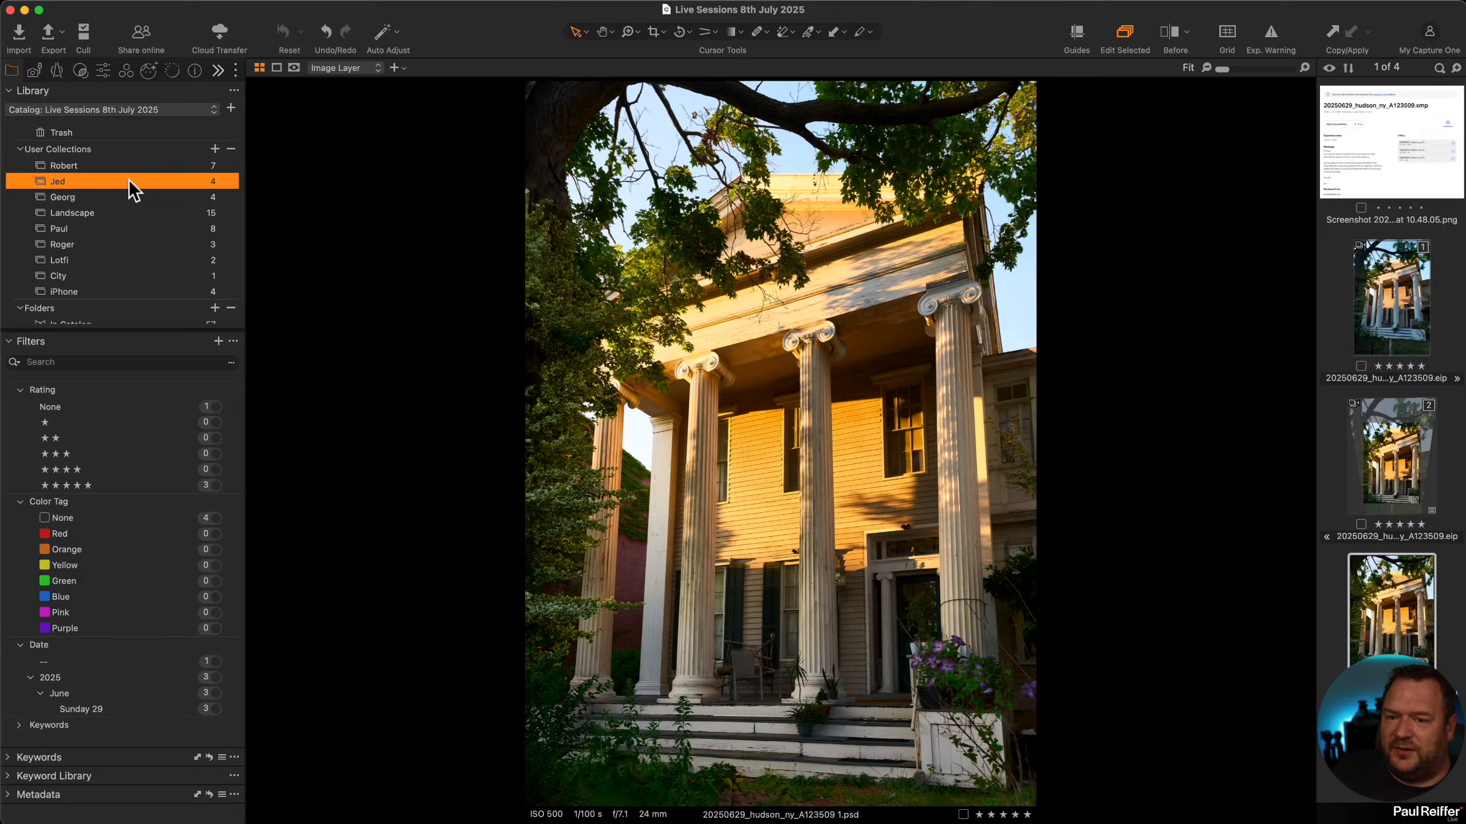
click(104, 70)
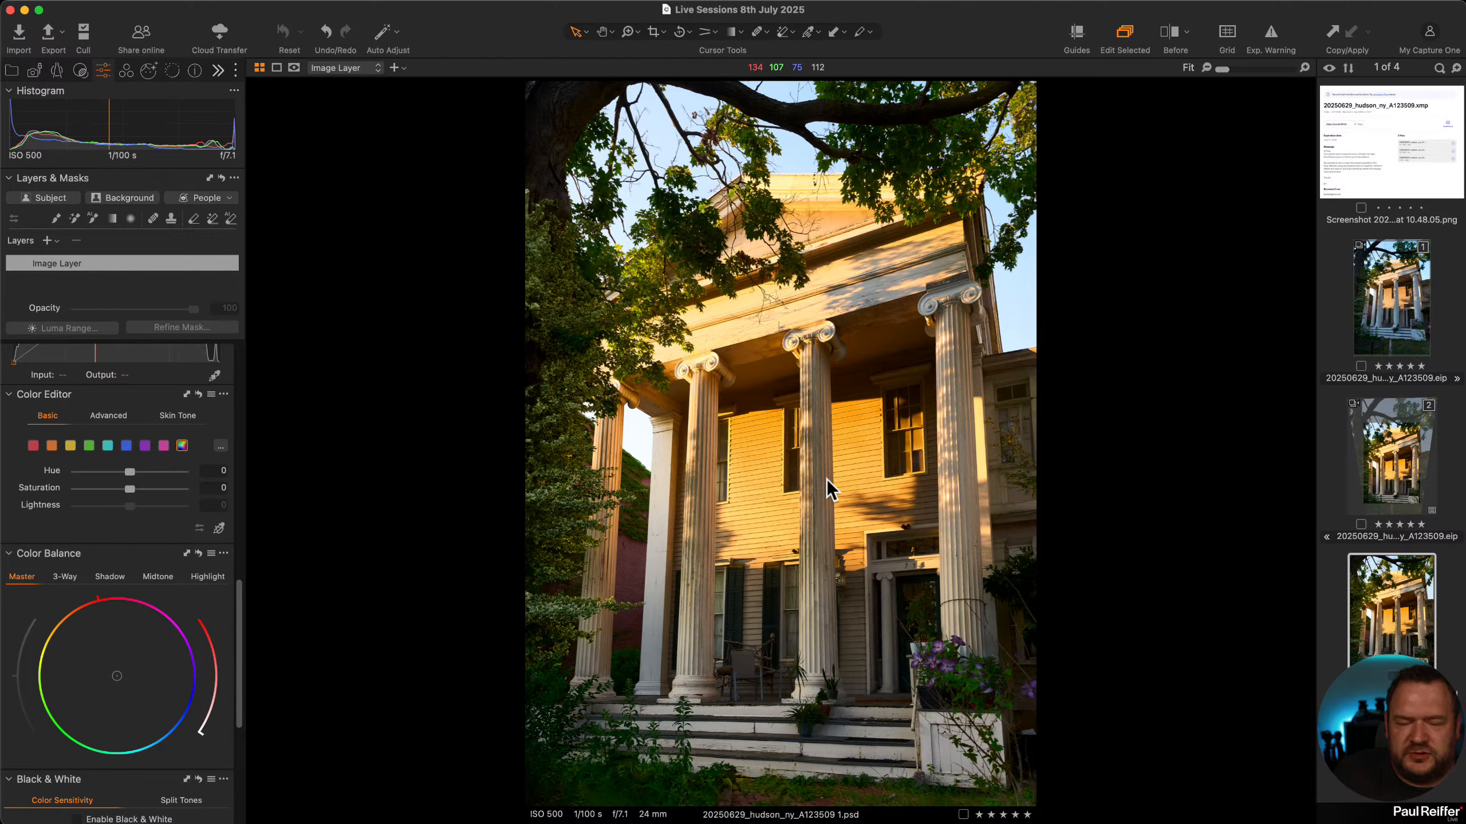
click(1417, 303)
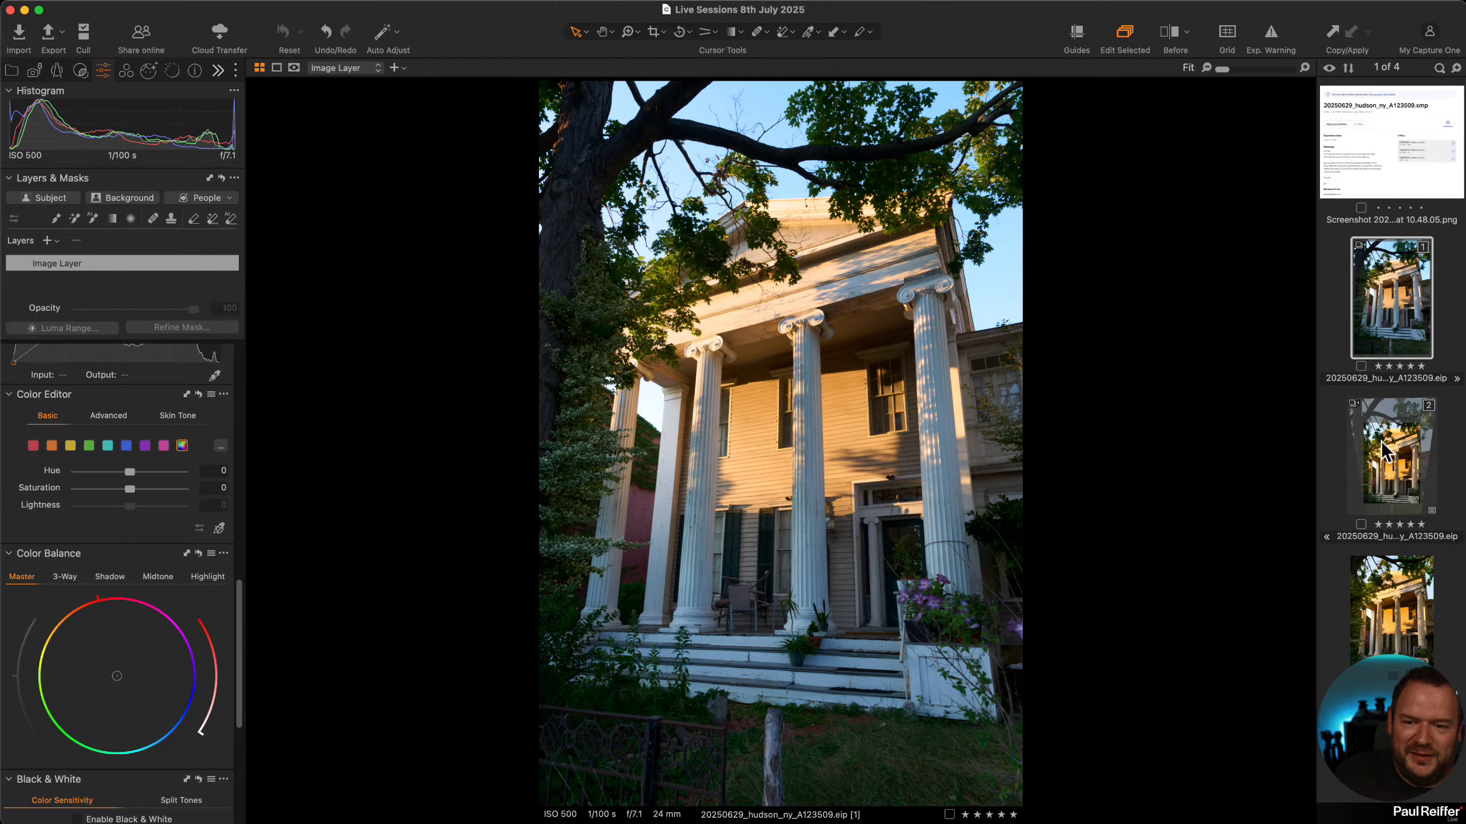
key(Down)
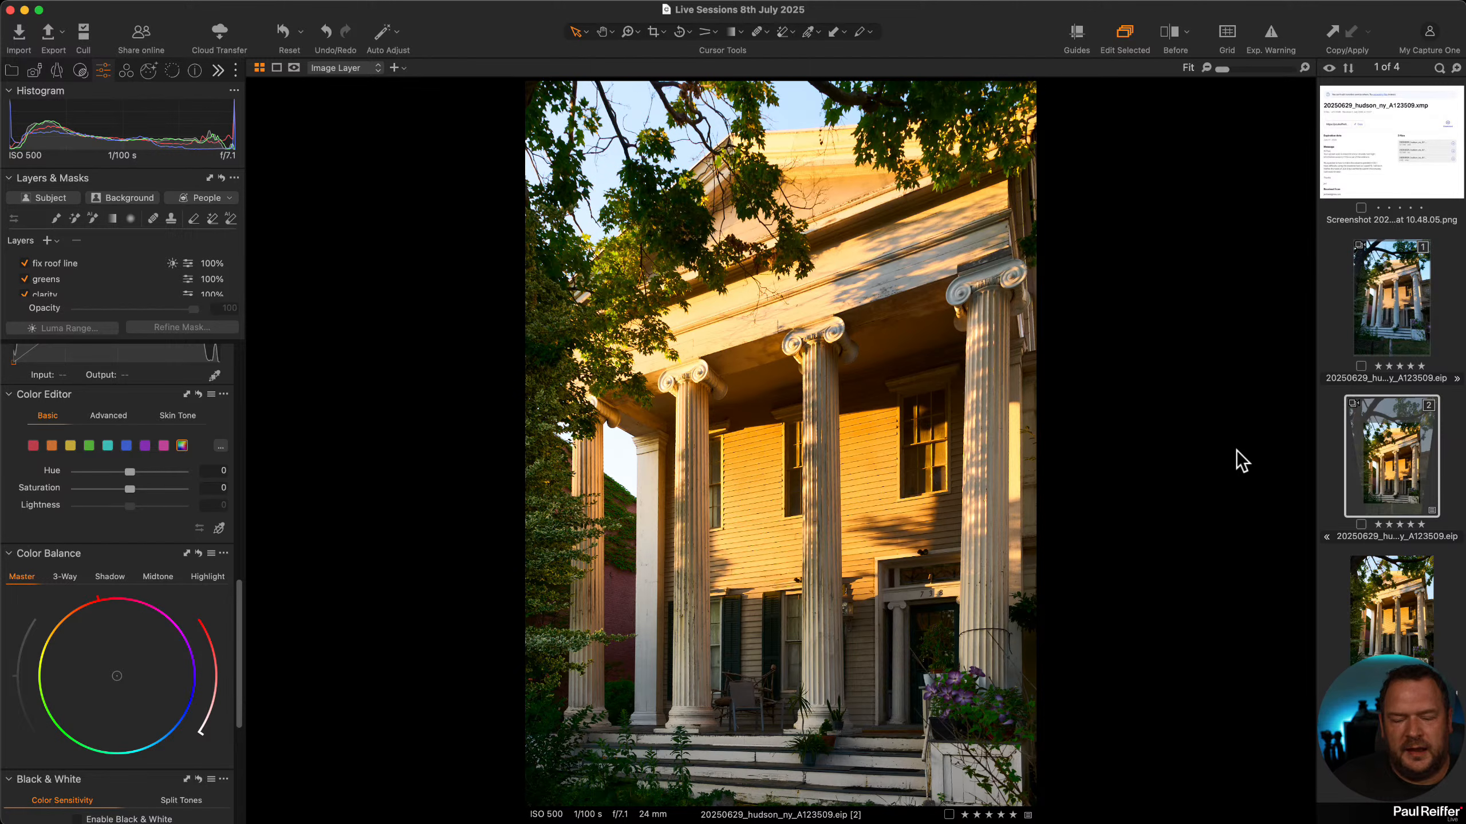
Show guides on the edited house variant and align the vertical guides with the middle column and the white pilaster's left edge.
click(1075, 41)
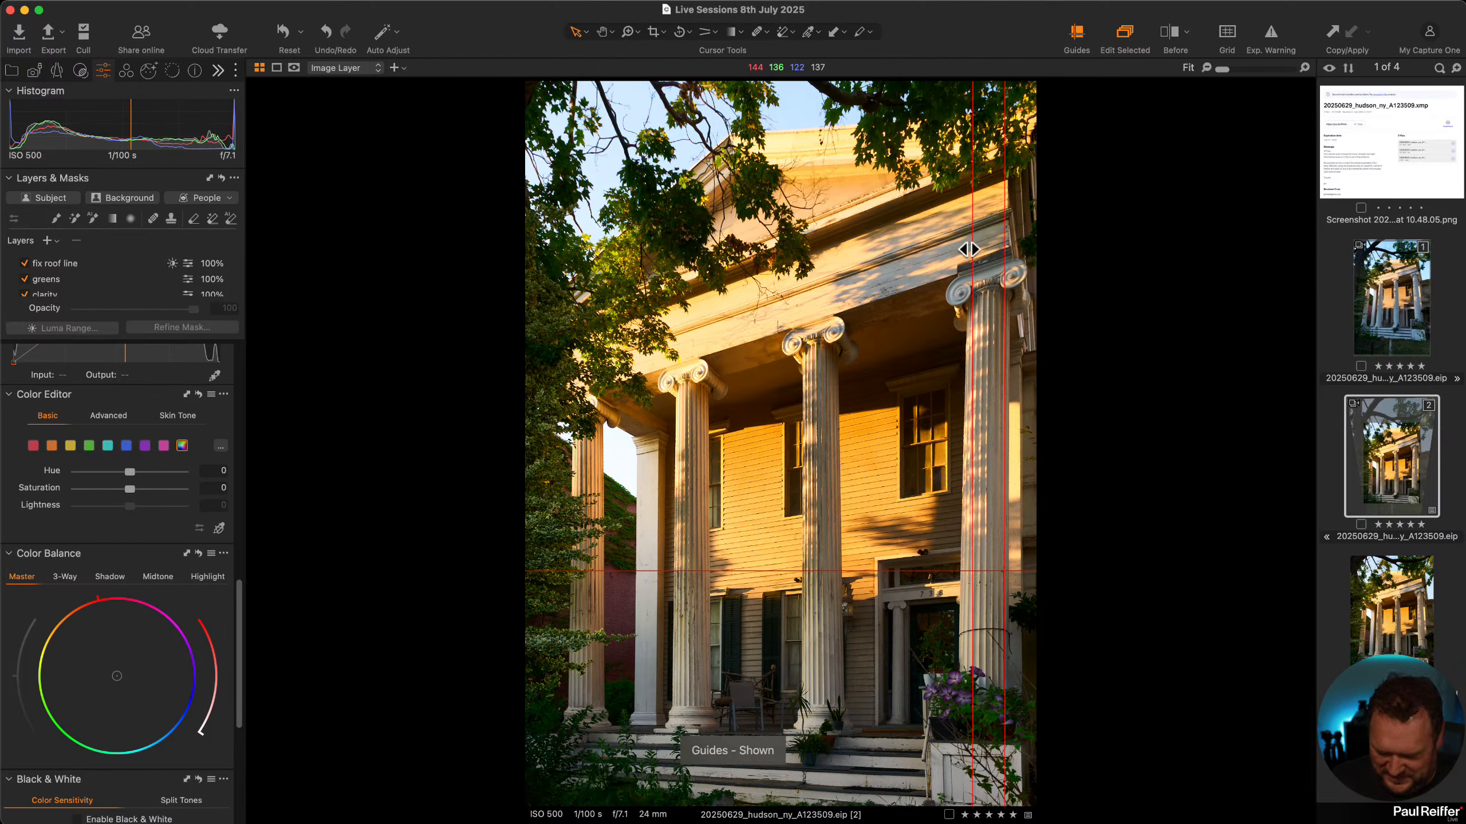
drag(970, 249, 754, 261)
drag(1006, 289, 815, 289)
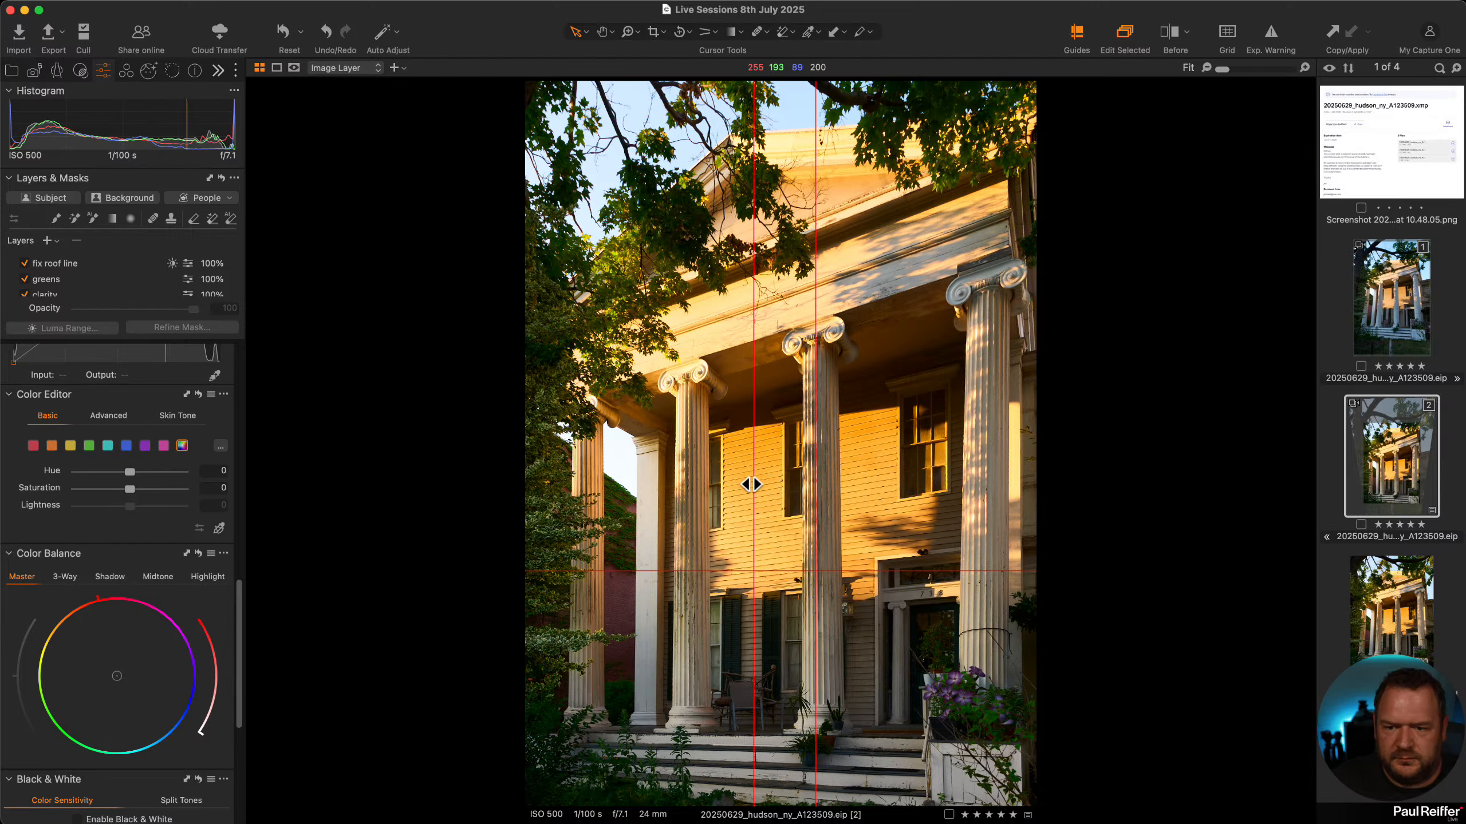
drag(752, 485, 635, 520)
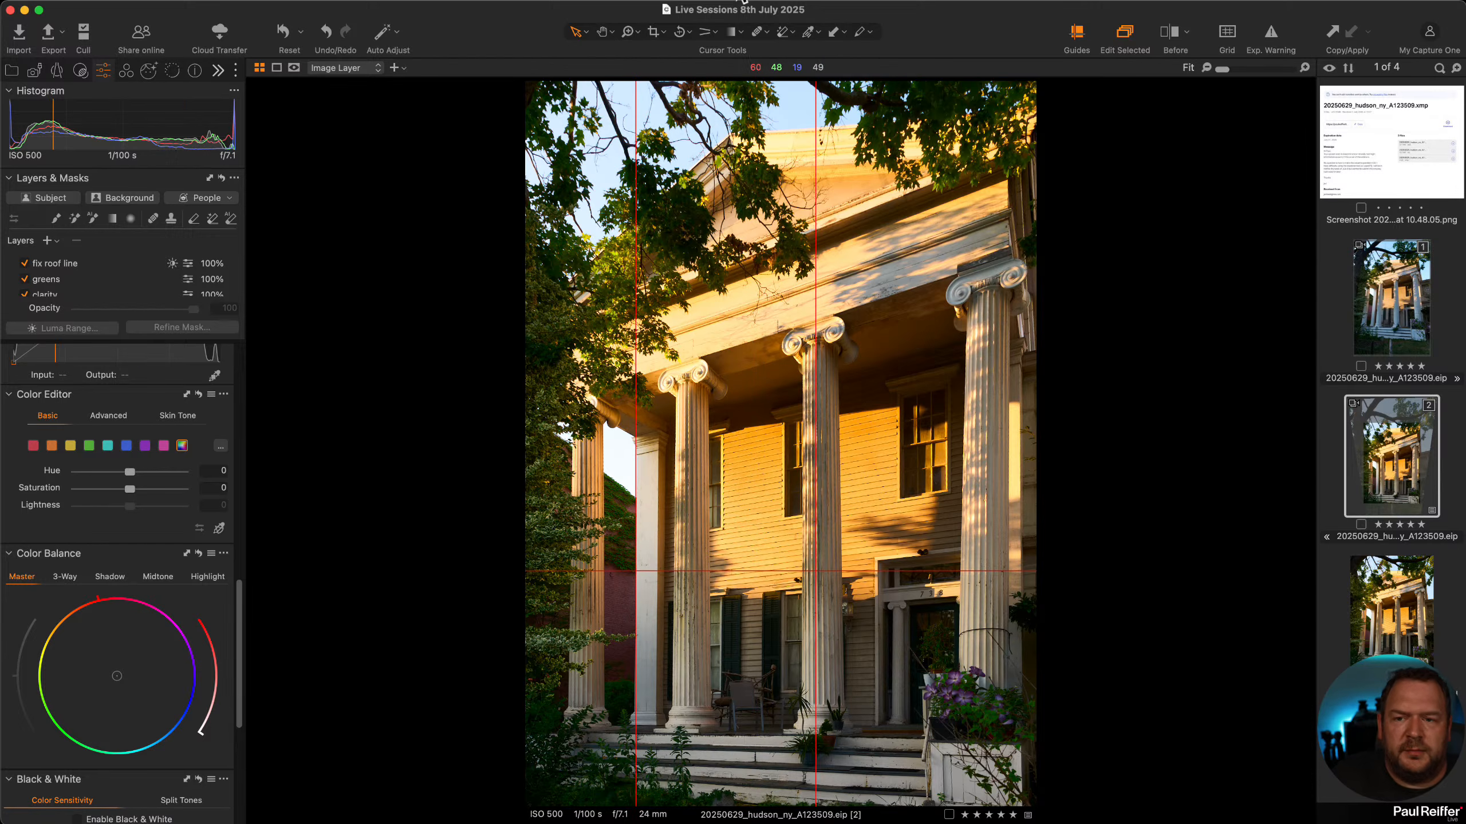
Inspect the corrected house photo's crop and move the middle column's guide to the left edge of the rightmost column.
click(654, 35)
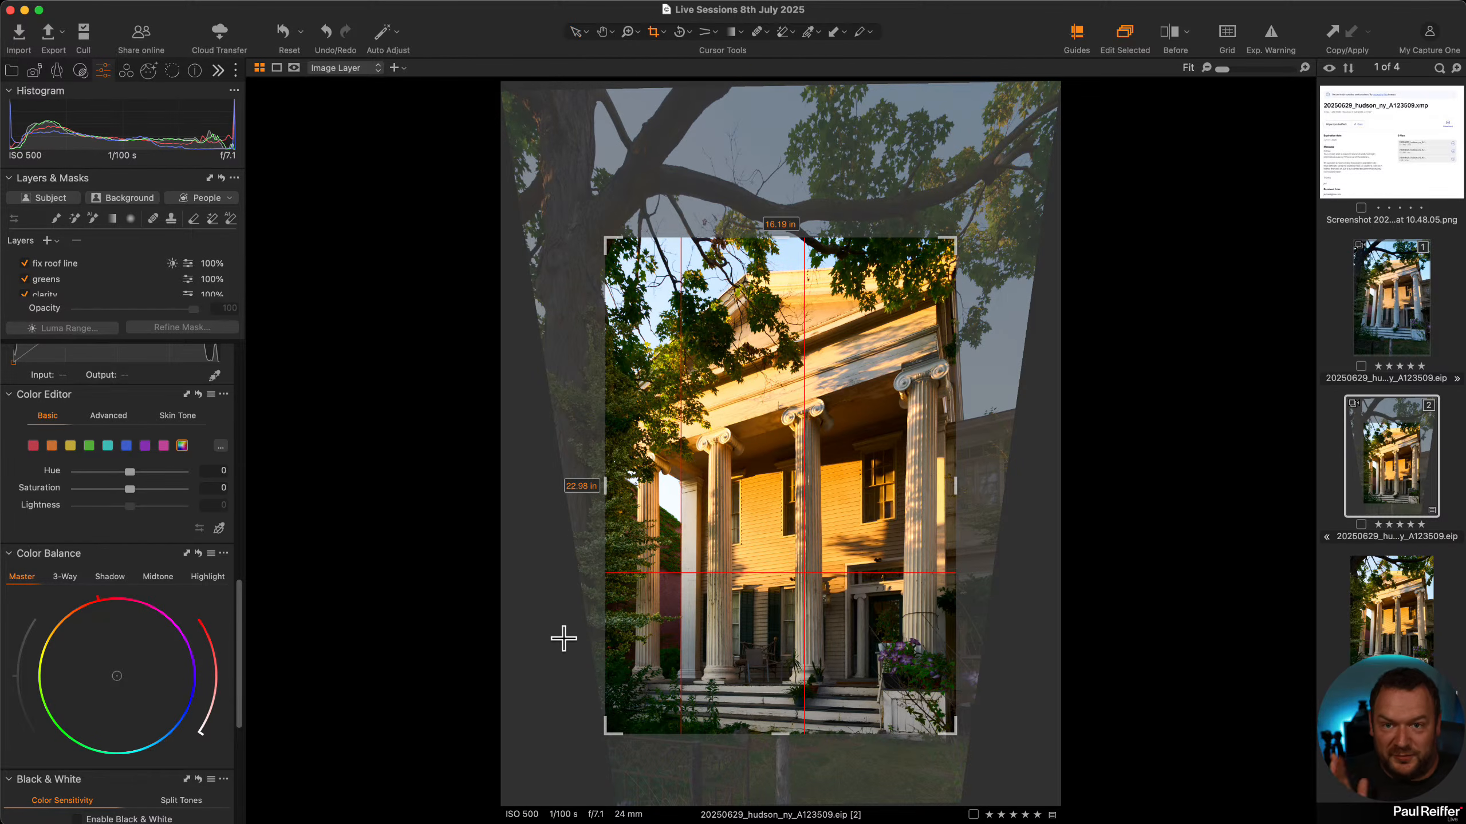
click(573, 34)
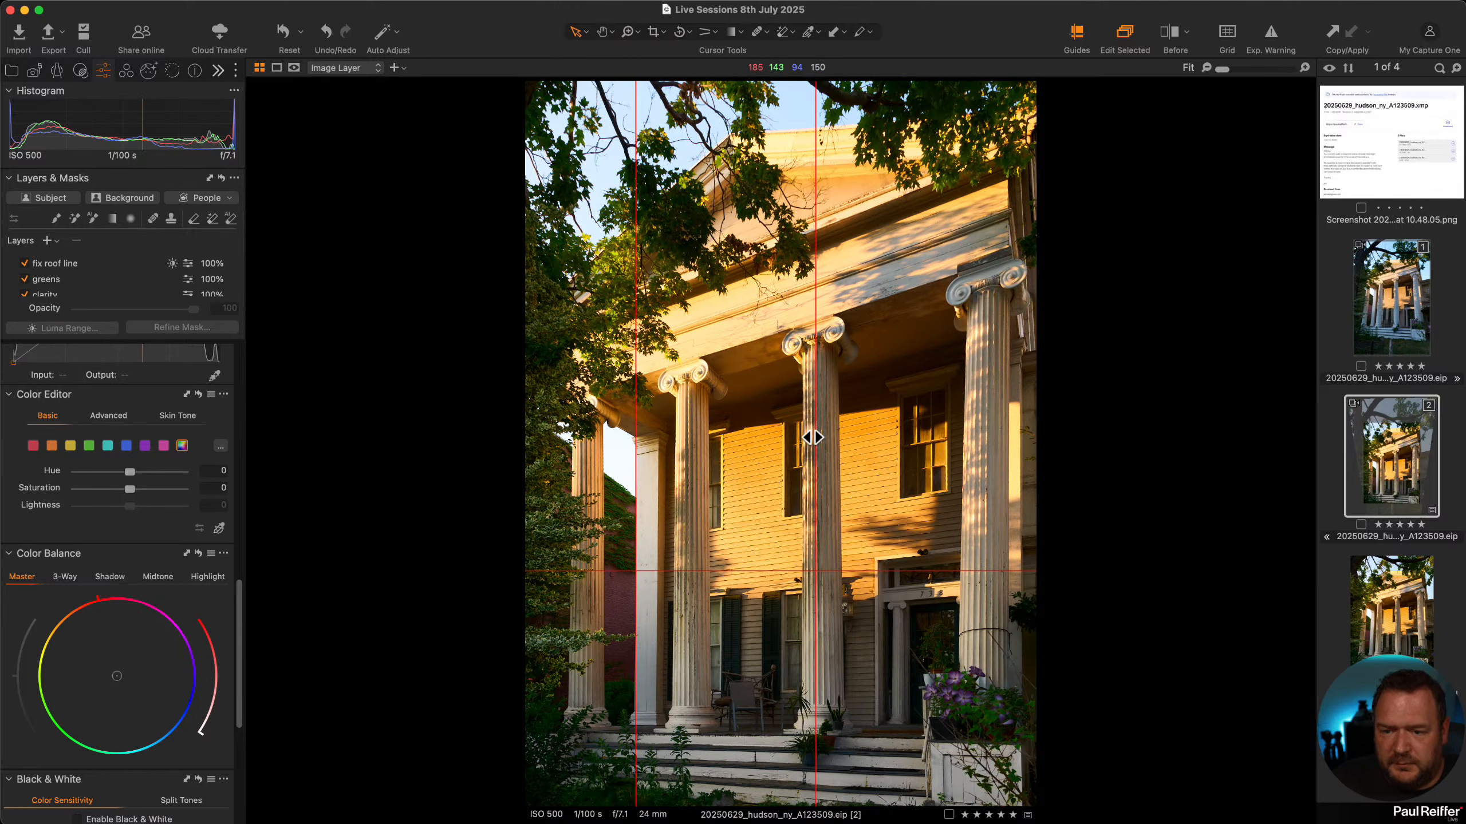
drag(982, 456, 1006, 462)
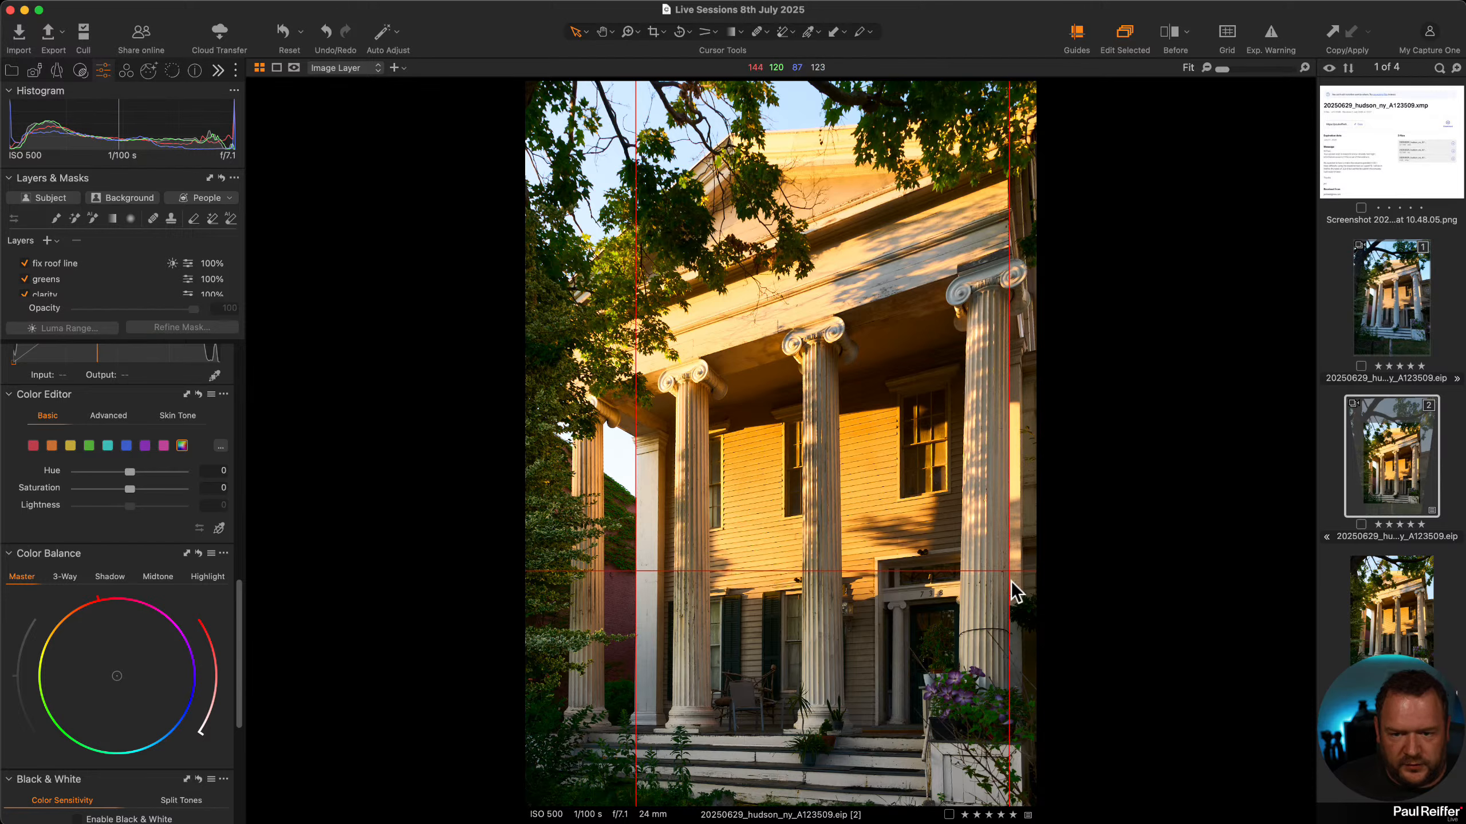
drag(1010, 580, 959, 600)
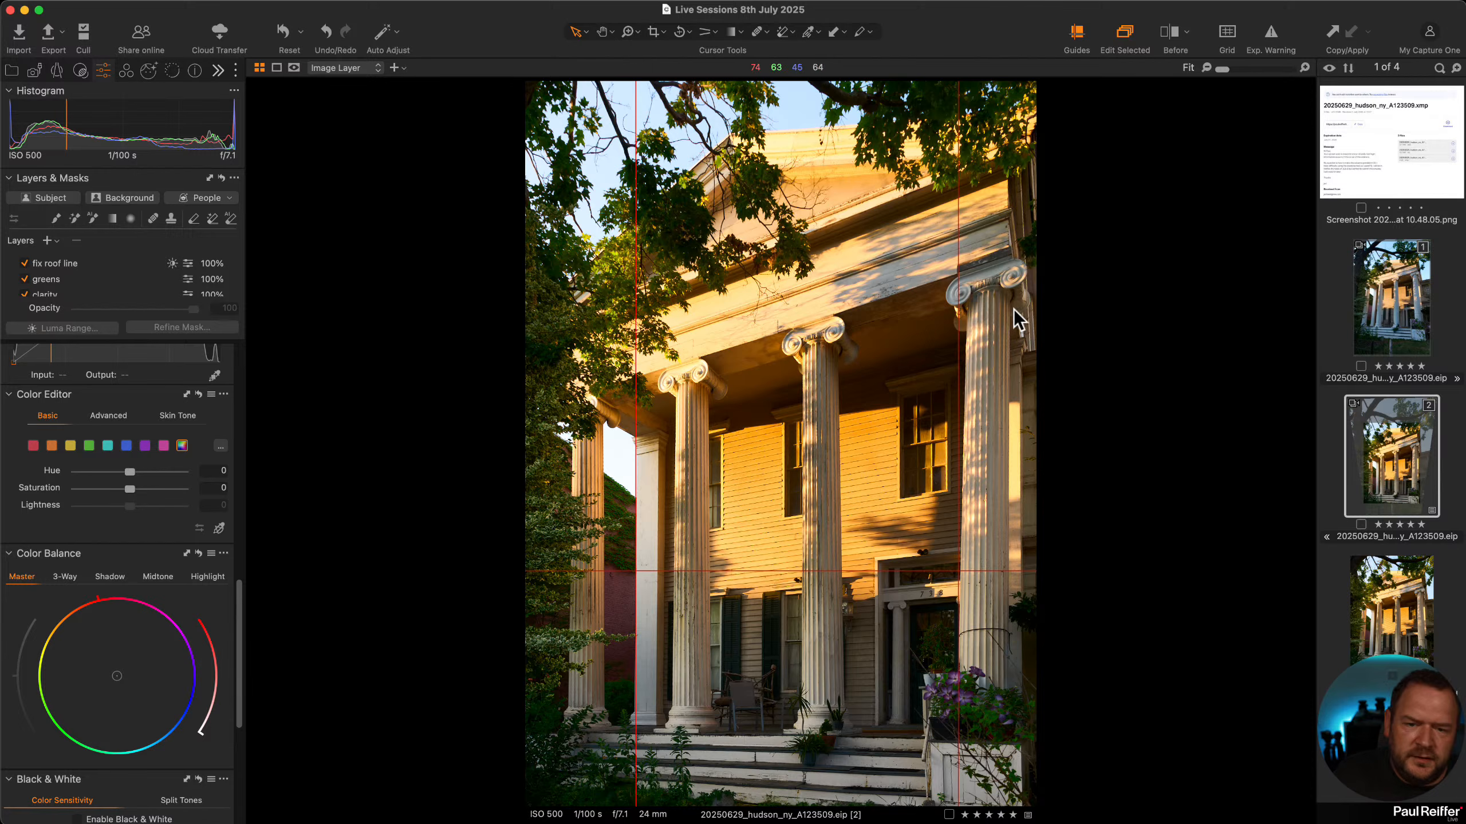
Check both edges of the rightmost column with the vertical guide, and leave the guide just left of the middle column.
drag(959, 347, 1008, 350)
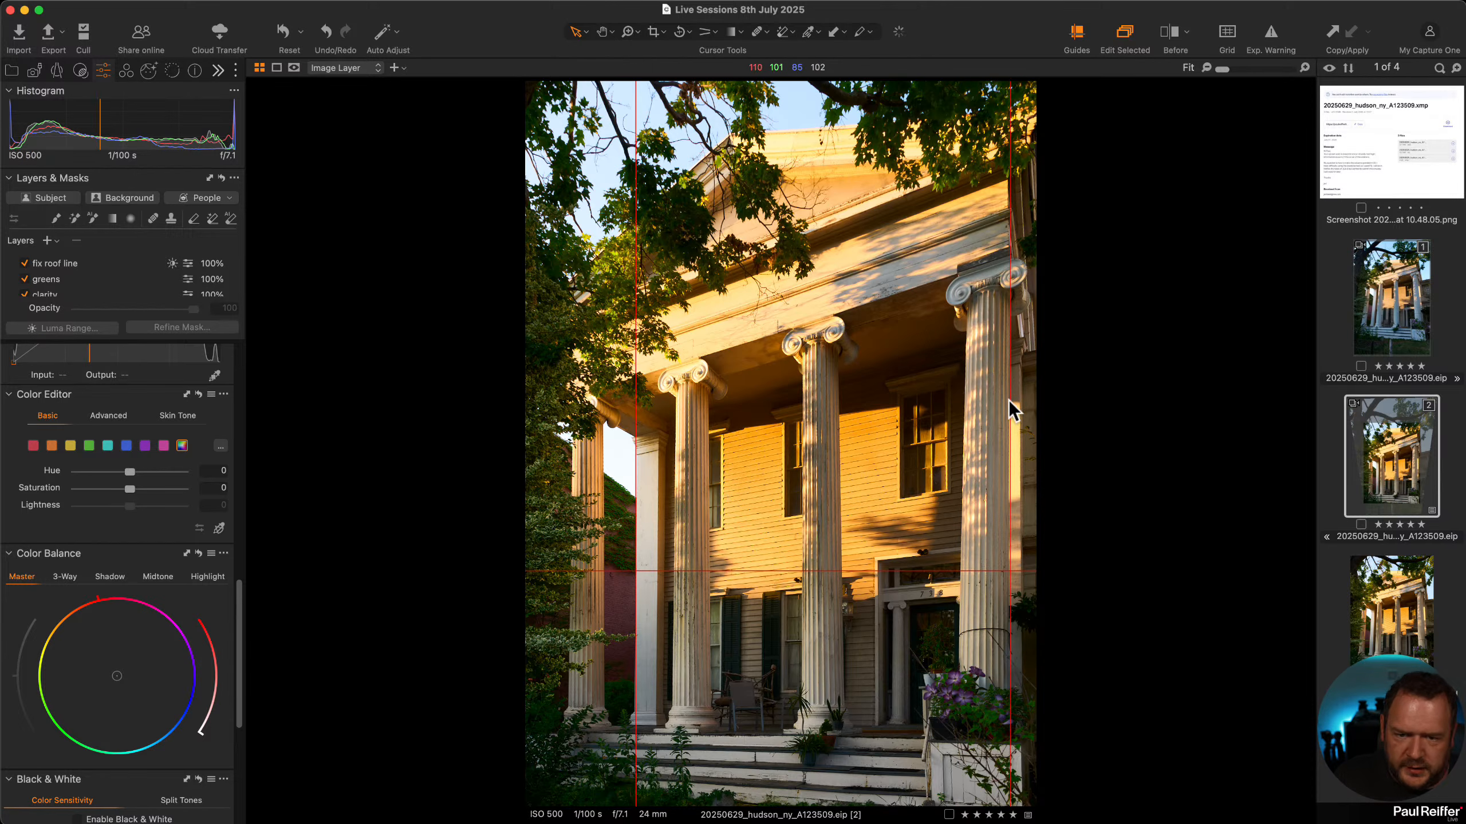
drag(1010, 401, 958, 419)
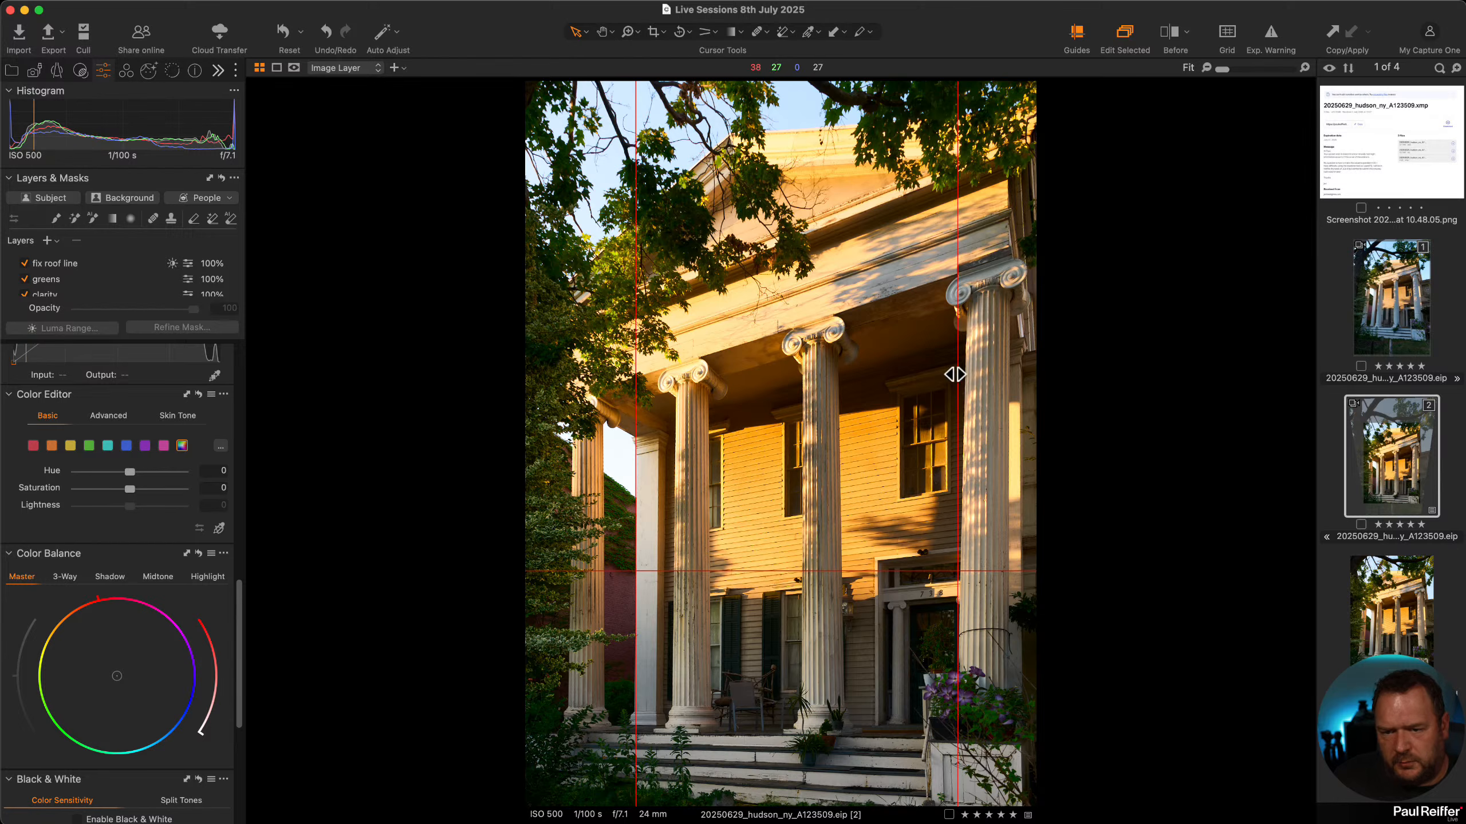
drag(952, 358, 853, 415)
drag(566, 429, 743, 382)
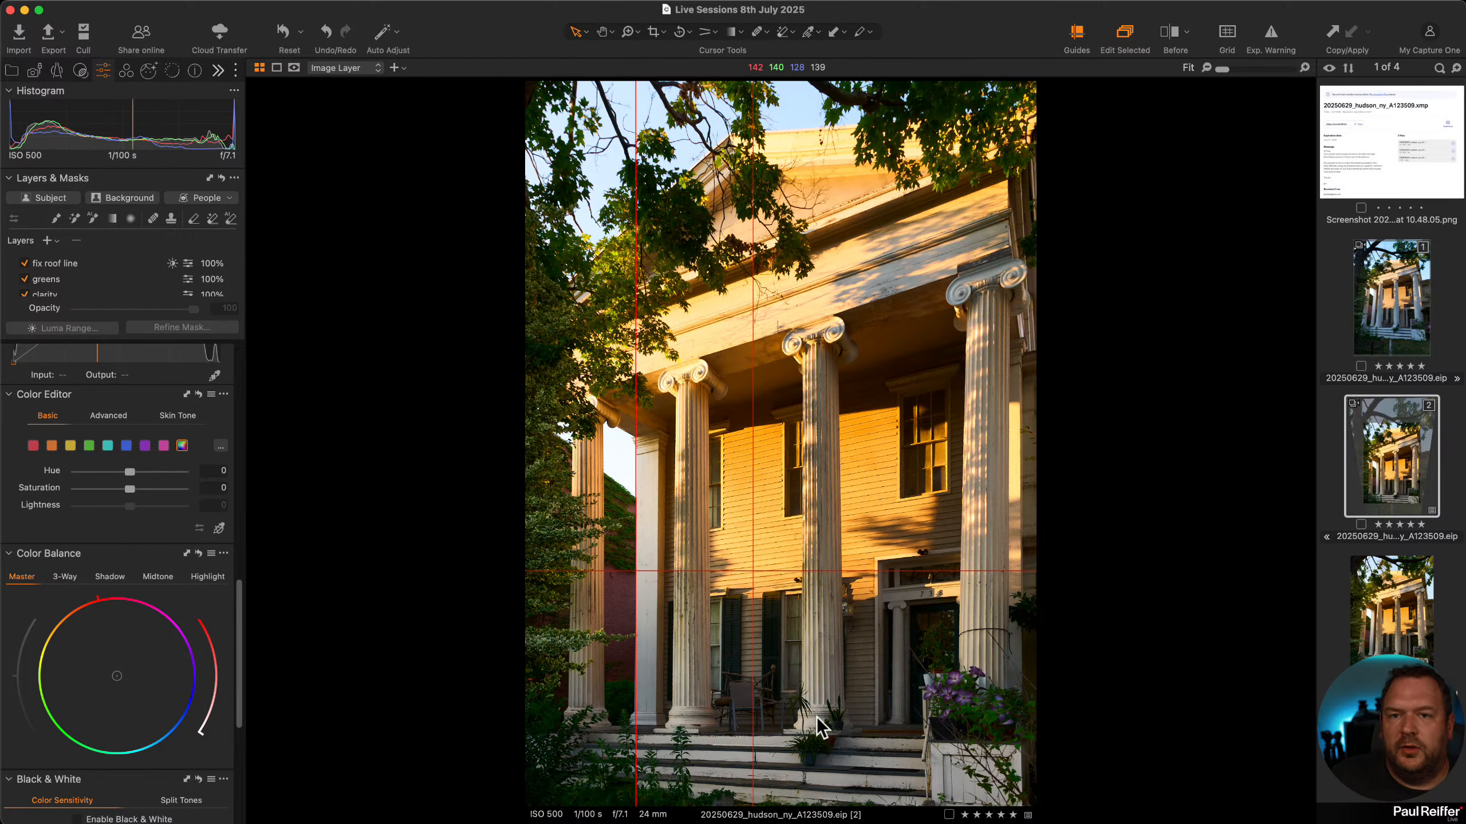
Compare the original raw house photo, its edited second variant and the PSD version against the guides.
click(1388, 315)
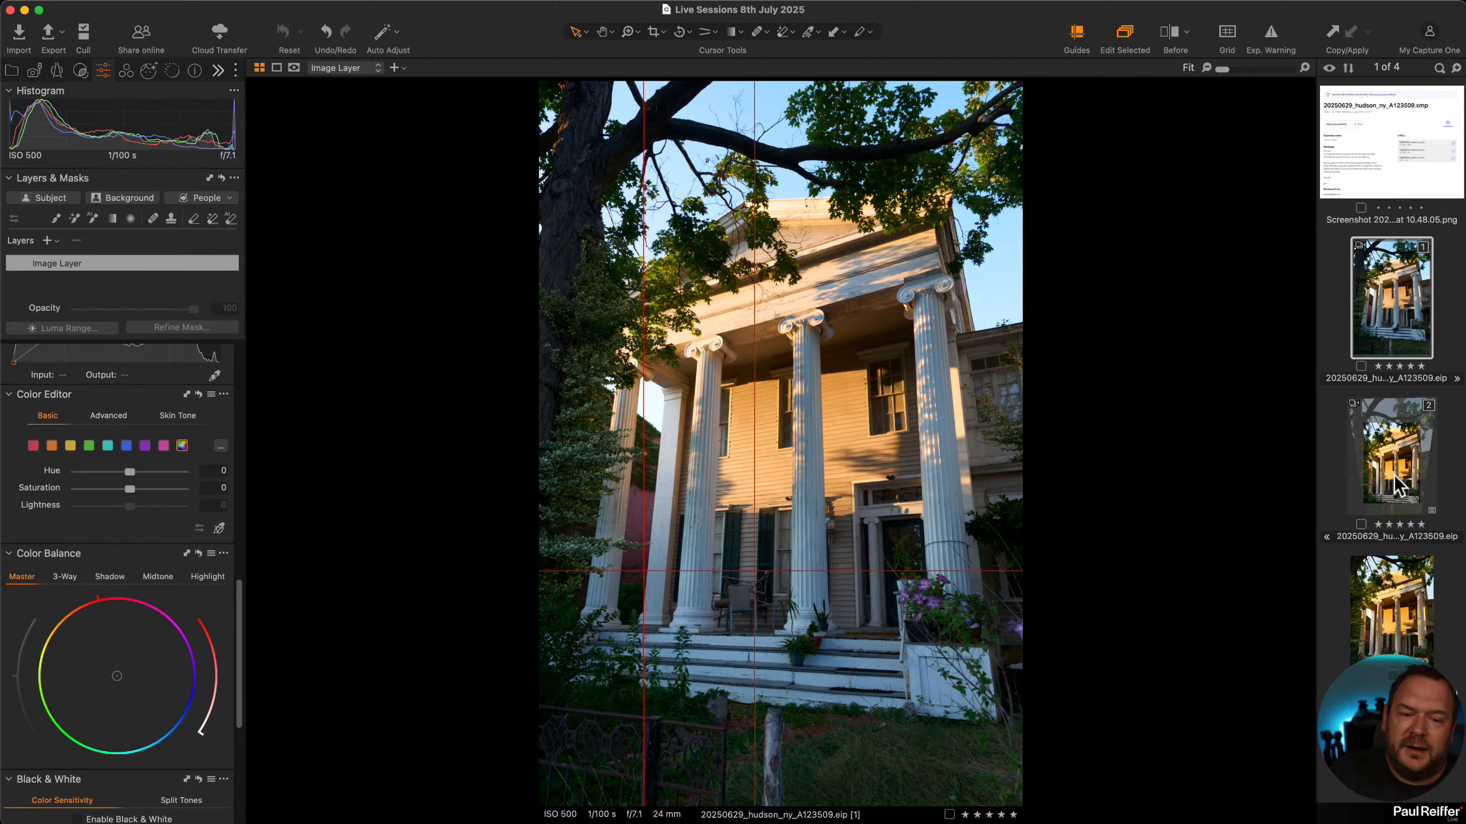
click(1374, 468)
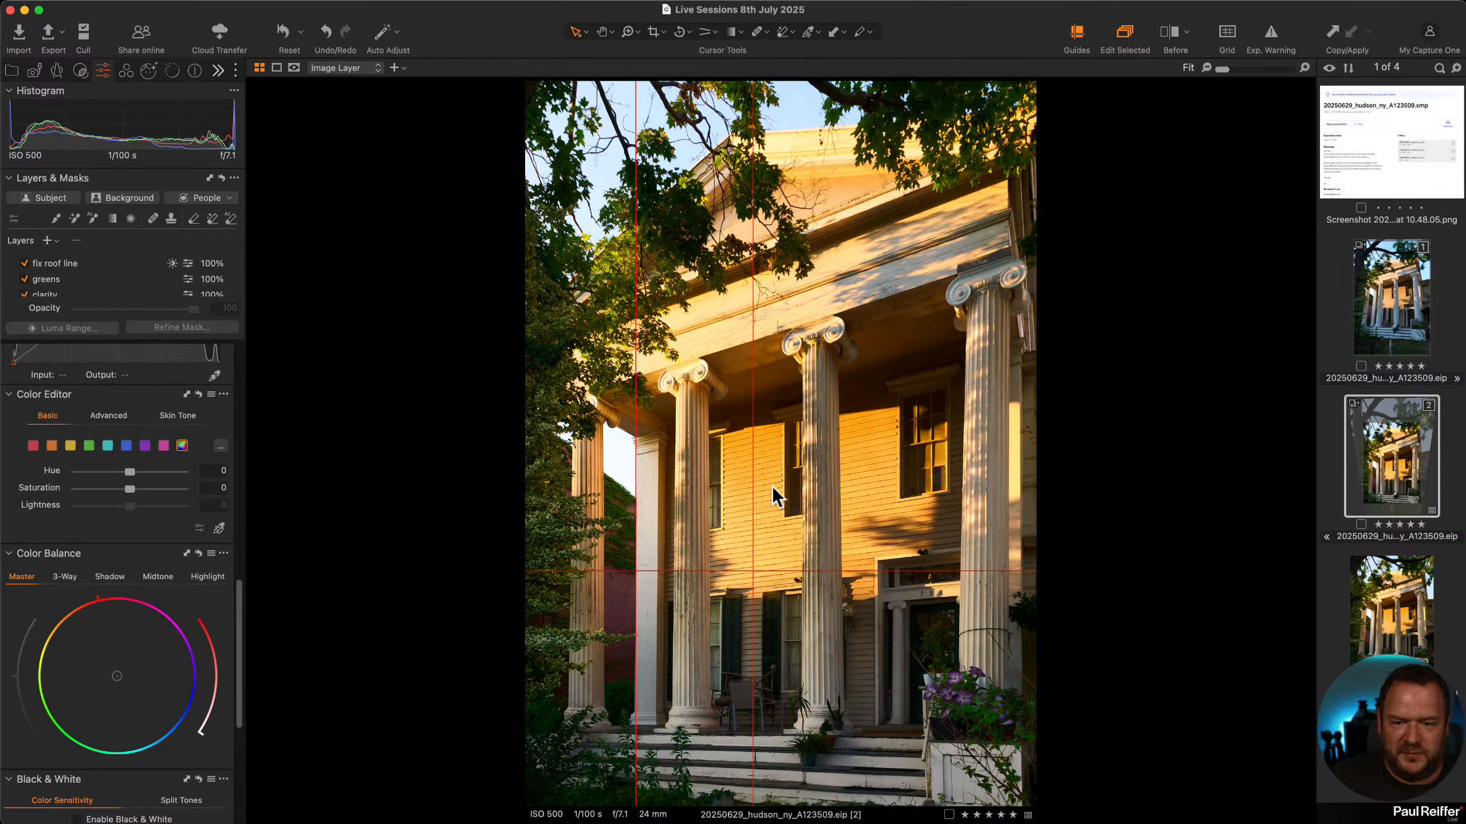
click(1414, 600)
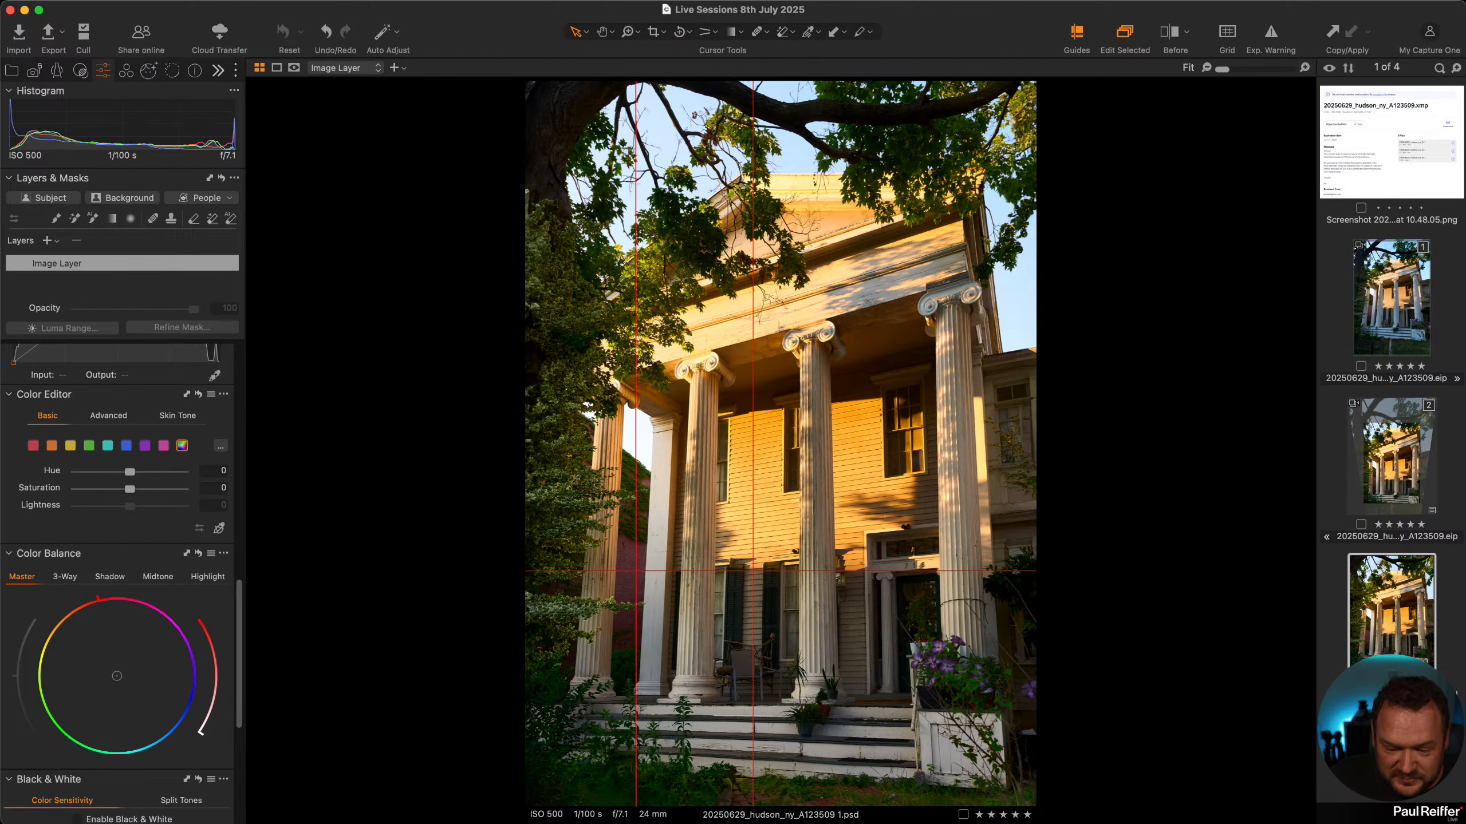
Switch to Photoshop and examine the middle column of the house PSD against its vertical guides from roof to steps.
key(super+Tab)
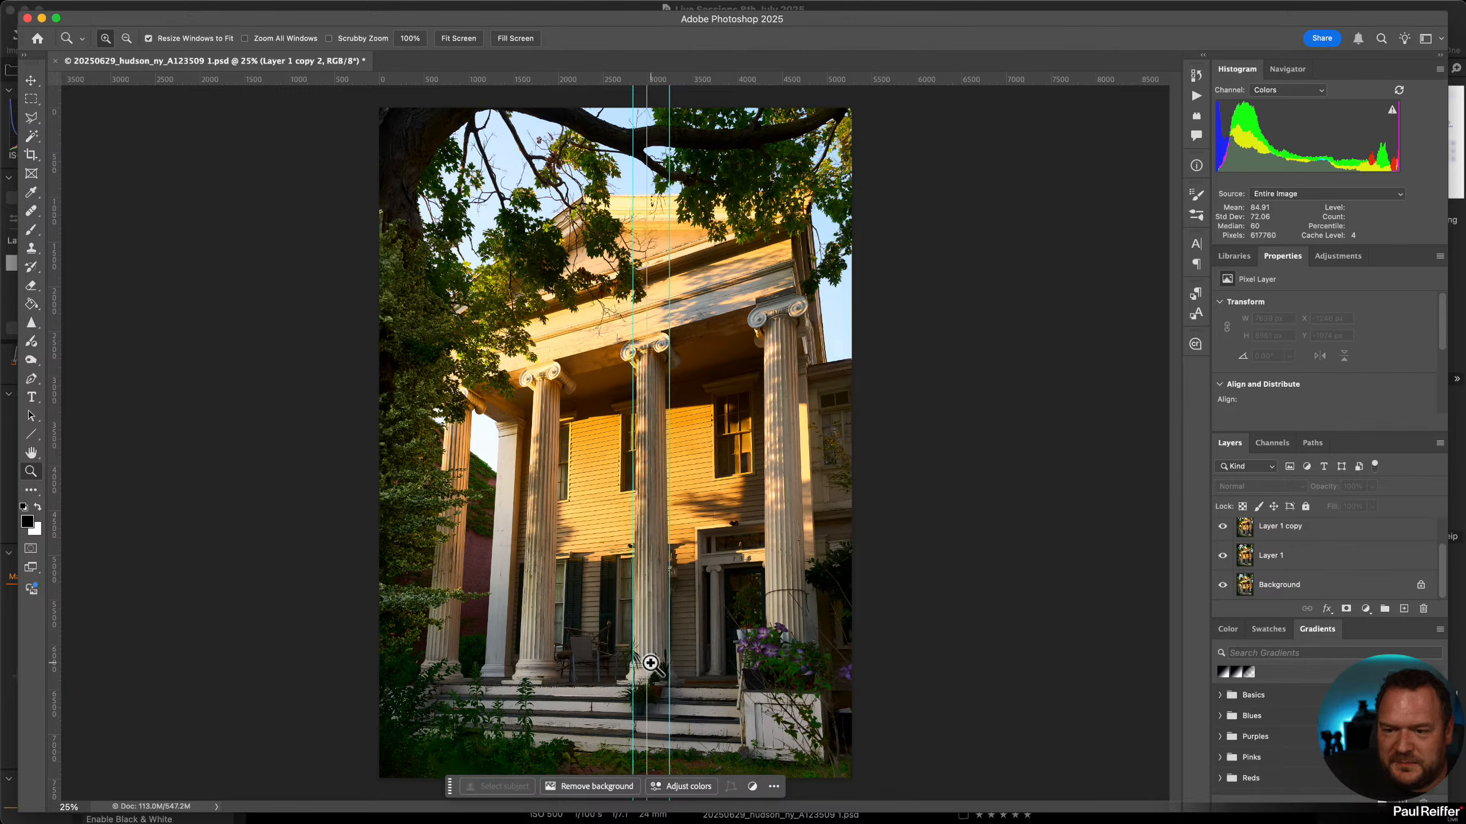
click(639, 535)
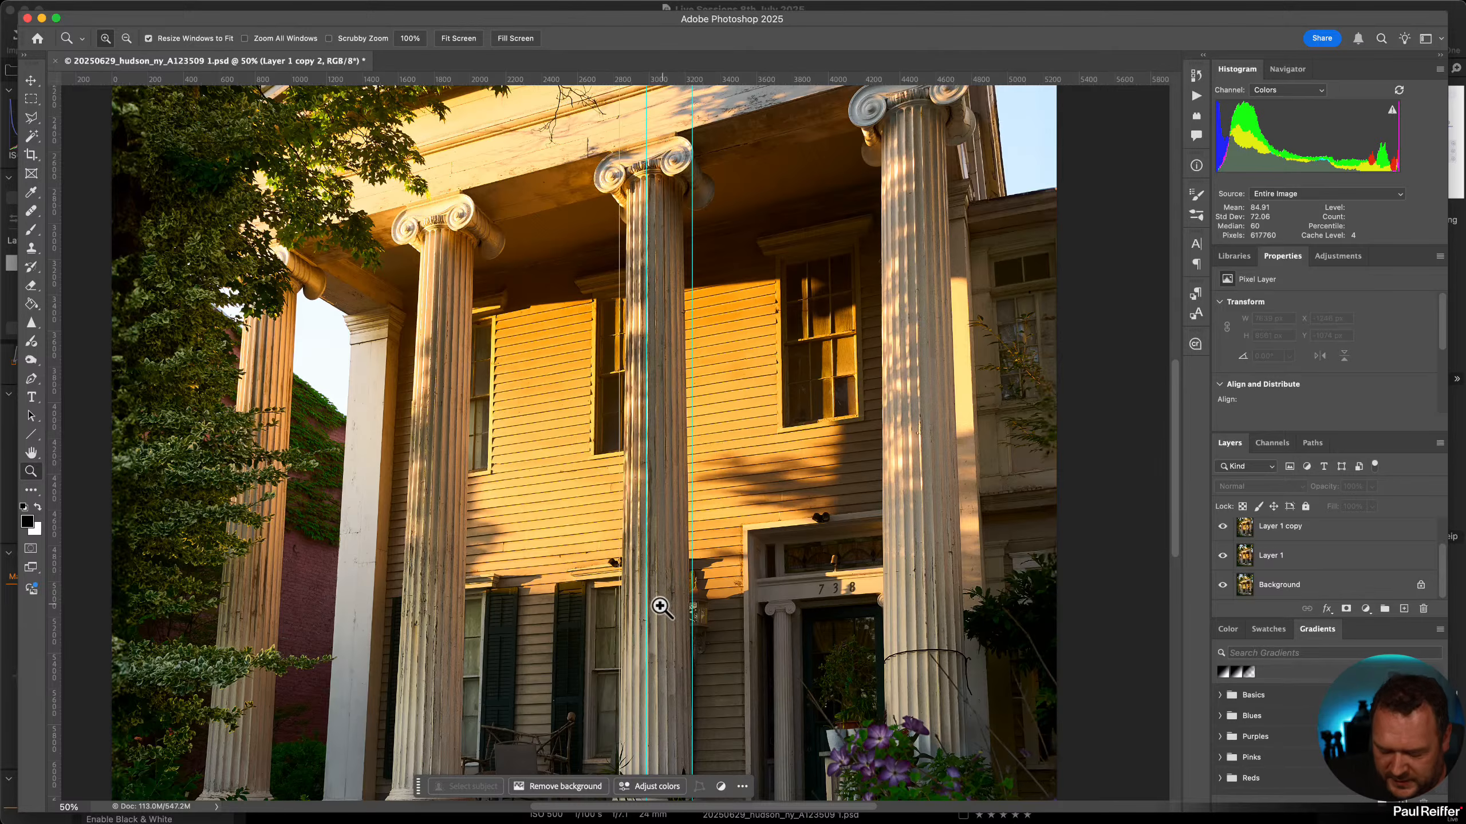
scroll(657, 604, down, 5)
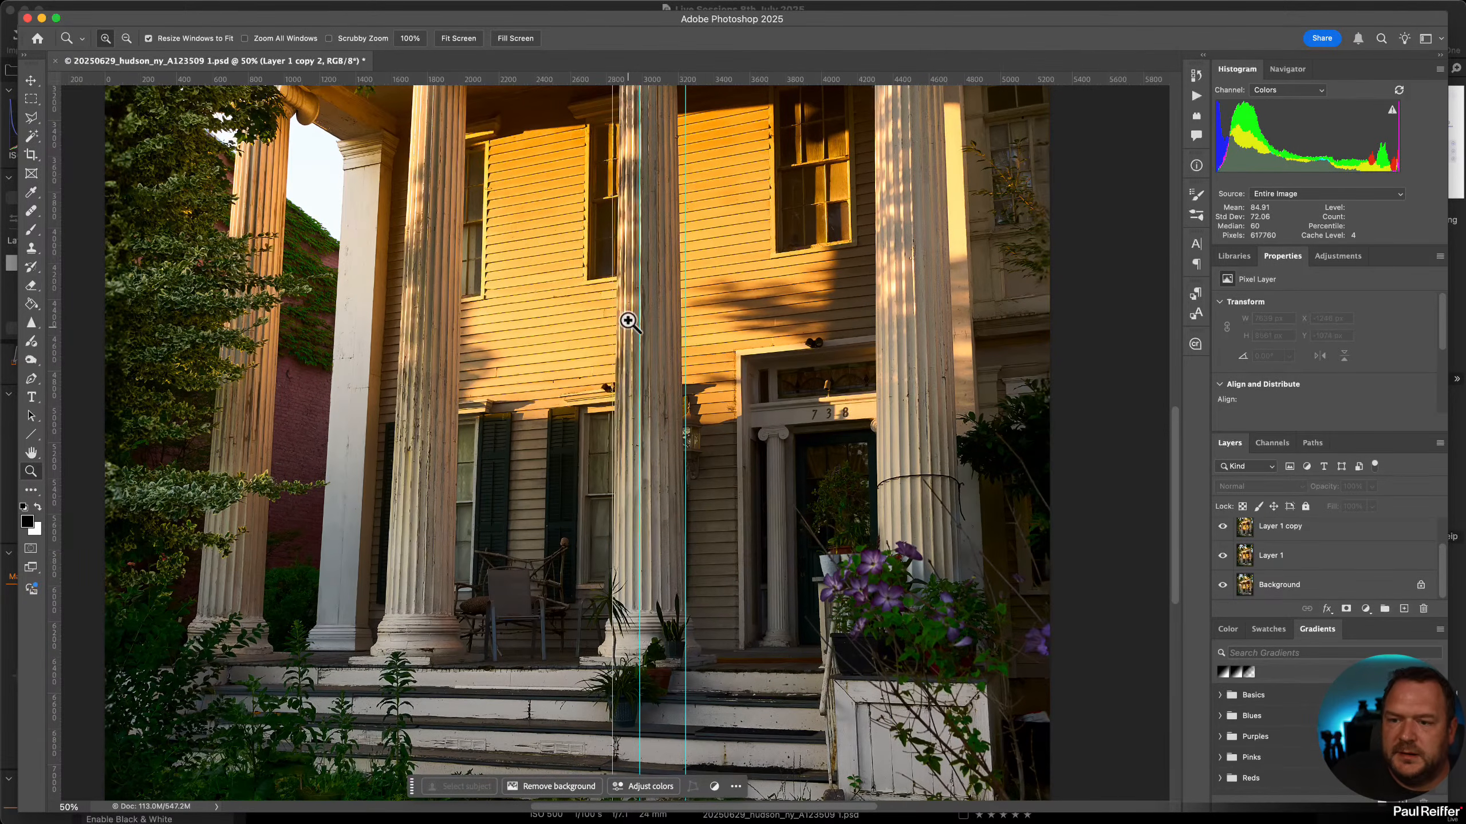
drag(630, 316, 635, 363)
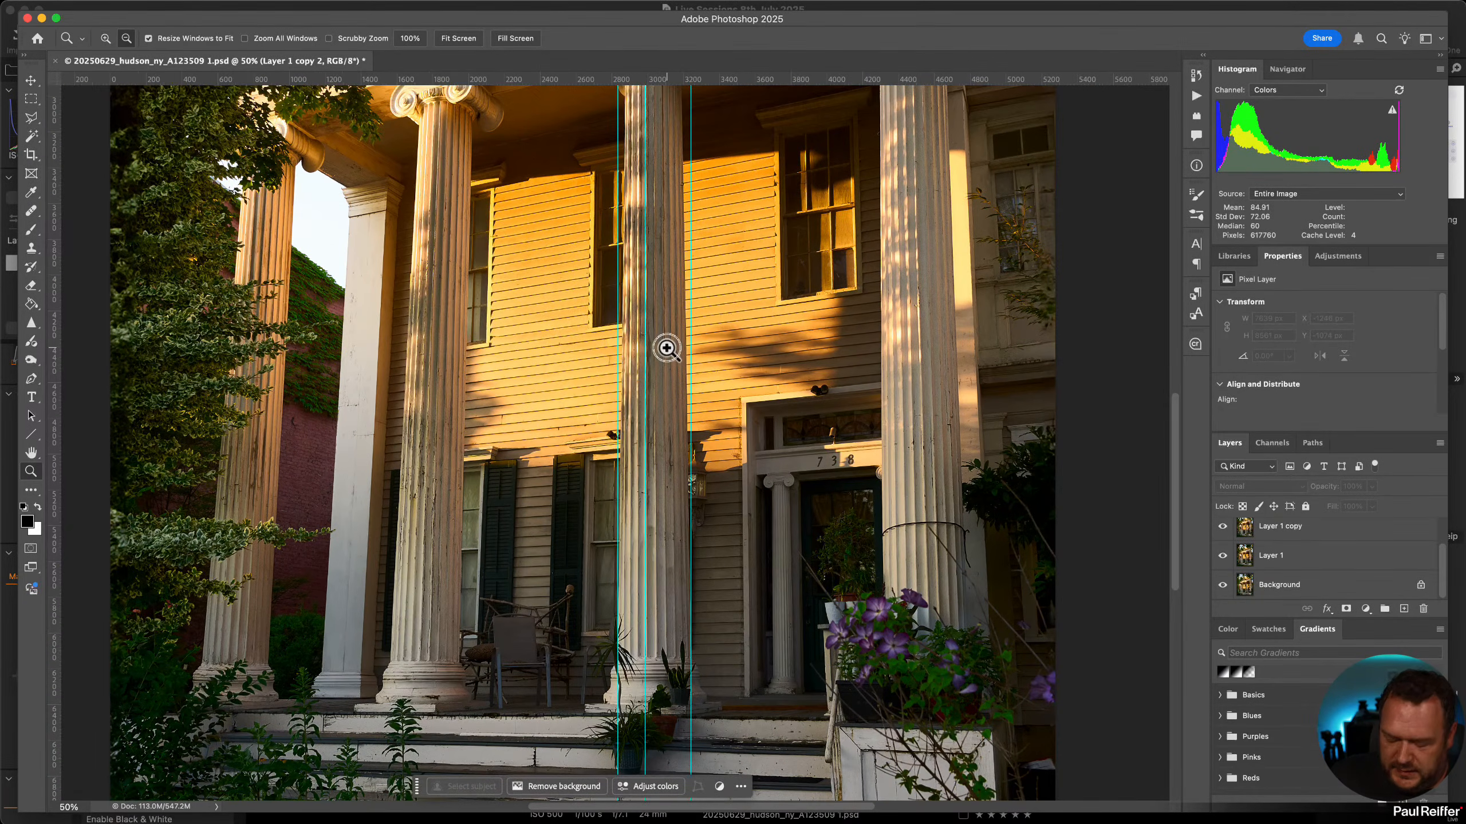
alt+click(666, 348)
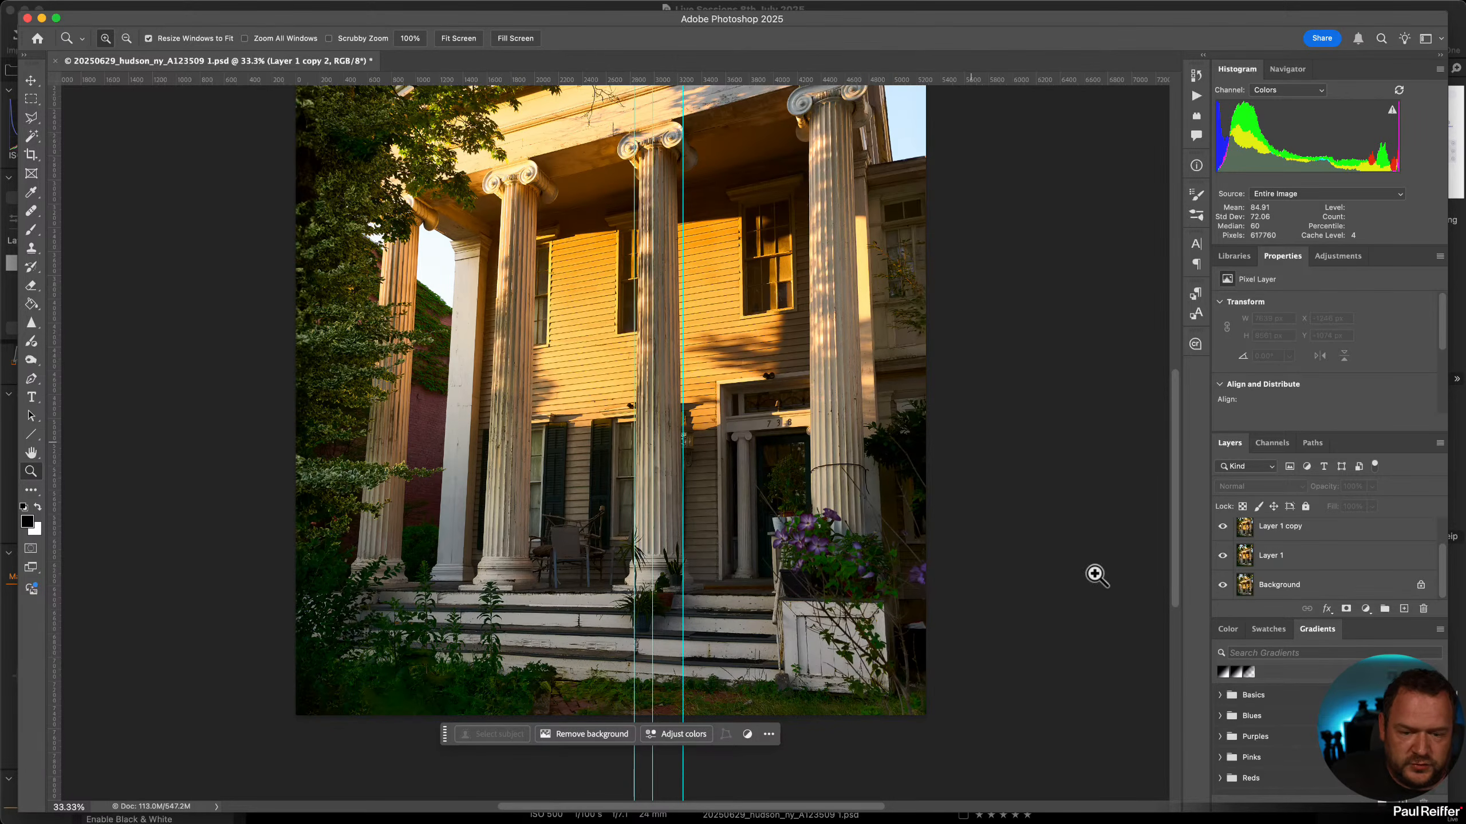
Select Layer 1 copy, make Layer 1 copy 2 visible, and inspect the perspective-corrected house in full.
click(1285, 527)
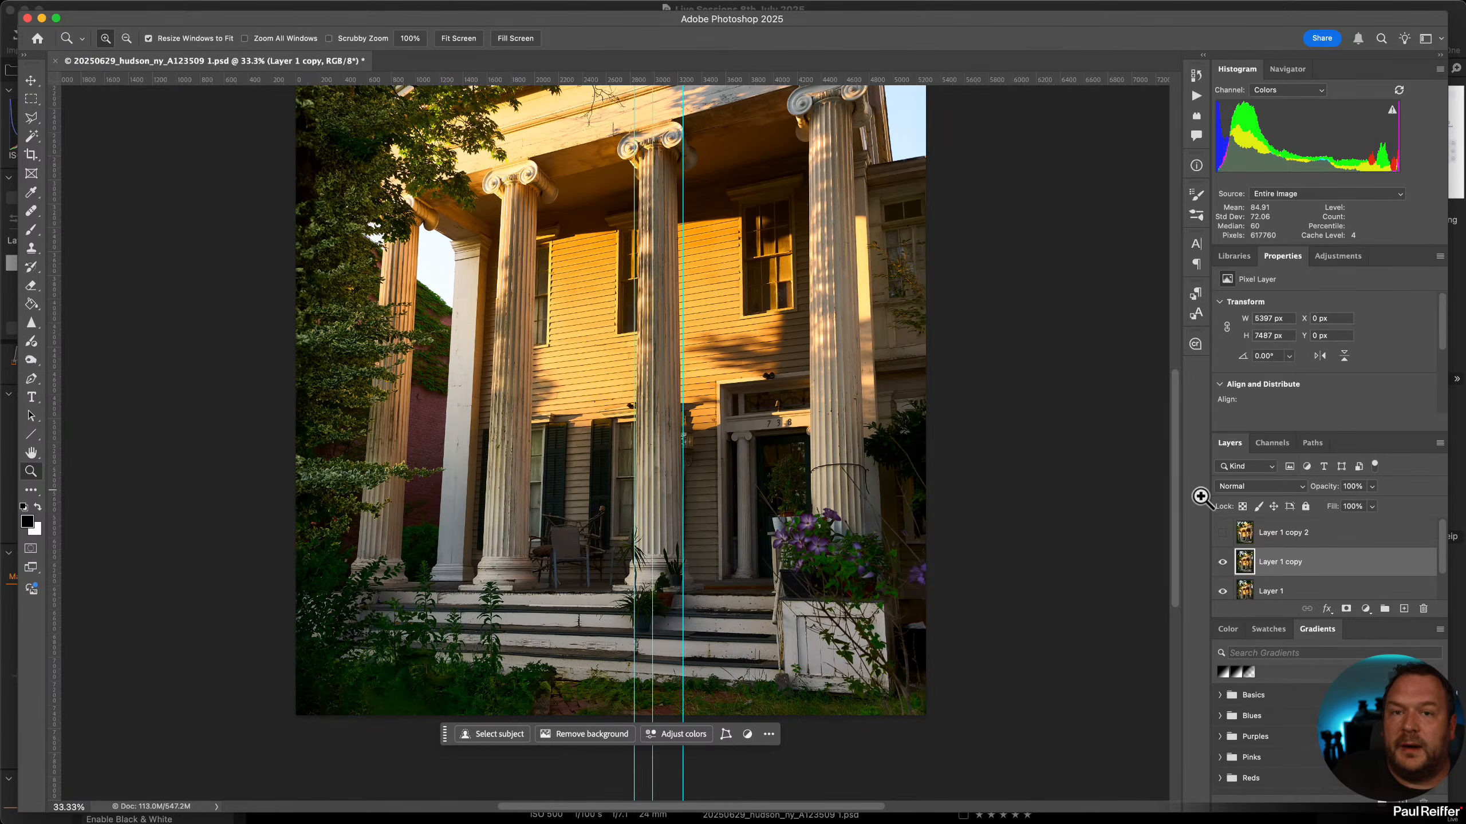
click(1223, 532)
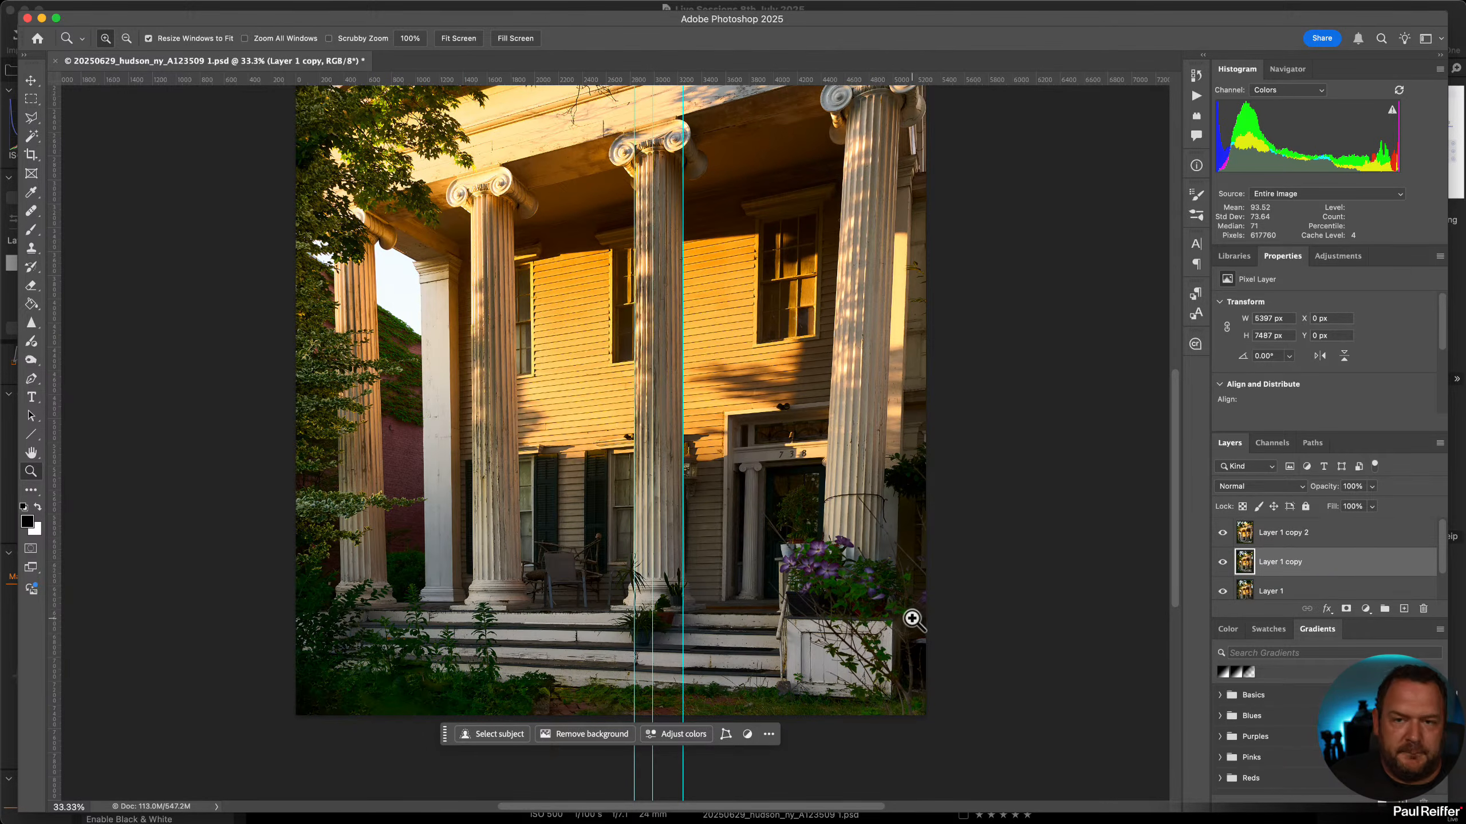
alt+click(878, 495)
alt+click(879, 494)
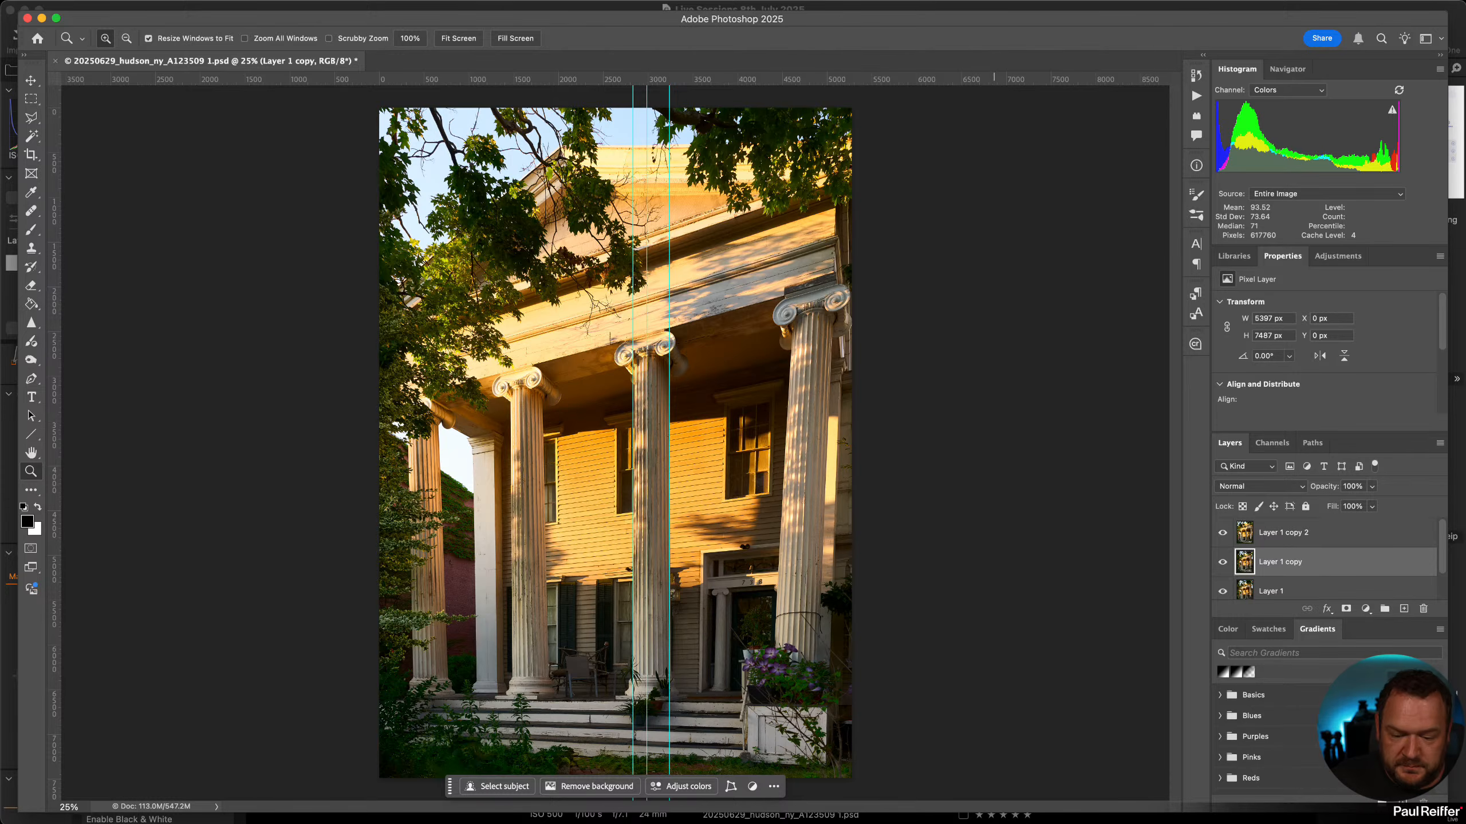
Switch back to Capture One and compare the original raw file with the edited second variant of the house.
click(990, 821)
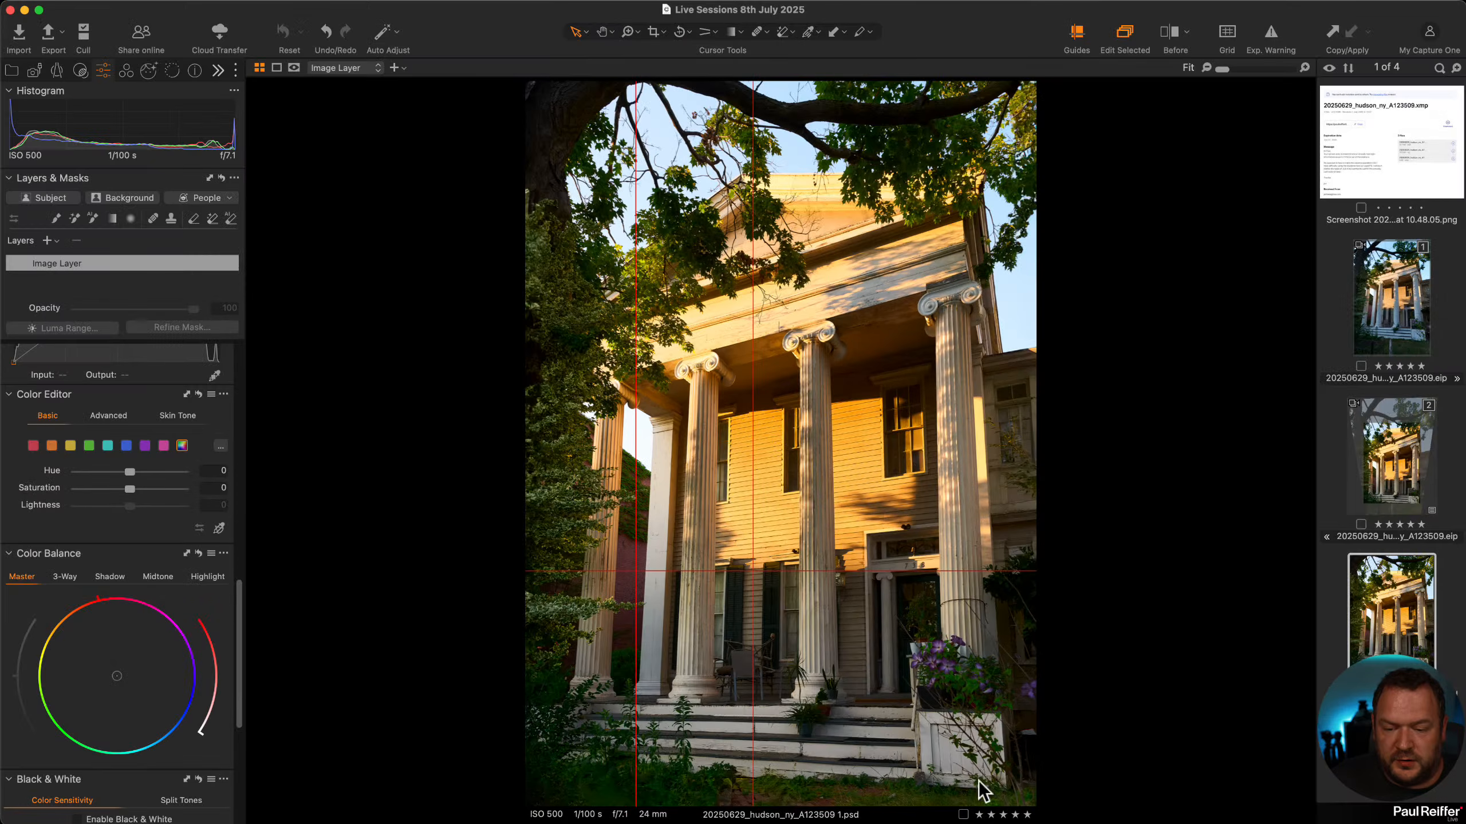
click(1376, 434)
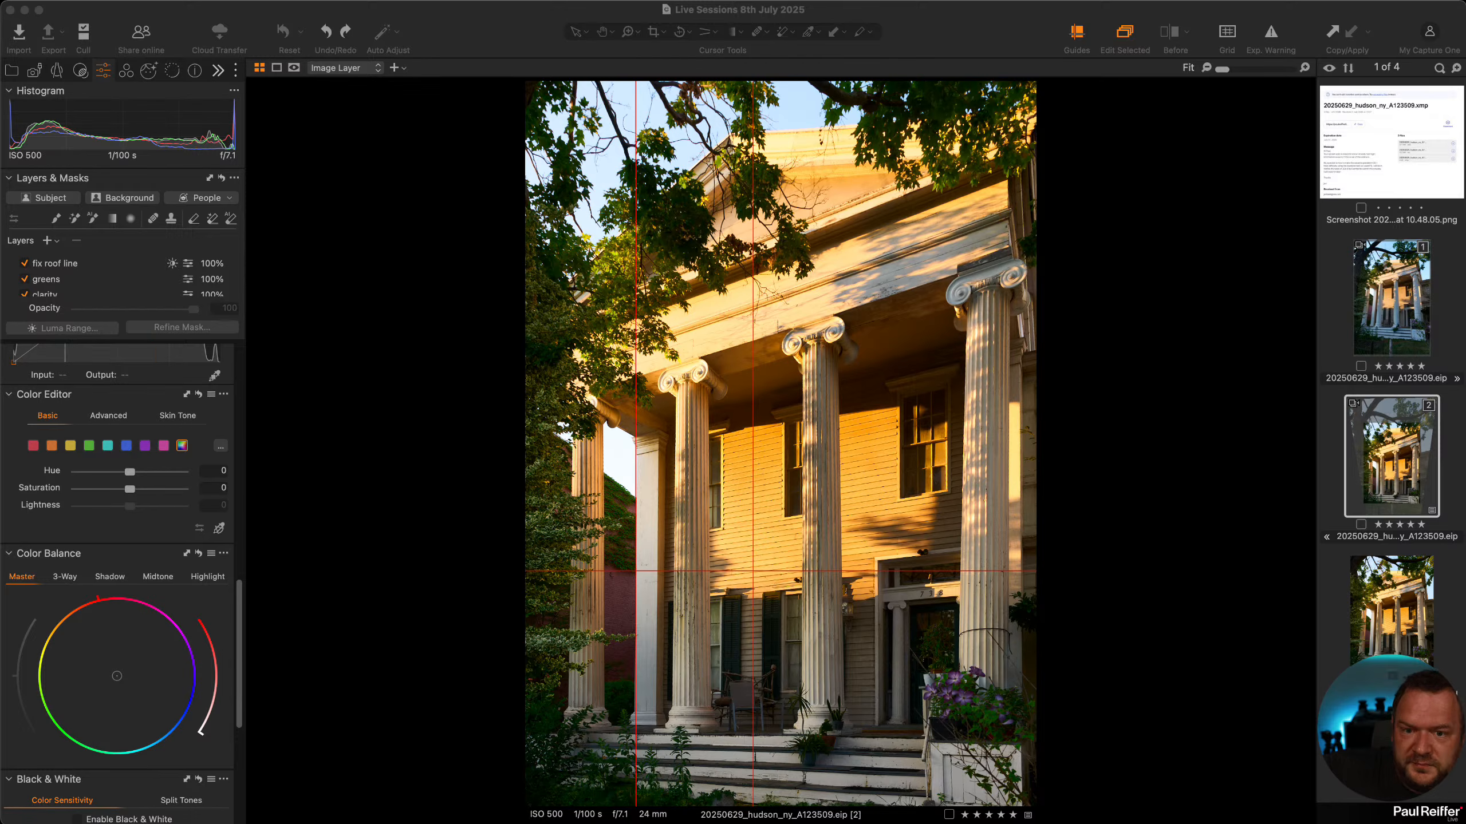
key(Left)
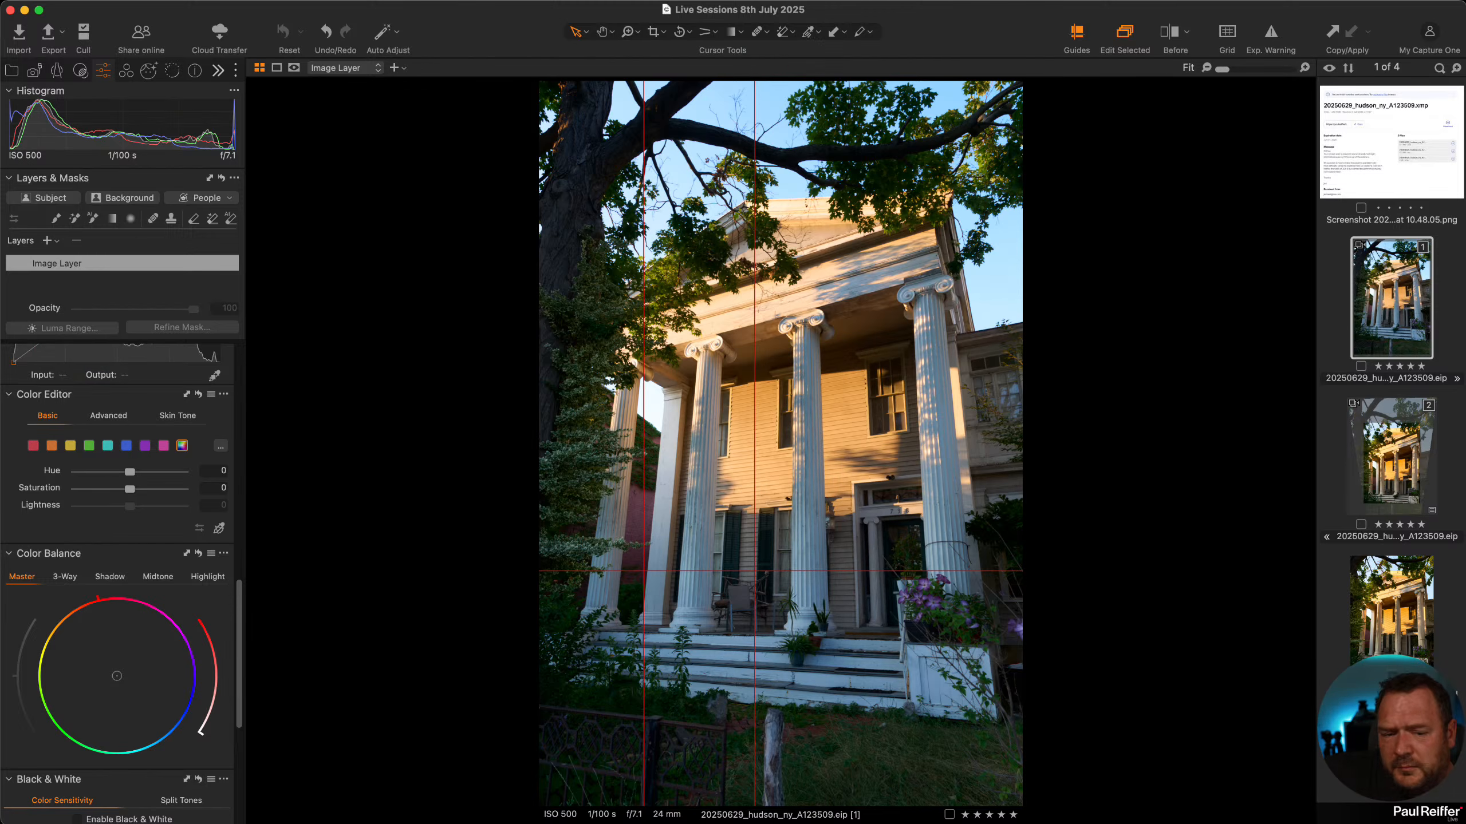
click(1400, 453)
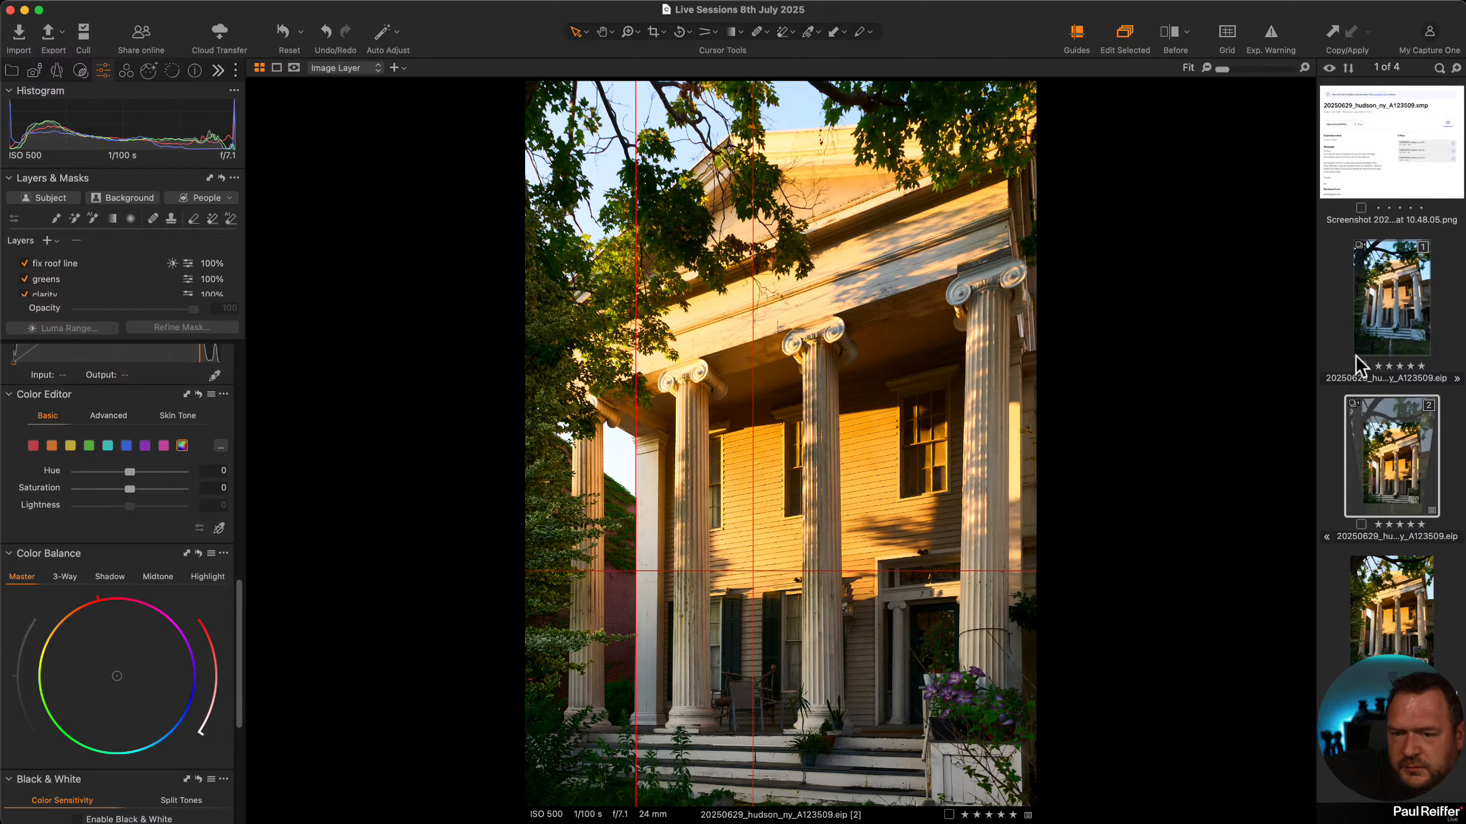
click(1402, 312)
click(1388, 457)
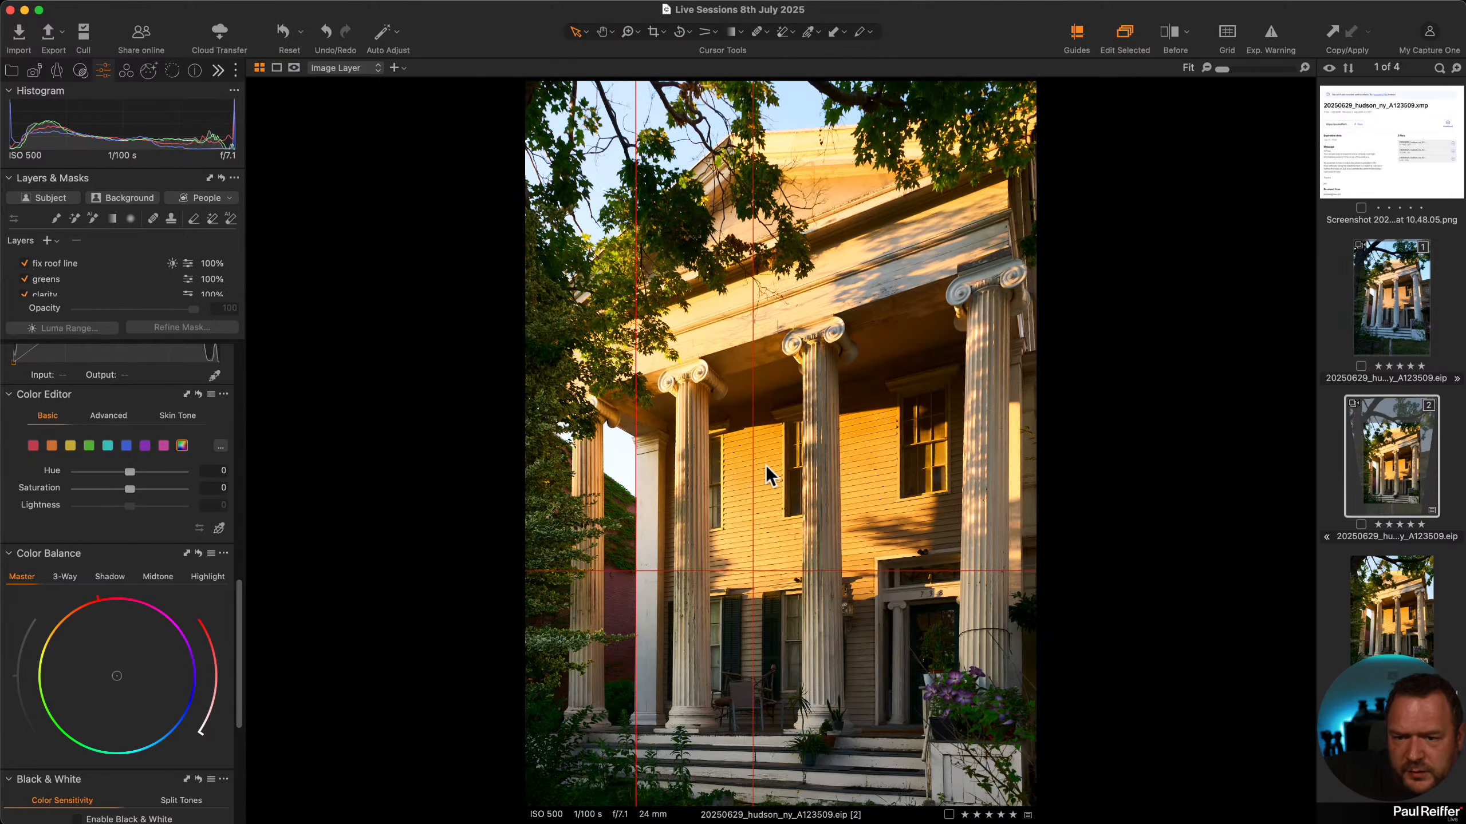
Inspect the edited variant's sky, roof and column tops up close with the exposure warning on and off.
click(1268, 39)
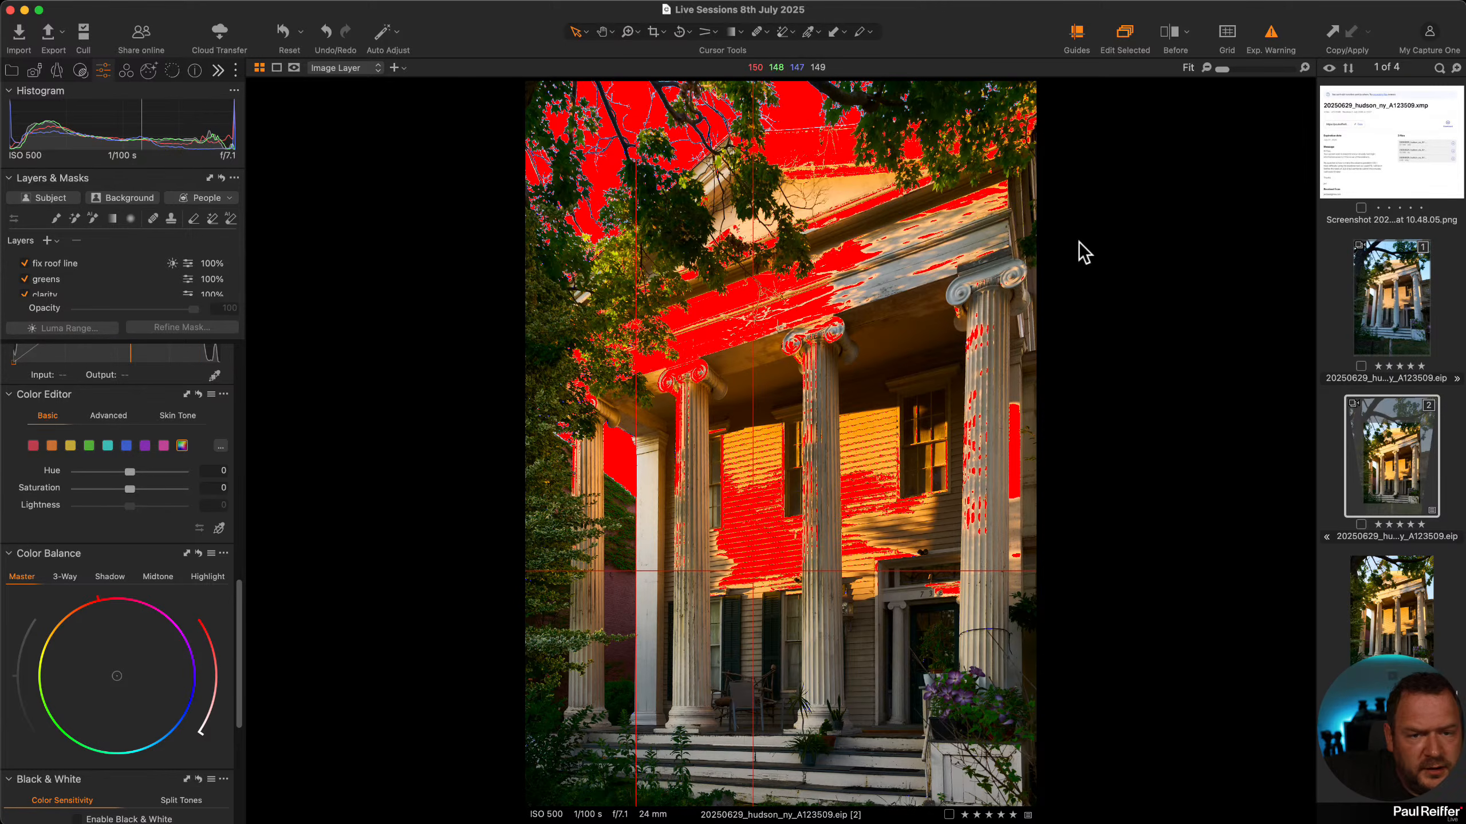
click(1271, 39)
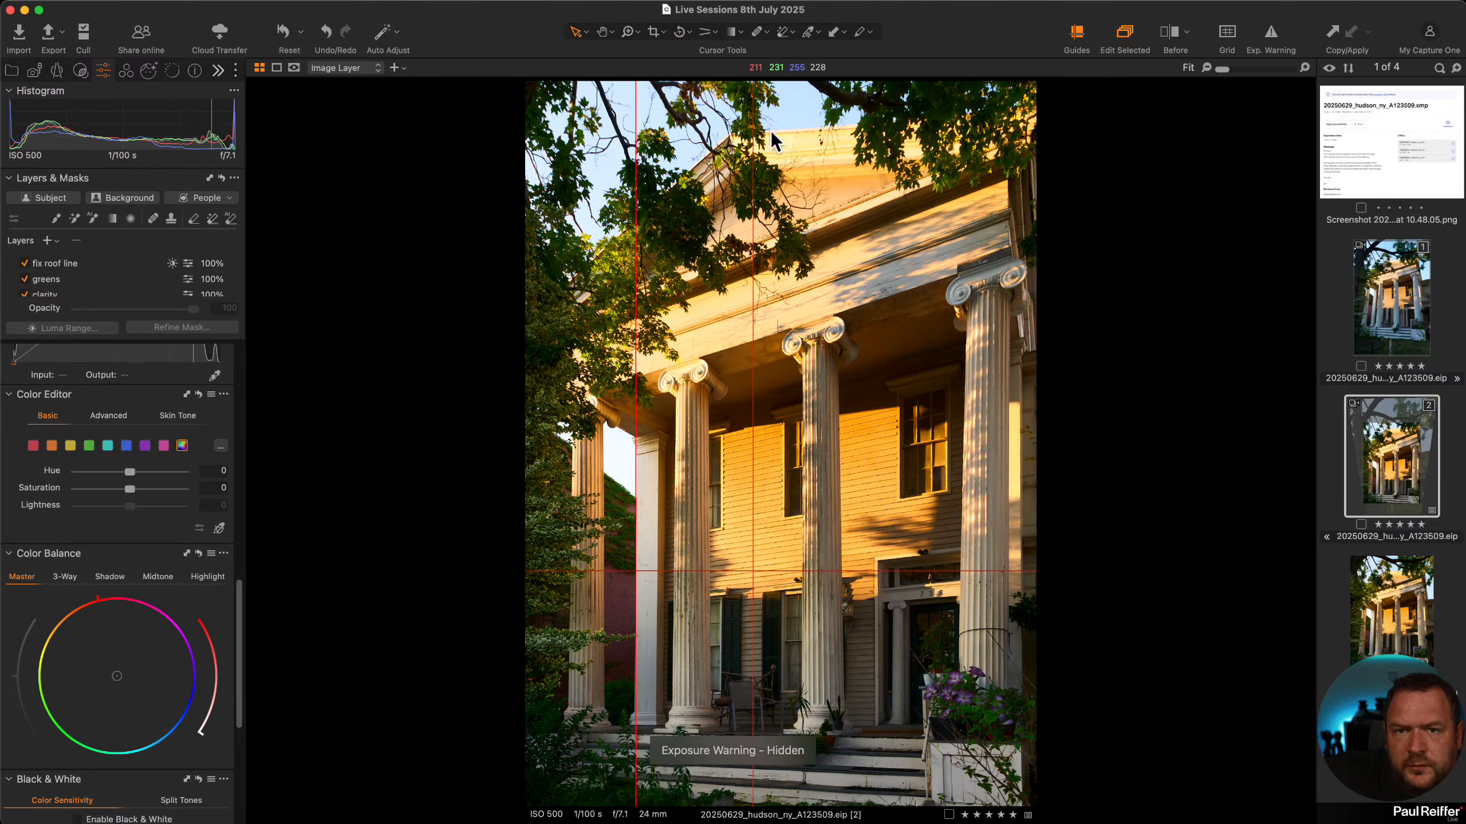
scroll(790, 124, up, 3)
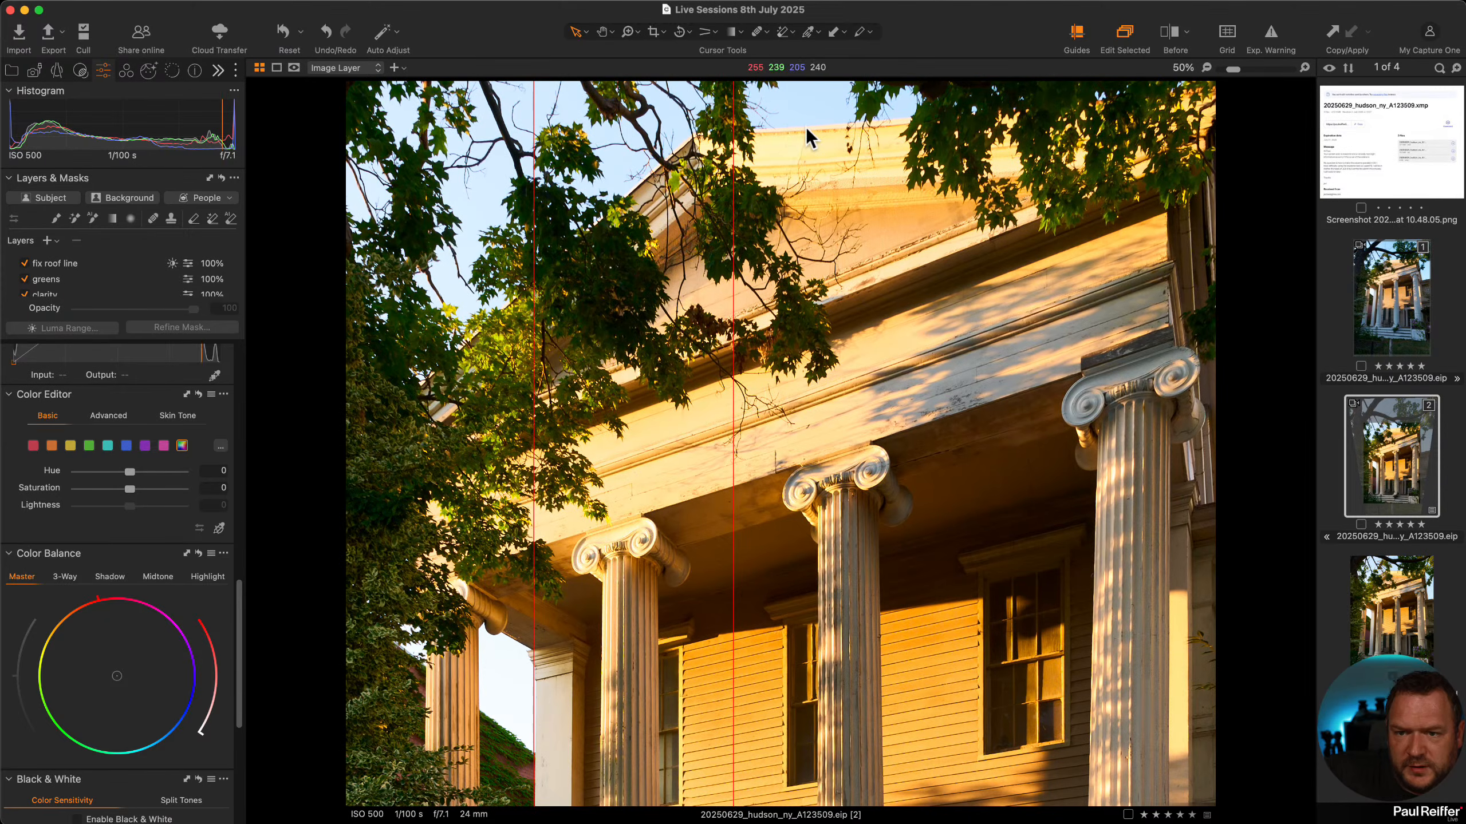
drag(774, 185, 825, 377)
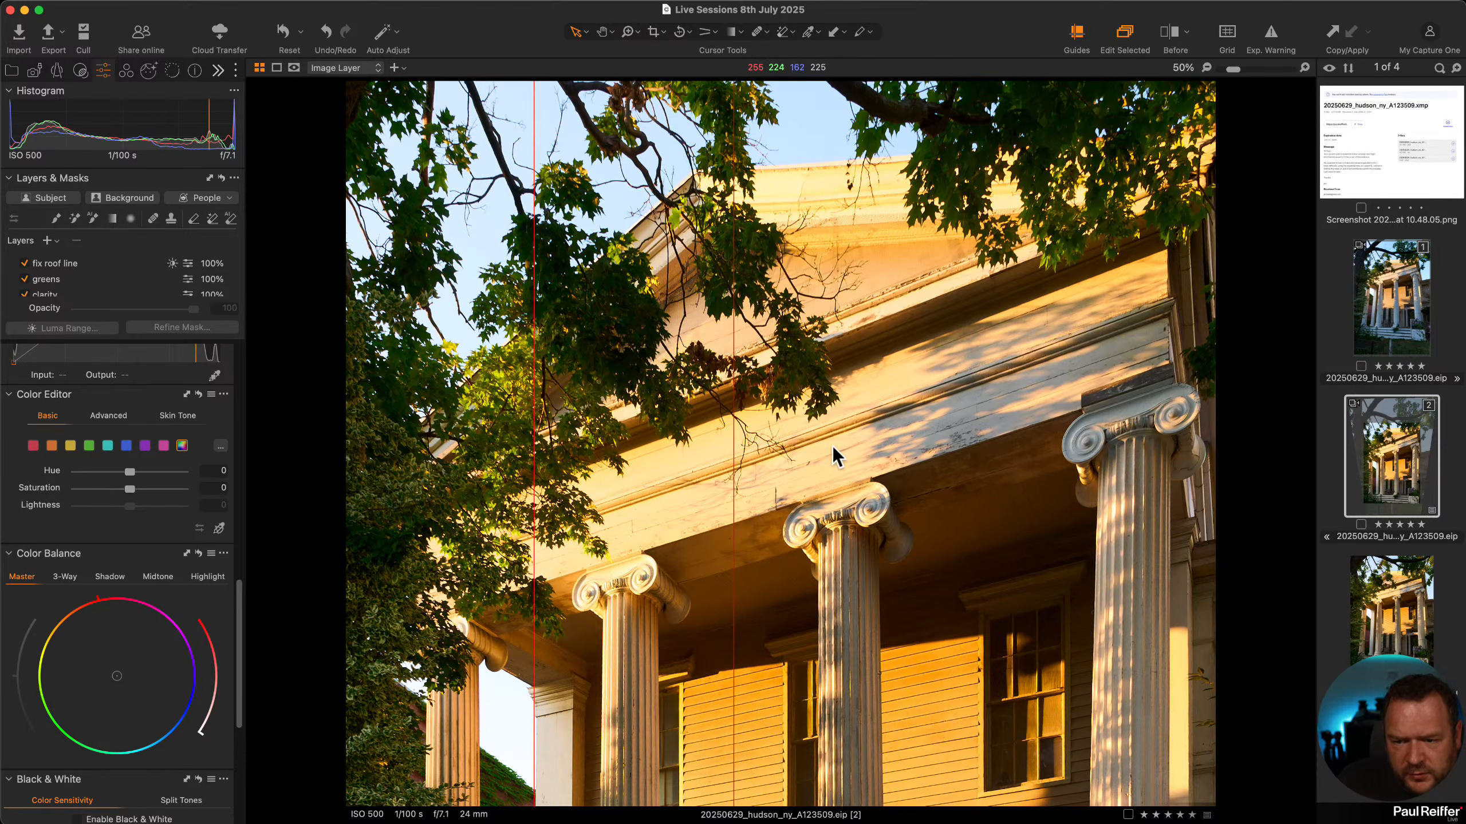
click(1271, 36)
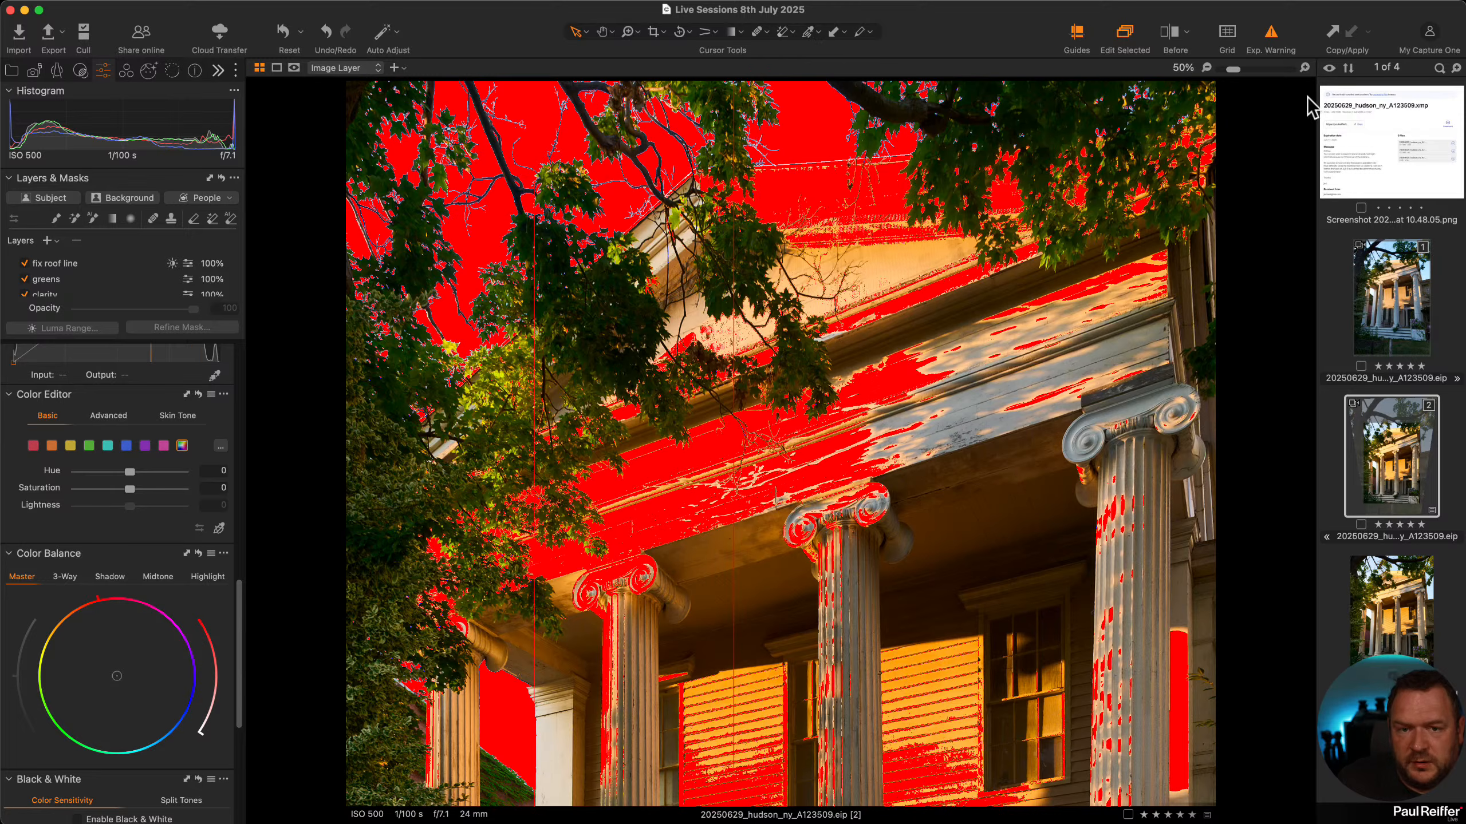
click(1269, 40)
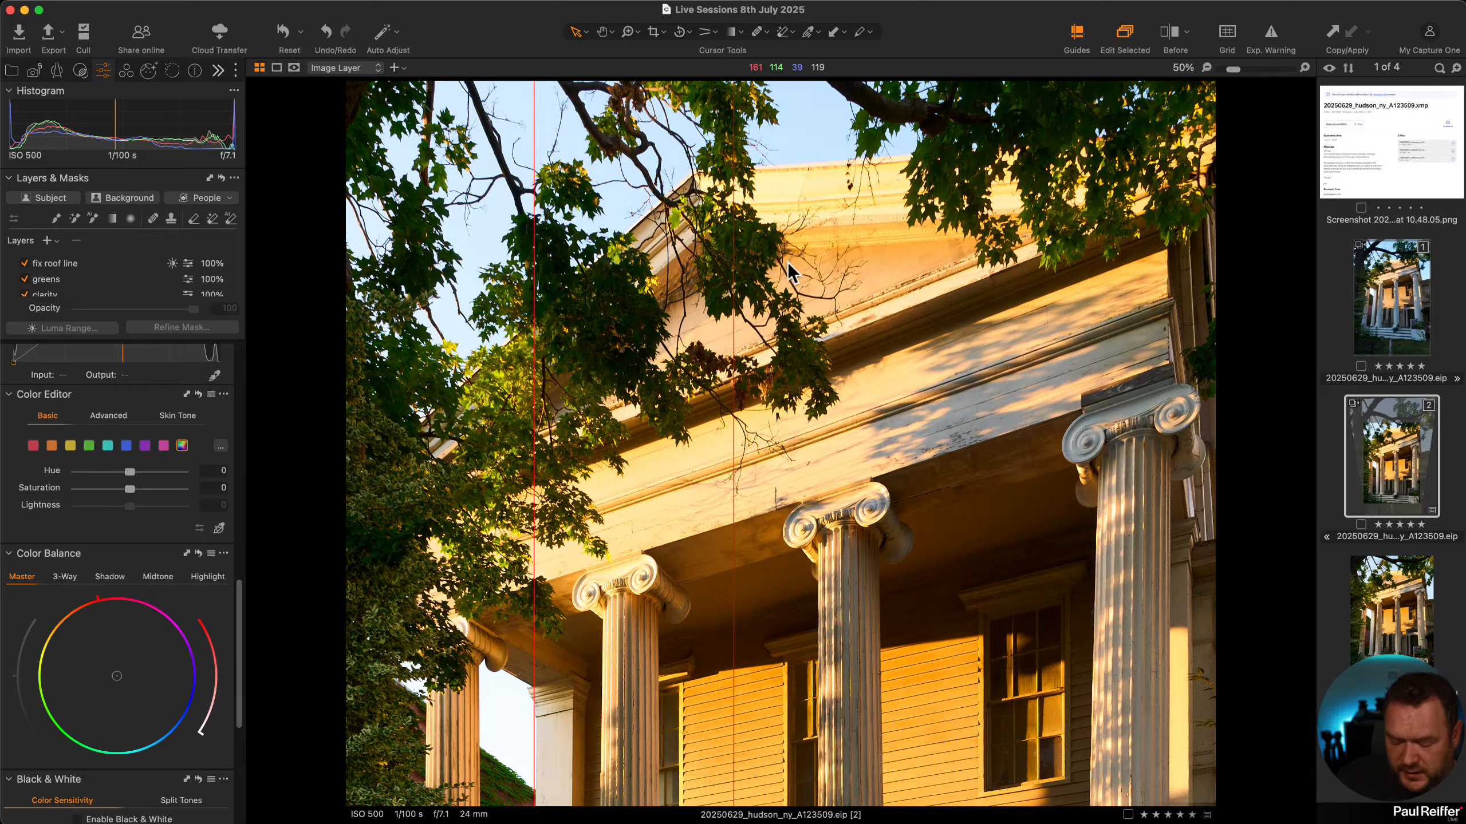
Compare overexposed areas before and after the edit using the split view with the exposure warning on.
key(y)
drag(780, 455, 1132, 443)
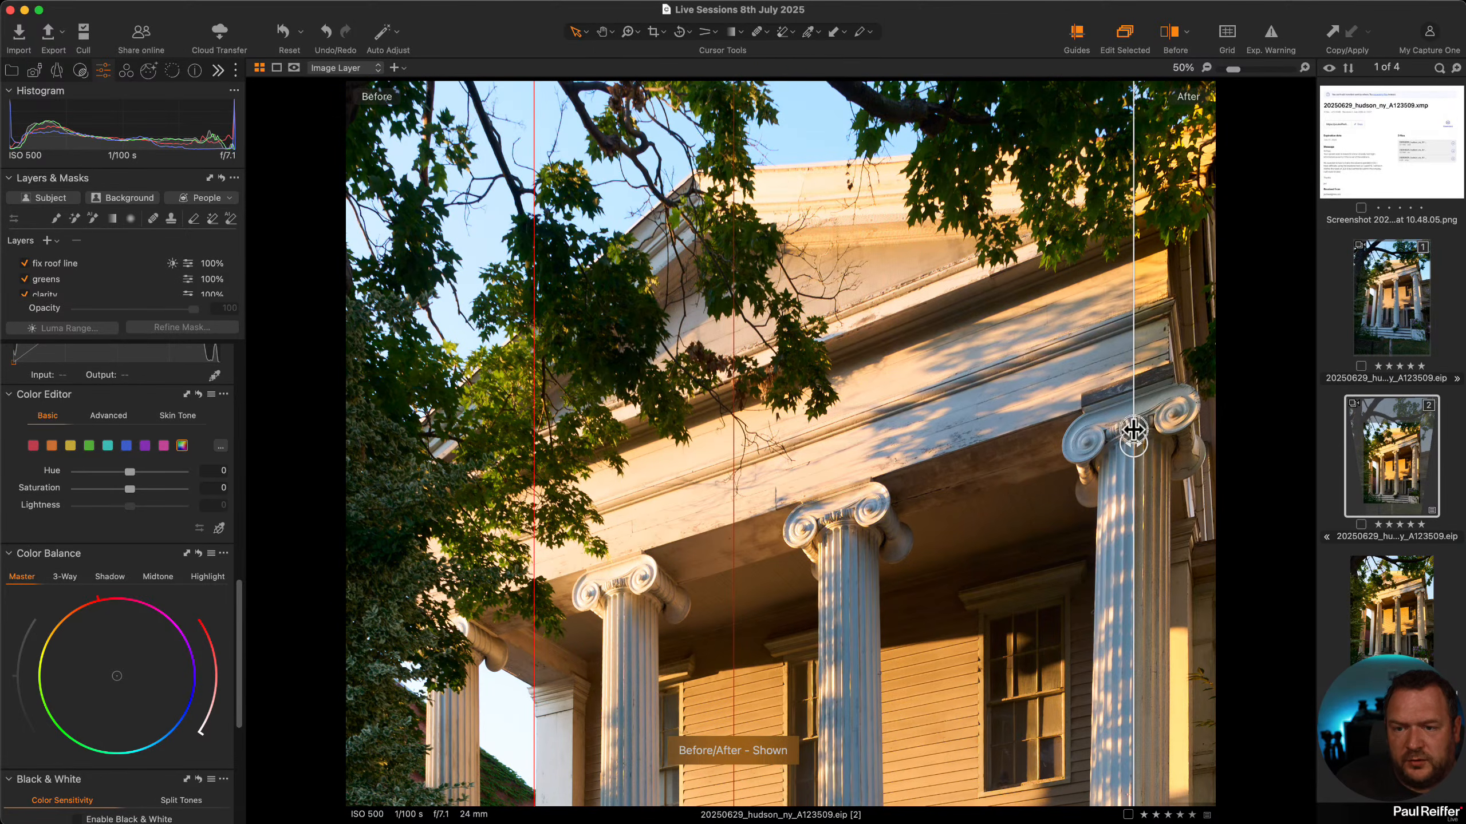
click(1271, 33)
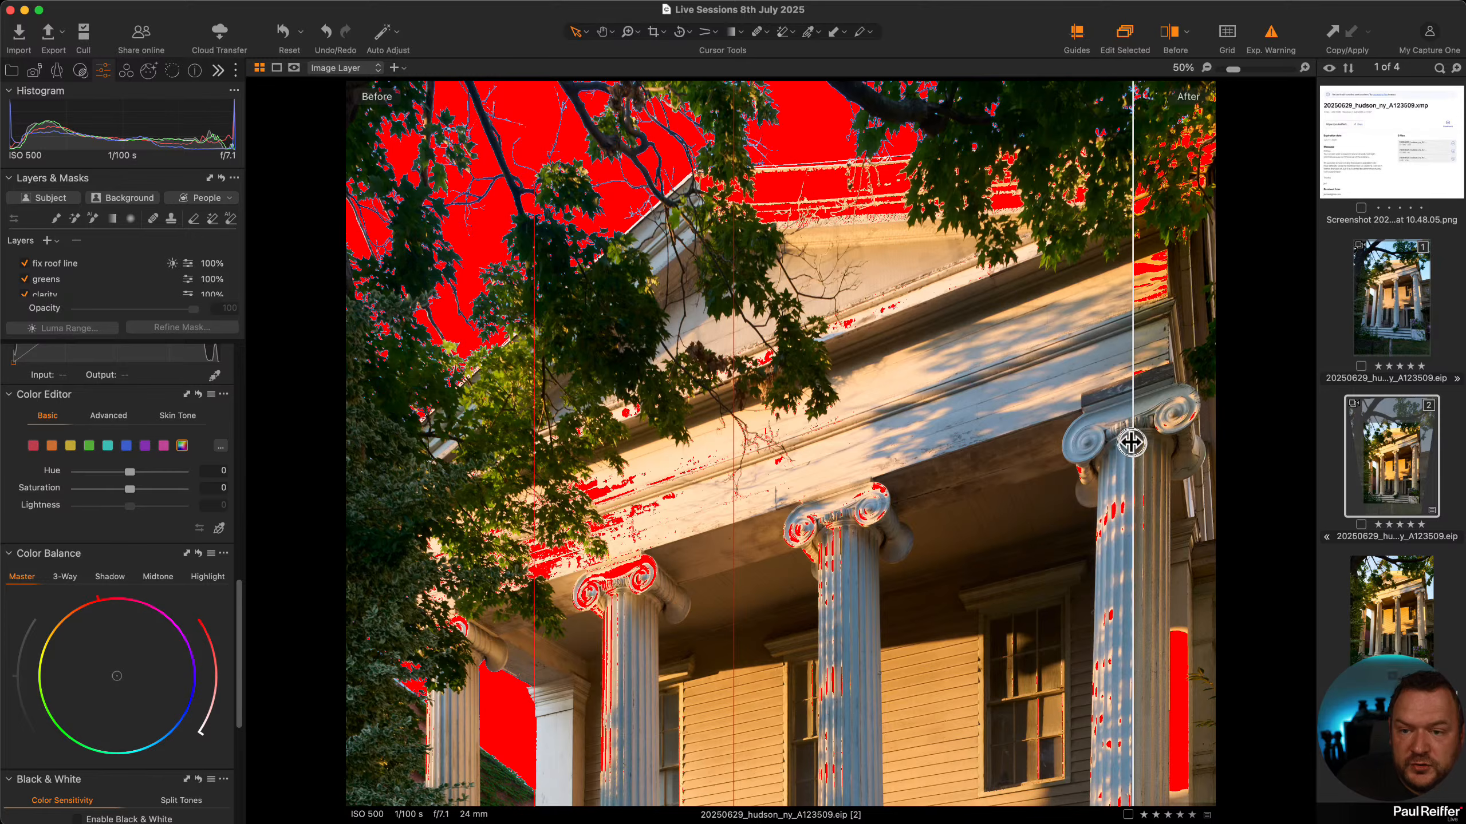
drag(1130, 444, 288, 421)
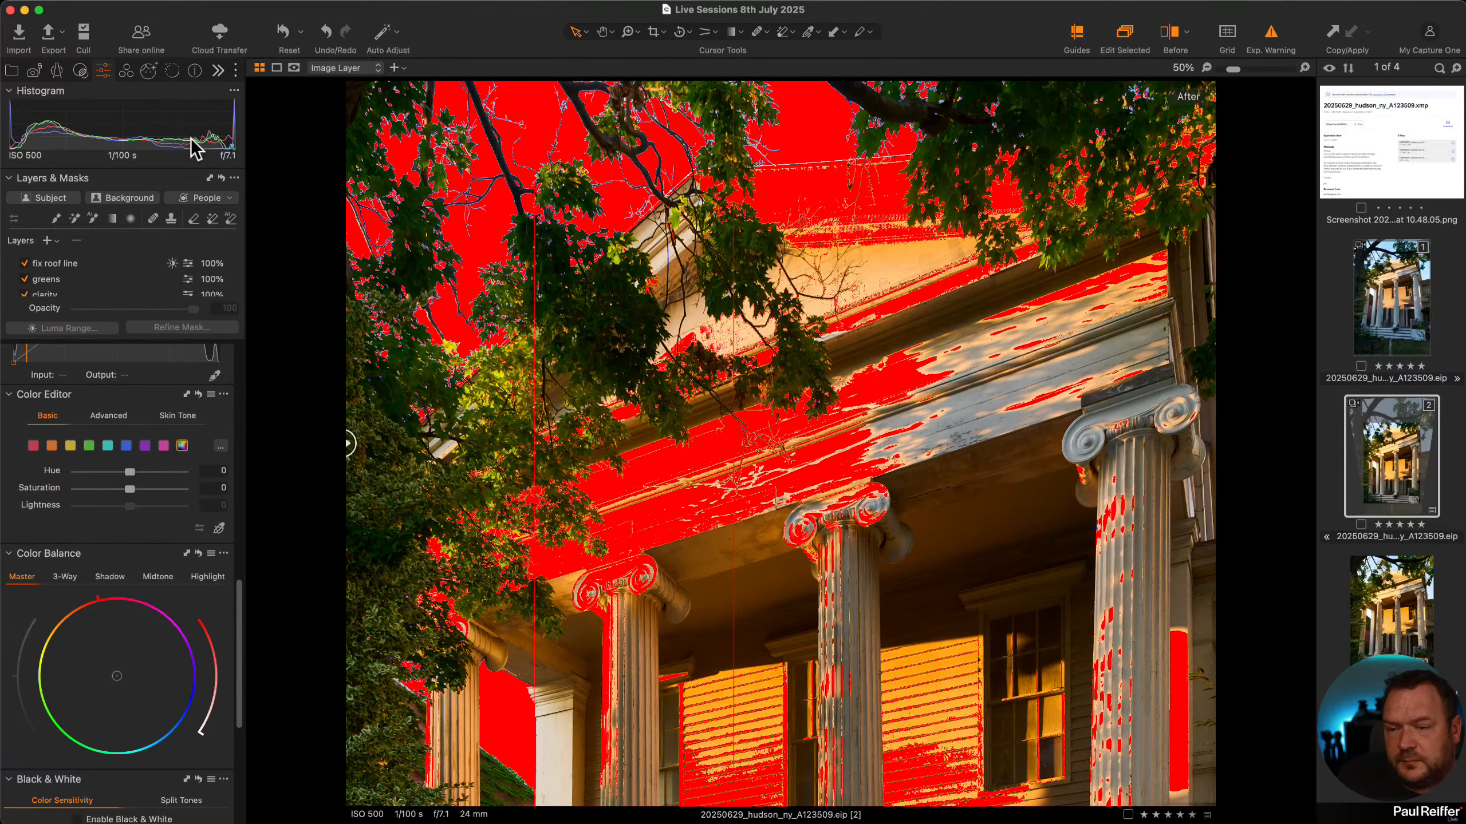
Clone the edited house variant, display its base characteristics, and compare the clone's before and after states.
right_click(1404, 449)
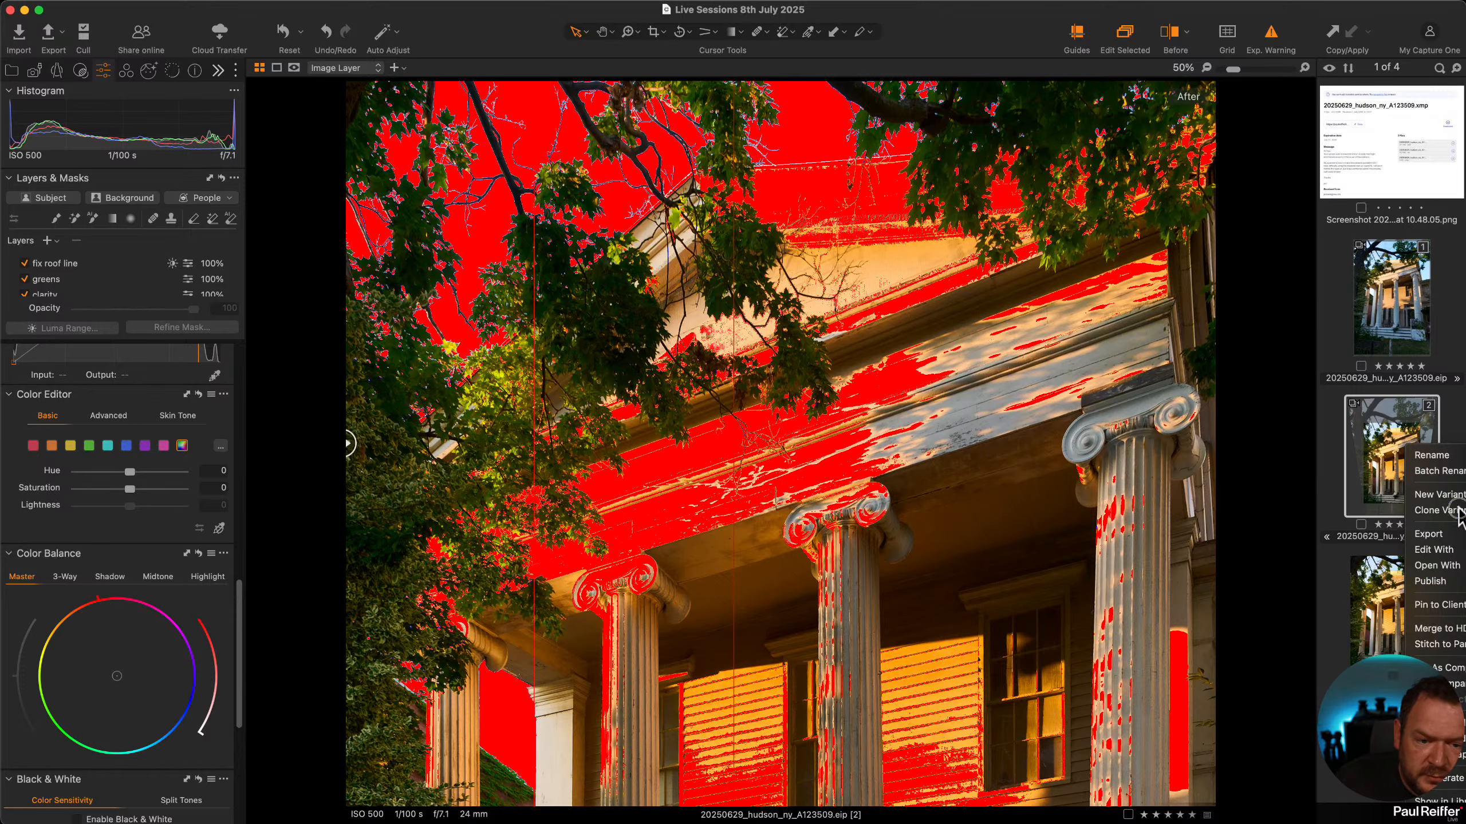
click(1439, 494)
click(127, 71)
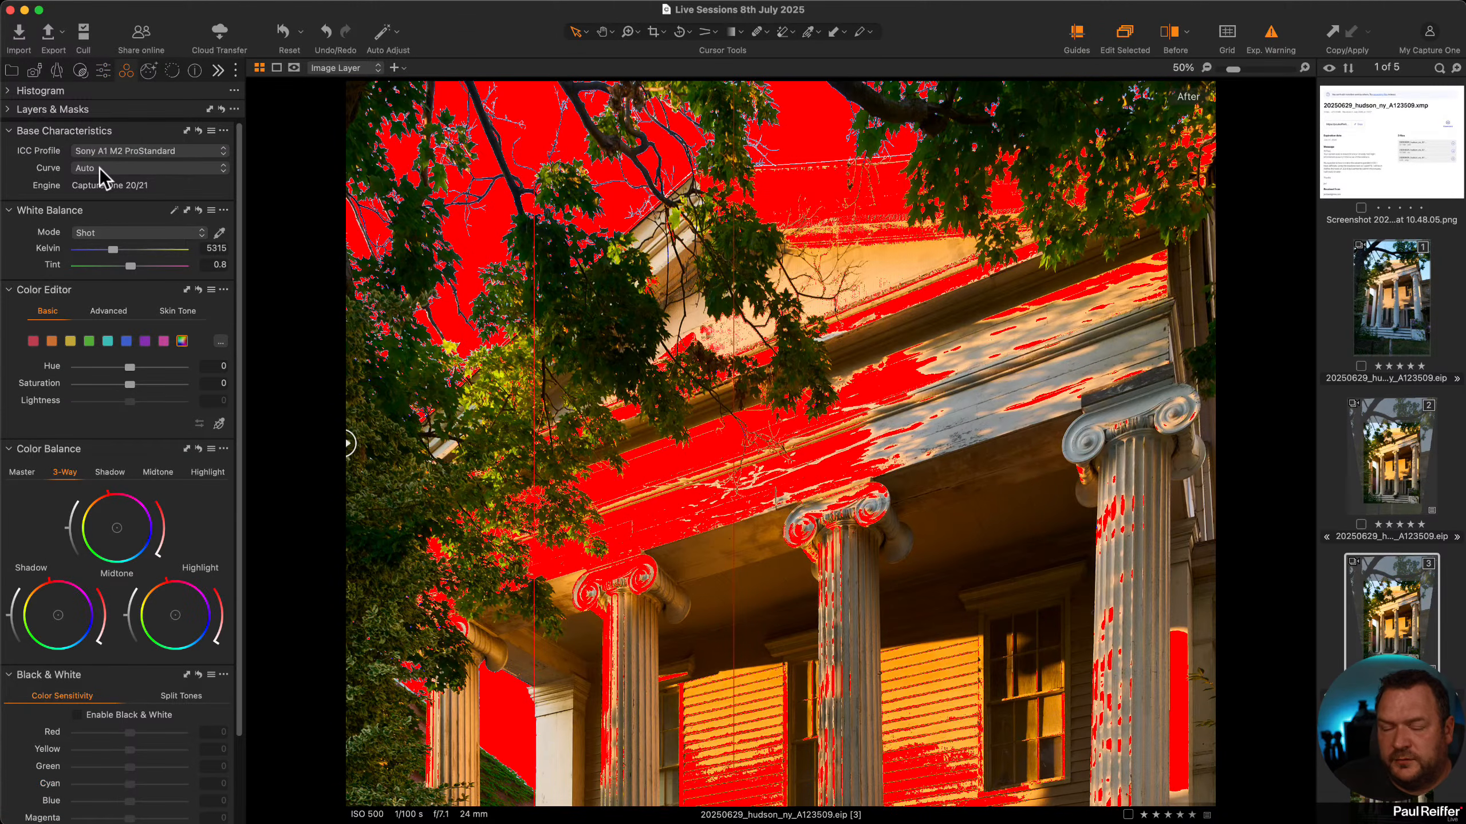
click(1170, 35)
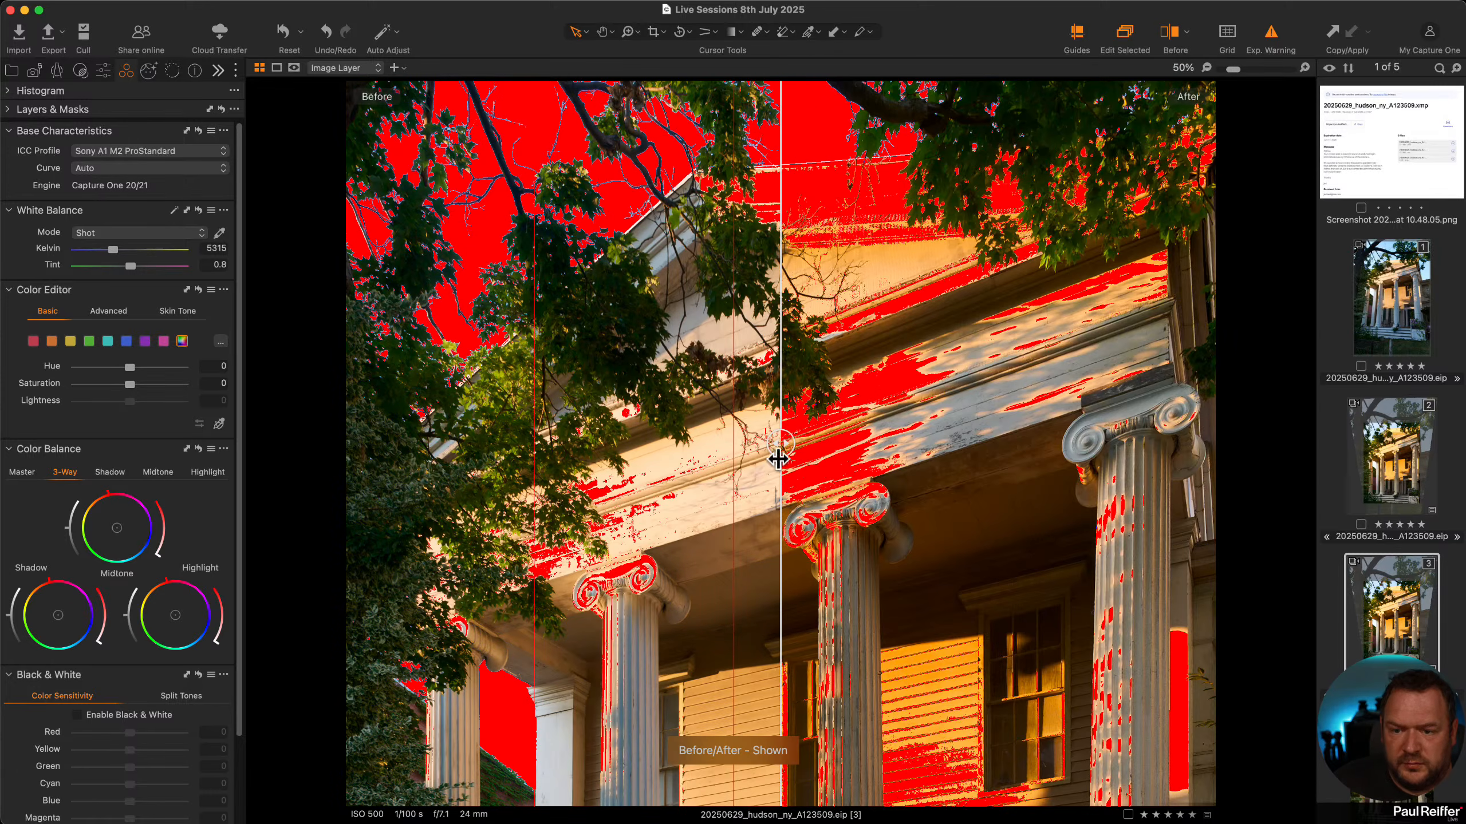
drag(780, 448, 348, 502)
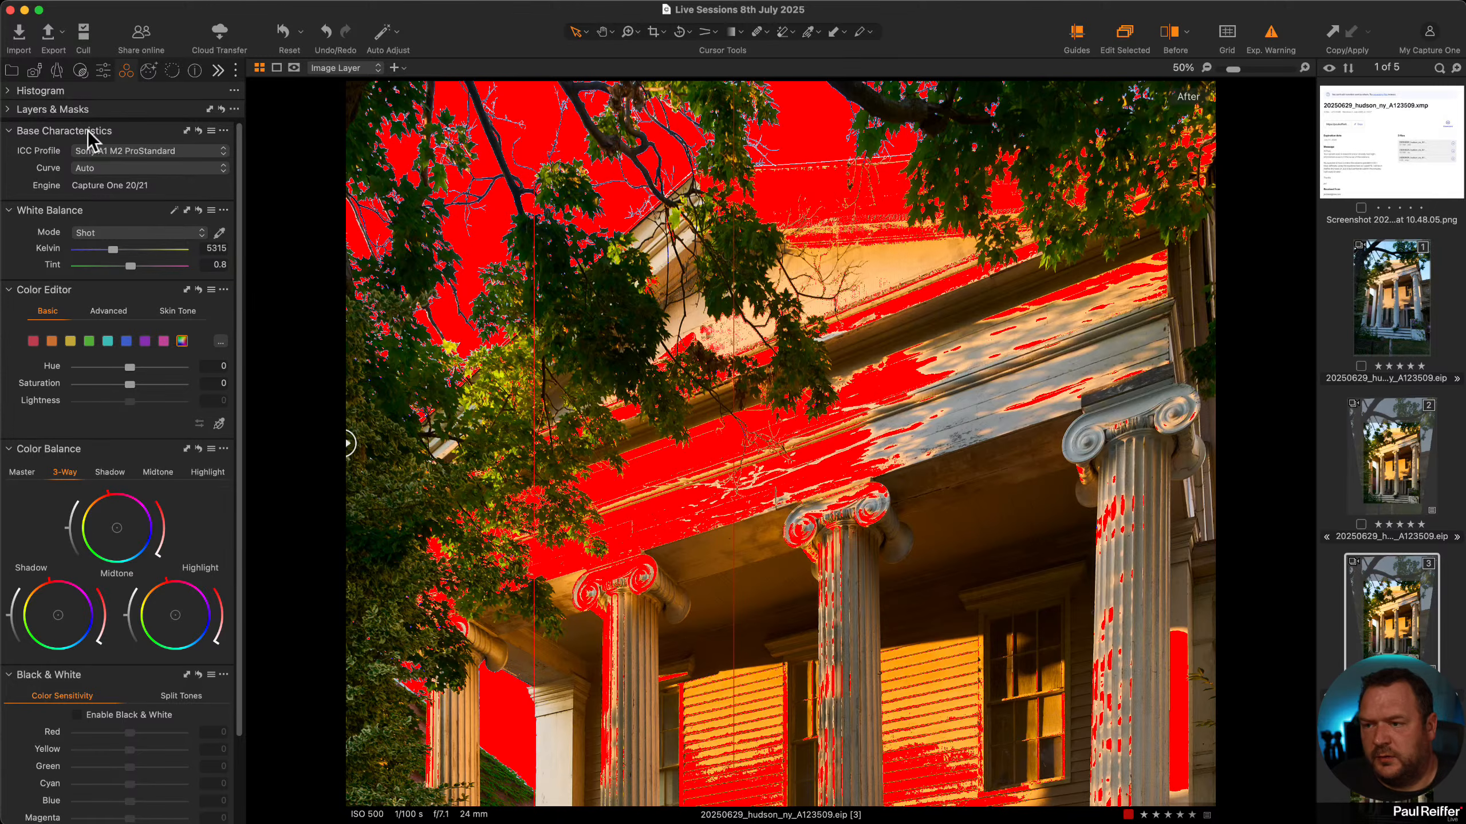
Set the cloned variant's base curve to Linear Response and fit the whole photo in view.
click(106, 171)
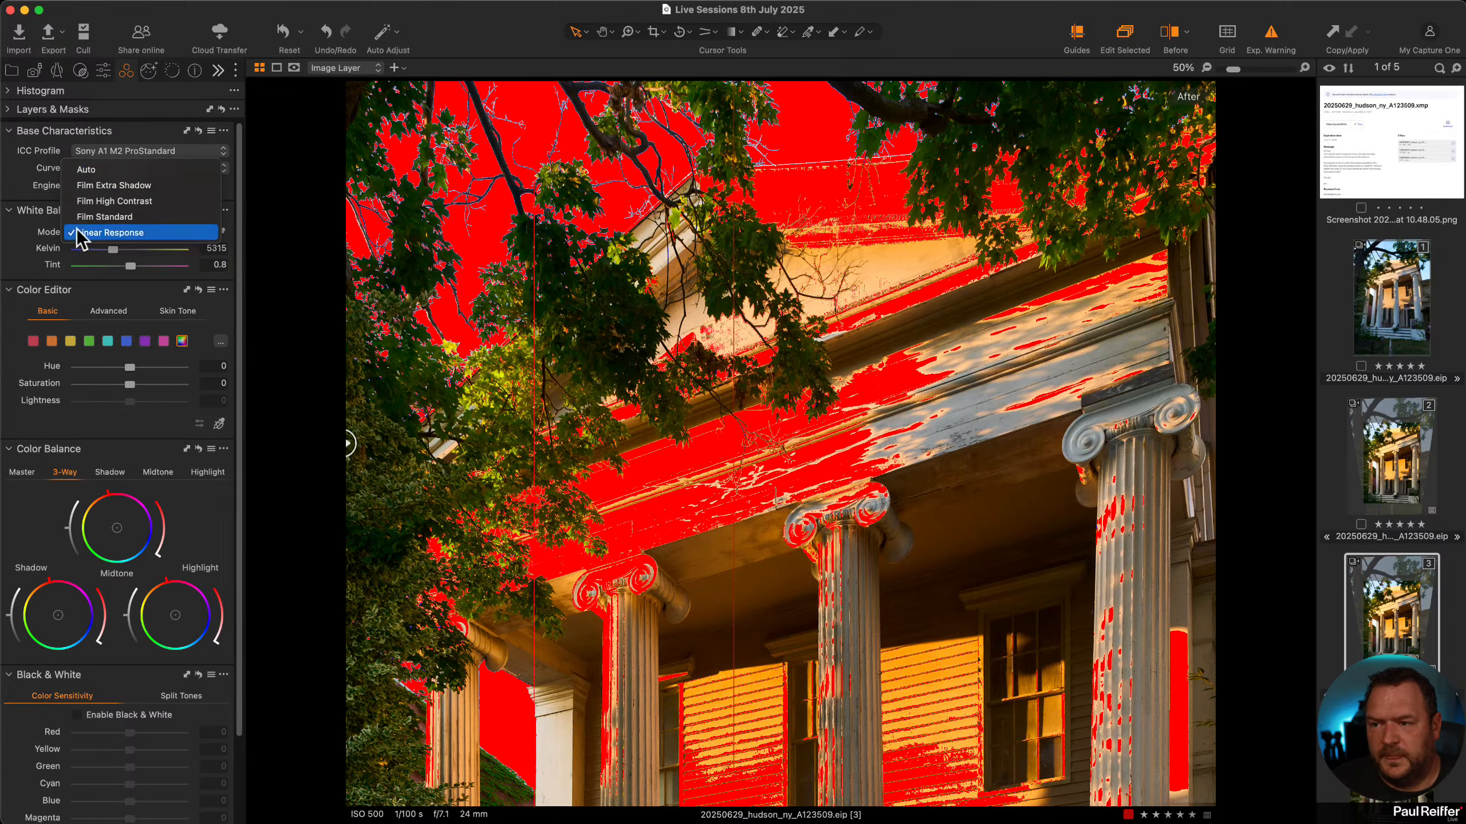
click(116, 233)
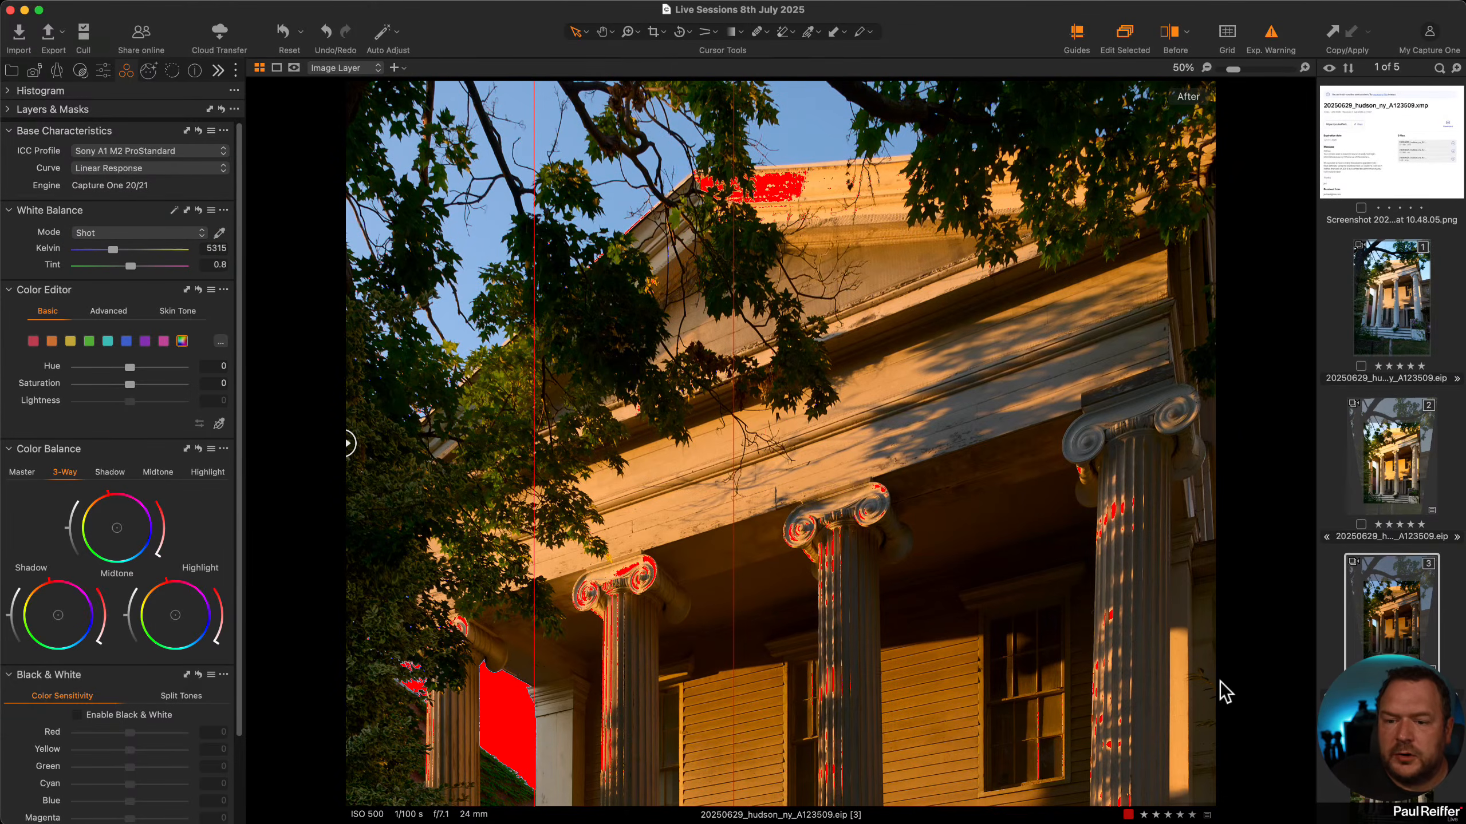
key(super+0)
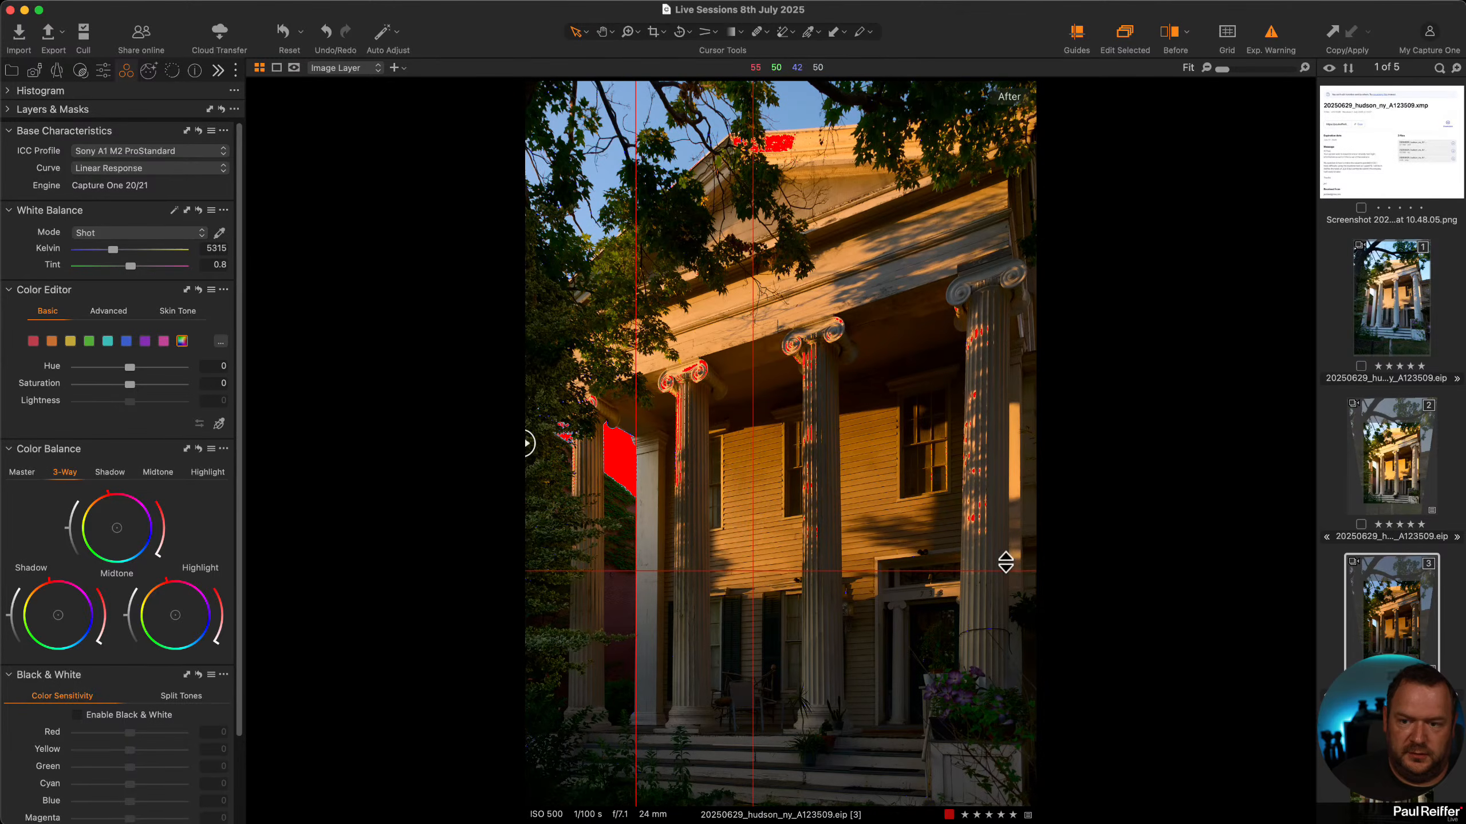
Compare overexposed areas in the edited house variant and its Linear Response clone side by side, with the exposure warning on.
drag(529, 444, 82, 471)
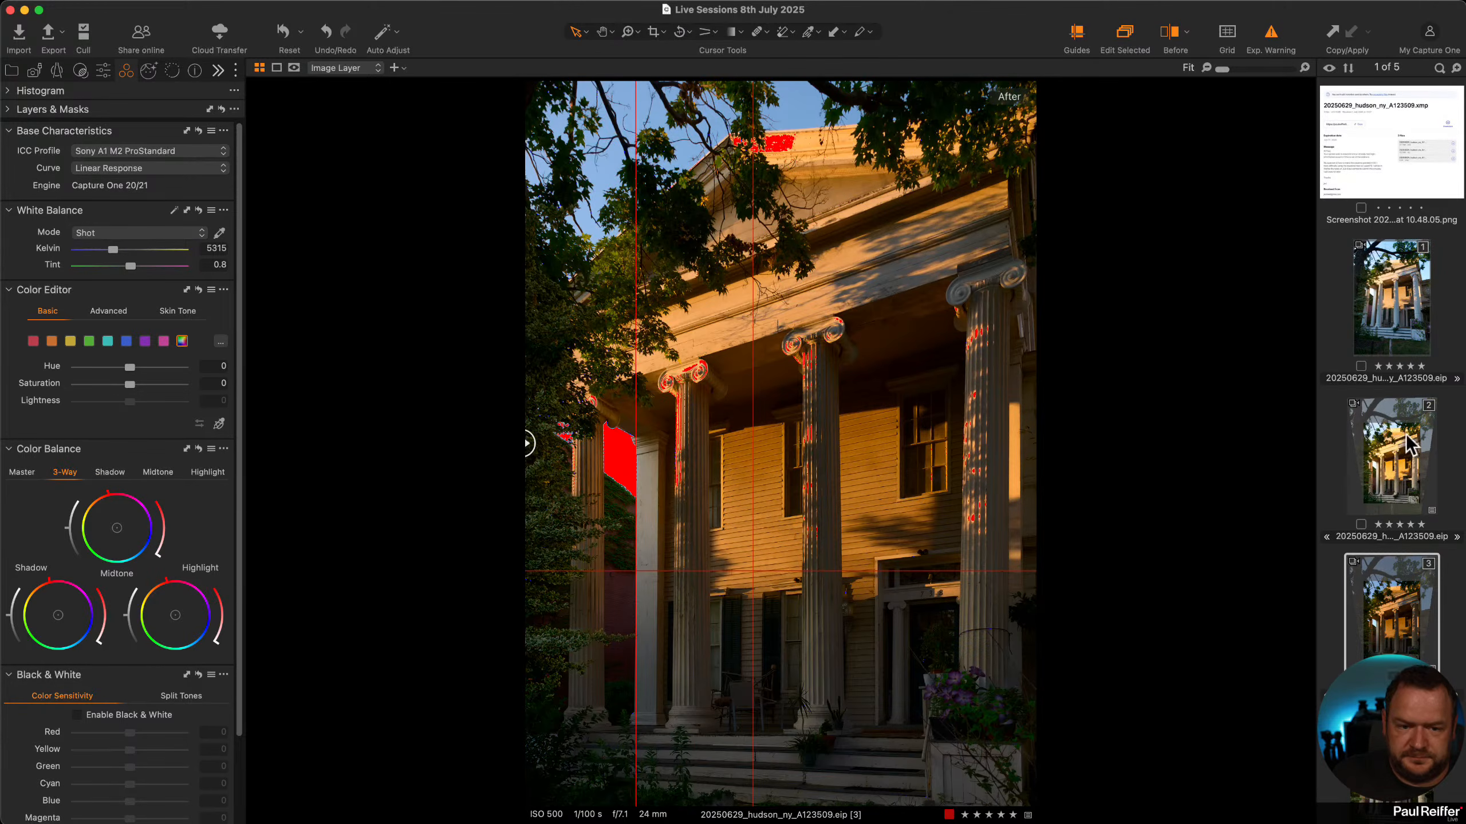
click(1393, 454)
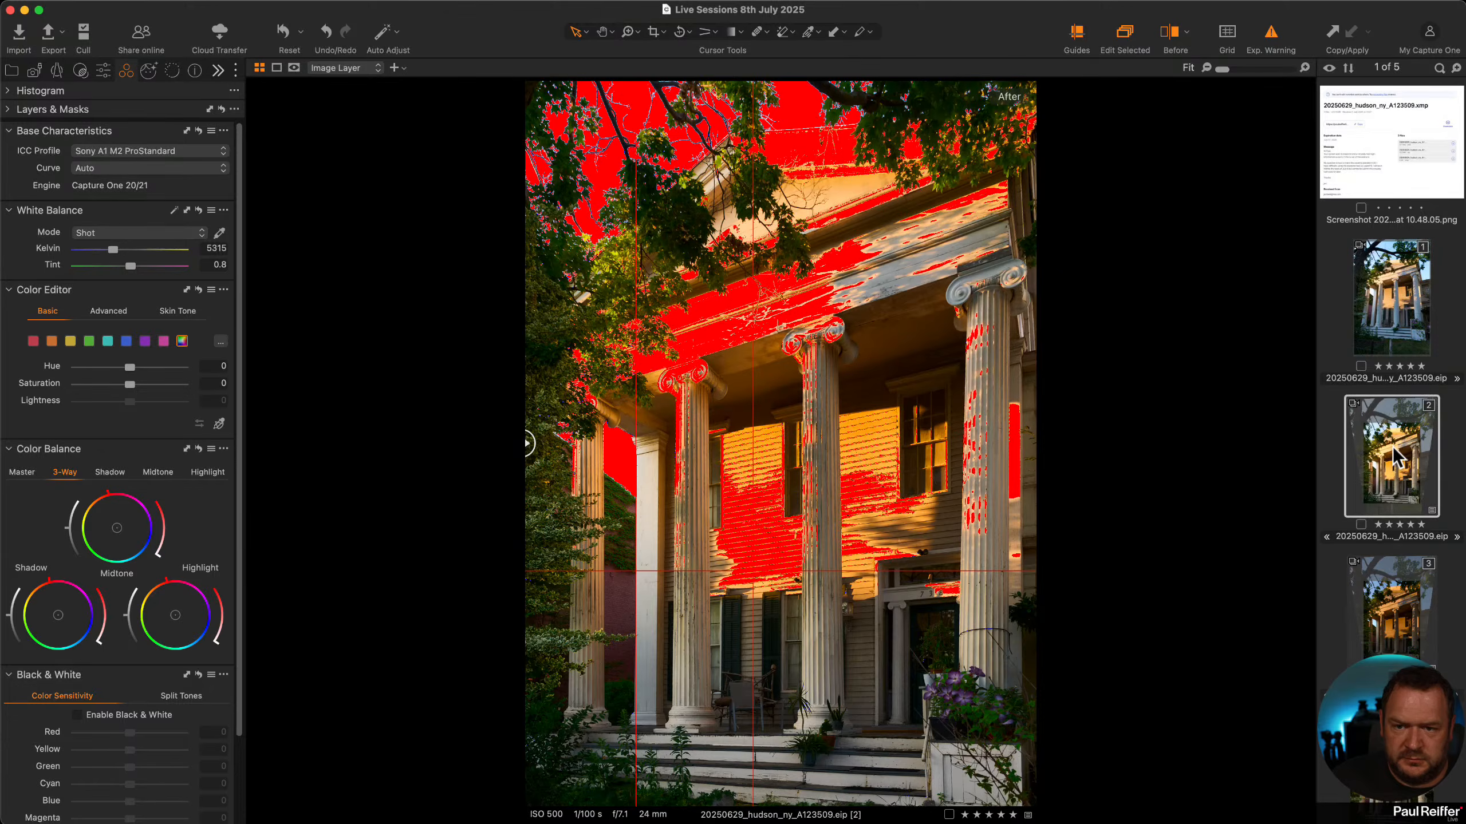
super+click(1371, 586)
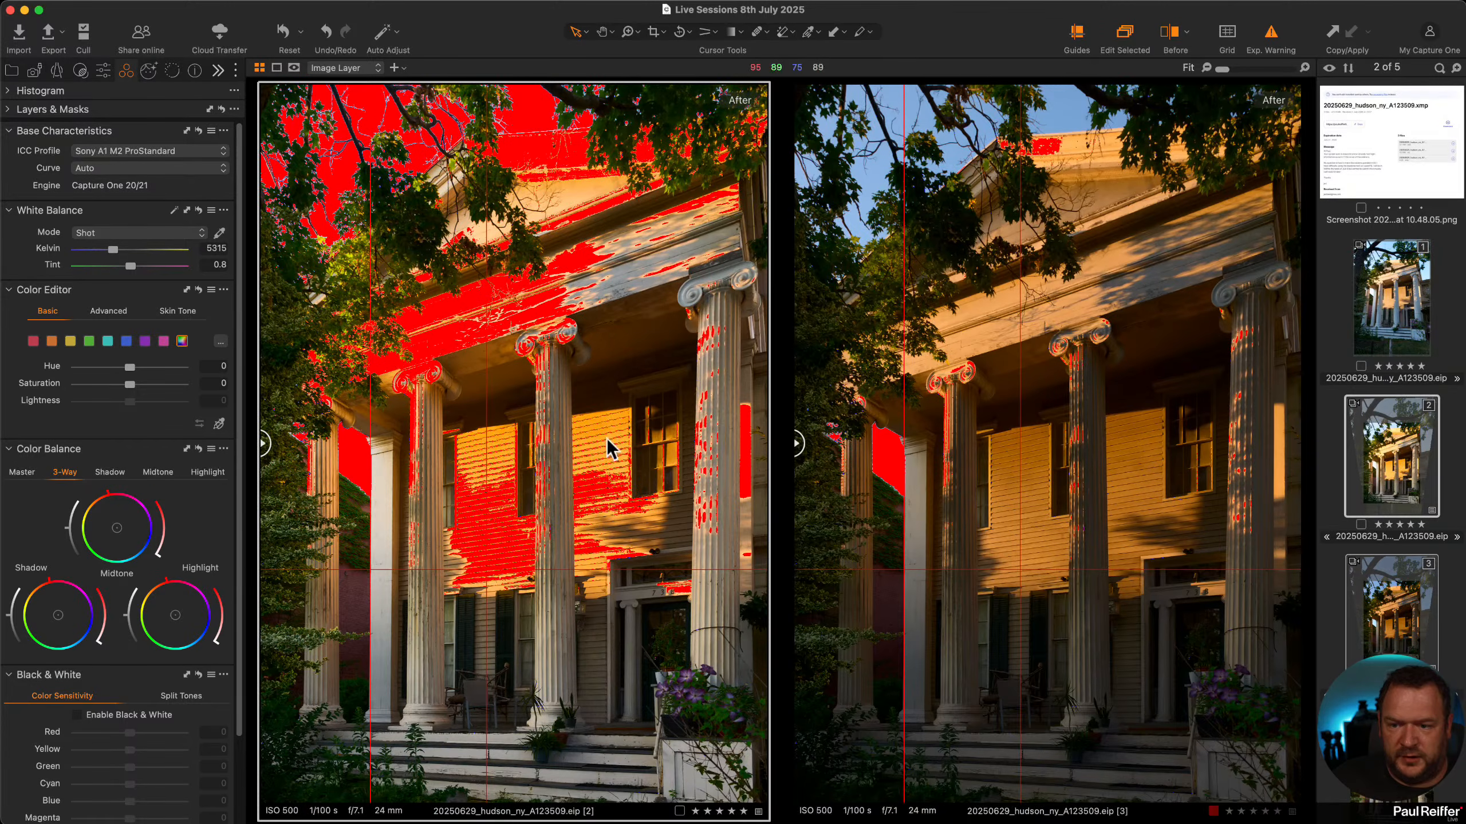
Set the second house variant's base curve to Film Standard and make the Linear Response clone the active variant.
click(116, 168)
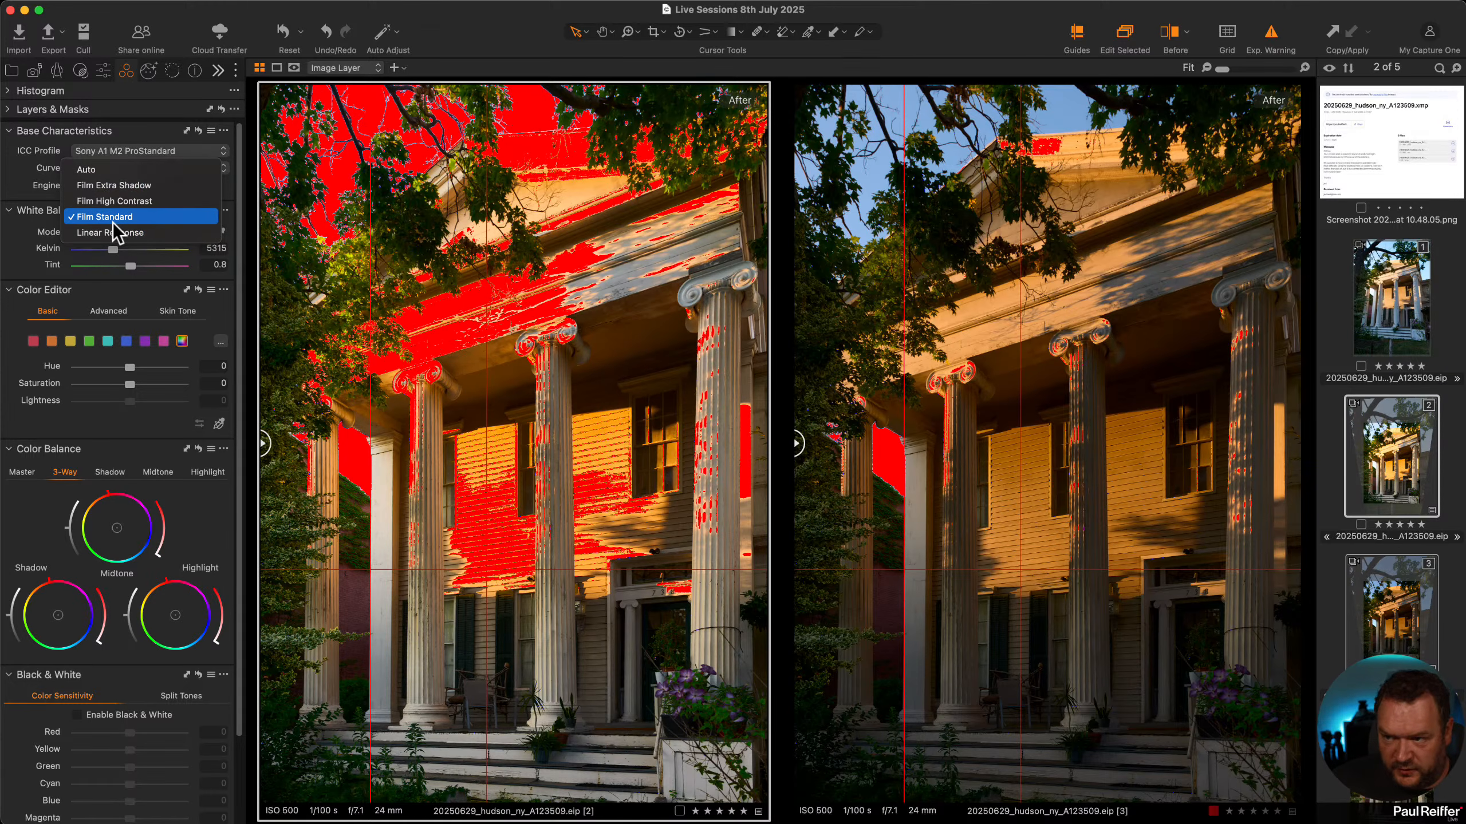
click(112, 222)
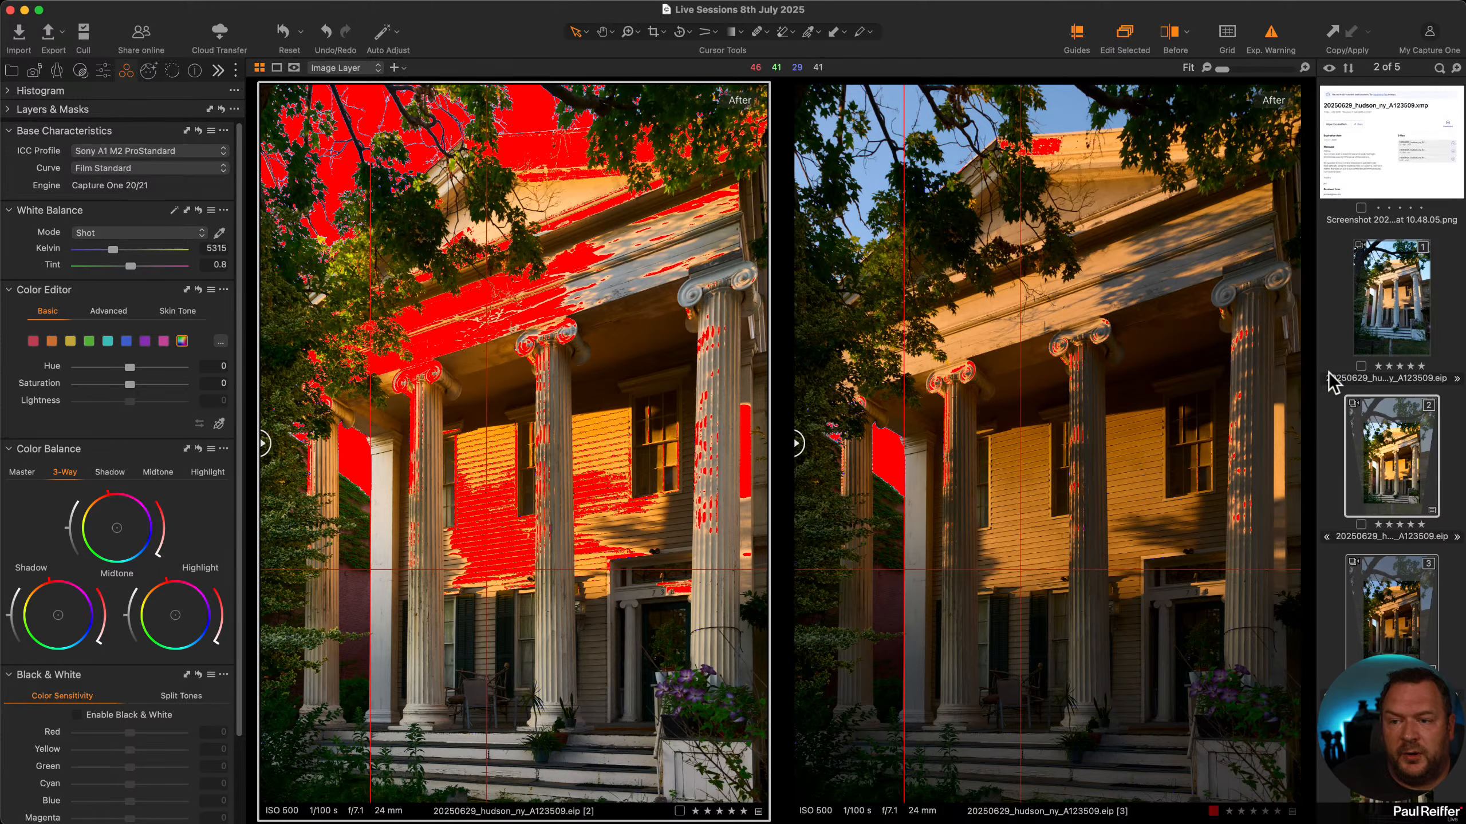
click(1096, 439)
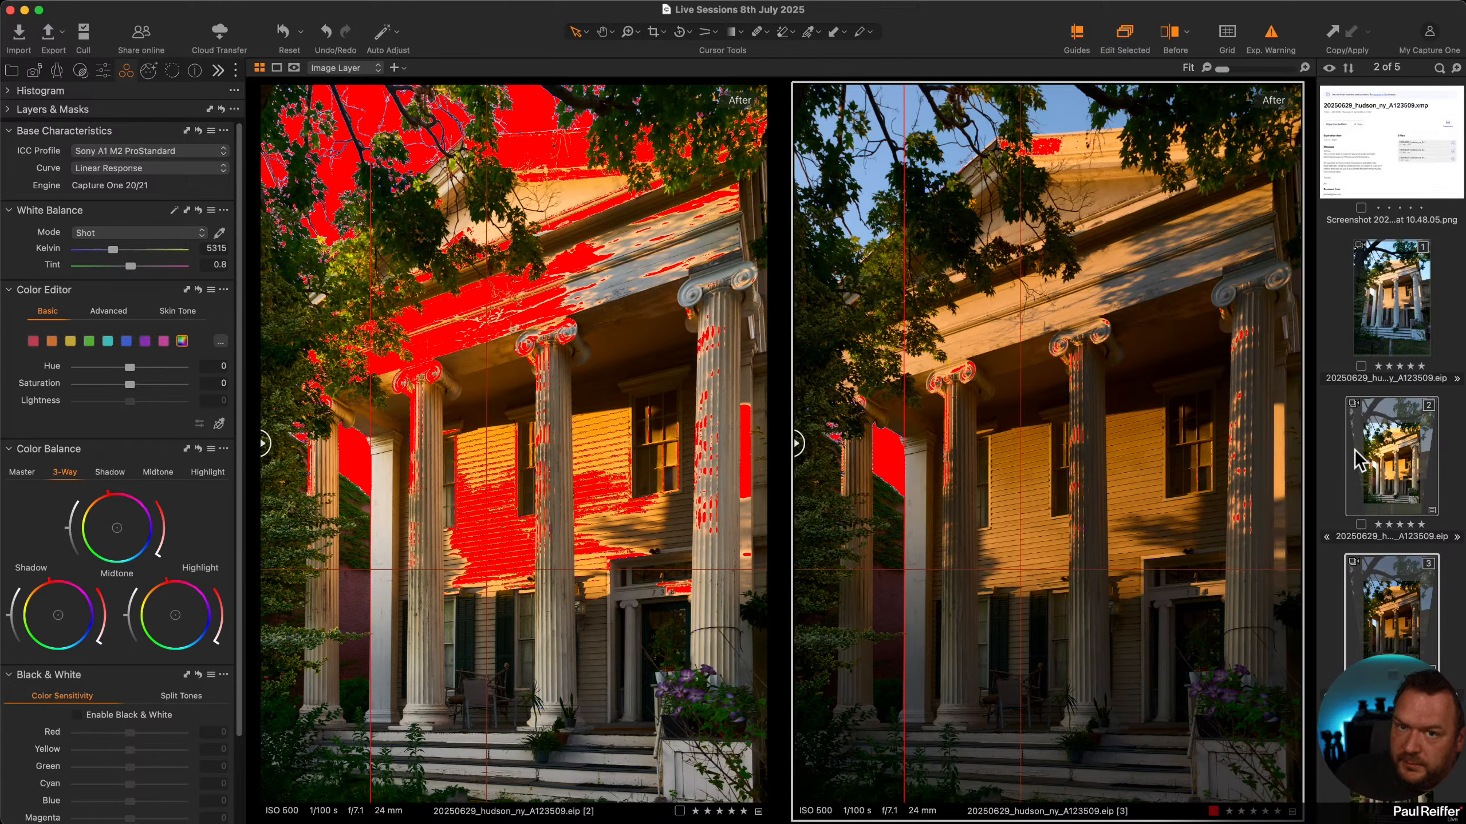
Display only the Linear Response clone and select its global layer, with masks set to Never Display Mask.
click(1332, 490)
click(1365, 589)
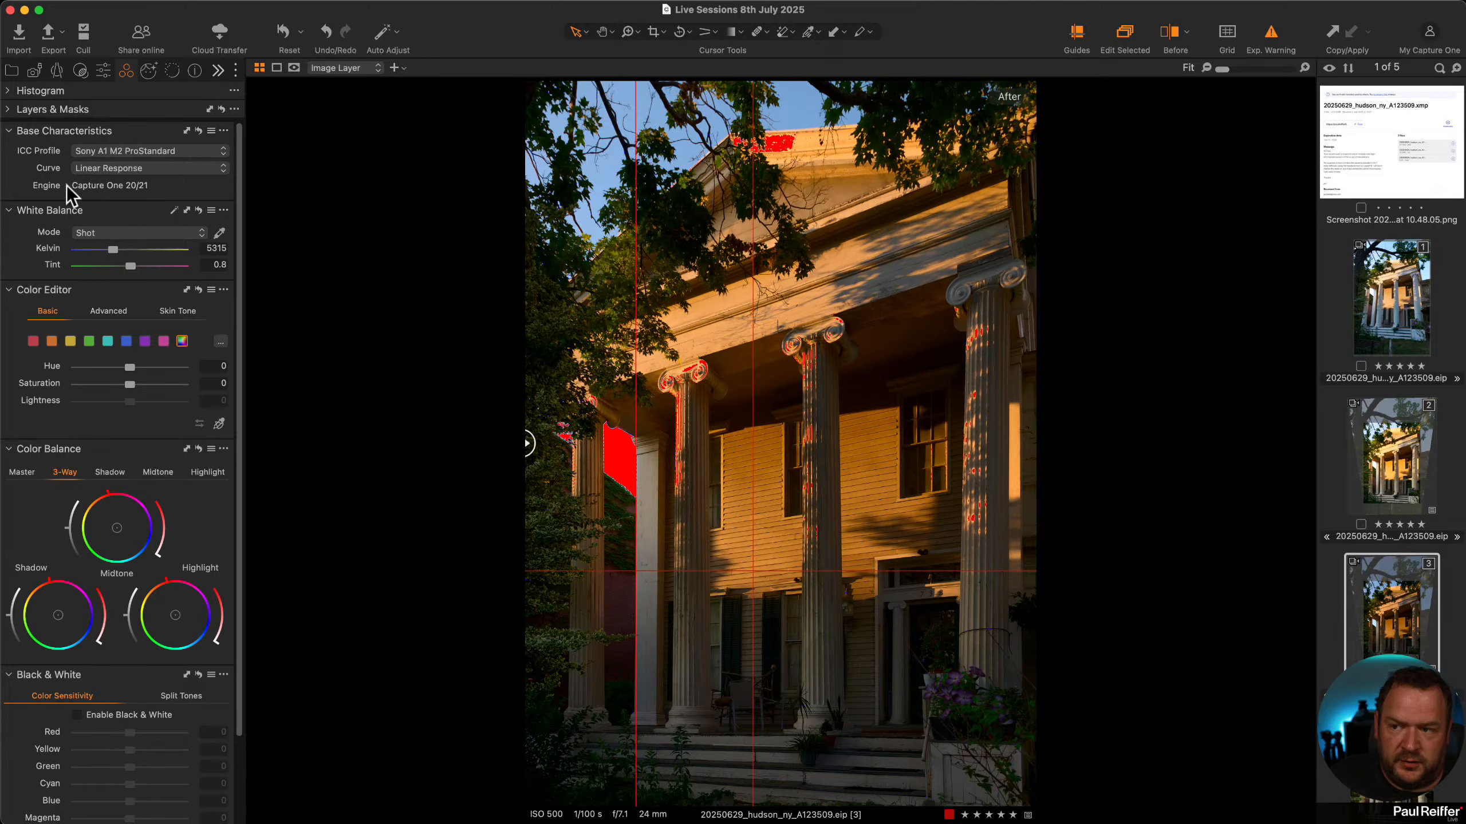
click(103, 70)
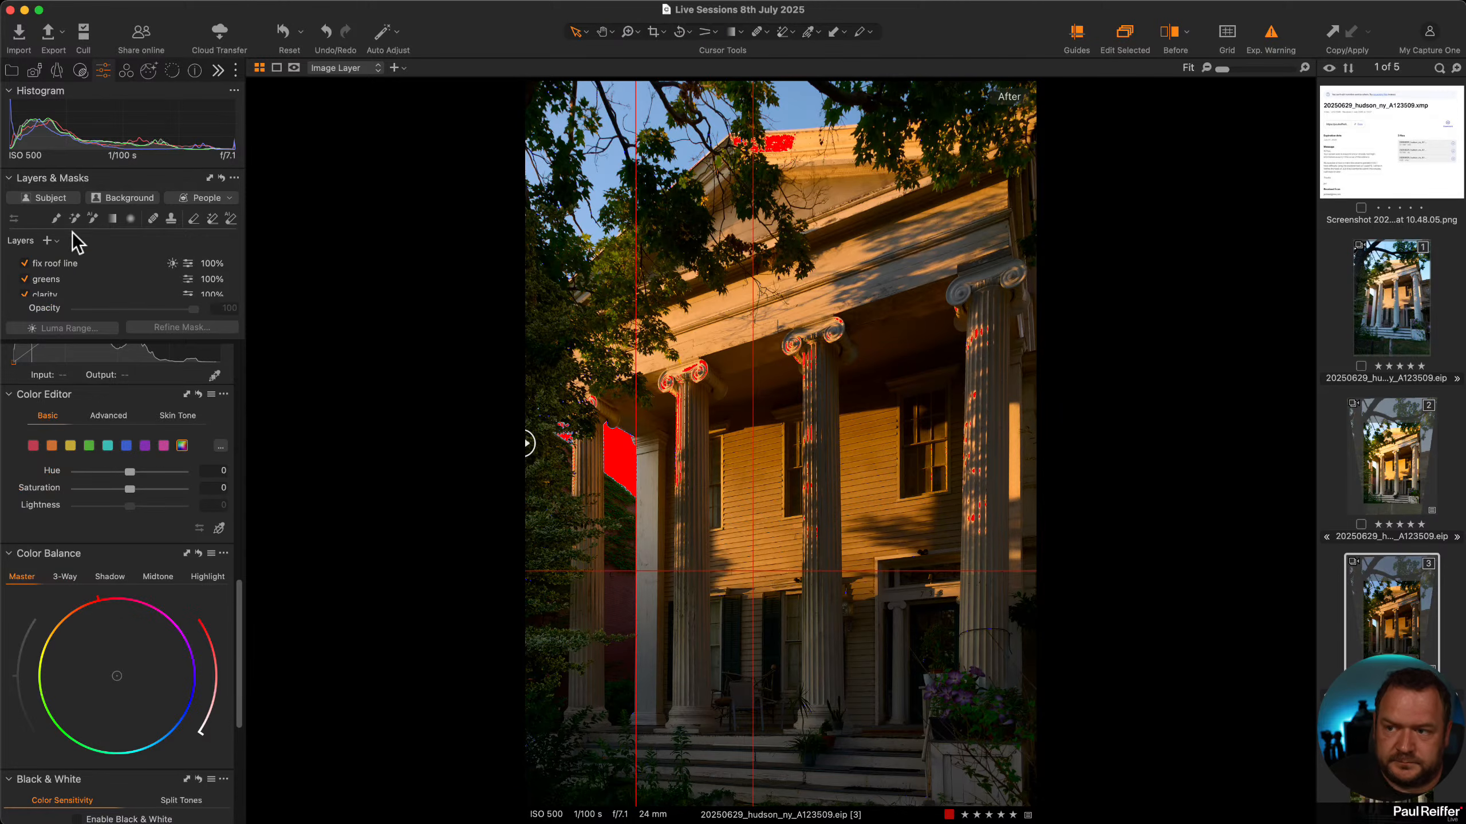
scroll(70, 261, down, 5)
click(56, 269)
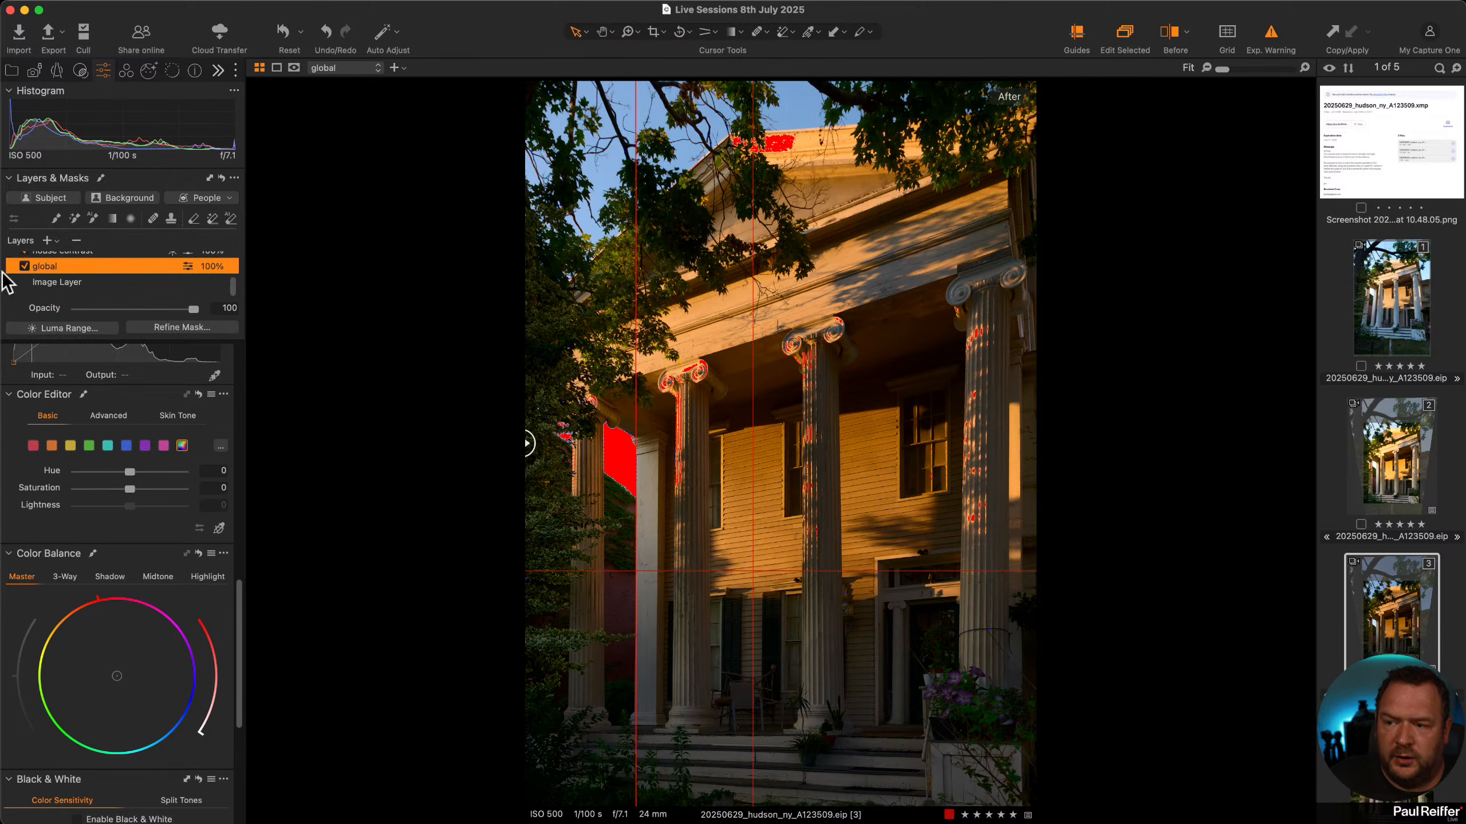
key(m)
key(m)
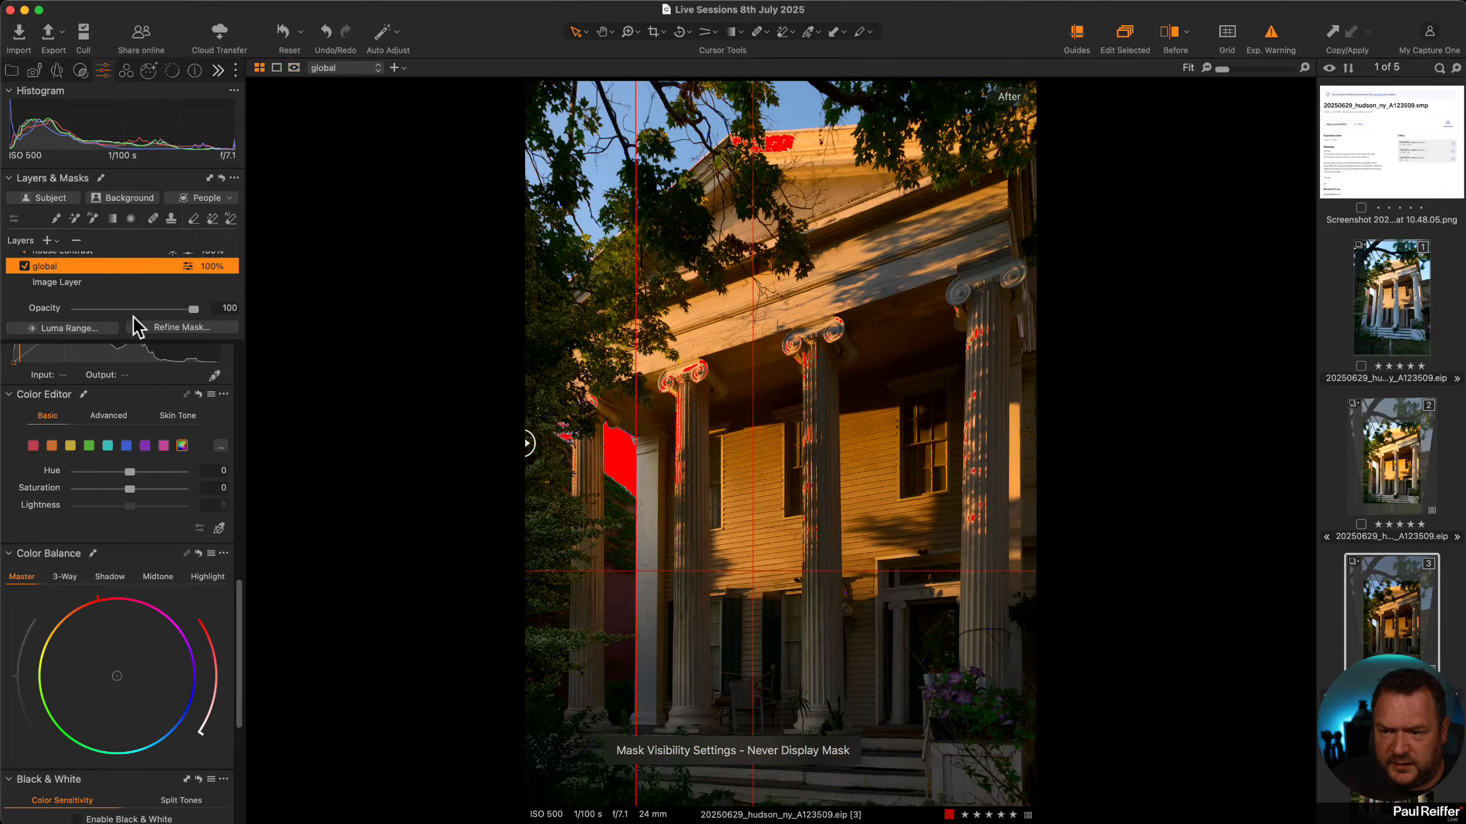
right_click(104, 266)
click(518, 66)
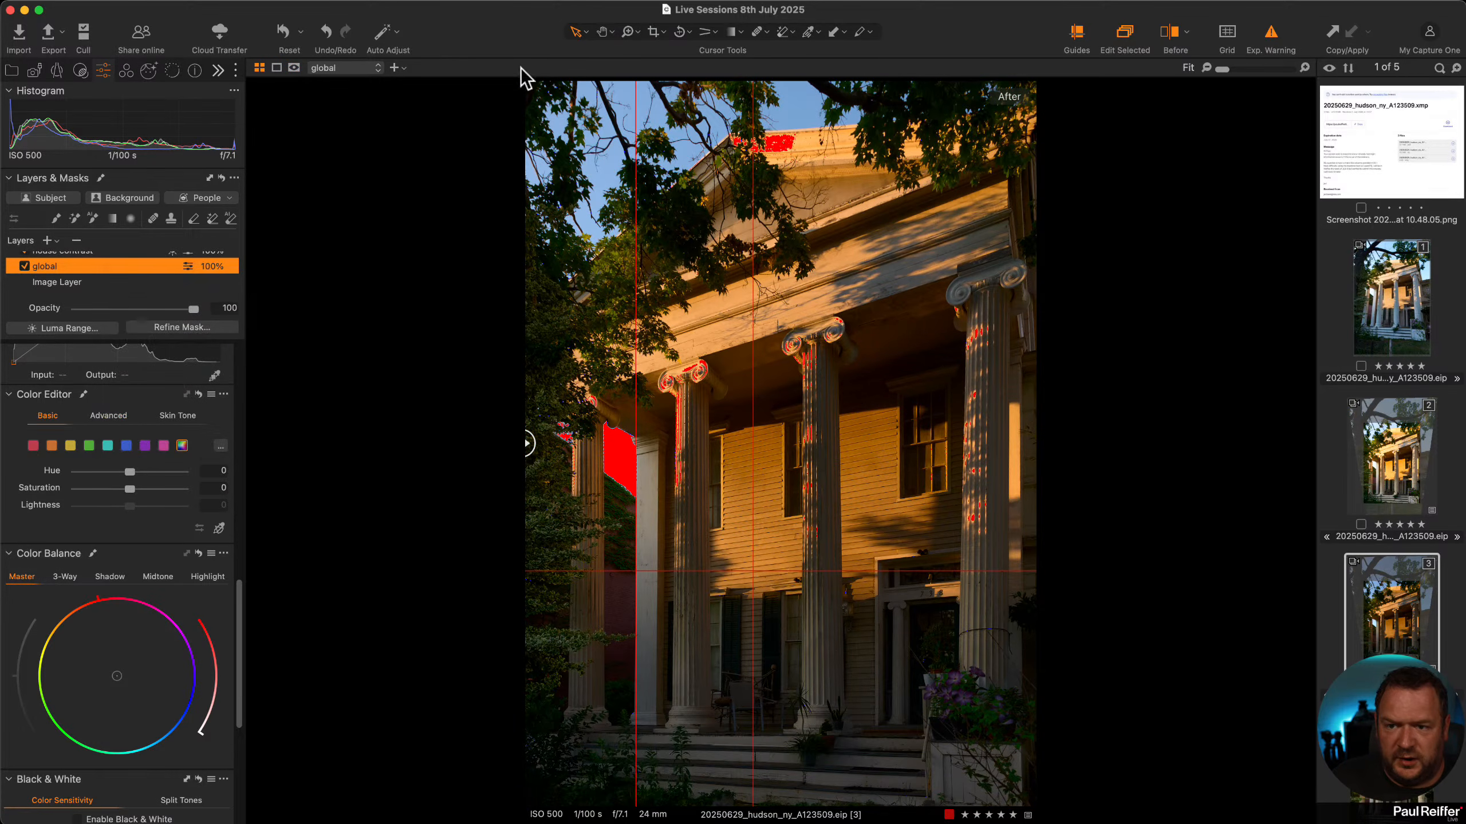
Try an Exposure of 1.54 on the clone's global layer and undo it.
scroll(151, 426, up, 10)
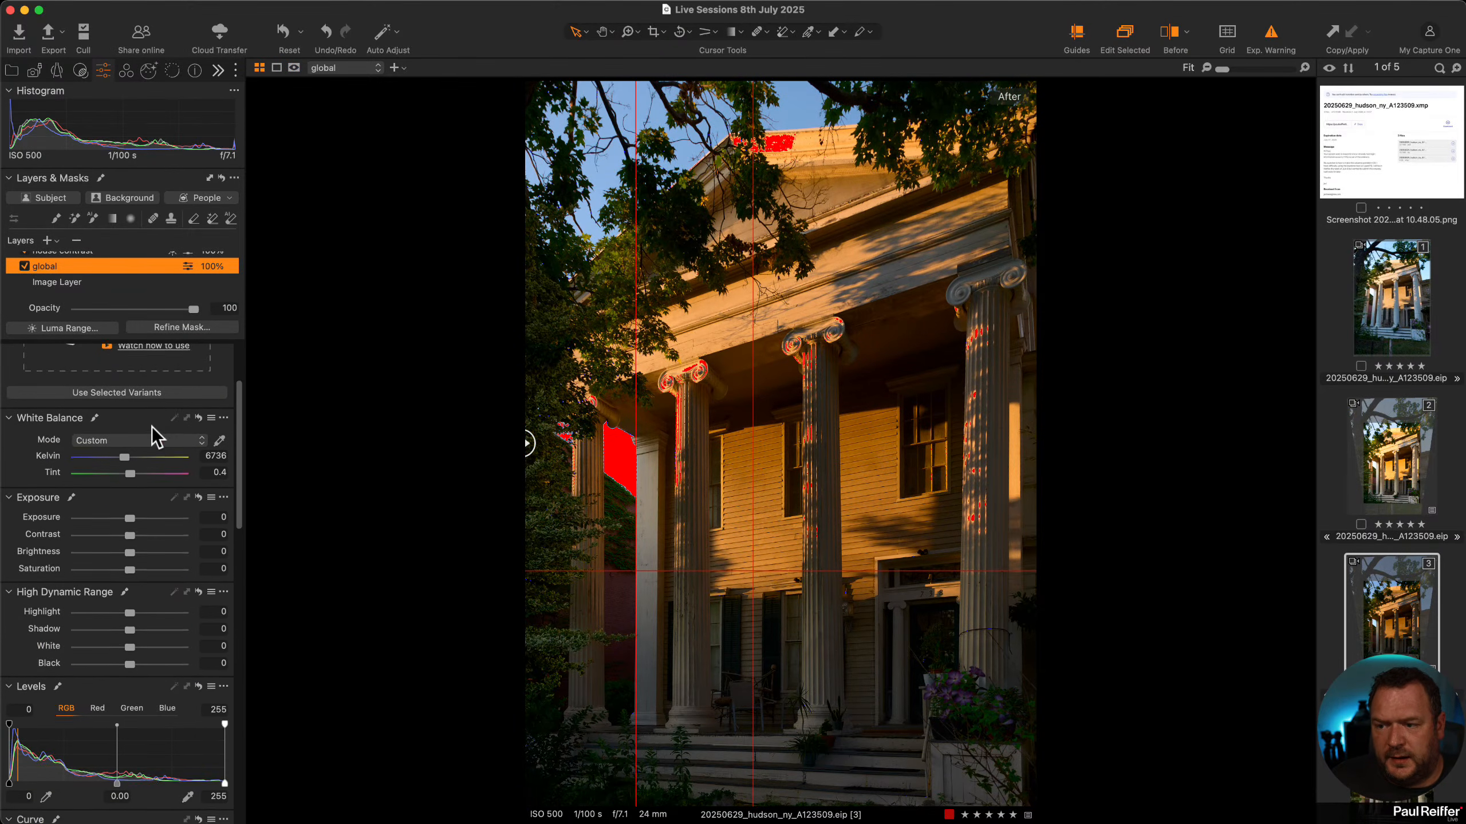
drag(132, 521, 149, 520)
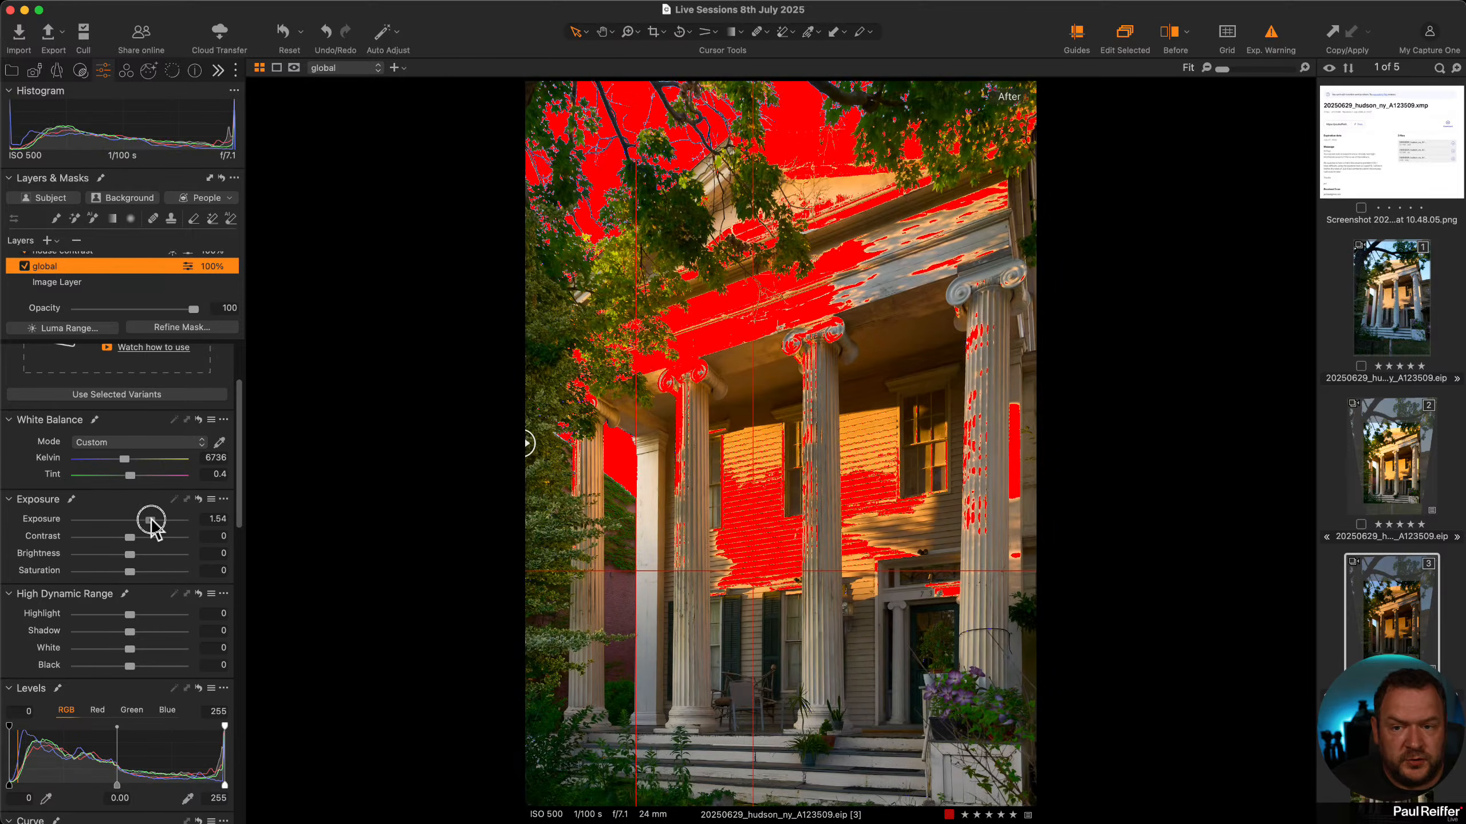
key(super+z)
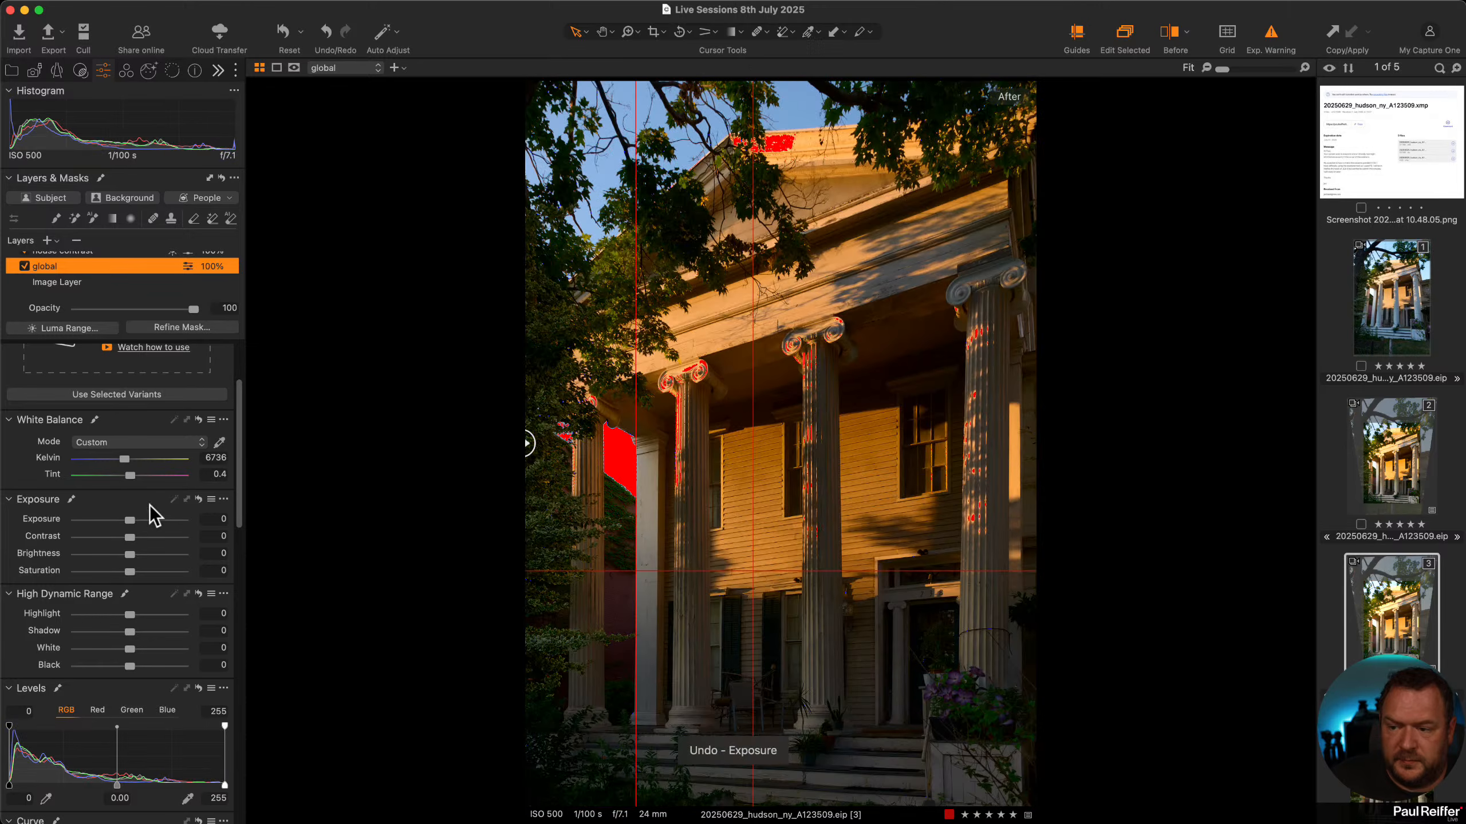
Set the global layer's Brightness to 13 and lift its Luma curve midtones, adding anchor points in the highlights and shadows.
drag(130, 555, 143, 557)
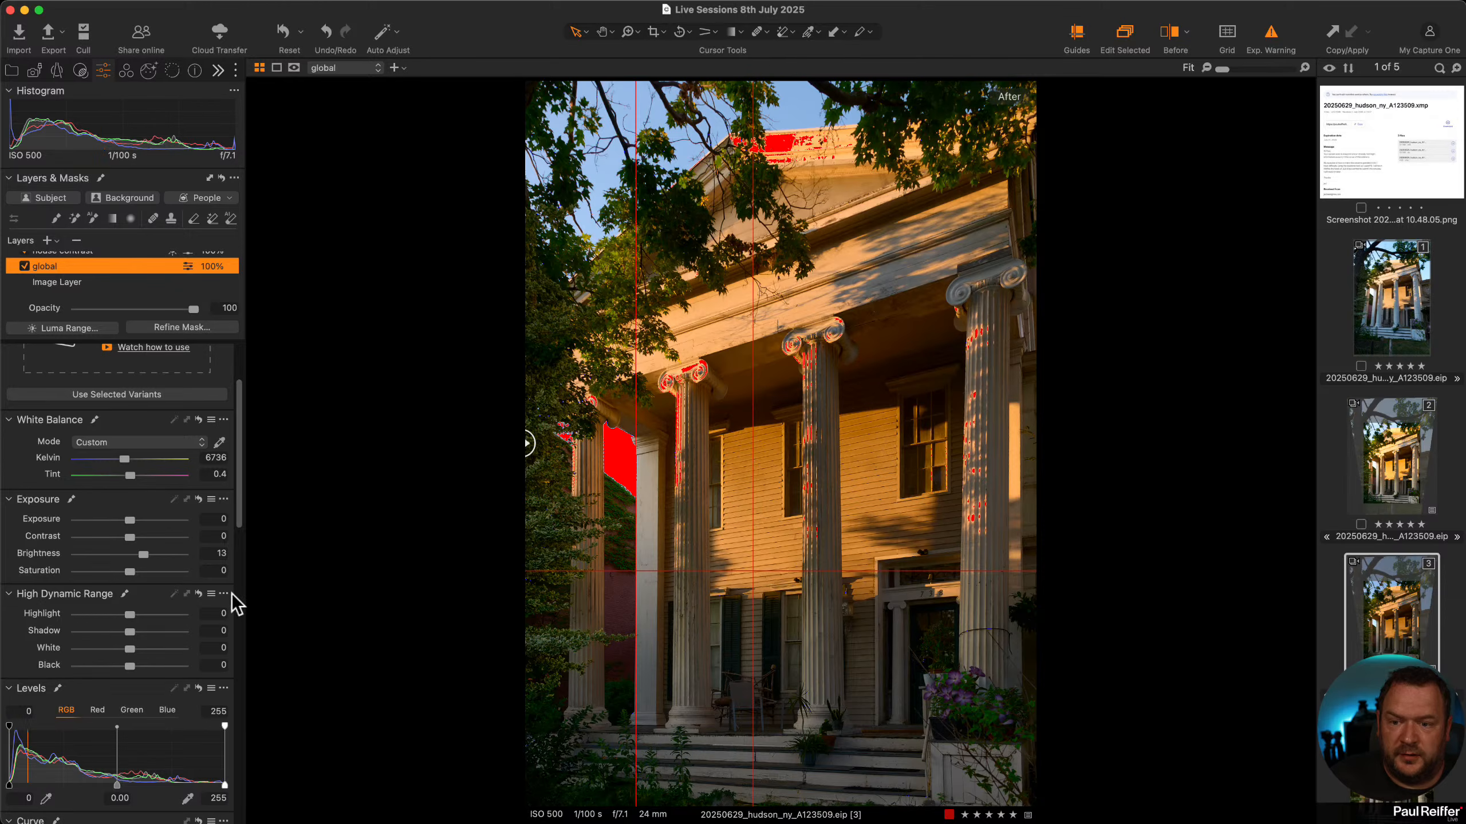
scroll(144, 716, down, 10)
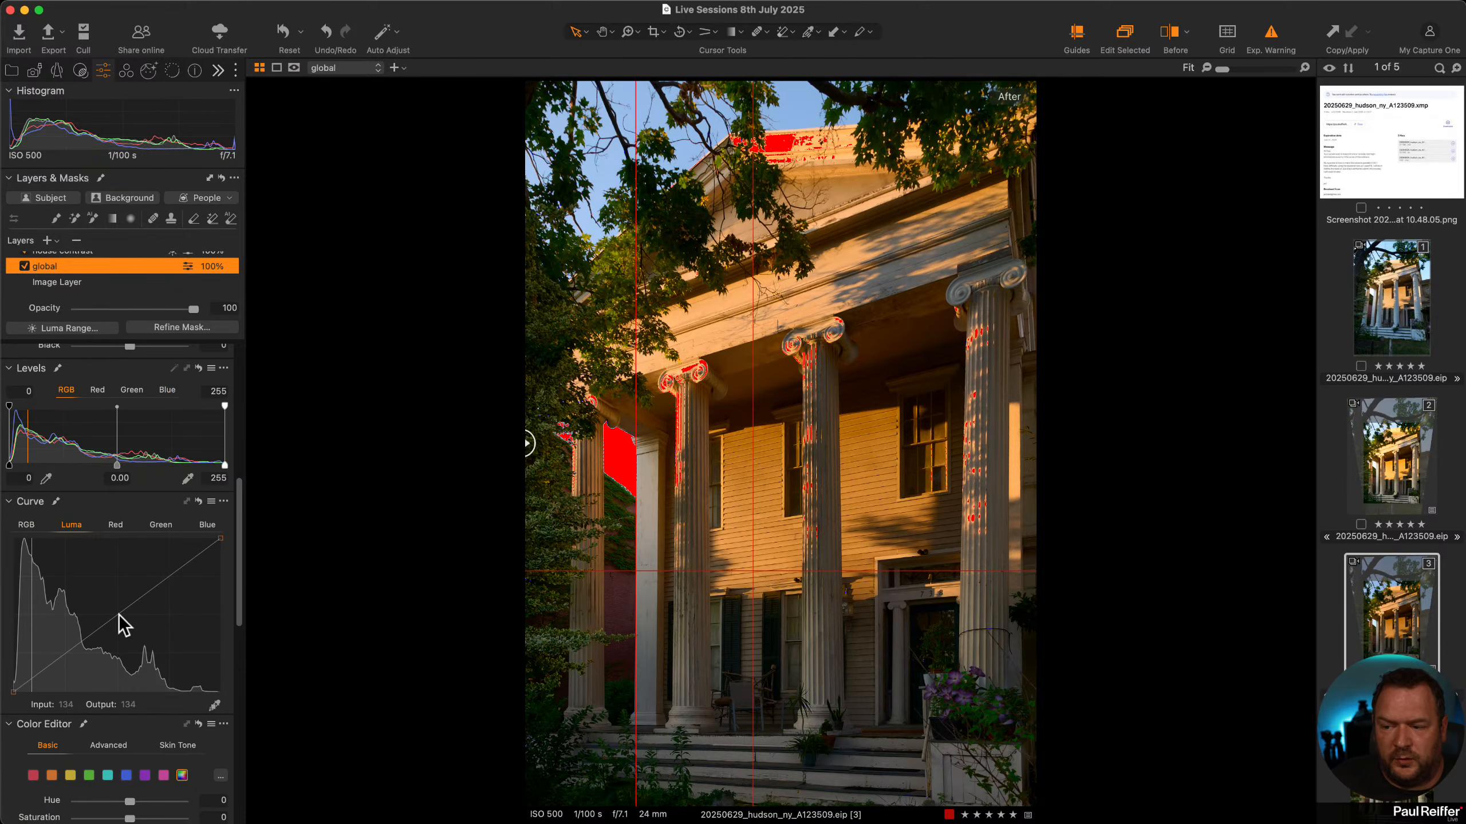
drag(120, 616, 114, 611)
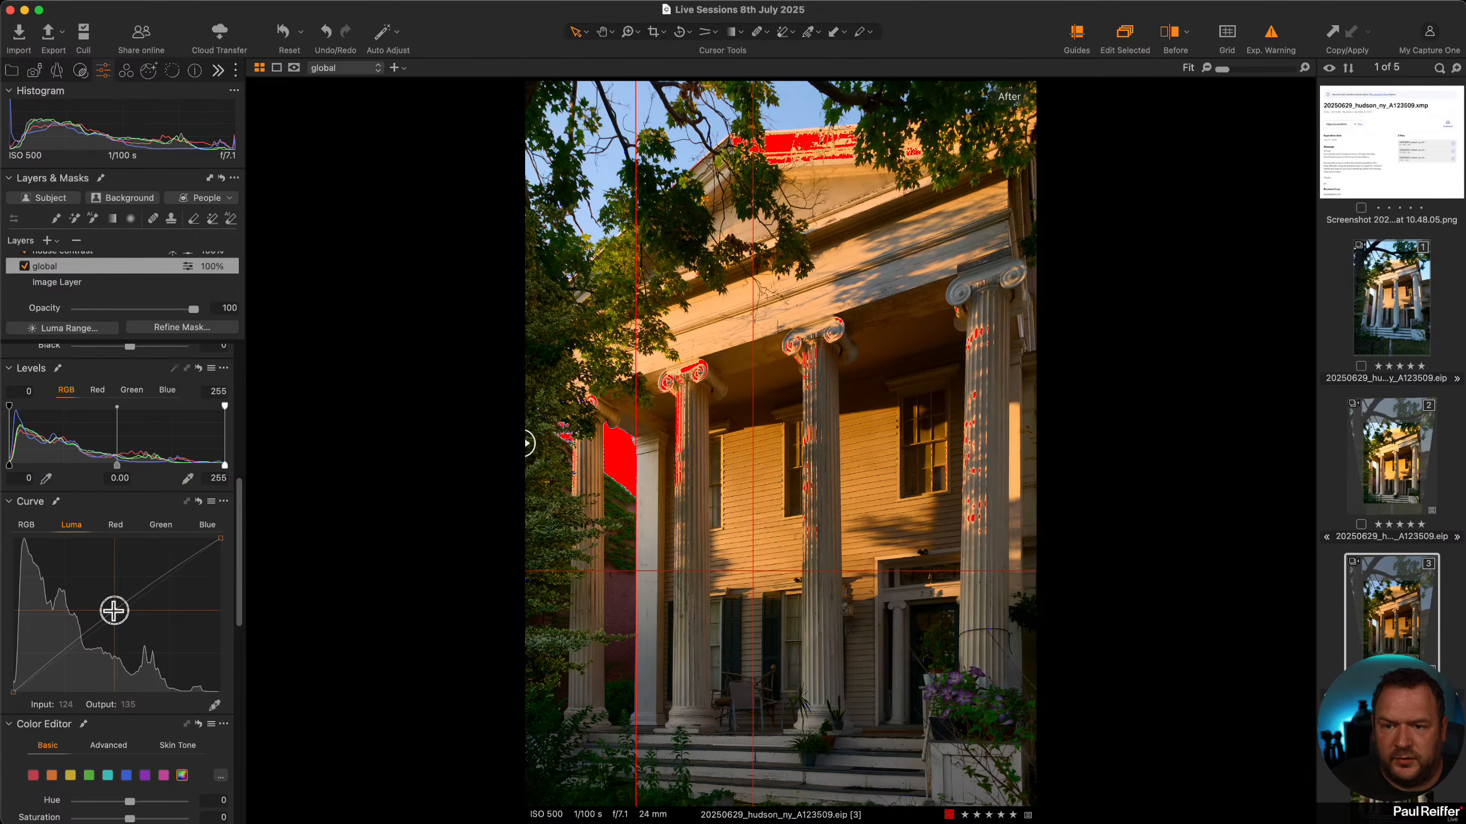
click(167, 576)
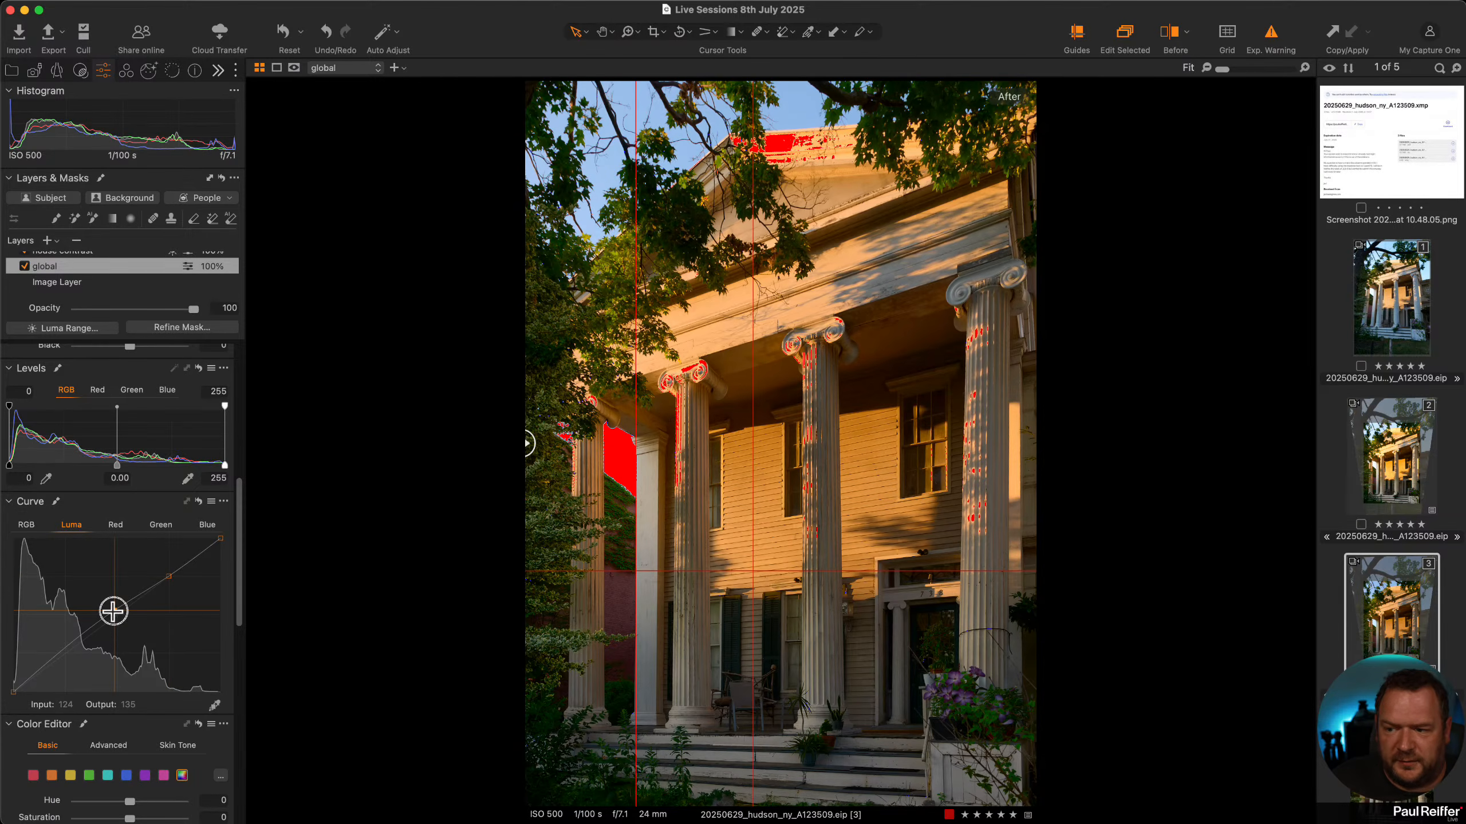
click(58, 659)
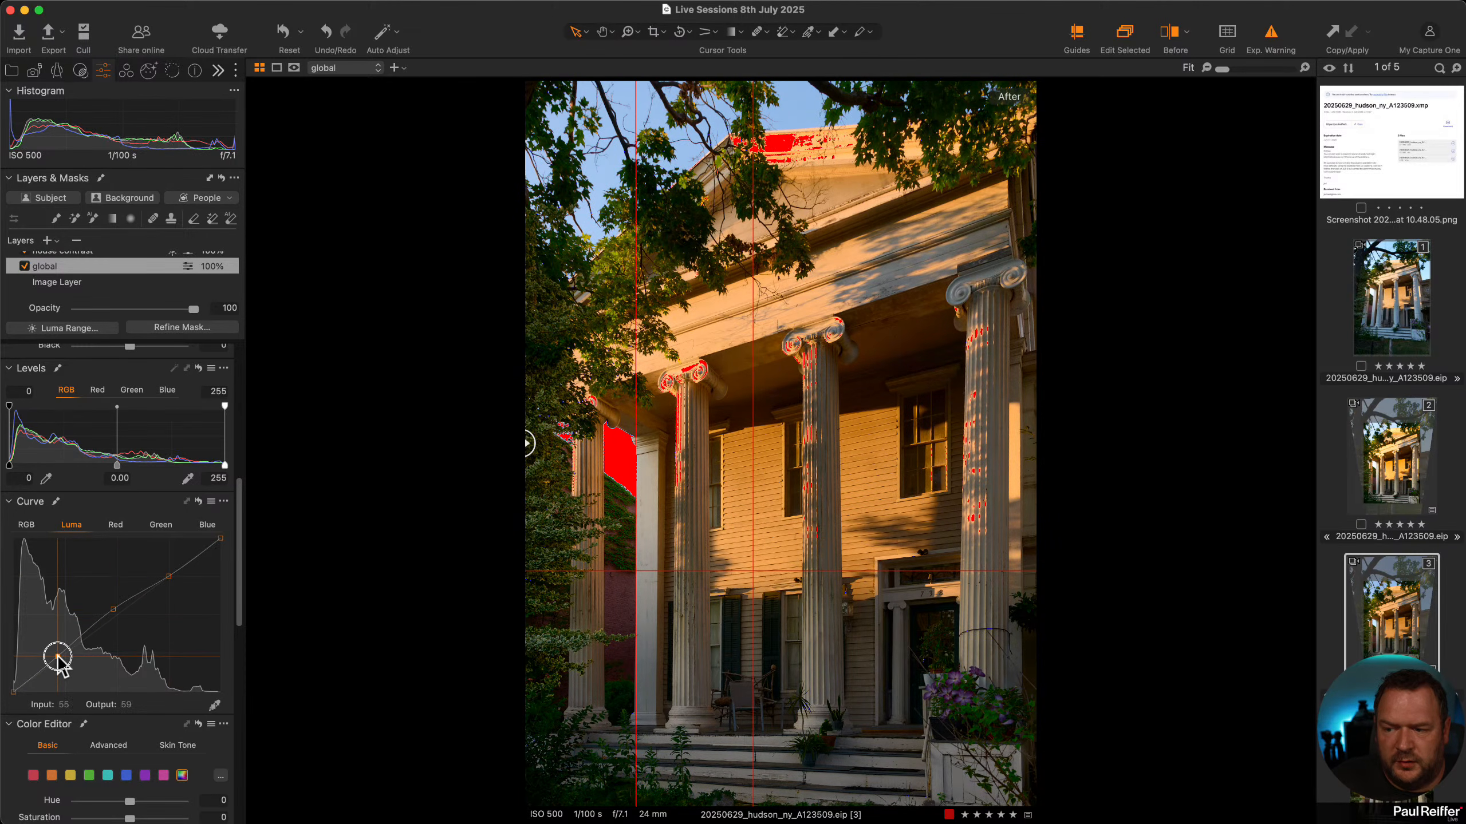
Hide the exposure warning and alternate between the Film Standard variant and the Linear Response clone to compare their highlights.
click(1400, 470)
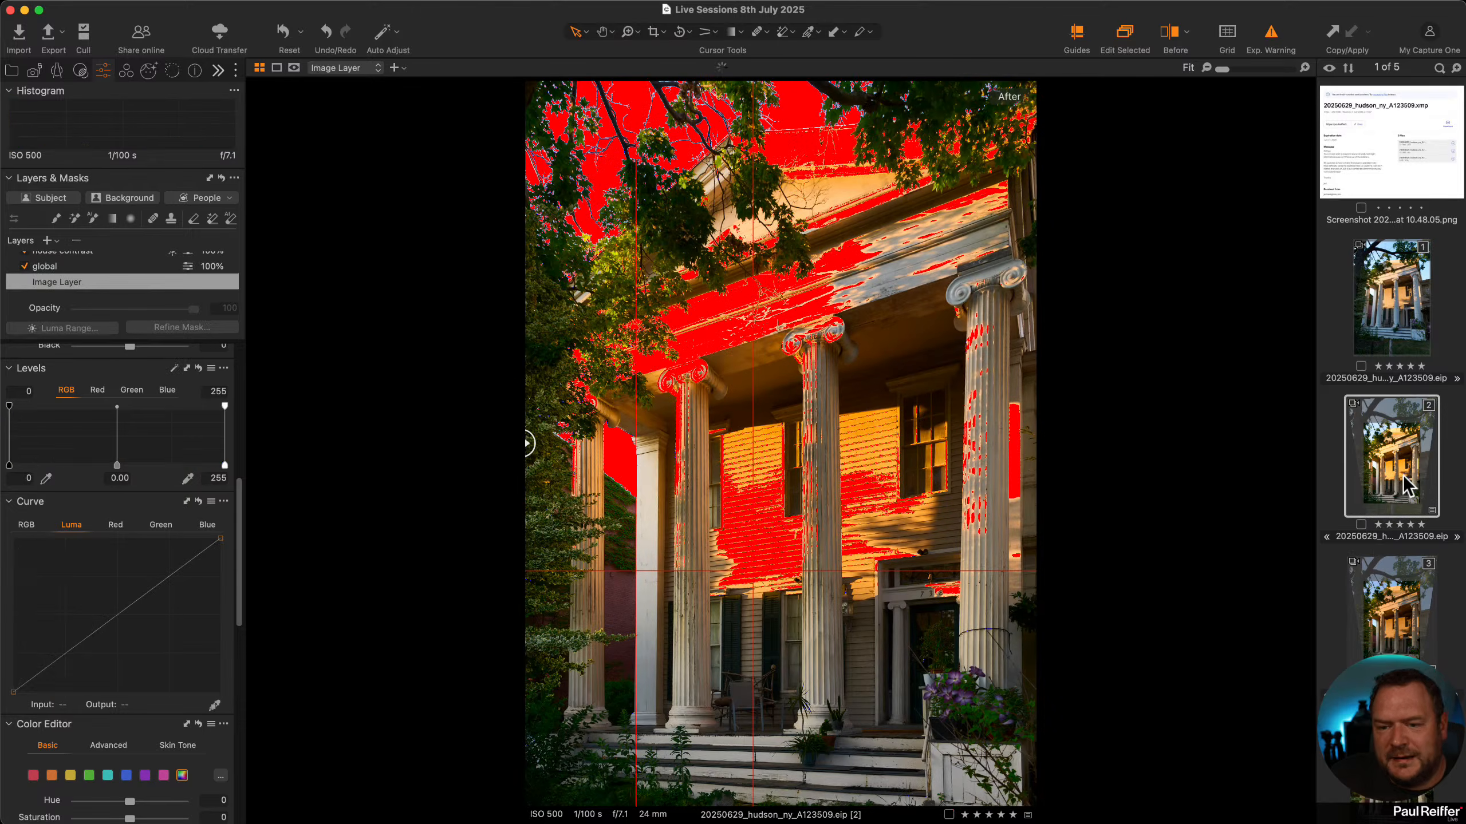
click(1272, 35)
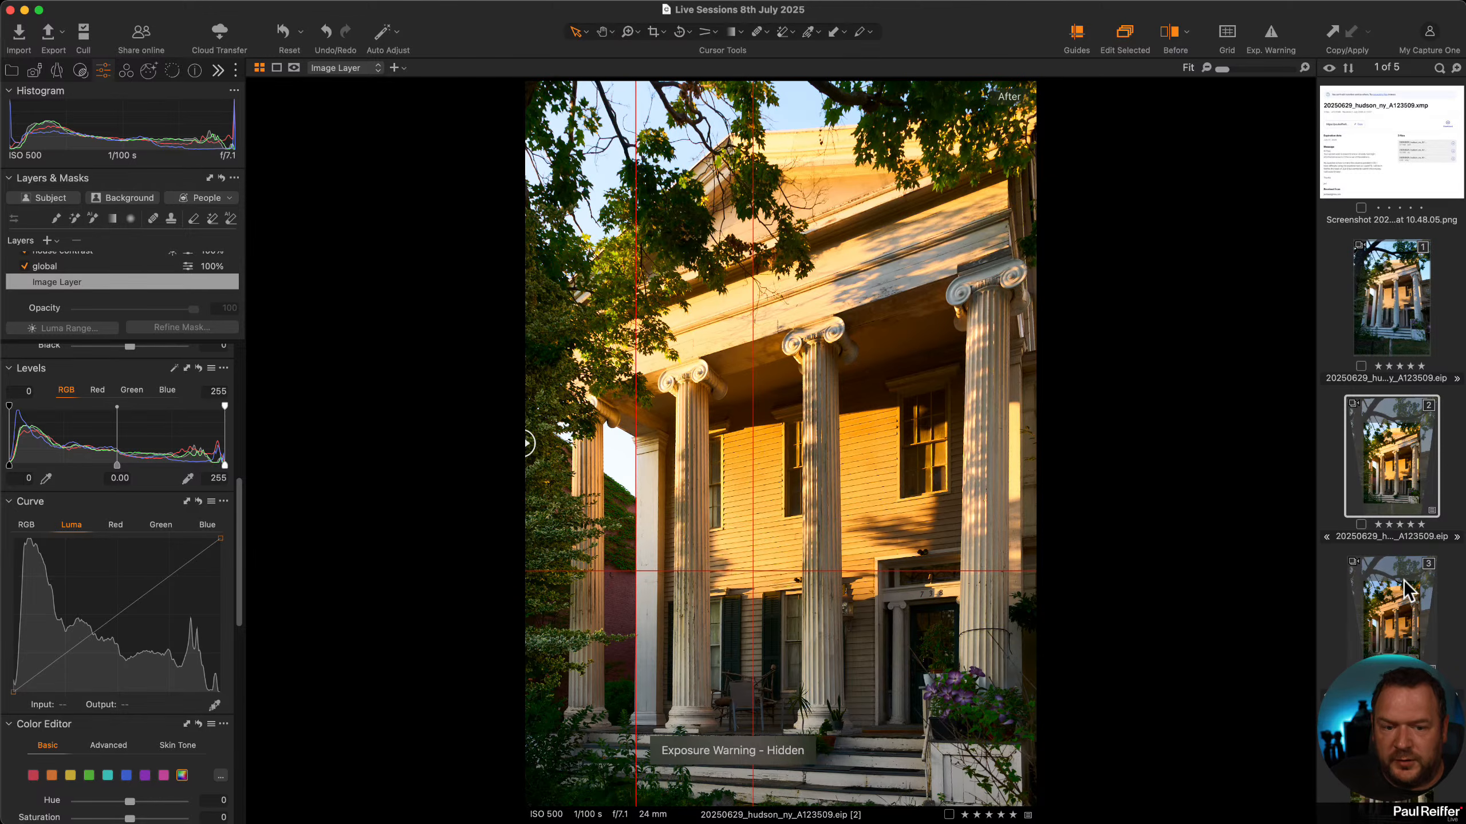
click(1390, 599)
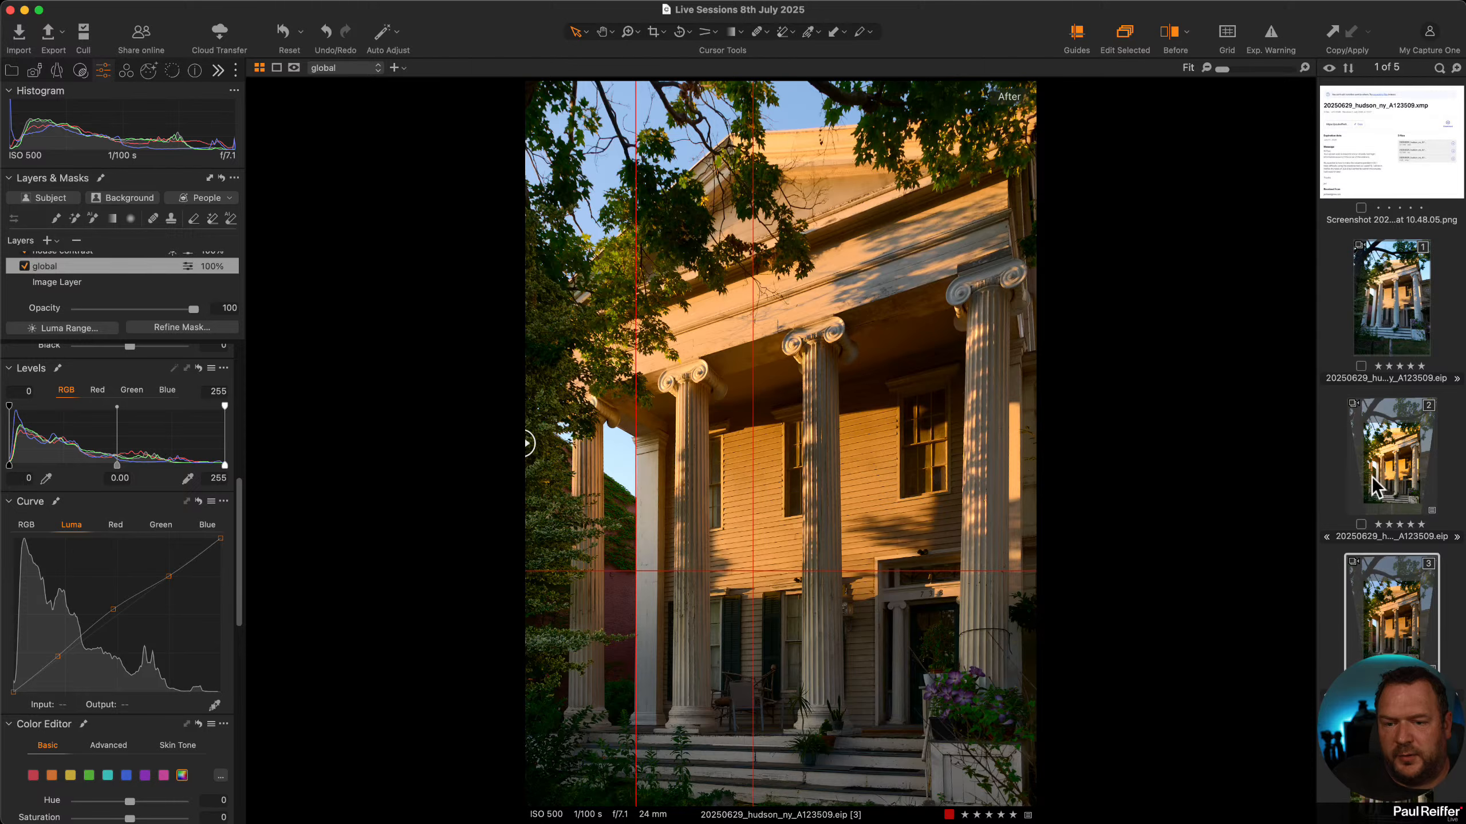
click(1395, 511)
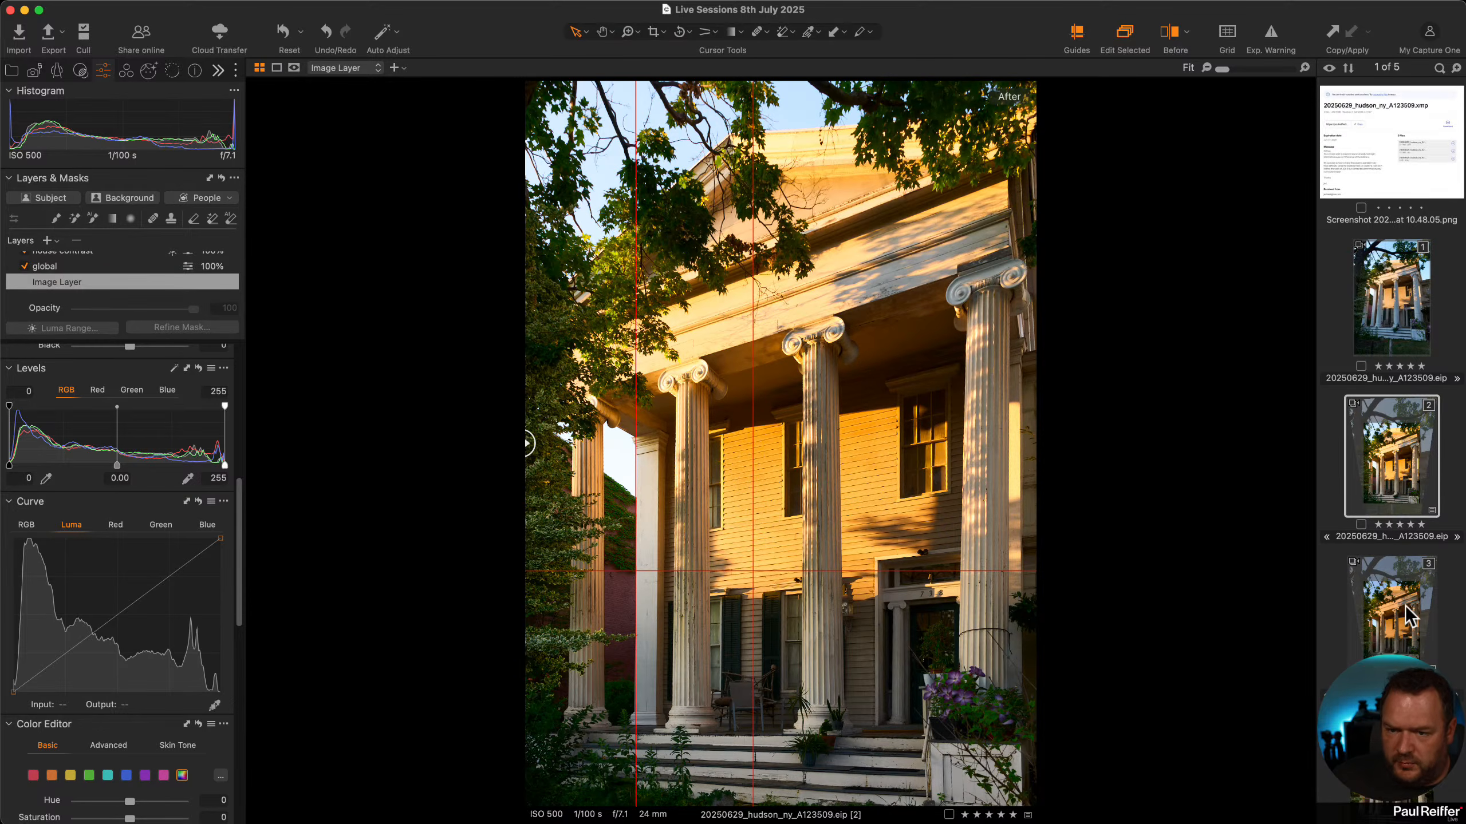
Compare the roofline and column tops of both variants side by side at 100%, and return to viewing only the clone.
super+click(1405, 606)
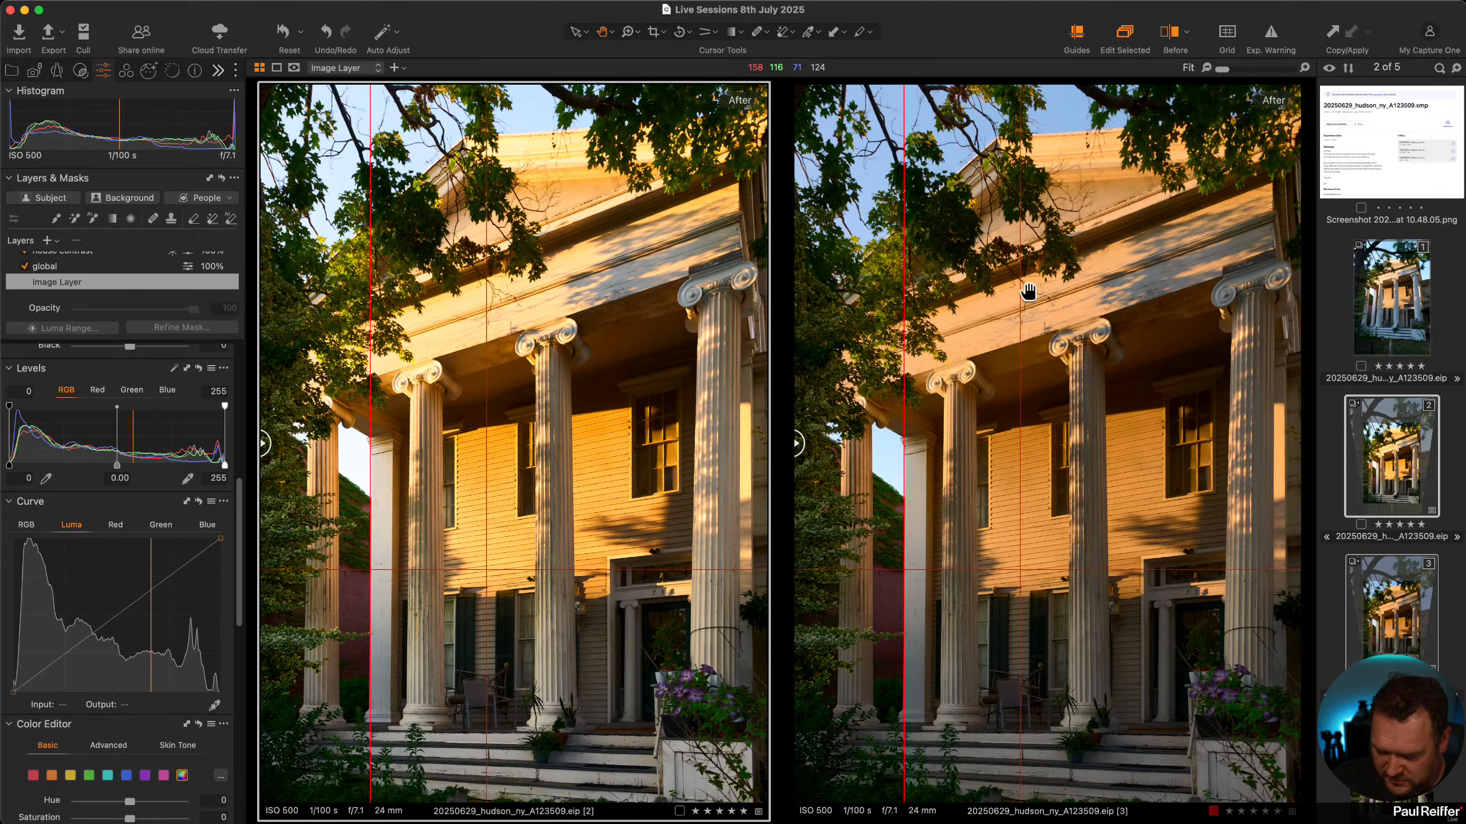
click(1042, 283)
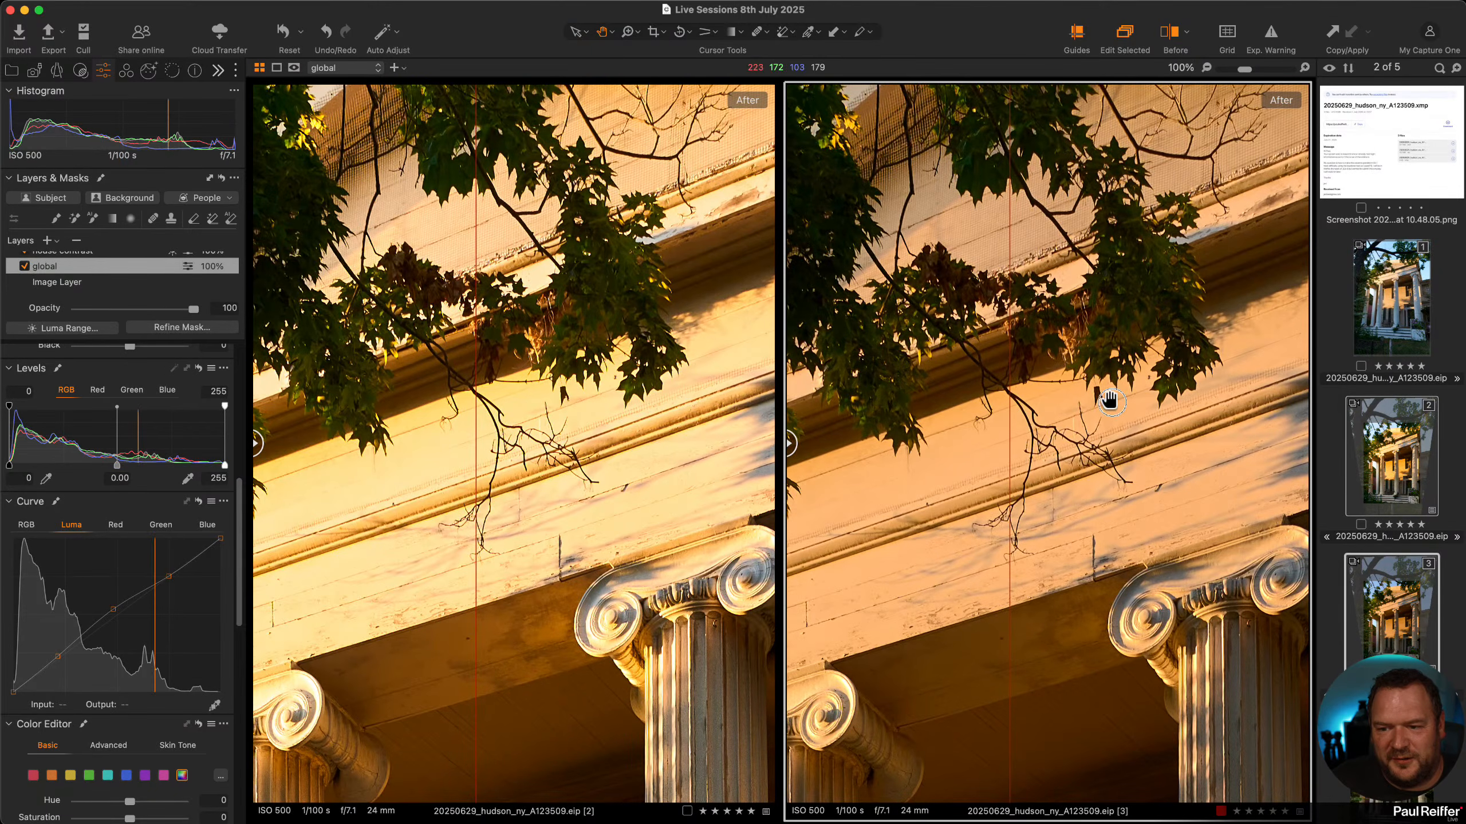
drag(1119, 404, 1088, 133)
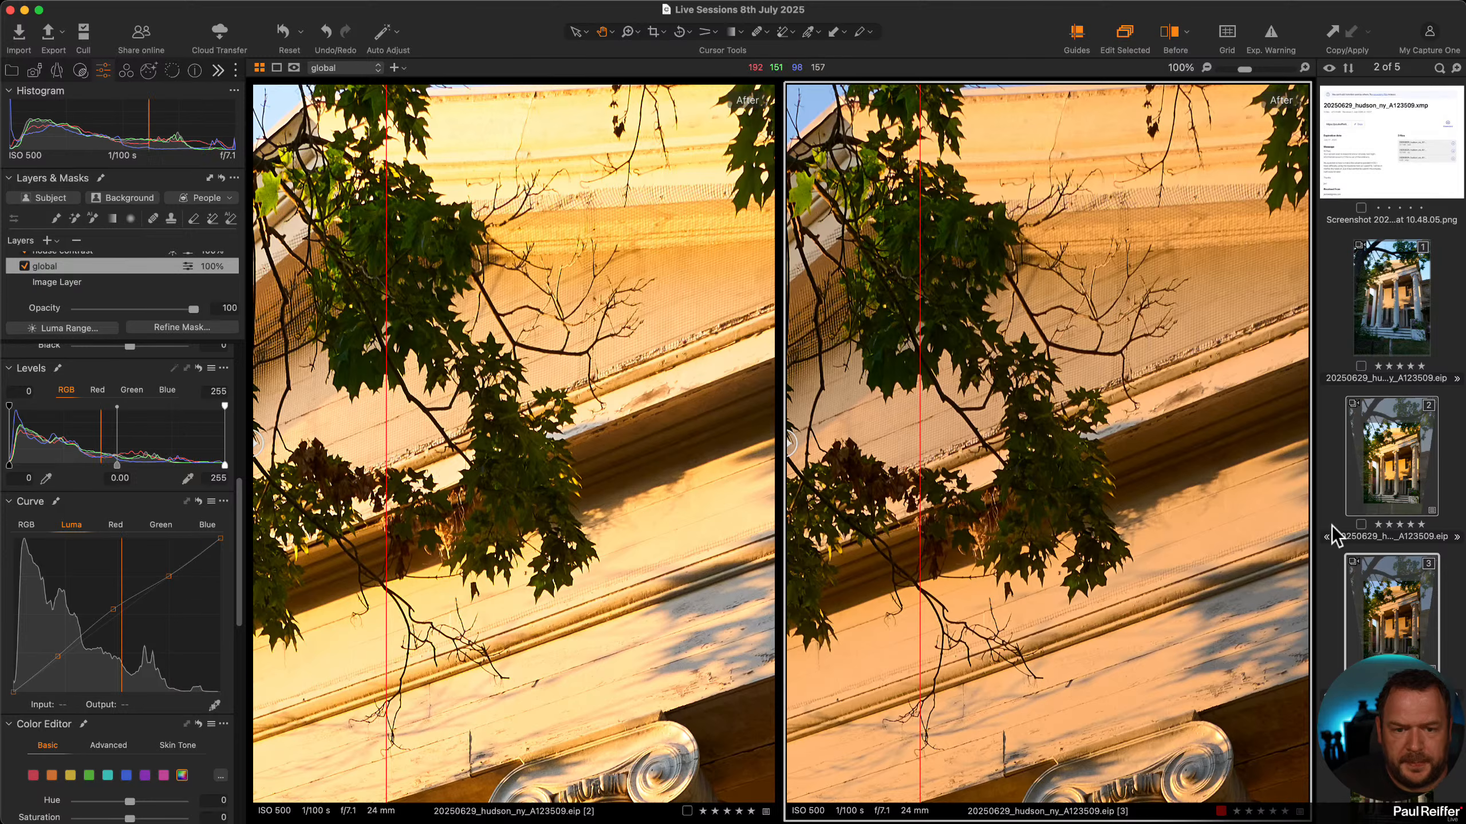
click(1331, 505)
click(1406, 603)
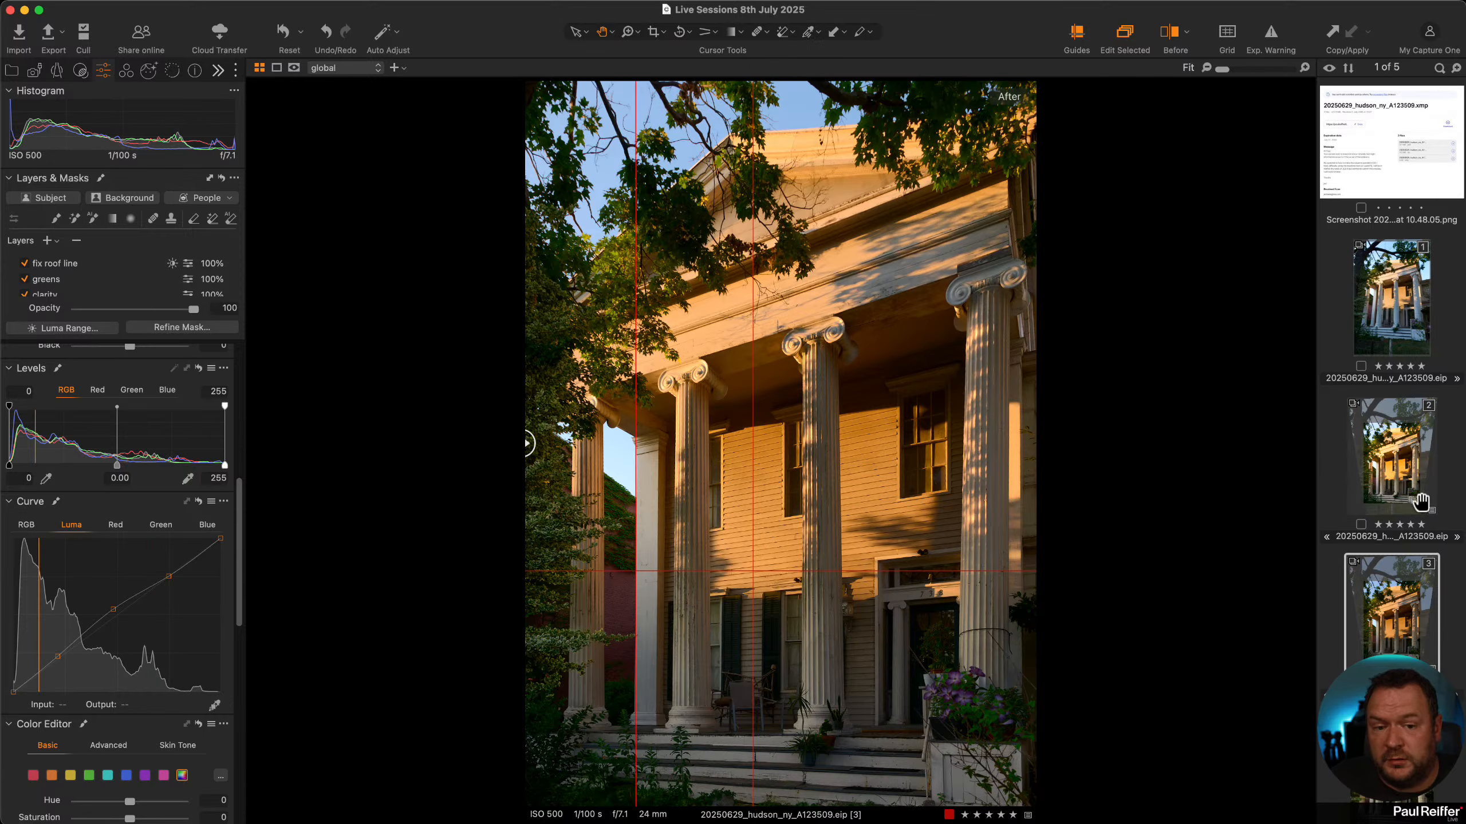
Check the Film Standard variant's overexposed areas with the exposure warning on, and hide the warning again.
key(Left)
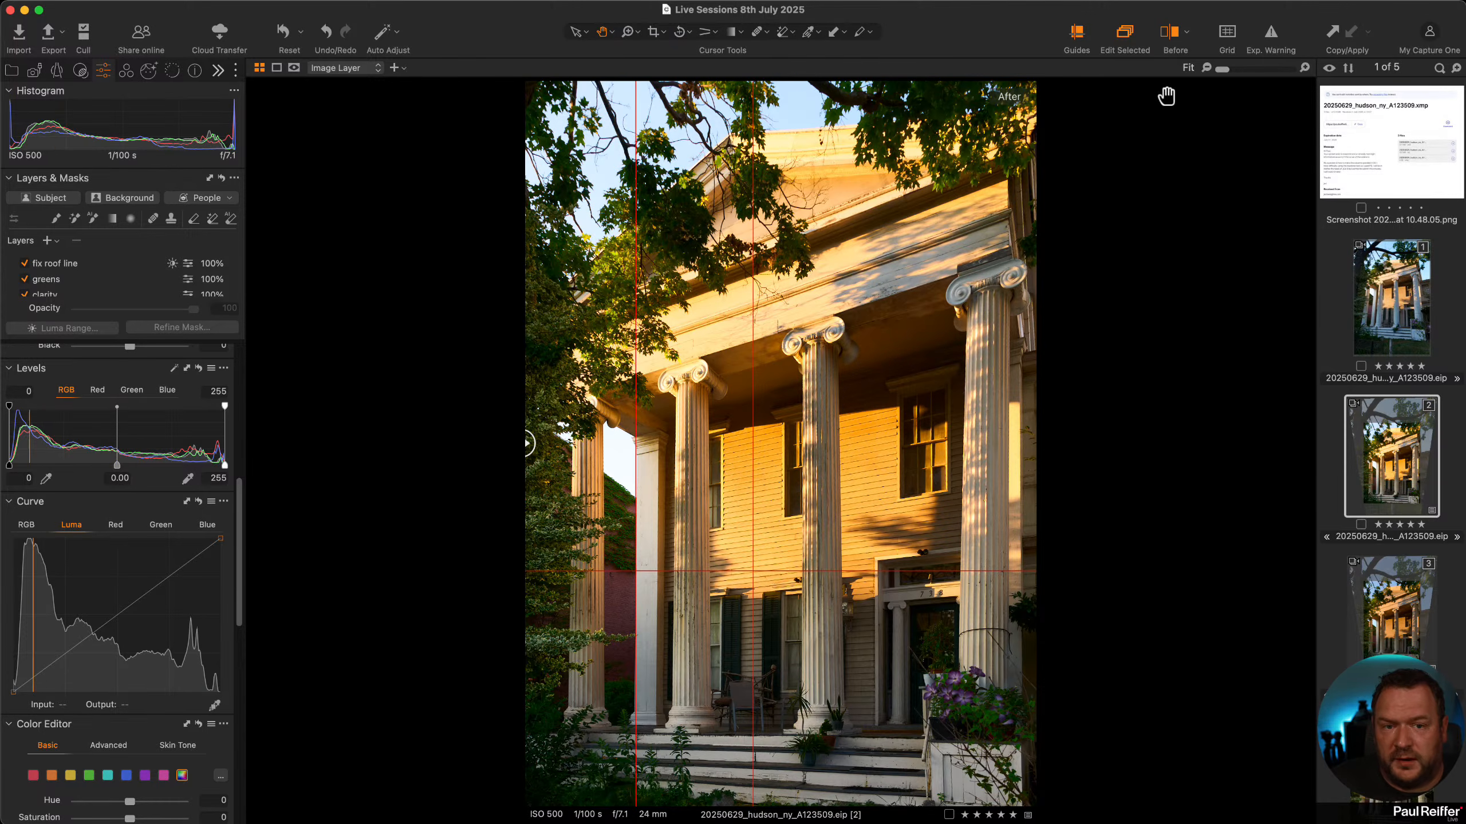
click(1276, 39)
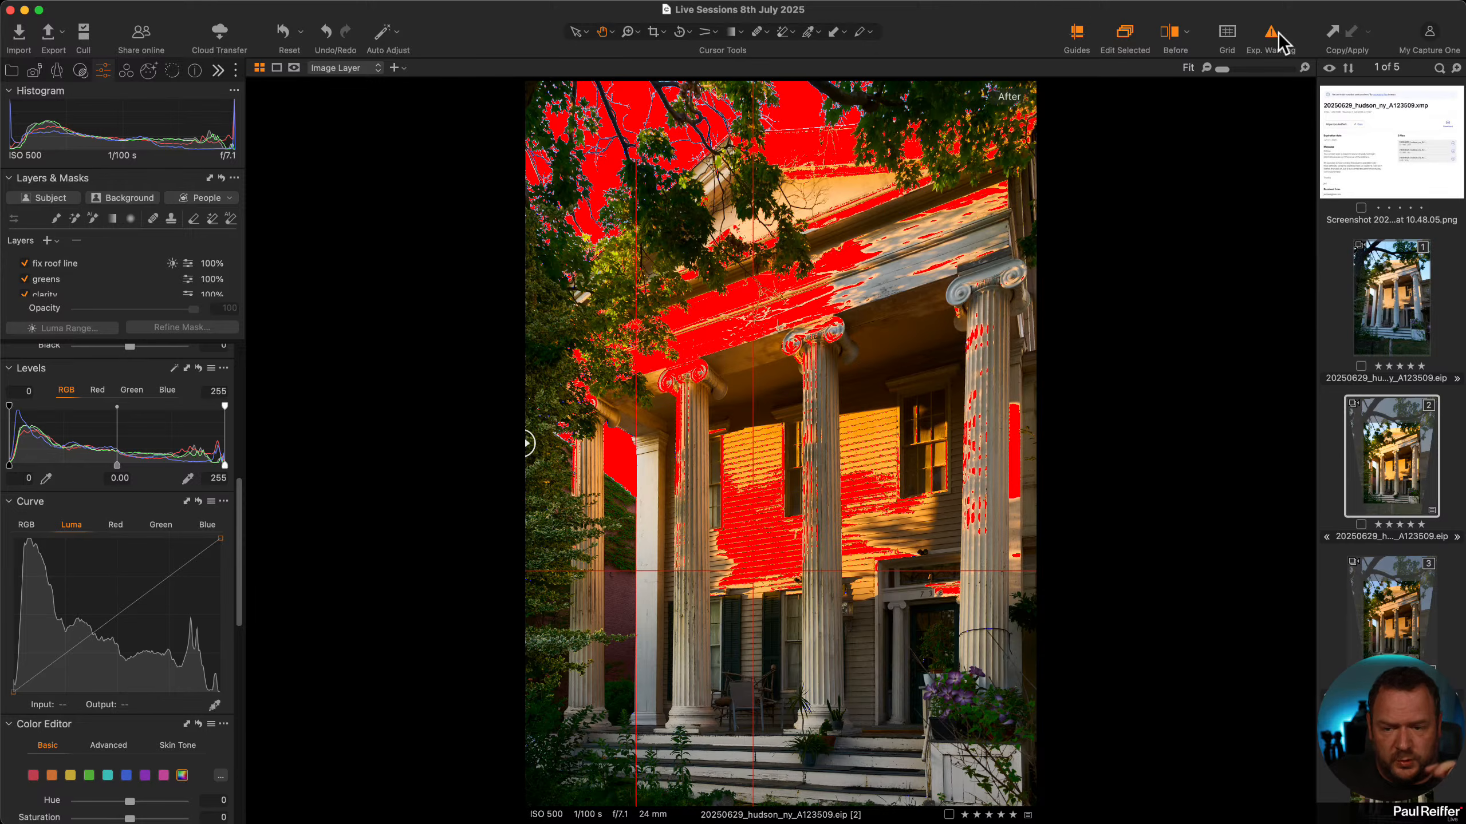
click(1278, 35)
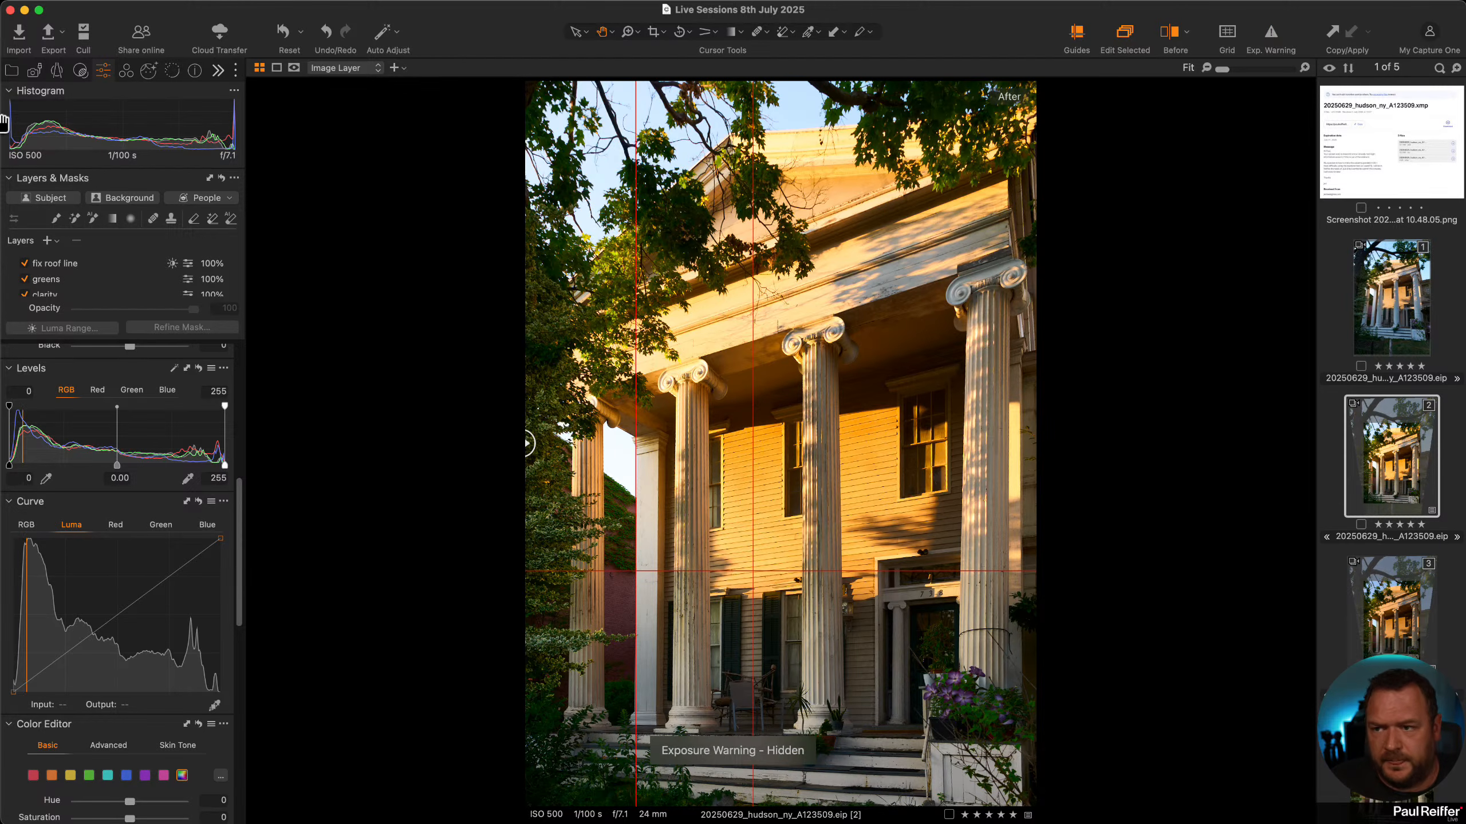
Open the collection containing the Canary Wharf photos and examine the DumbleDoor photo's yellow flowers at 100% and in the full view.
click(11, 70)
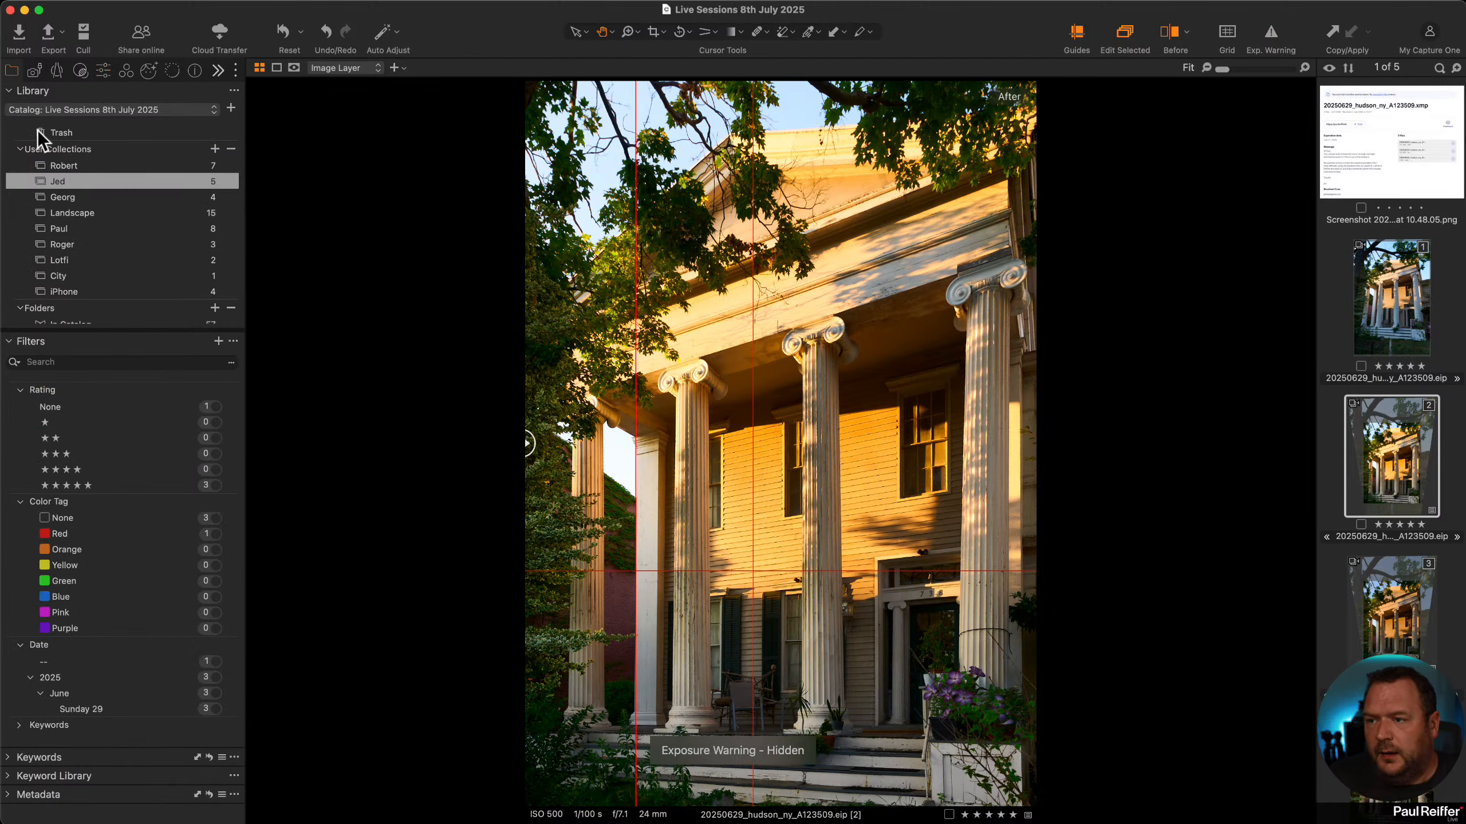
click(92, 197)
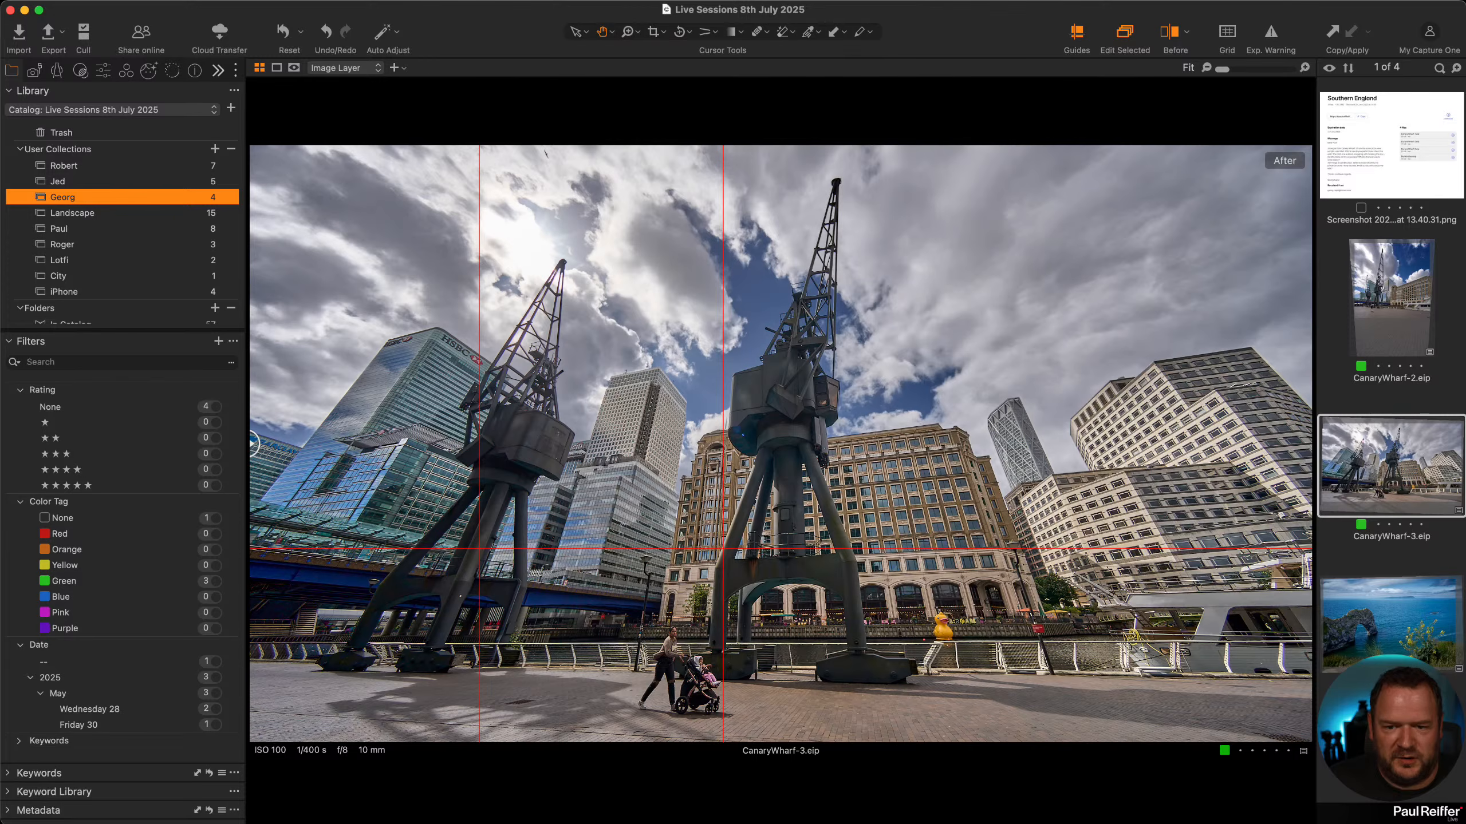
click(1397, 622)
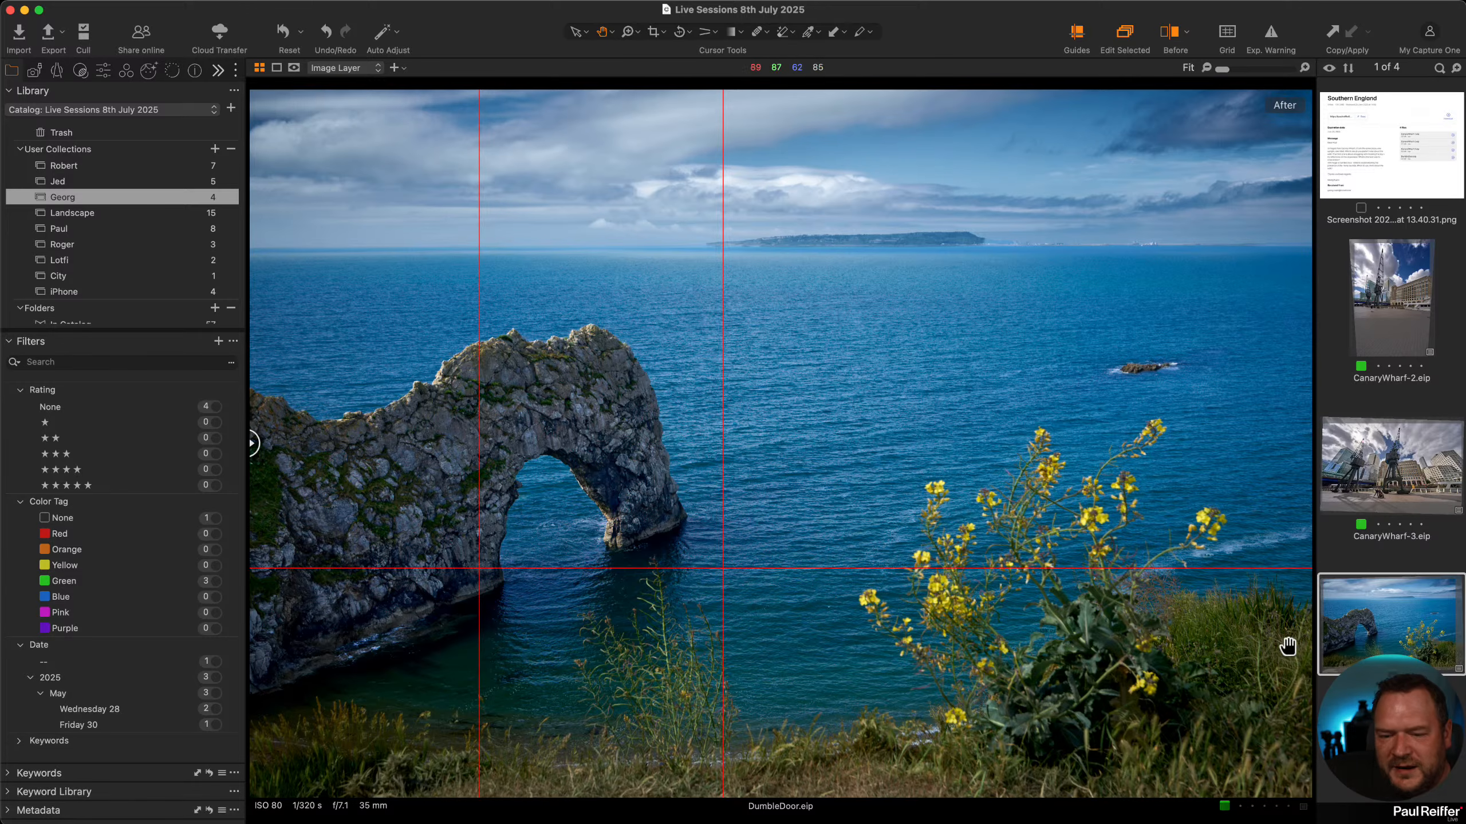
click(1003, 667)
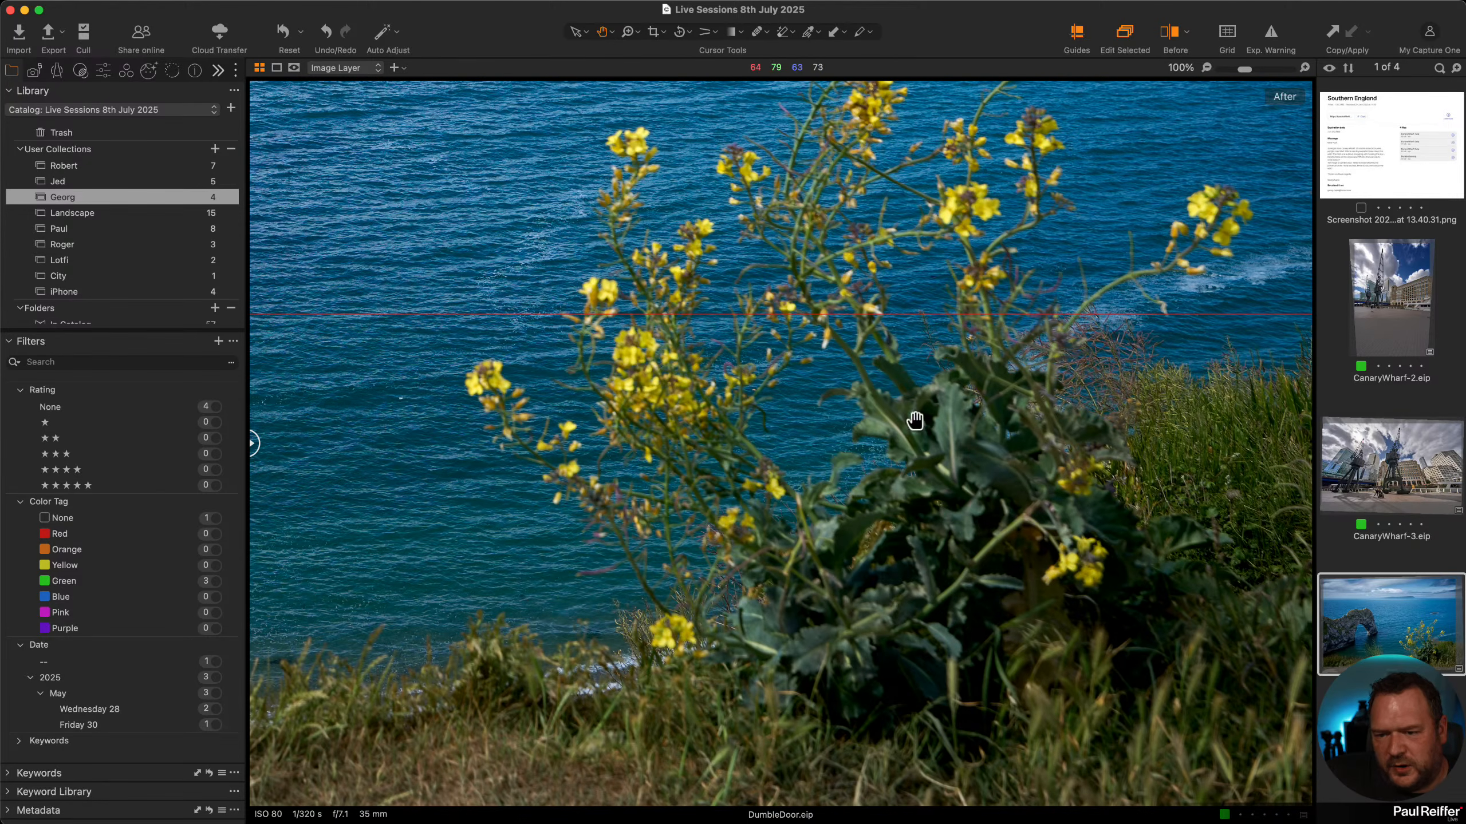
click(769, 475)
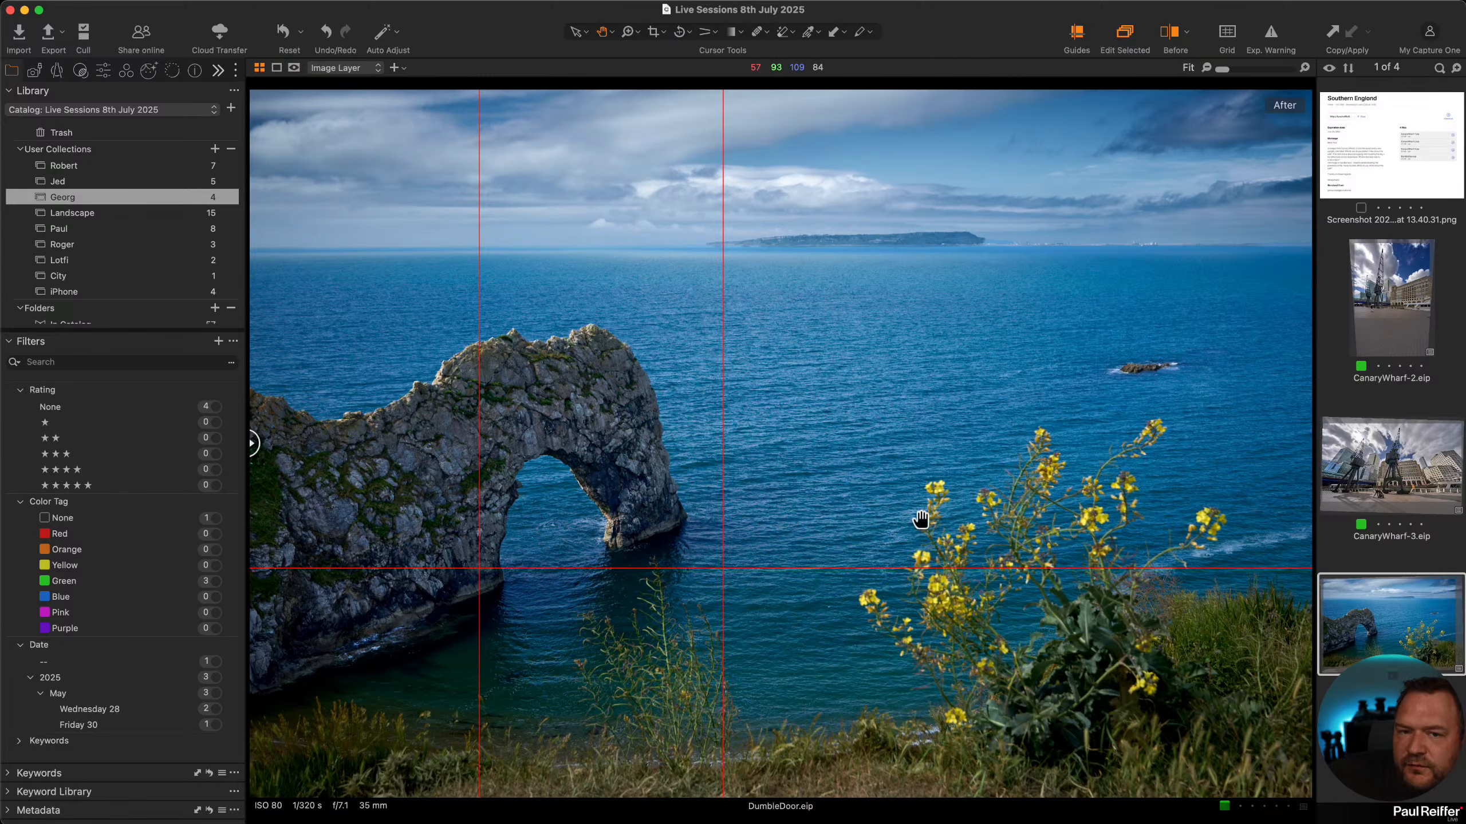
Turn off the guides while viewing the third smokies tree variant, and return to the collection containing the Southern England photos.
click(145, 164)
click(1408, 407)
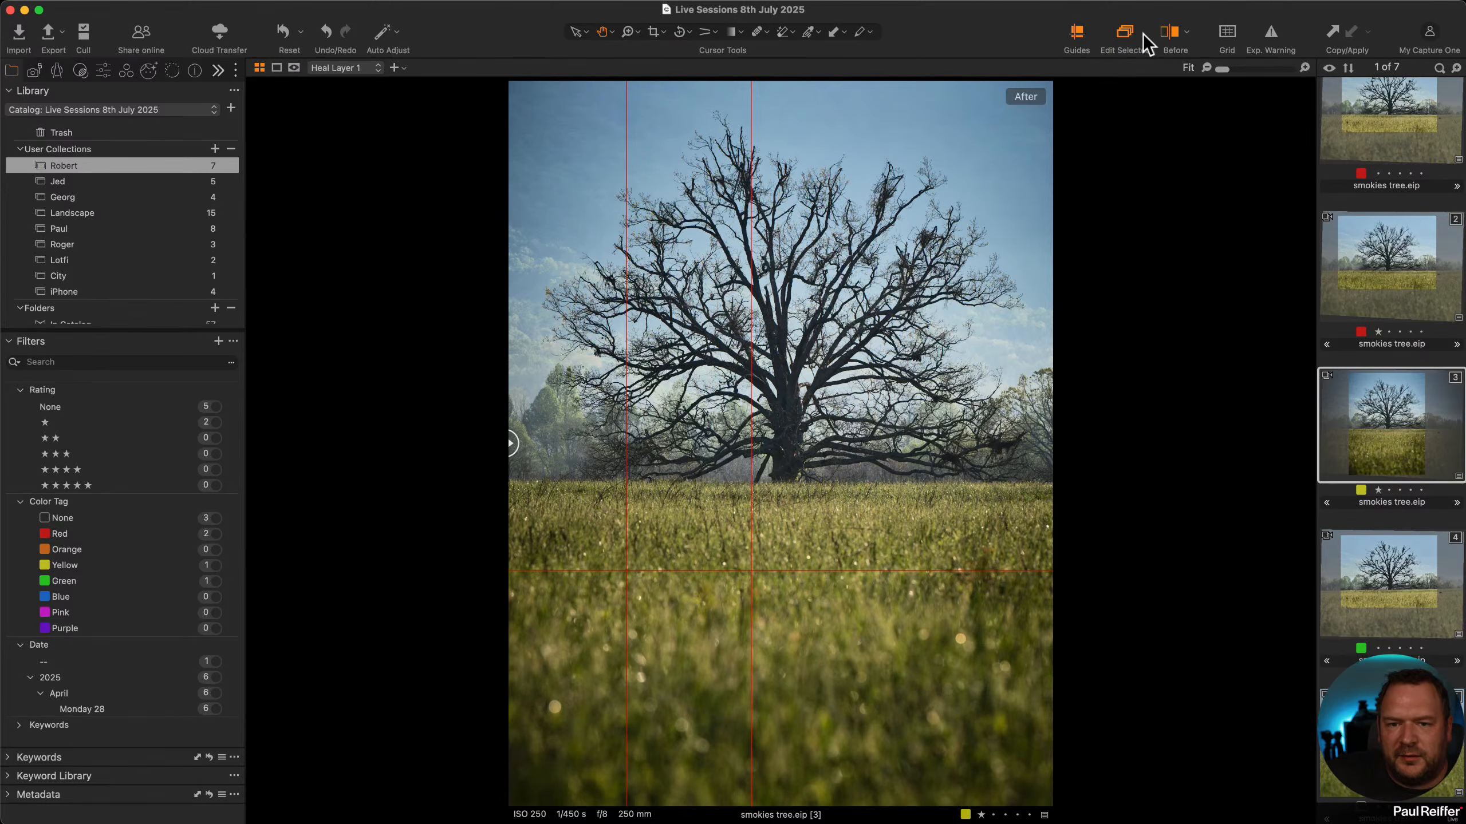
click(1078, 36)
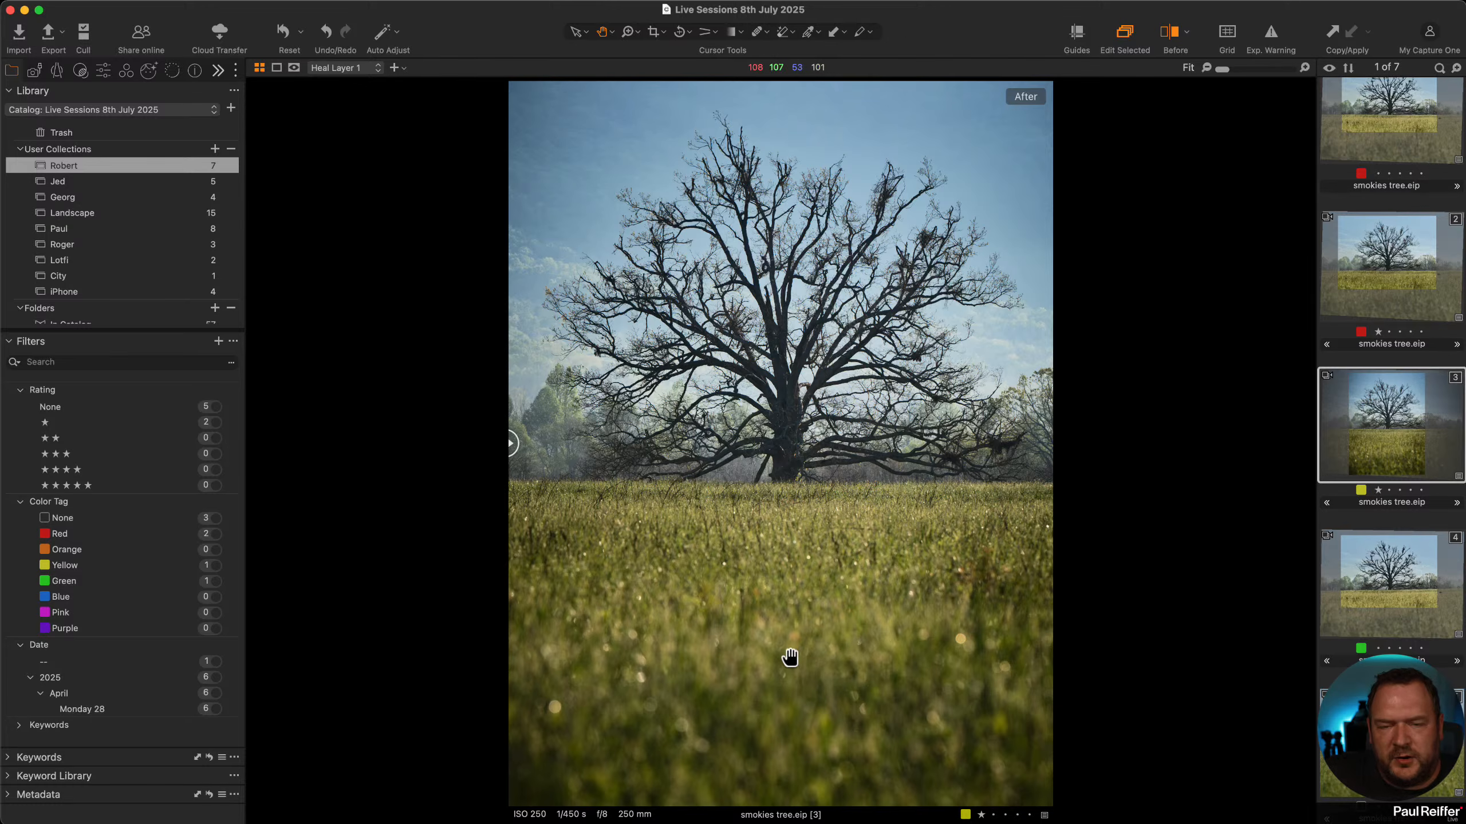
click(83, 197)
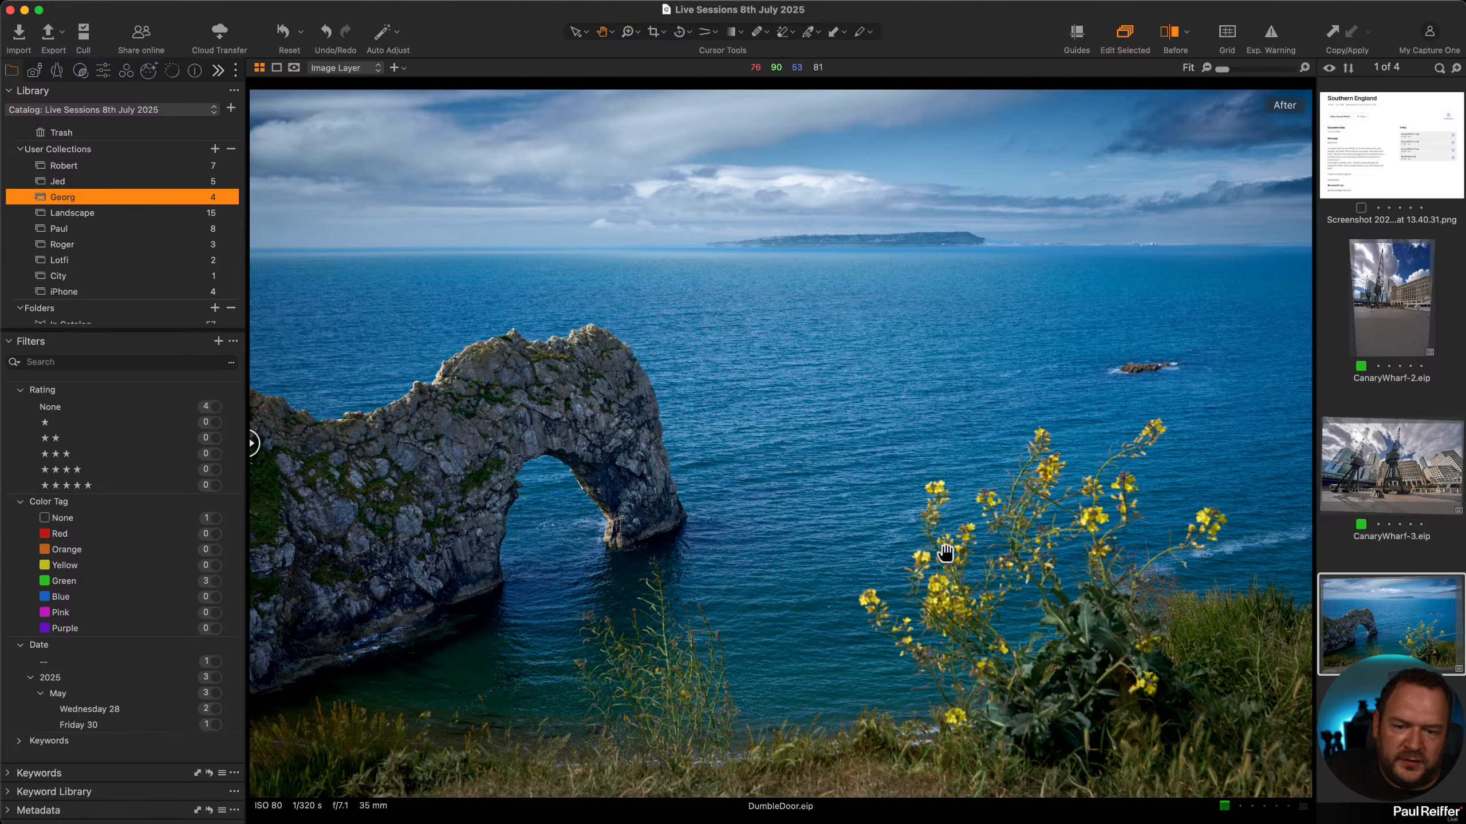
Examine the DumbleDoor photo's foreground grasses and yellow flowers at 100%, and return to the full view.
click(739, 711)
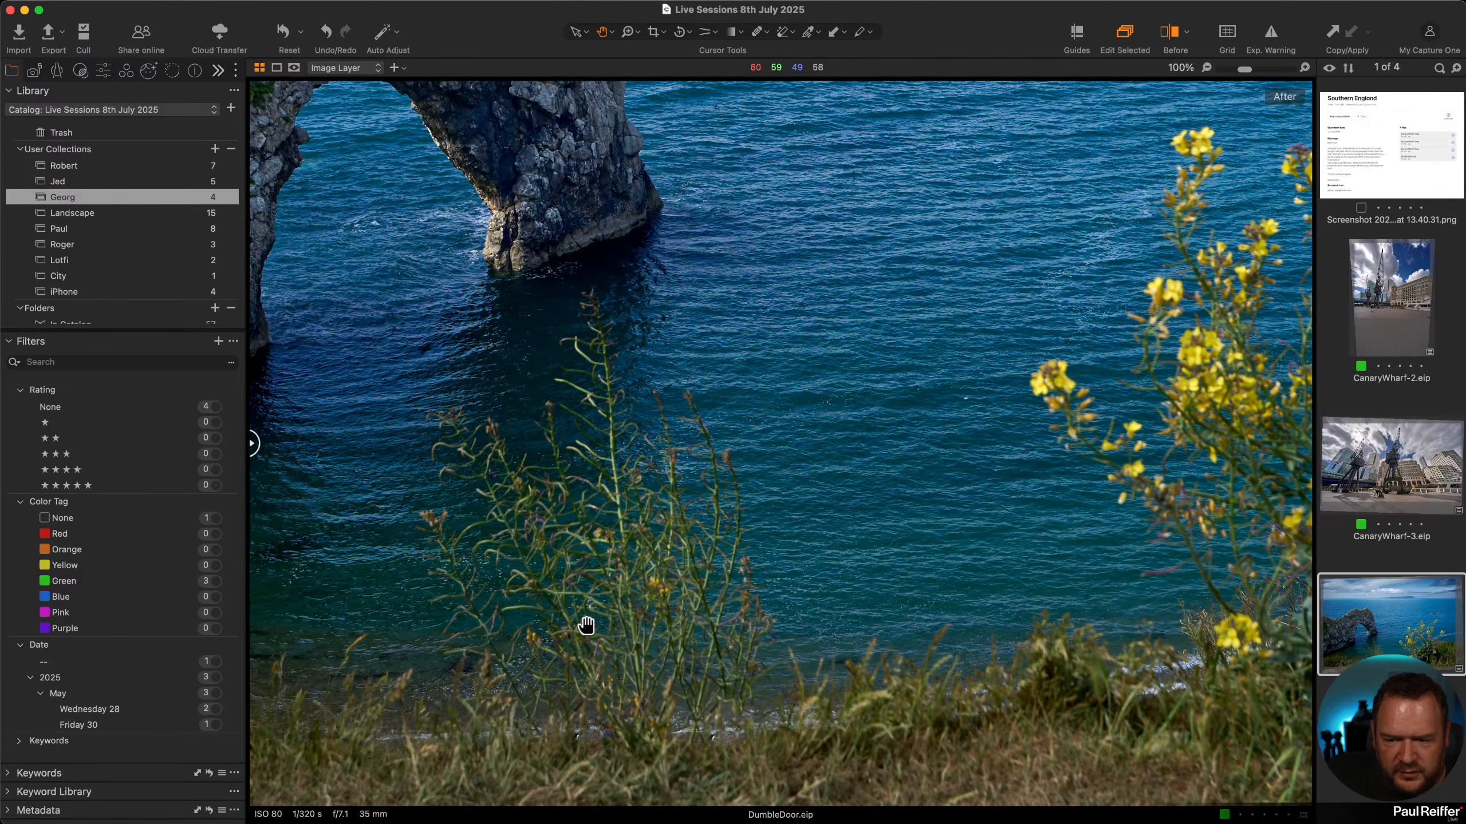
drag(1030, 693, 1023, 413)
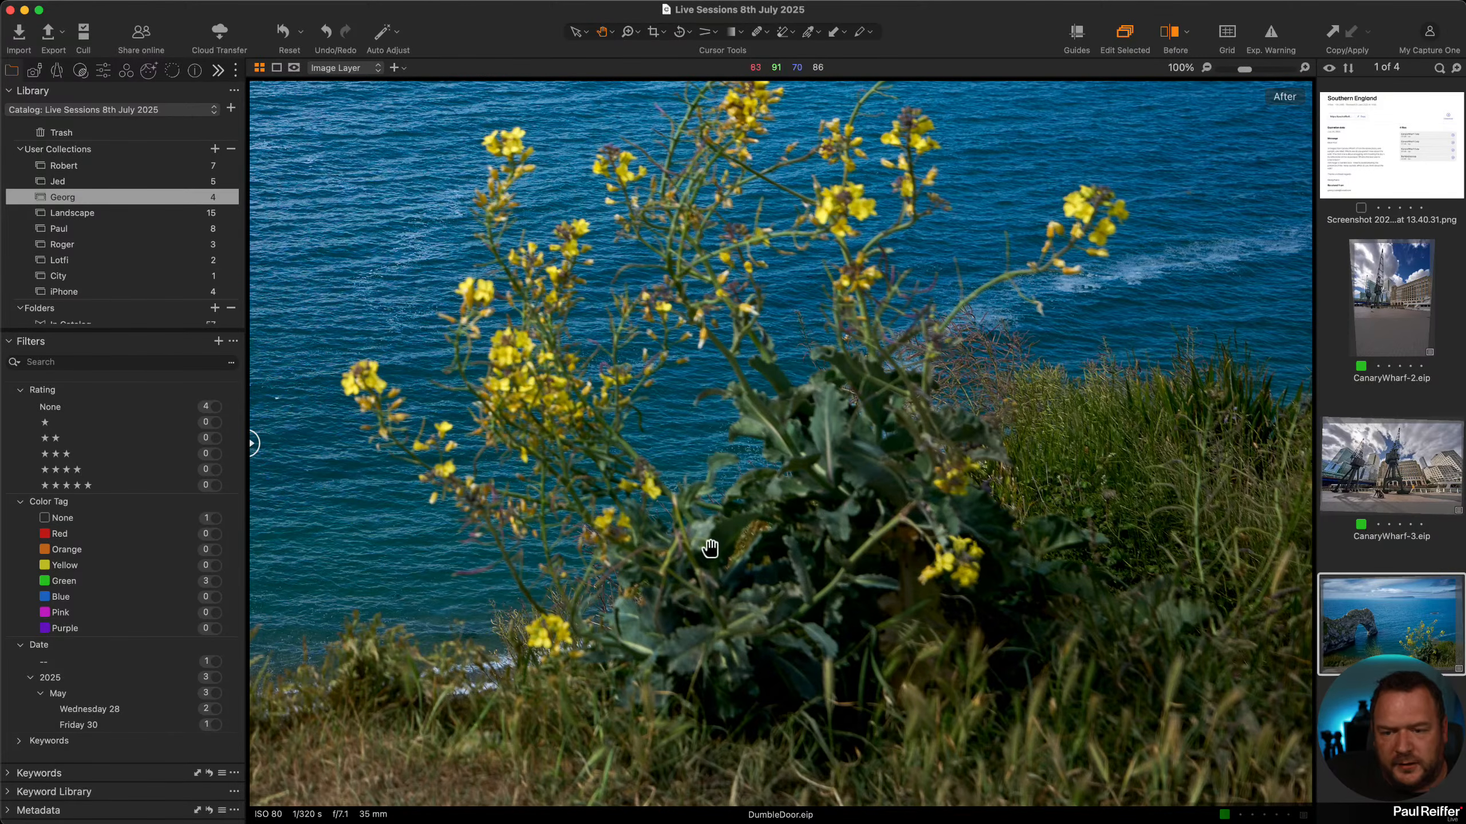
click(580, 546)
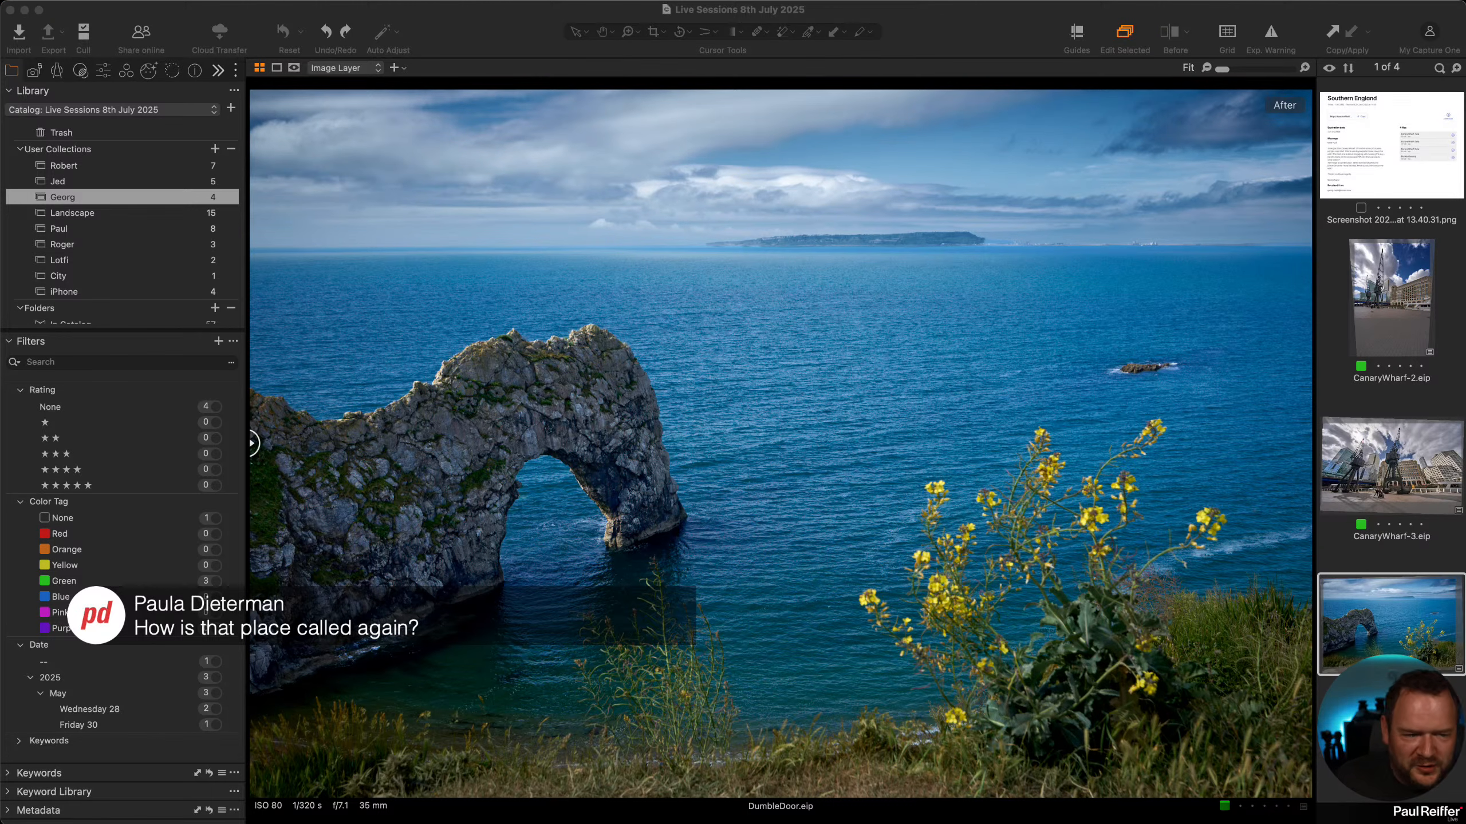
Move the DumbleDoor photo ahead of CanaryWharf-2 in the browser and compare its before and after versions across the rock arch.
drag(1390, 623, 1378, 361)
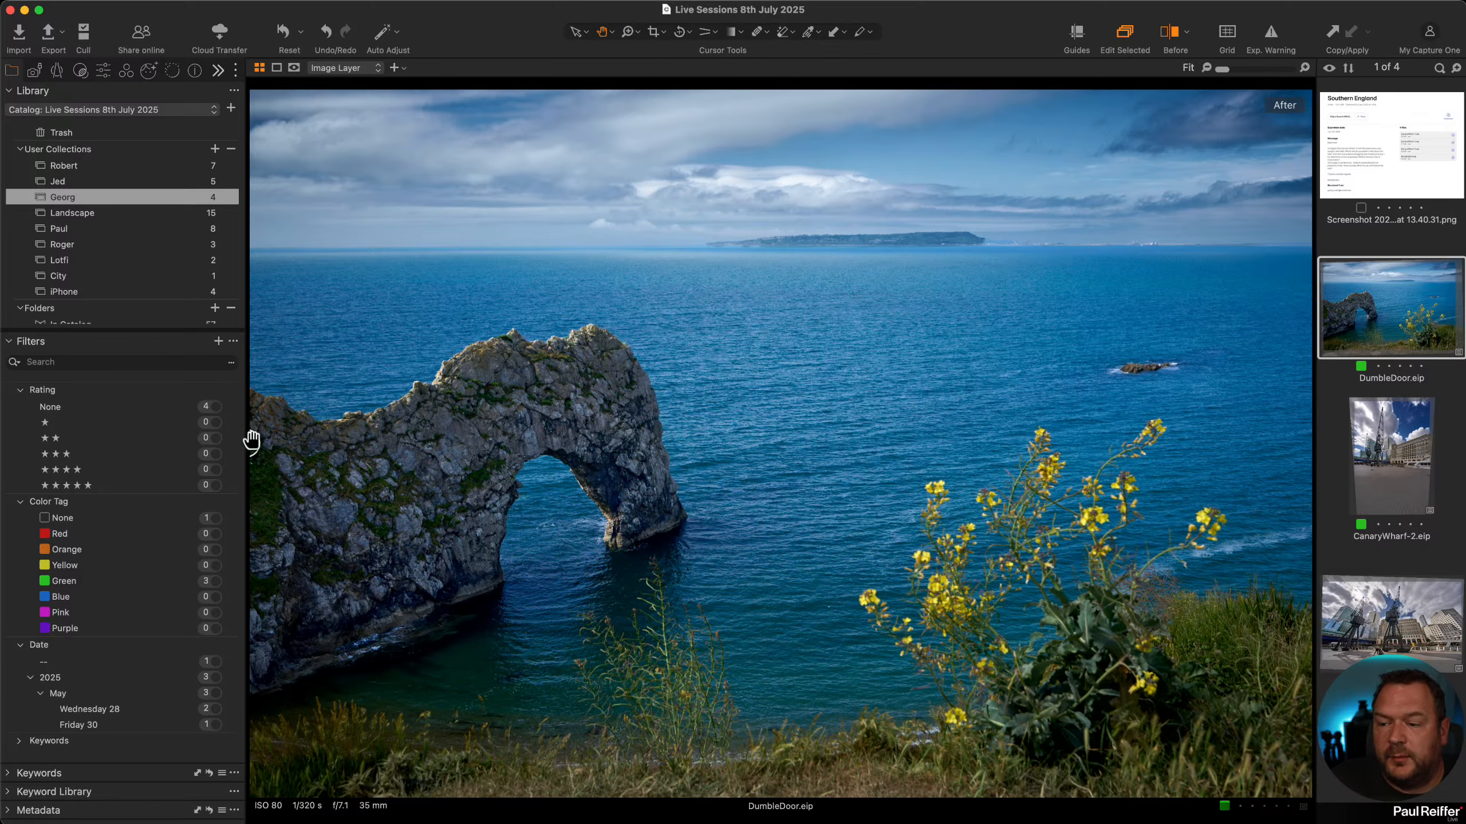
drag(254, 447, 310, 498)
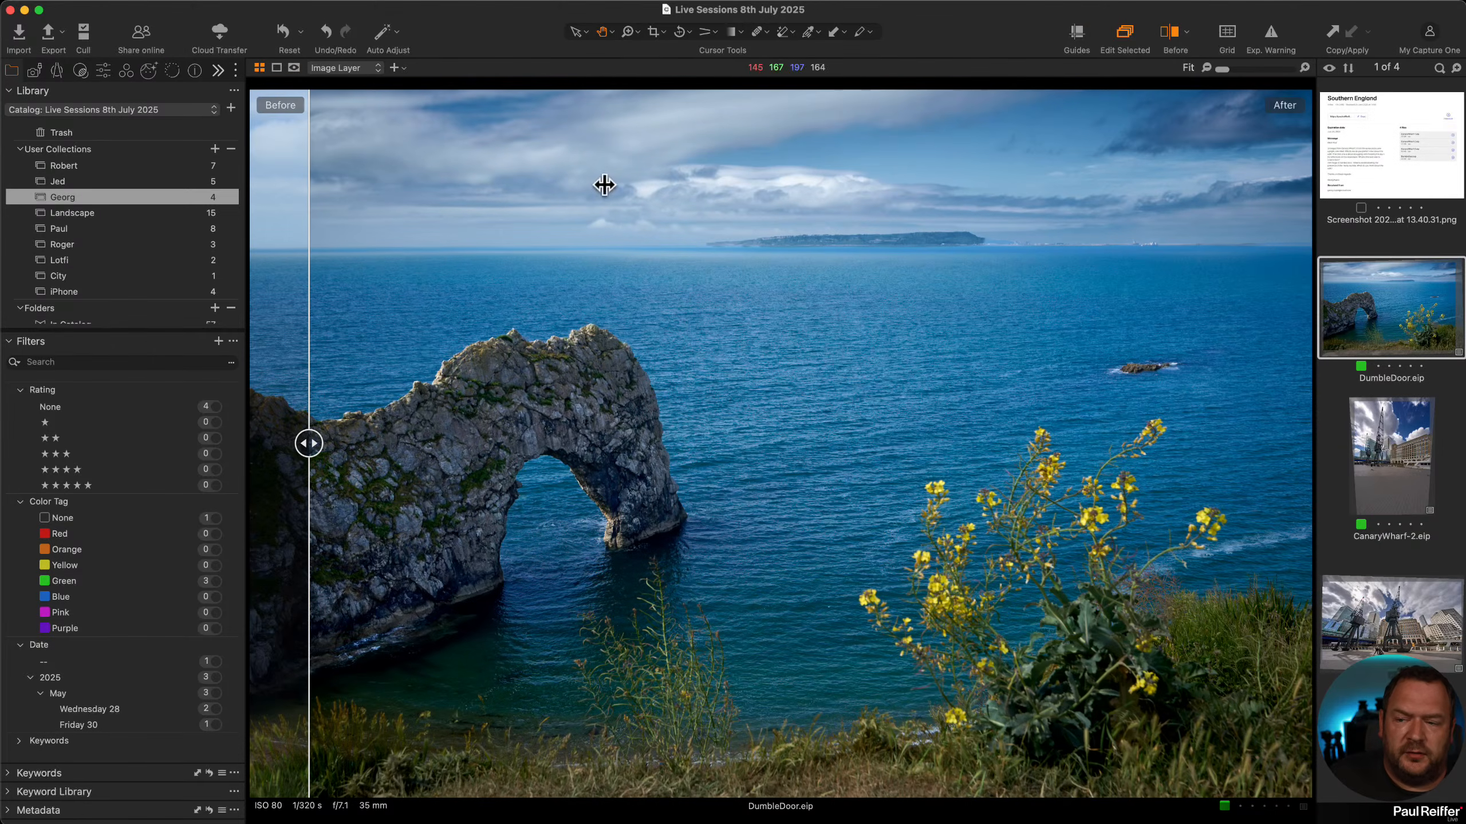
click(102, 71)
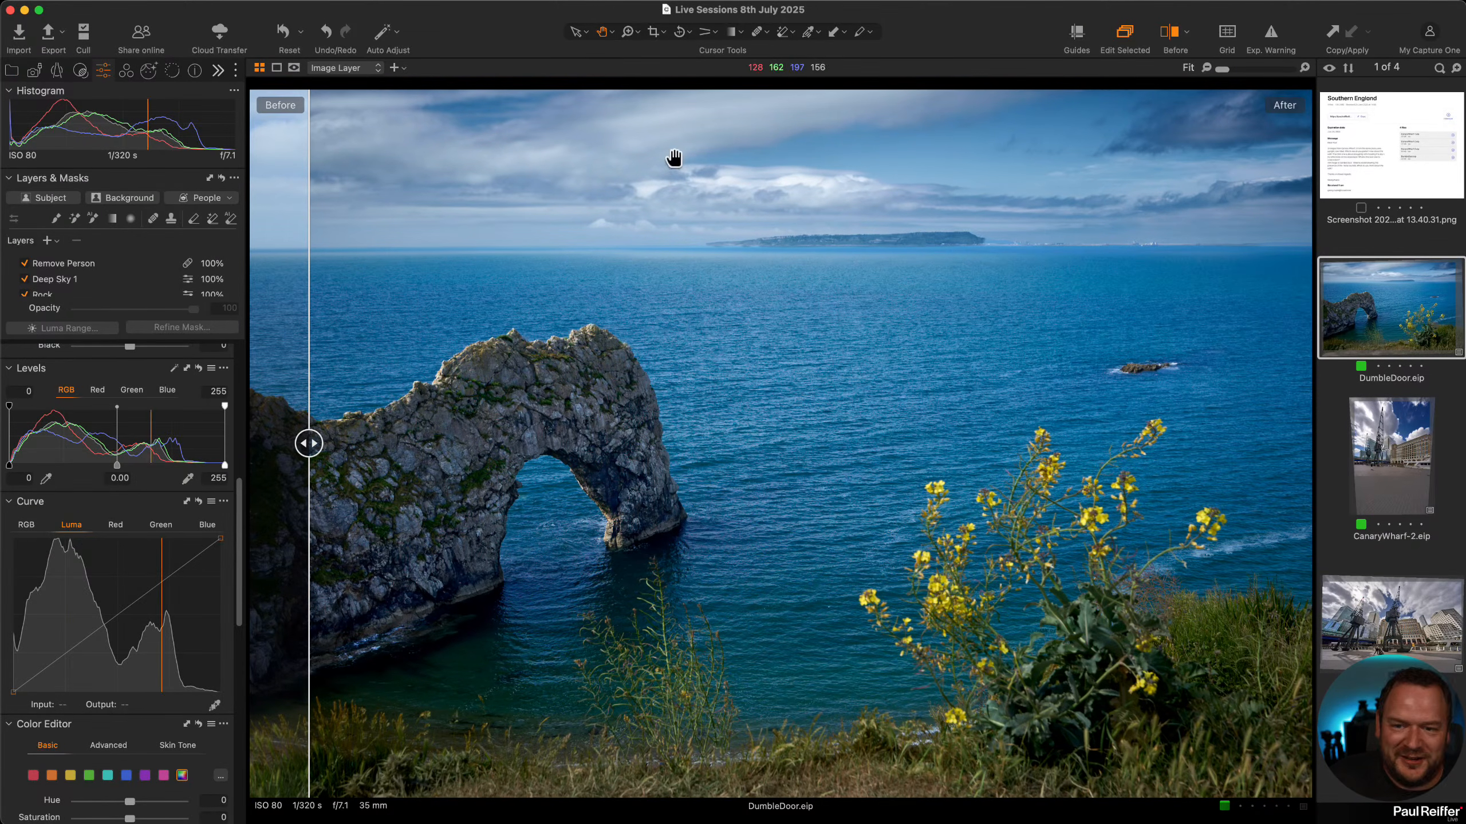
drag(310, 443, 170, 548)
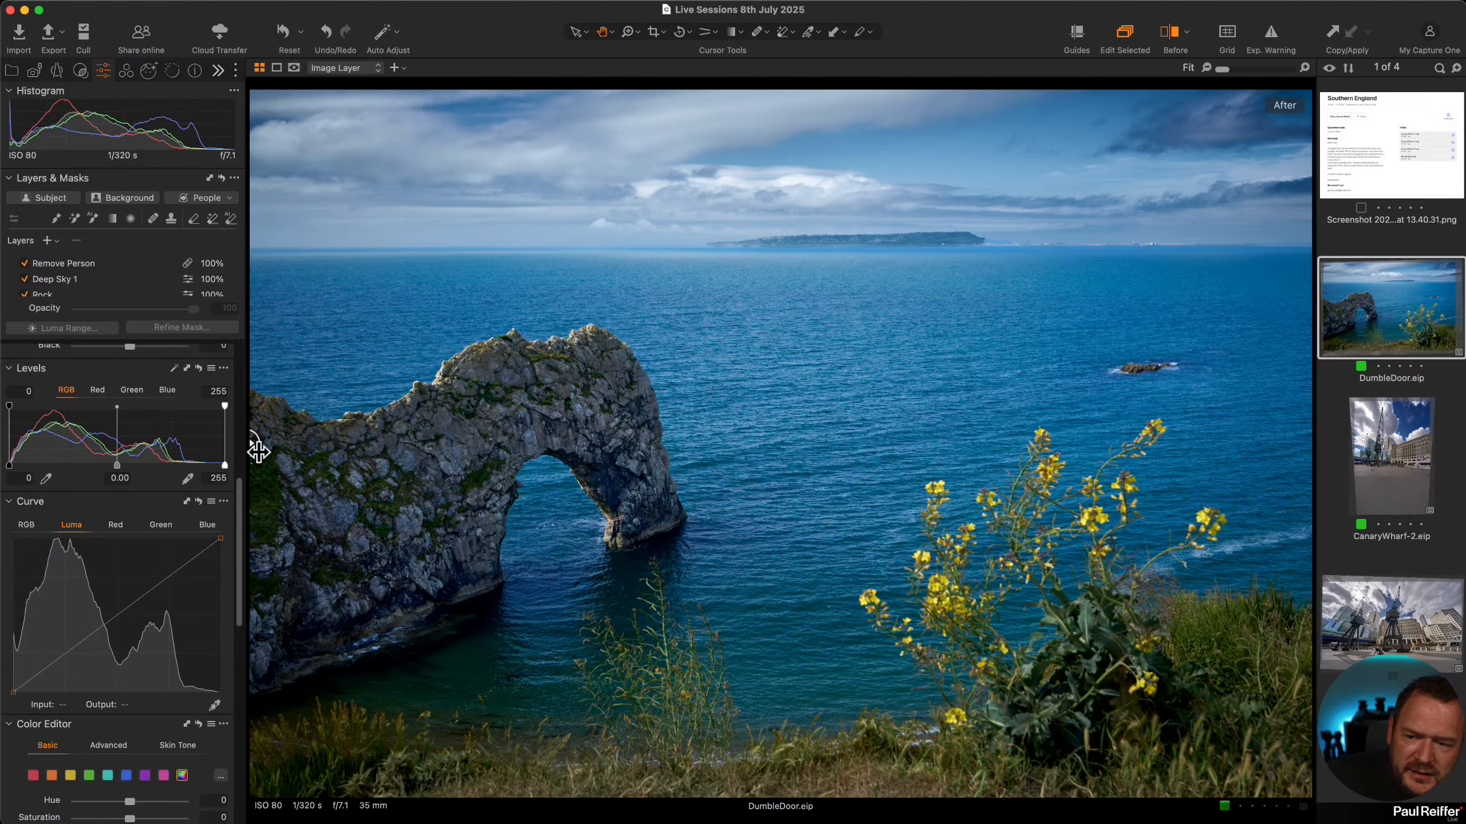
drag(258, 451, 828, 480)
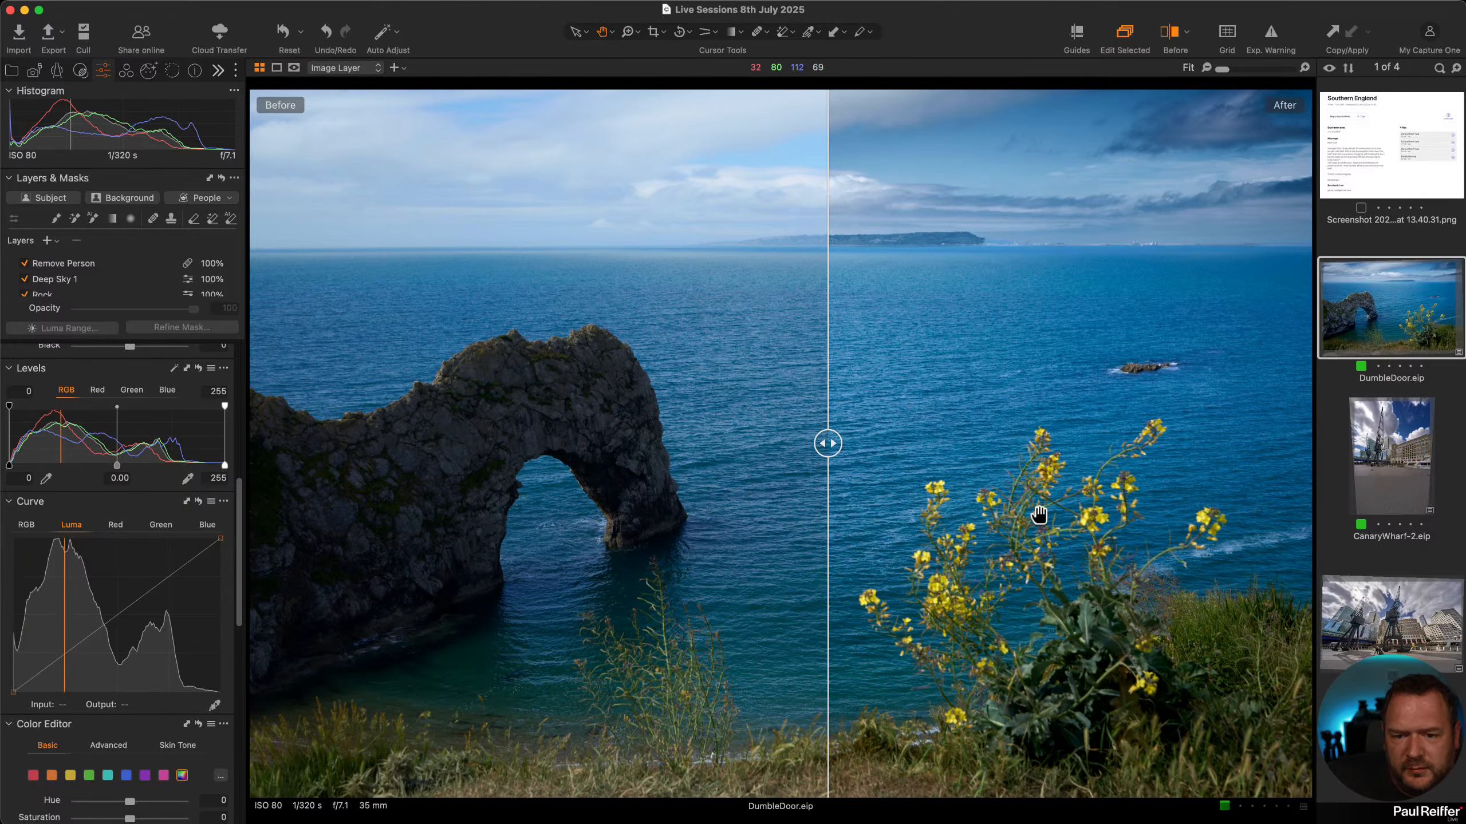
Compare the before and after versions of CanaryWharf-2 and CanaryWharf-3, ending on CanaryWharf-2 split near the middle.
click(1397, 489)
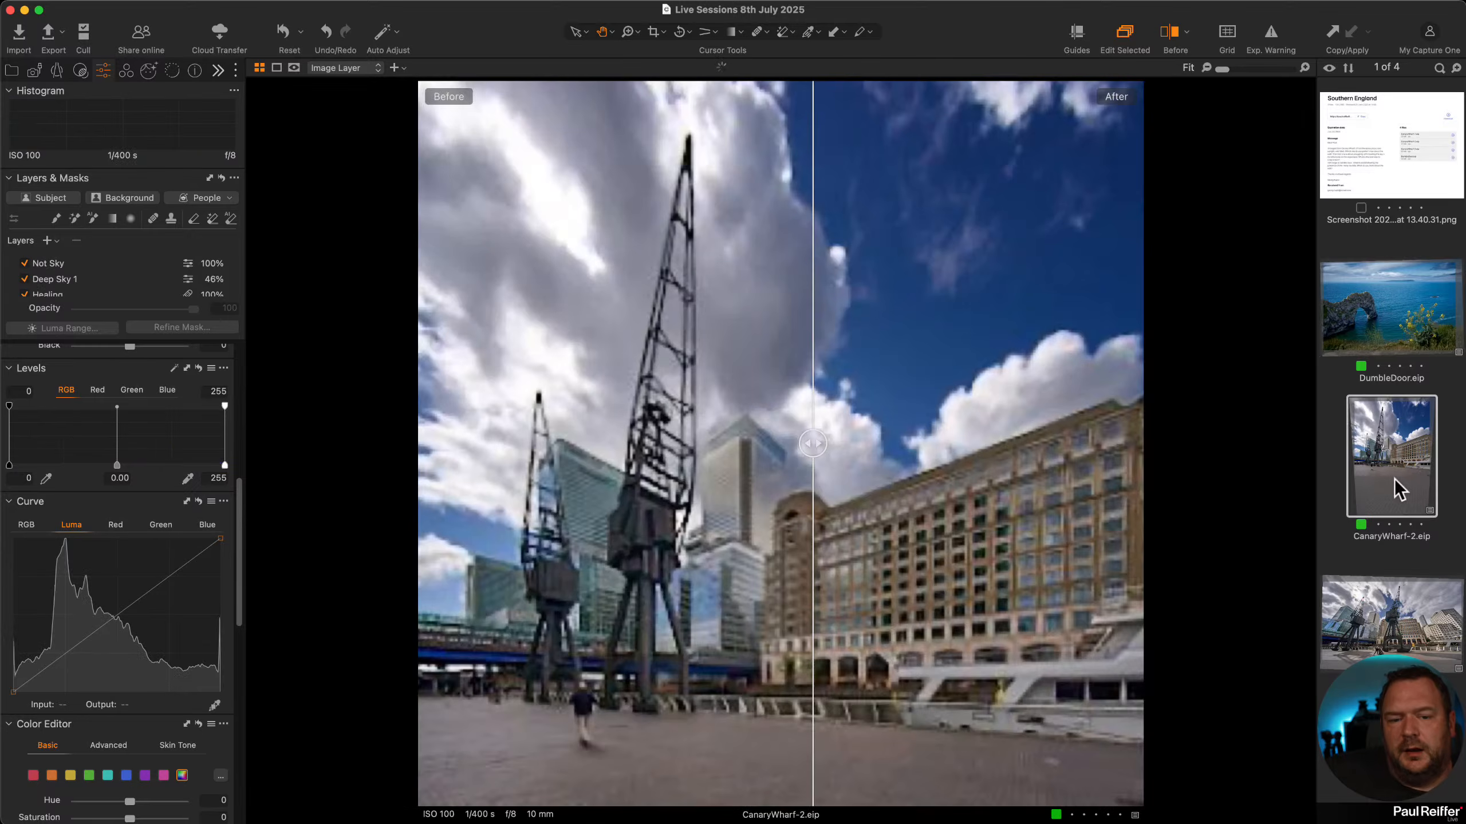
key(Down)
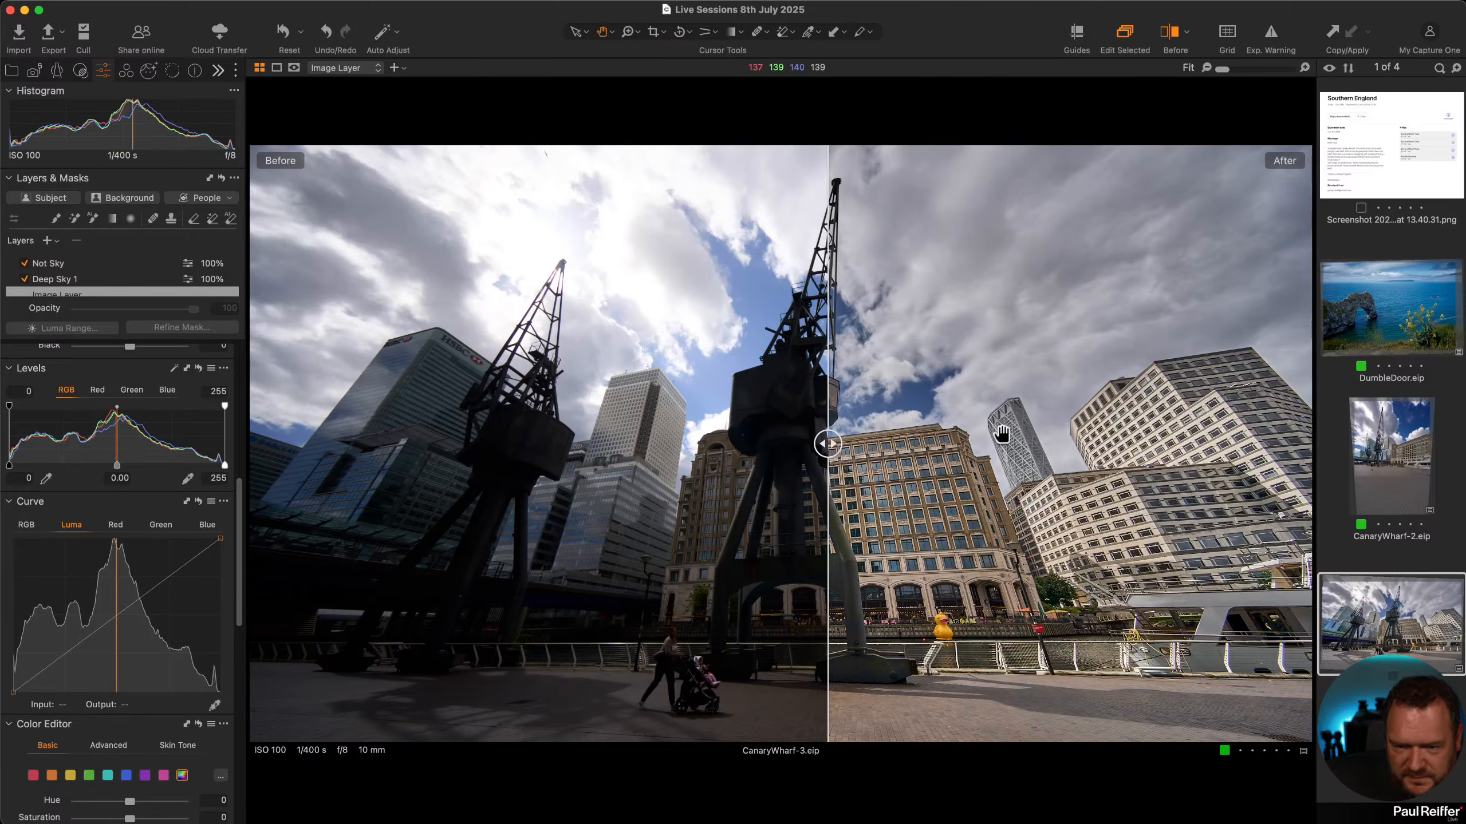
click(1380, 440)
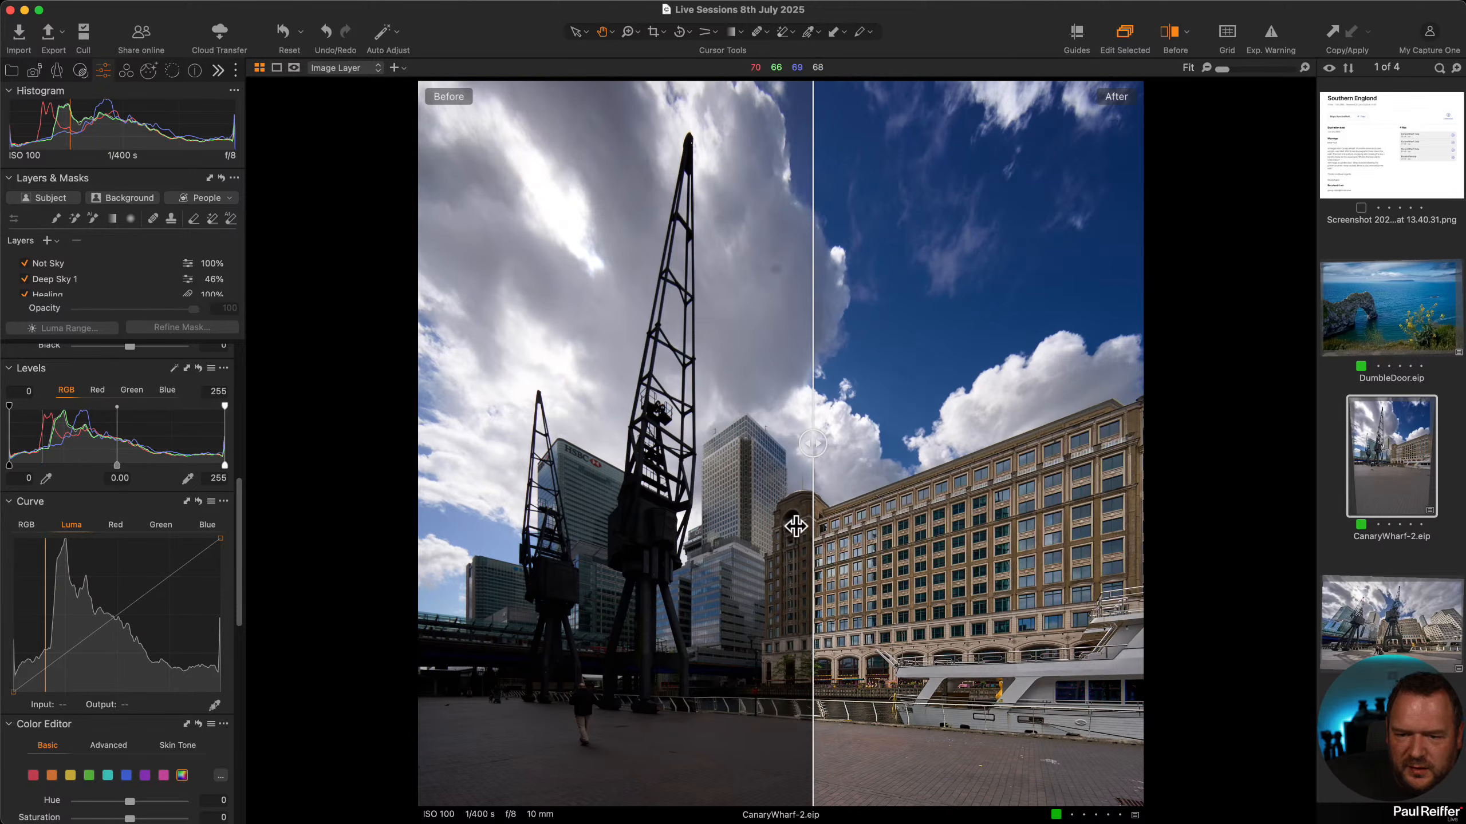
drag(811, 435, 378, 469)
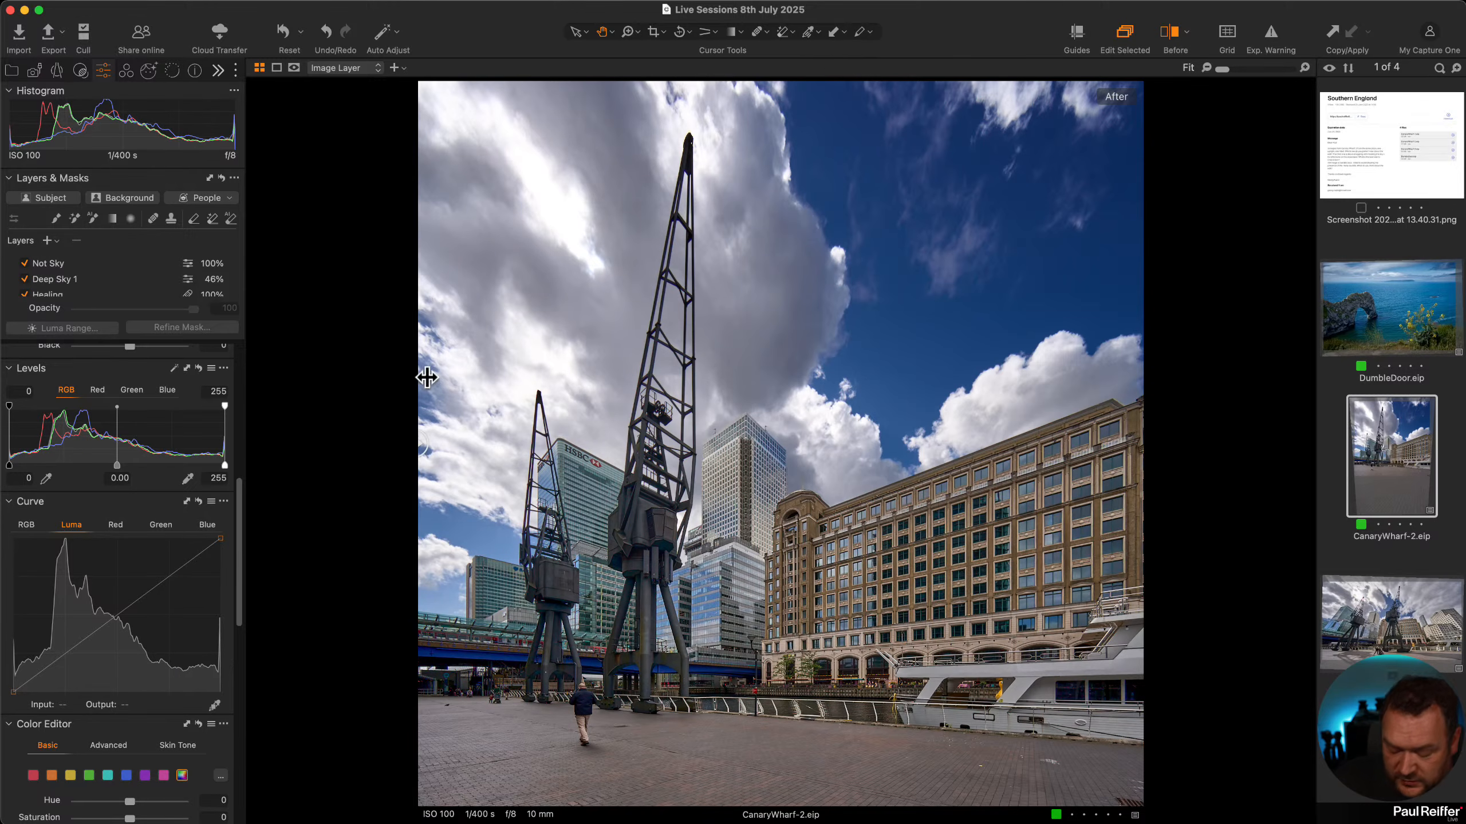
key(y)
drag(786, 440, 790, 589)
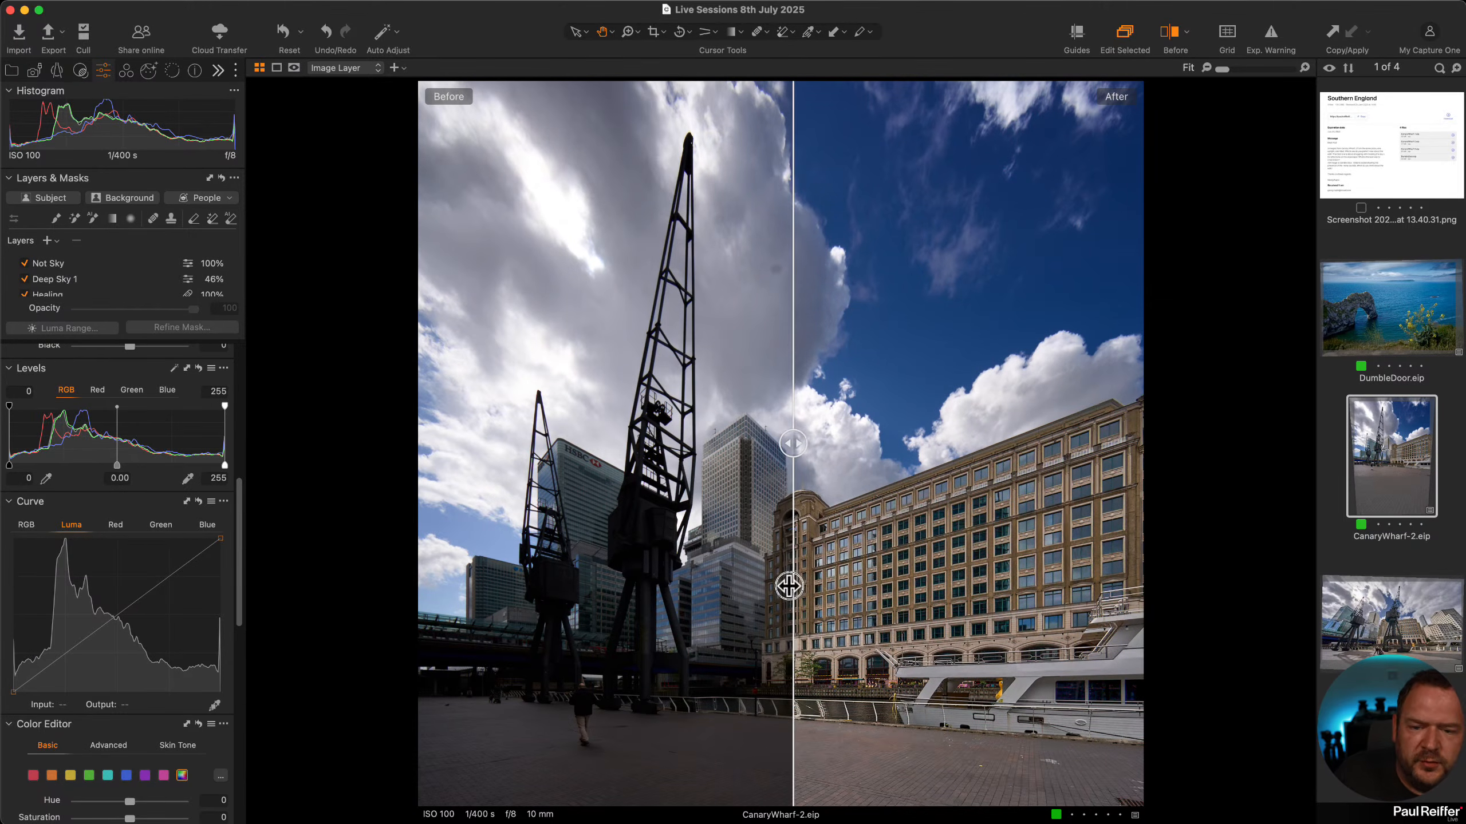
Inspect the masks of CanaryWharf-2's Not Sky, Deep Sky 1 and Healing layers in the full after view, and hide the mask overlay.
click(89, 264)
key(m)
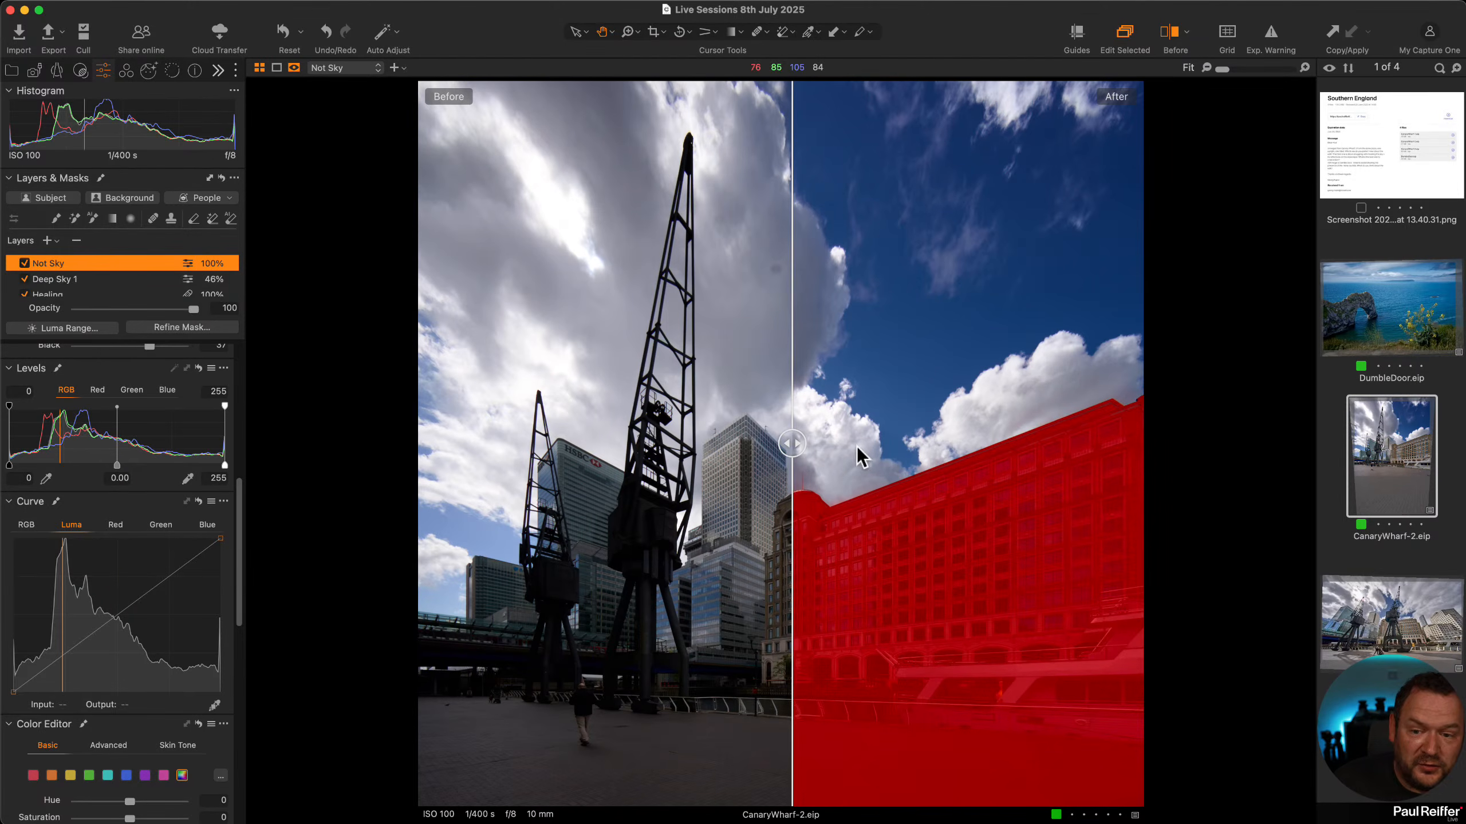
drag(791, 442, 276, 430)
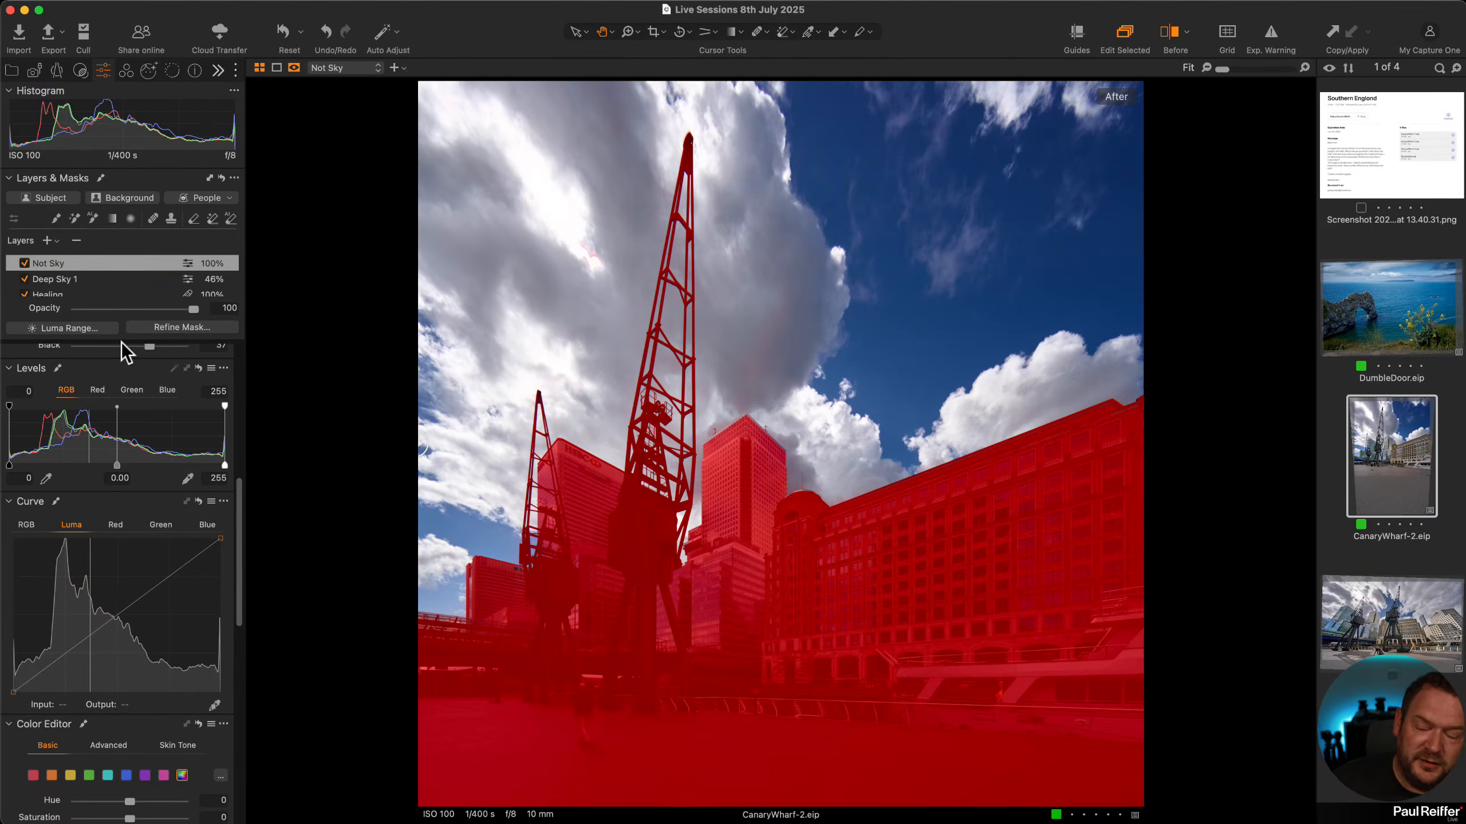
click(78, 278)
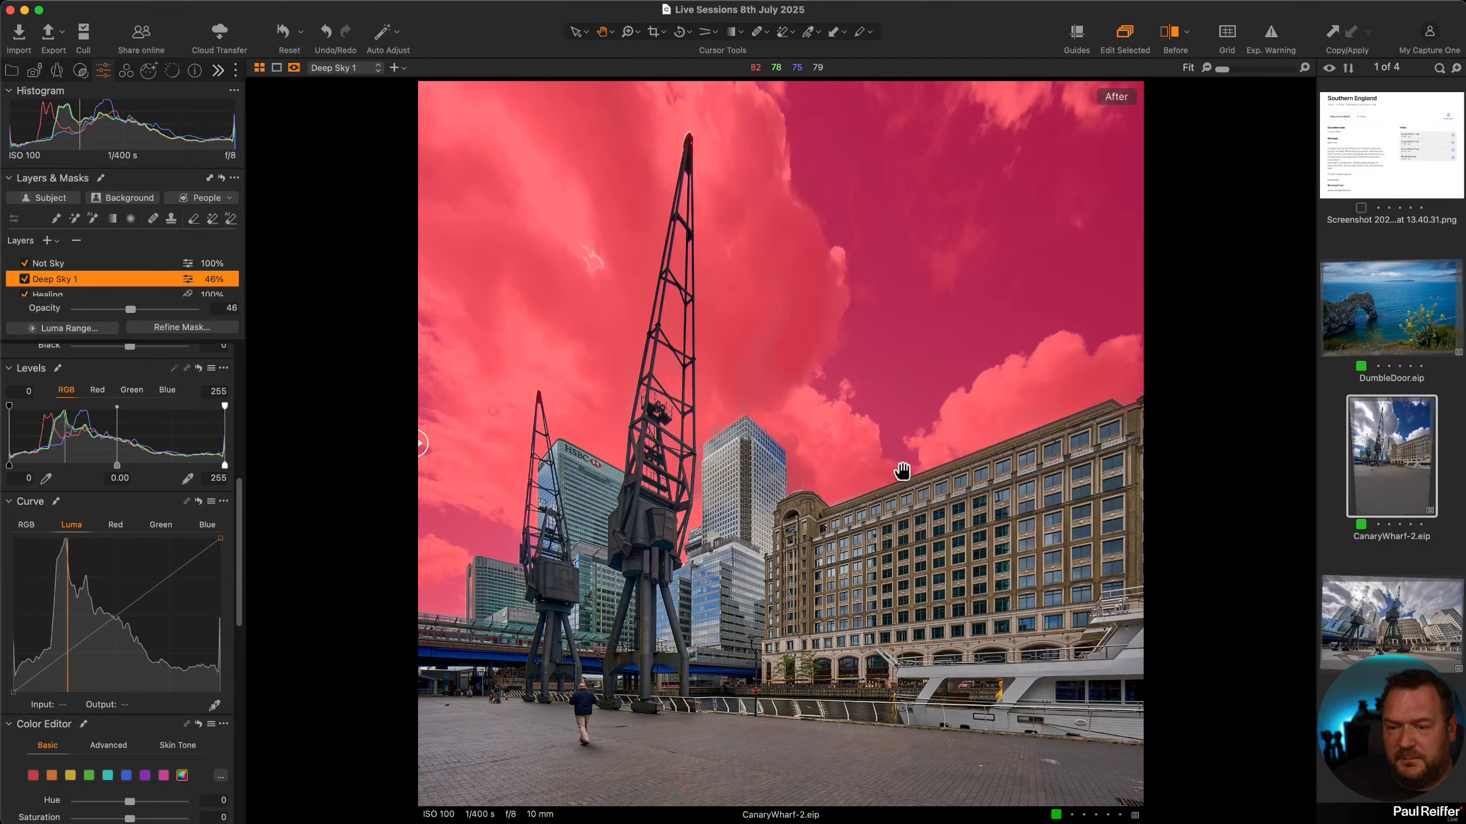
click(58, 293)
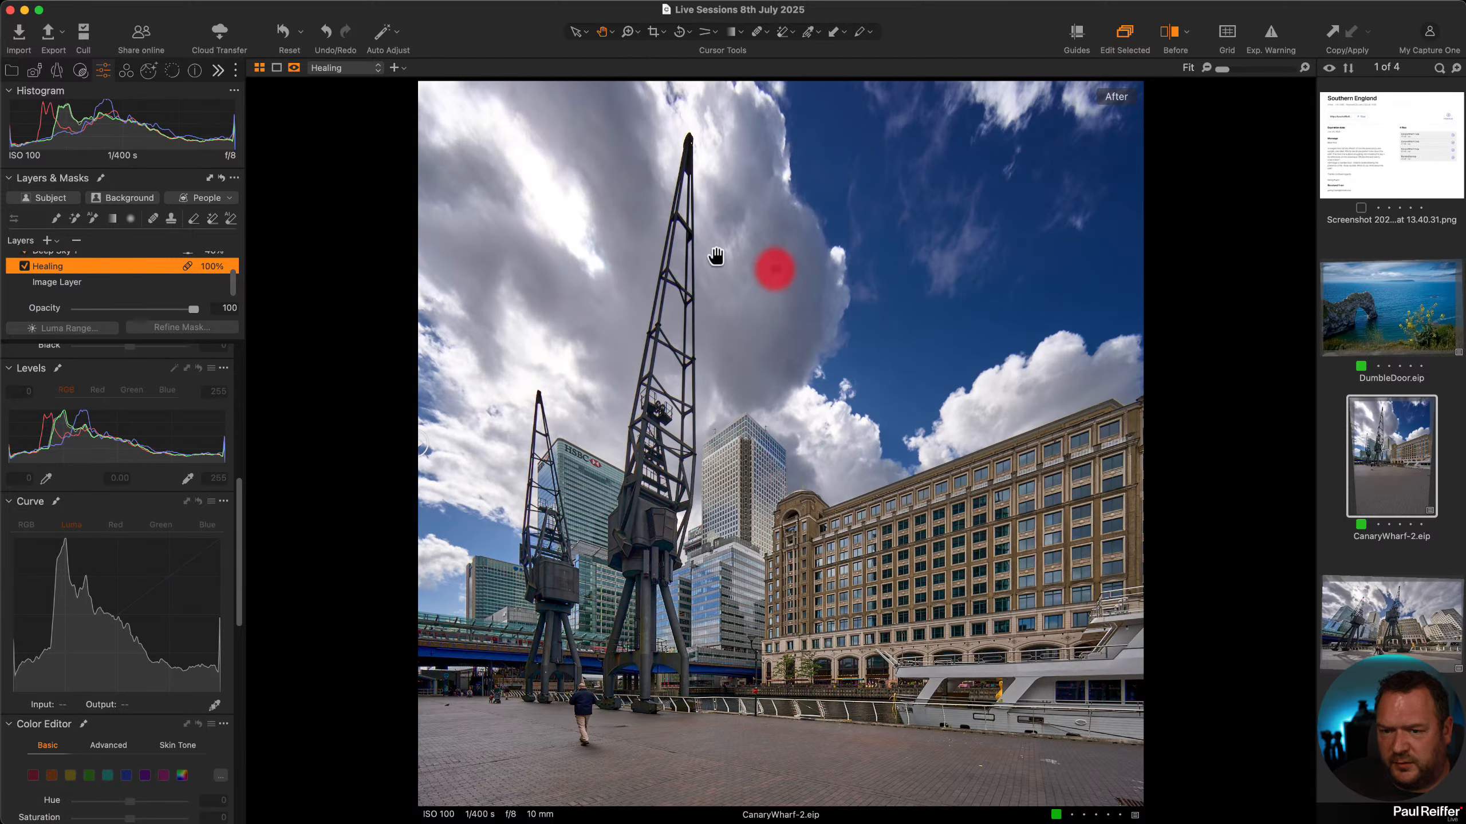
scroll(70, 280, up, 2)
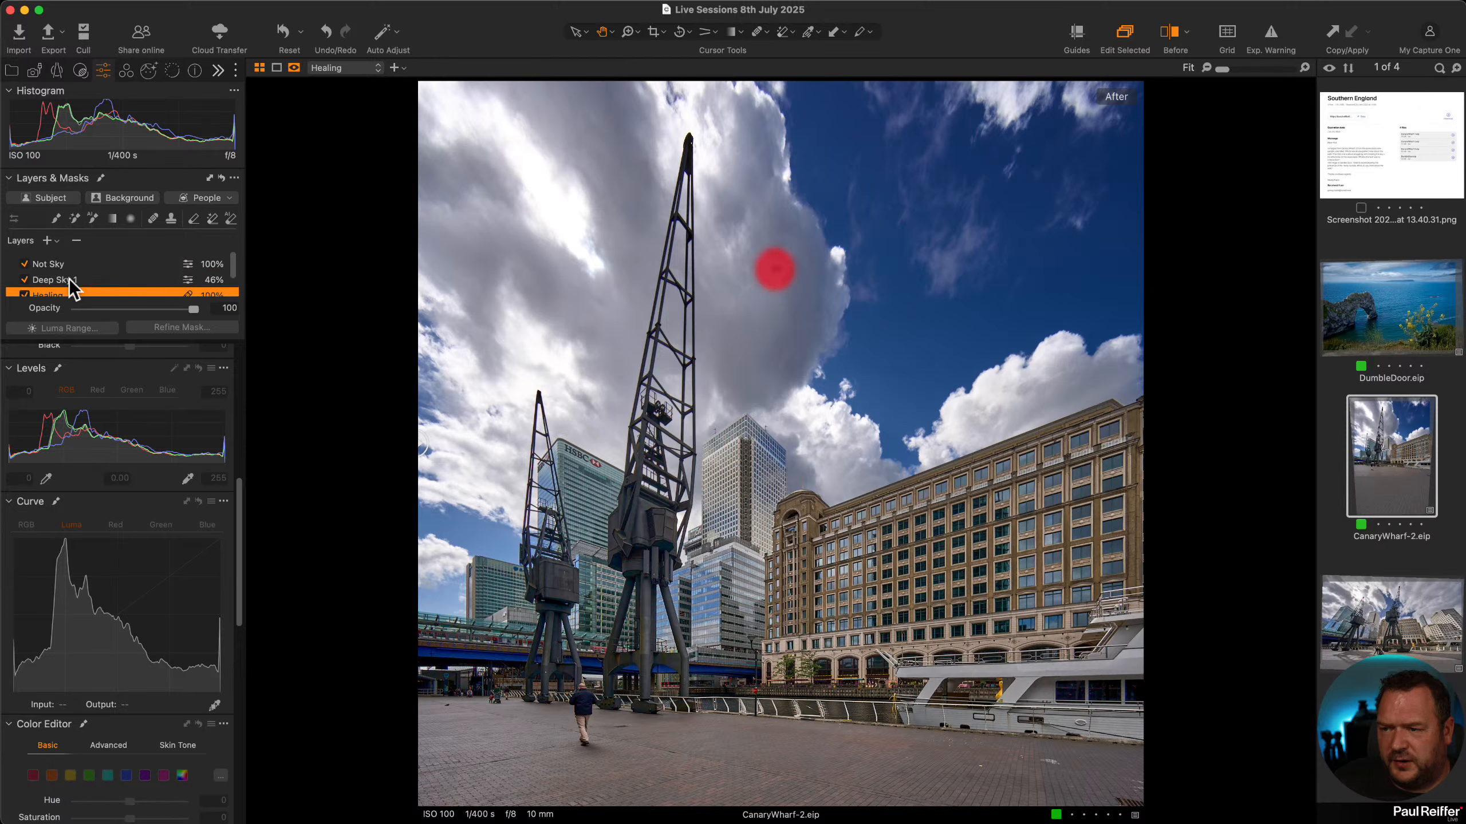
key(m)
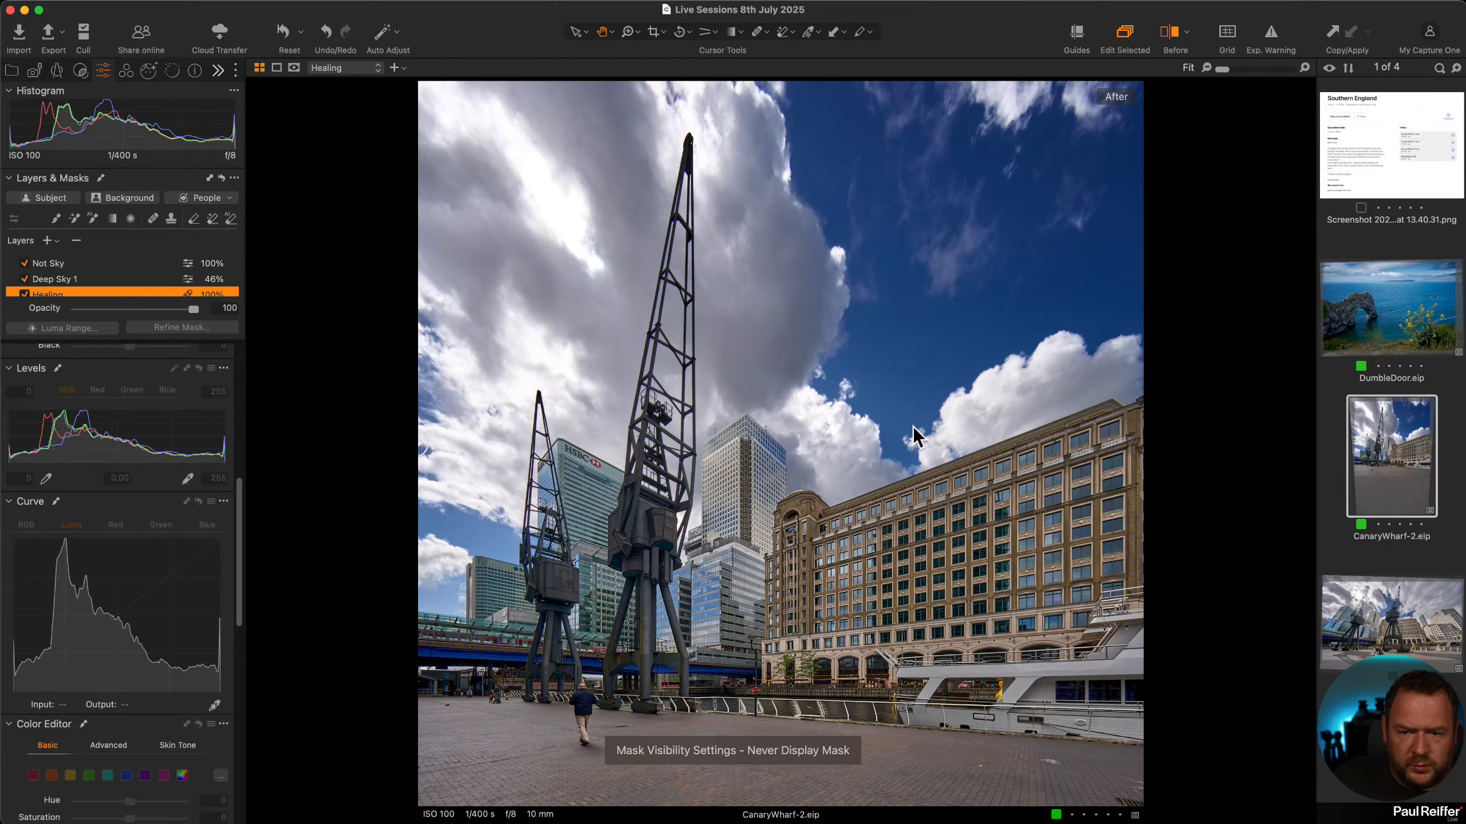
Compare the crane's before and after at 100%, and set the Not Sky layer's Black to 12, Shadow to 41 and Brightness to 6.
click(723, 426)
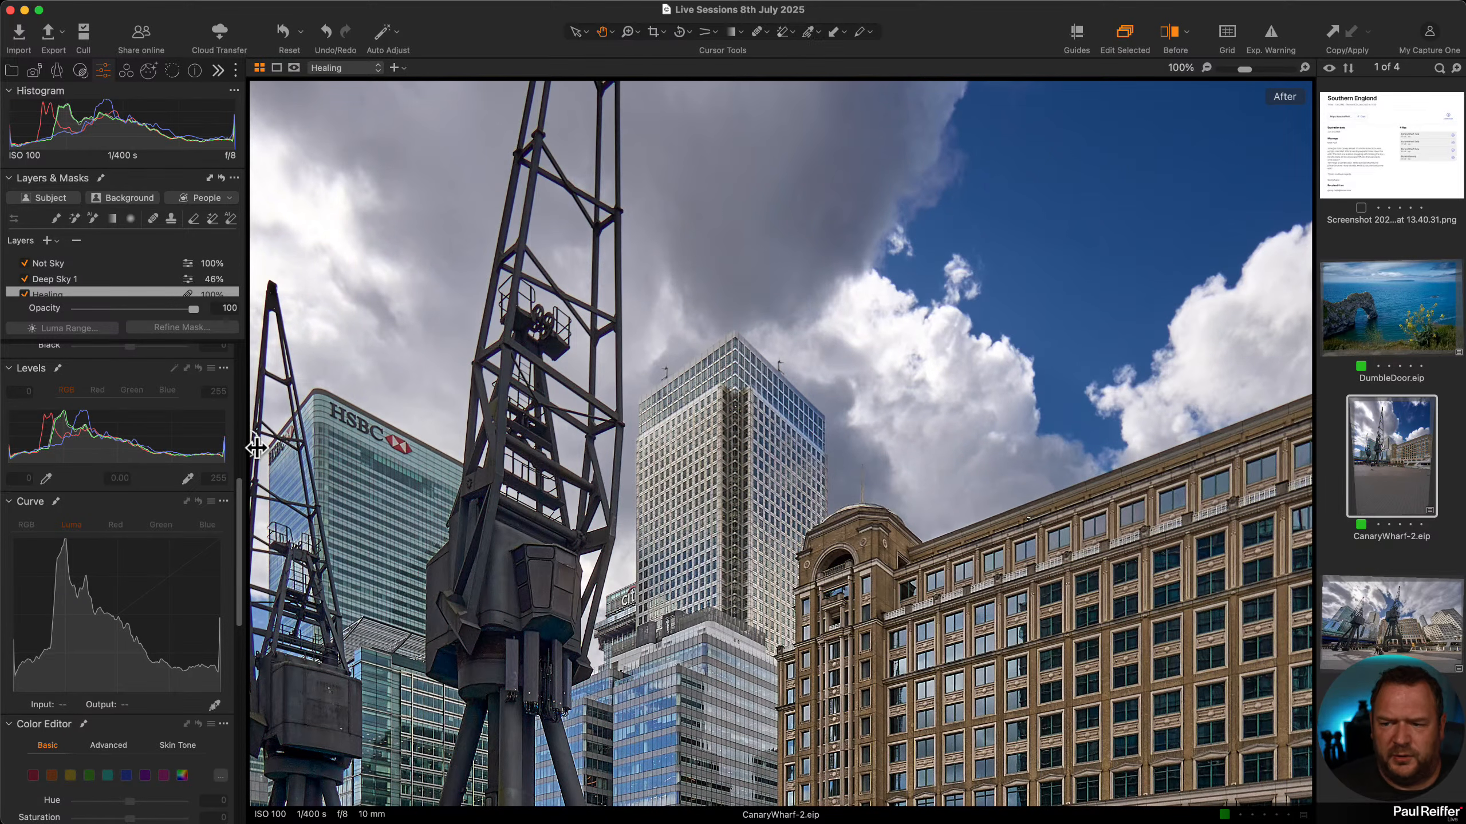
drag(257, 448, 597, 448)
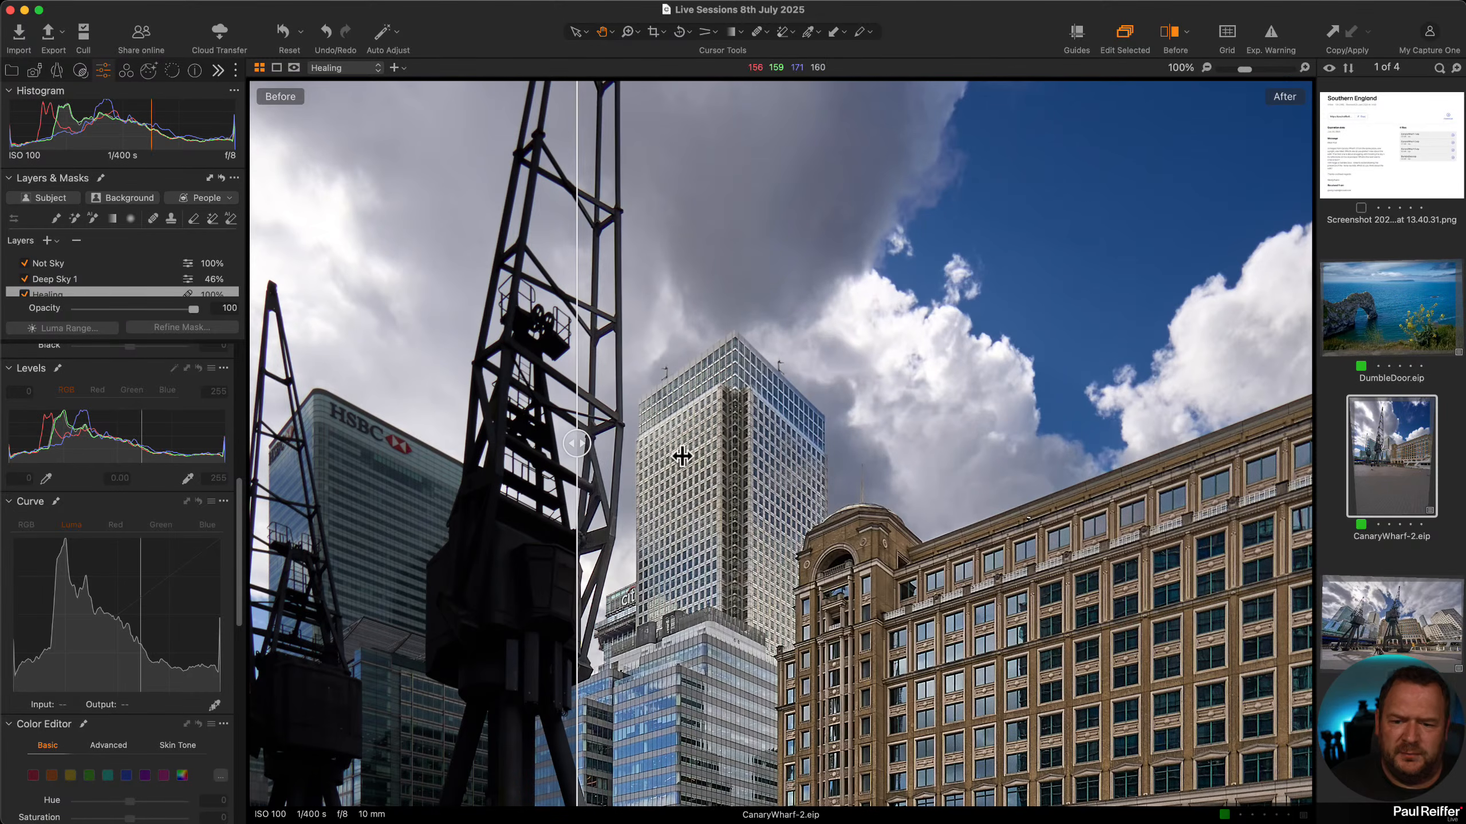
click(119, 263)
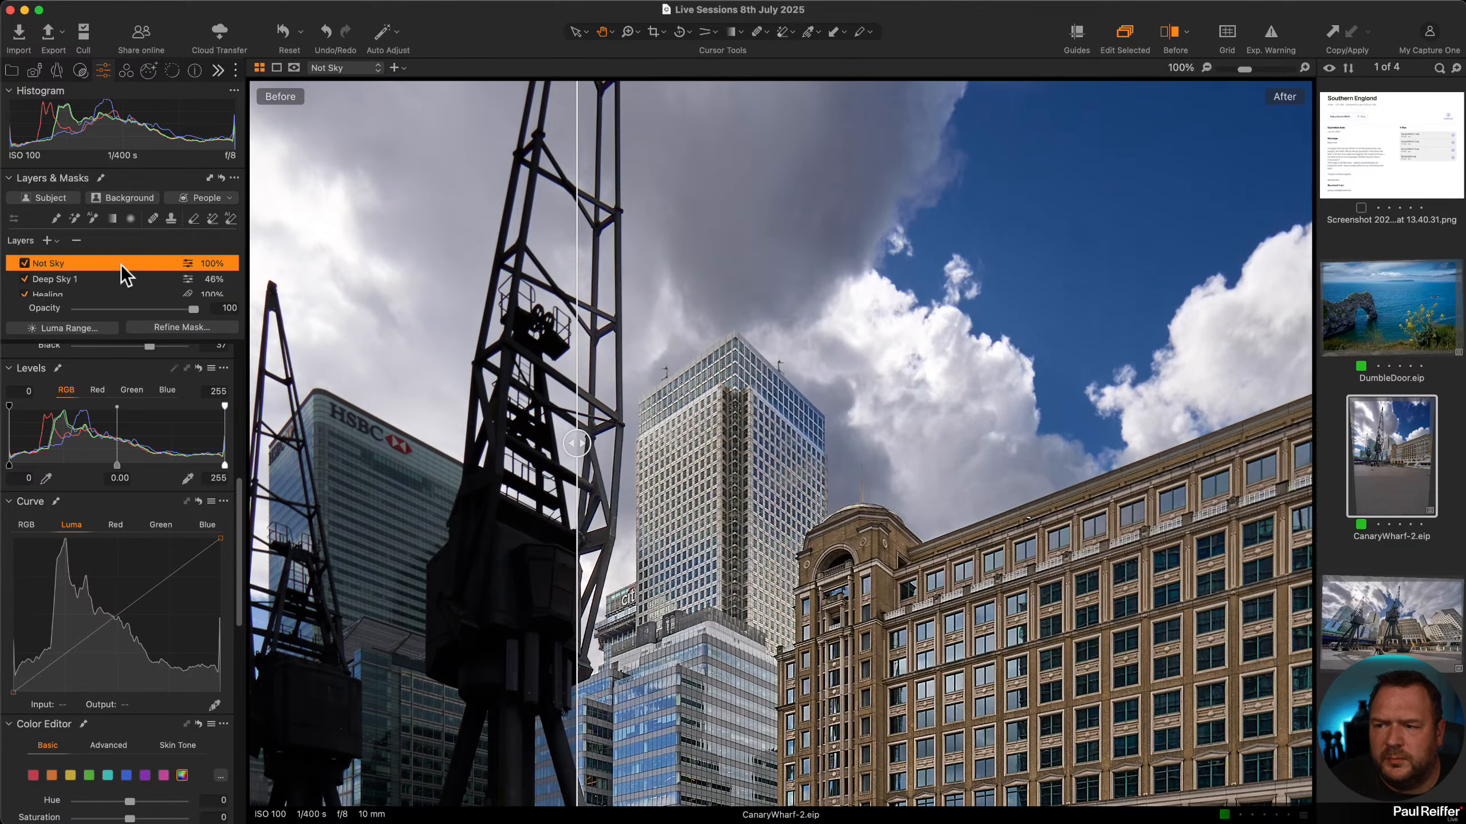
scroll(144, 546, up, 5)
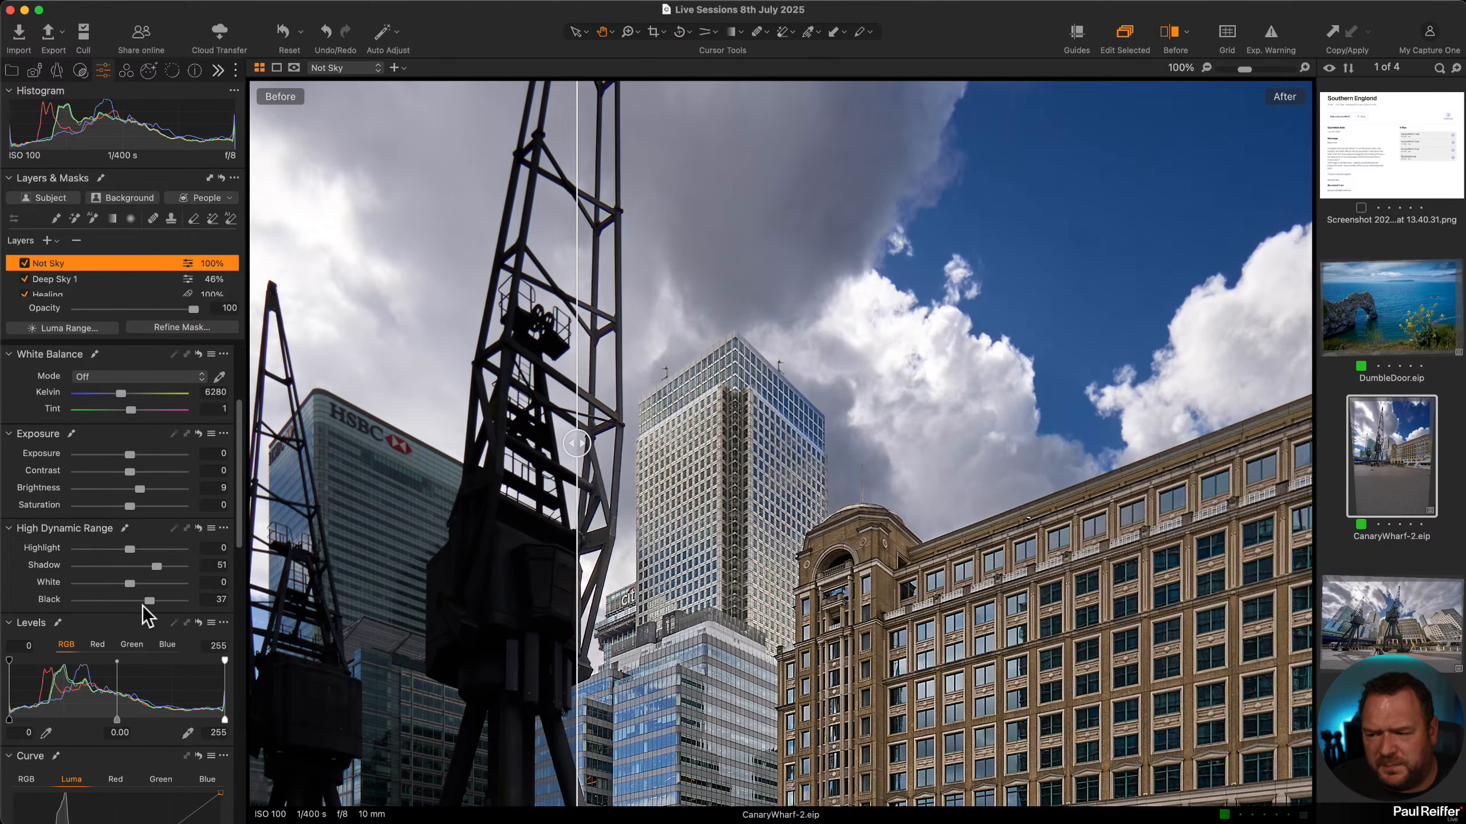
drag(149, 602, 149, 567)
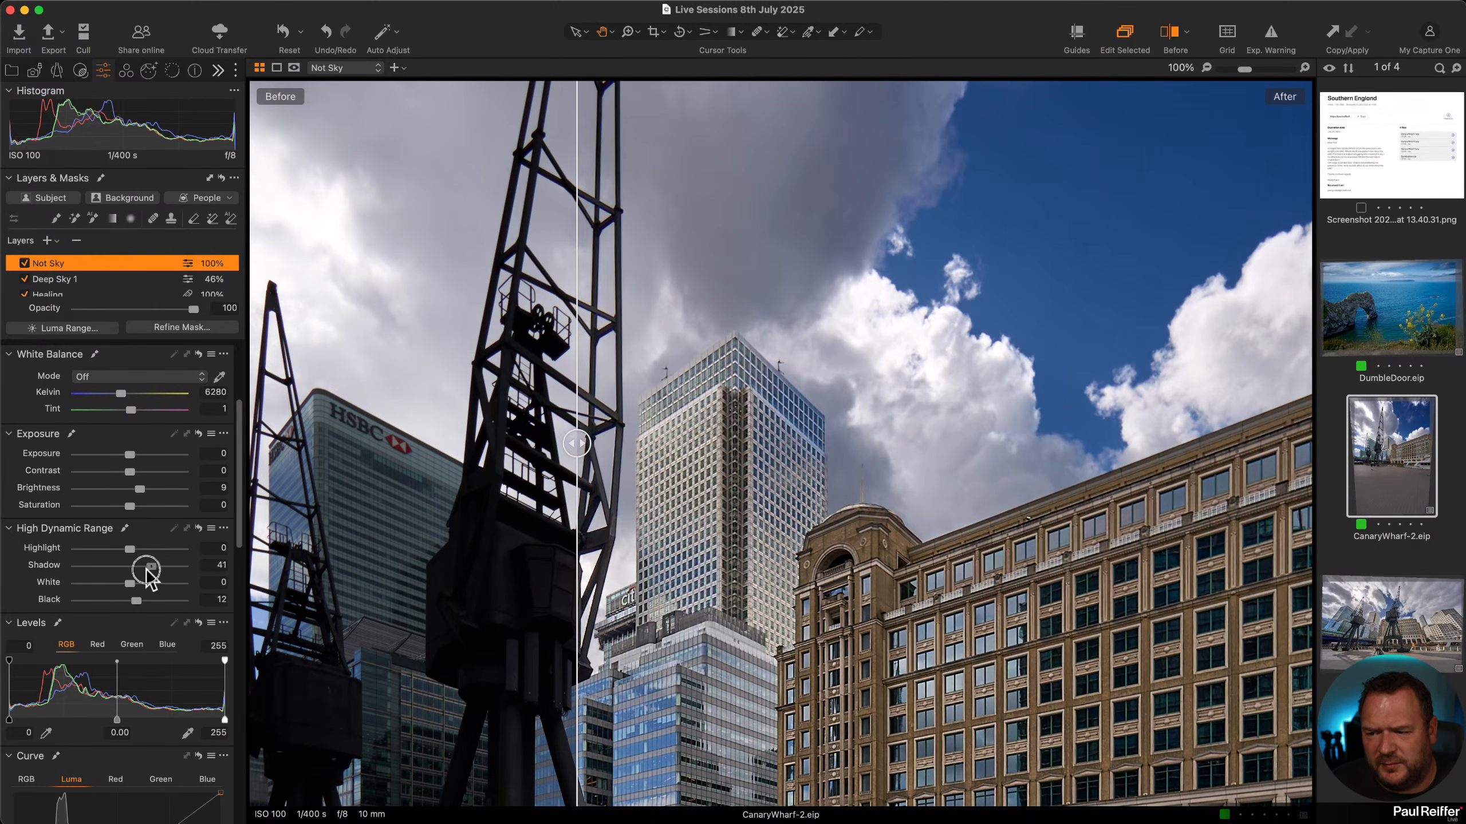
drag(140, 490, 136, 490)
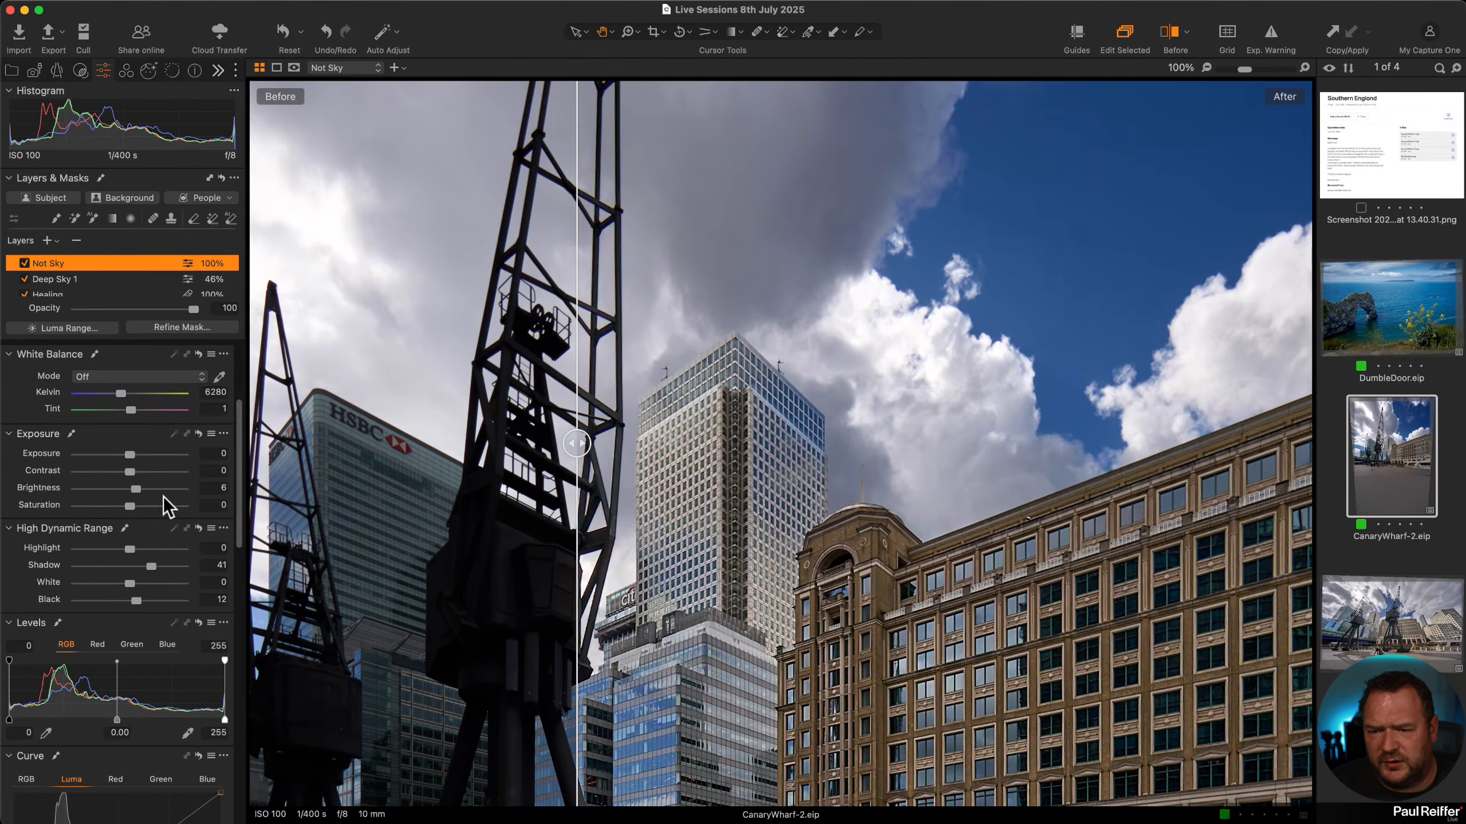
Set the Not Sky layer's Clarity to 23 and review the whole CanaryWharf-2 photo in its after version.
scroll(98, 612, down, 10)
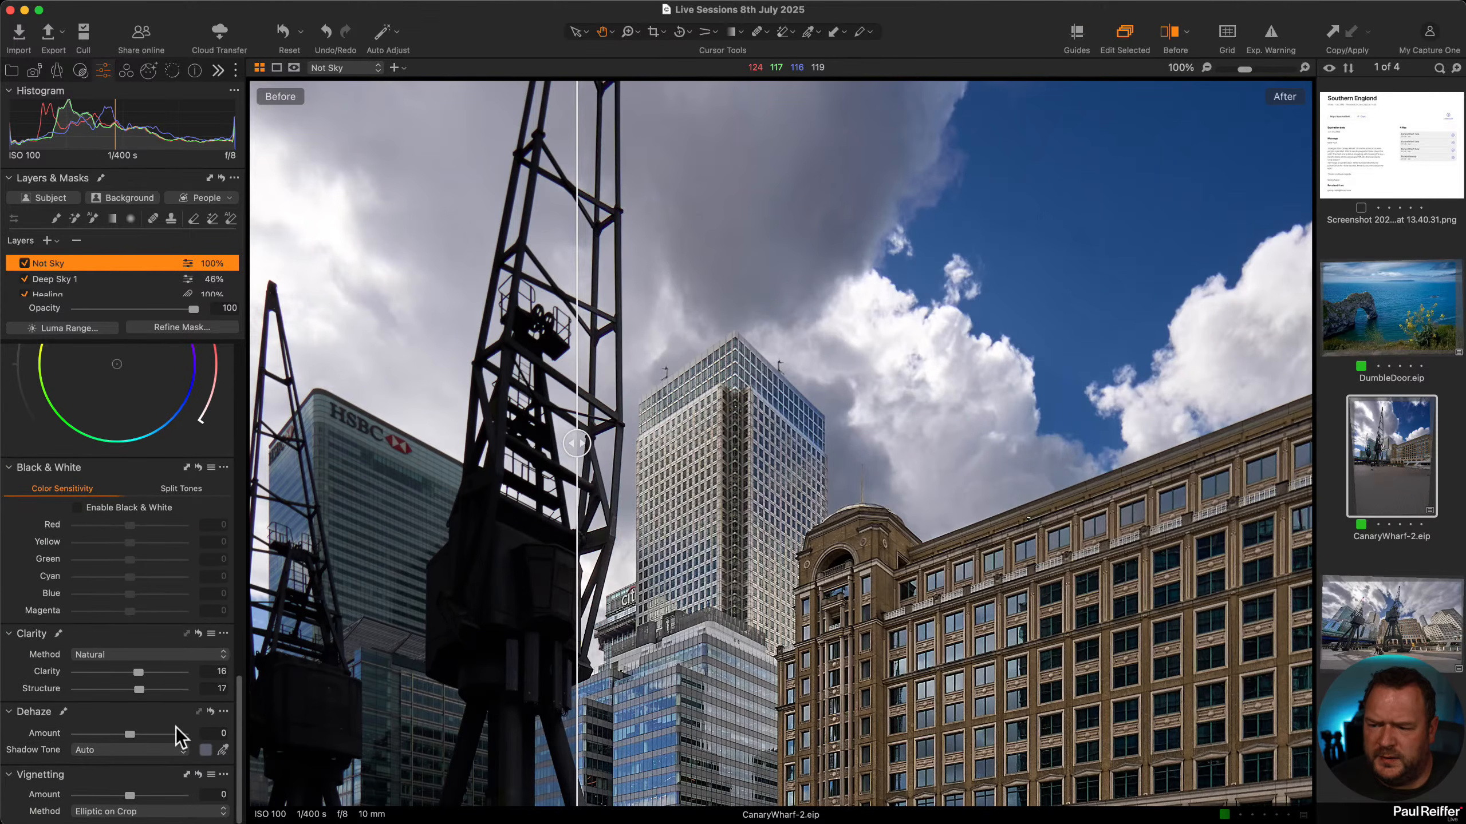
drag(139, 673, 142, 673)
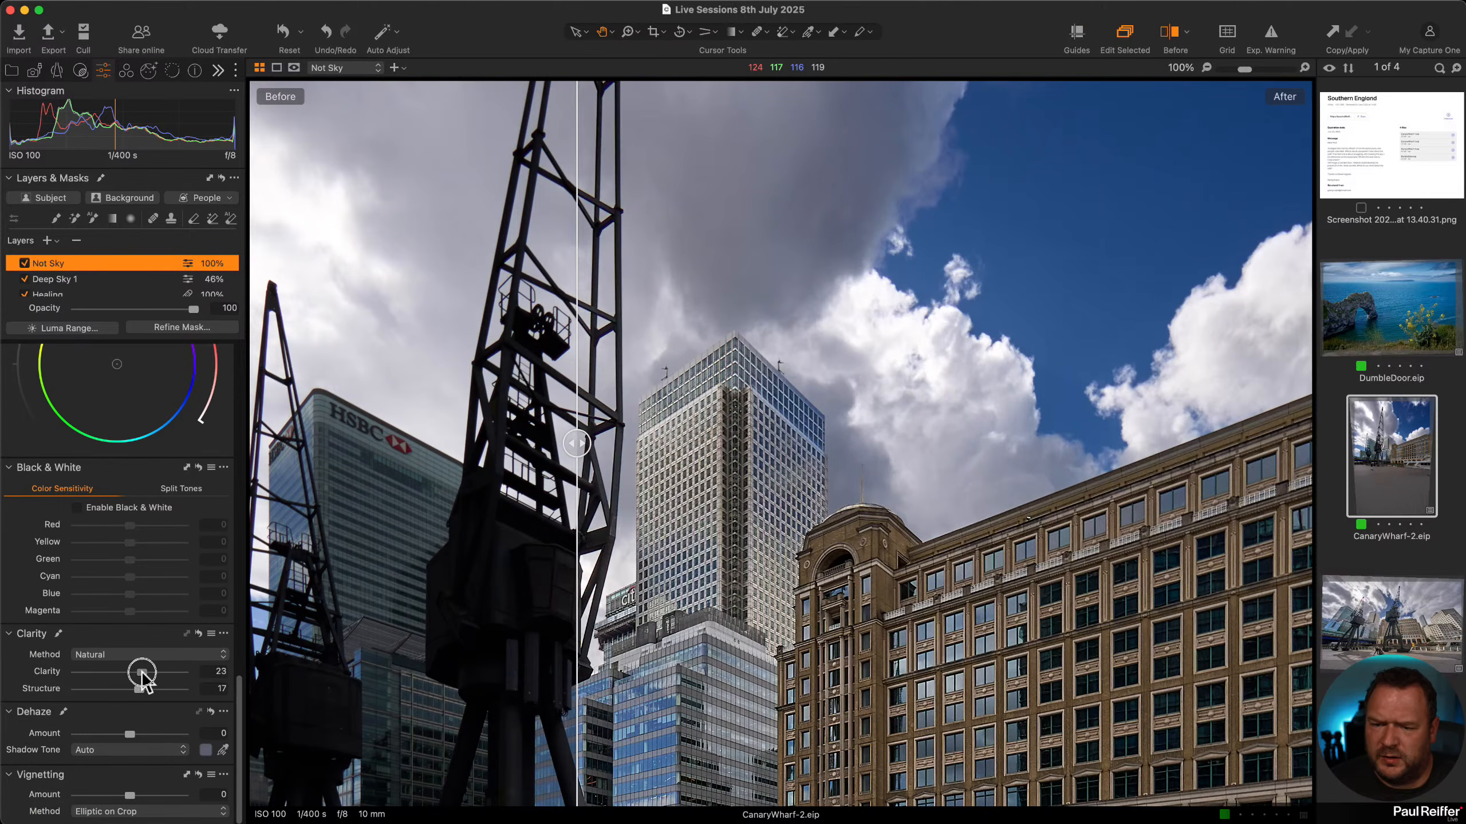
double_click(1109, 528)
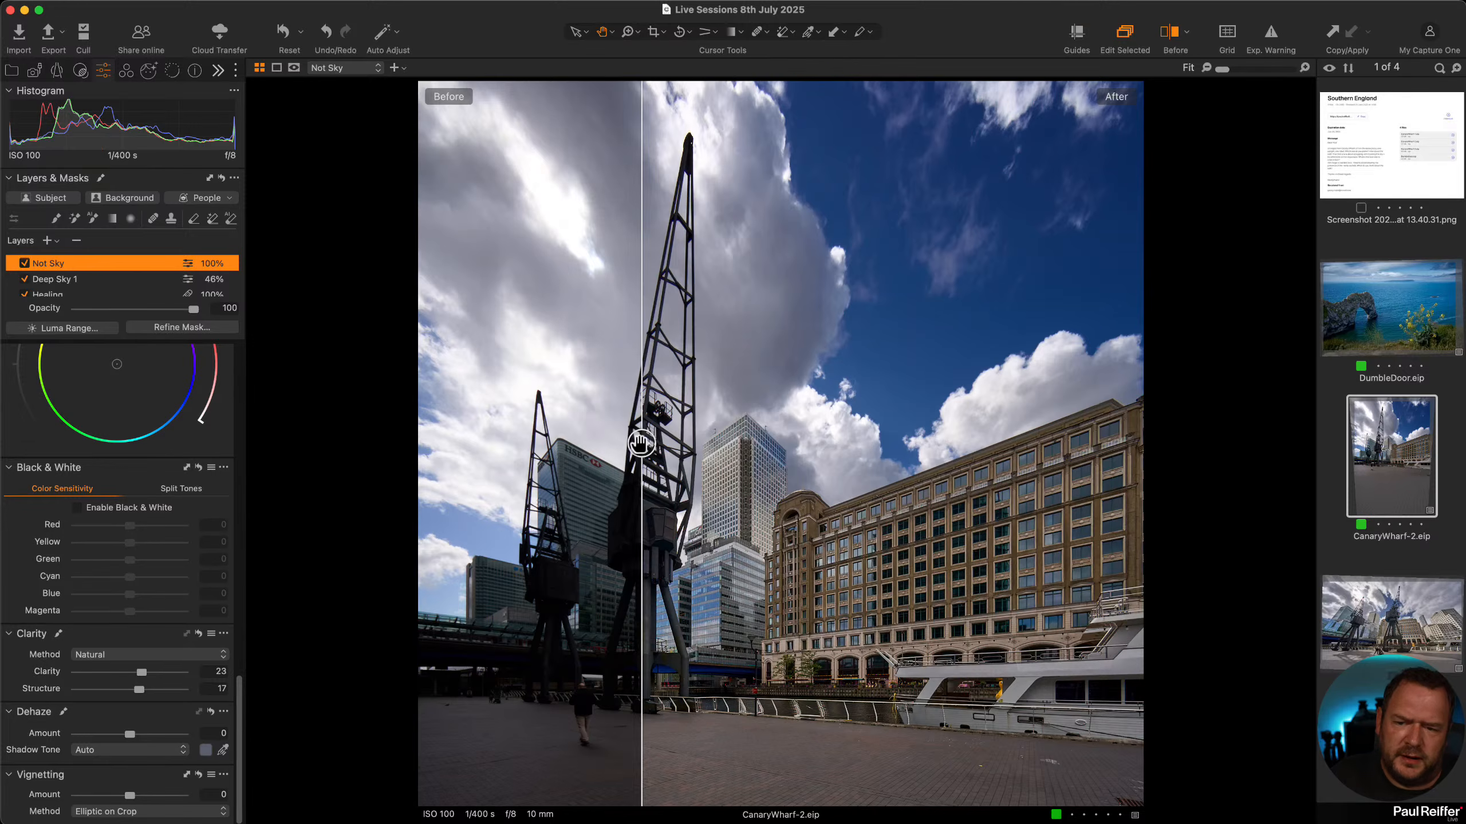
drag(641, 443, 386, 456)
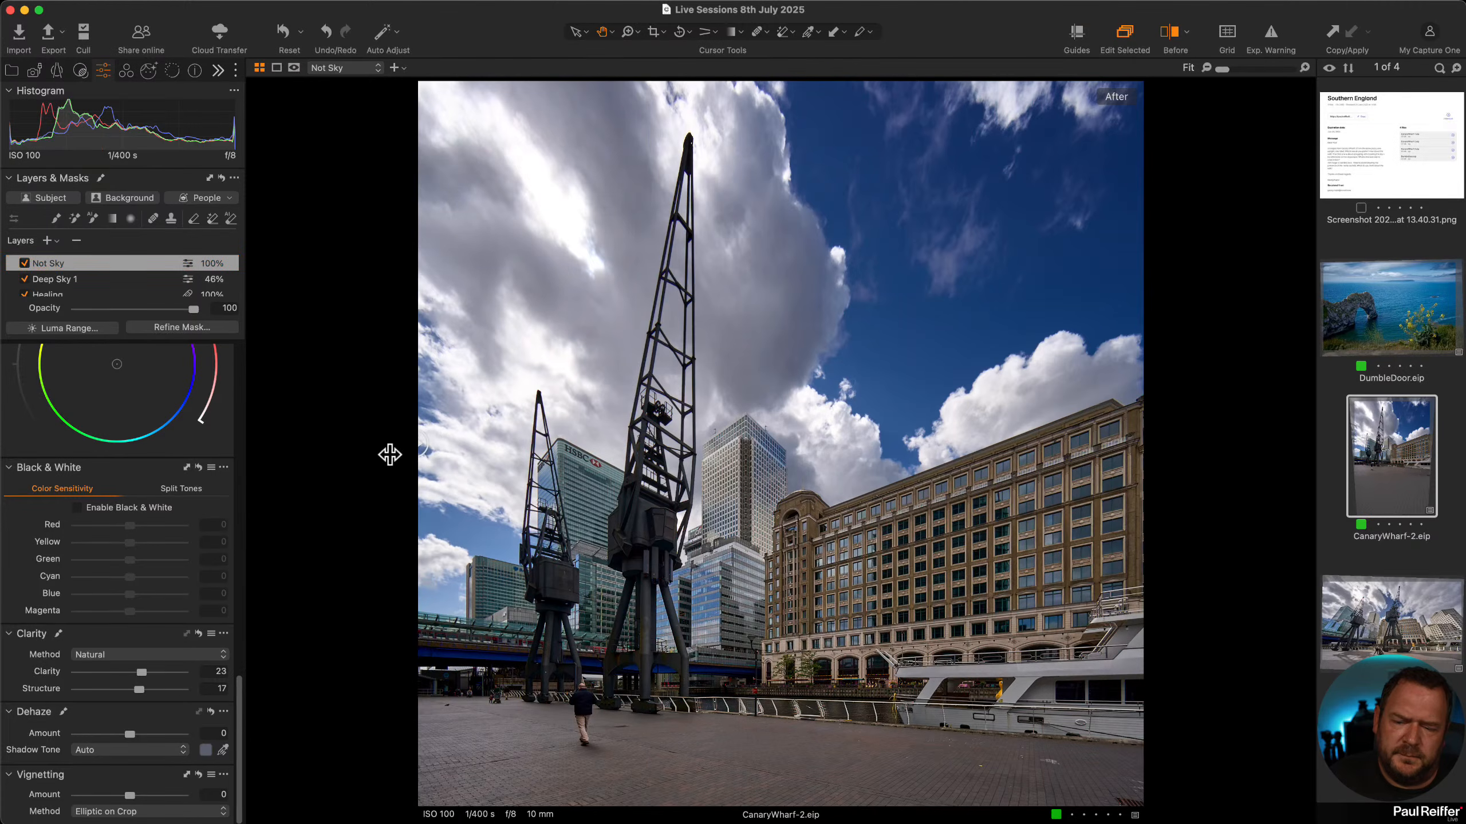
Show the Deep Sky 1 layer's mask and examine the built-in style brushes under Color, Enhancements and Light & Contrast.
click(169, 278)
key(m)
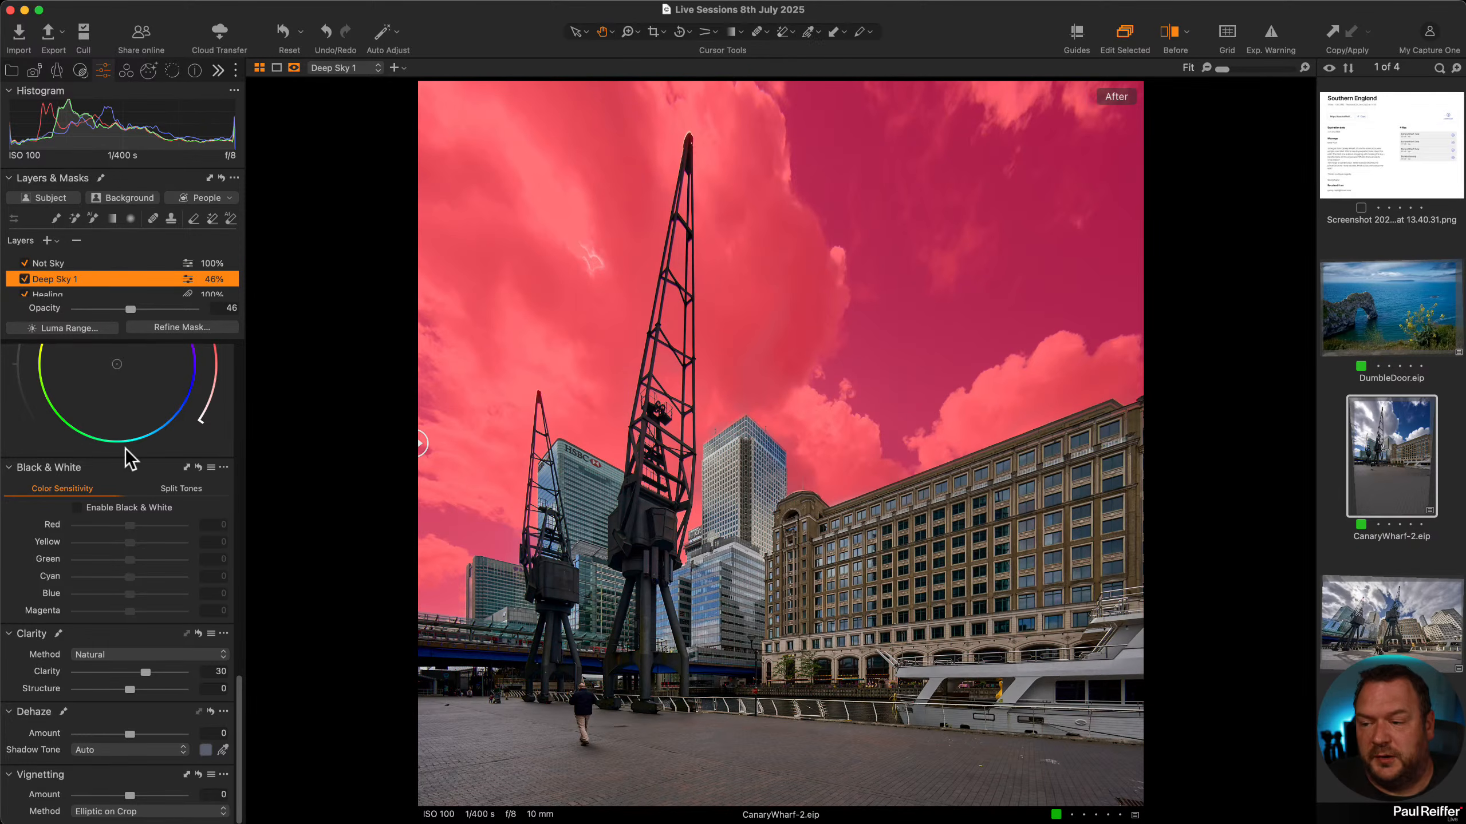
scroll(124, 450, up, 10)
click(8, 353)
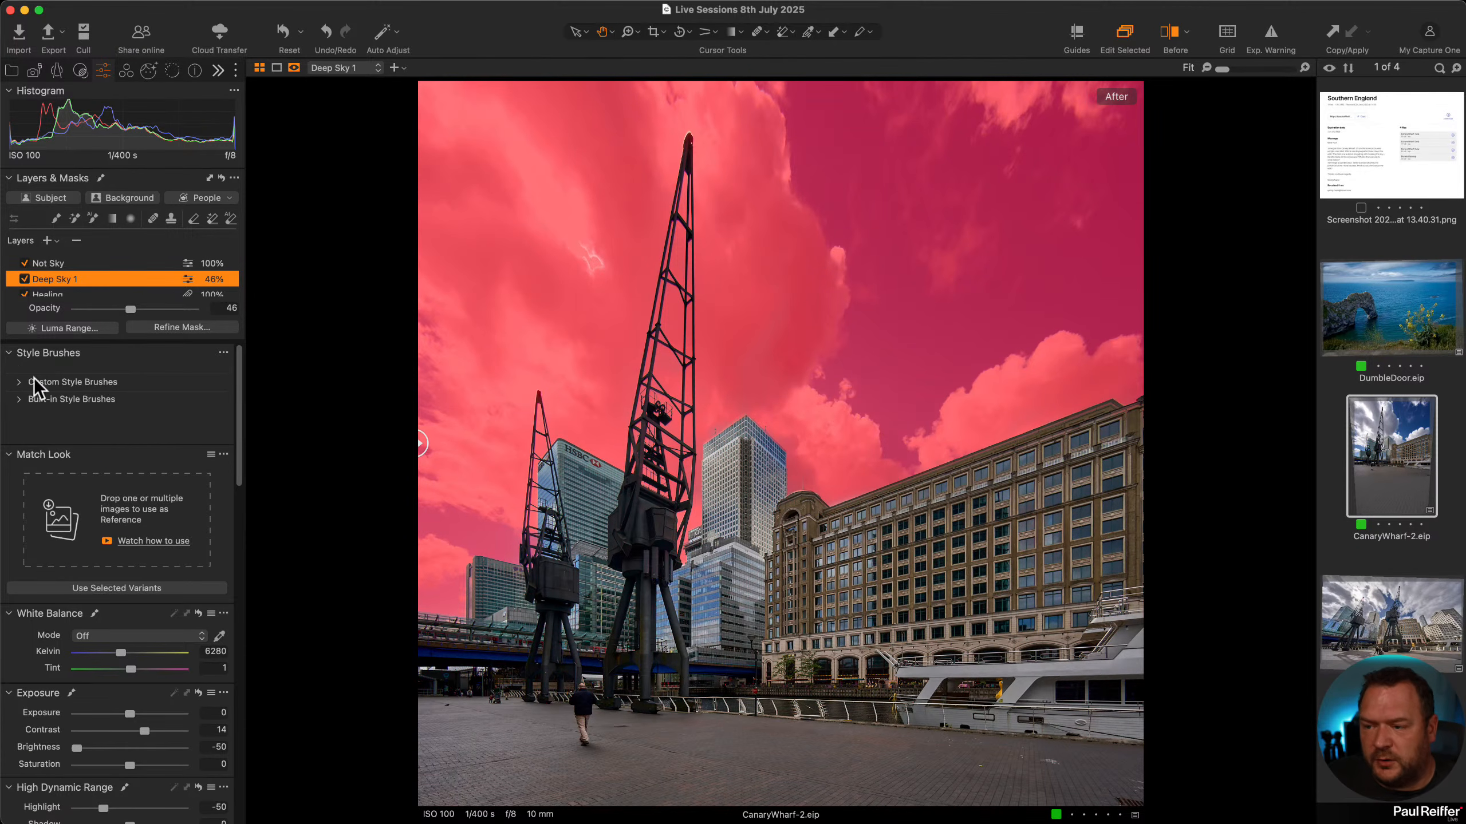
click(20, 400)
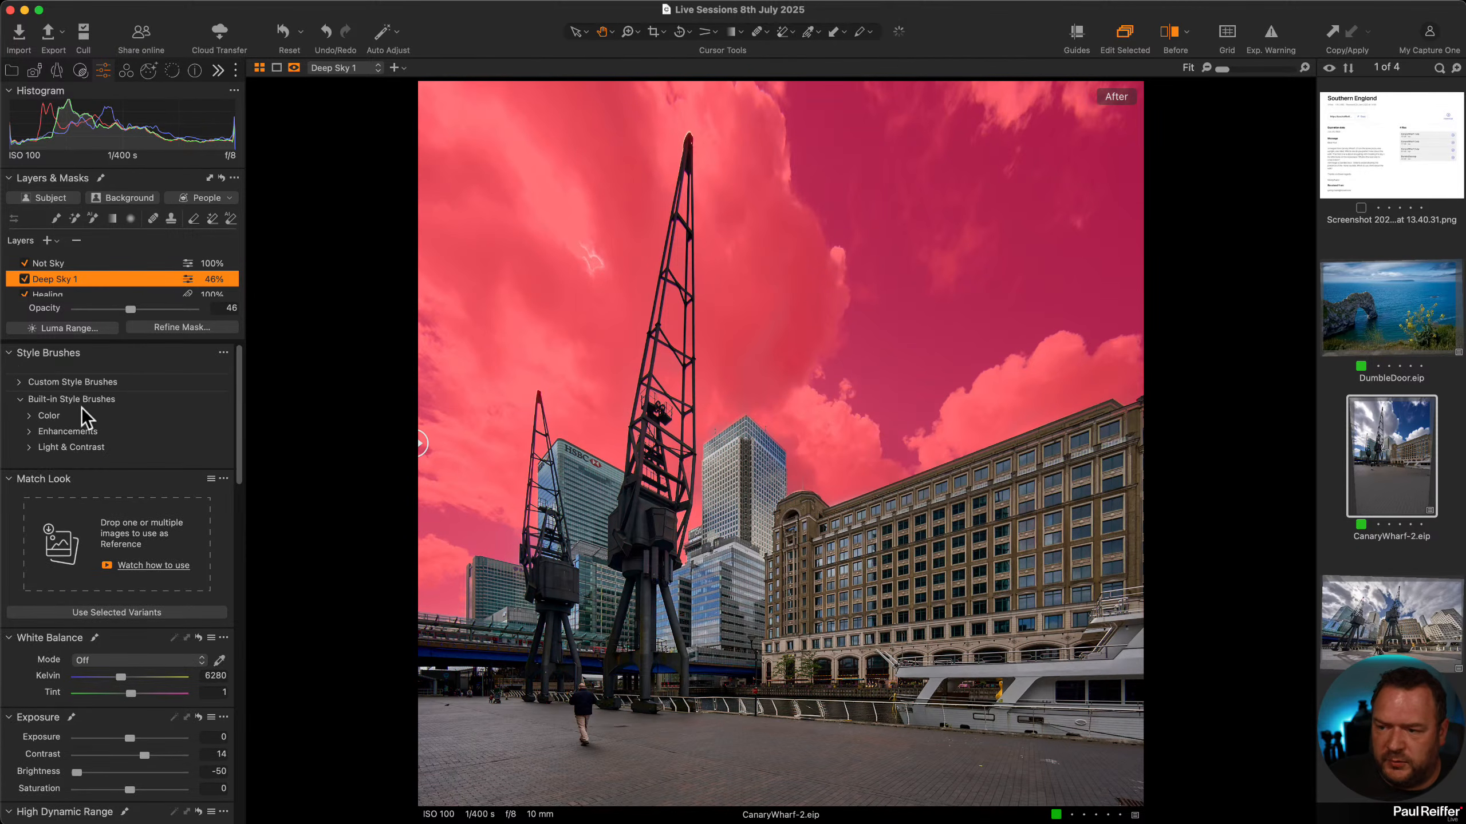
click(32, 431)
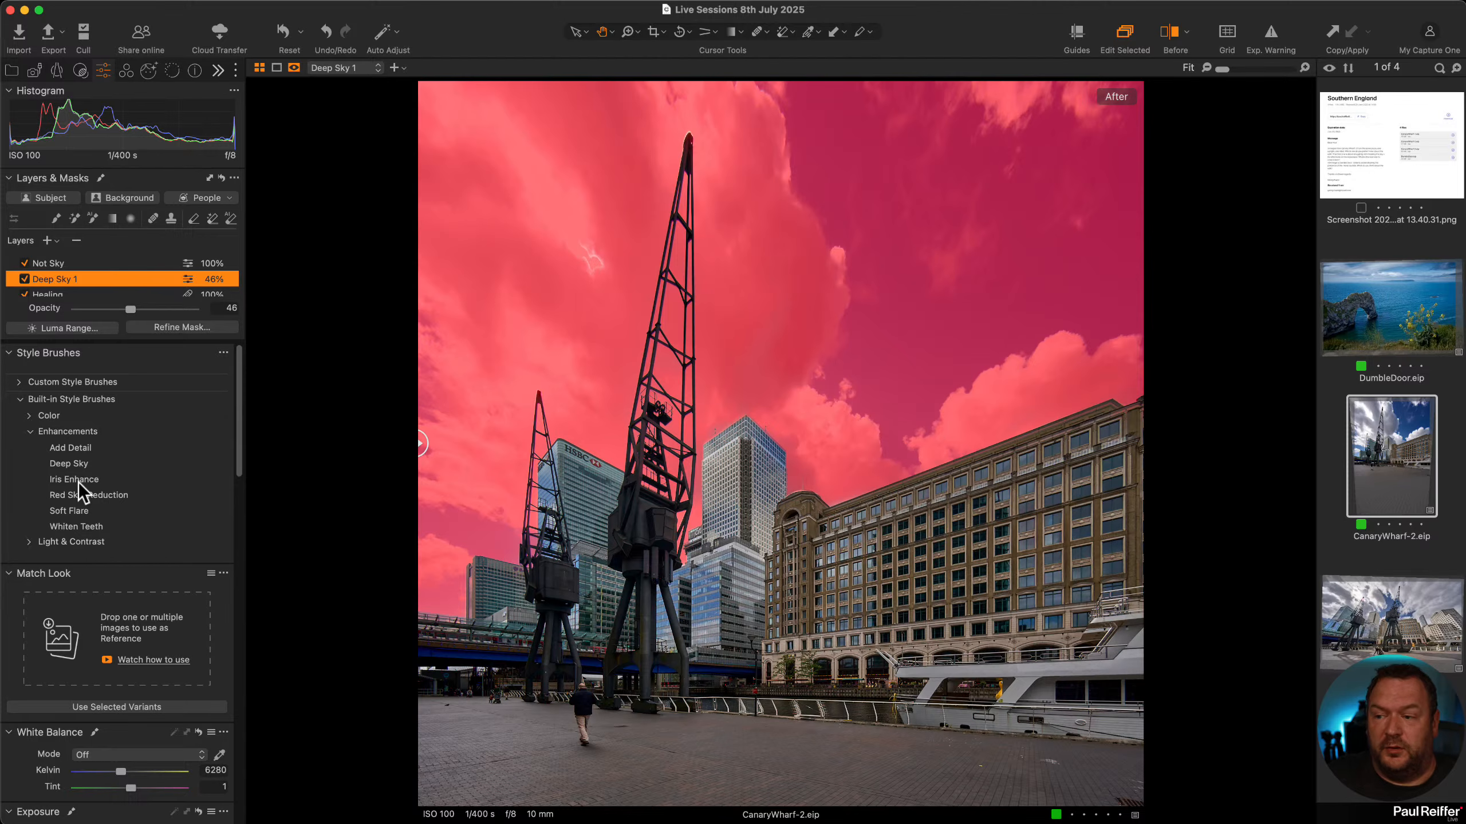
click(31, 416)
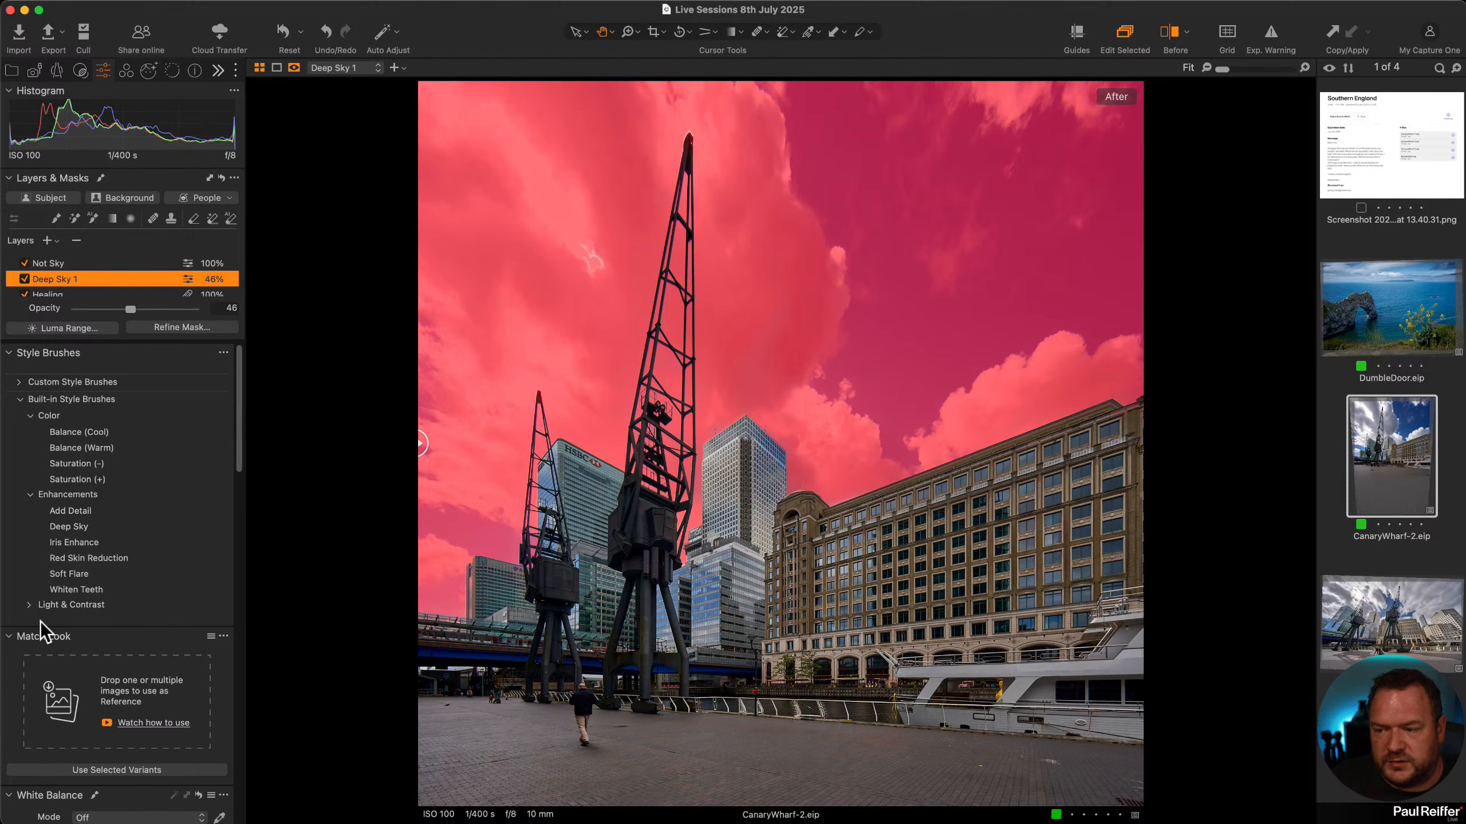
click(30, 605)
scroll(78, 493, down, 5)
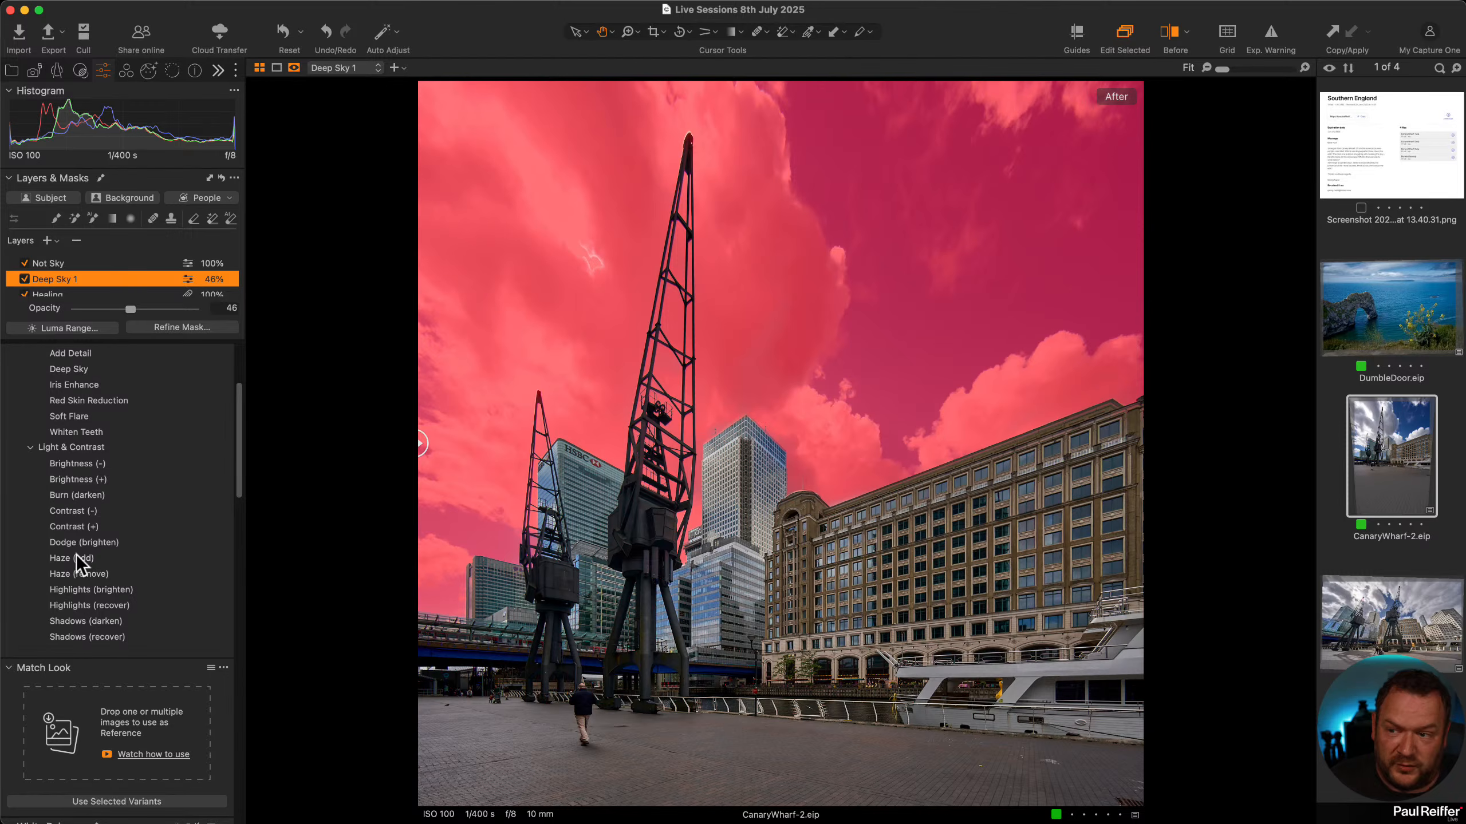
scroll(76, 555, up, 5)
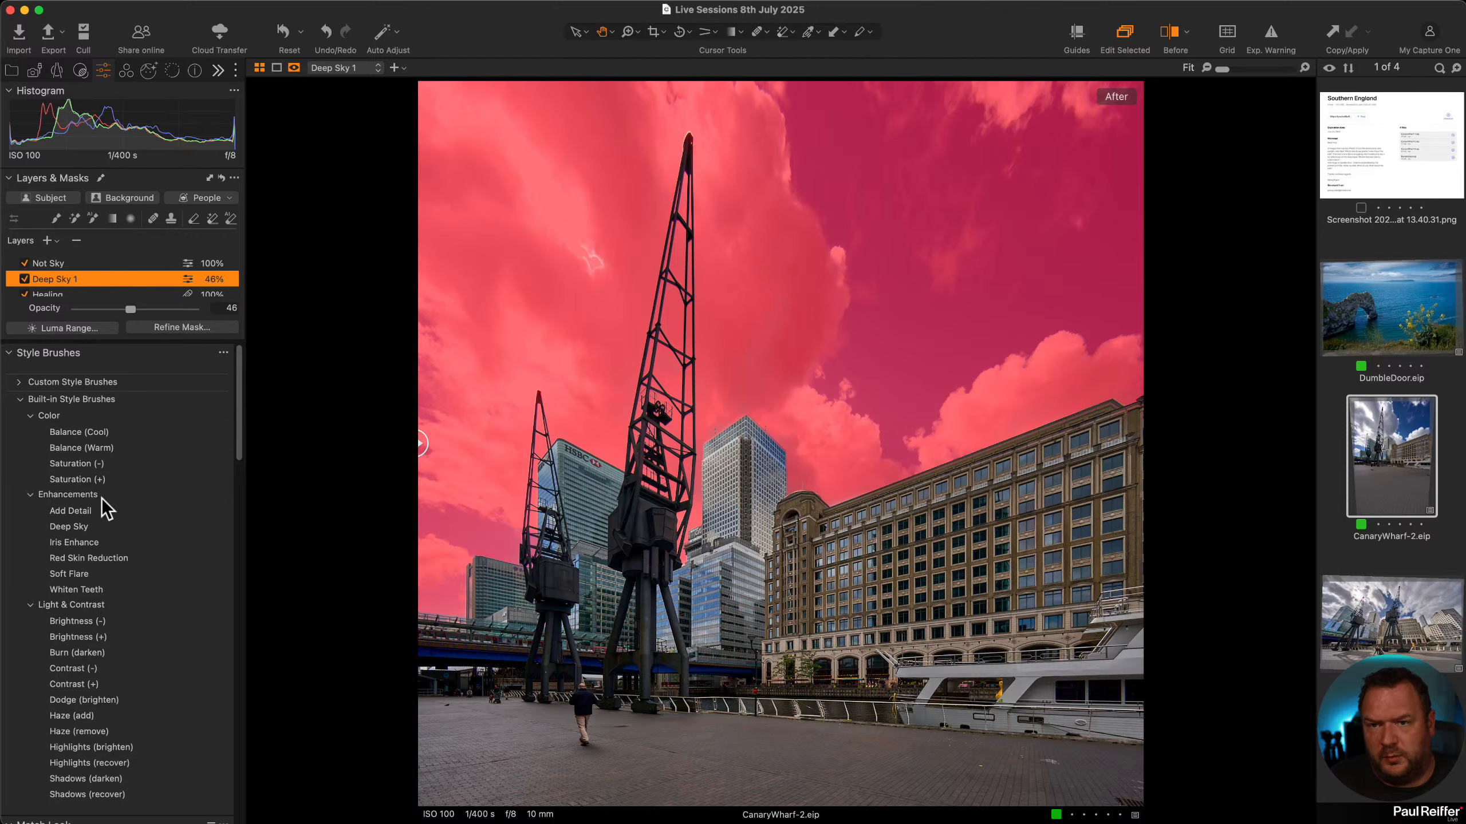
Look over the People masking options, from Body Skin to Hair, without creating a mask.
click(141, 71)
click(103, 70)
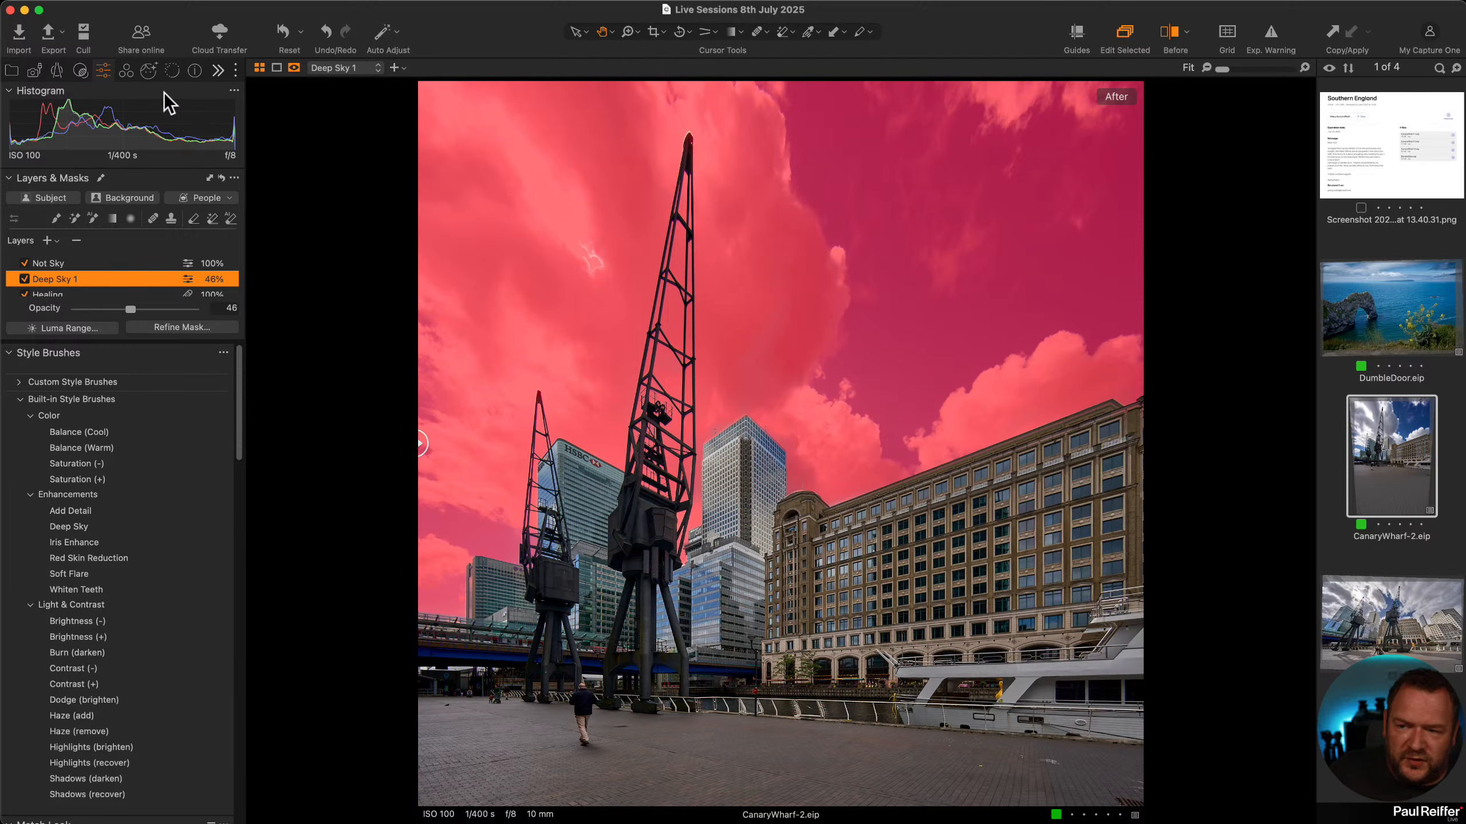
click(228, 197)
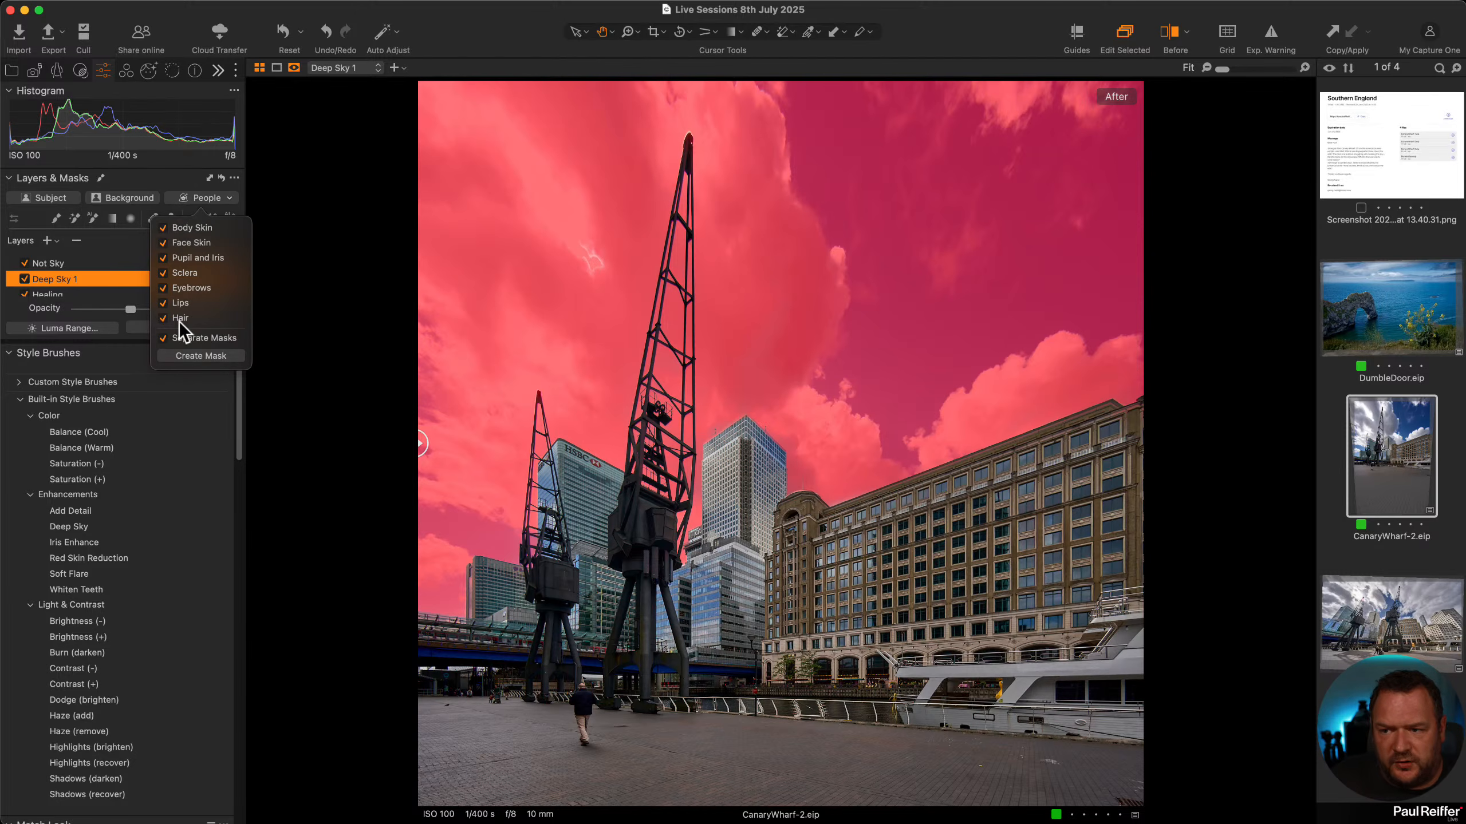
scroll(163, 452, down, 1)
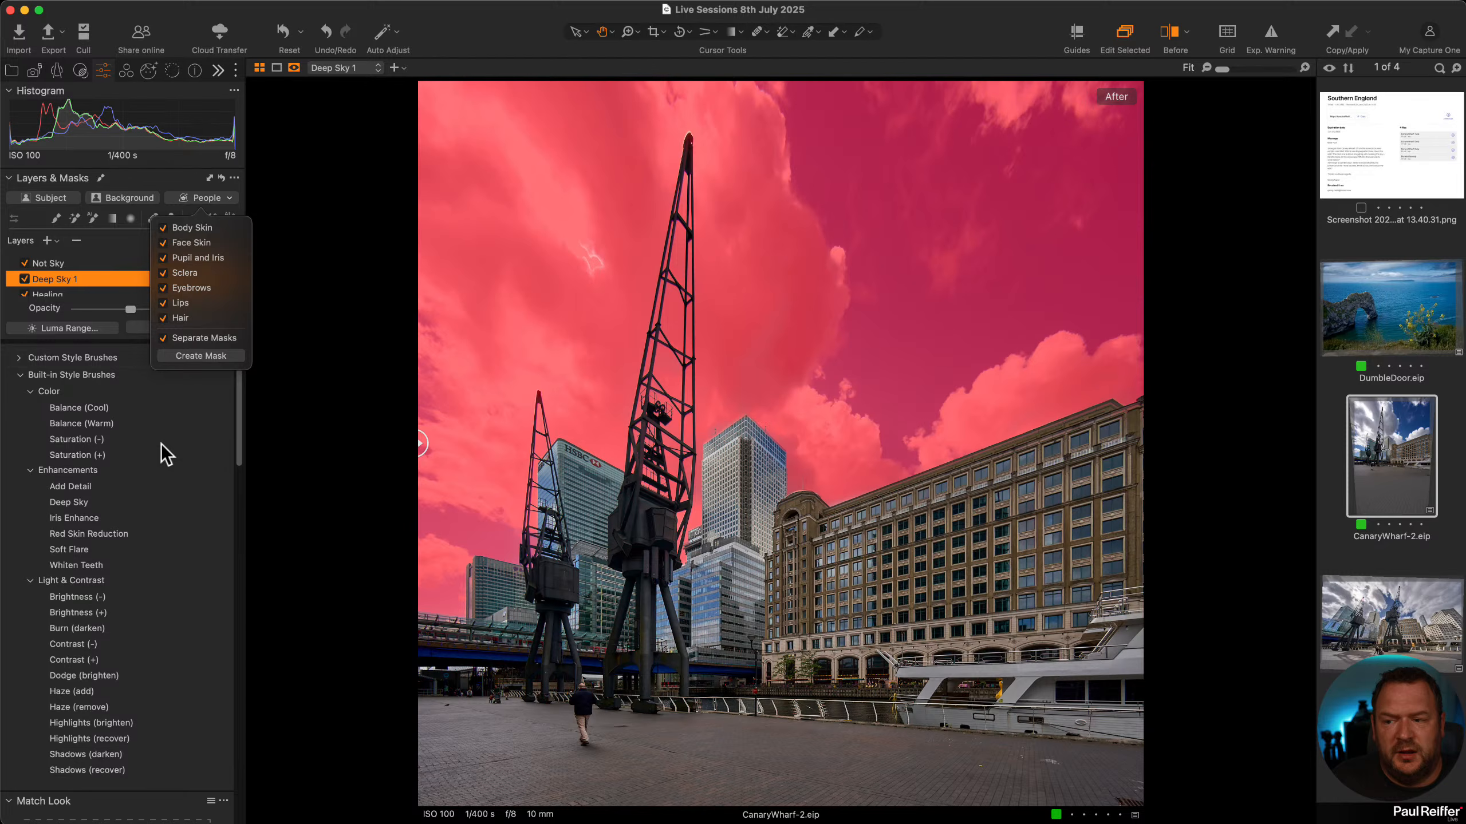
click(234, 421)
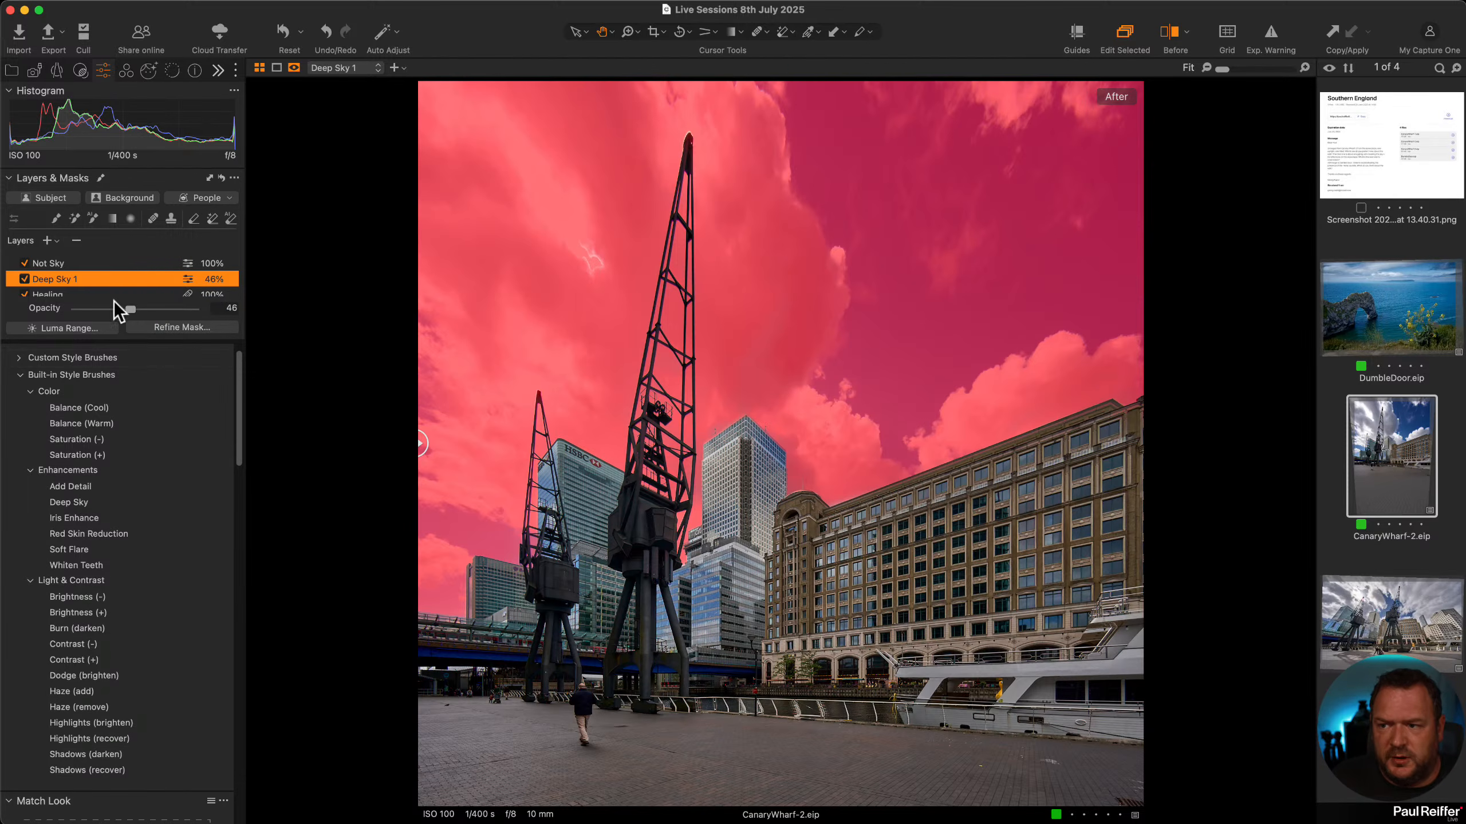
Review the Deep Sky 1 layer's exposure and dynamic range adjustments, hide the mask overlay, and compare the sky with the layer off and on.
click(20, 374)
scroll(85, 383, down, 5)
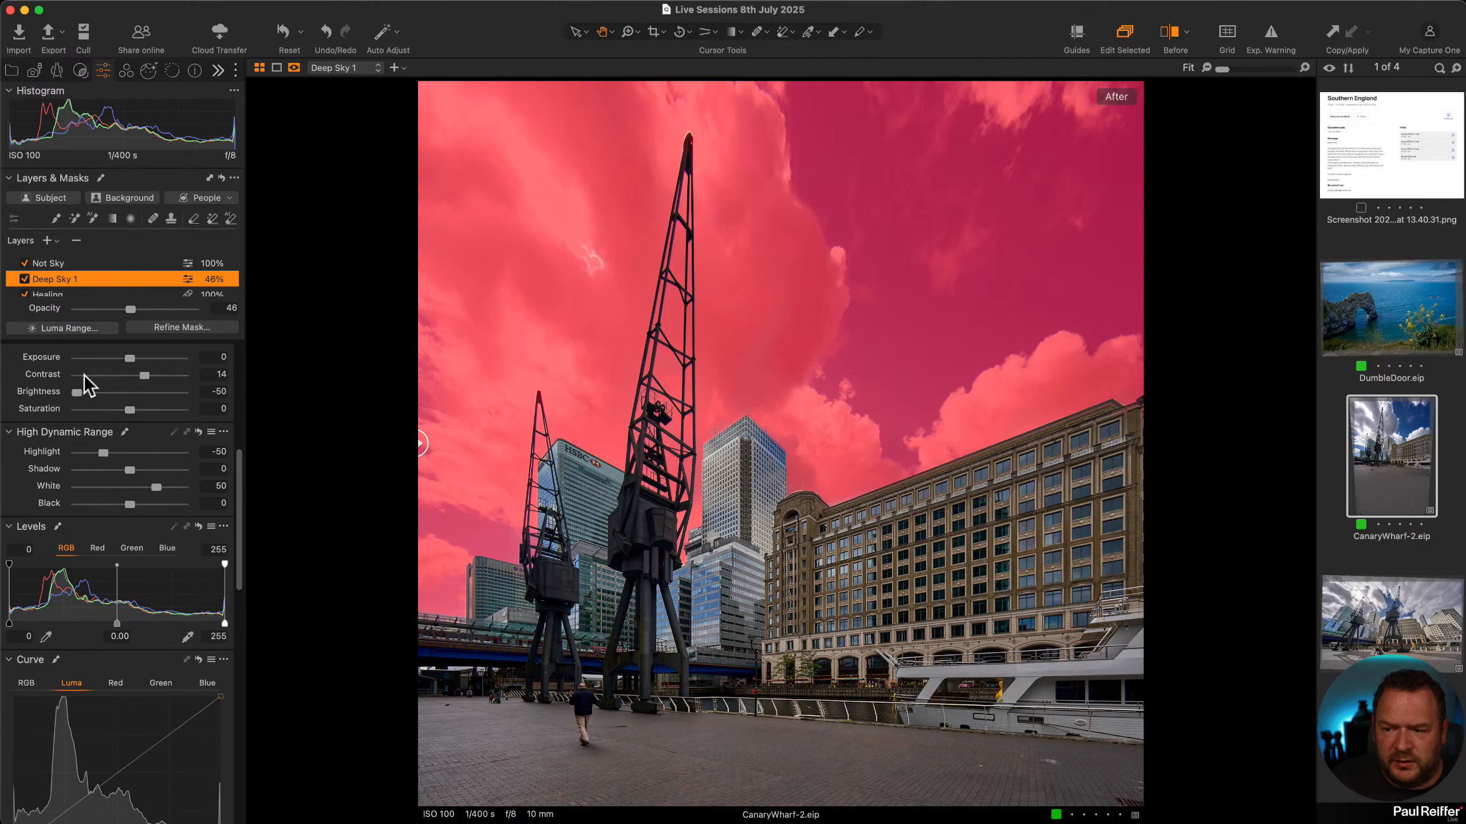
scroll(121, 399, up, 3)
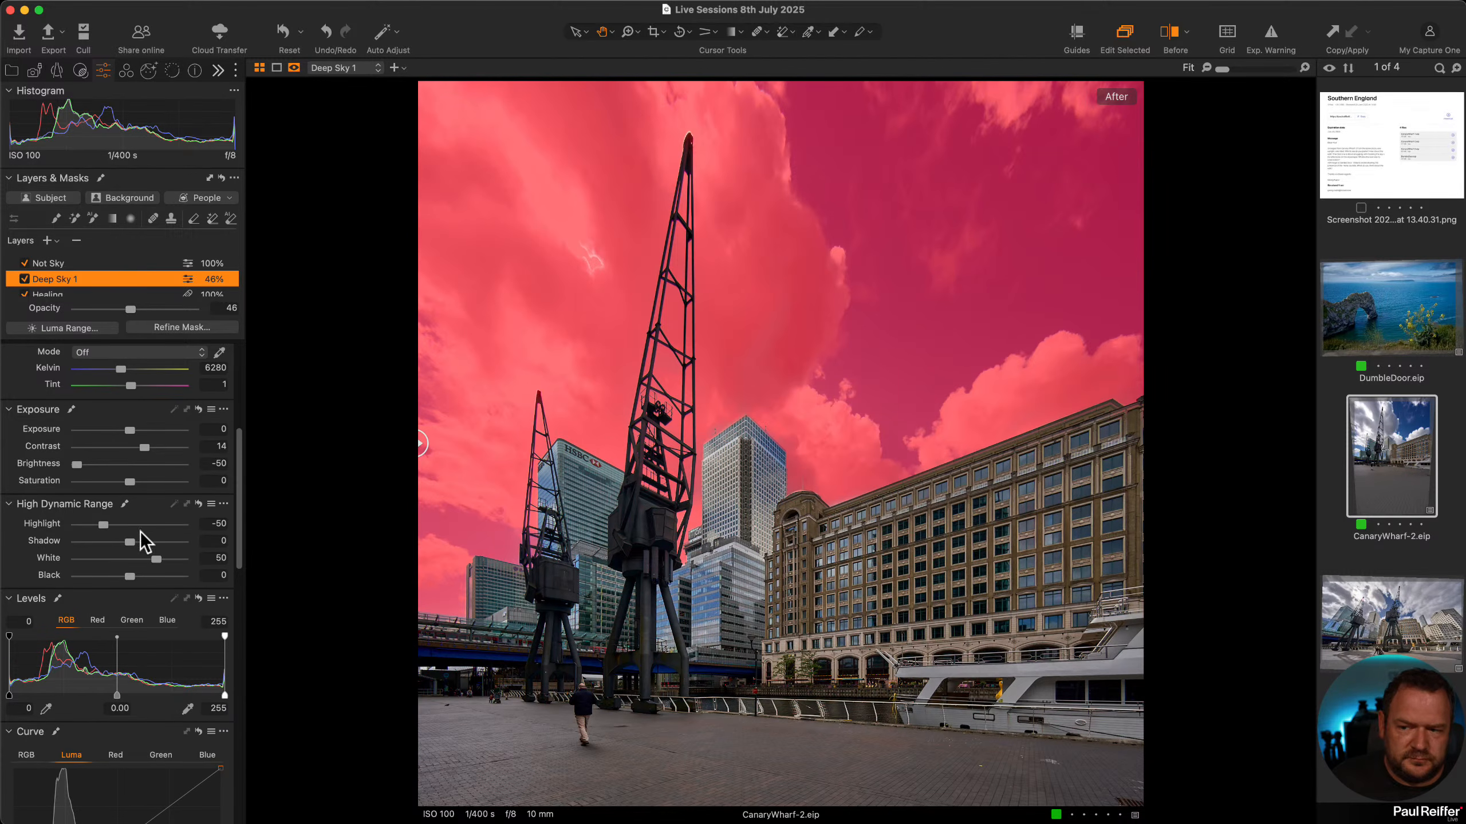
key(m)
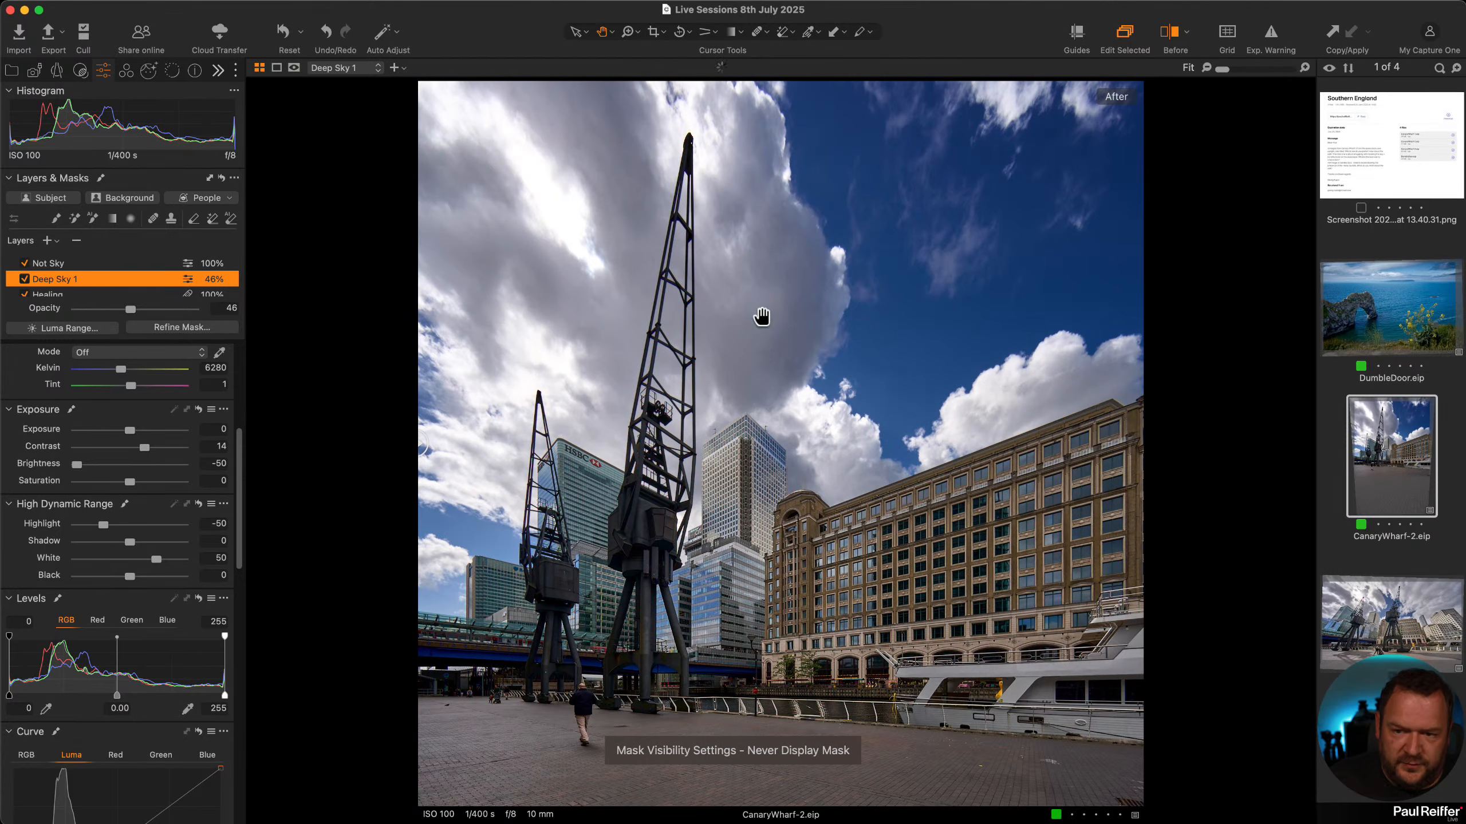
click(24, 279)
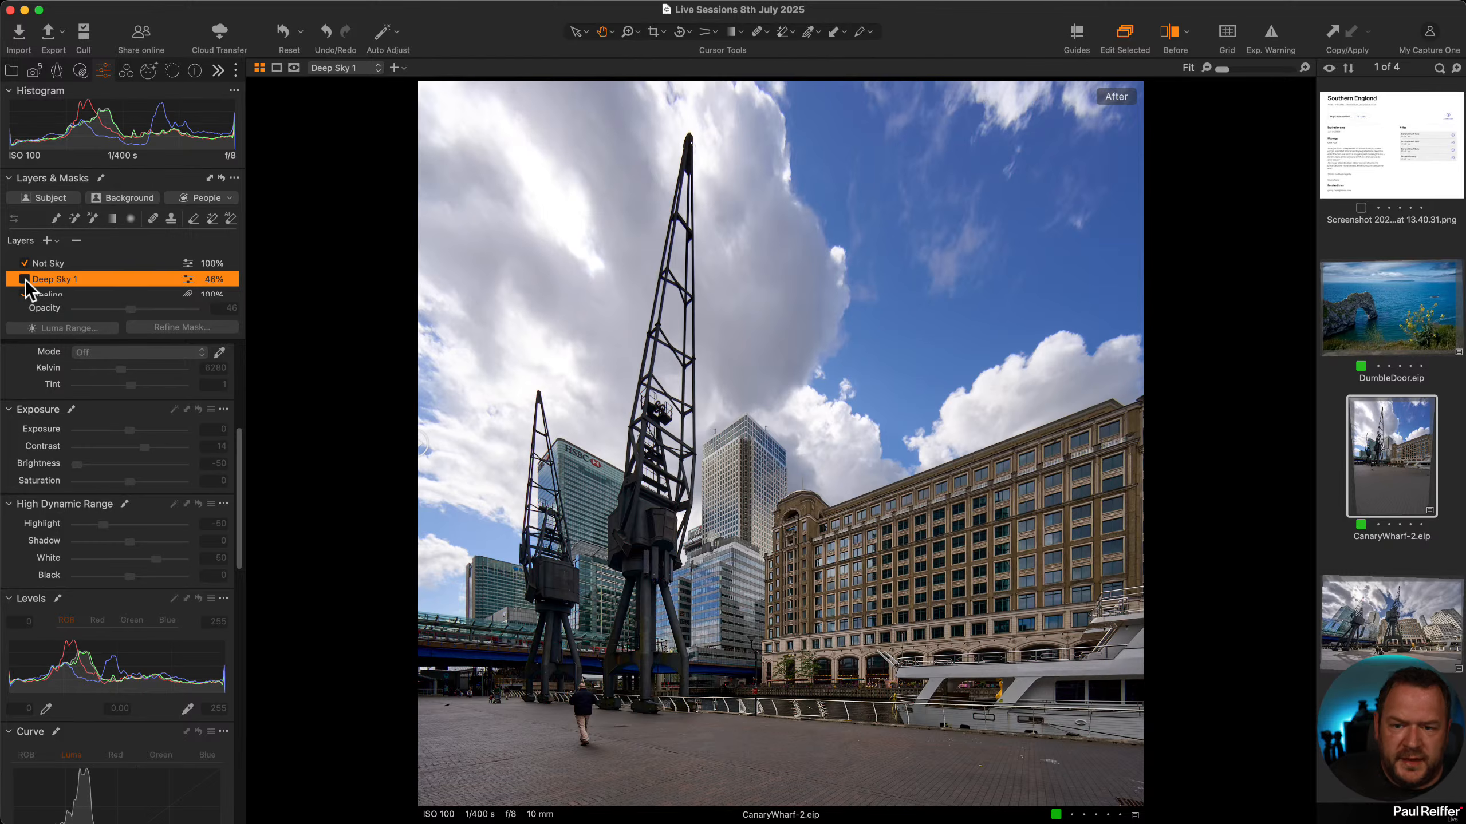
click(24, 279)
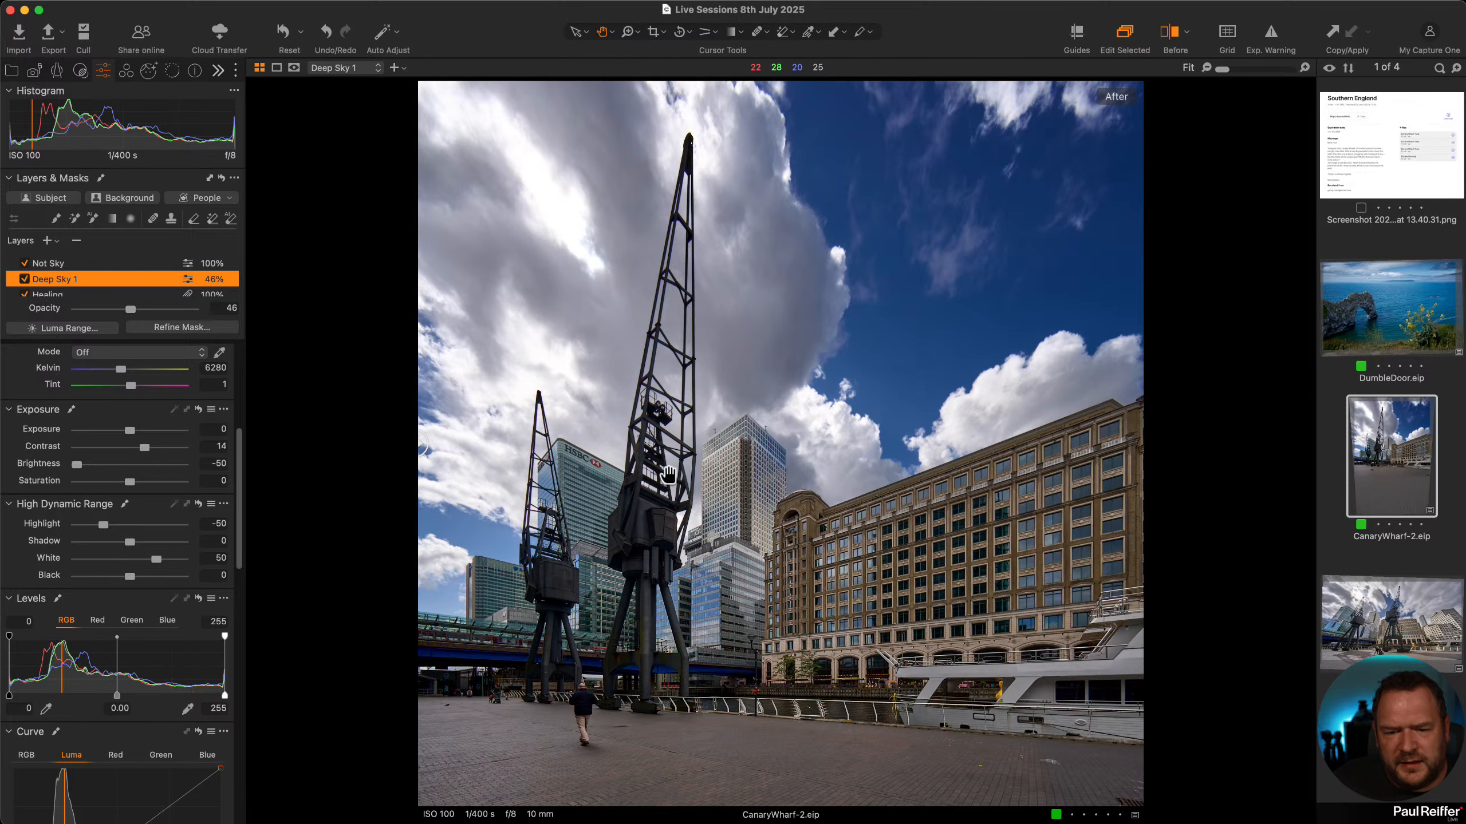
Create a new unedited variant of CanaryWharf-2.
right_click(1412, 465)
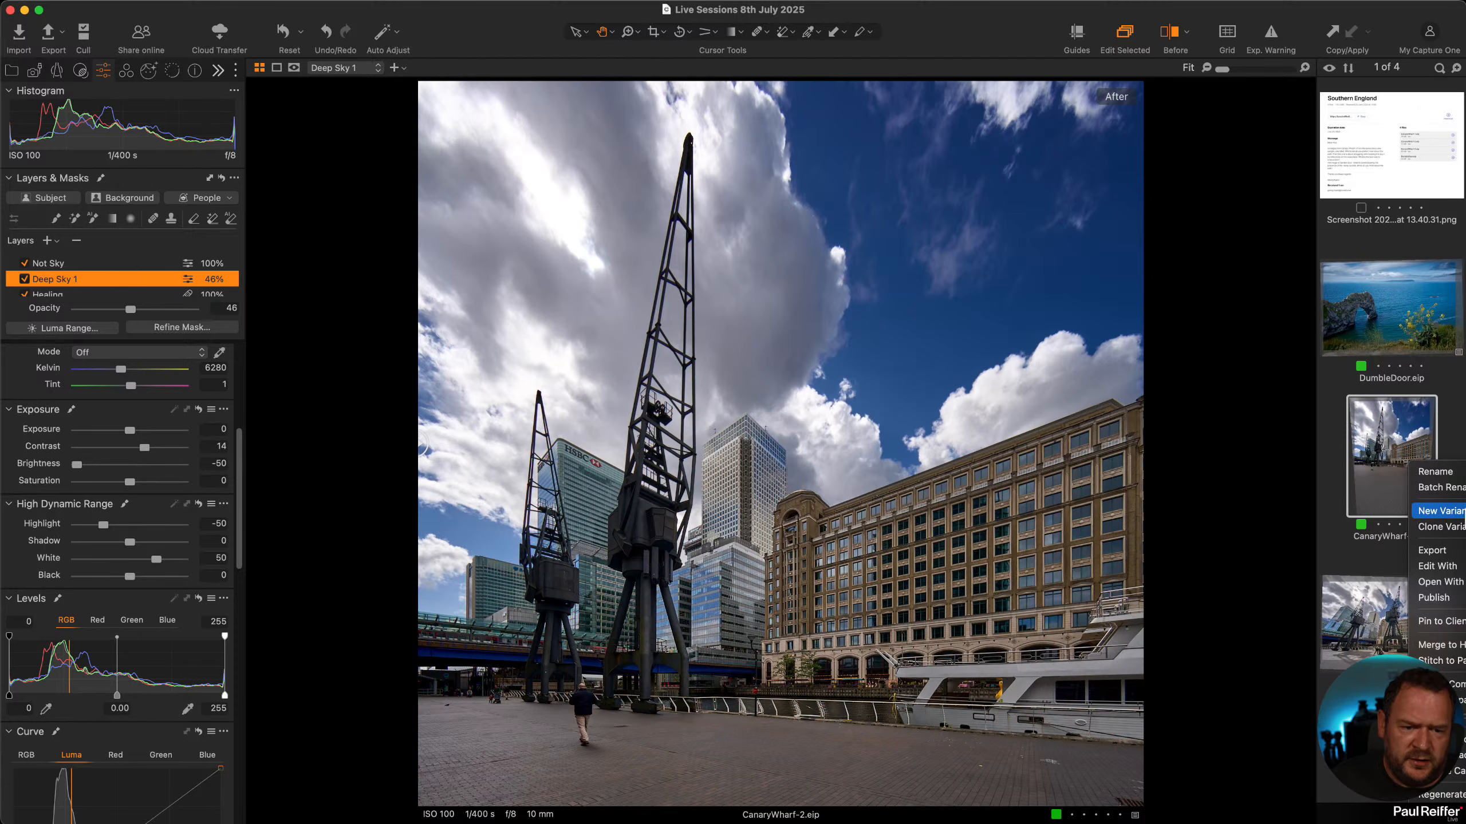
click(1440, 510)
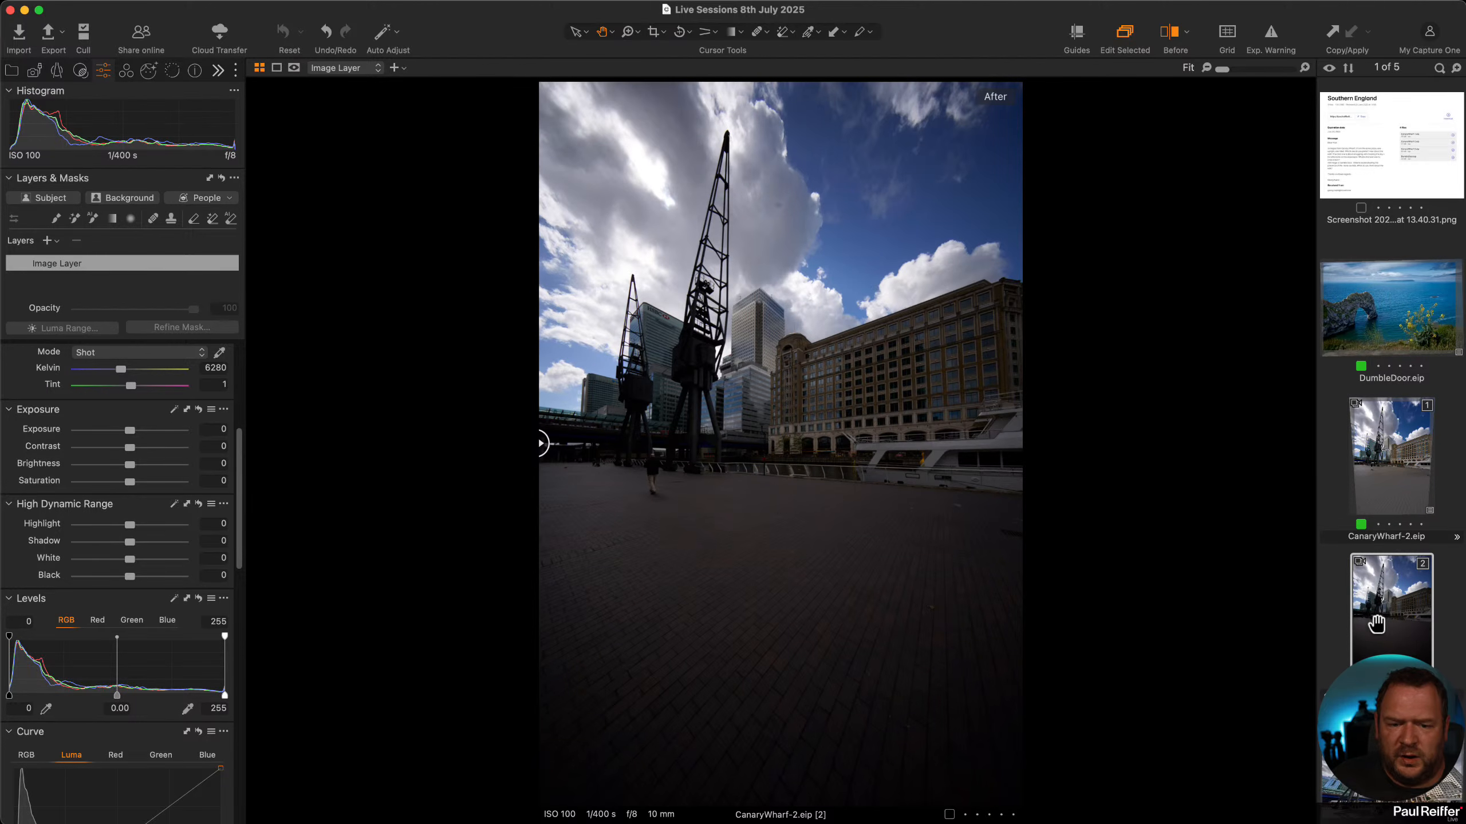
scroll(1376, 623, down, 1)
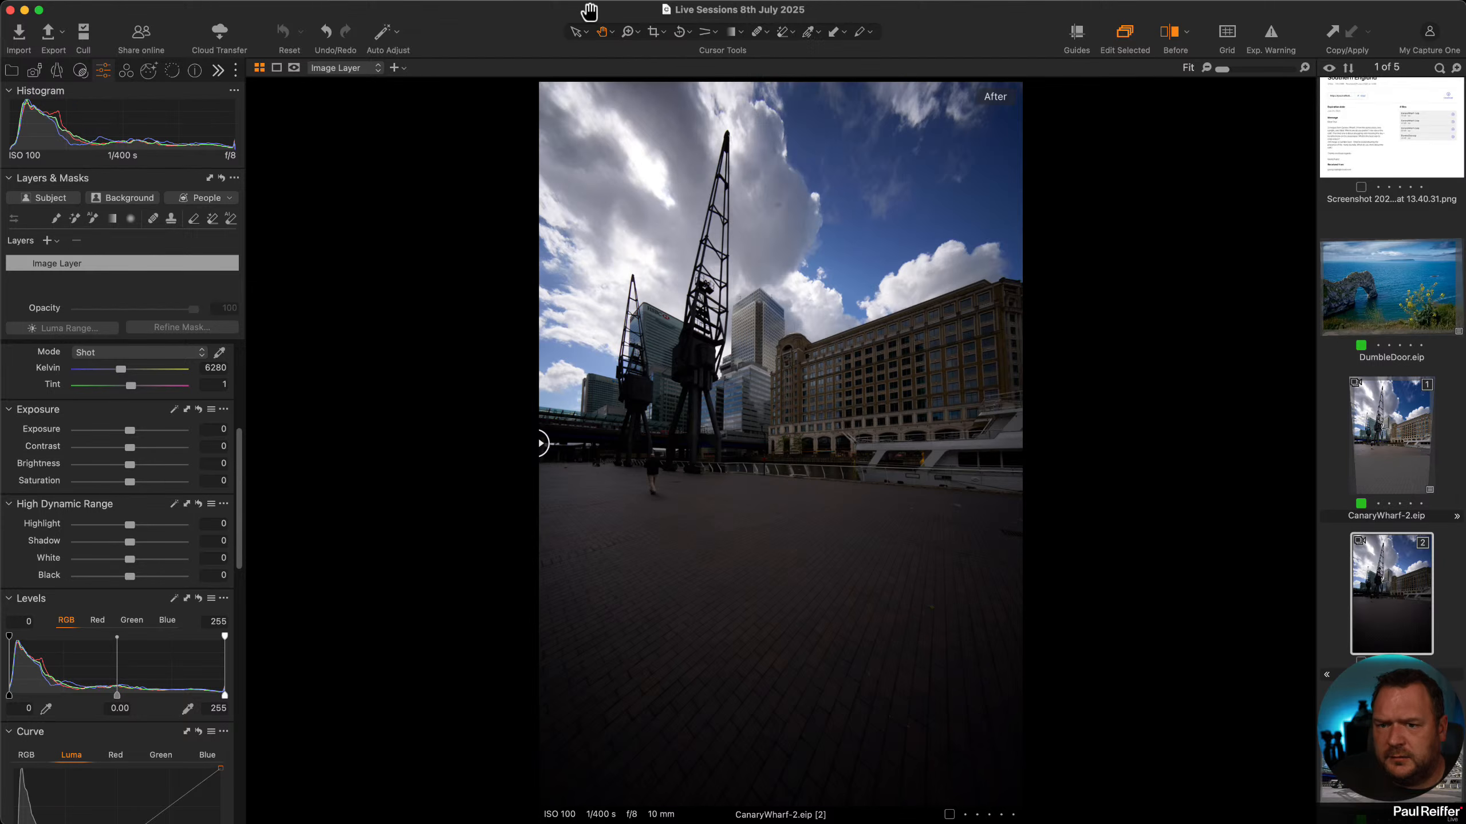
Crop the new variant to a full-width landscape frame of about 15.57 x 11.68 in around the cranes, buildings and nearby paving.
click(652, 35)
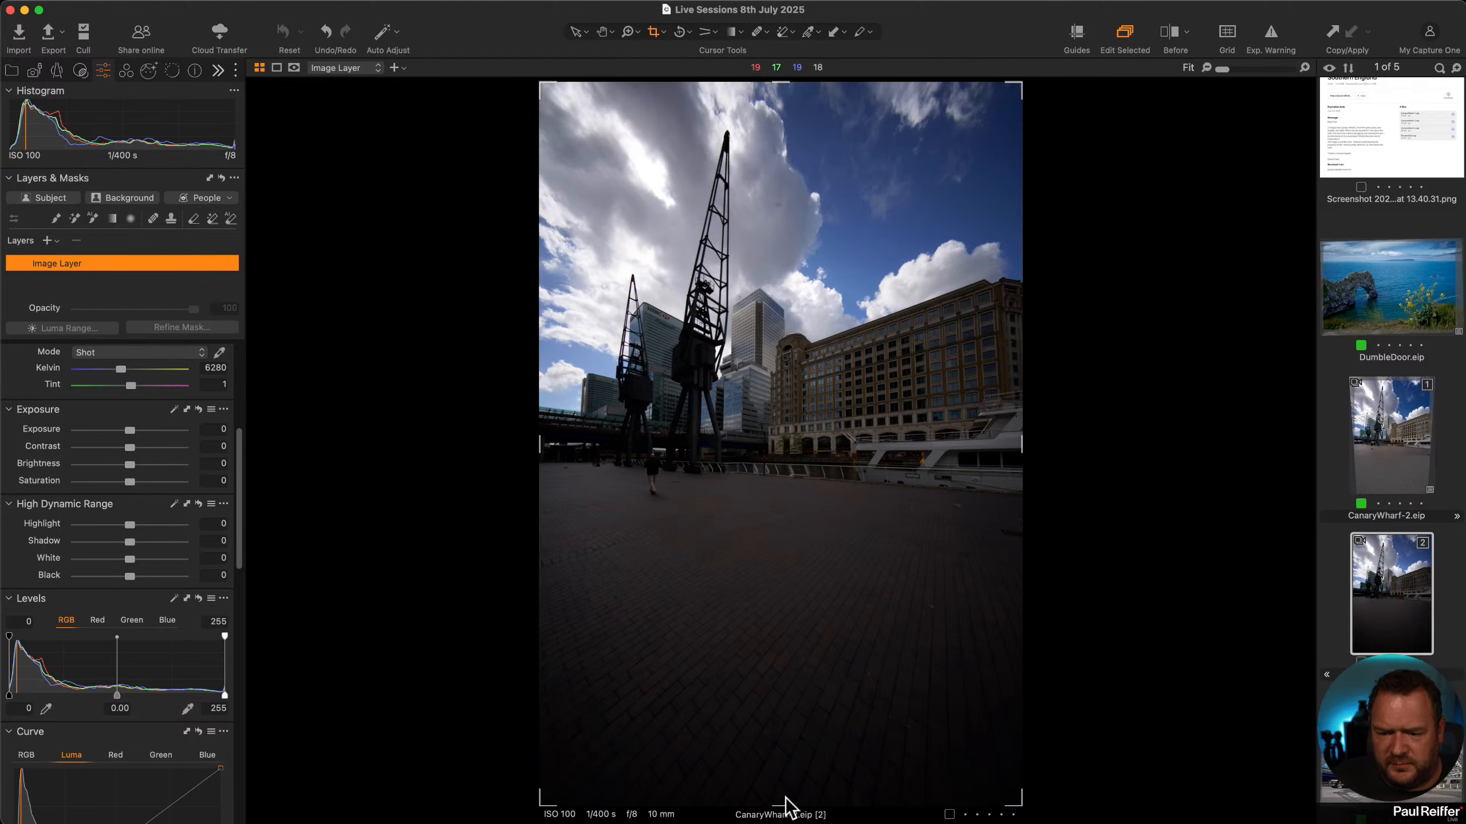
drag(788, 806, 1097, 534)
drag(812, 303, 739, 302)
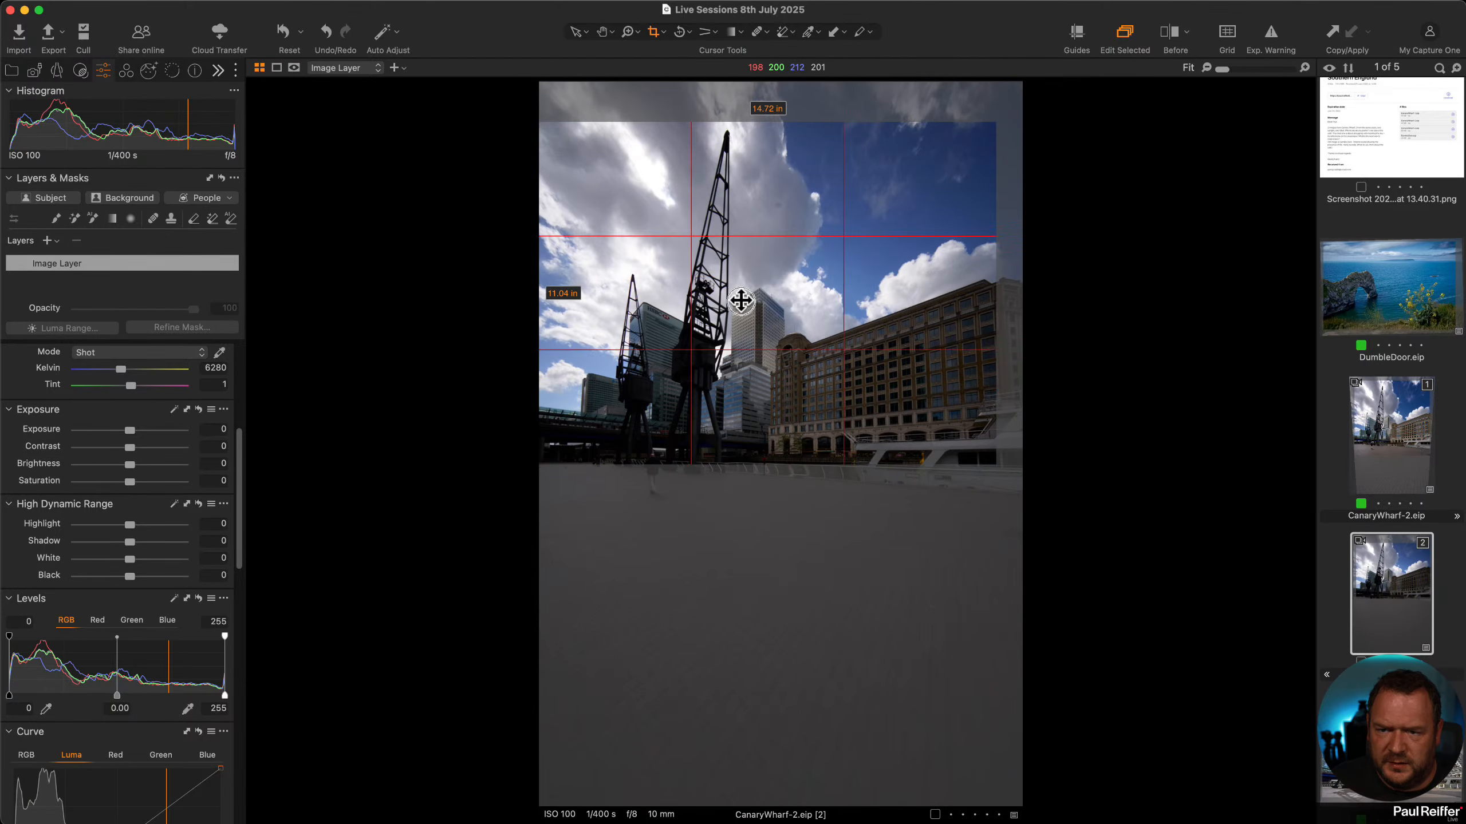
drag(976, 472, 1021, 478)
drag(768, 312, 776, 406)
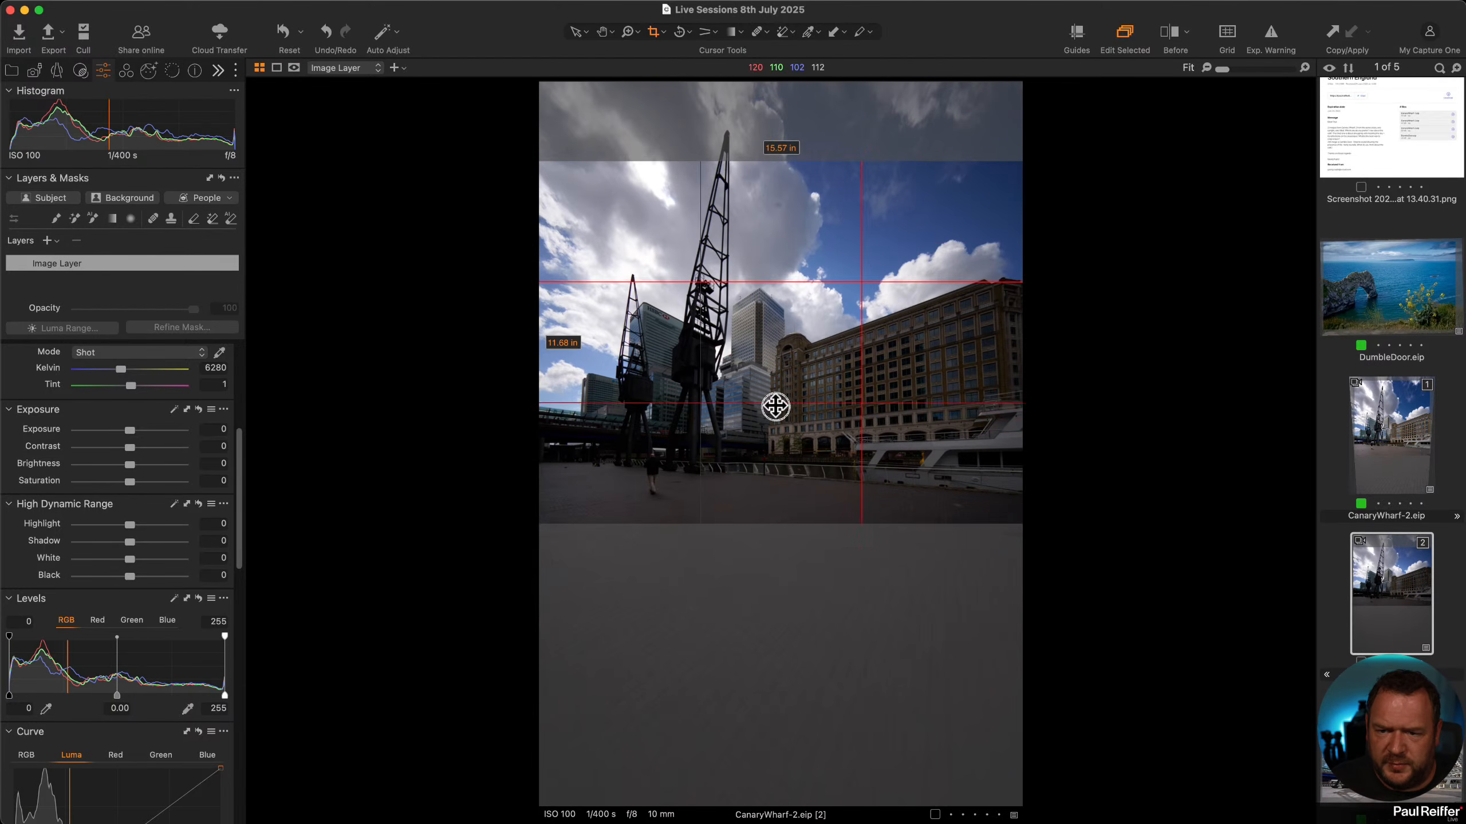
click(574, 31)
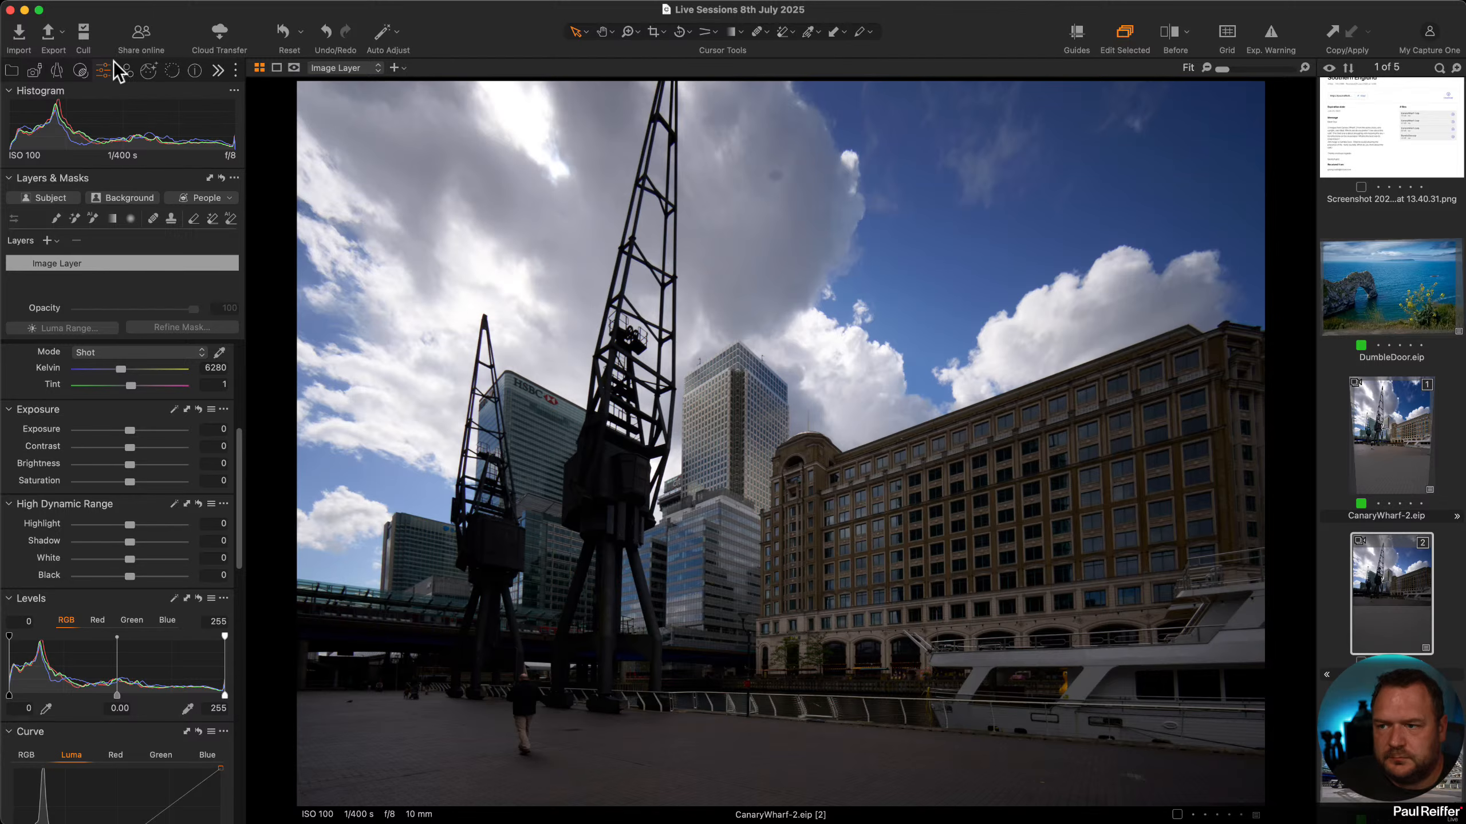
Try the lens distortion correction at 120, change the lens profile to Generic pincushion distortion, and bring the distortion back to 0.
click(57, 69)
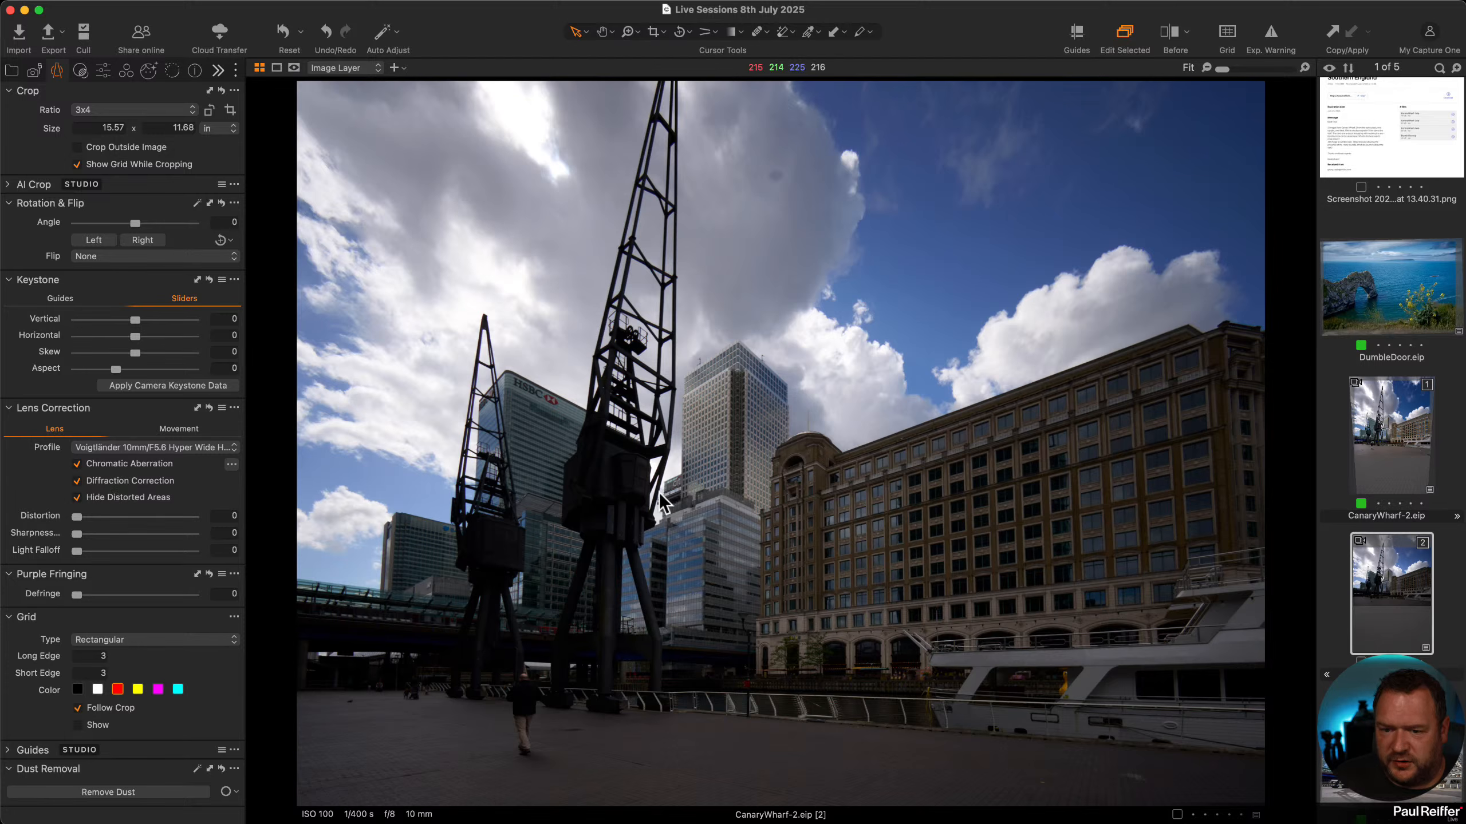
drag(77, 516, 323, 523)
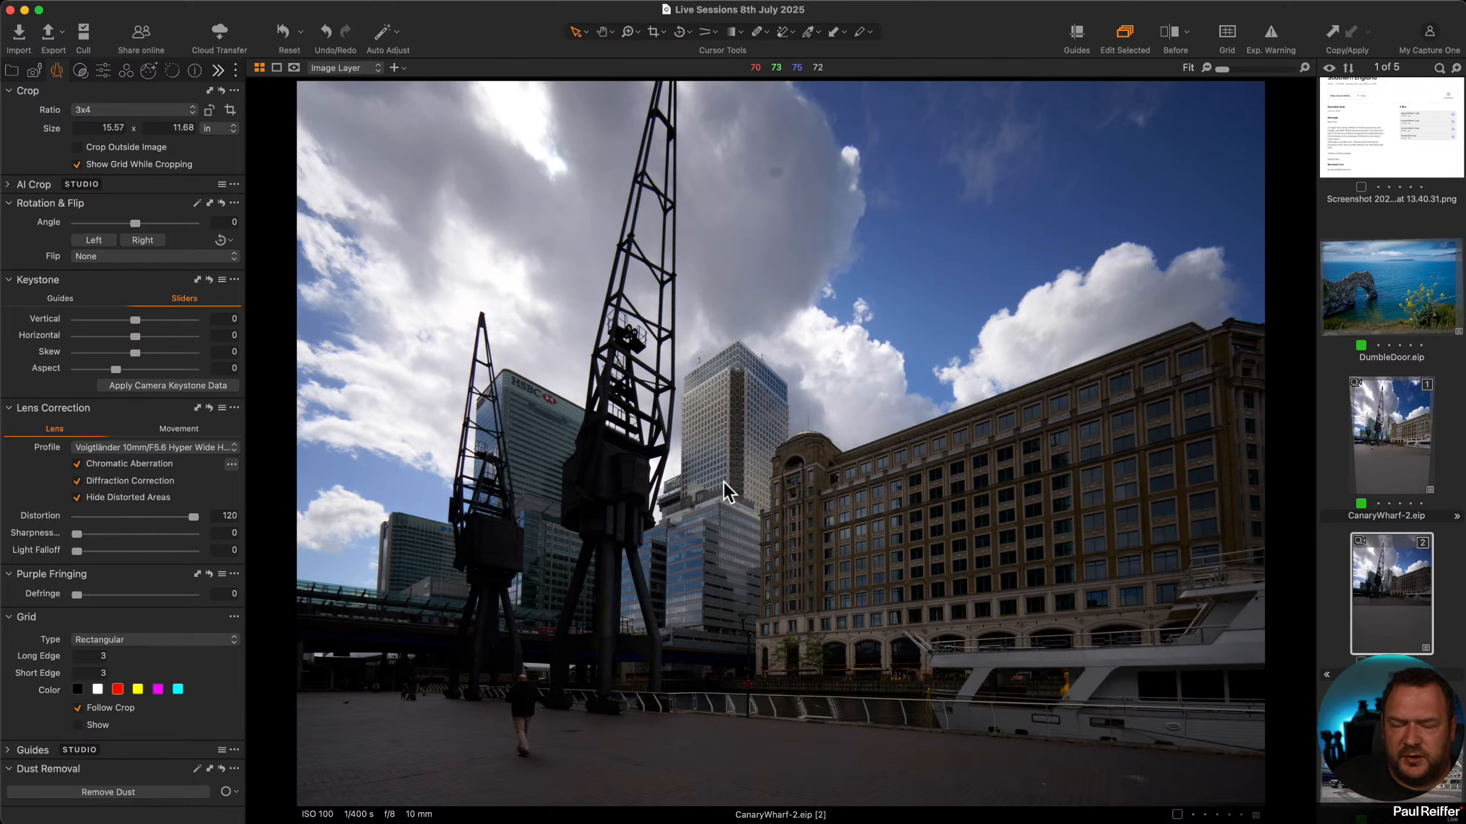
click(183, 448)
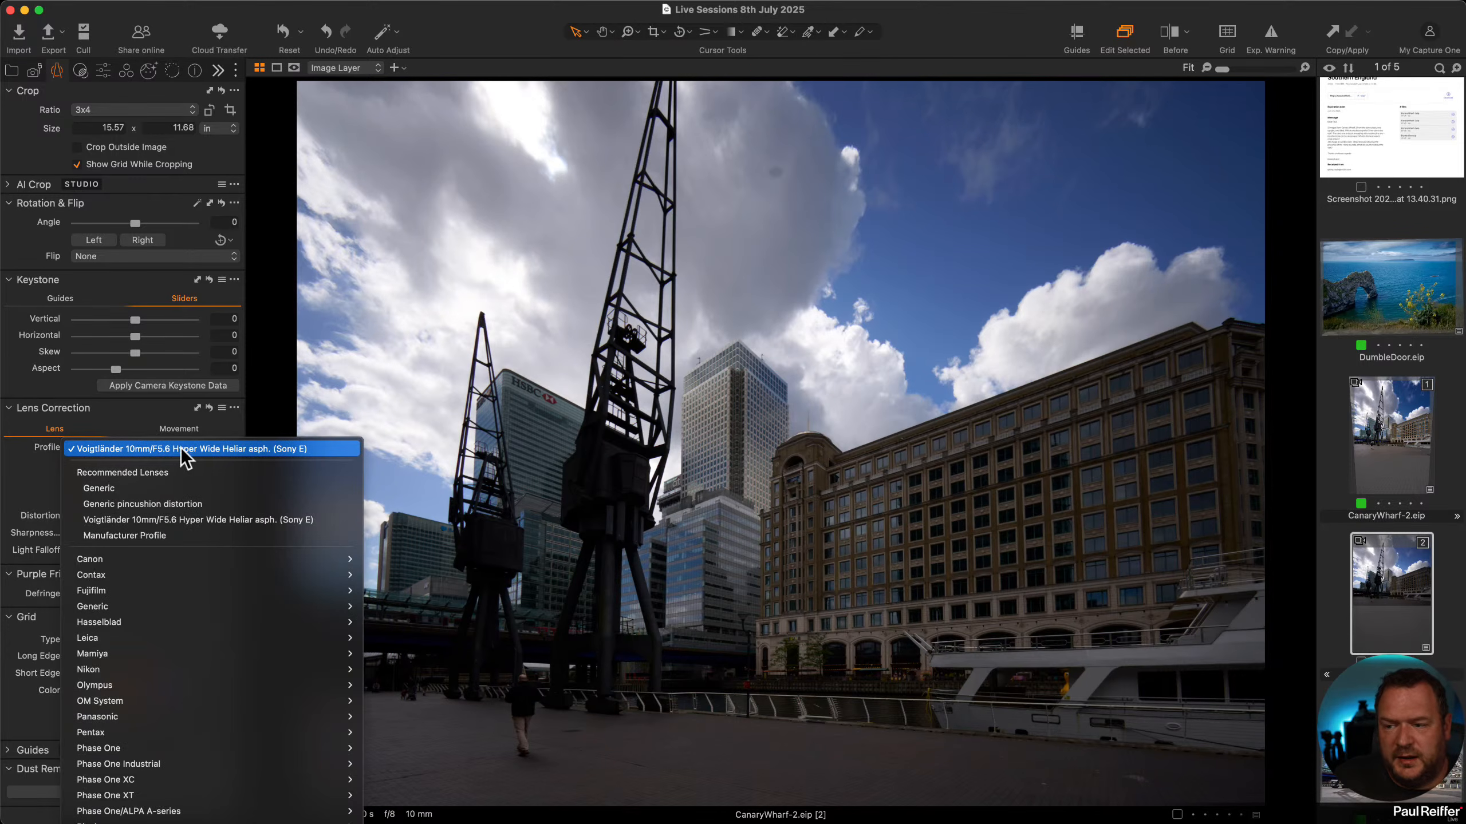
click(199, 505)
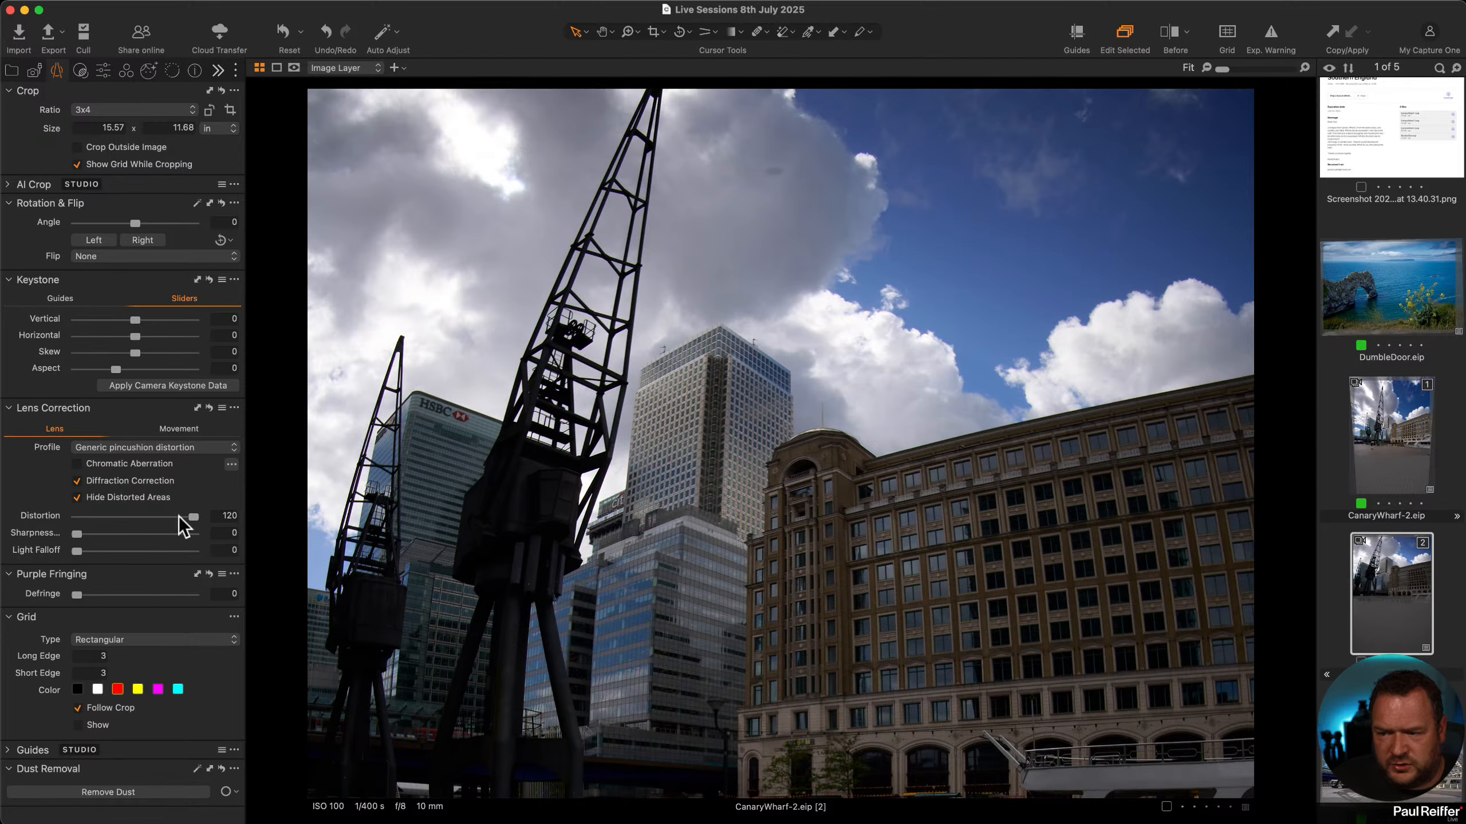
drag(193, 517, 54, 519)
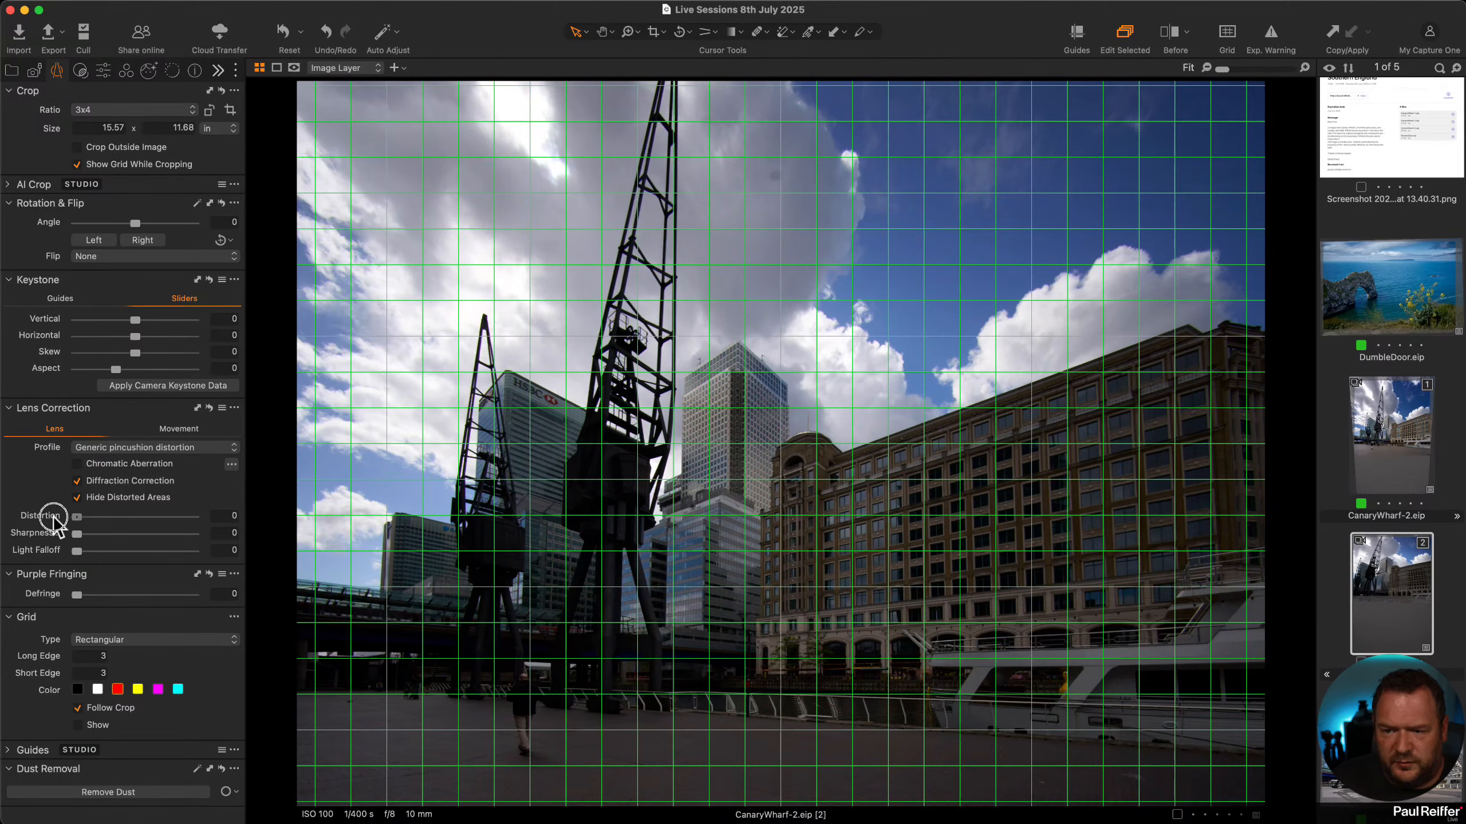
Keep the Generic pincushion distortion profile and set the lens Distortion to 25.
click(138, 447)
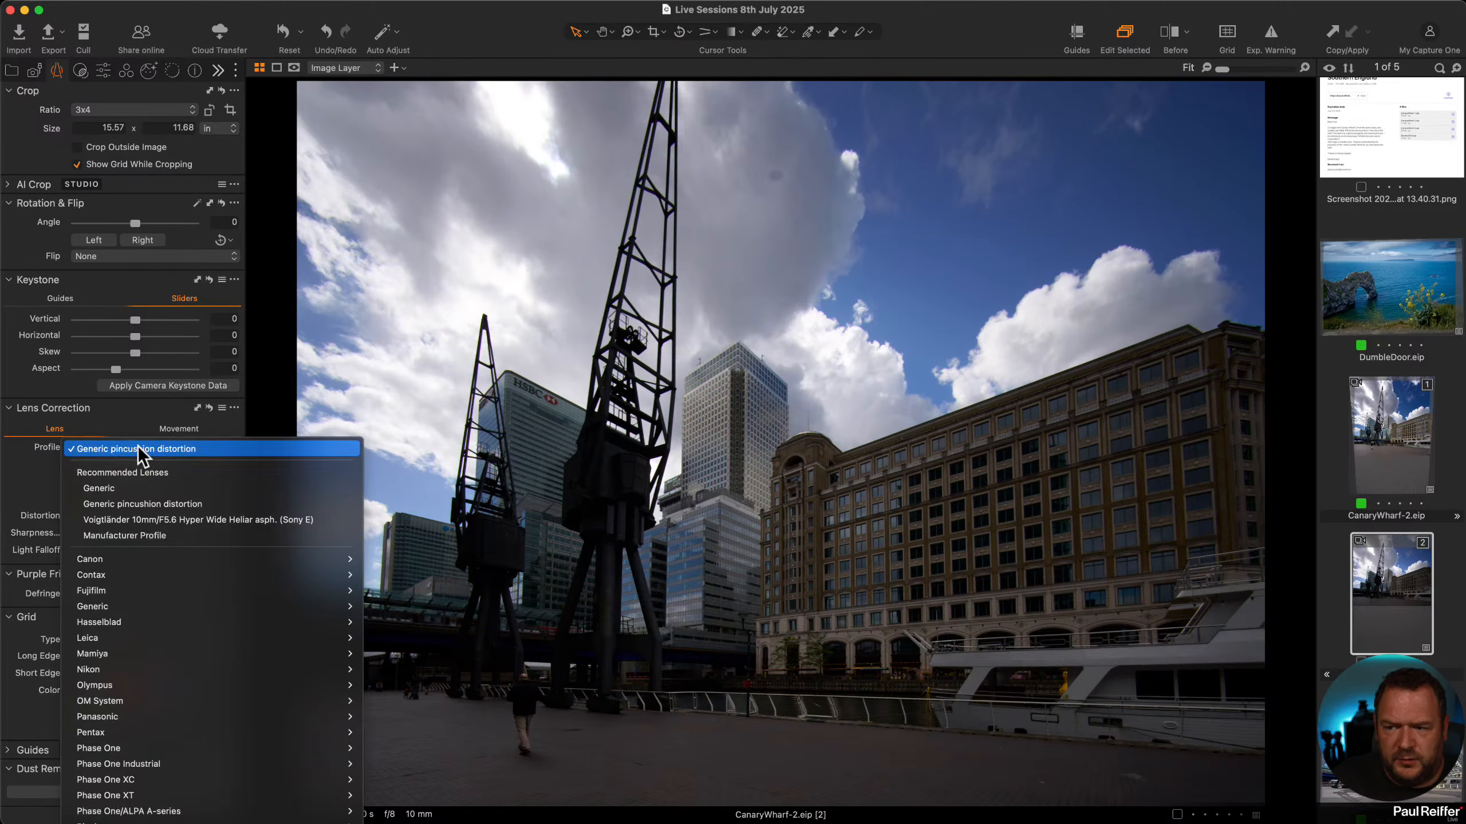
click(140, 503)
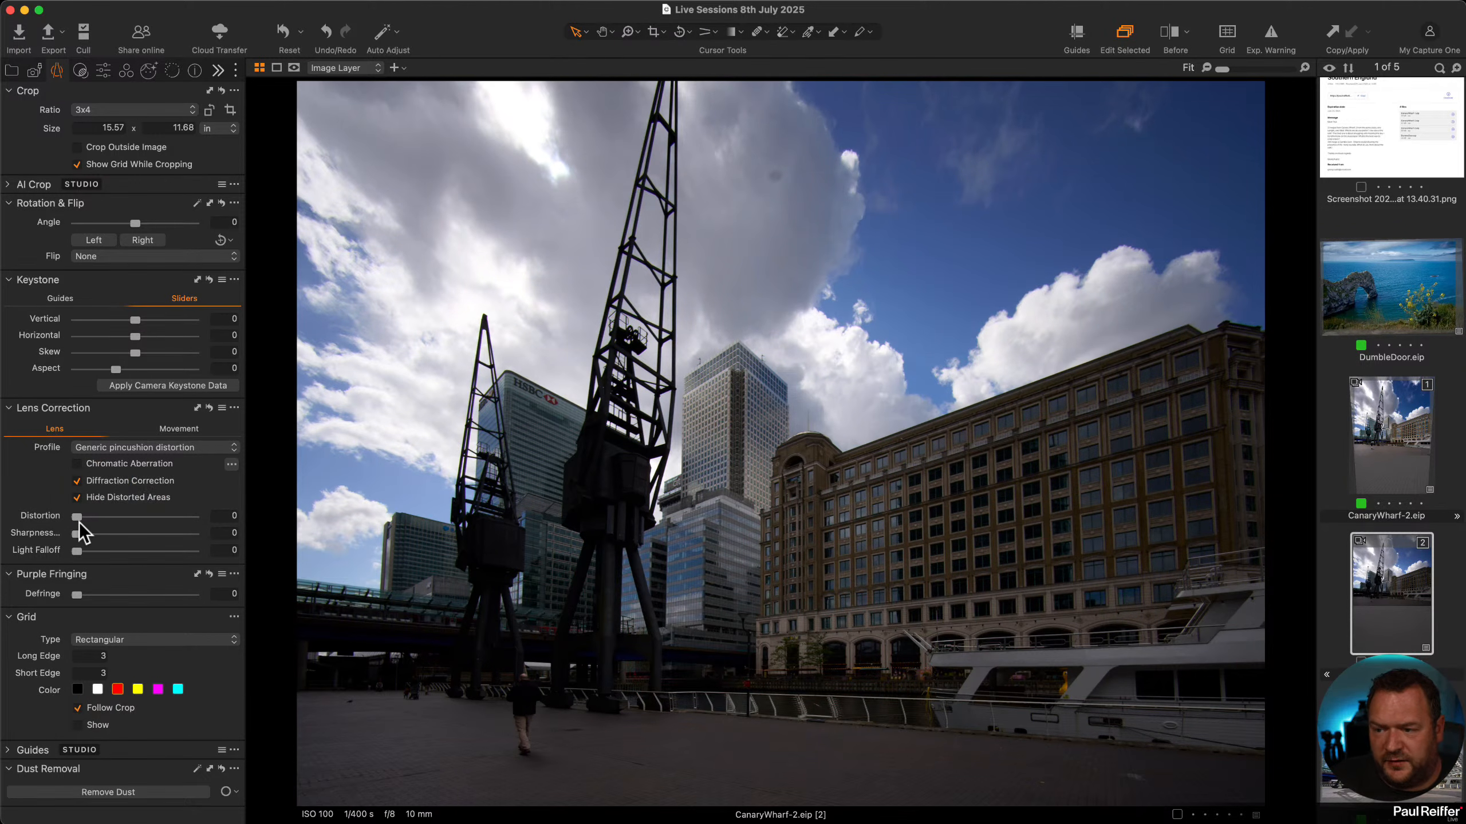
drag(79, 520, 92, 518)
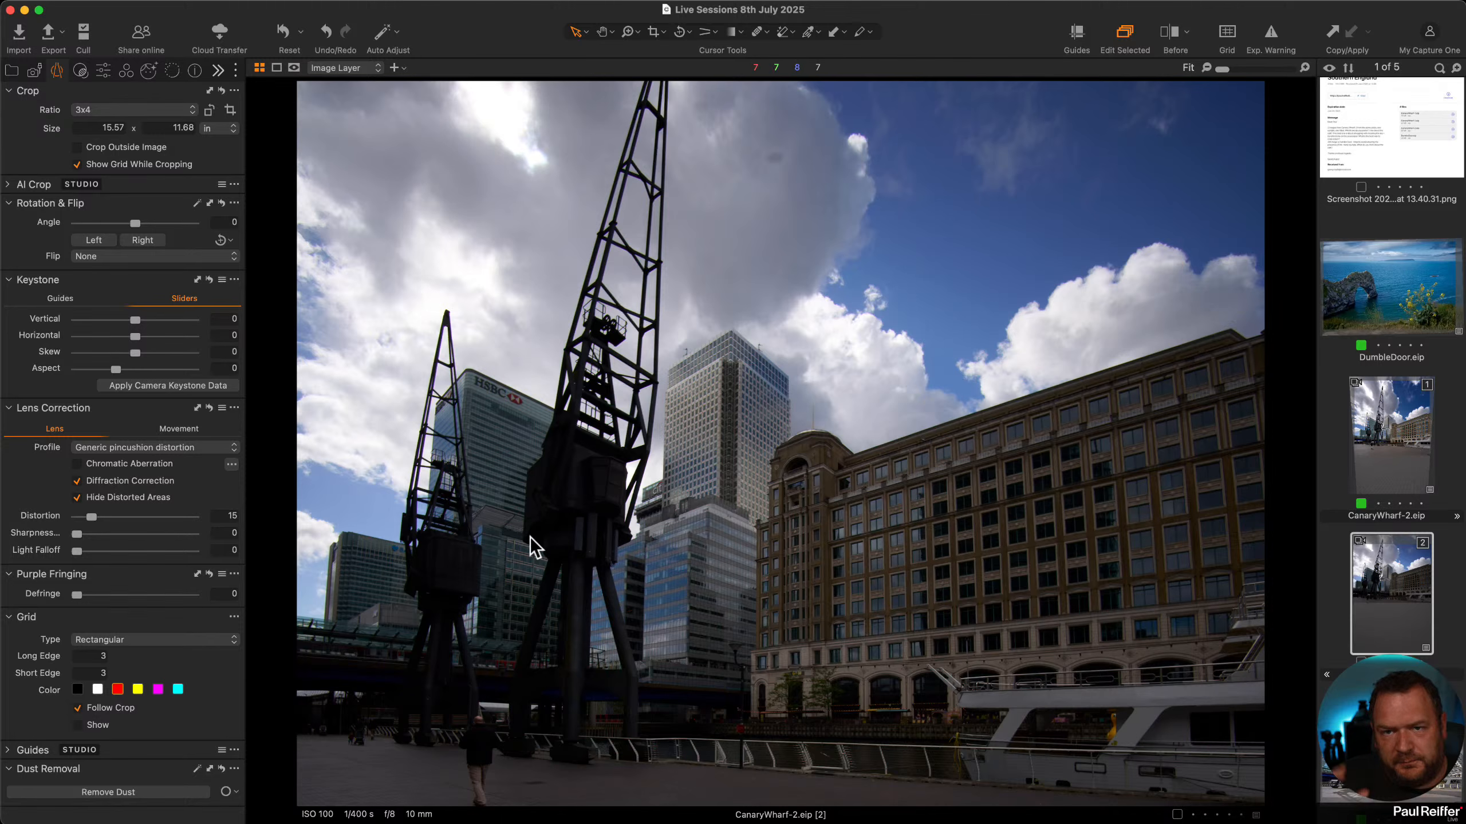
drag(92, 517, 103, 519)
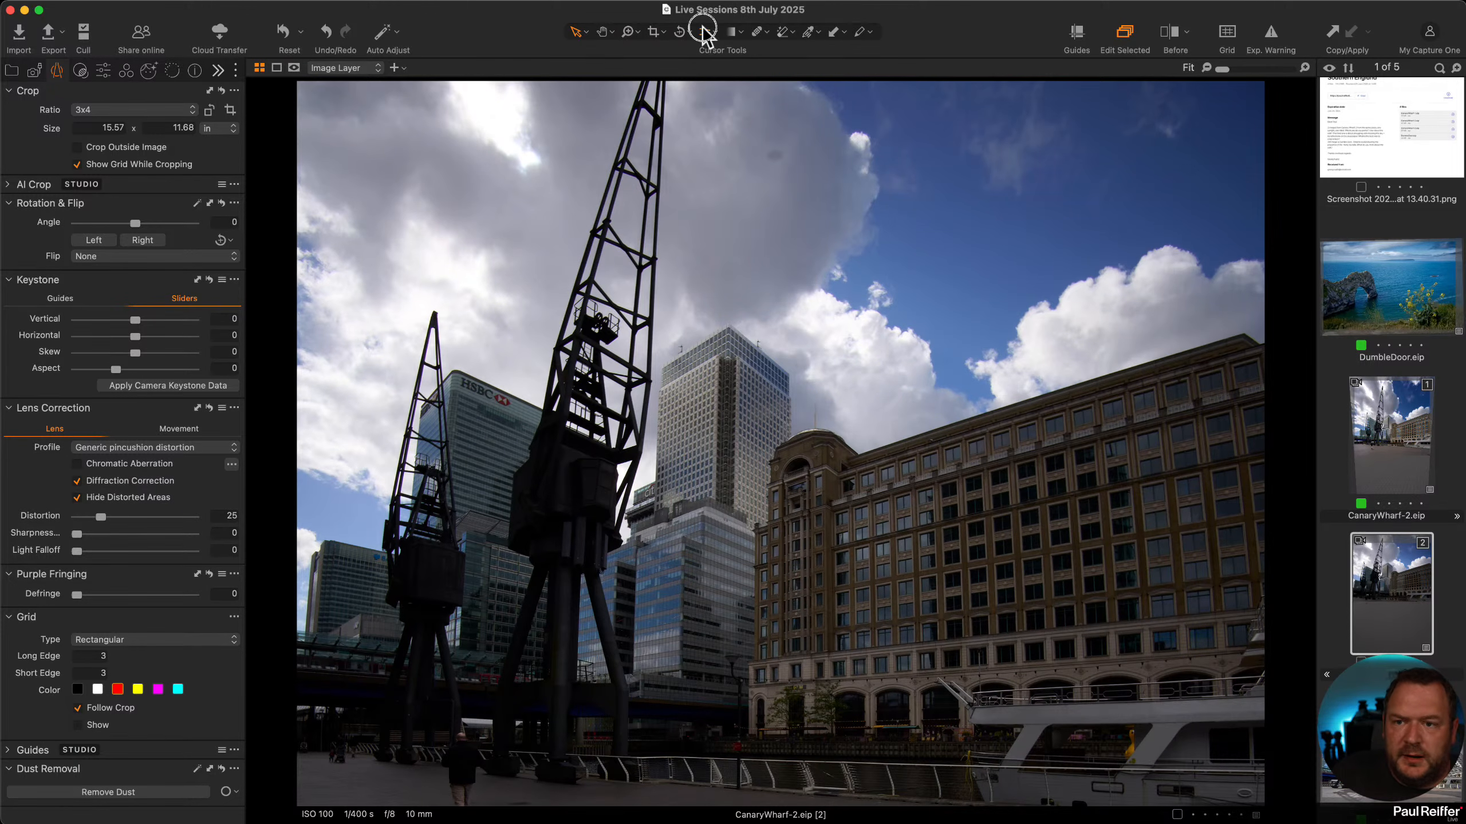
Apply the automatic vertical keystone correction to the new CanaryWharf-2 variant.
drag(703, 27, 278, 1)
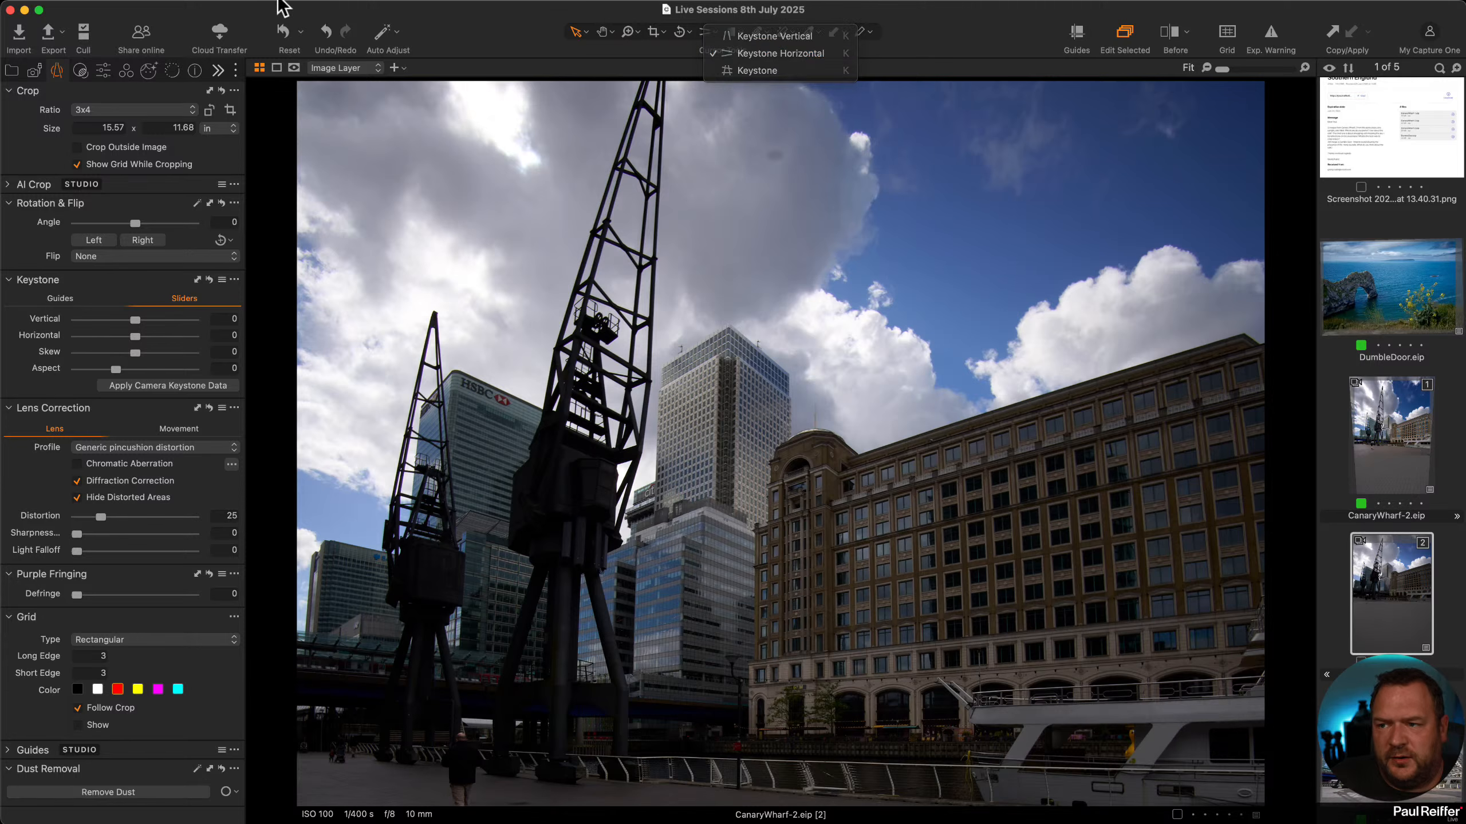
click(63, 298)
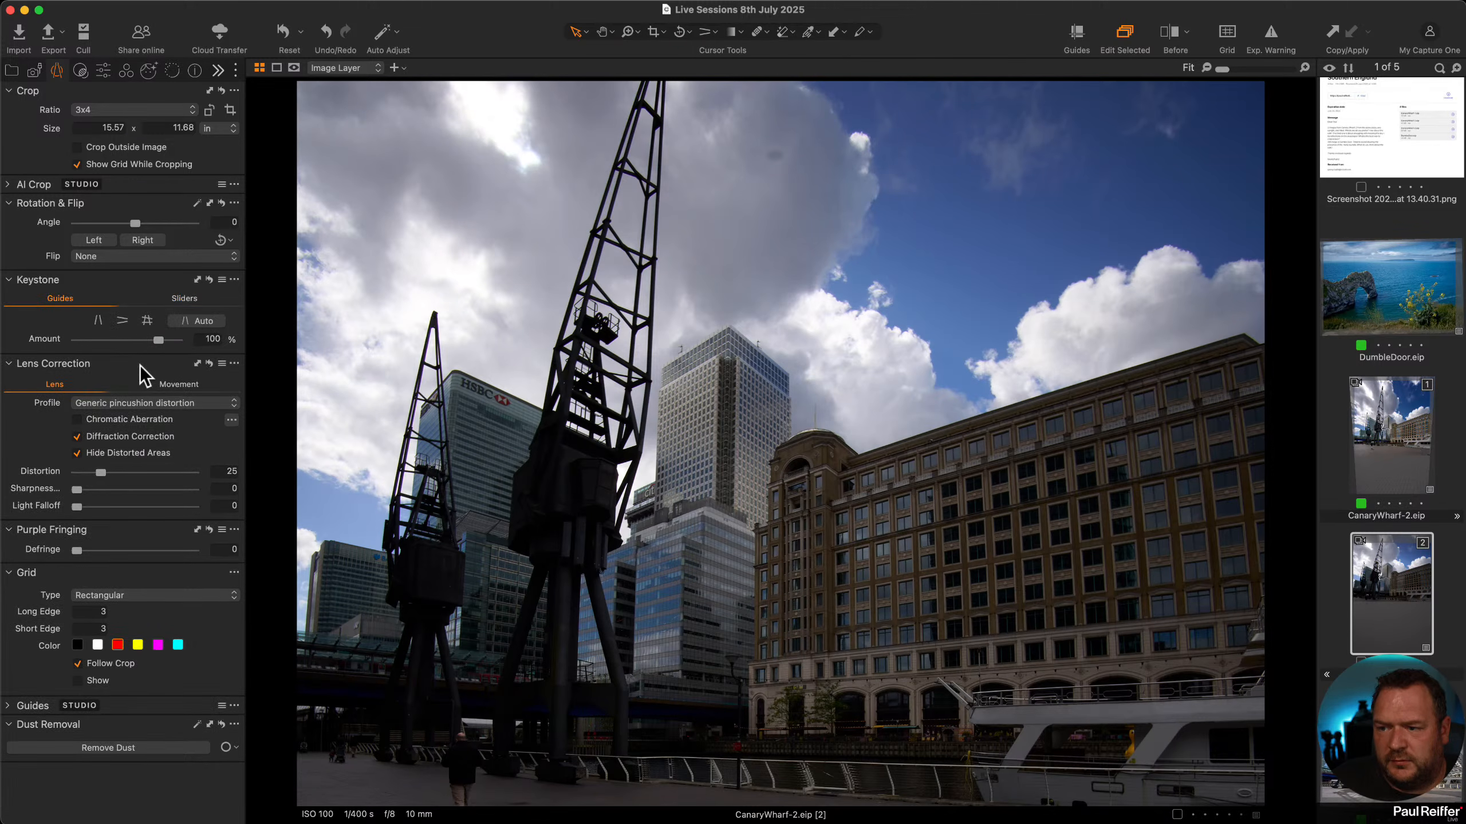
click(196, 321)
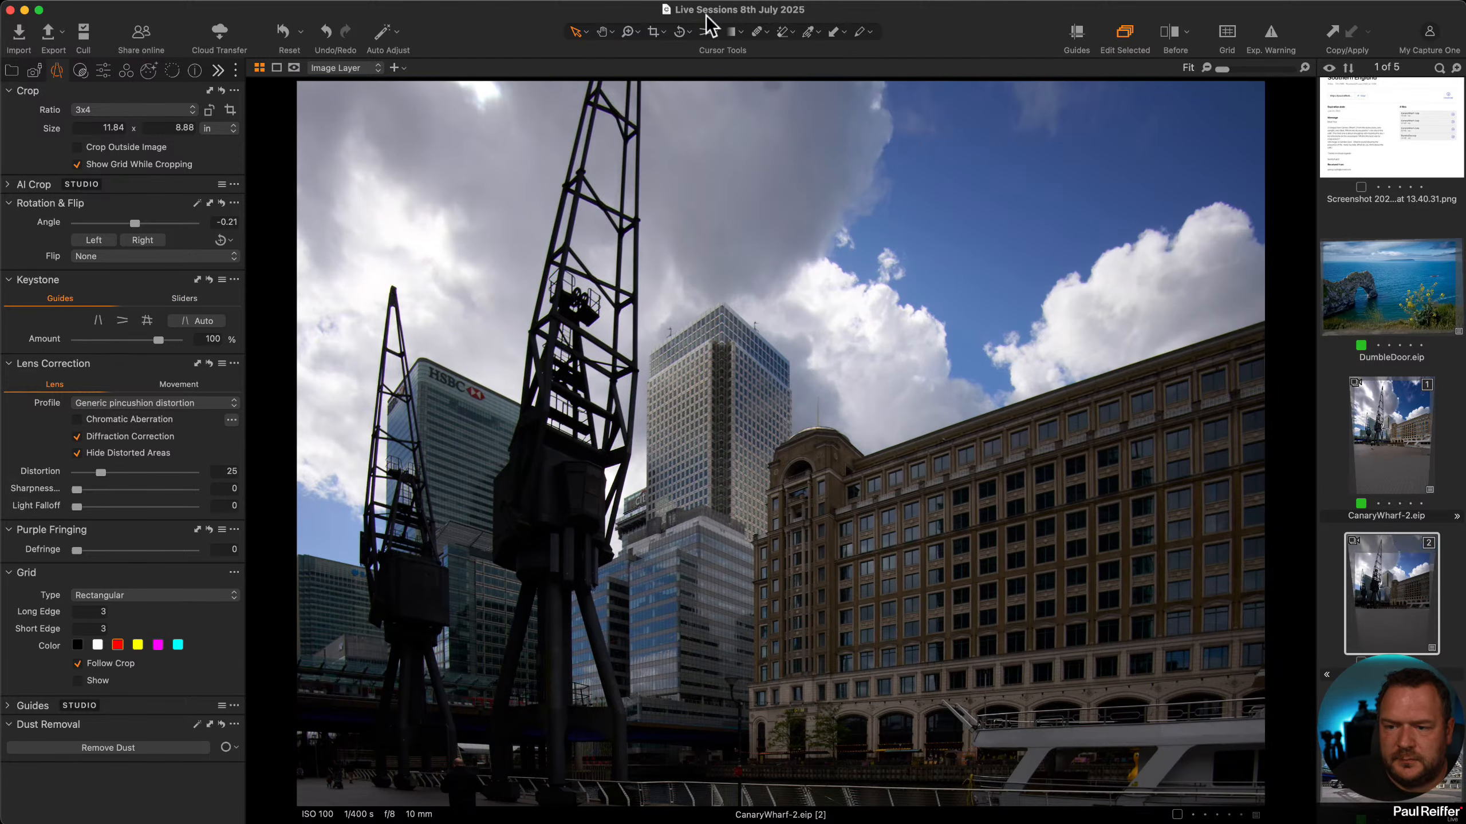
Recrop the new CanaryWharf-2 variant to a 3x4 portrait frame of about 10.60 x 14.13 in, including the crane tops and paving.
click(655, 33)
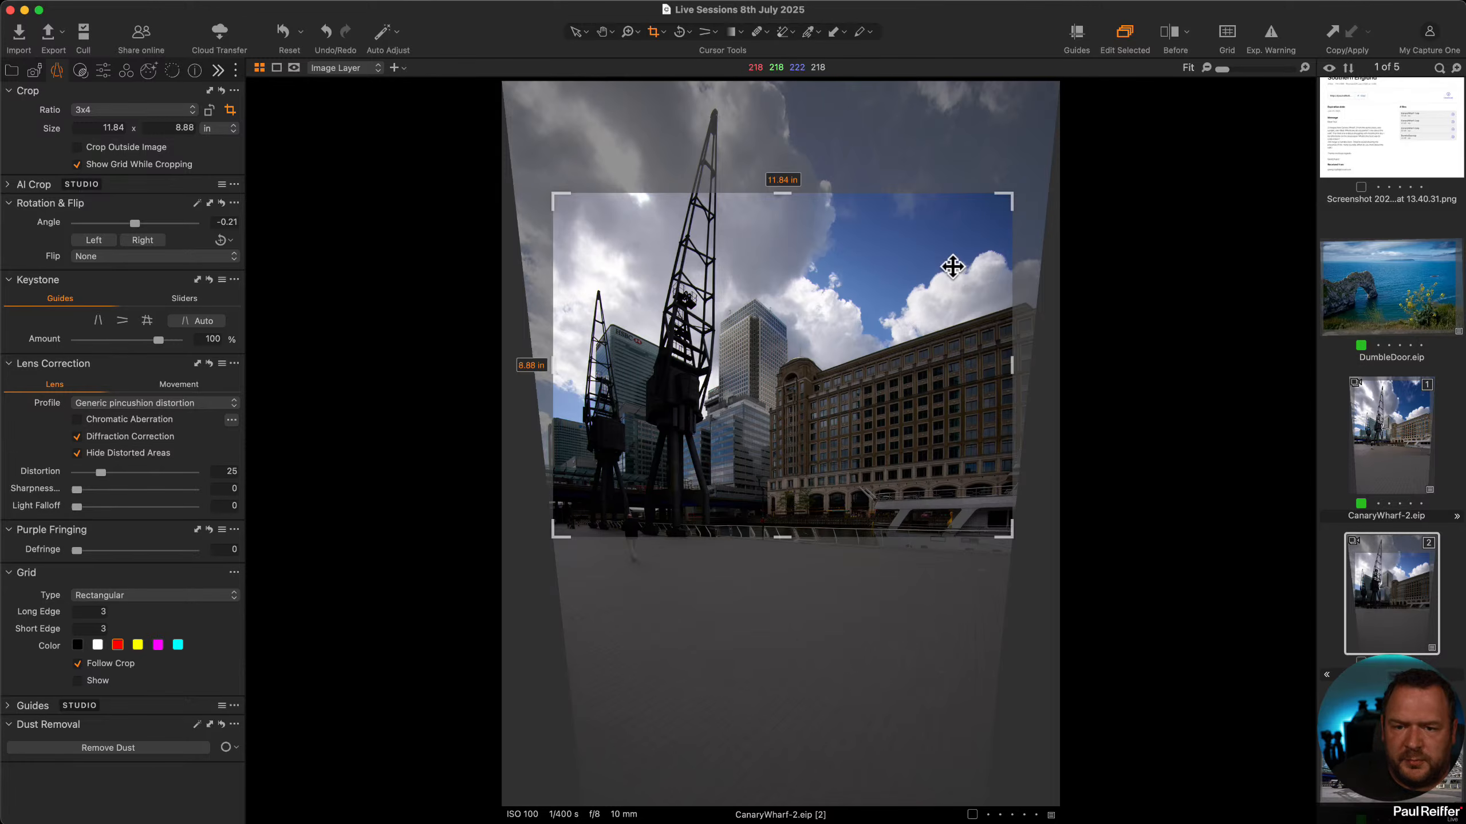
drag(1011, 197, 851, 119)
mouse_move(706, 297)
mouse_down()
mouse_move(729, 340)
mouse_move(713, 317)
mouse_up()
drag(870, 563, 942, 573)
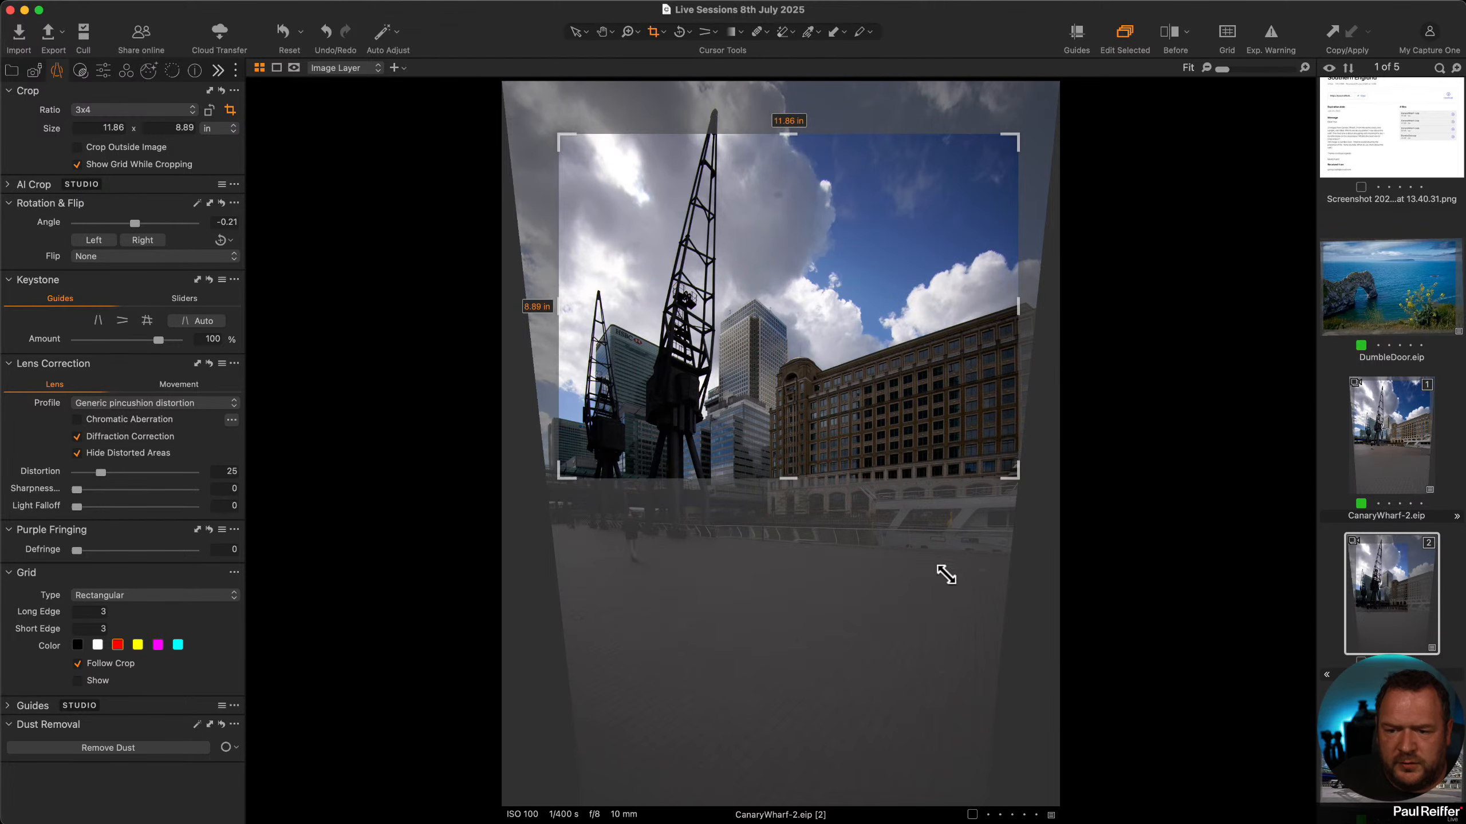
drag(1013, 470, 952, 553)
drag(855, 548, 819, 550)
drag(900, 177, 979, 82)
click(575, 31)
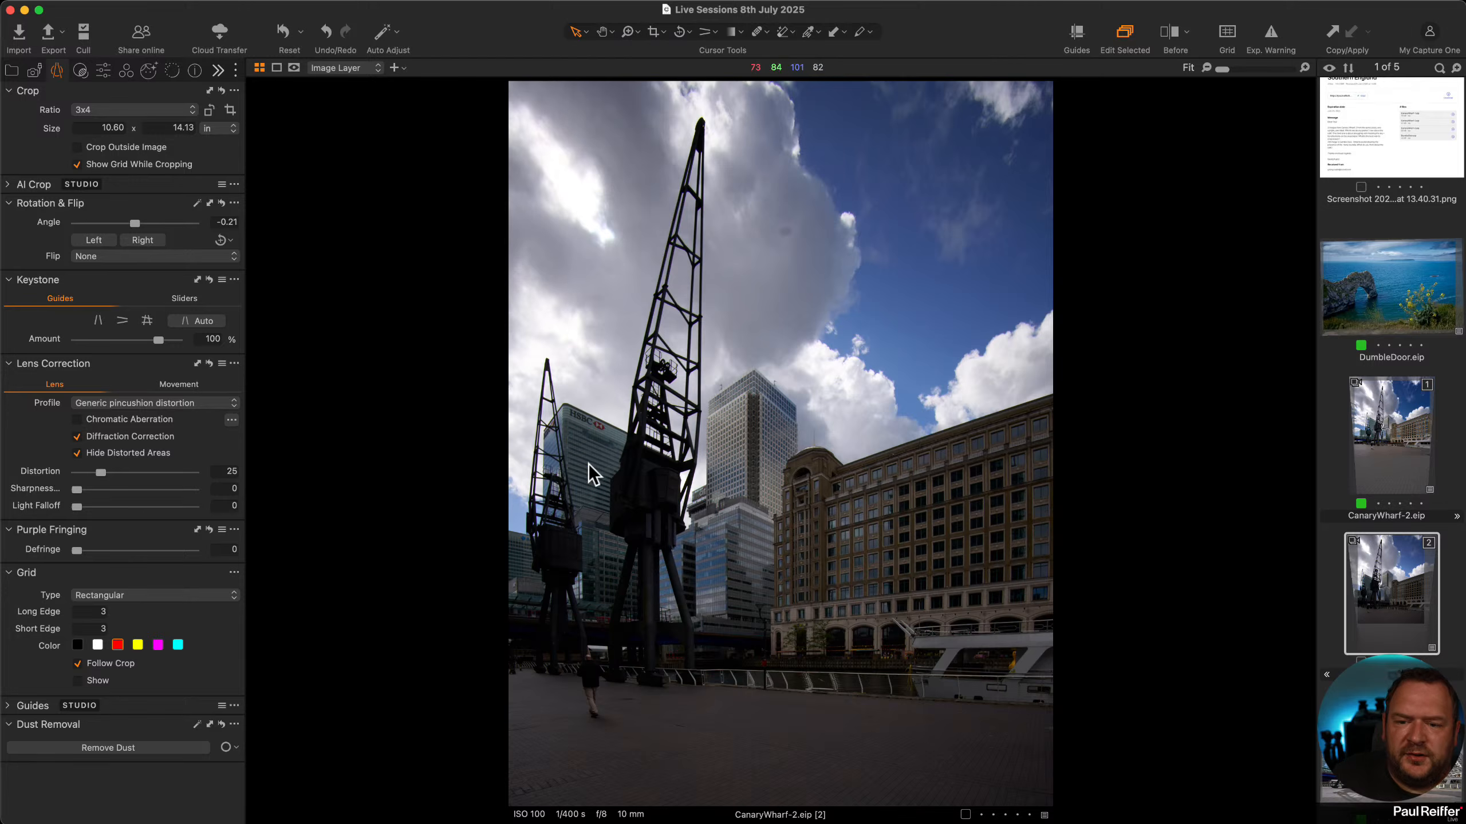
Compare the new CanaryWharf-2 variant side by side with the original variant, and view the original alone.
super+click(1379, 464)
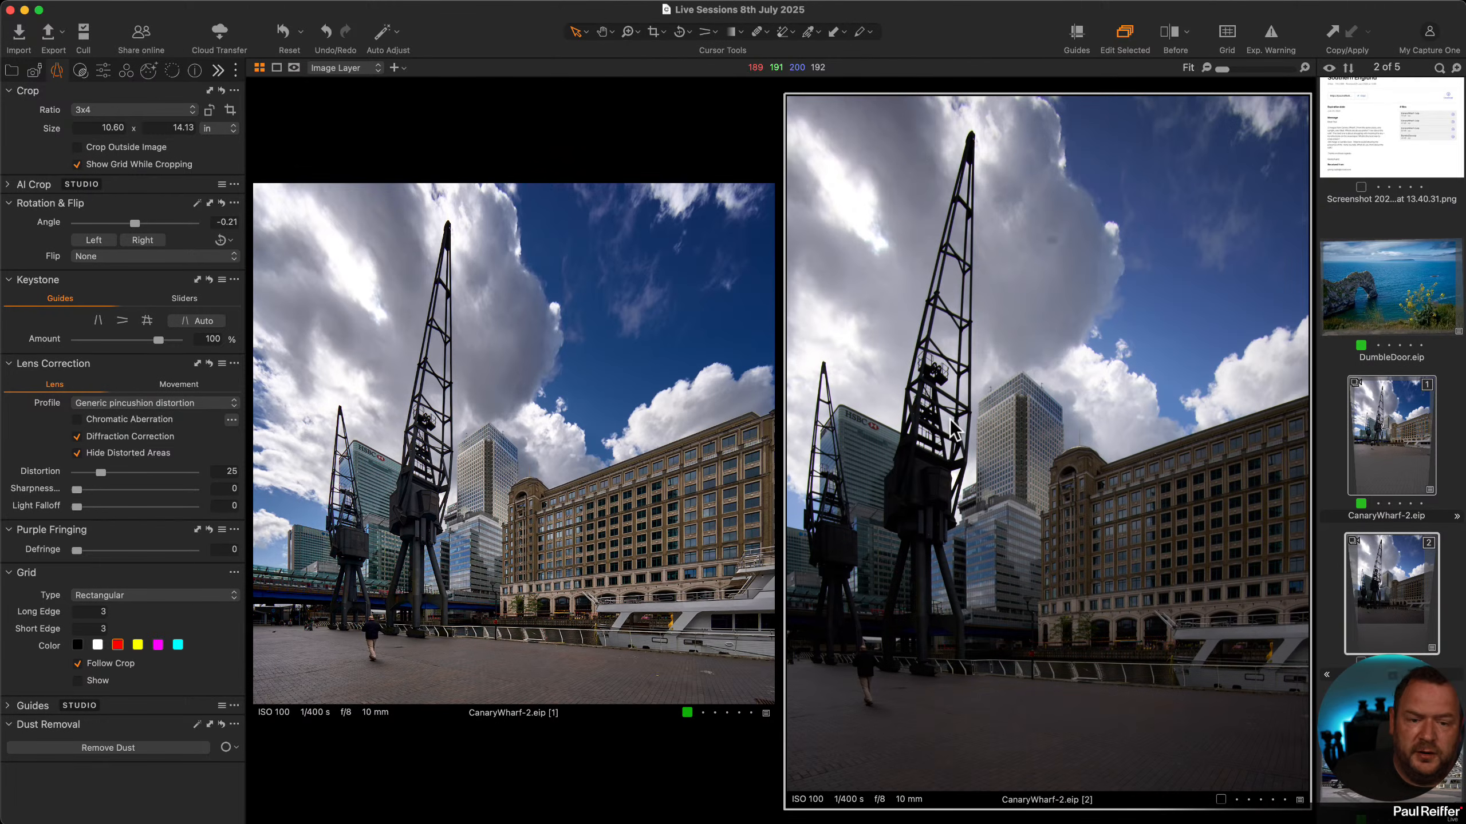
click(1393, 442)
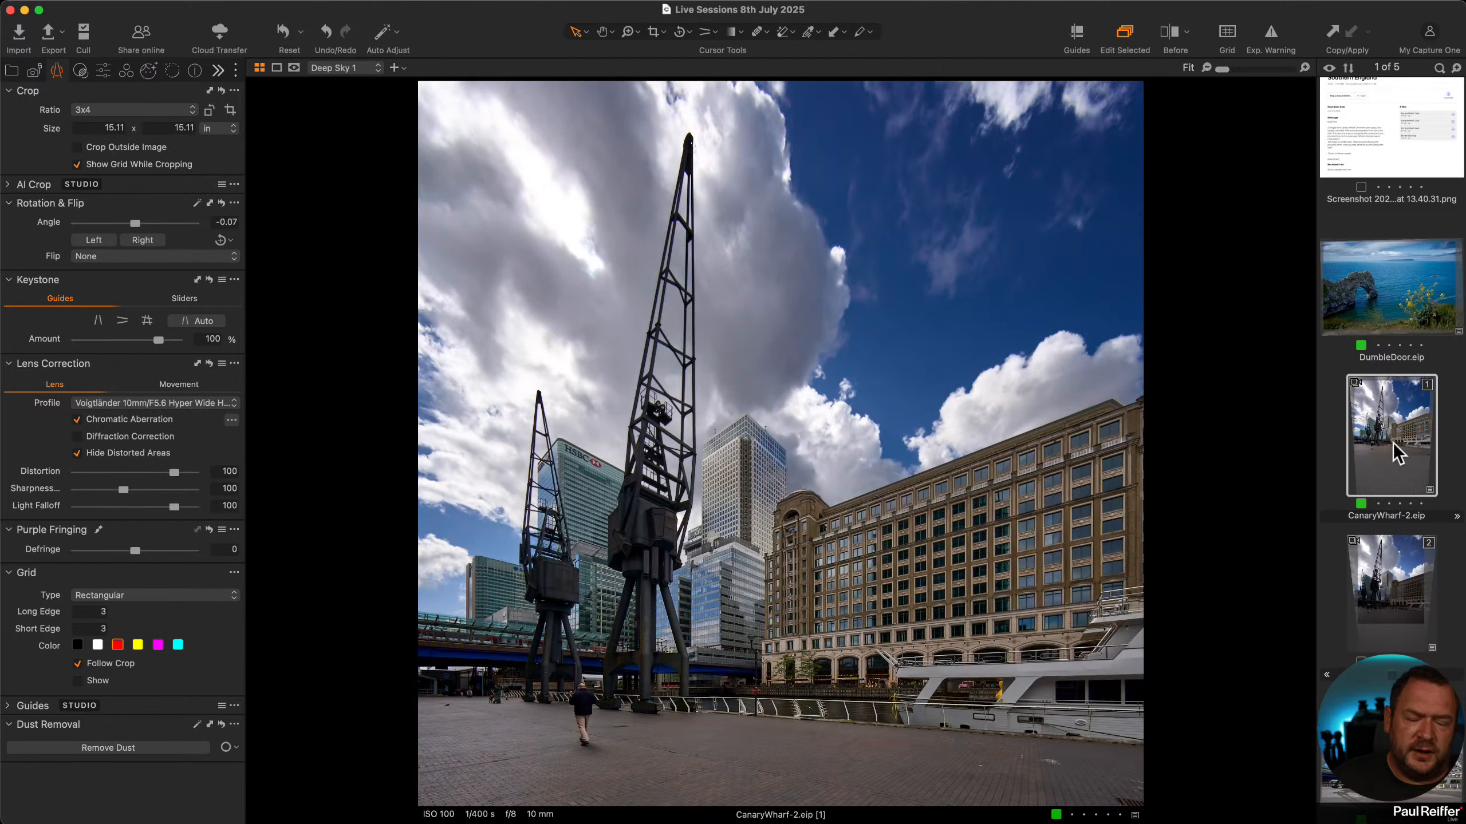
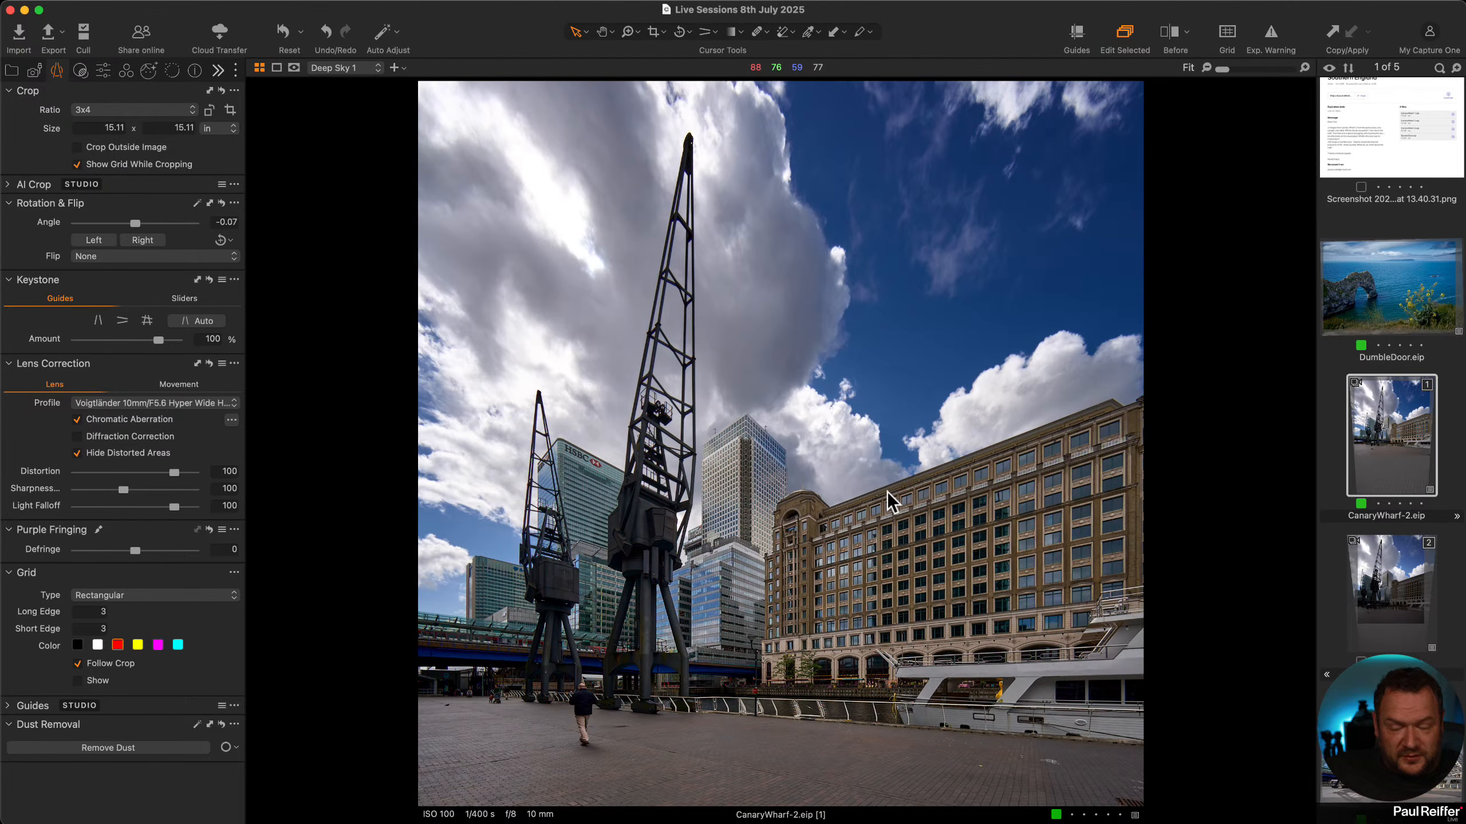
Set the Keystone Aspect of the second CanaryWharf-2 variant to 10.7.
click(180, 298)
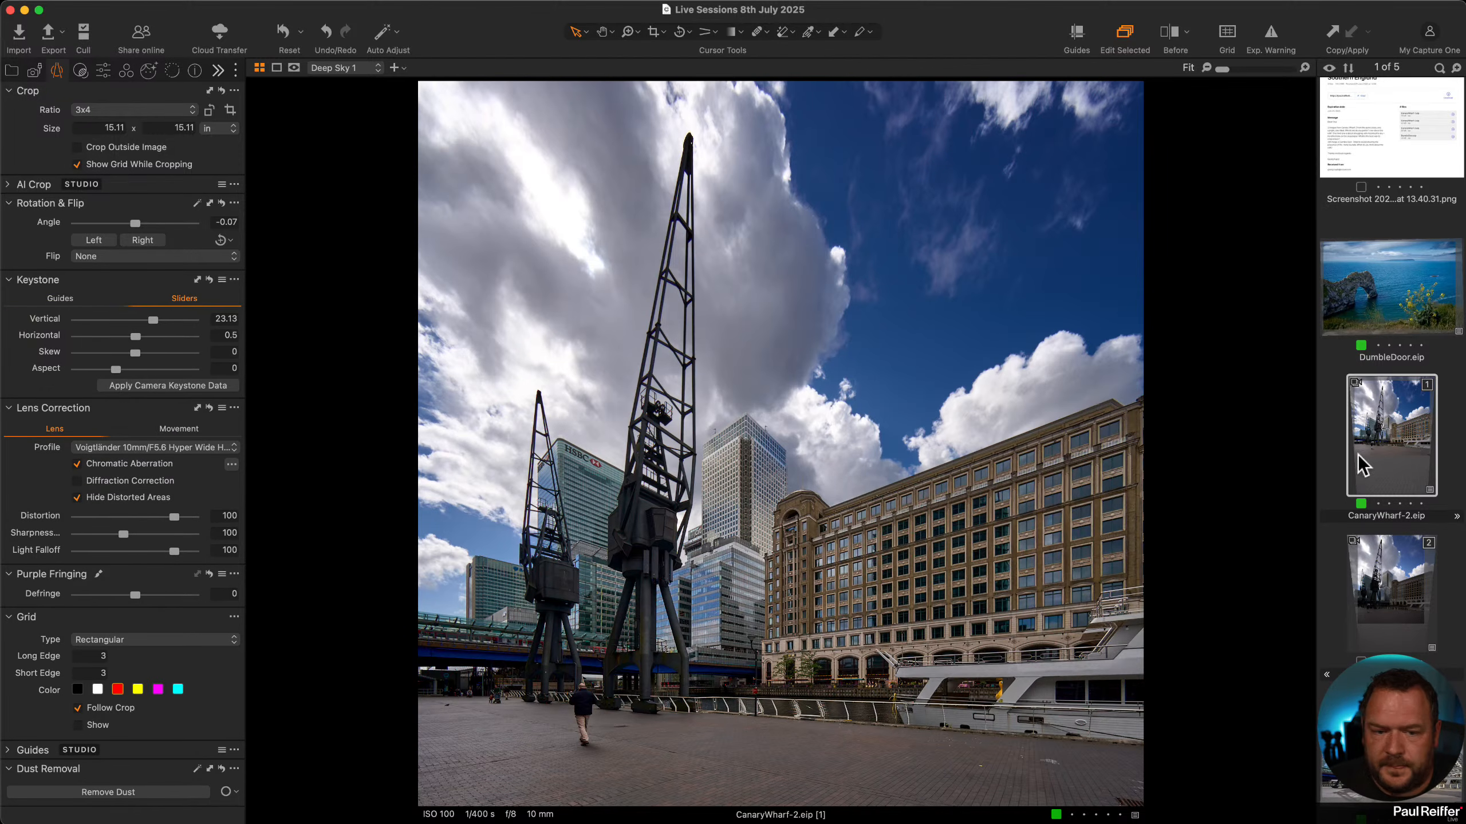
click(1388, 591)
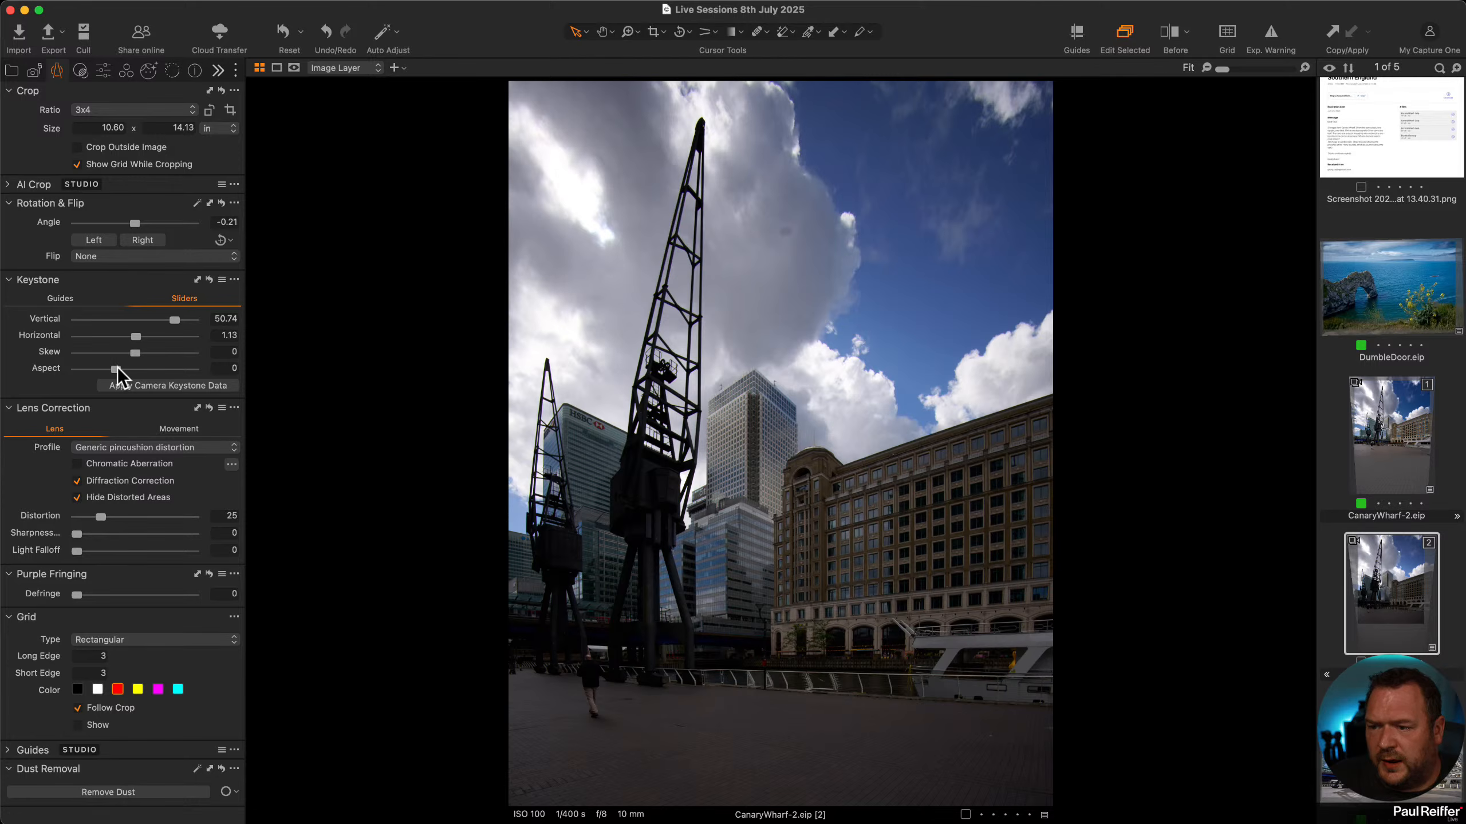
mouse_move(117, 368)
mouse_down()
mouse_move(98, 370)
mouse_move(125, 369)
mouse_up()
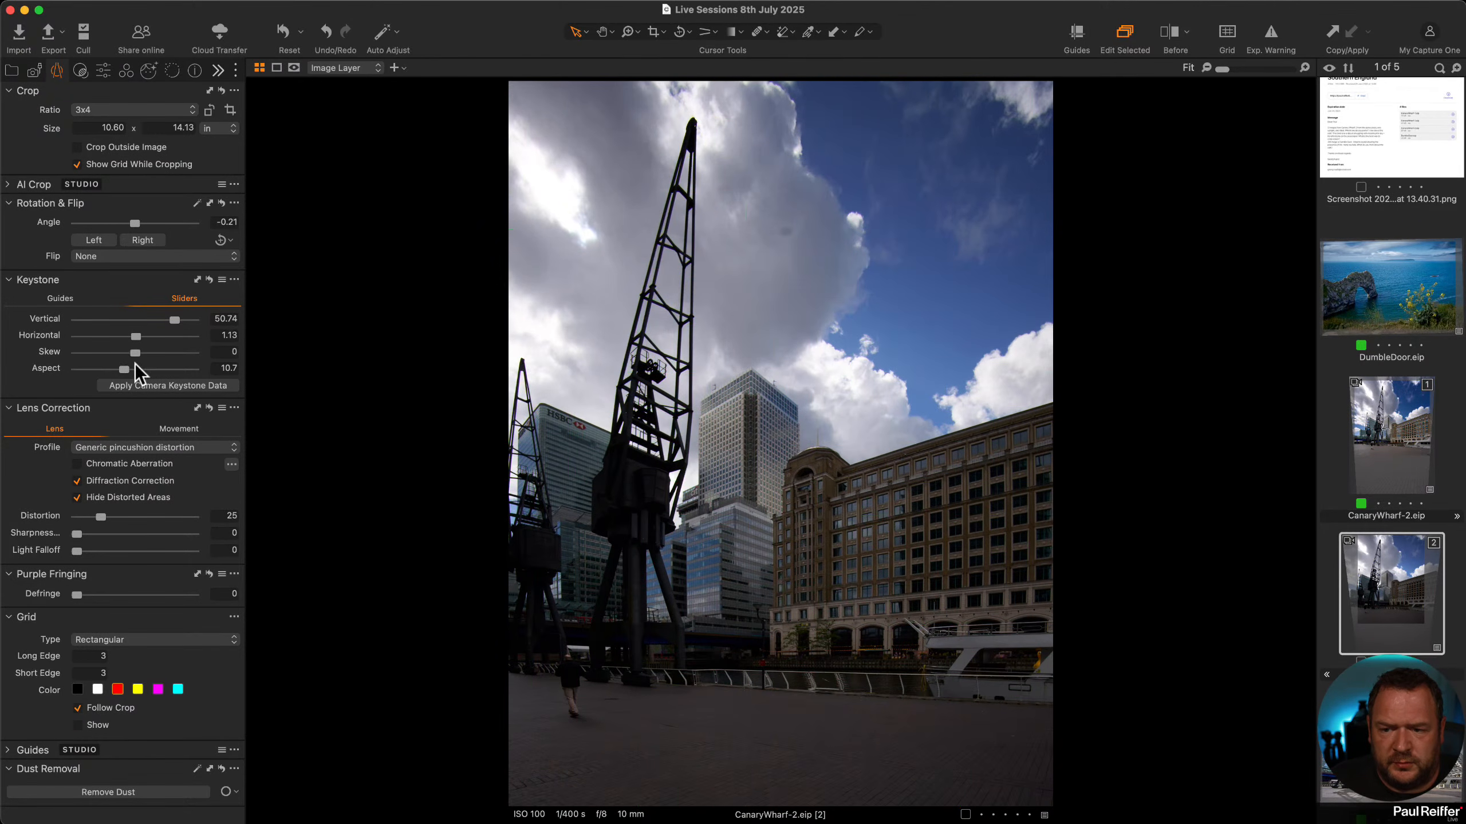
Crop the second CanaryWharf-2 variant with an unconstrained ratio to about 11.47 x 10.40 in around the cranes, buildings and walking figure.
click(654, 31)
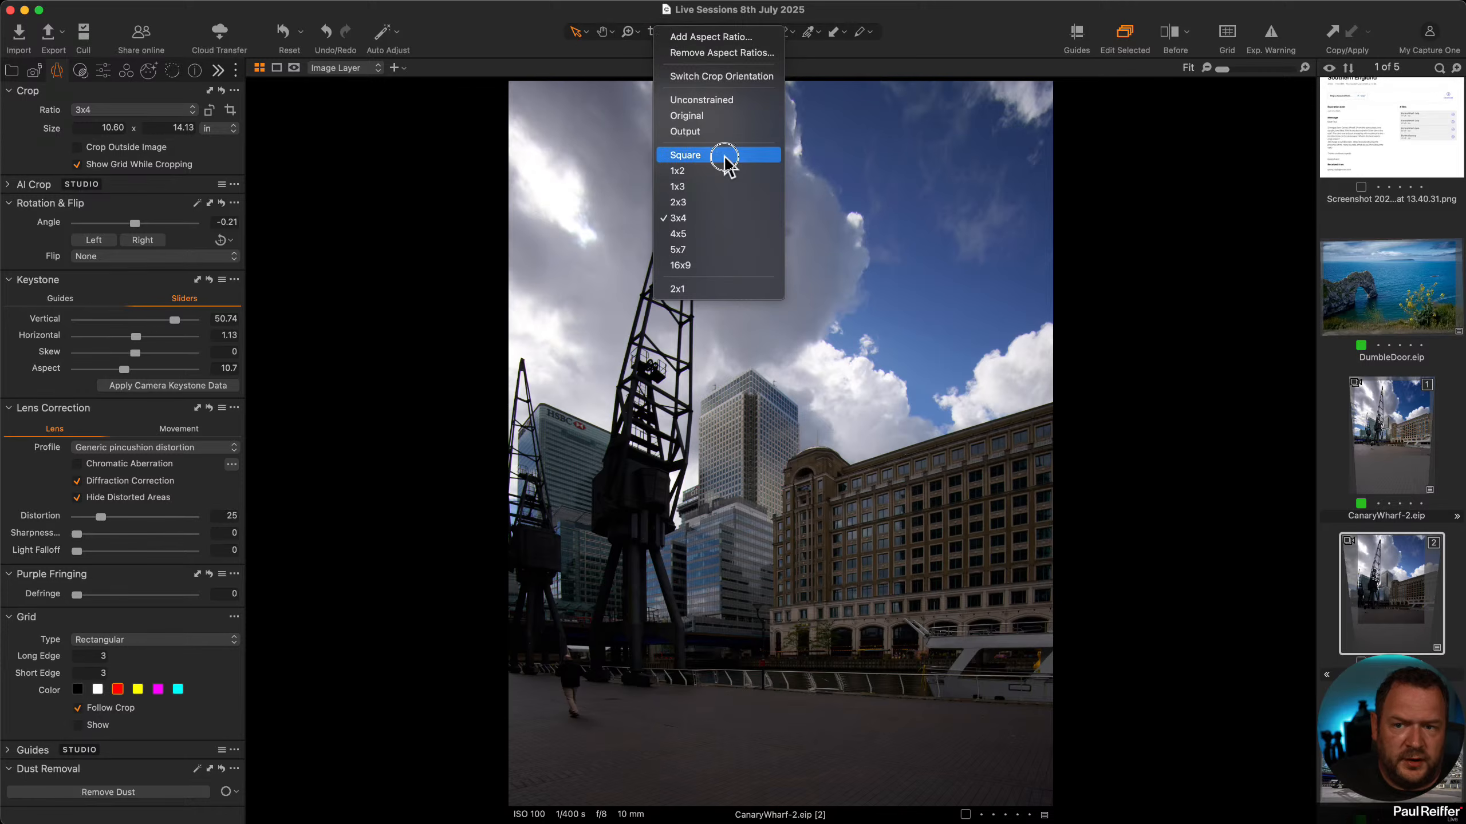
click(449, 241)
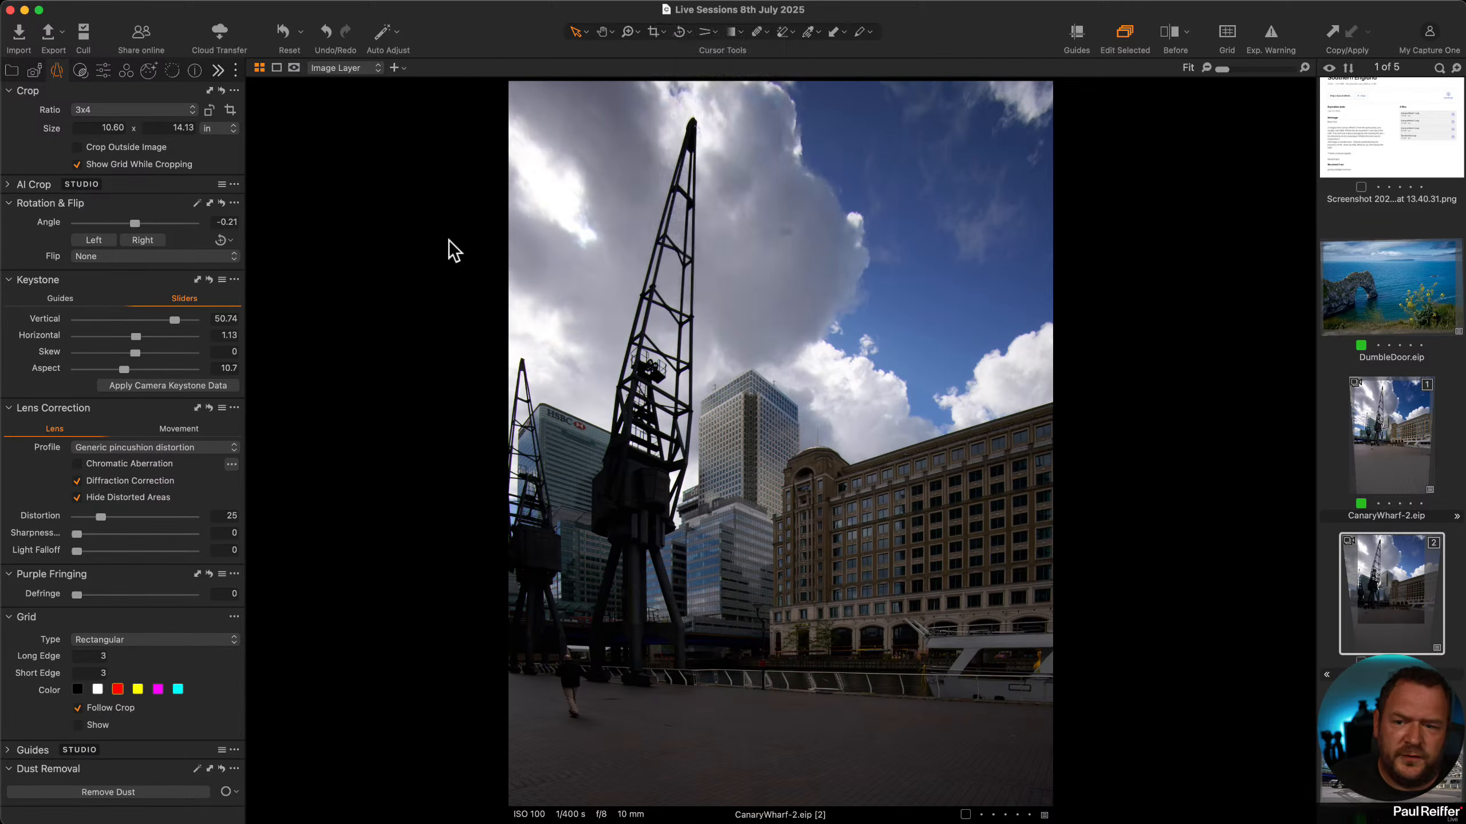
key(c)
drag(570, 80, 425, 72)
drag(975, 622, 1090, 635)
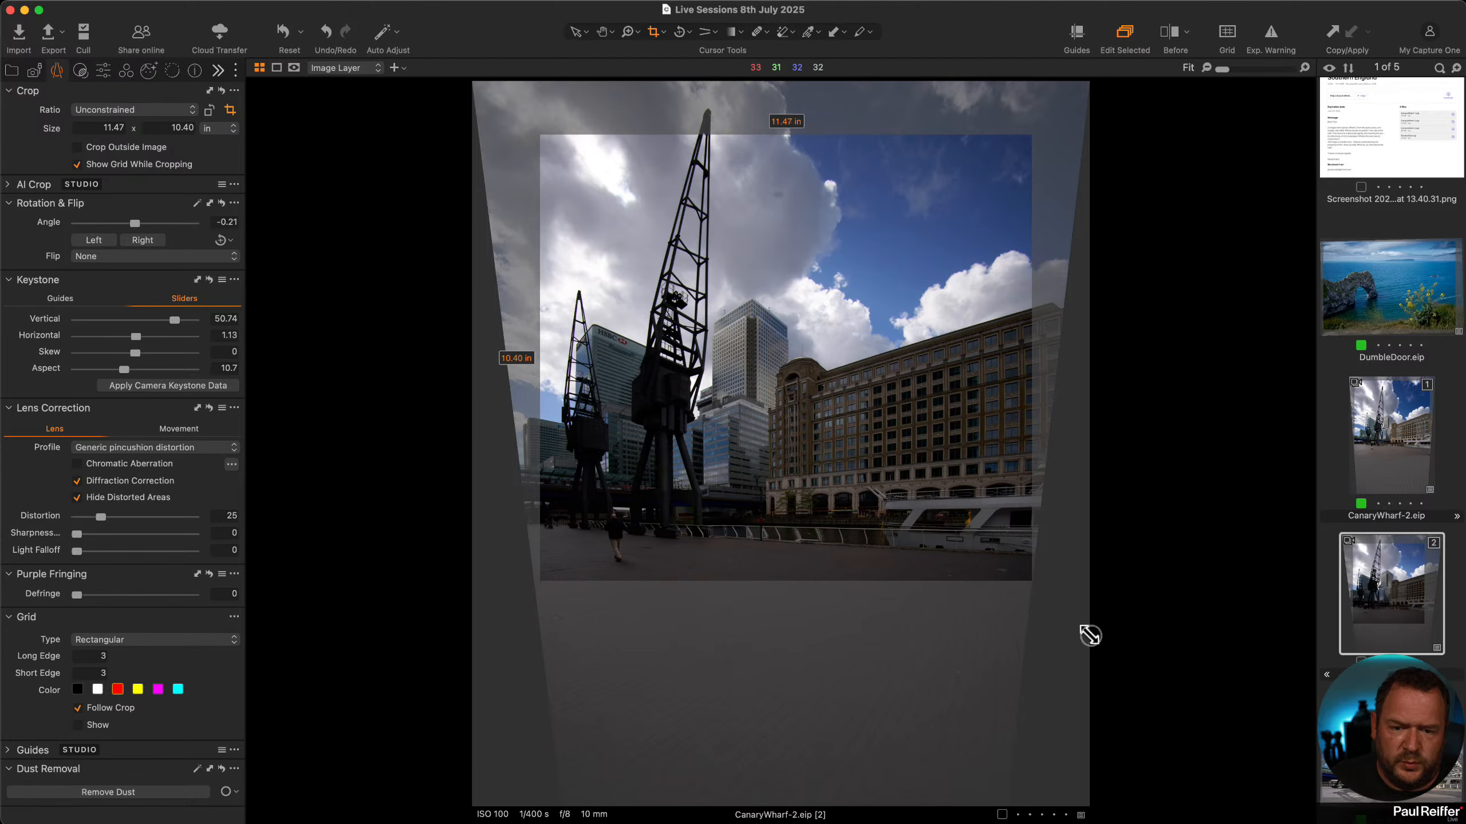
click(576, 30)
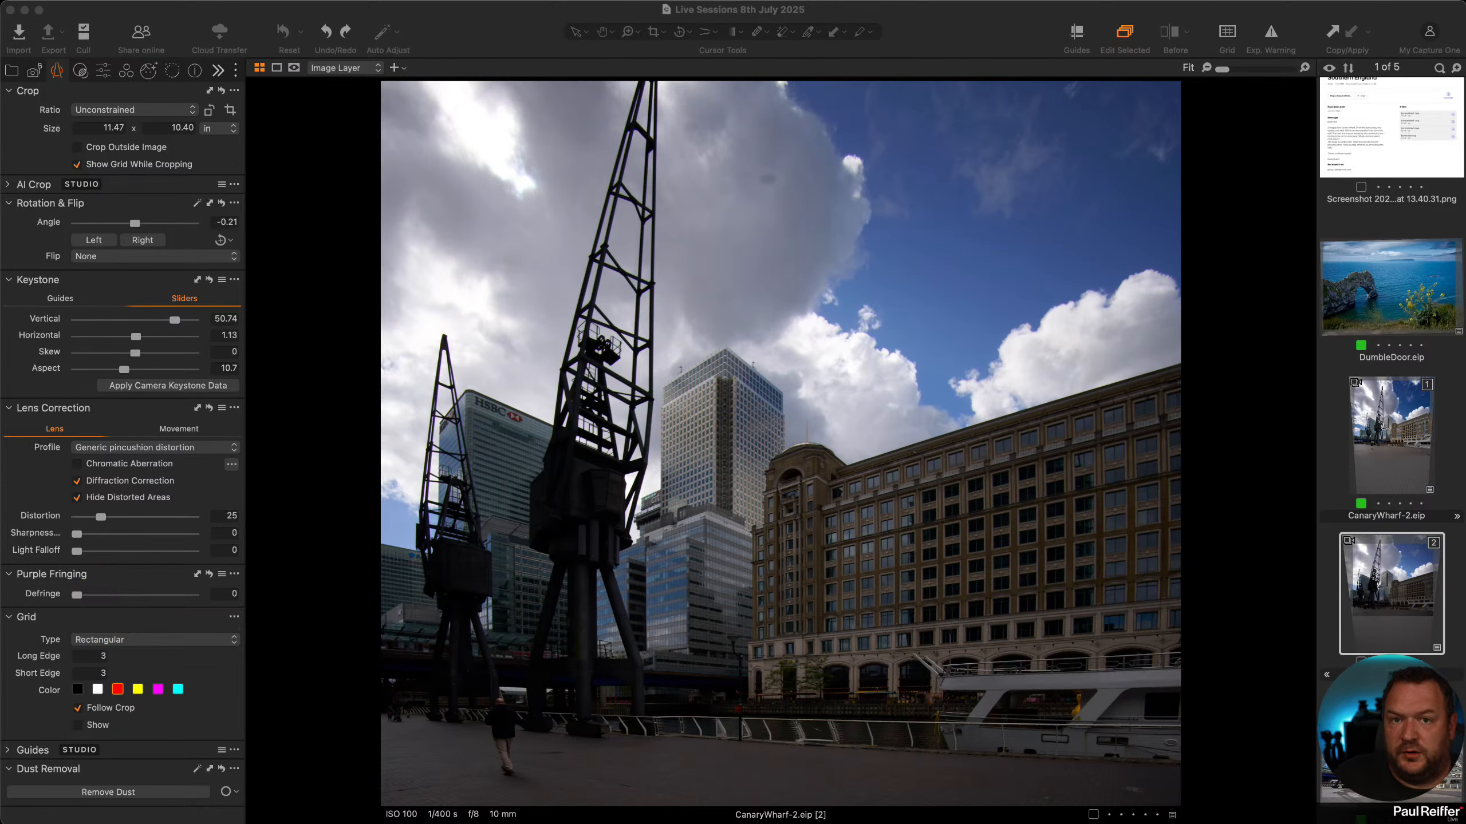
Check the crop frames of both CanaryWharf-2 variants and the DumbleDoor photo.
key(c)
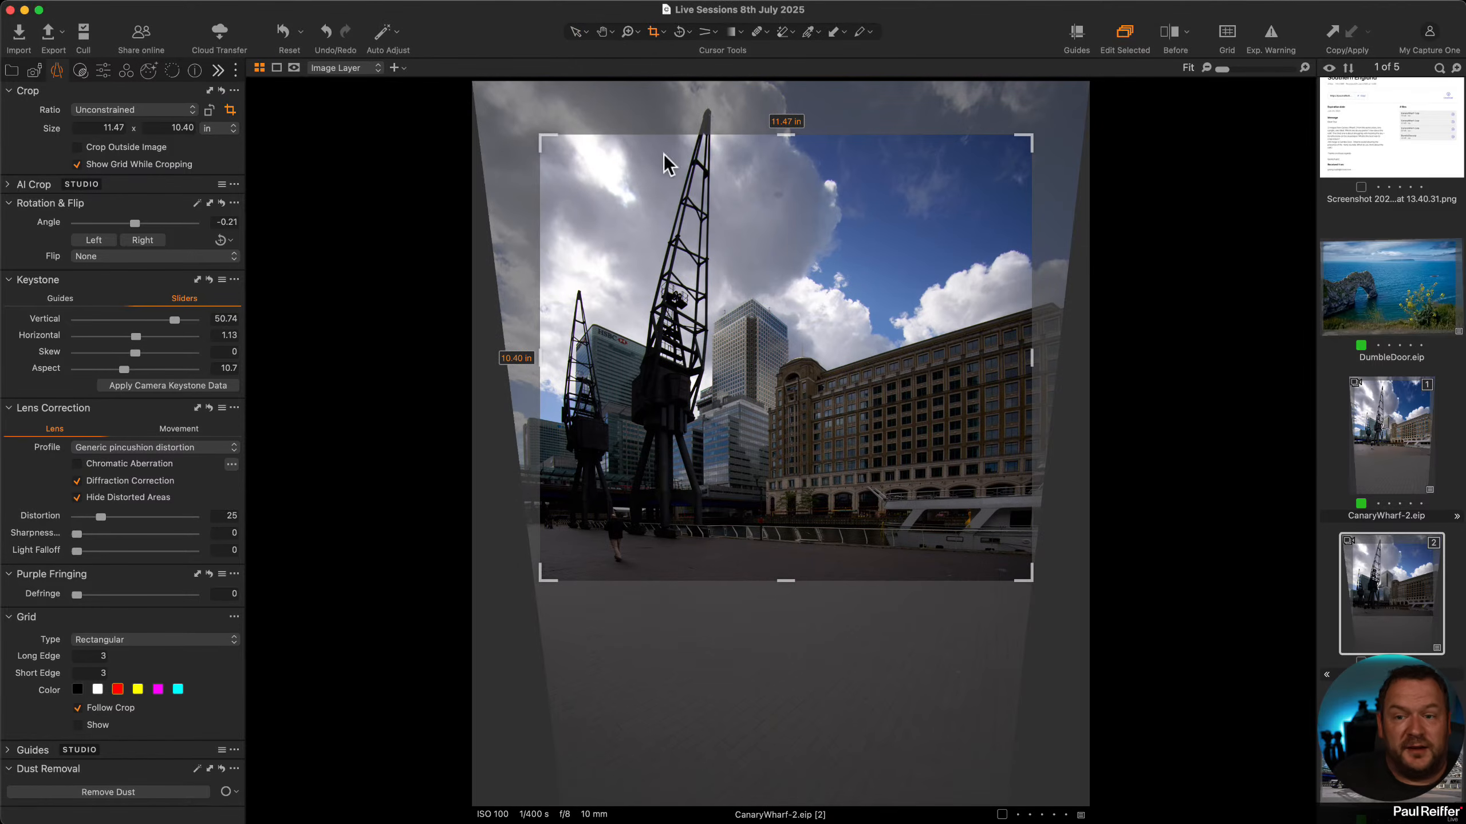
click(1399, 439)
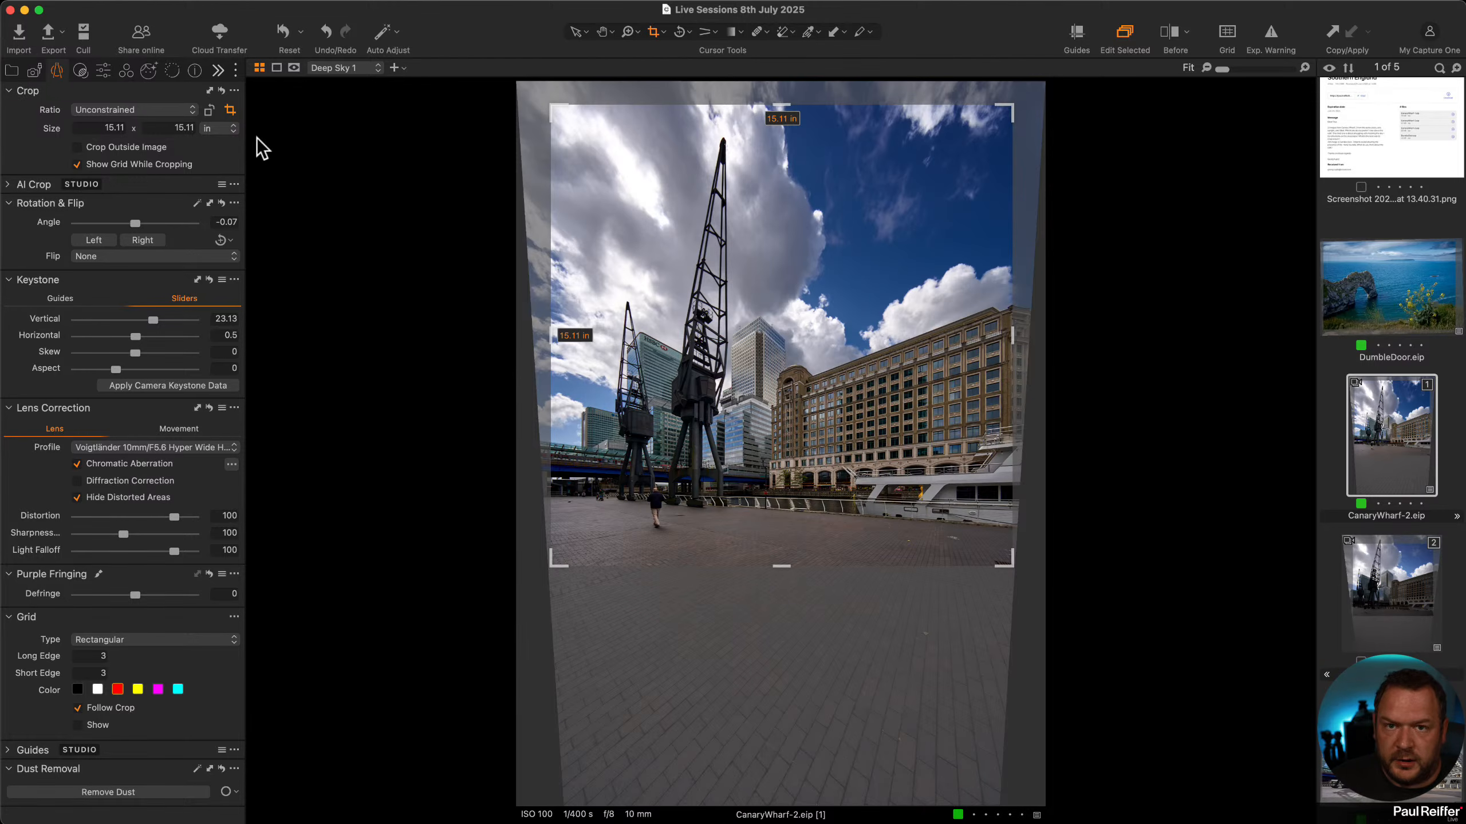
click(1401, 304)
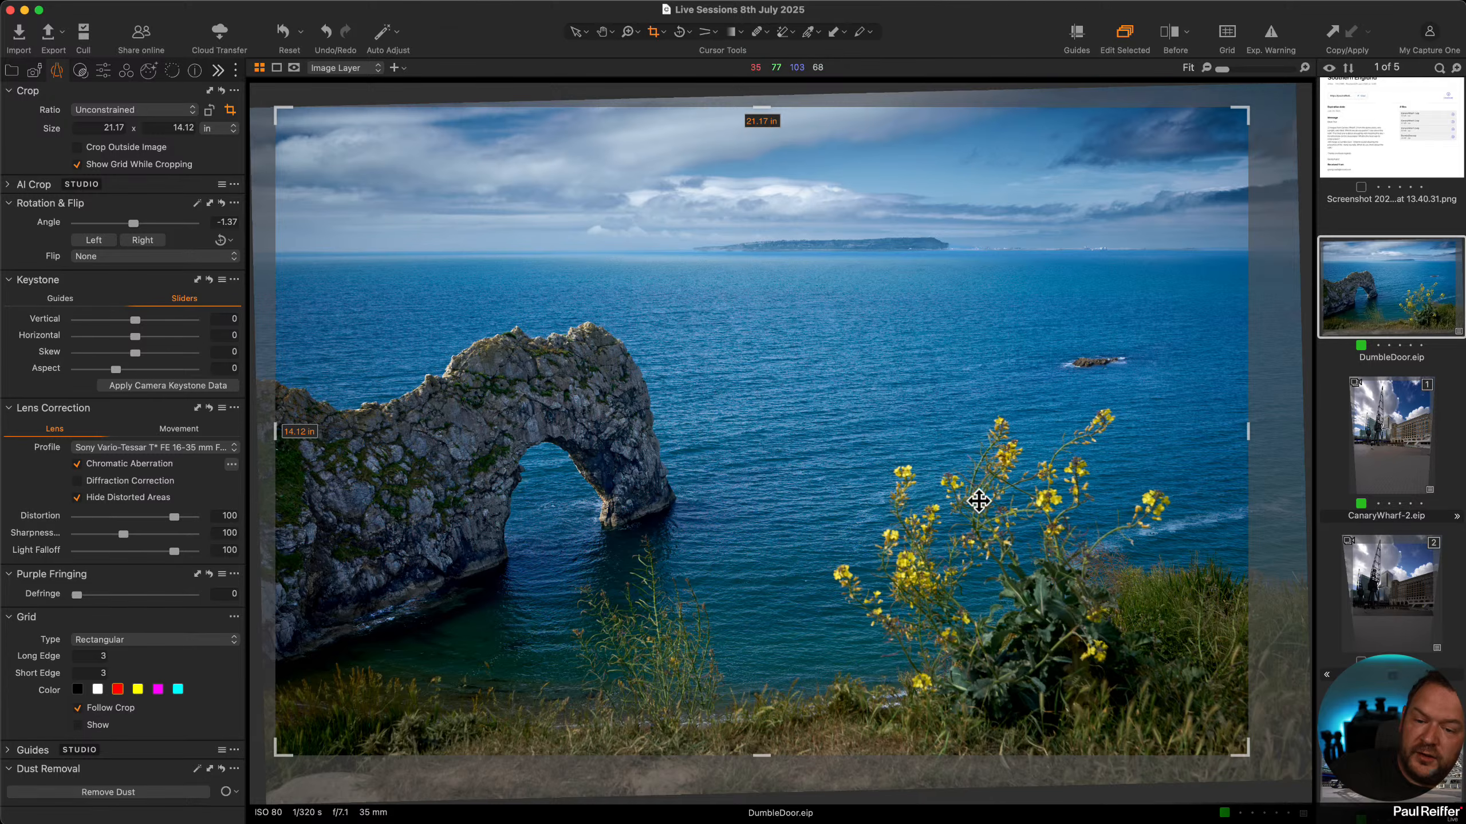
click(575, 32)
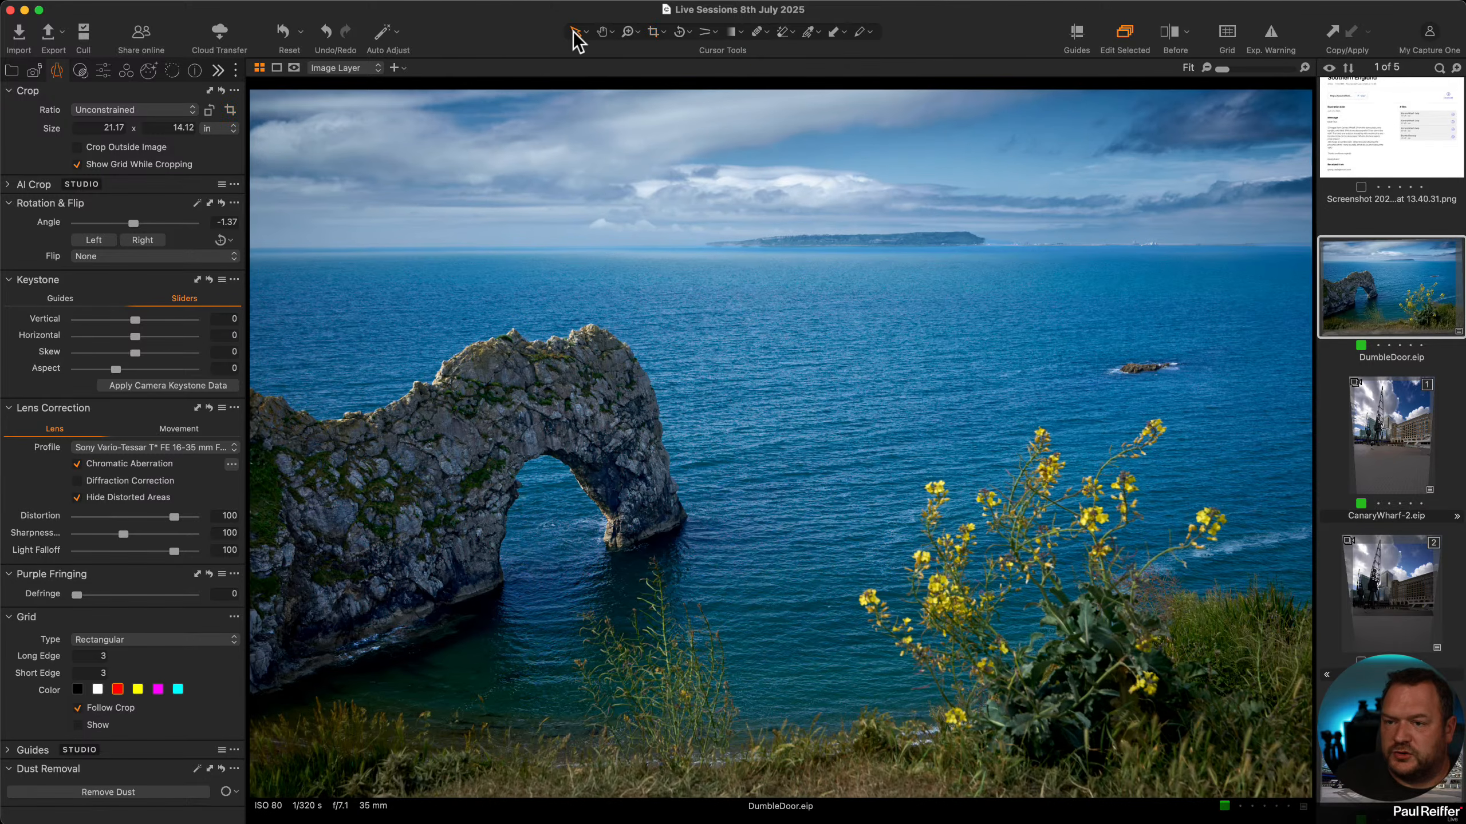
Open the user collection holding the smokies tree photos and compare its second and third variants.
click(12, 70)
click(92, 182)
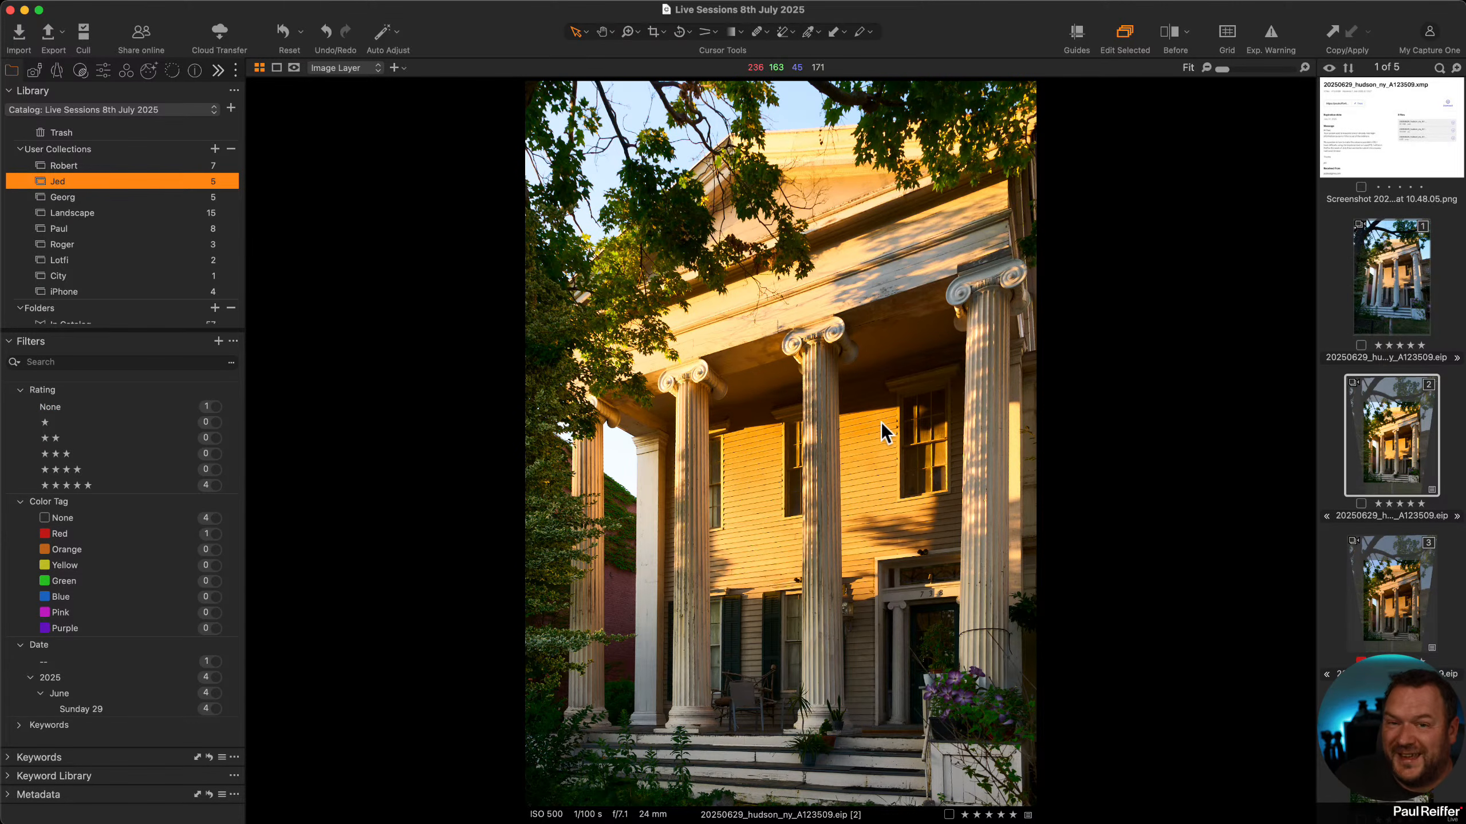
click(127, 164)
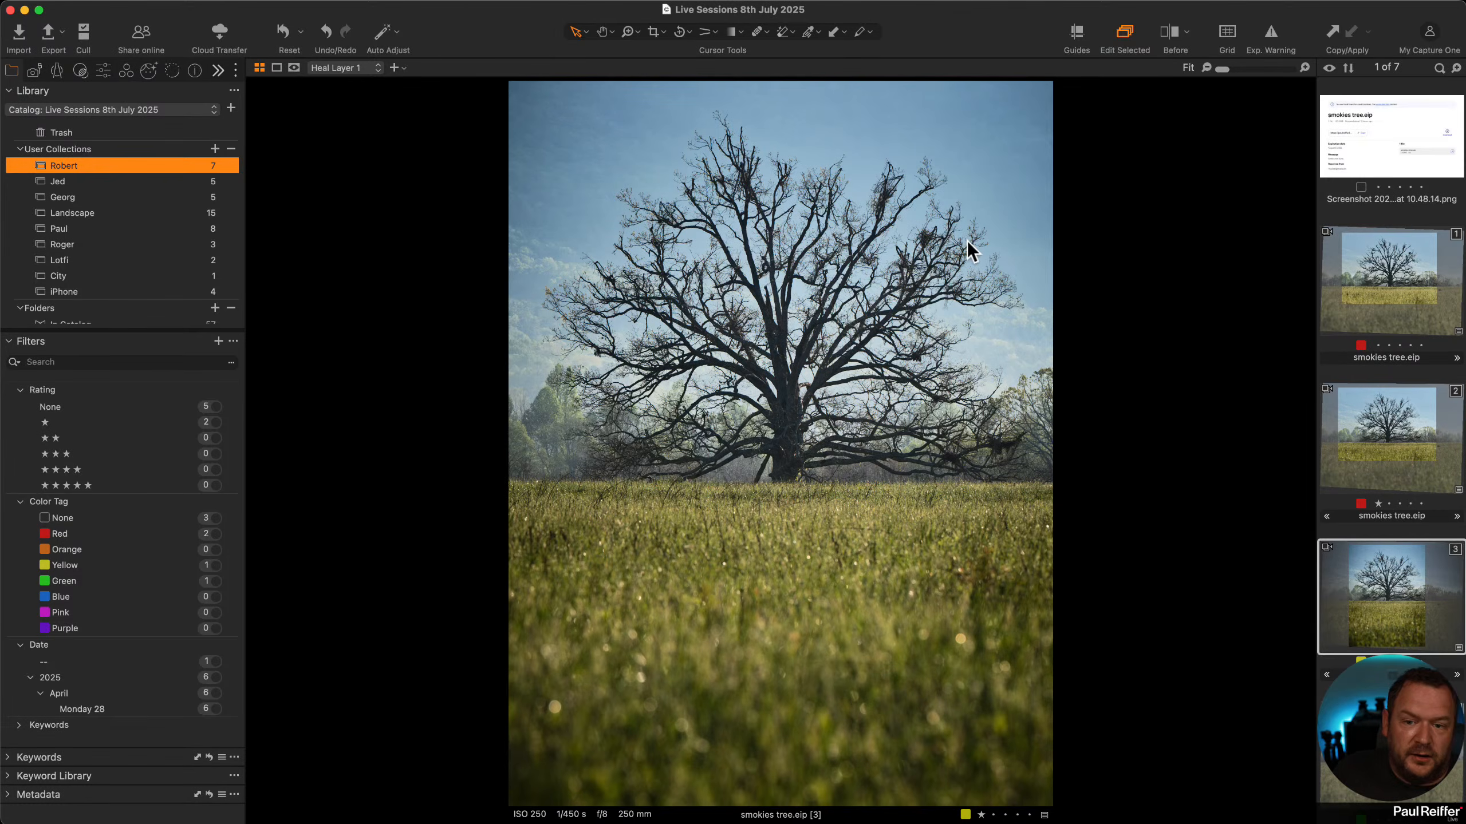
click(1402, 419)
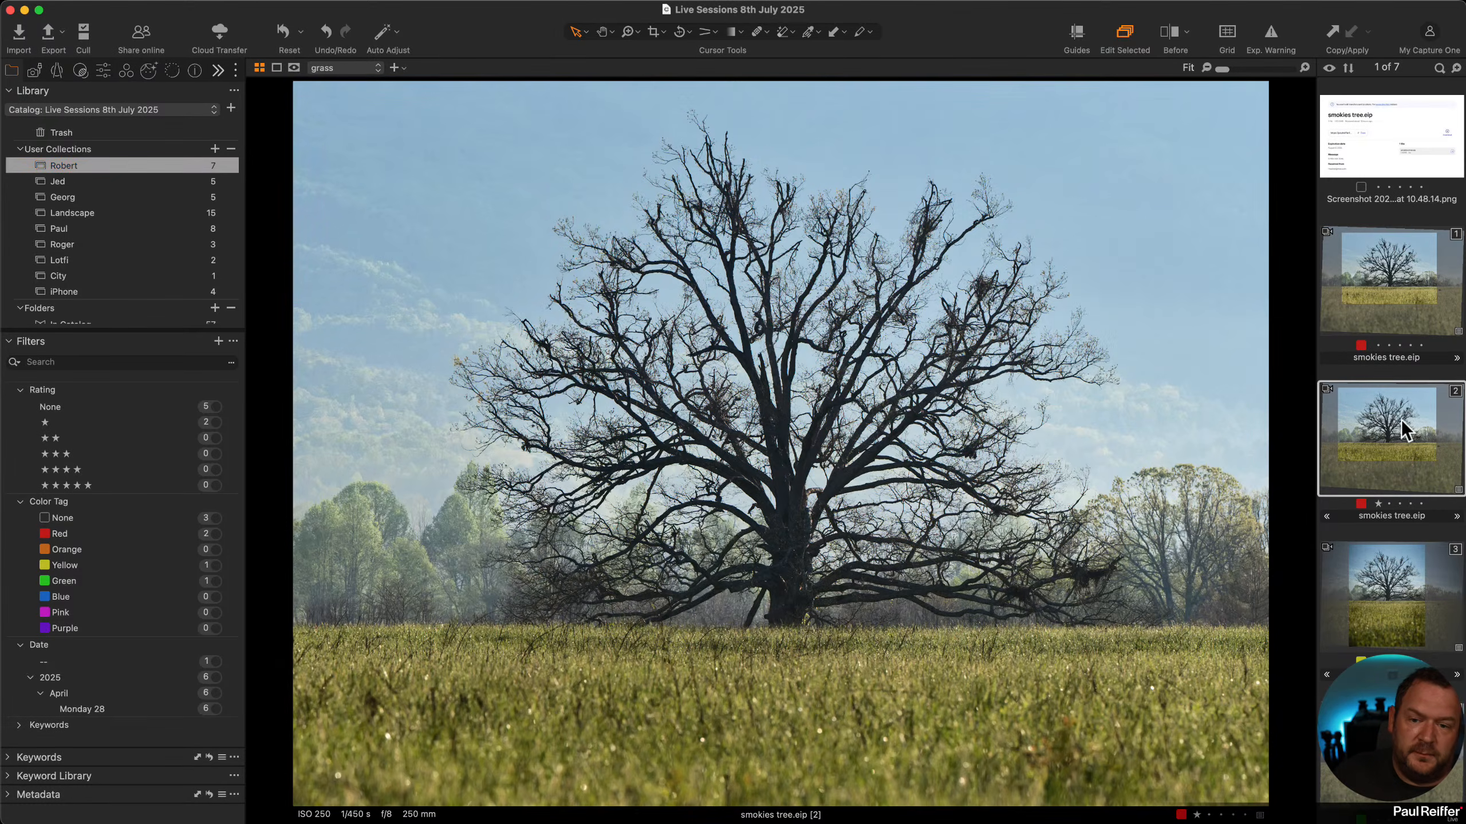
click(1397, 582)
click(1393, 448)
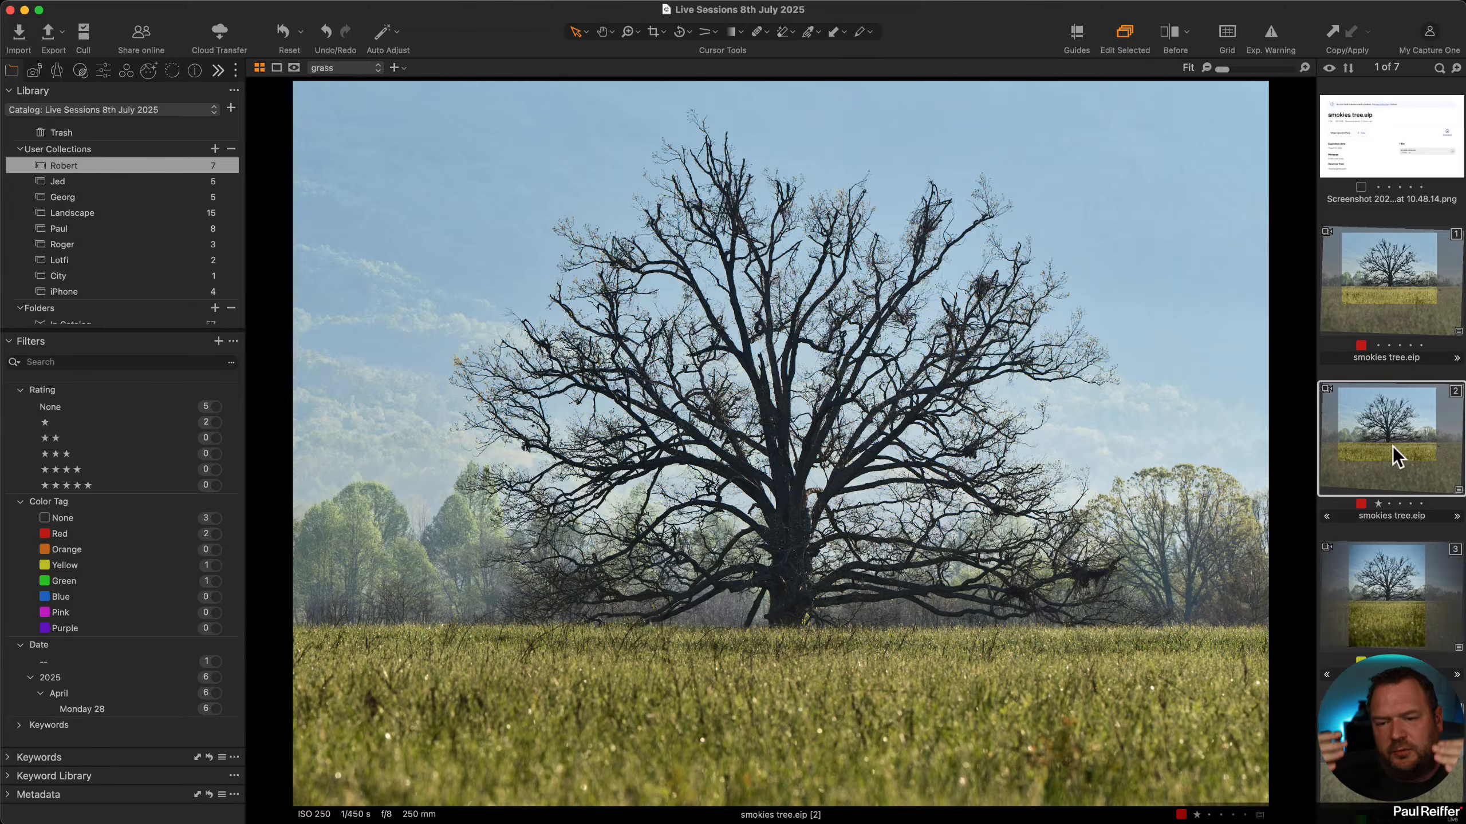
click(1368, 559)
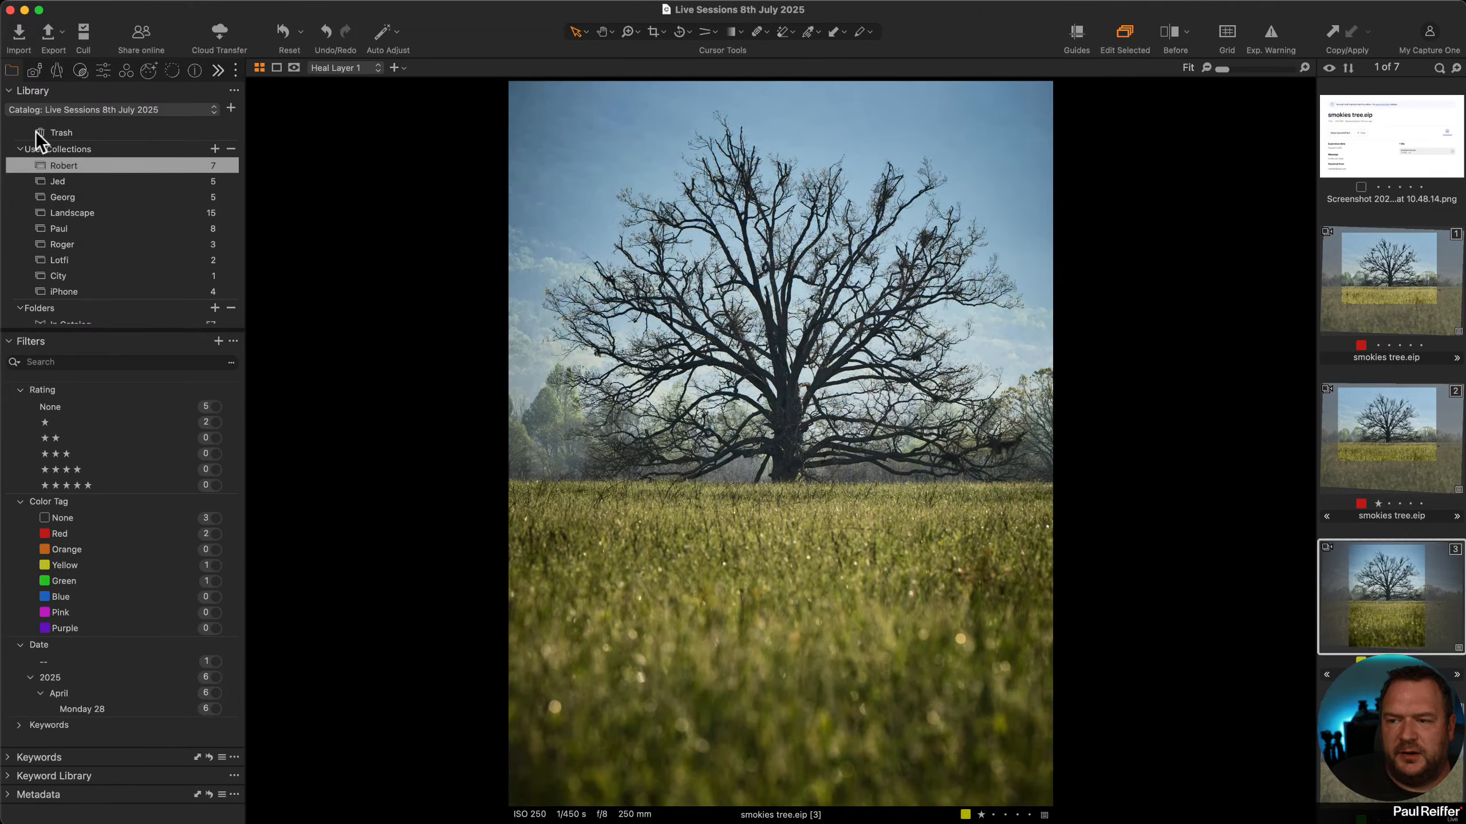
Examine Filled Layer 1 on the third smokies tree variant and the layer adjustments on the second variant.
click(103, 70)
click(85, 280)
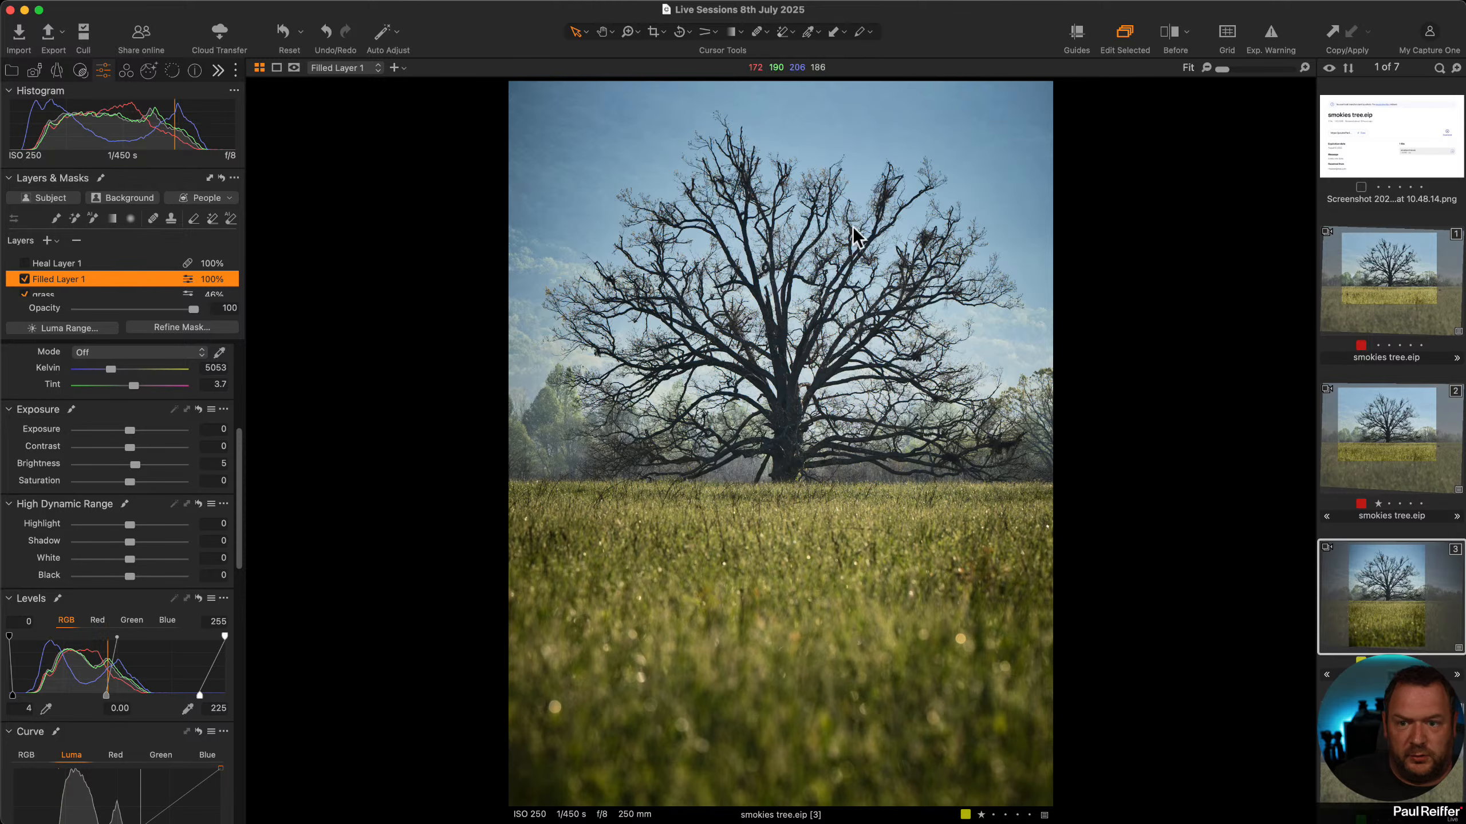
click(1396, 447)
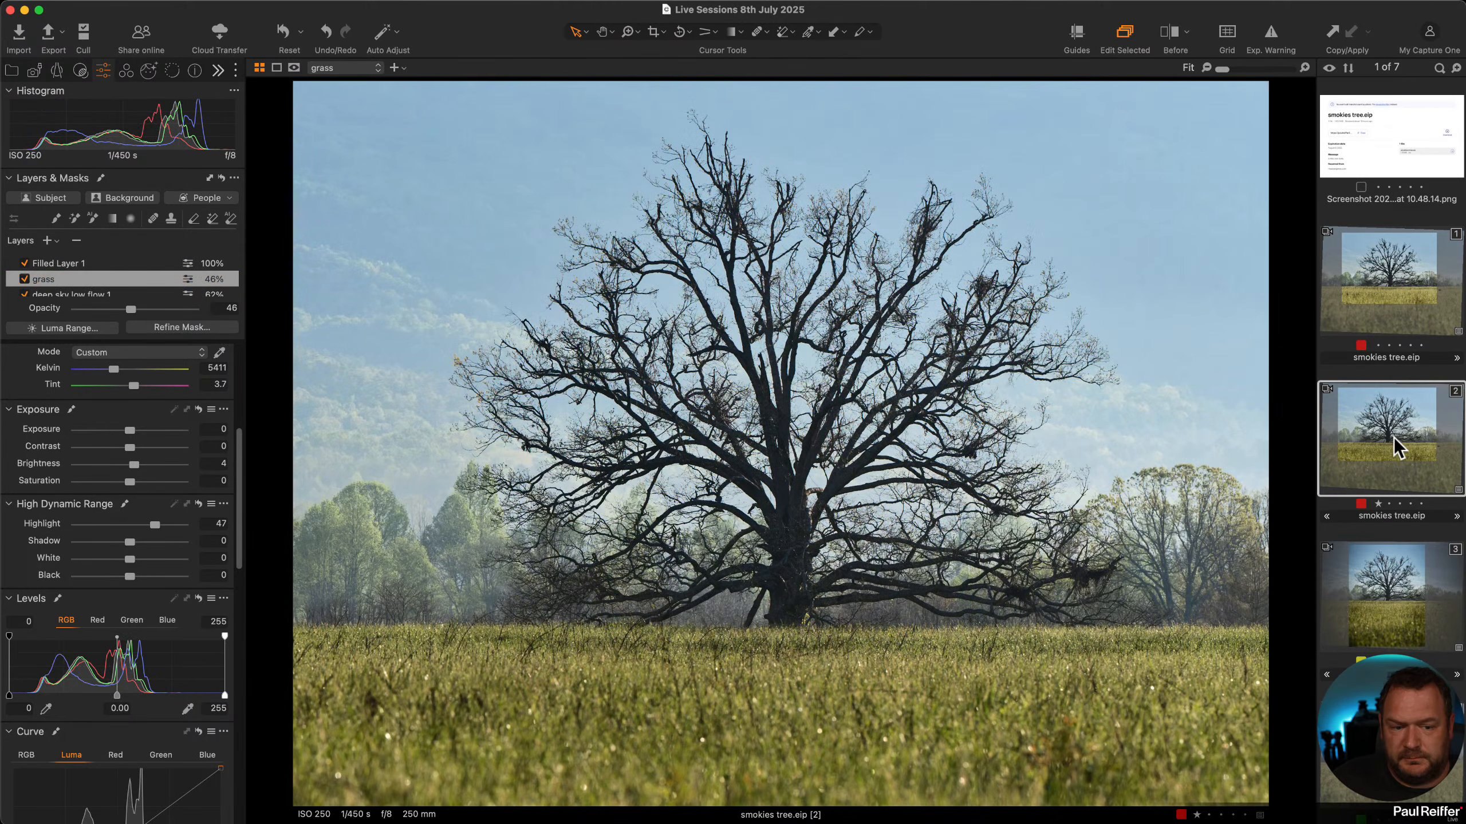